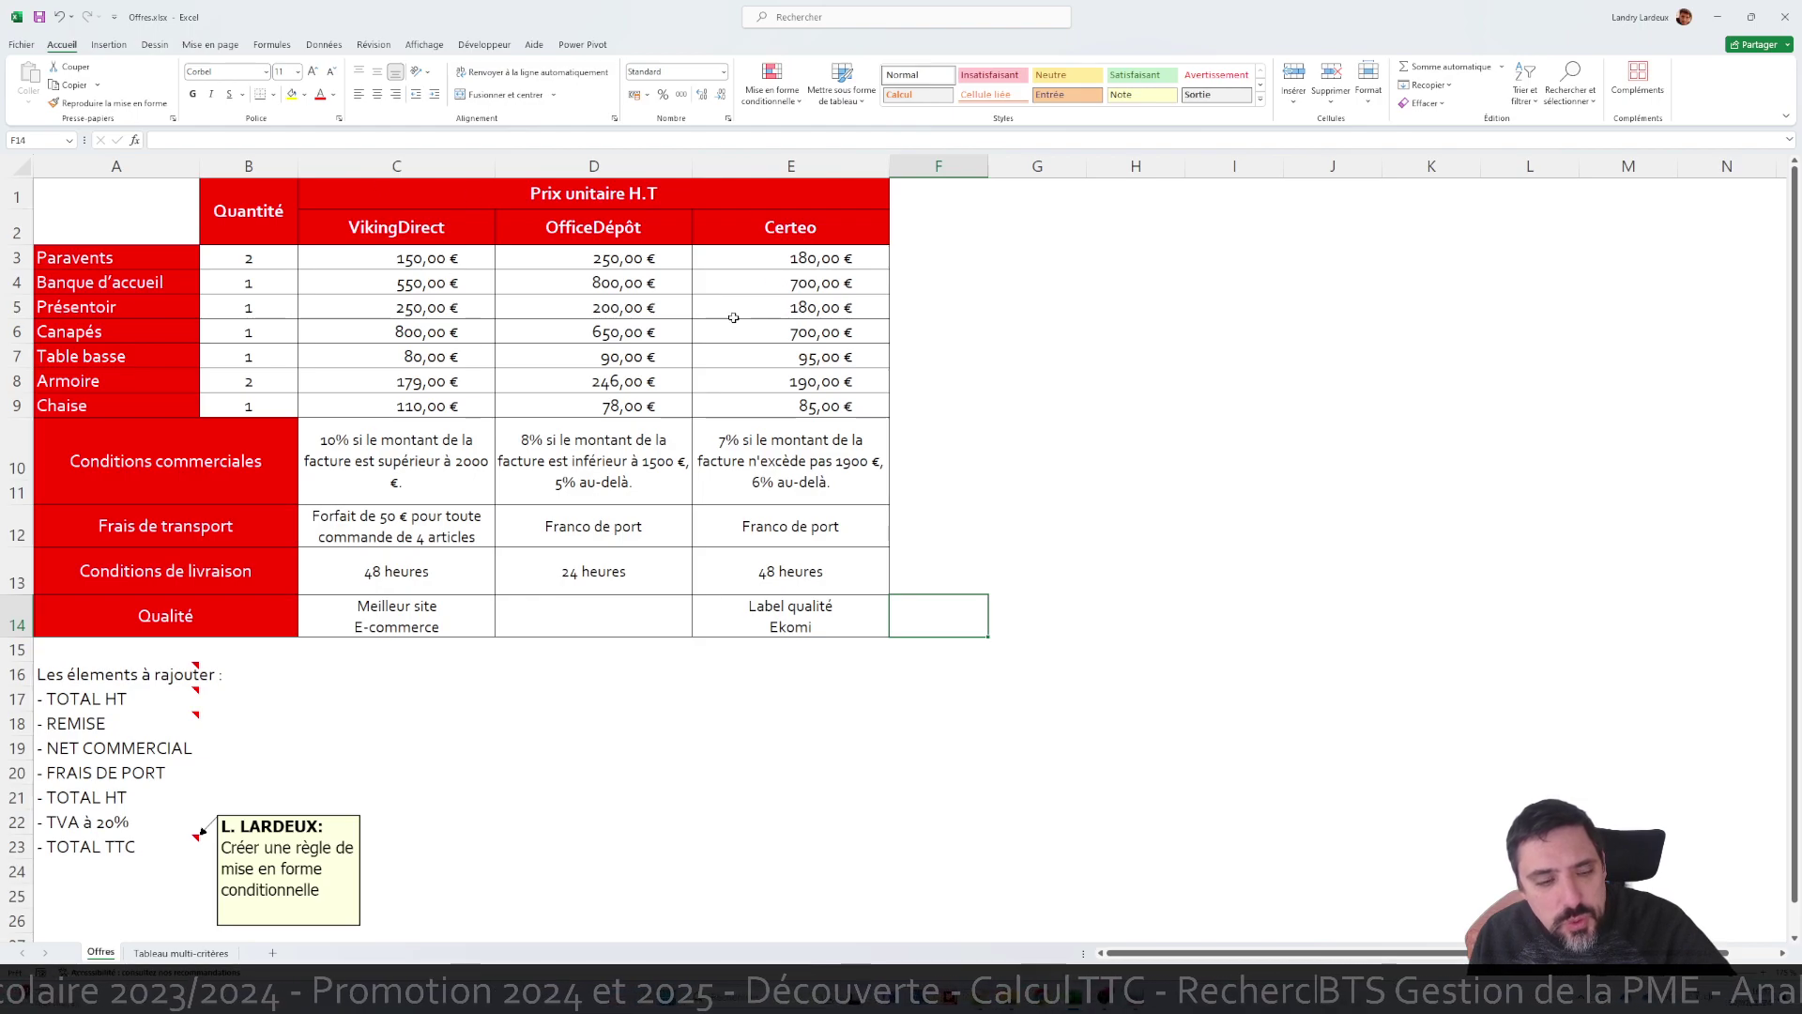
Look over the Tableau multi-critères sheet with its legend, and the suppliers' prices and conditions on the Offres sheet
left_click(181, 953)
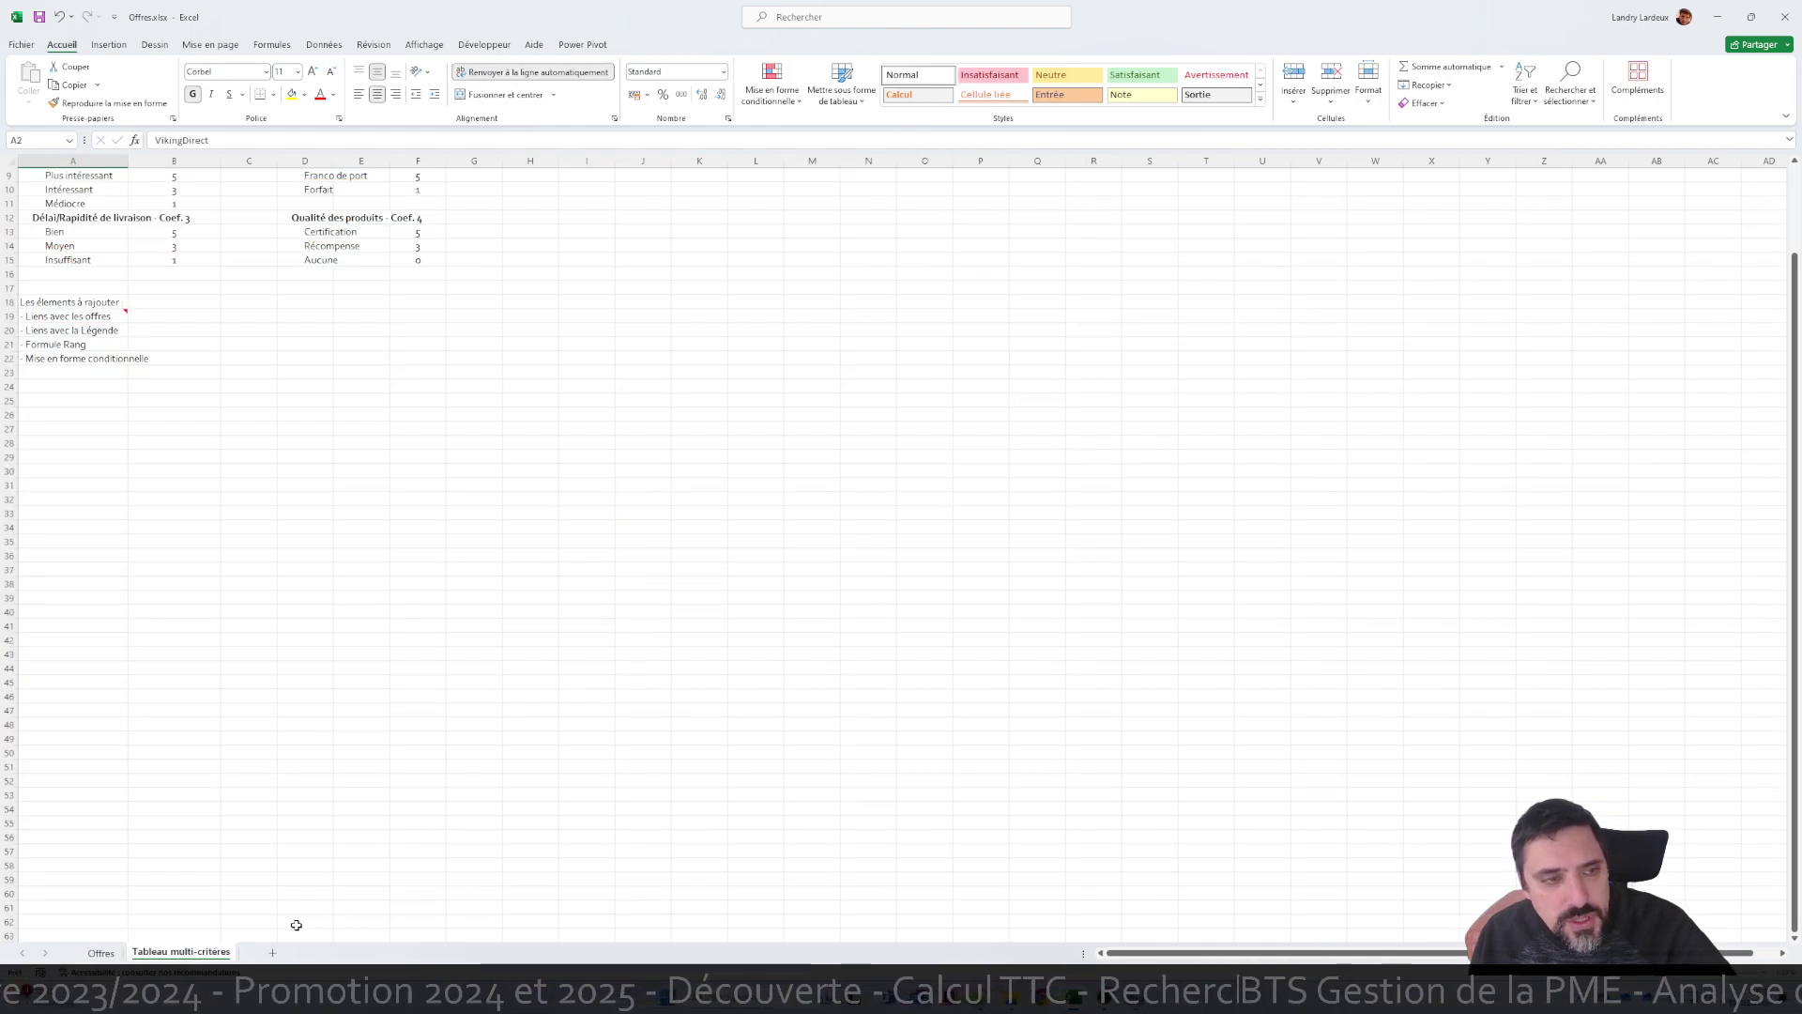
scroll(420, 728, "up", 3)
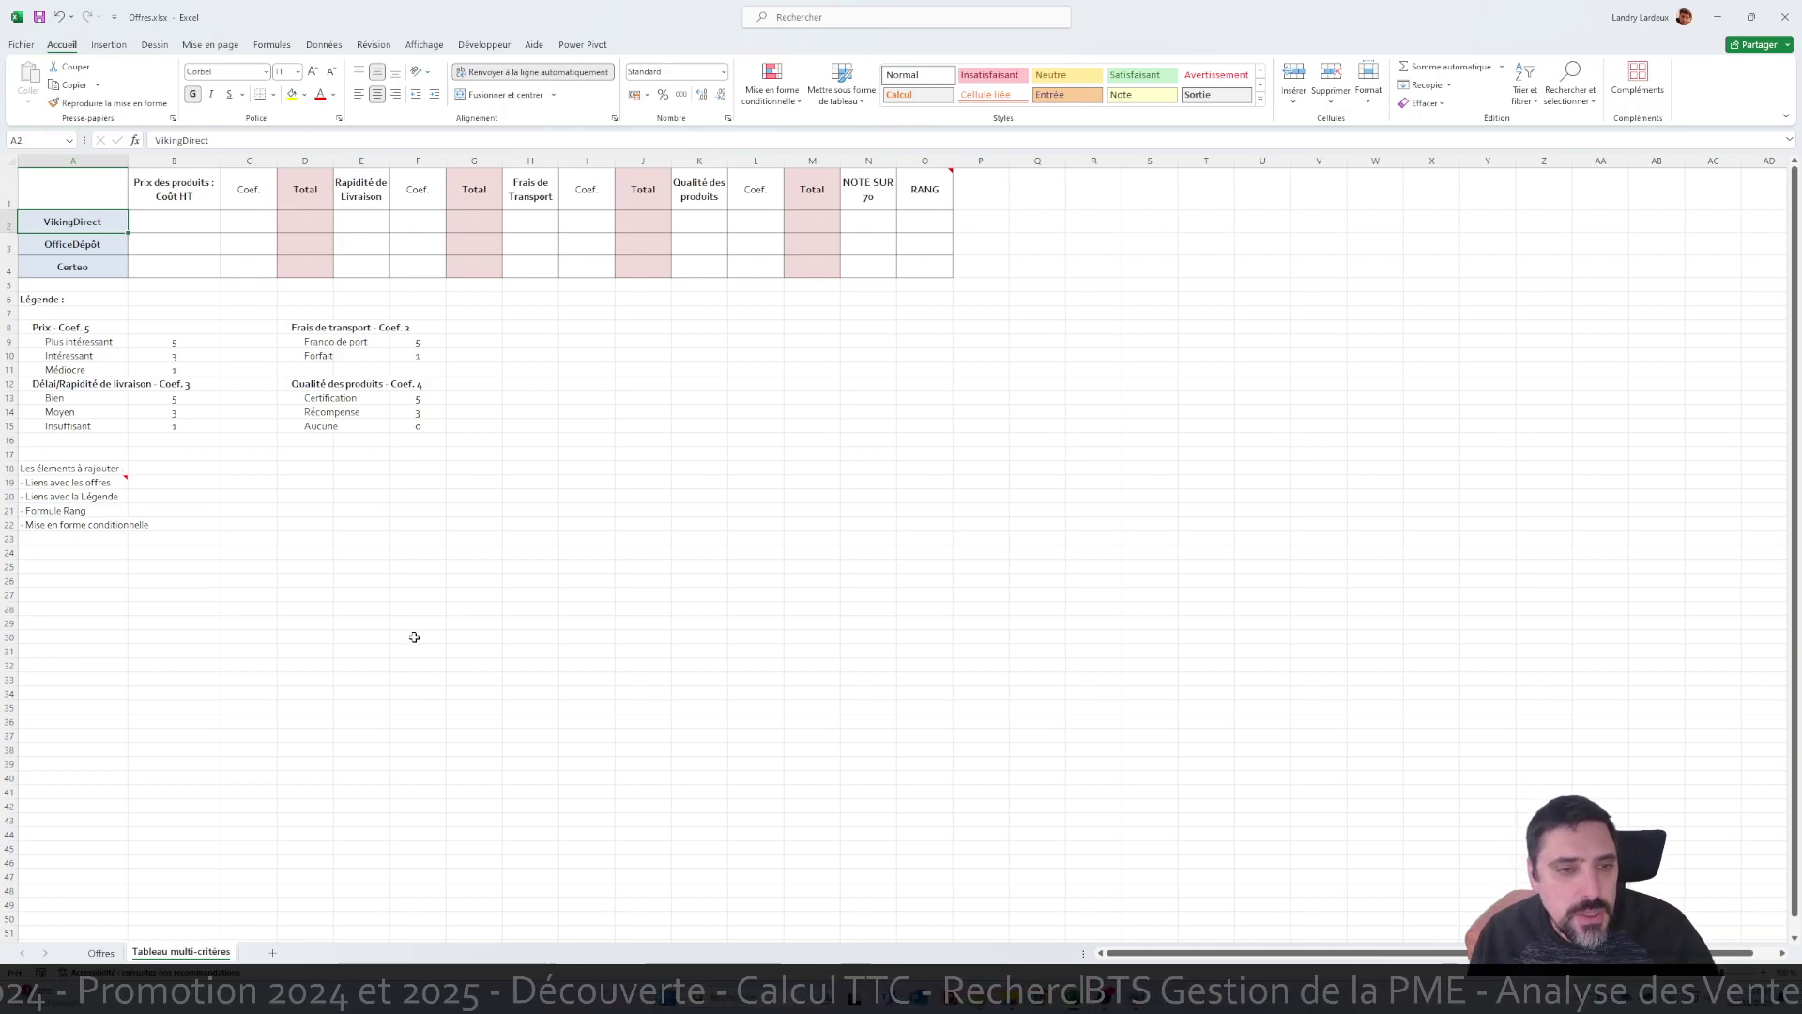
scroll(413, 640, "up", 4)
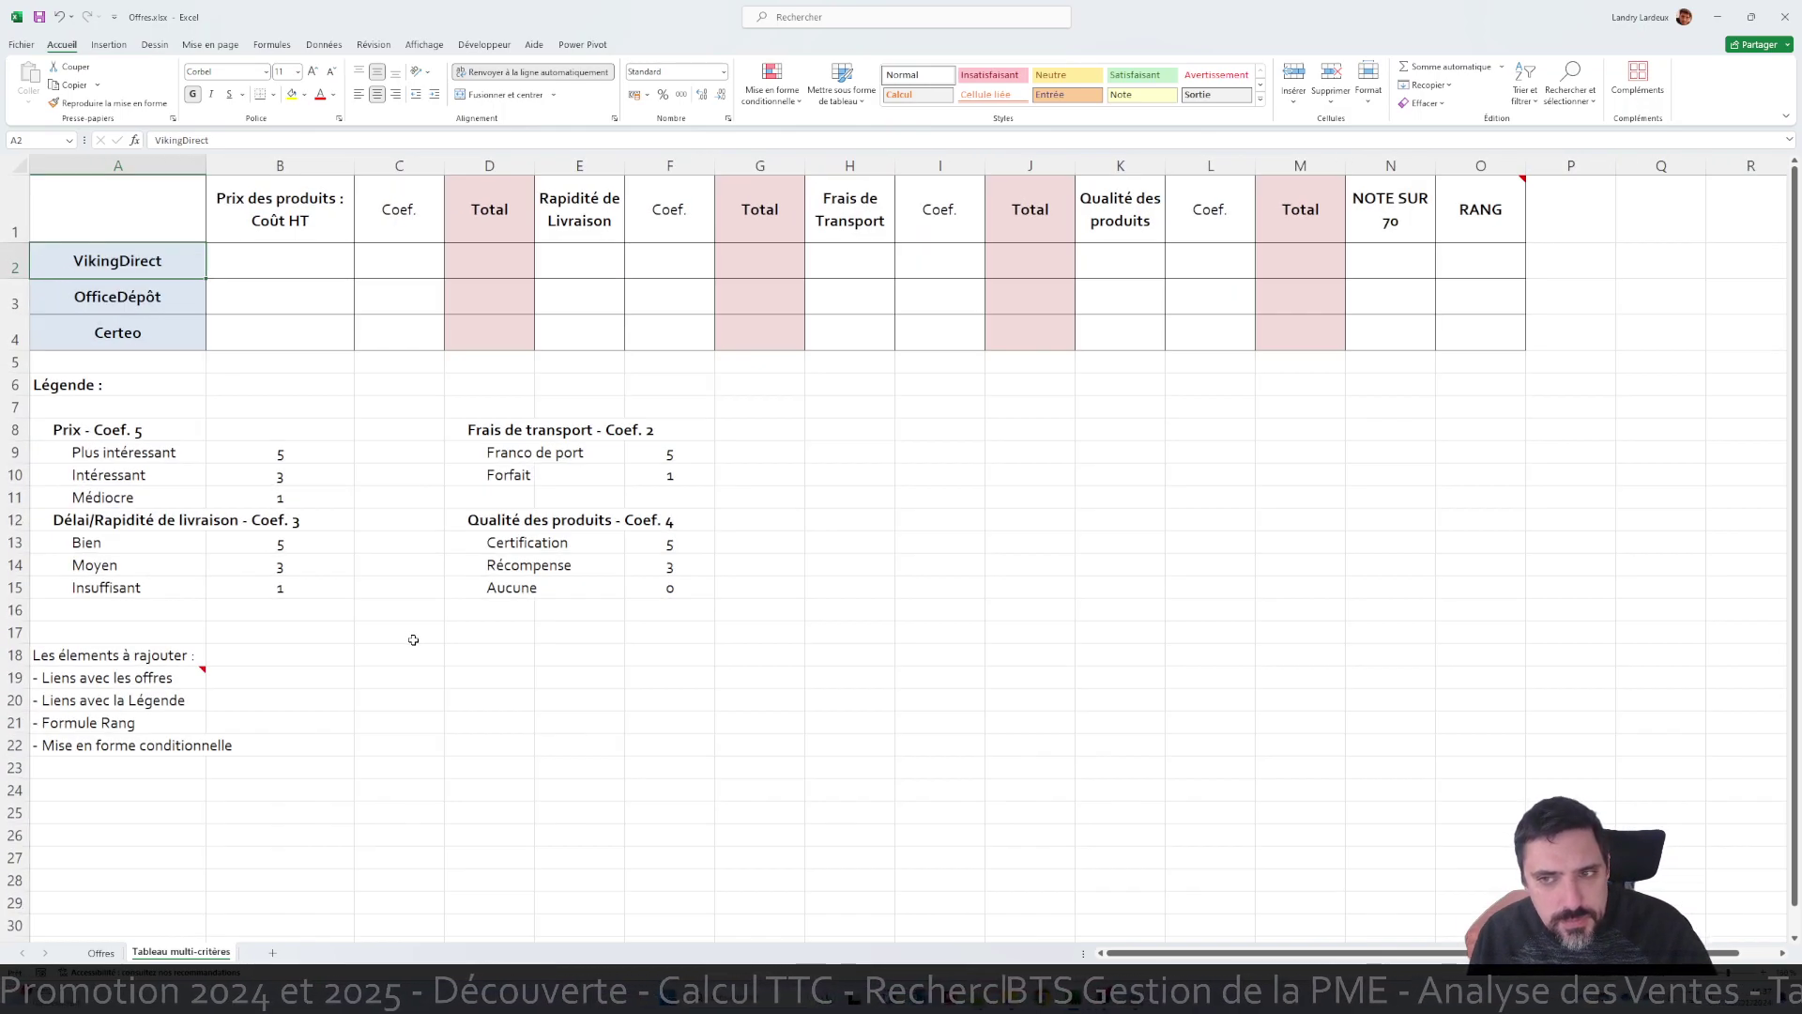
scroll(410, 644, "down", 4)
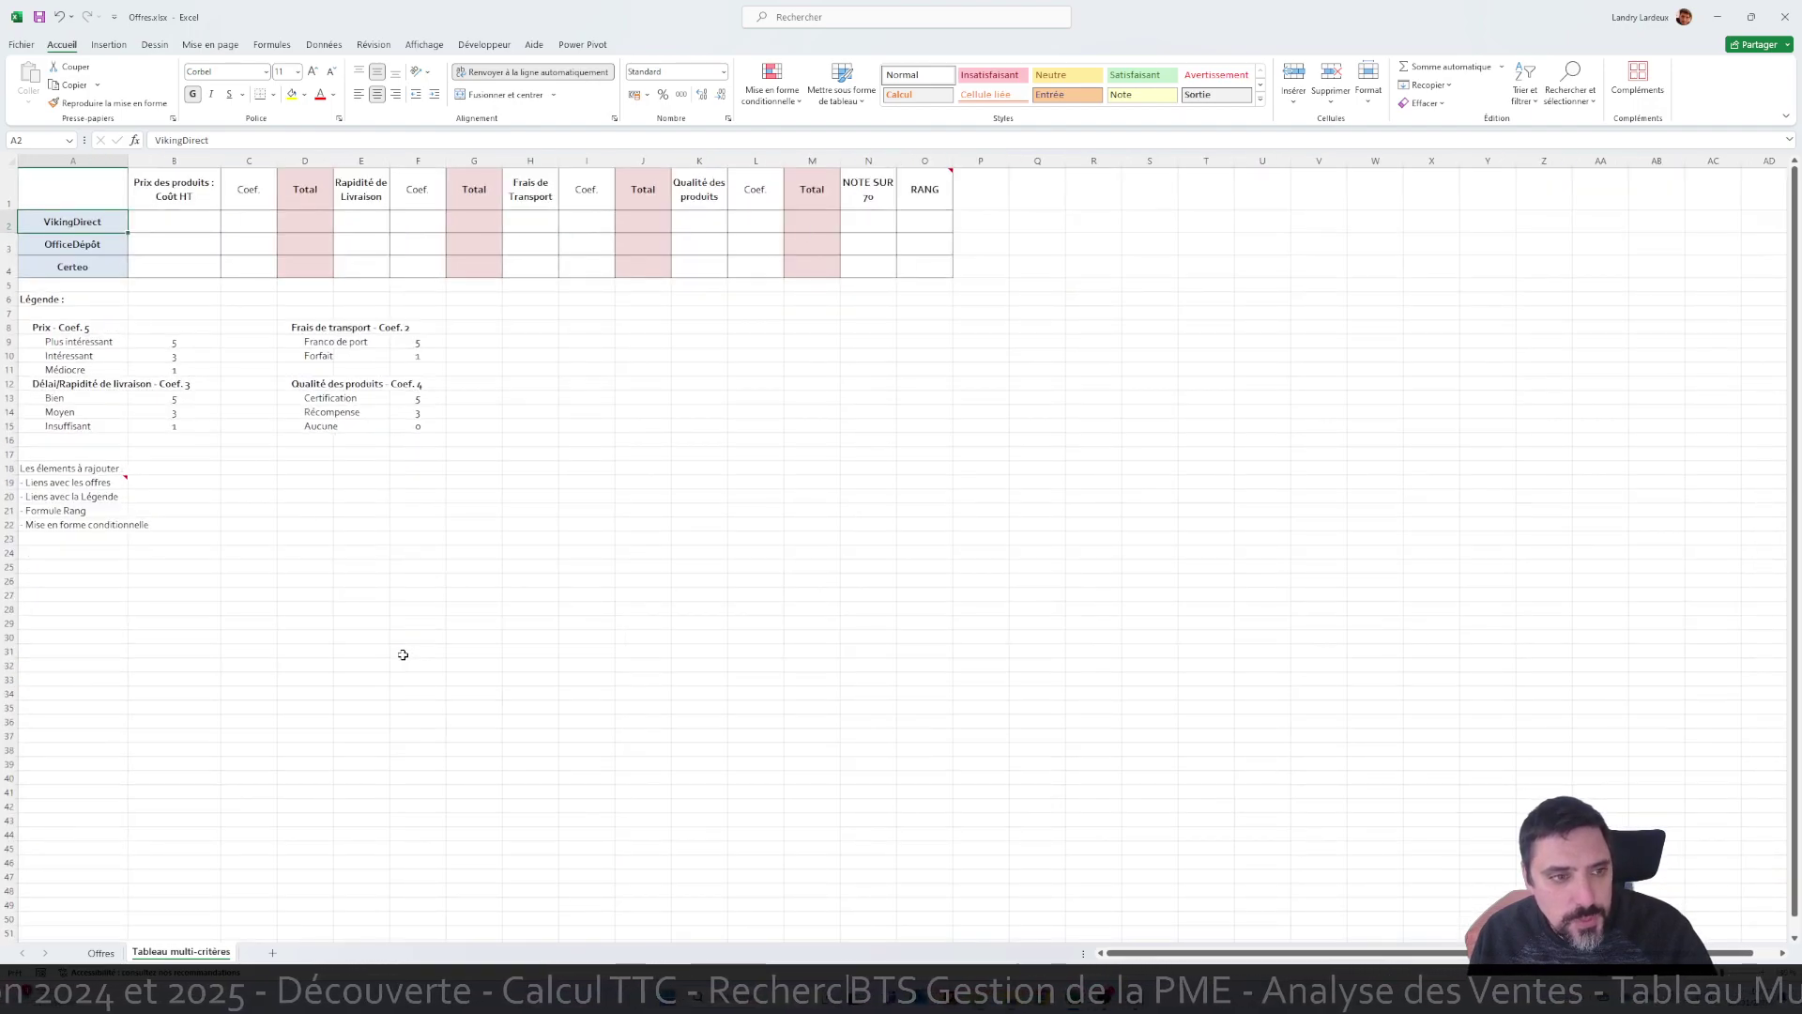
left_click(101, 952)
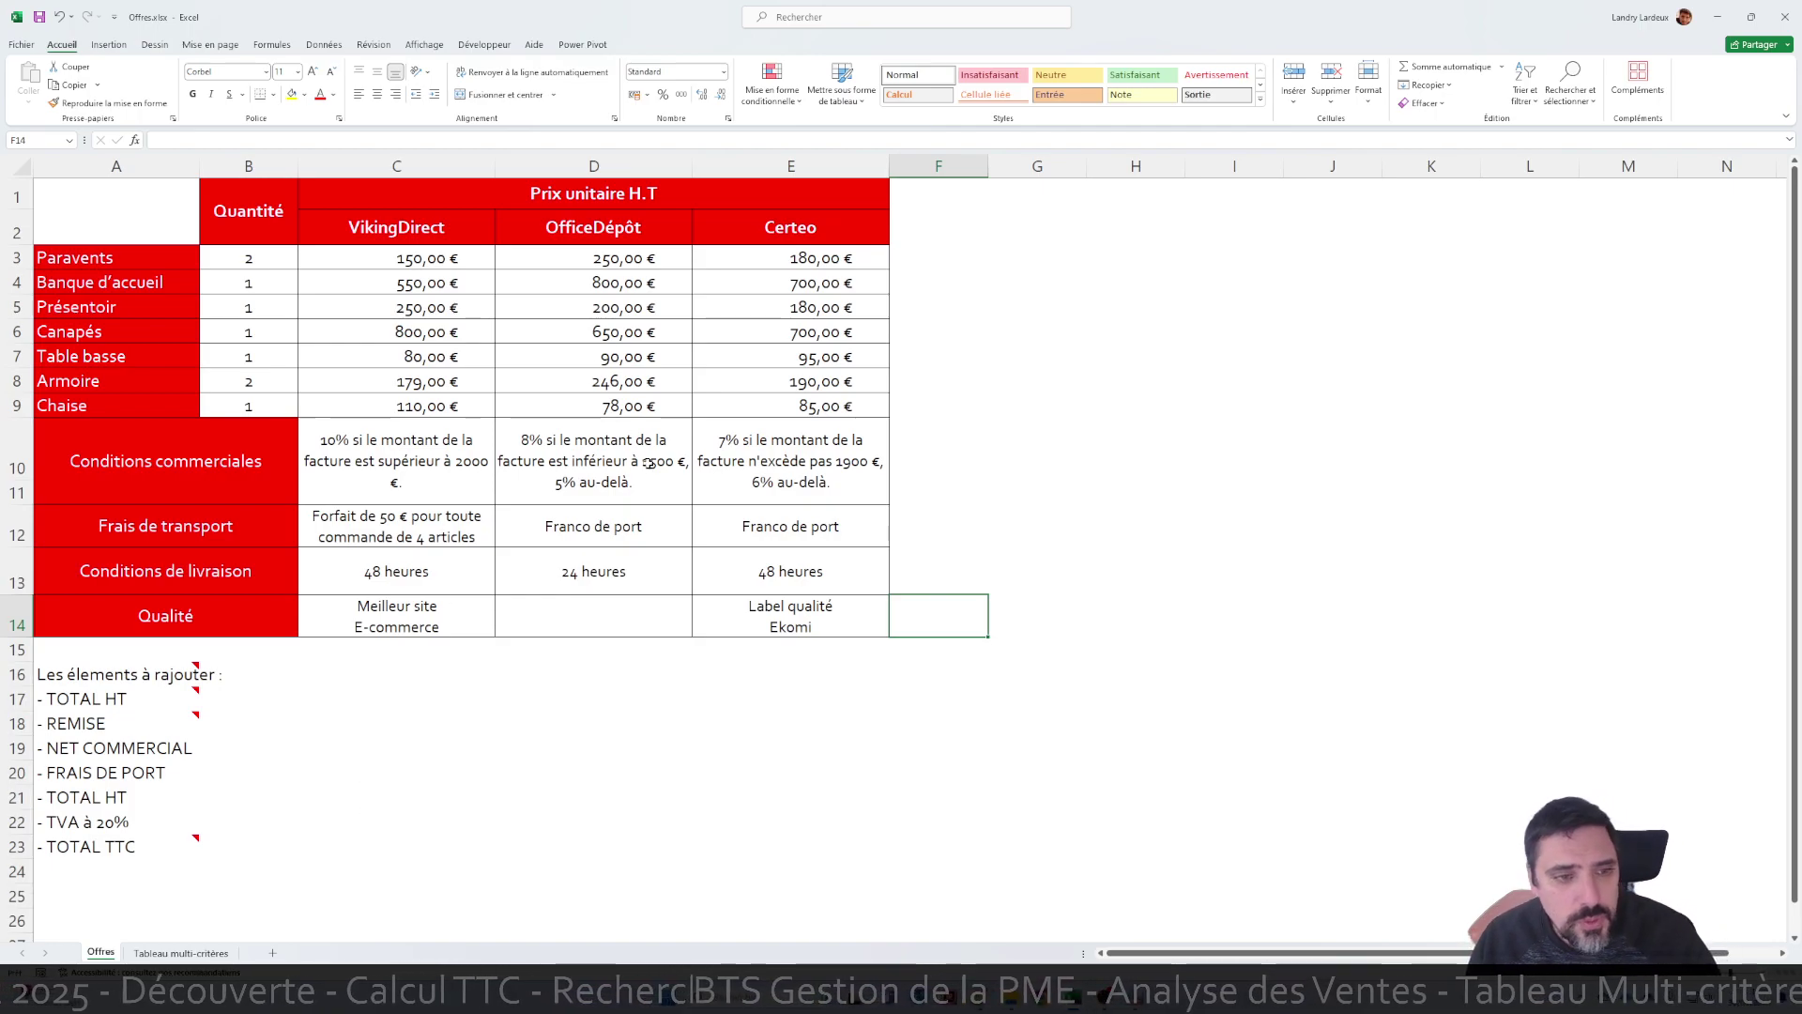
scroll(629, 617, "up", 1)
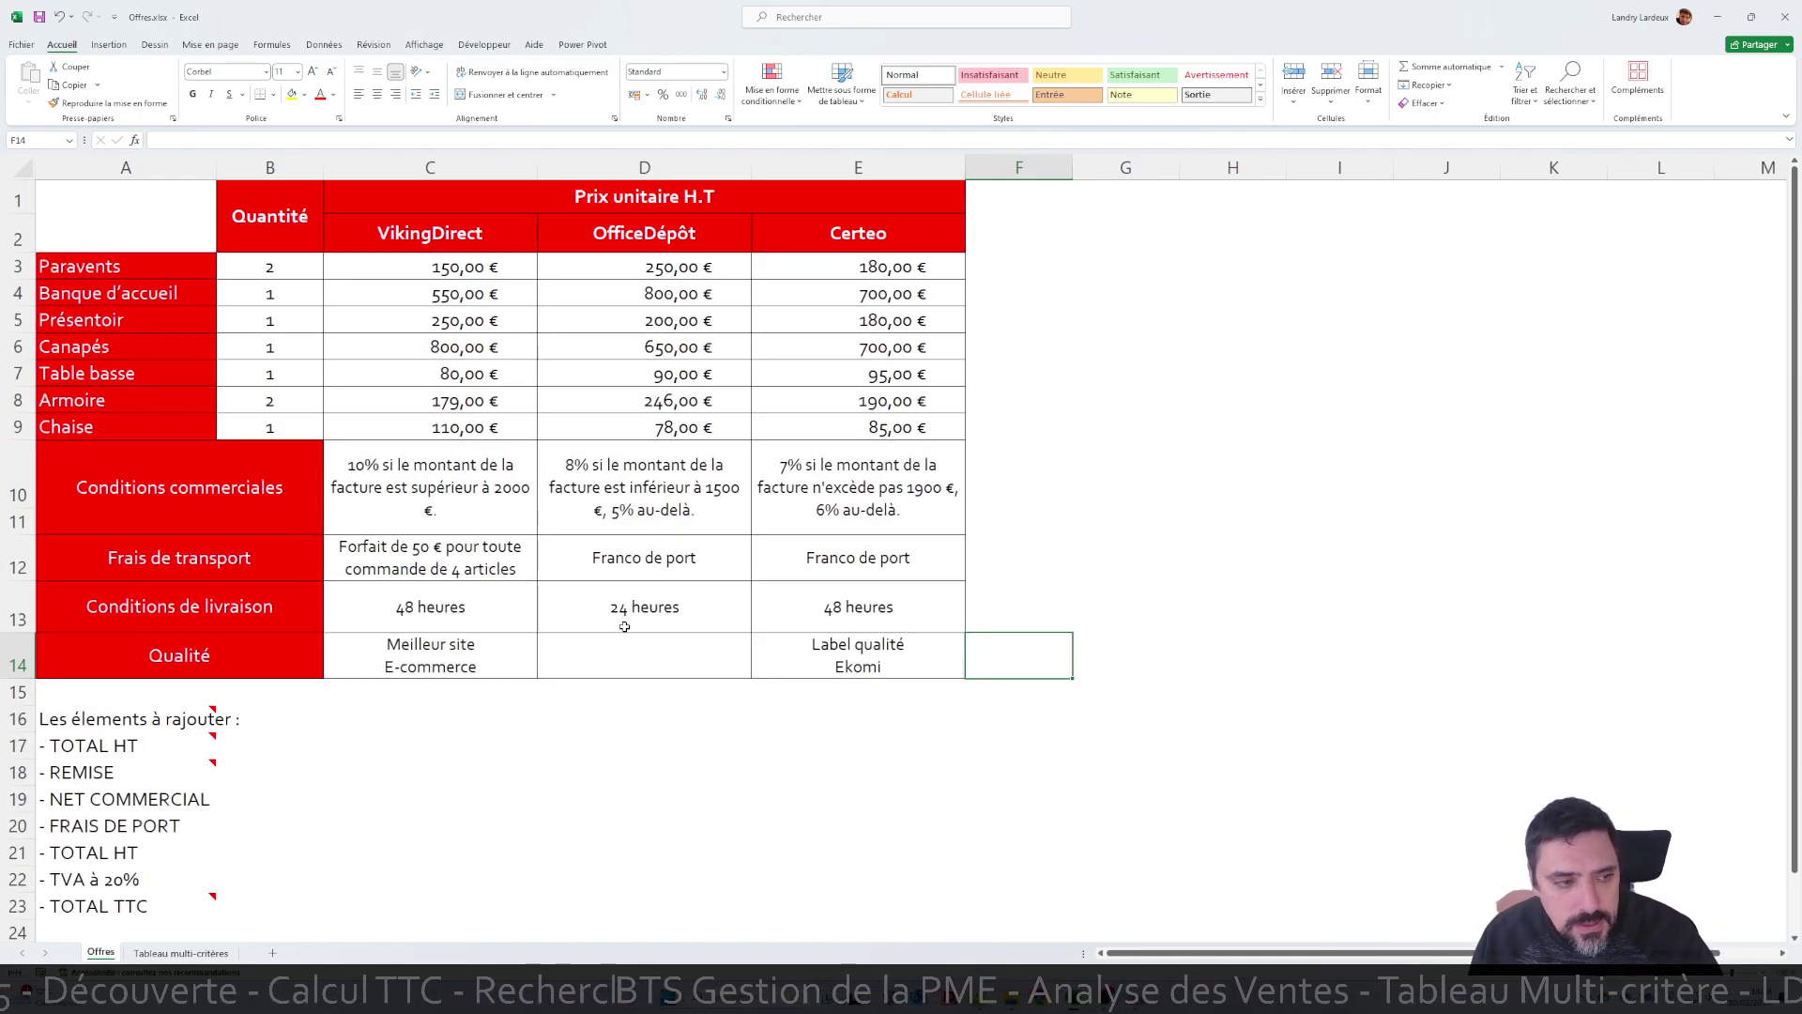
scroll(624, 625, "up", 2)
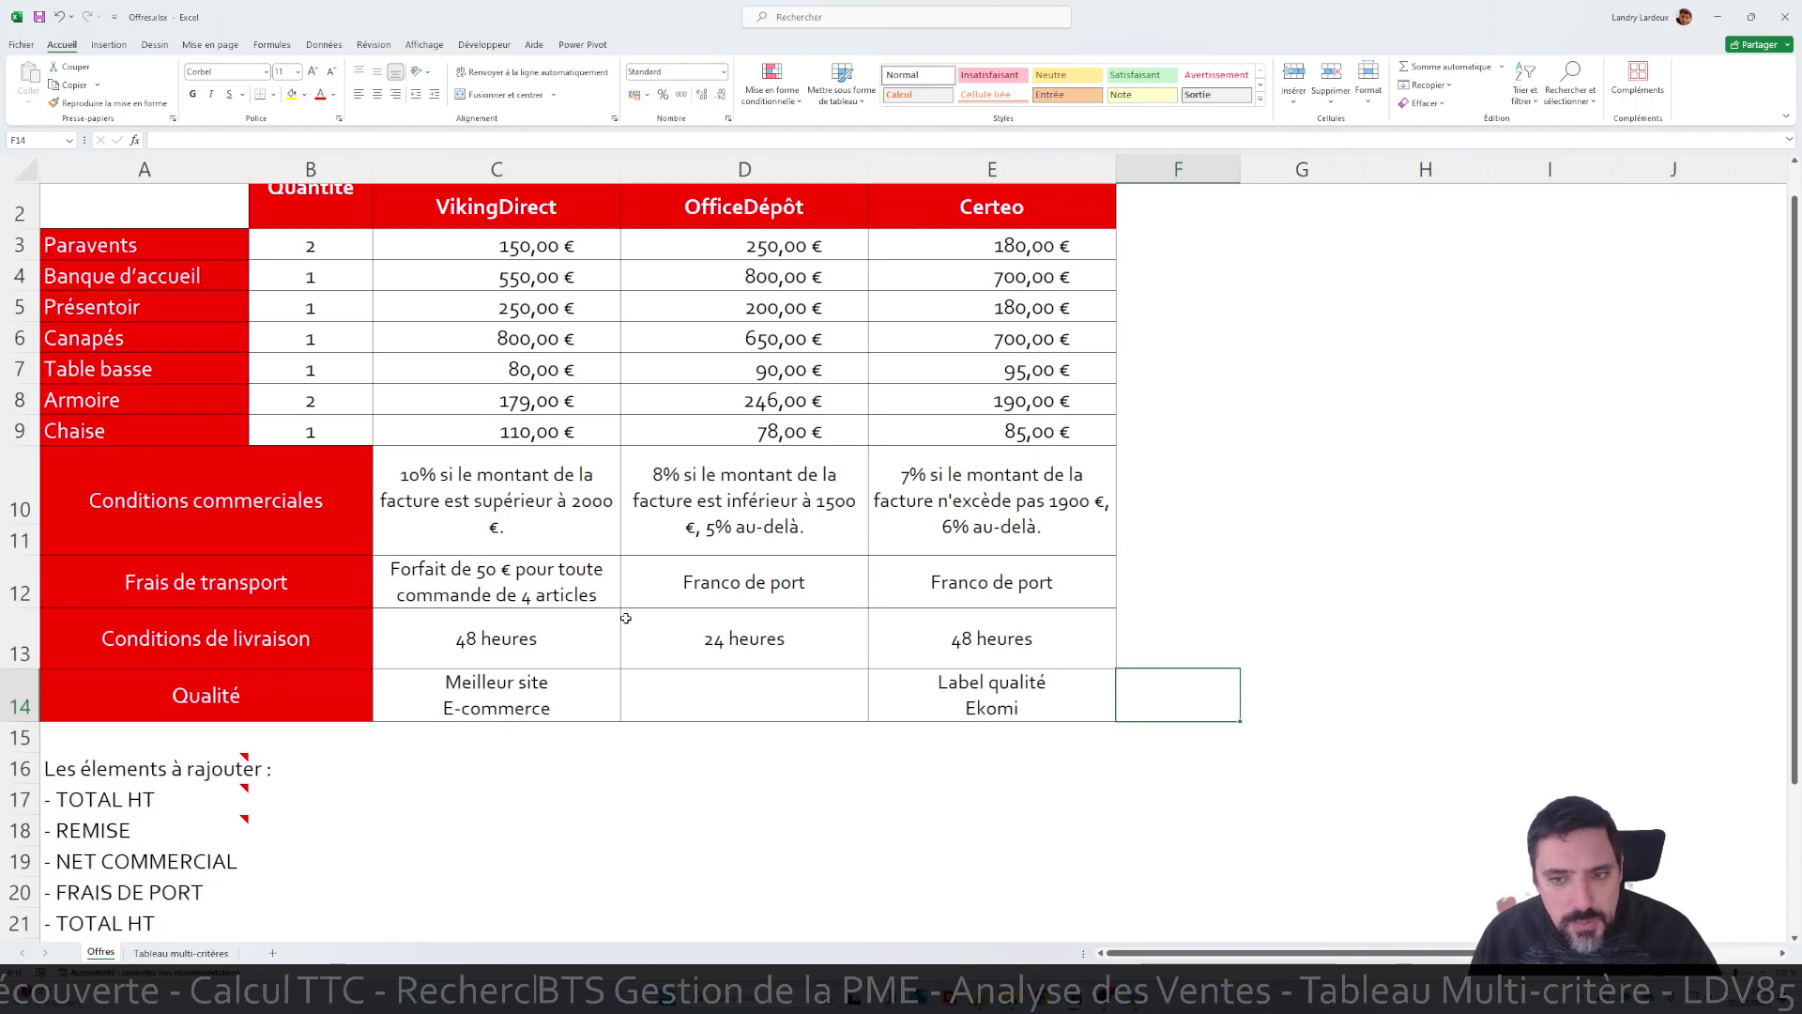
Clear the "Les élements à rajouter :" heading from cell A16 of the Offres sheet
scroll(626, 618, "down", 1)
scroll(626, 615, "up", 1)
scroll(626, 615, "down", 3)
scroll(626, 615, "down", 1)
scroll(563, 601, "up", 1)
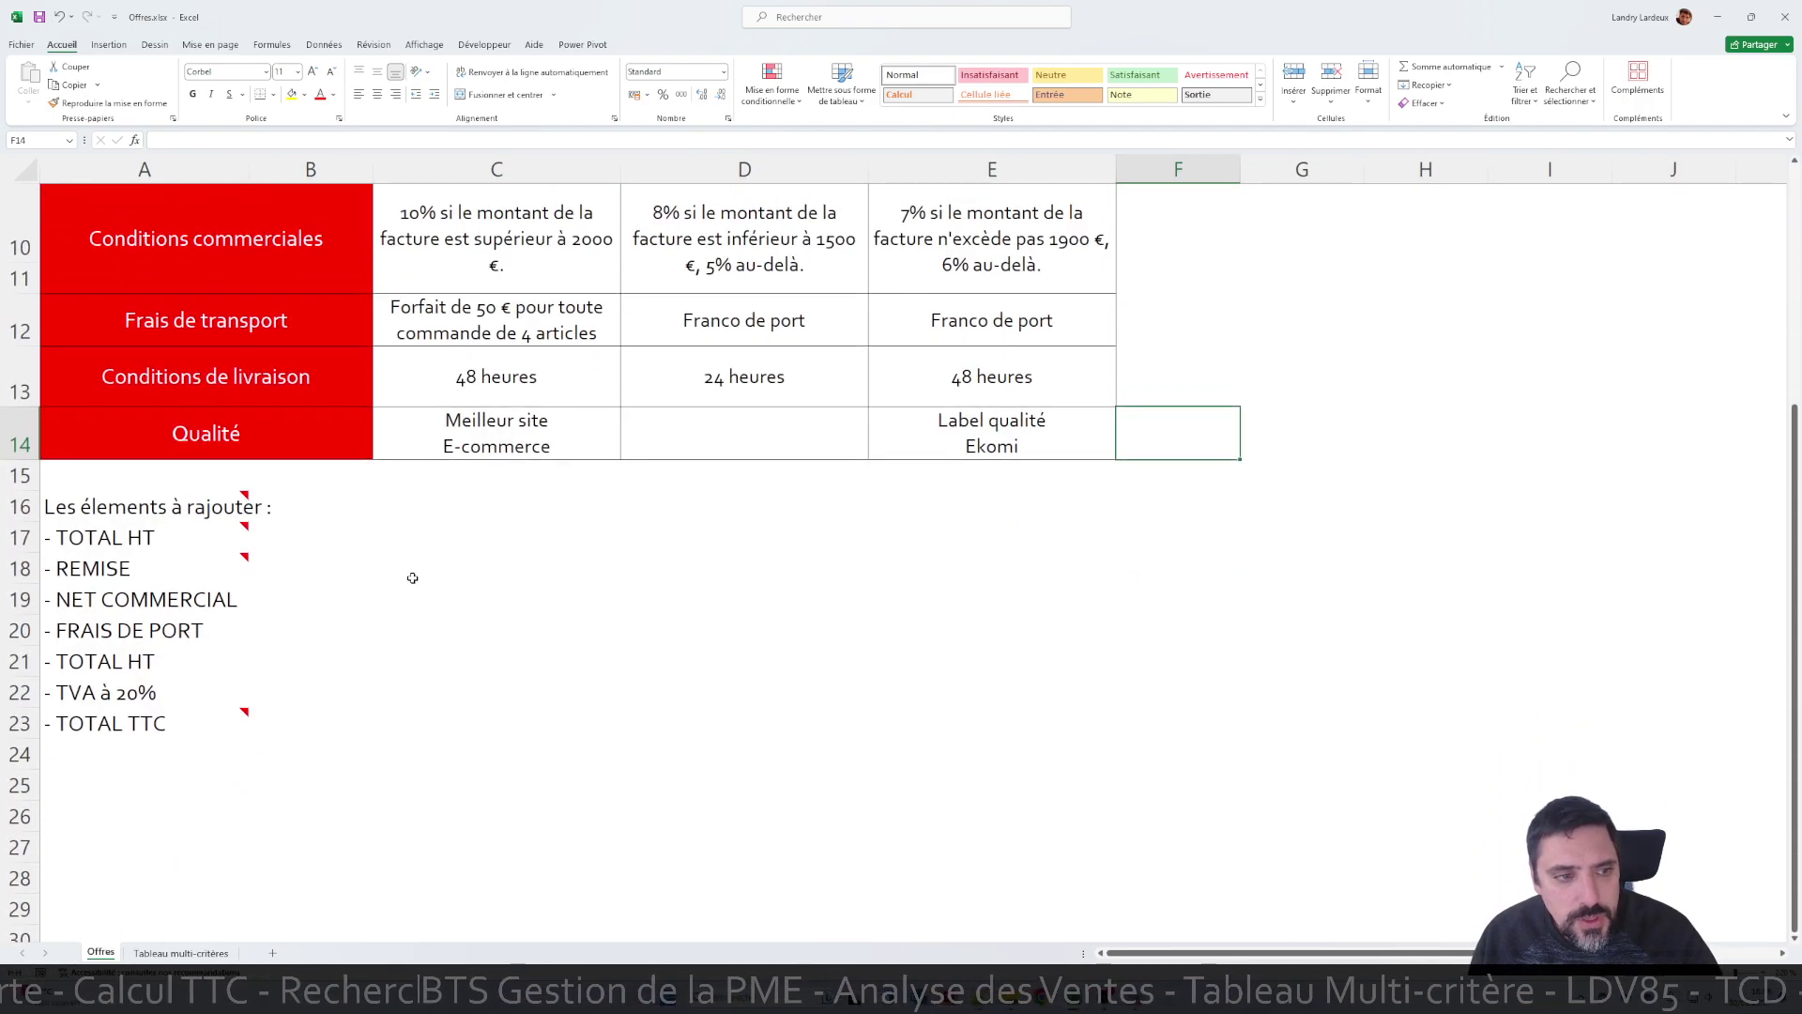
left_click(181, 502)
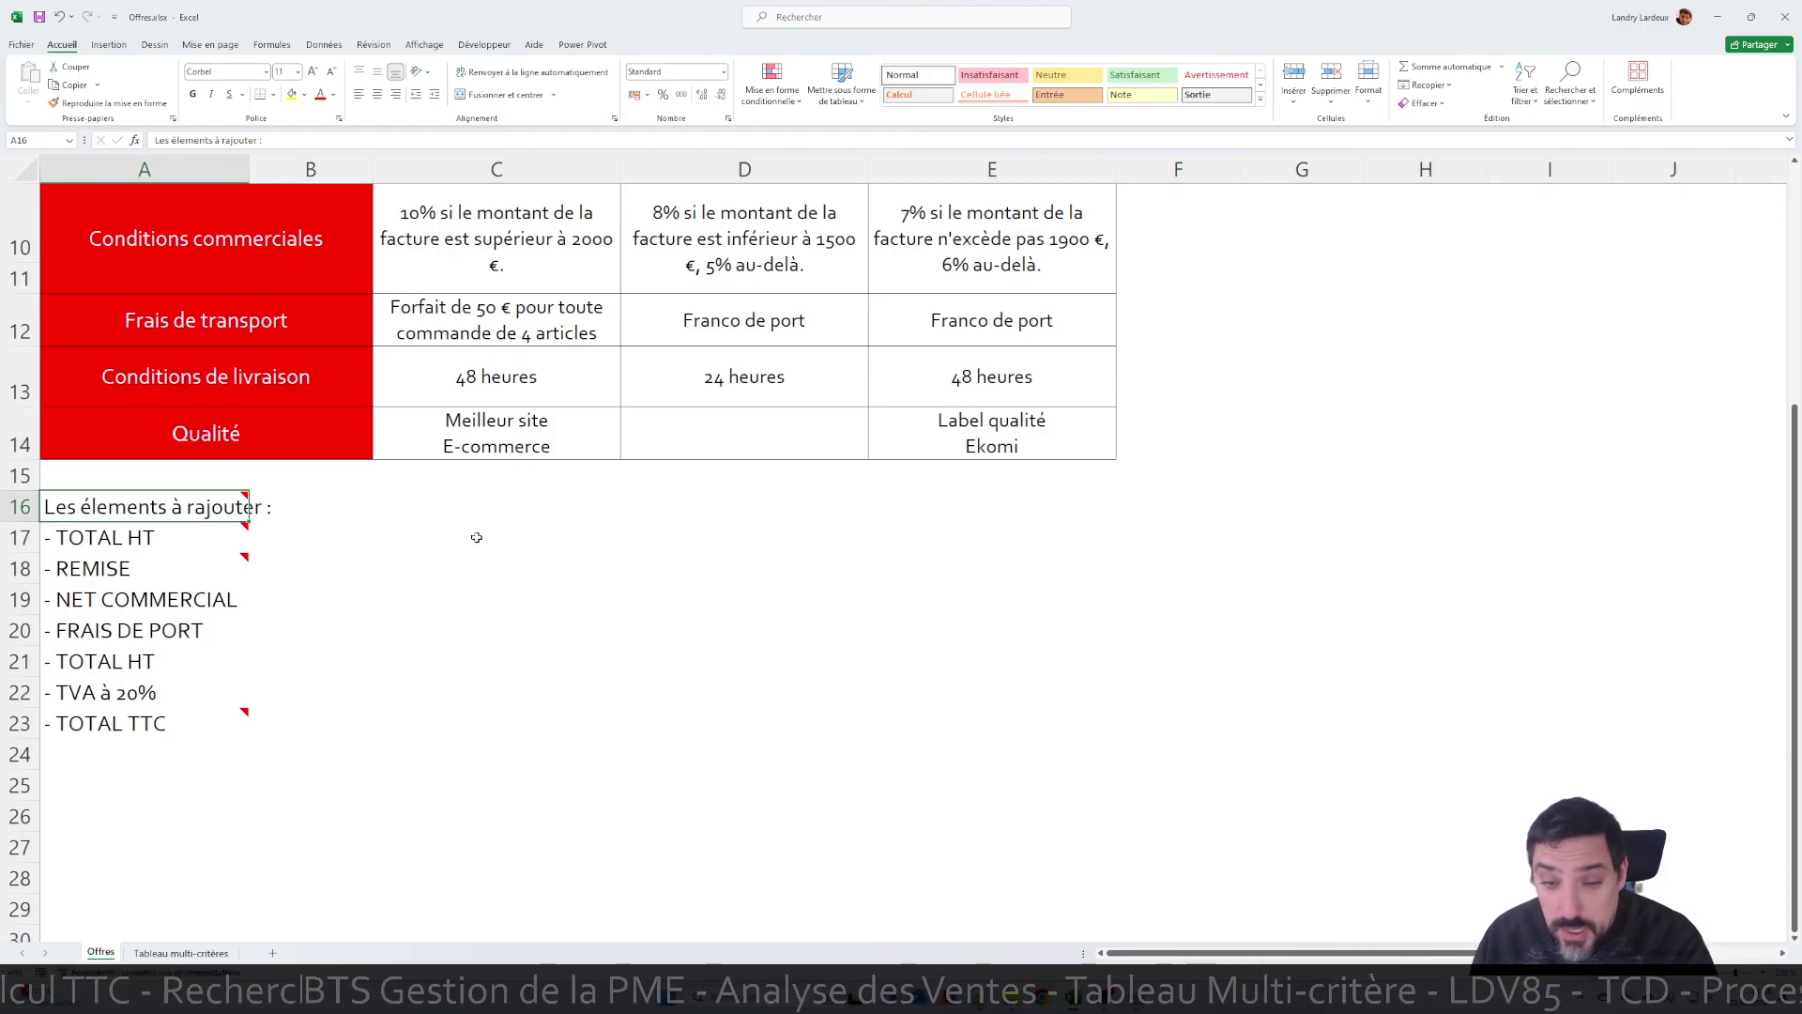
key("Delete")
Set solid borders on all four outer edges of the totals block A17:E23
left_click_drag(171, 535, 953, 725)
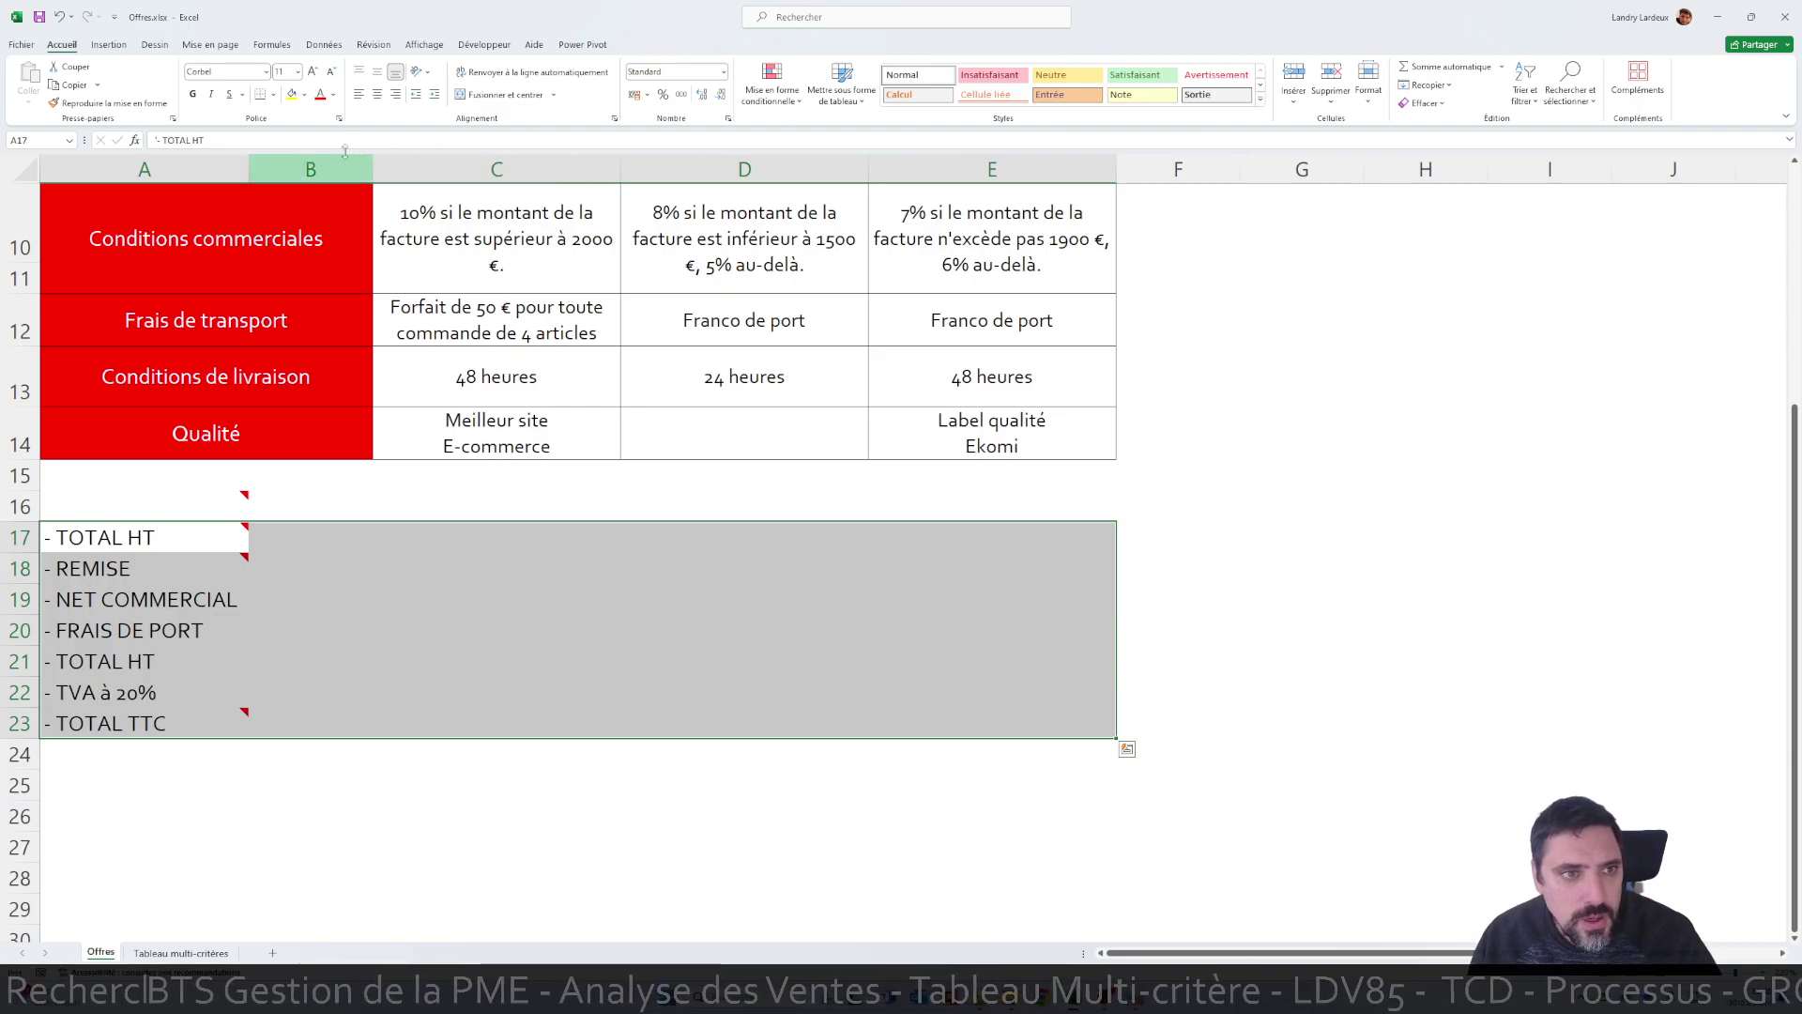
left_click(339, 118)
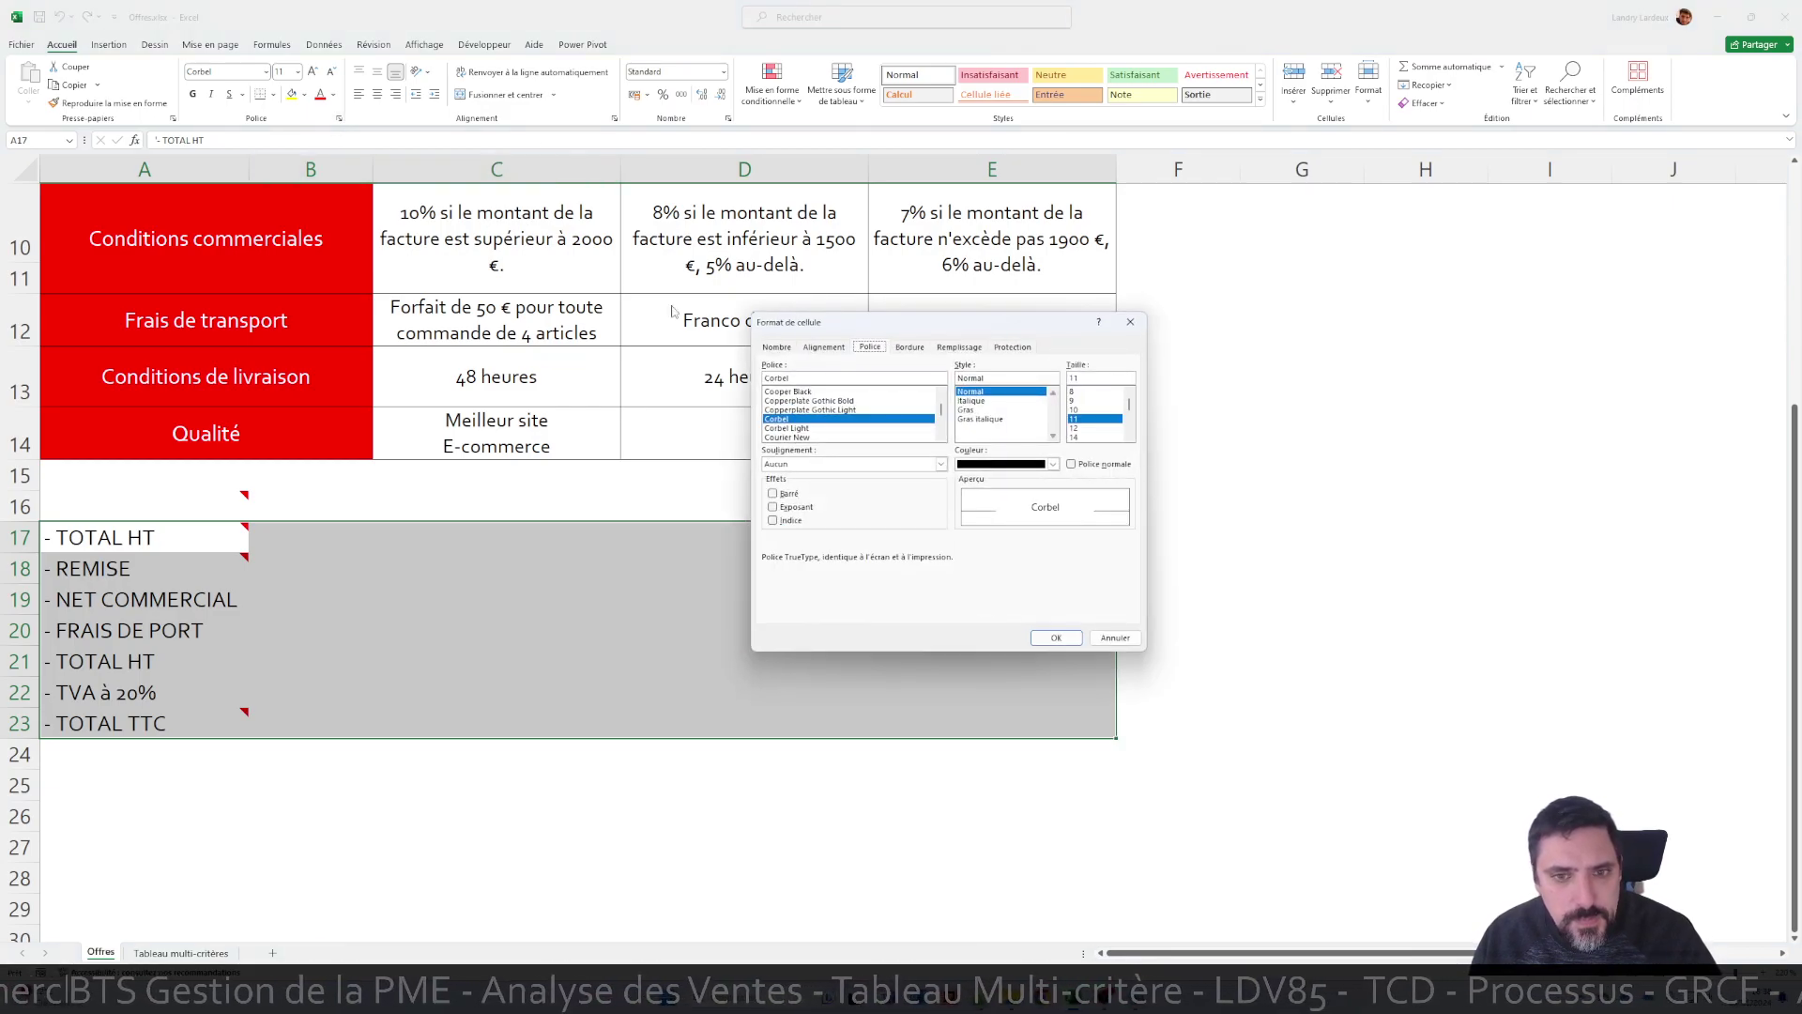
left_click(909, 348)
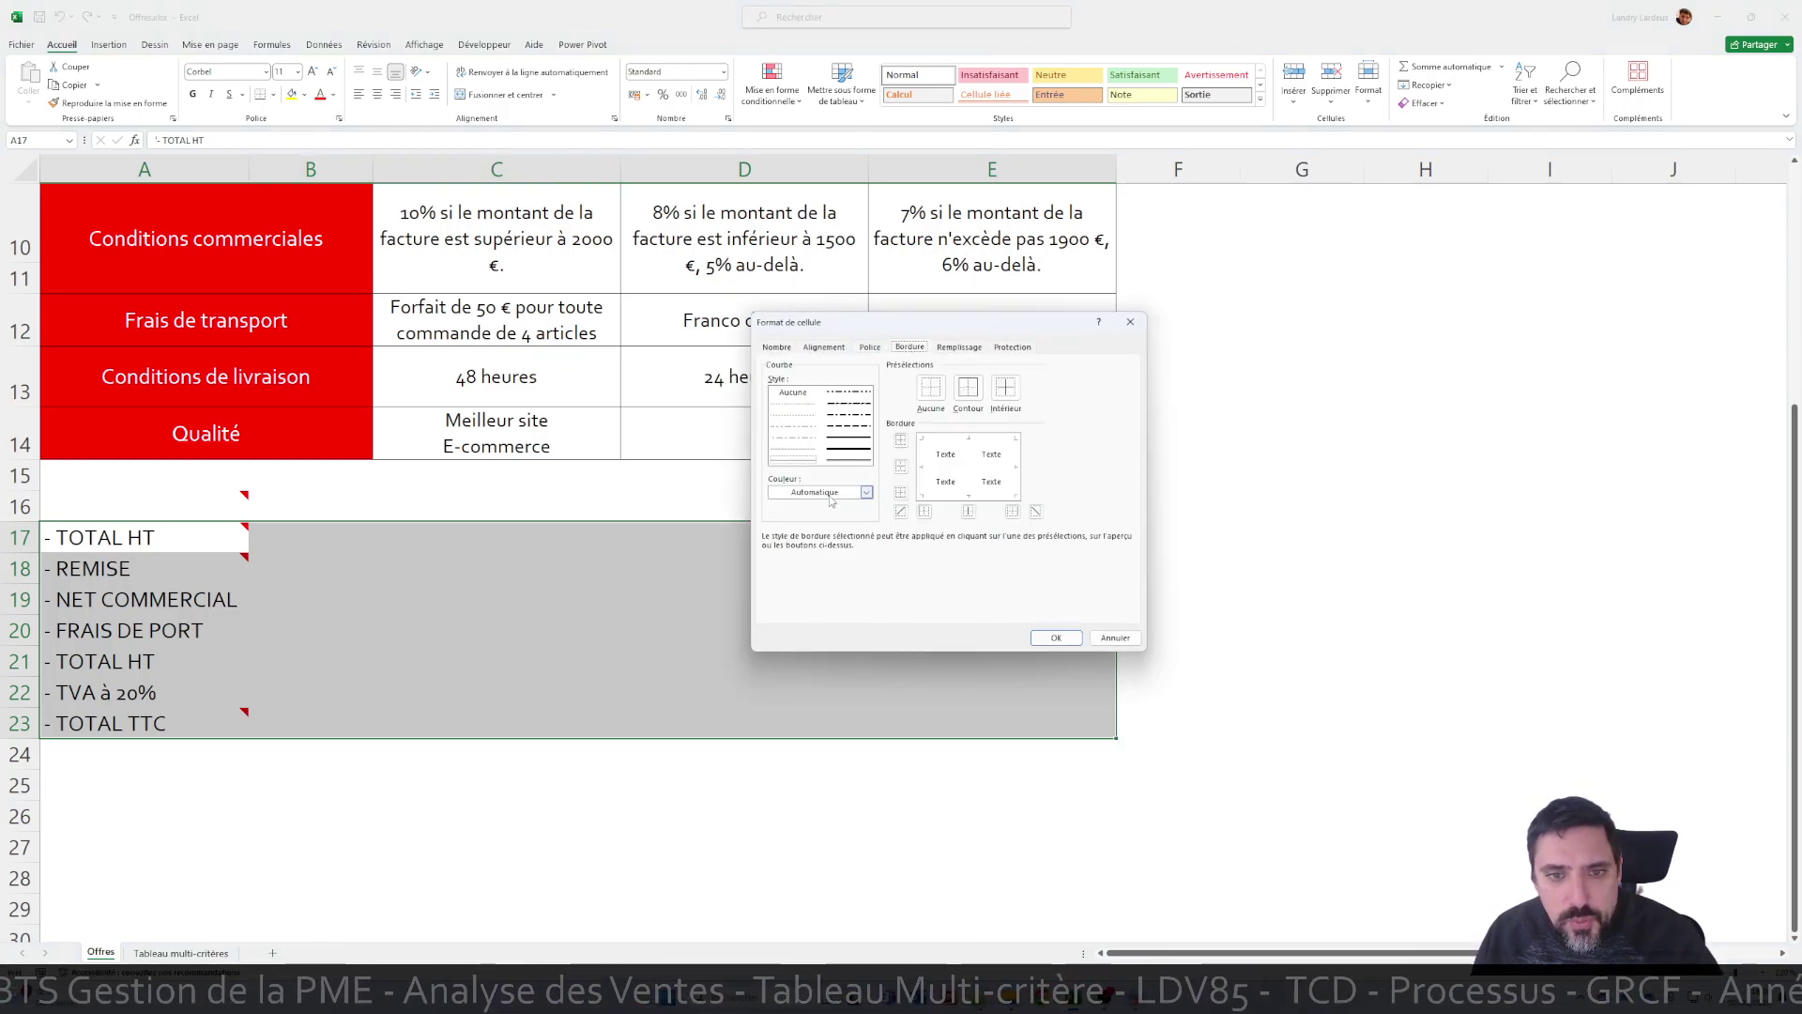
left_click(925, 467)
left_click(993, 444)
left_click(1001, 492)
left_click(1017, 472)
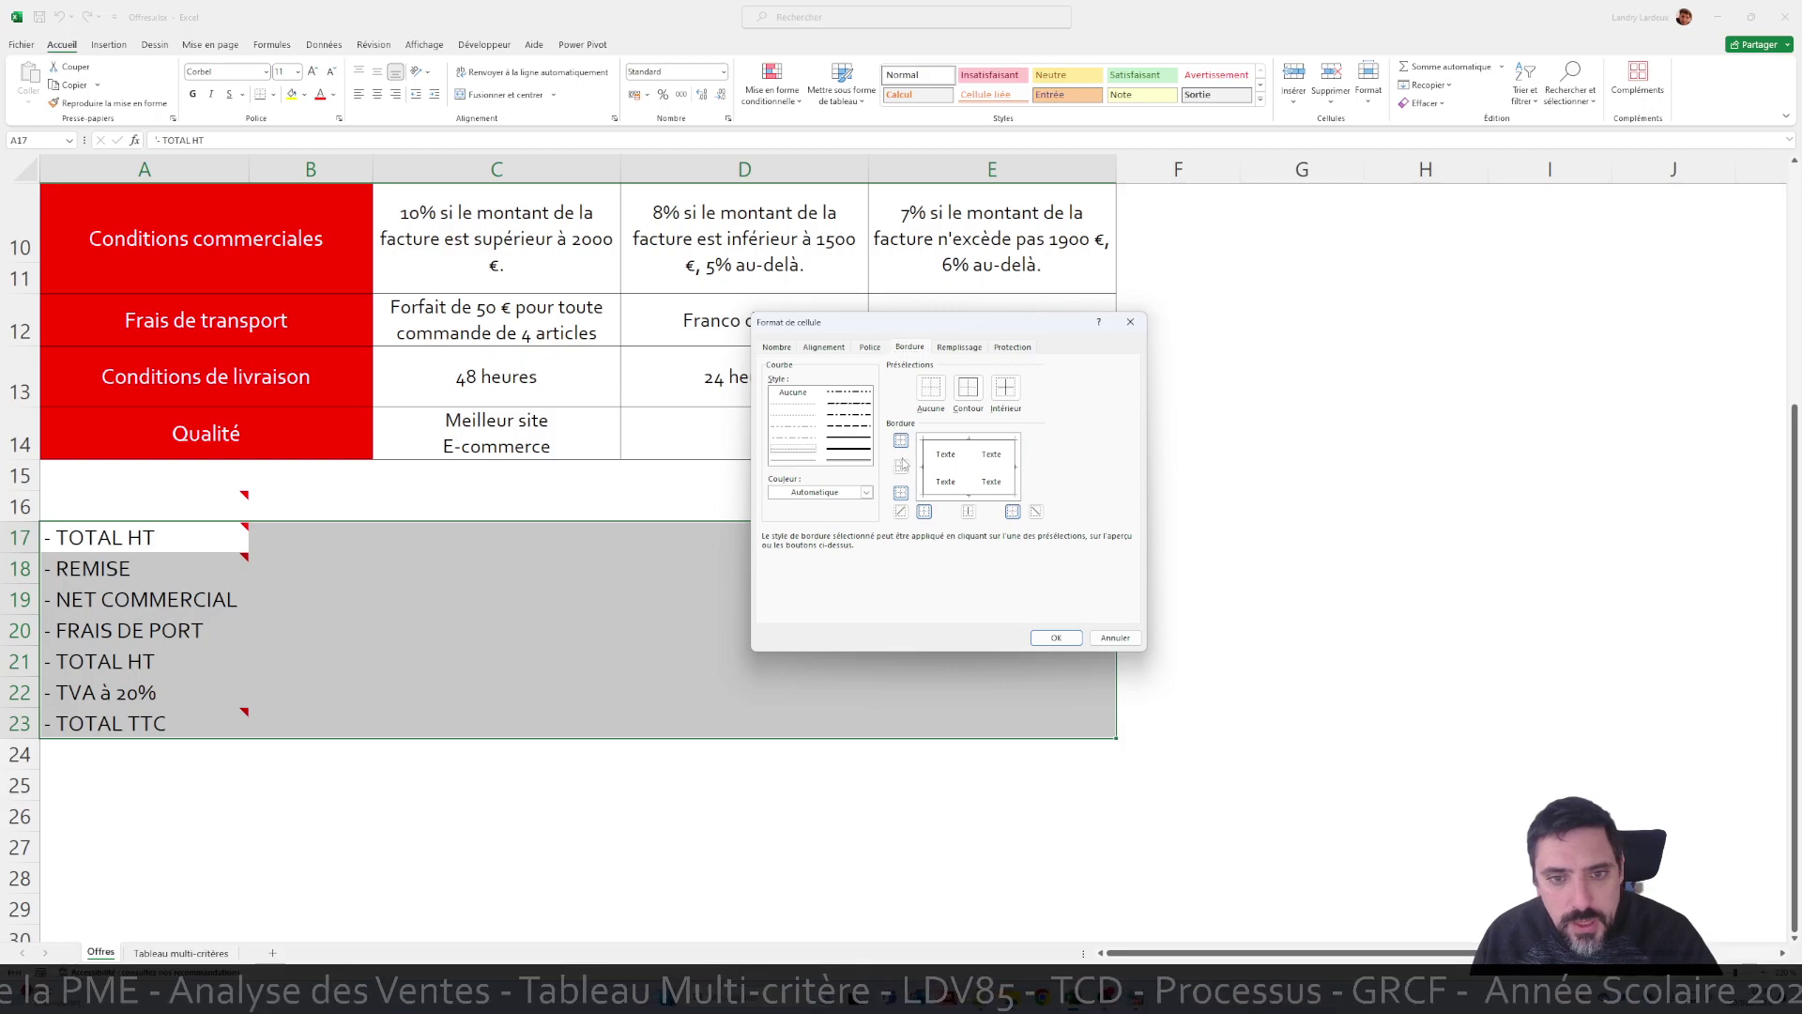
Add fine dotted inner horizontal and vertical borders to A17:E23 and apply the border settings
left_click(794, 405)
left_click(947, 469)
left_click(971, 460)
left_click(866, 492)
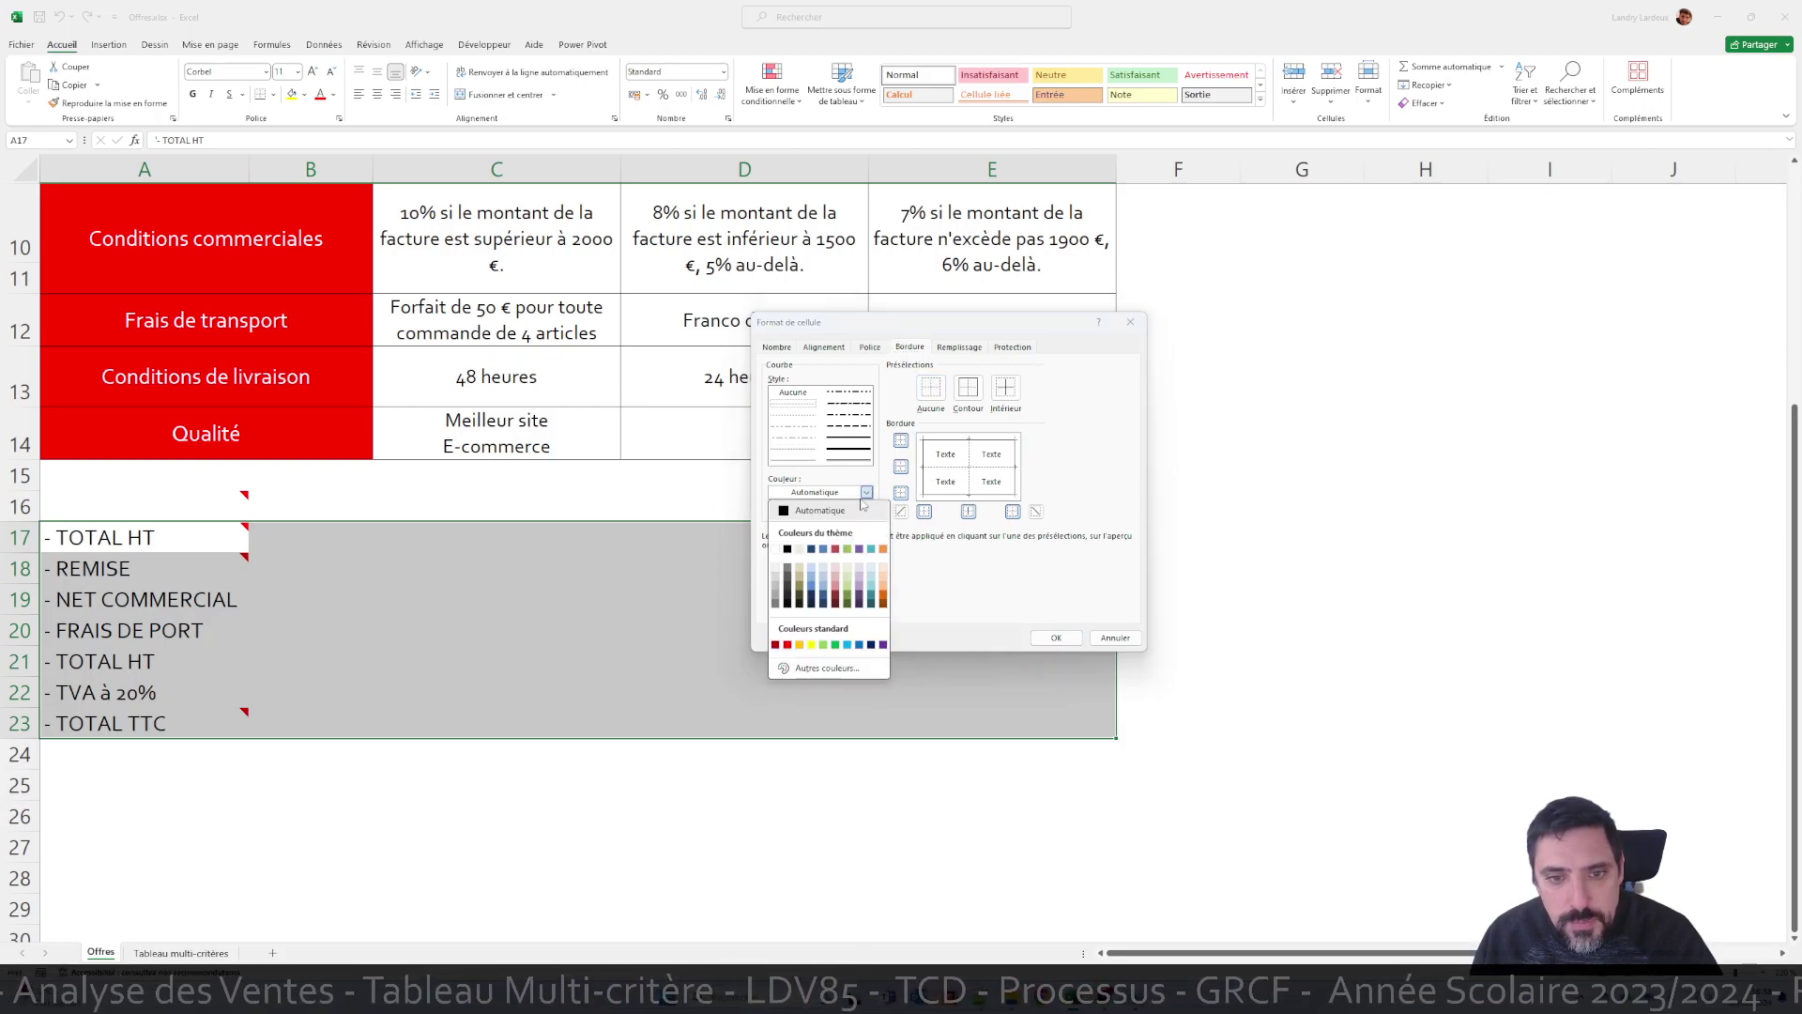
left_click(823, 550)
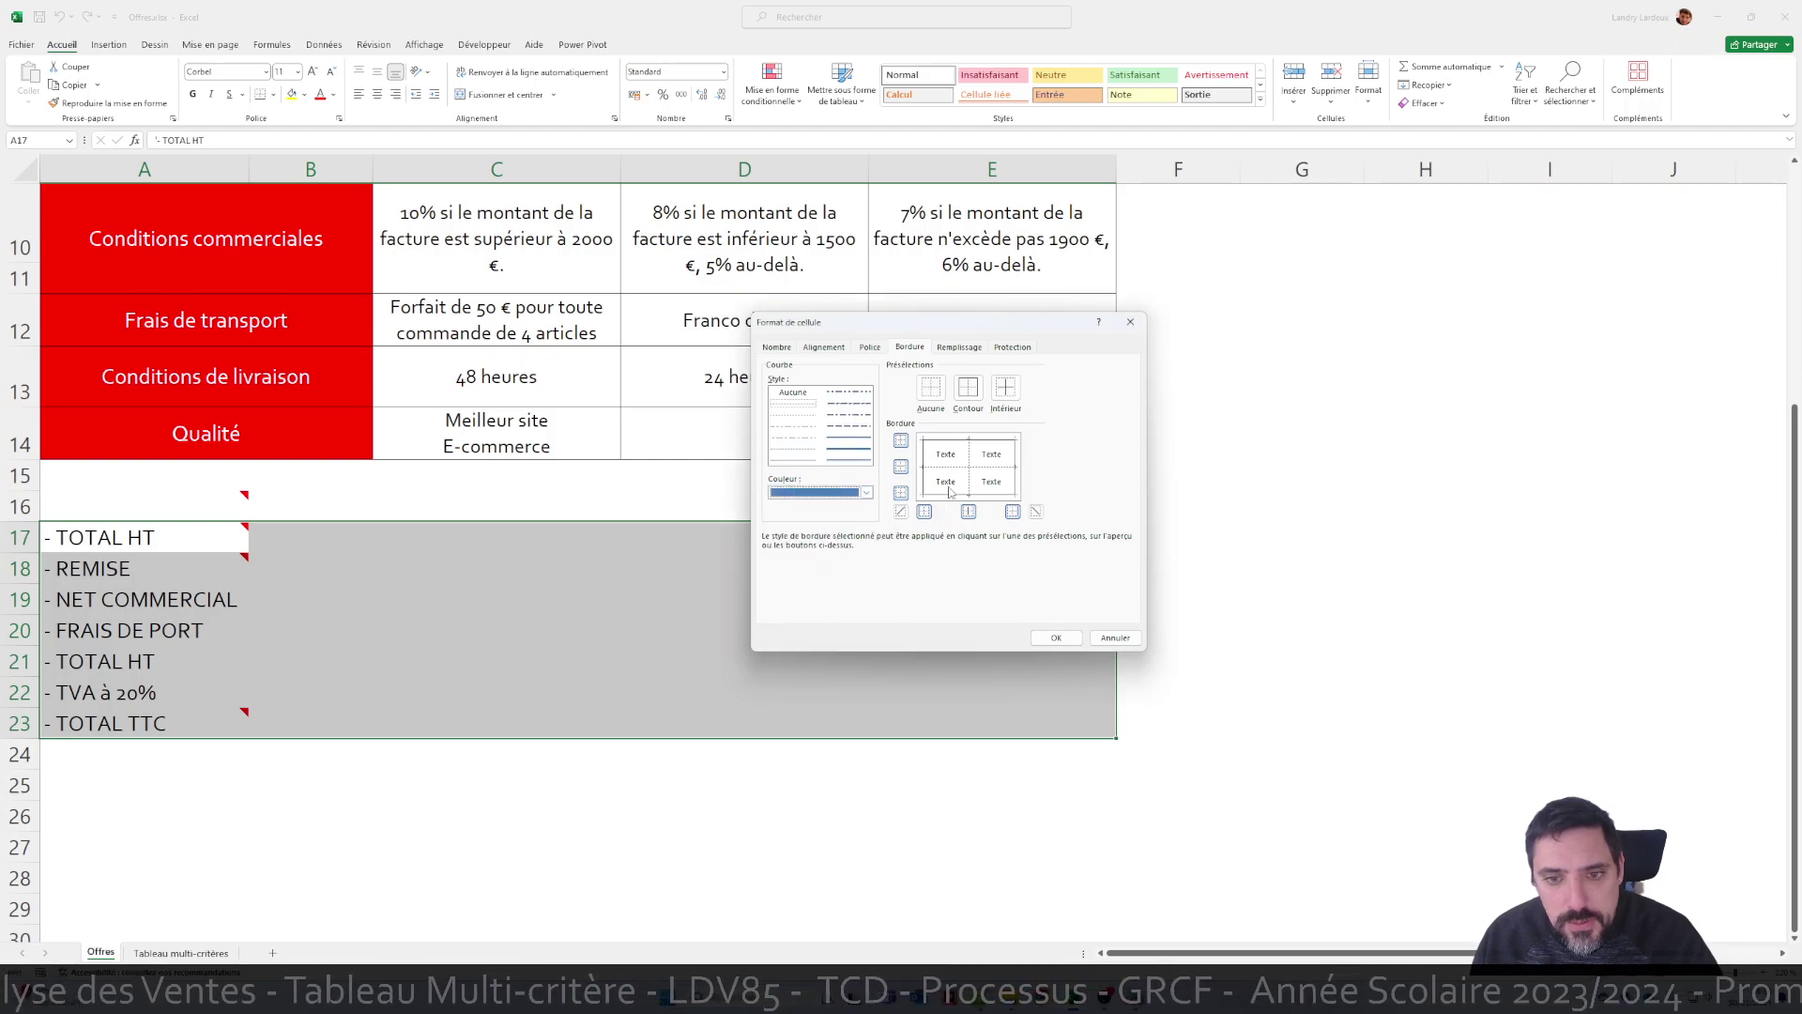
left_click(1051, 639)
left_click(1164, 537)
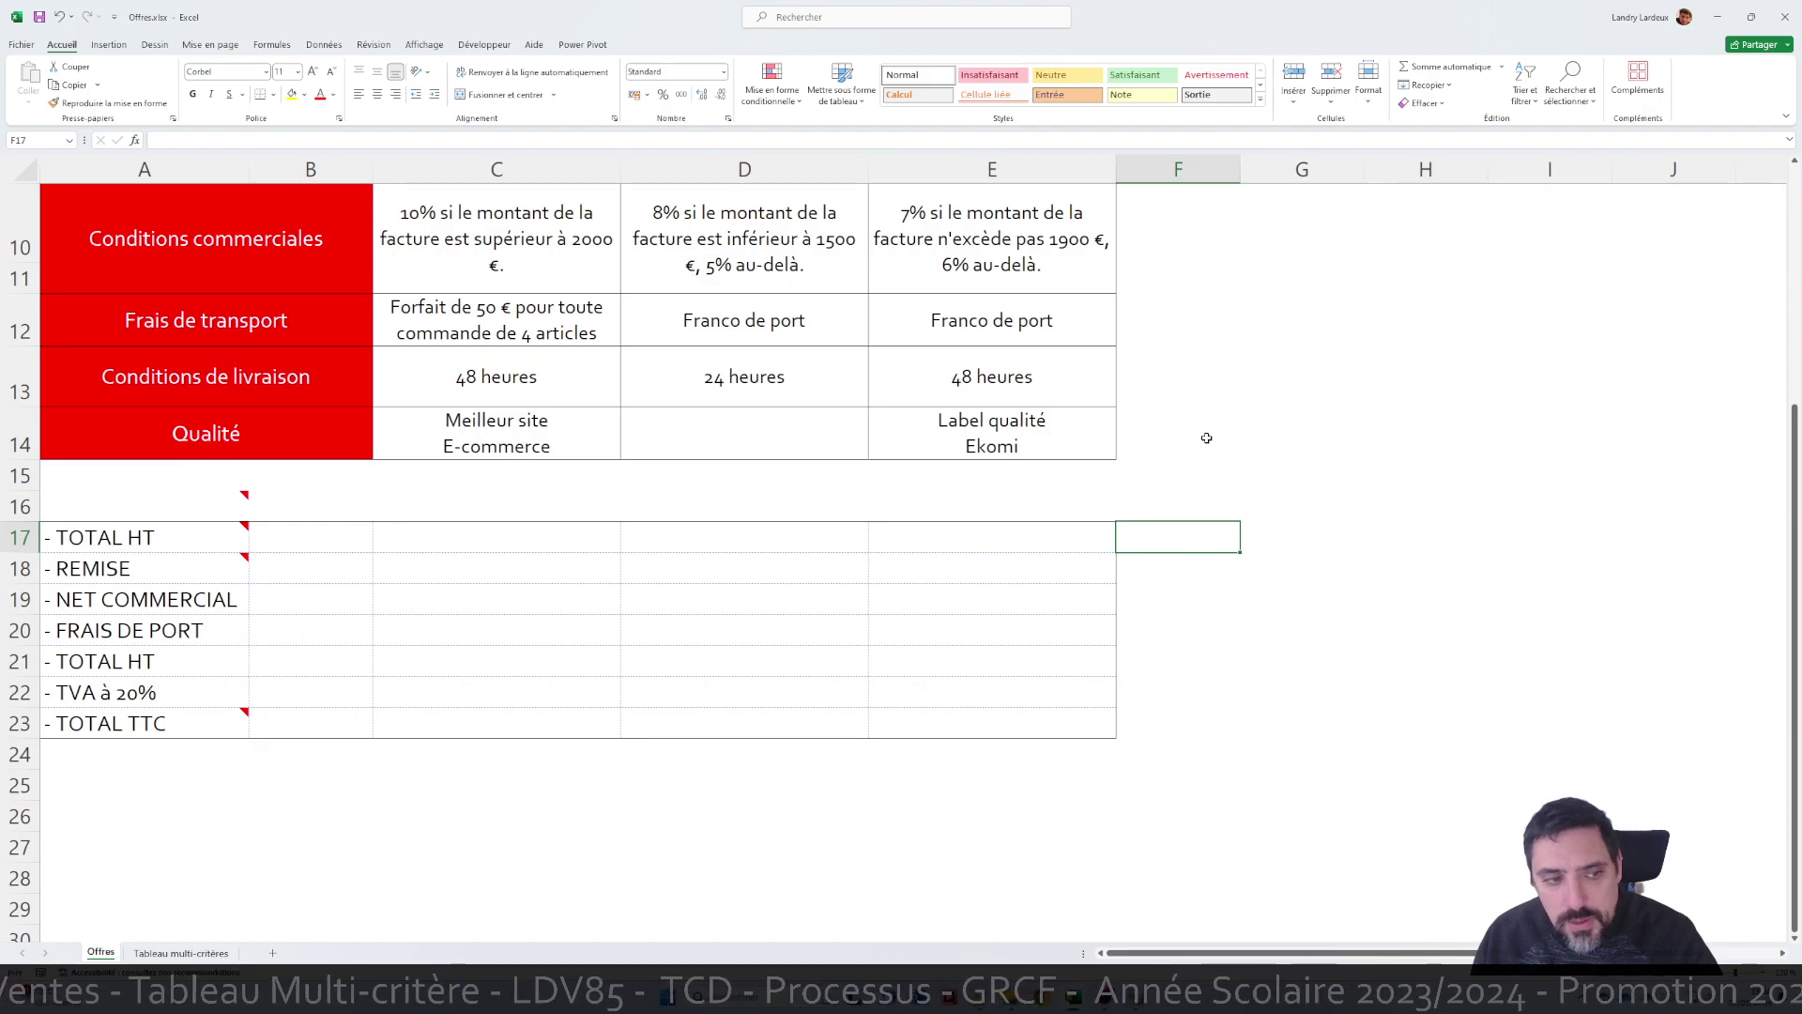
Fill the unused cells B17:B23 beside the total labels with black
left_click_drag(291, 533, 301, 733)
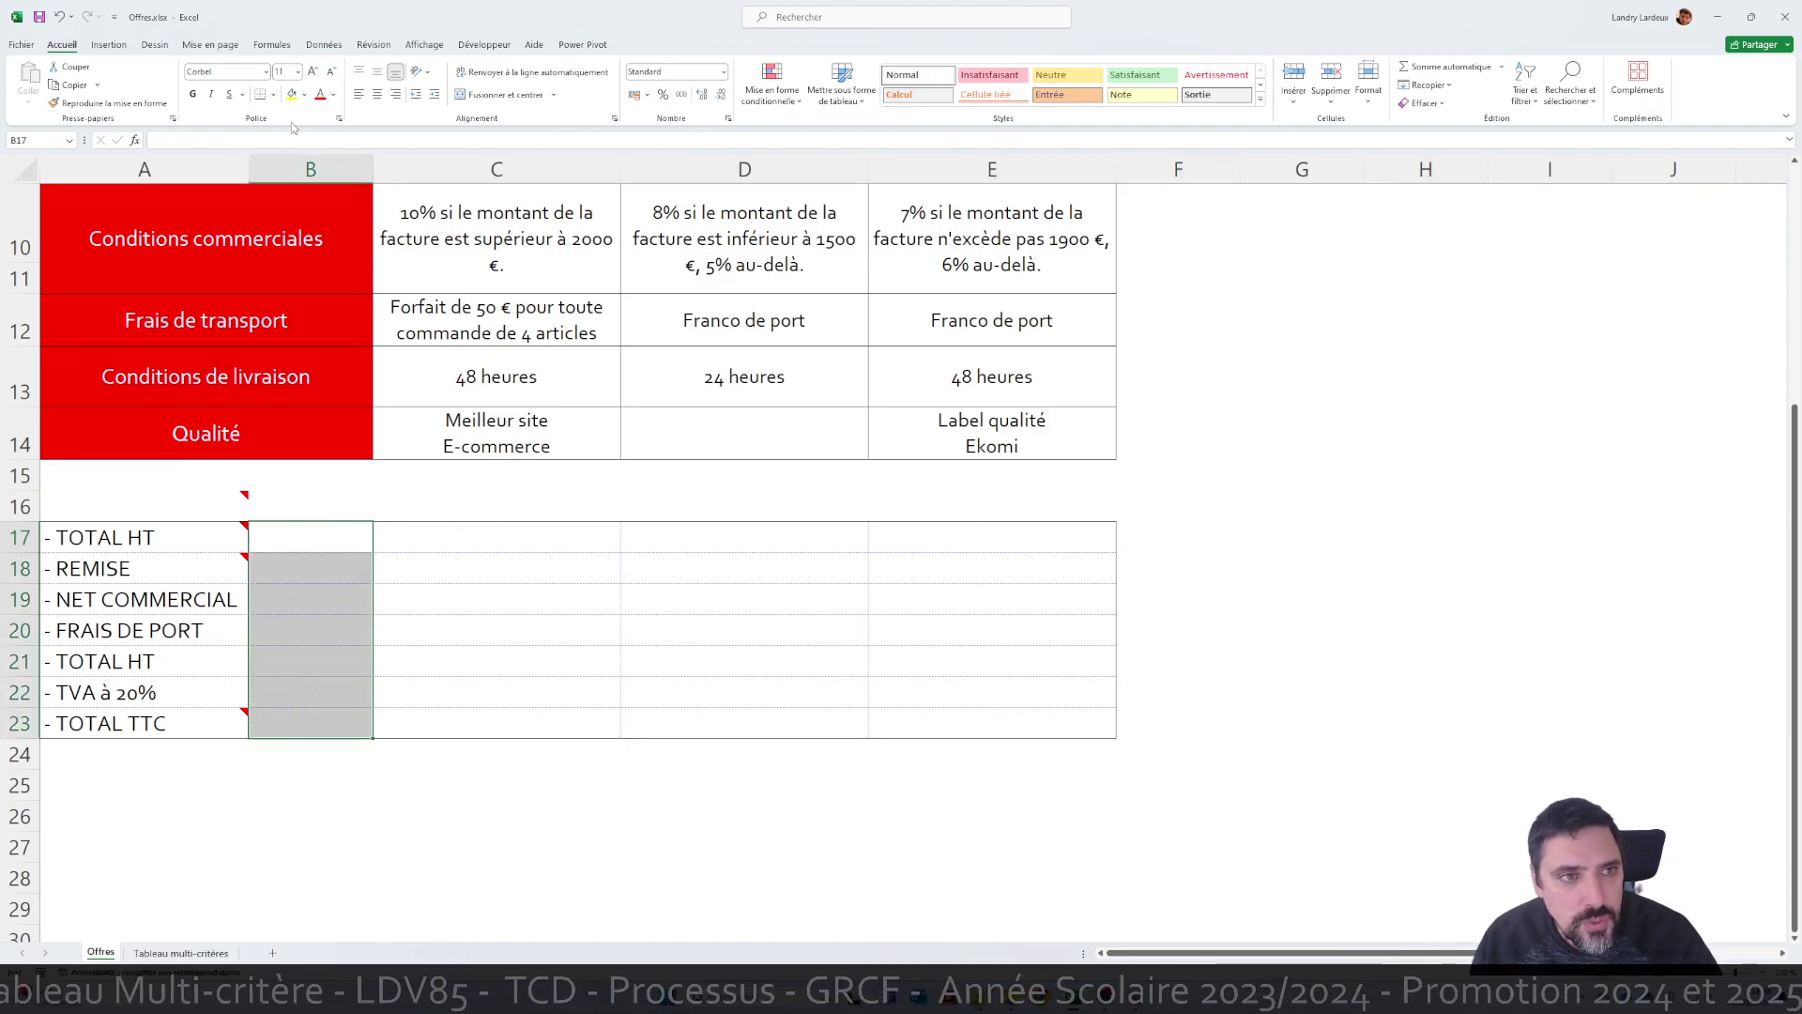
left_click(304, 95)
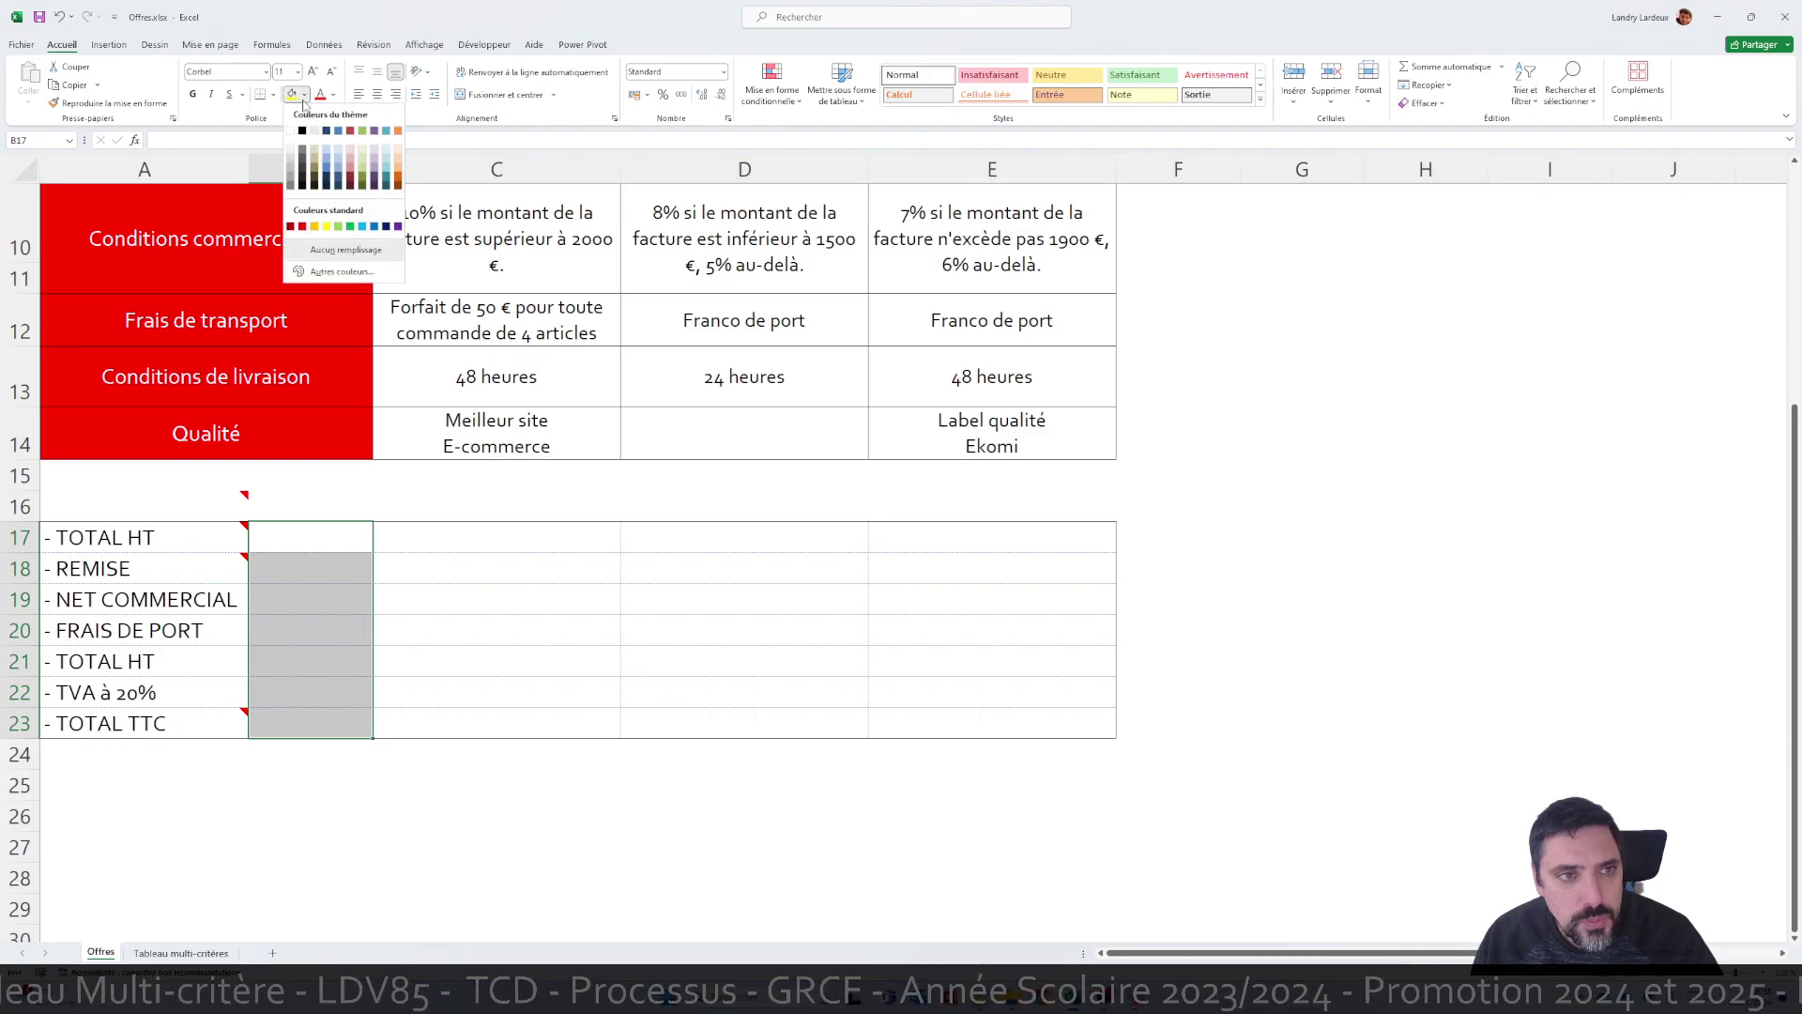
left_click(302, 134)
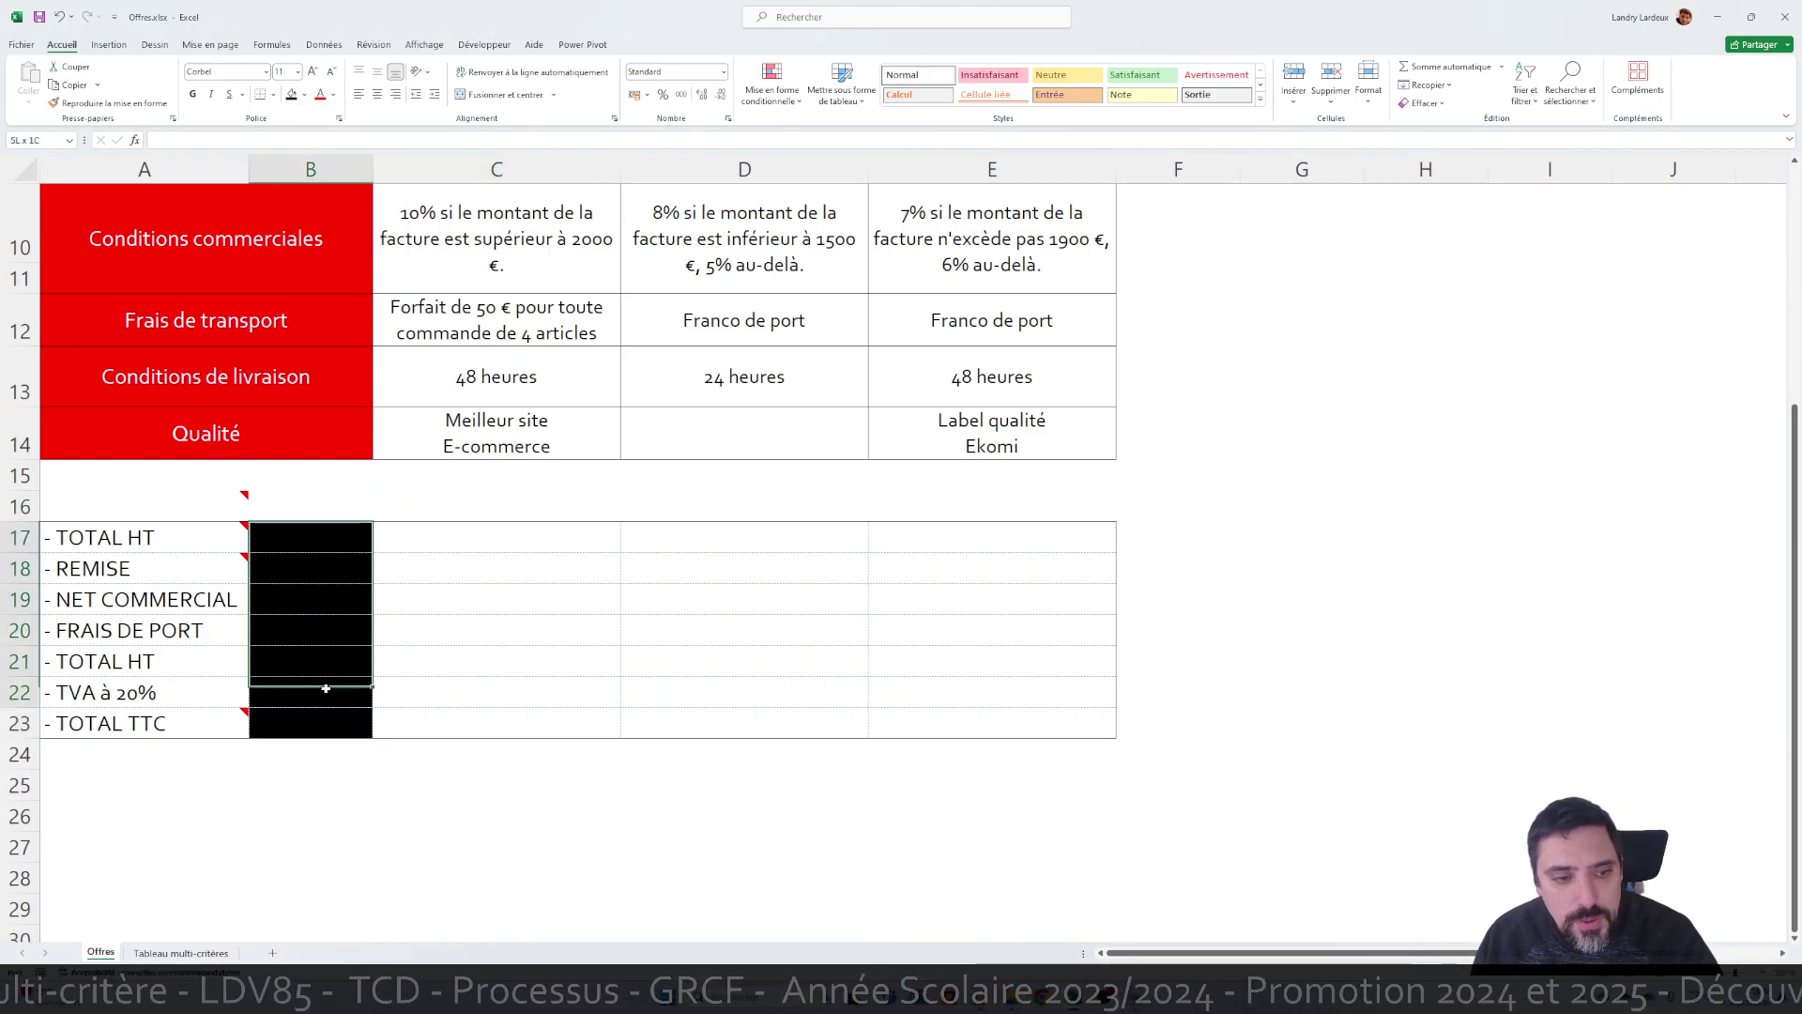
left_click(768, 631)
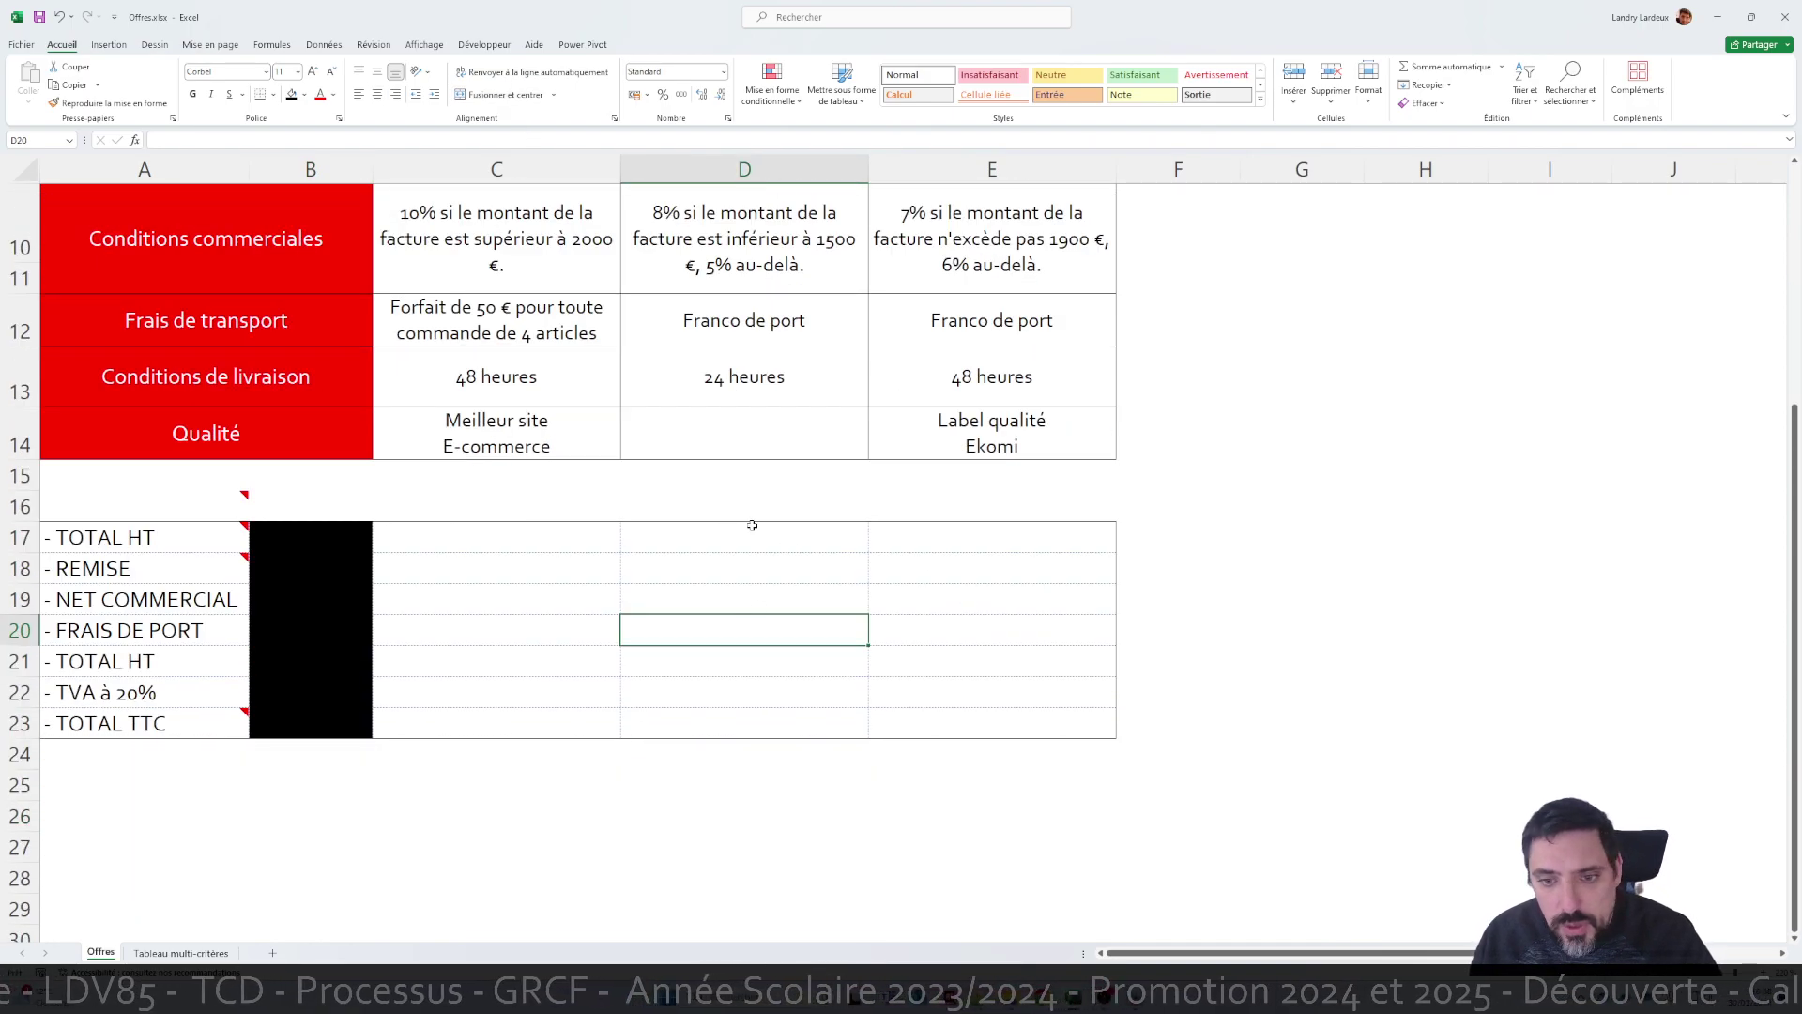
Enter the label RANG in cell B24, below the black cells
left_click(343, 755)
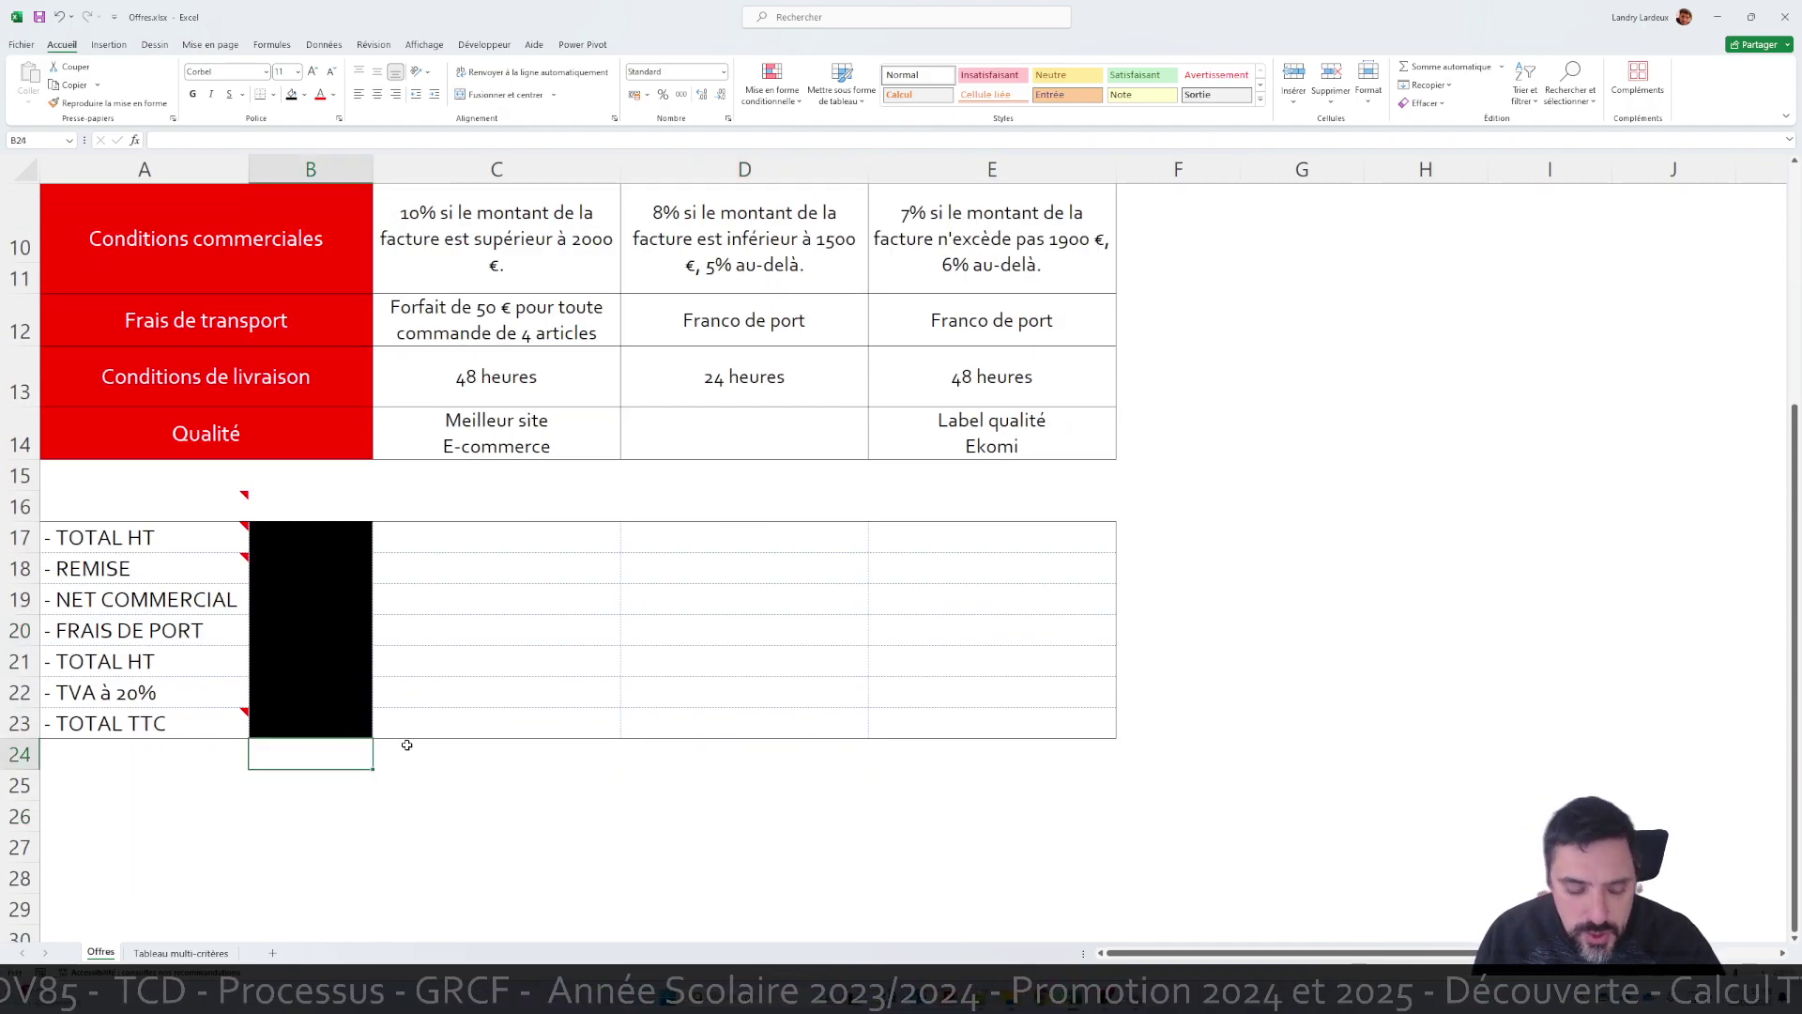
type("RANG")
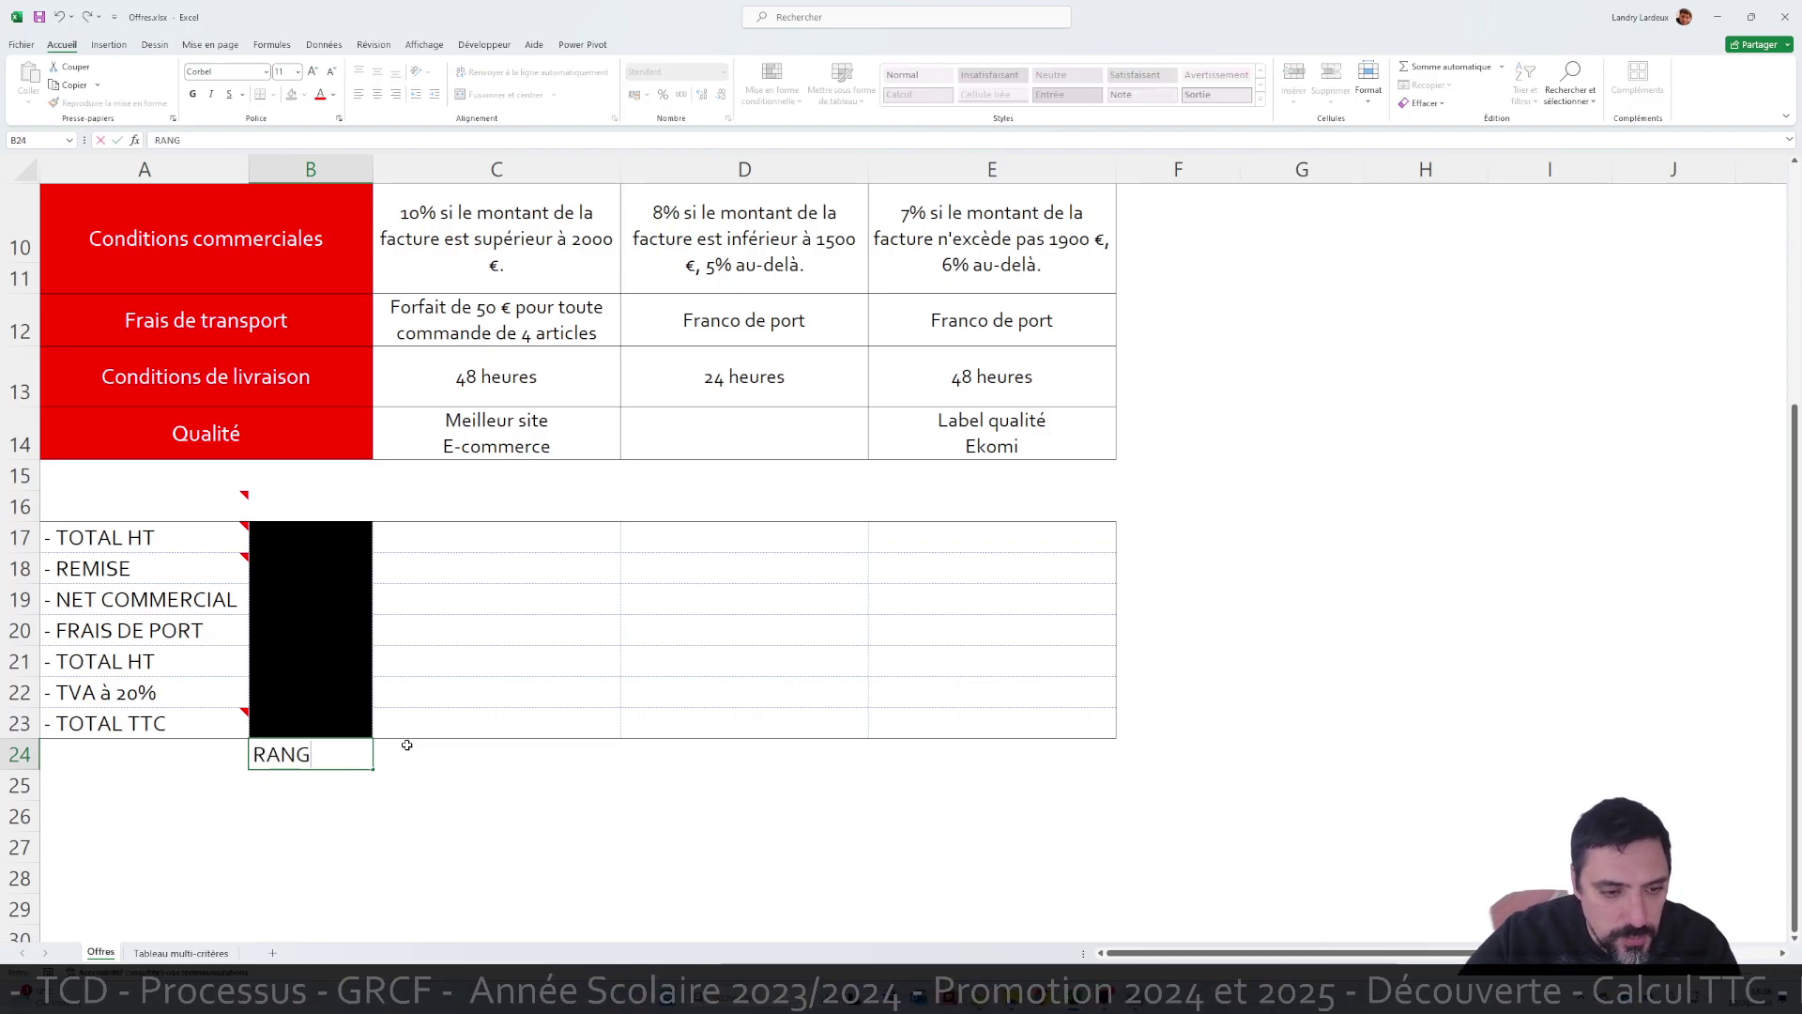
left_click(484, 776)
left_click(367, 751)
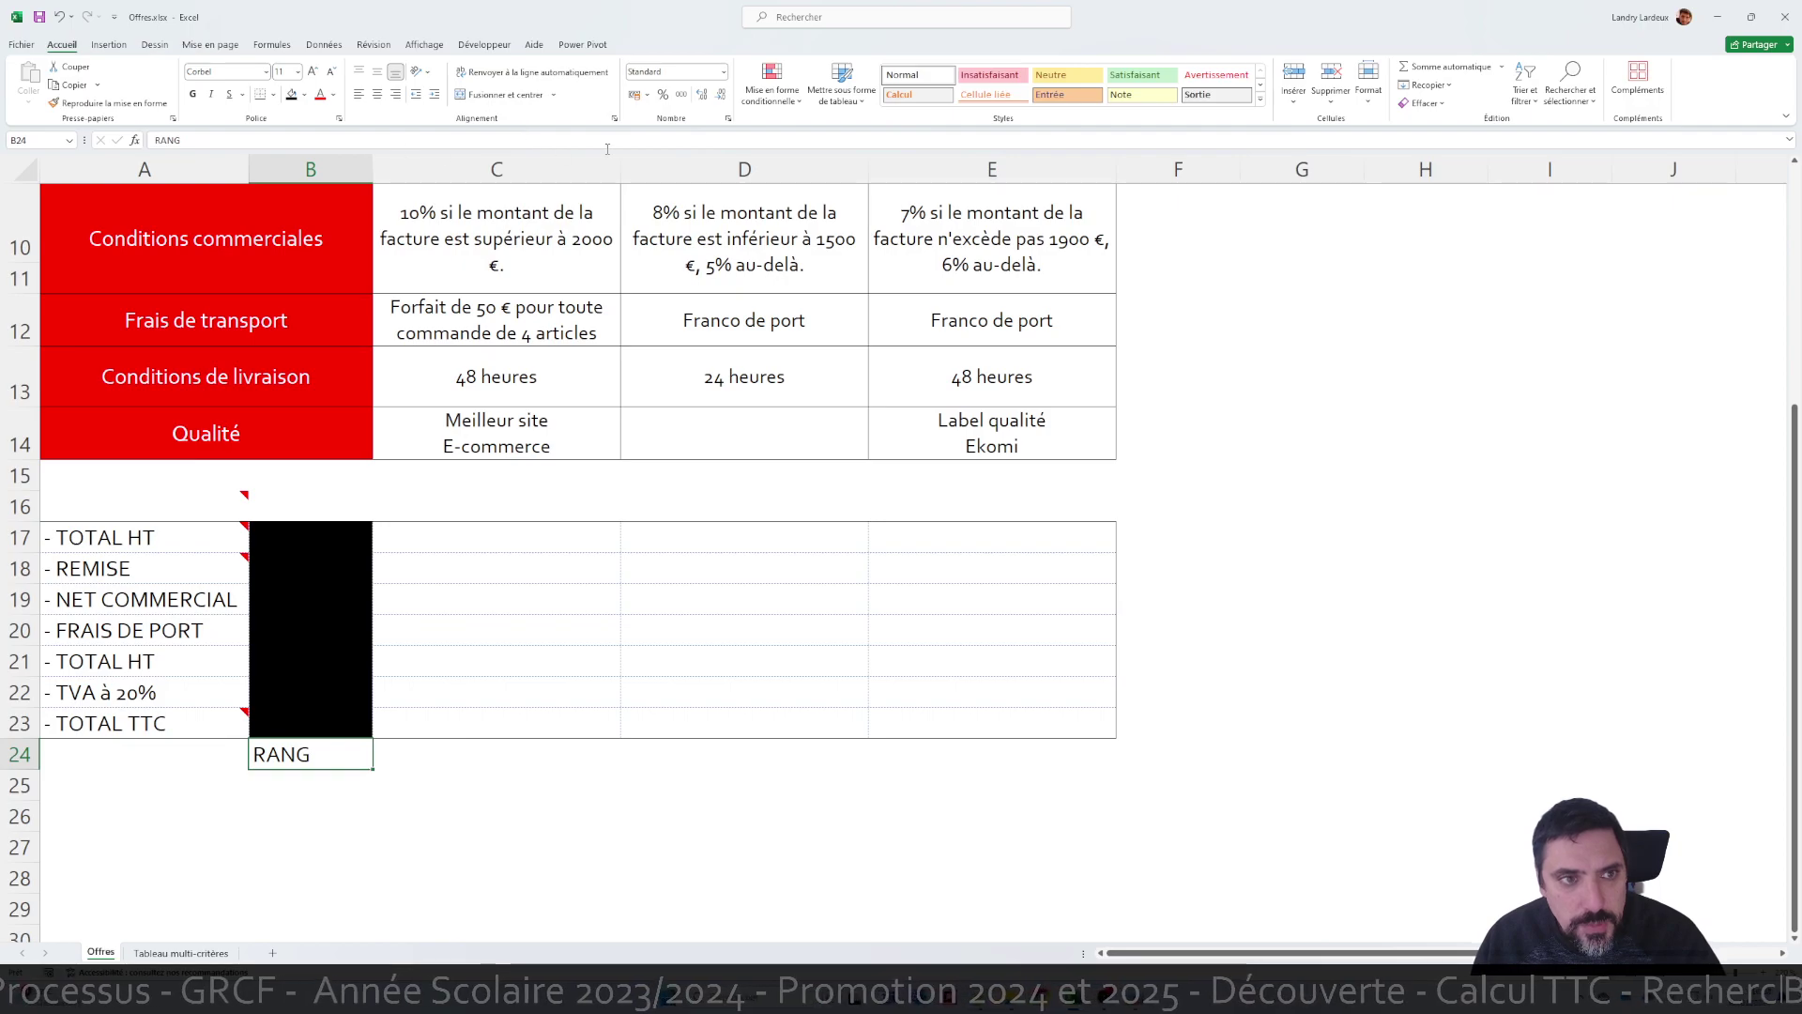
Apply outside borders to B24 and extend the formatting to C24:E24, leaving those three cells empty
left_click(275, 94)
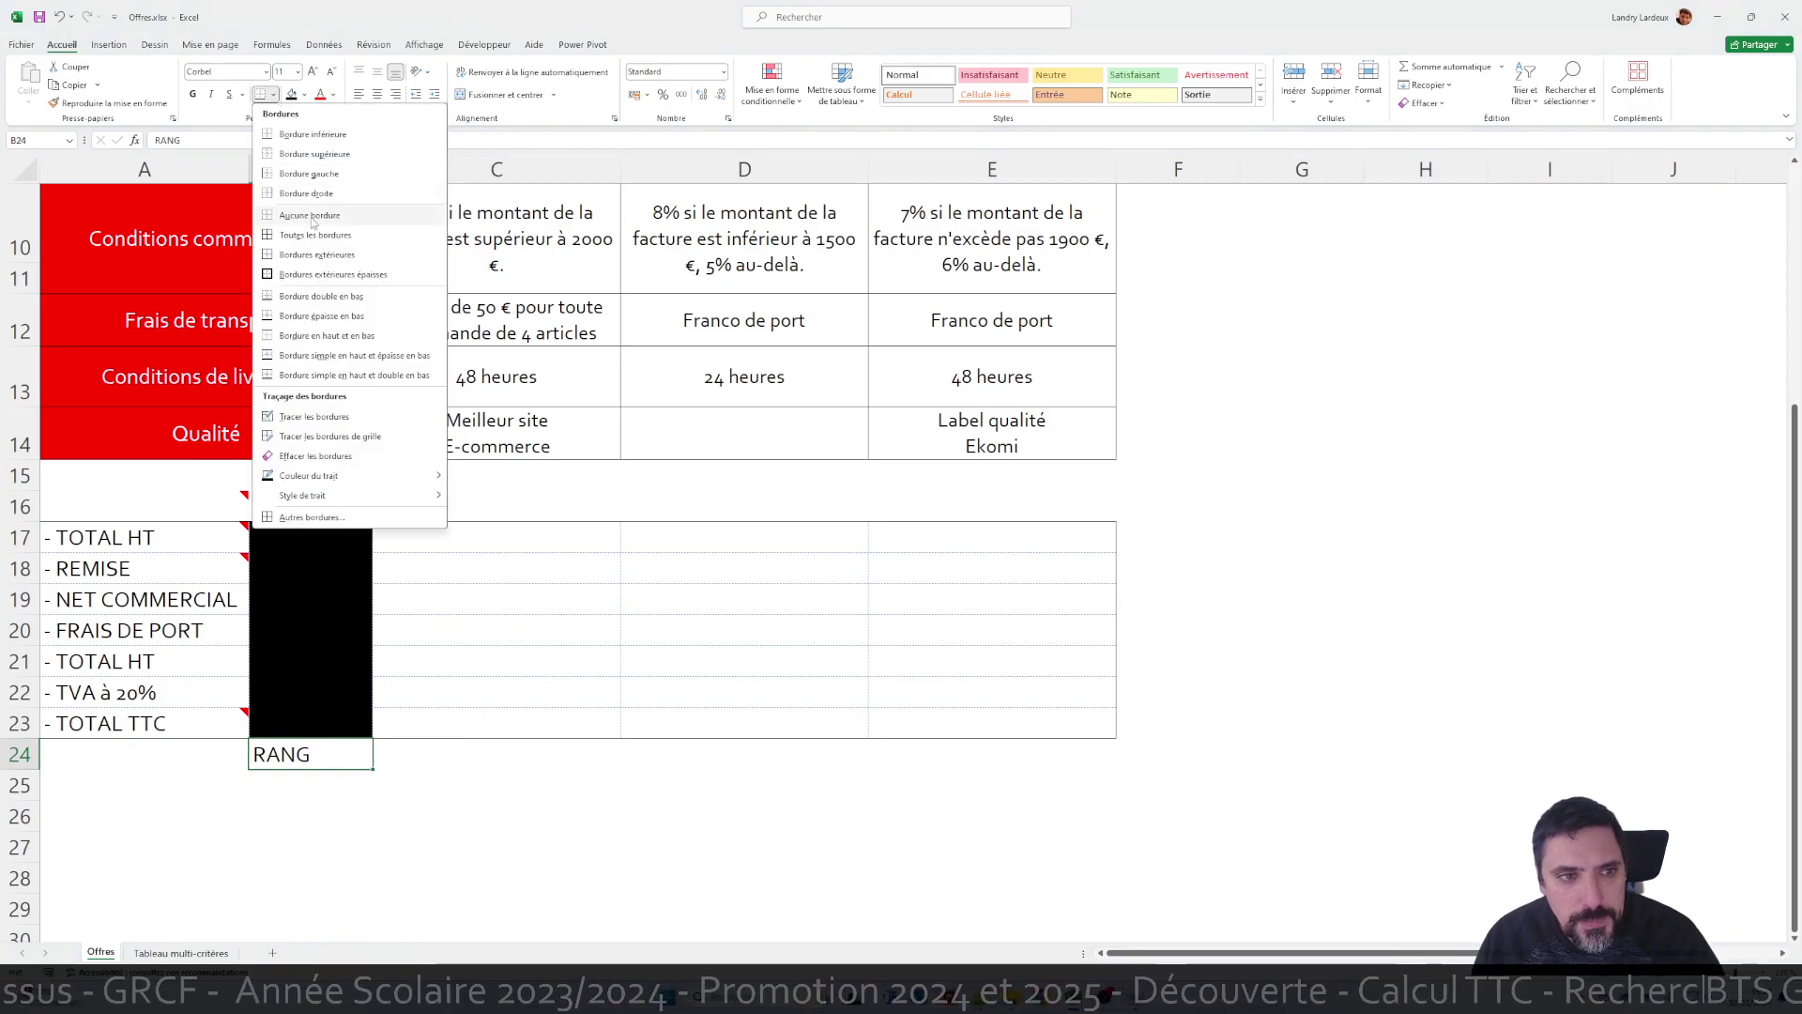
left_click(329, 256)
left_click_drag(373, 768, 974, 756)
left_click_drag(488, 757, 1010, 753)
key("Delete")
left_click(698, 822)
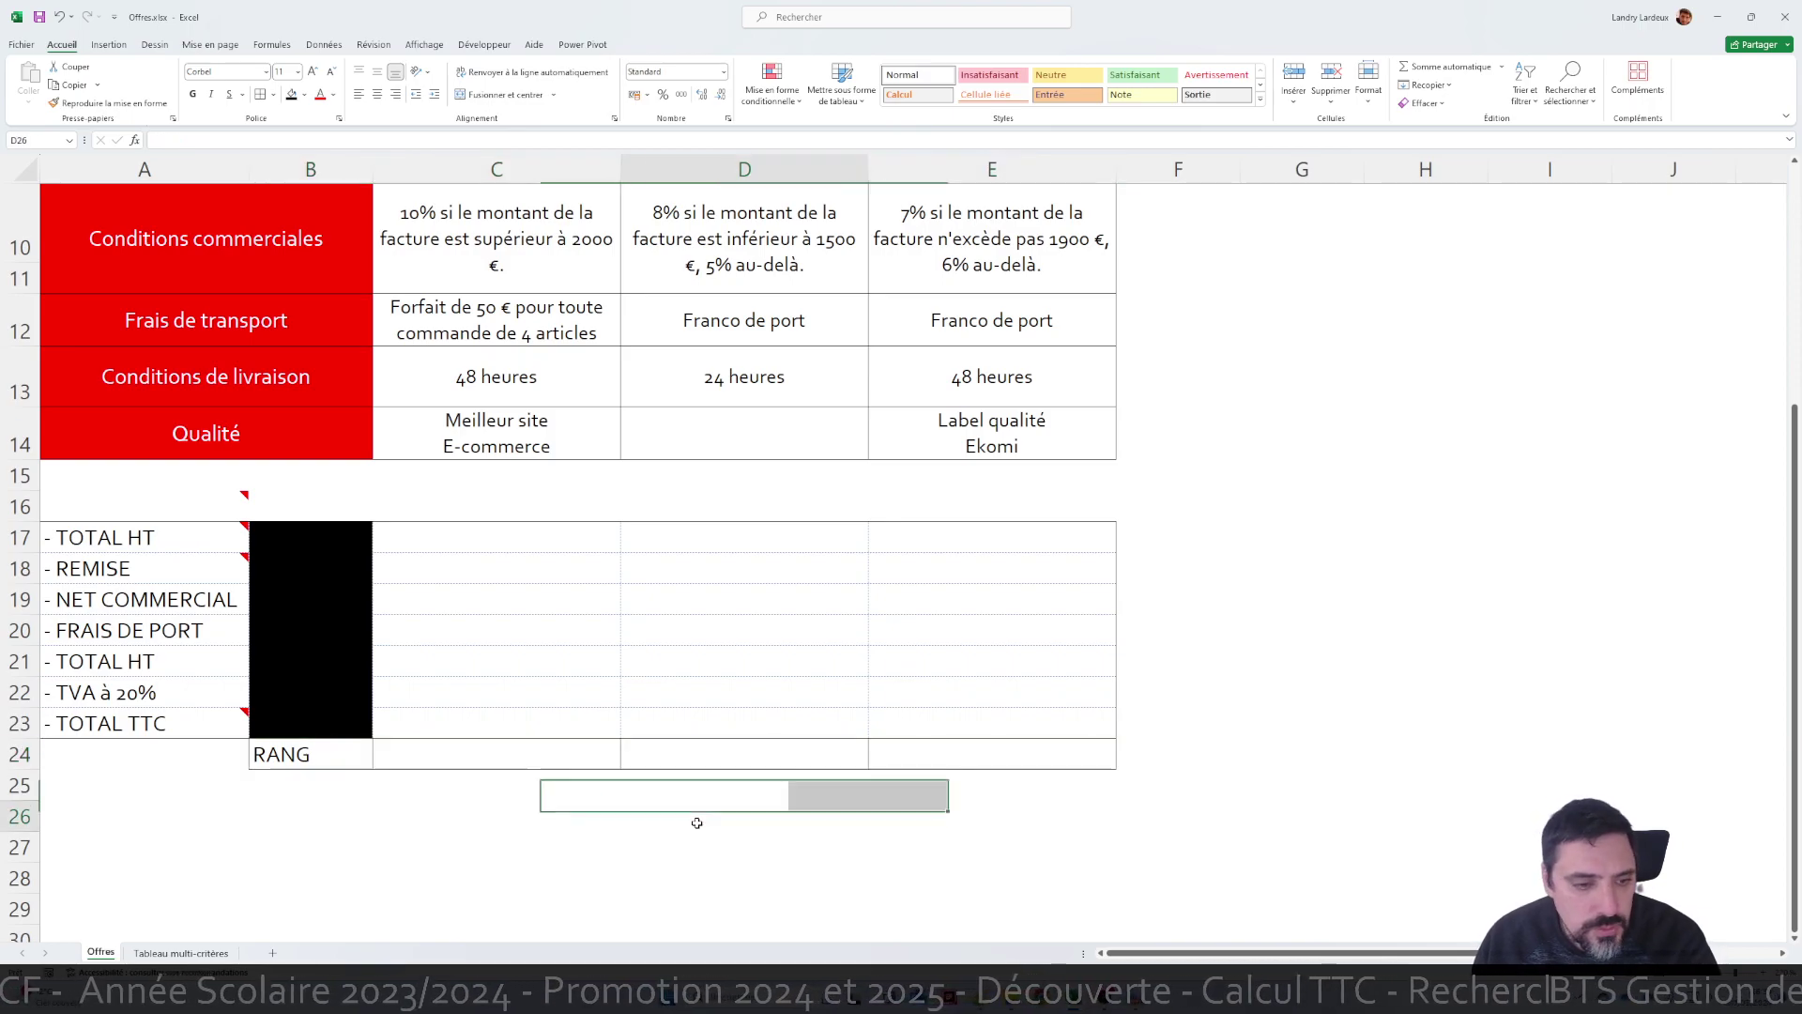
Right-align the RANG label in cell B24
left_click(338, 750)
left_click(395, 94)
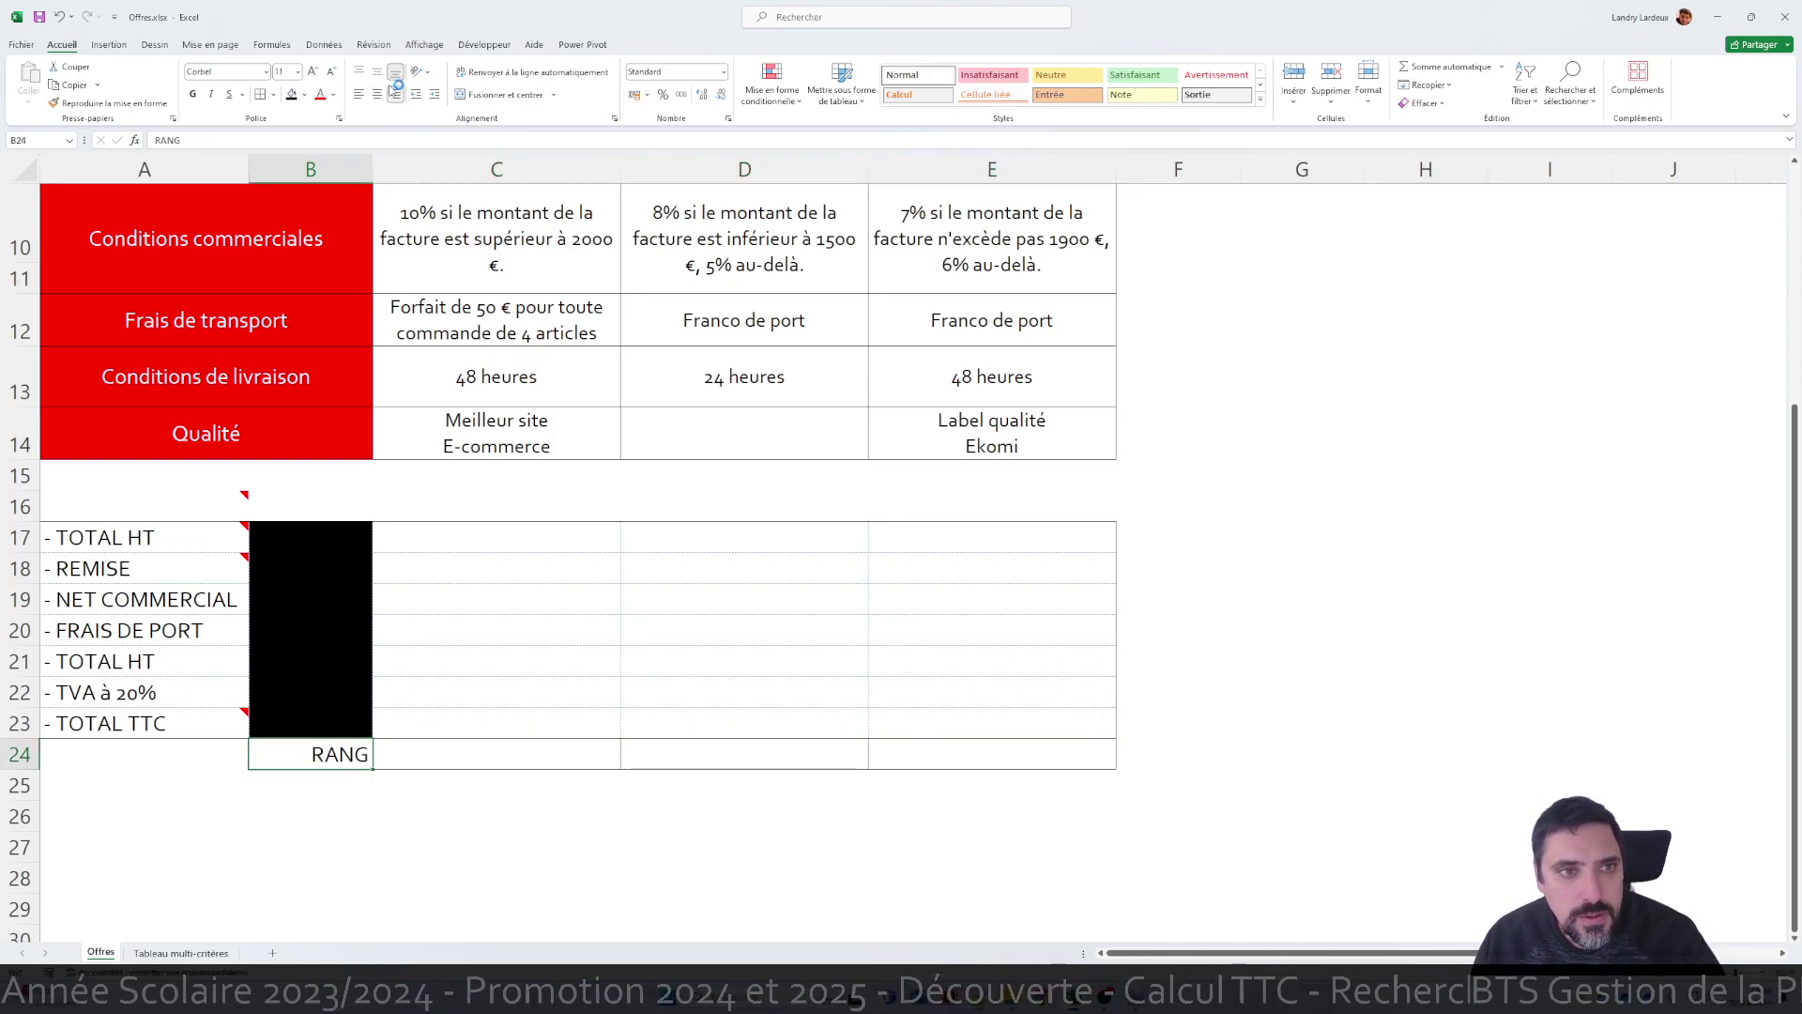
left_click(626, 662)
Name the Quantité range B3:B9 QTE
scroll(765, 674, "up", 2)
scroll(765, 674, "down", 2)
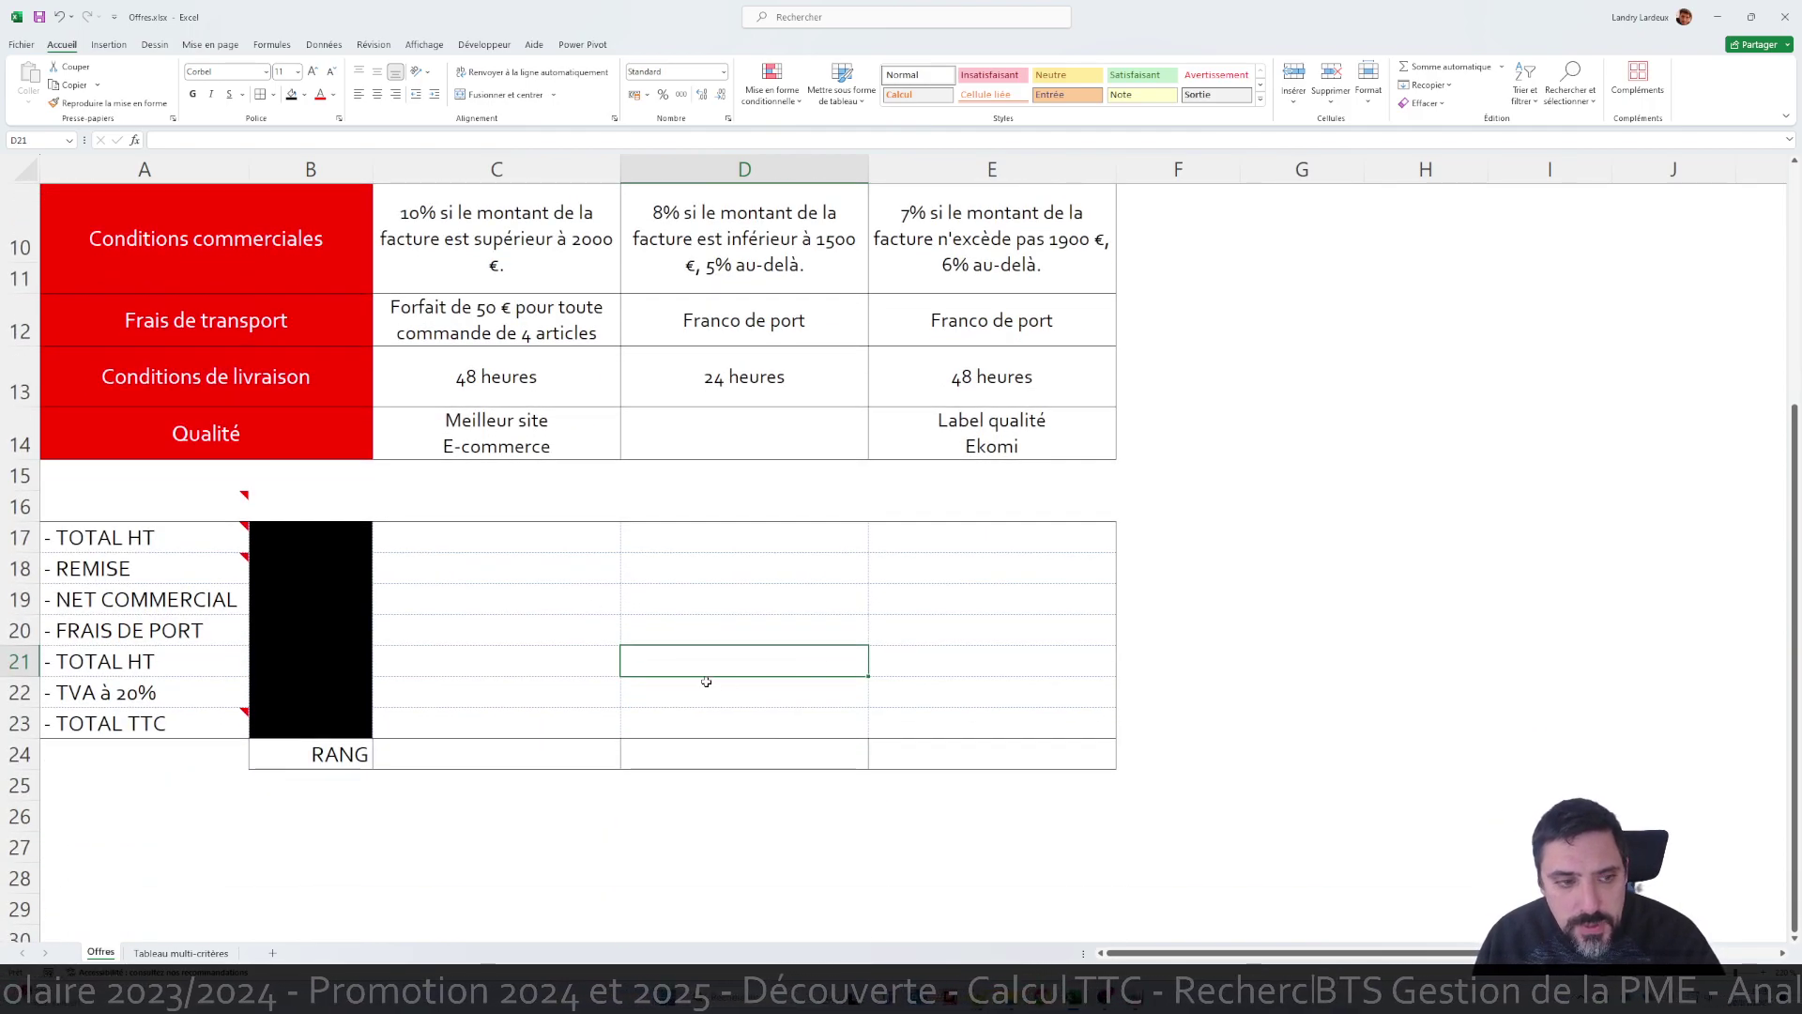
scroll(707, 676, "up", 3)
scroll(563, 694, "down", 1)
left_click(550, 734)
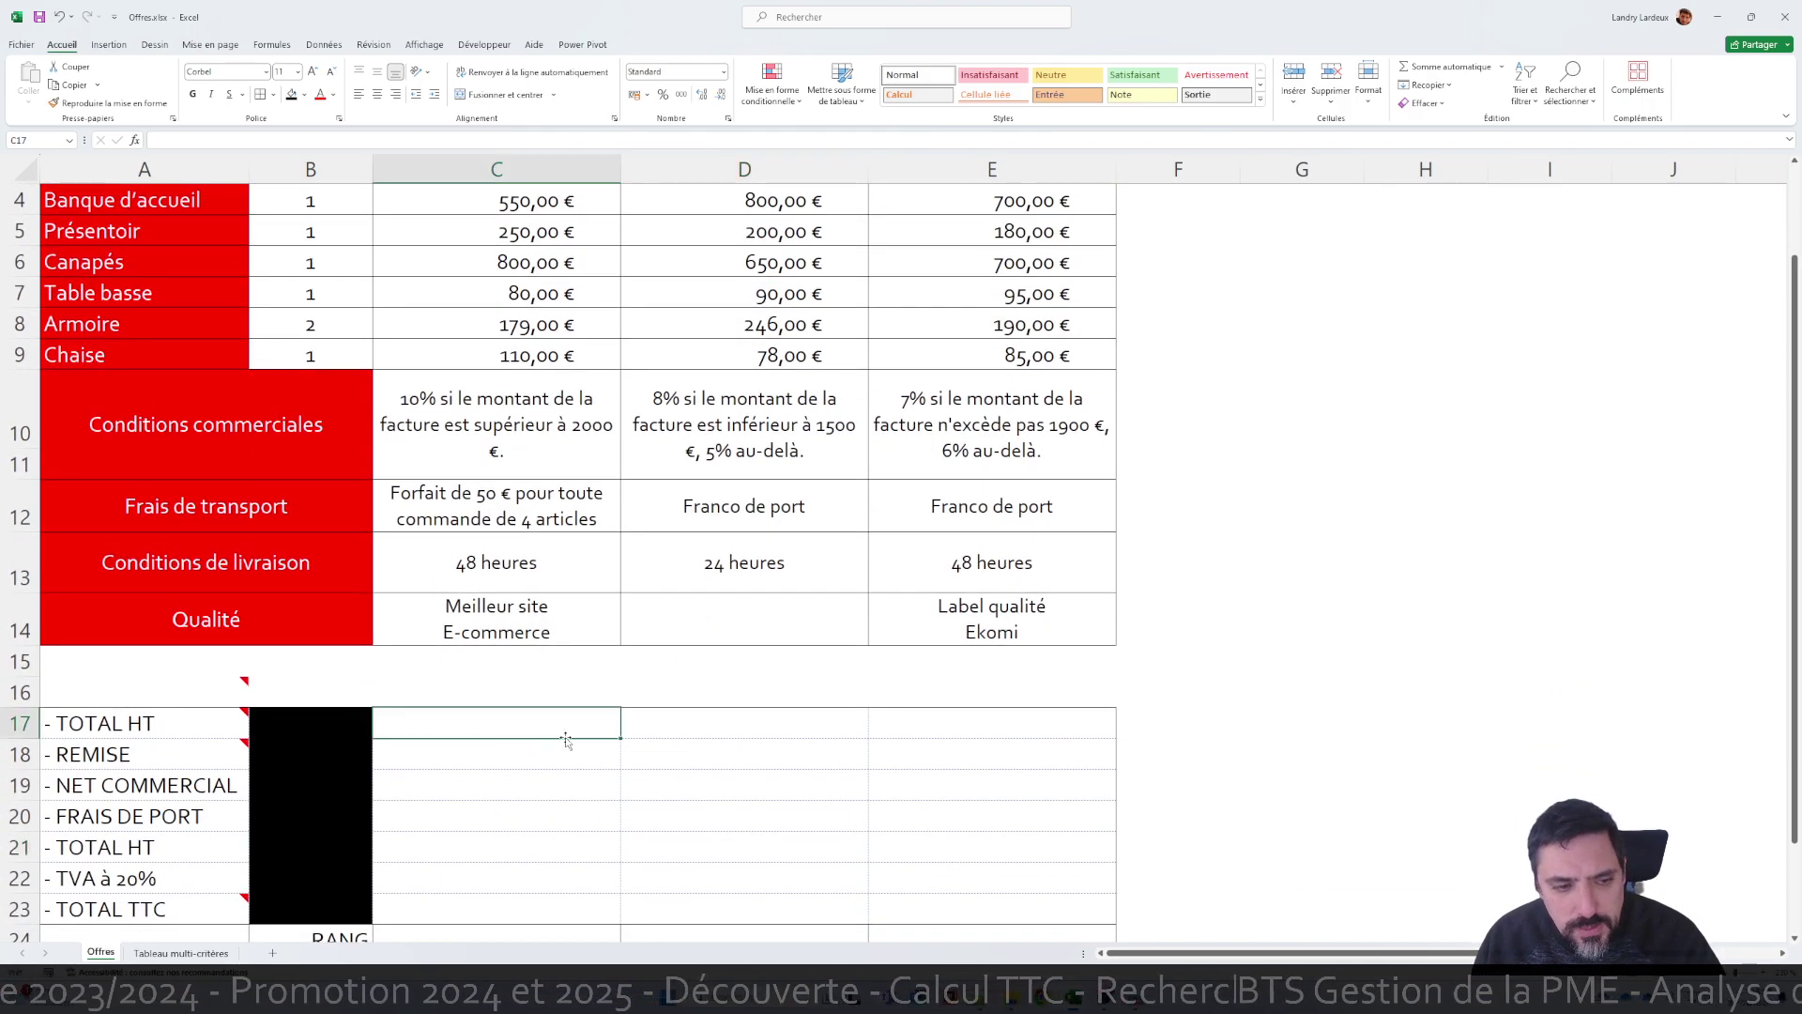
scroll(549, 740, "up", 1)
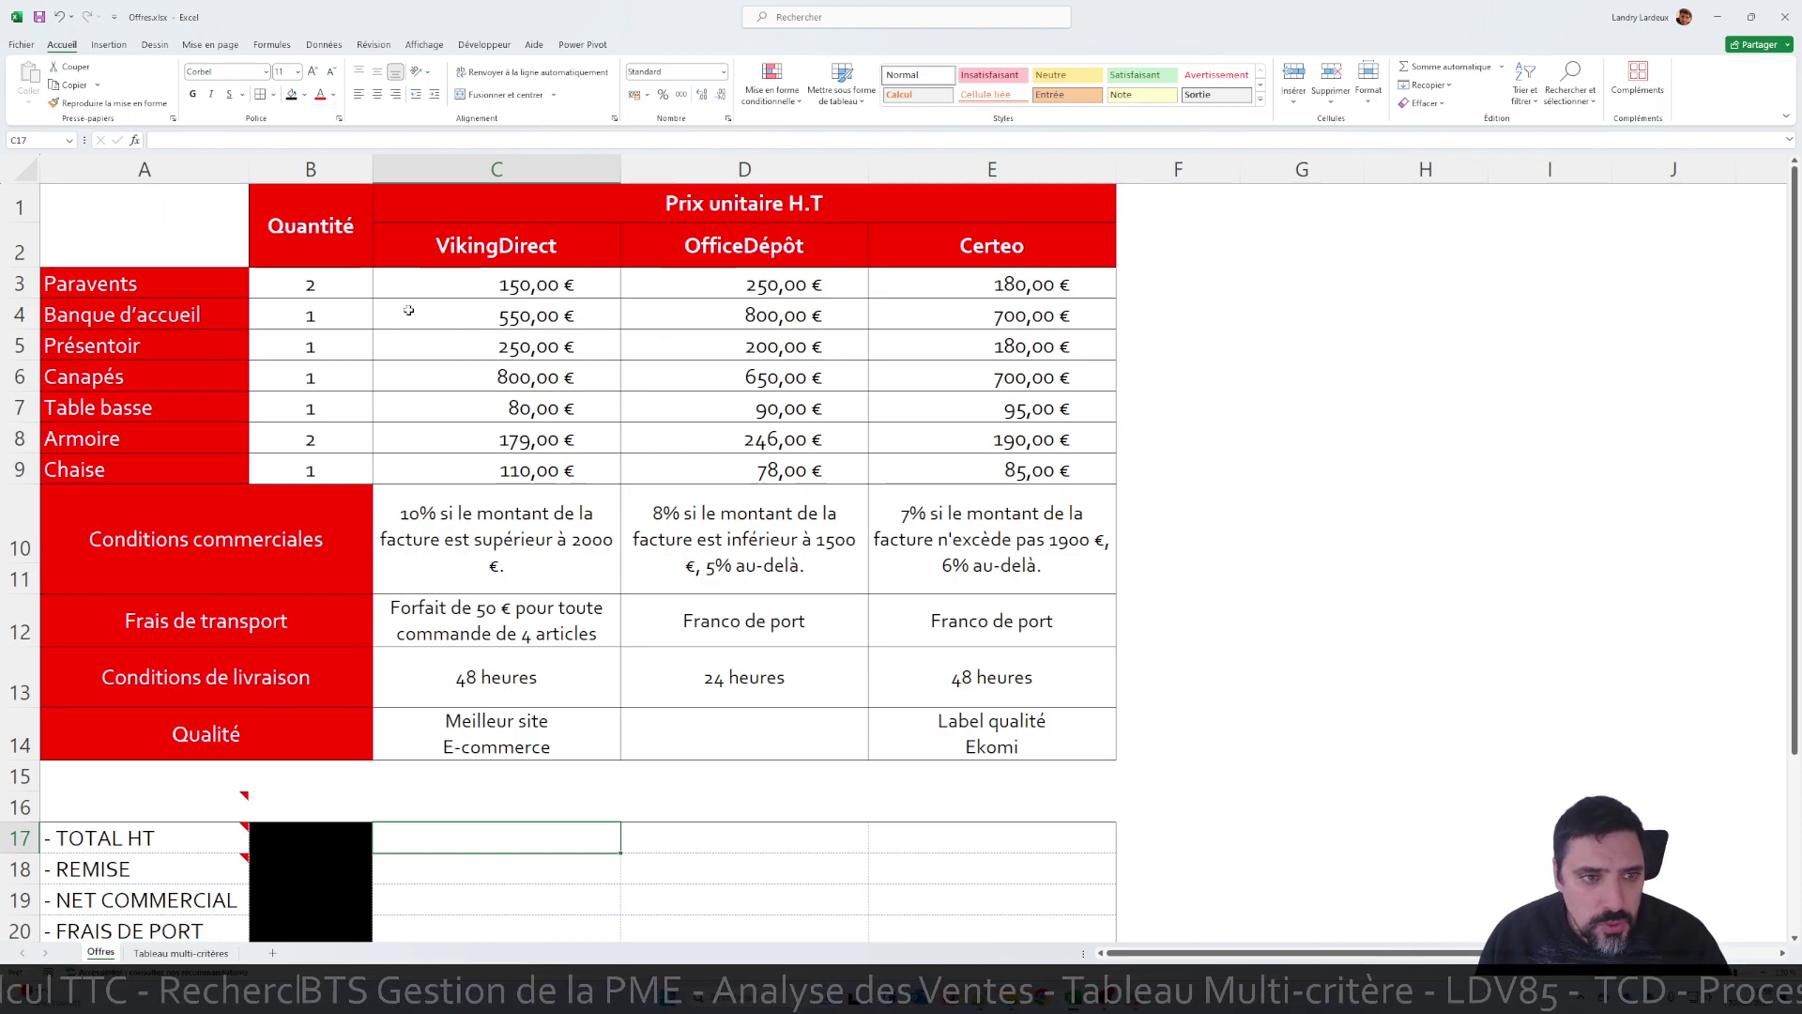
left_click_drag(336, 284, 338, 469)
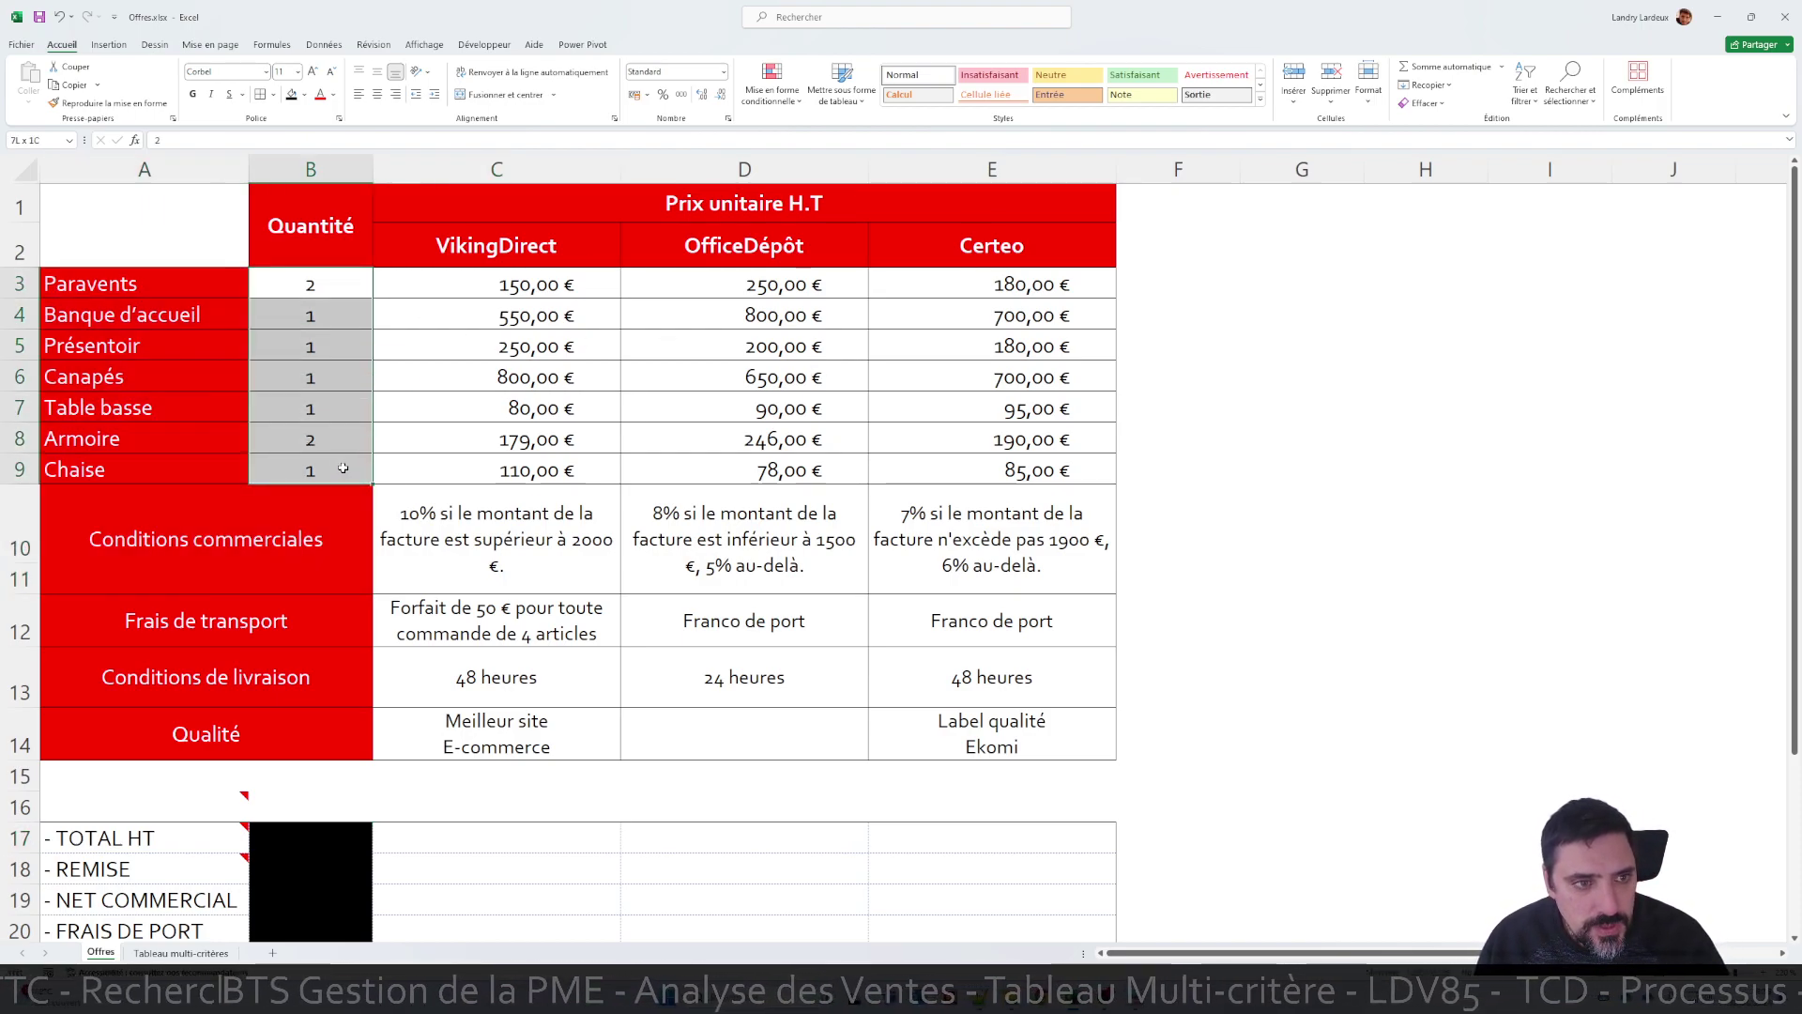
left_click(43, 139)
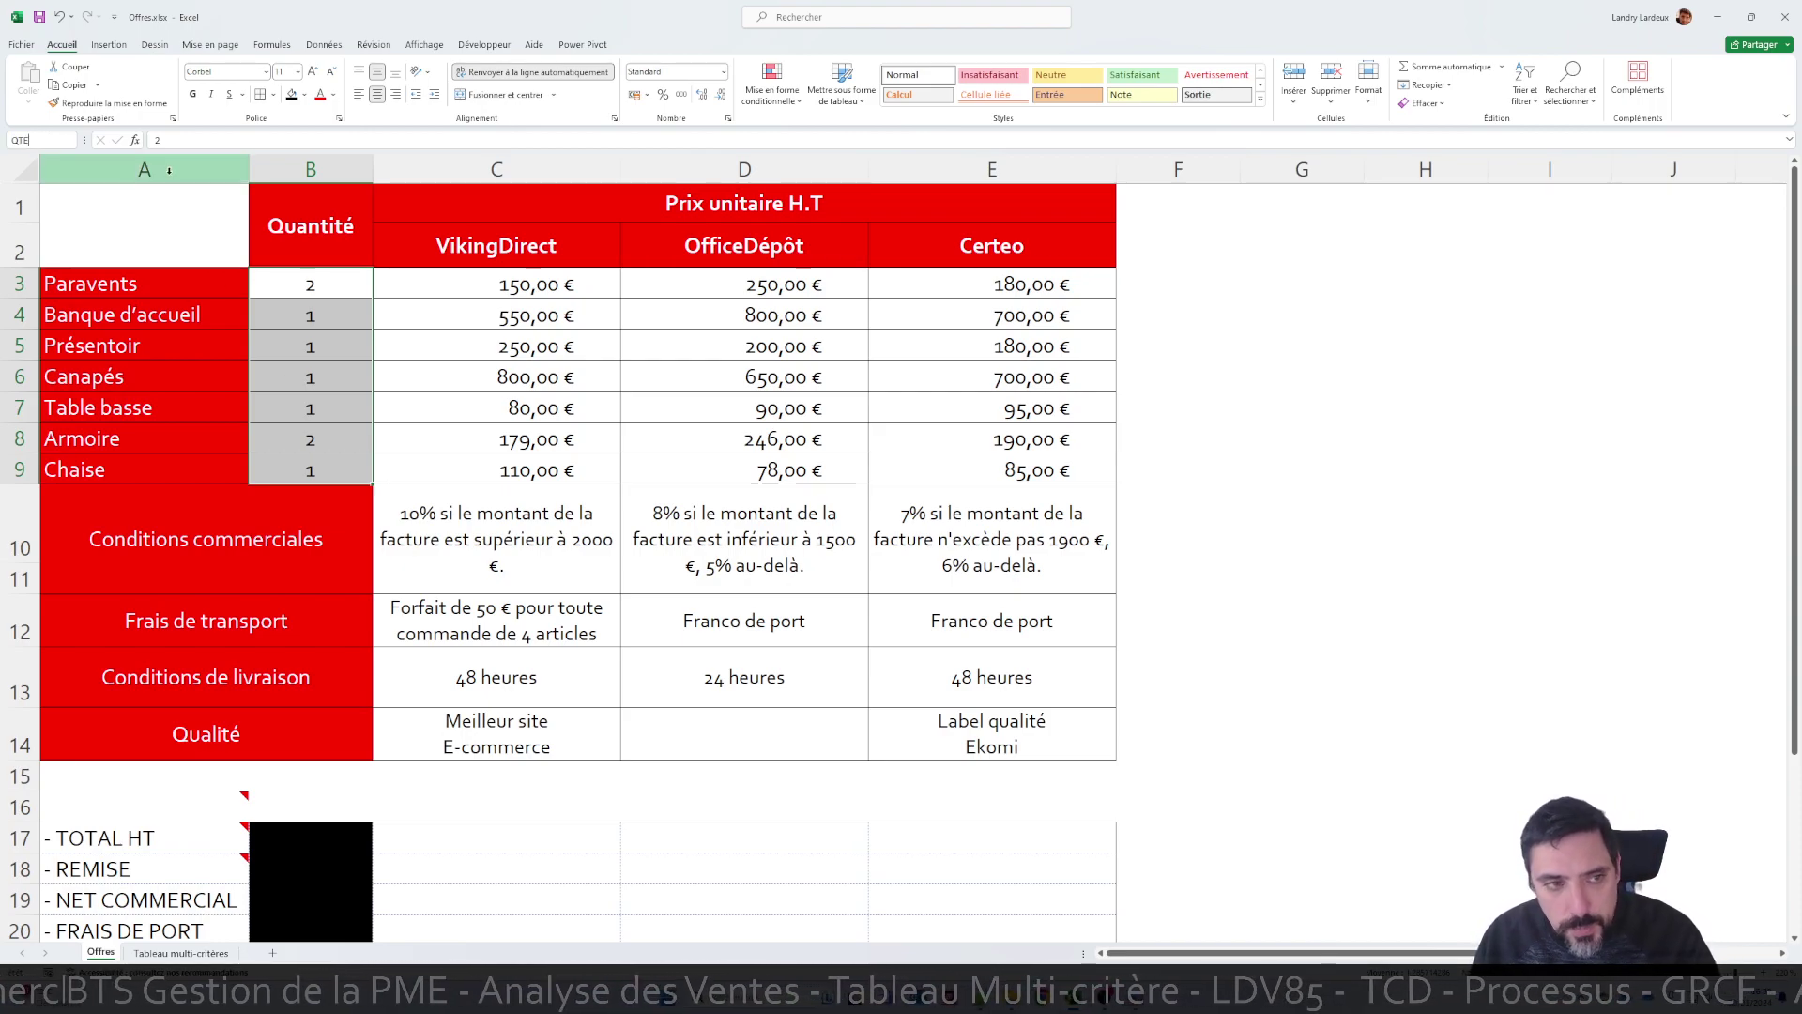
type("QTE")
key("Return")
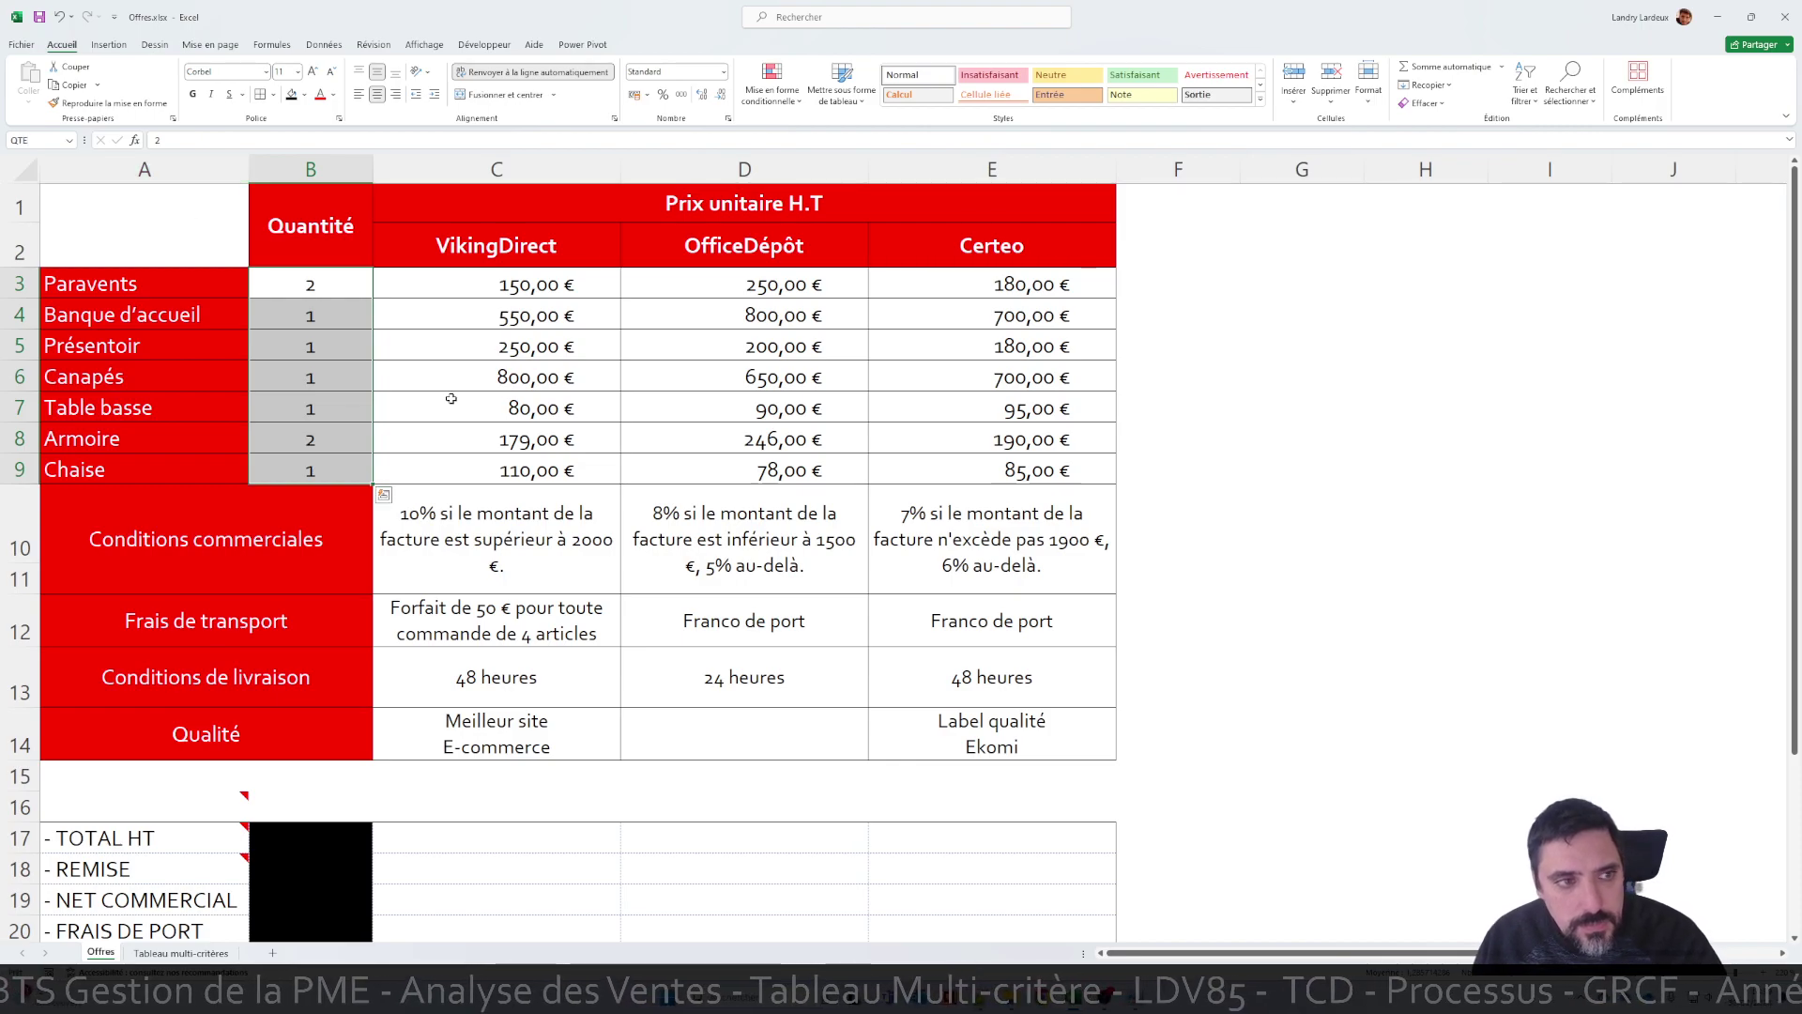
Reselect the Quantité range B3:B9 and check the QTE range in the Name Manager
left_click(451, 398)
left_click_drag(309, 291, 383, 477)
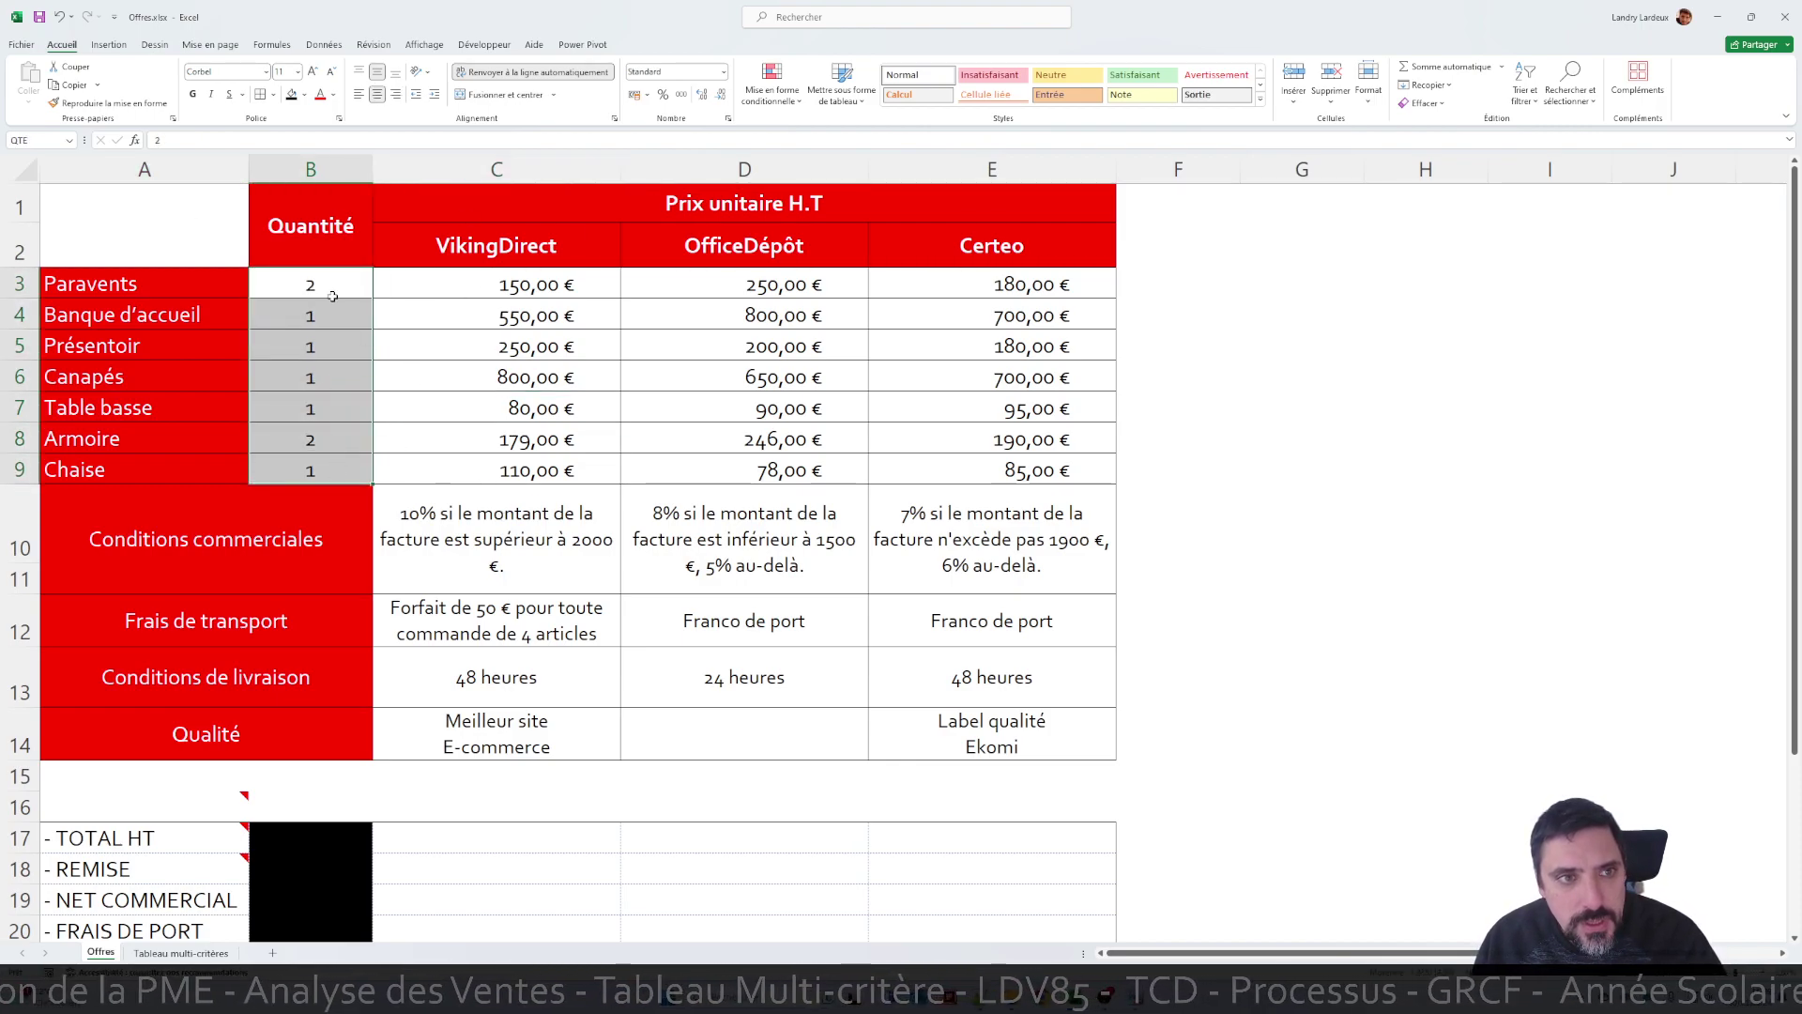
left_click(272, 44)
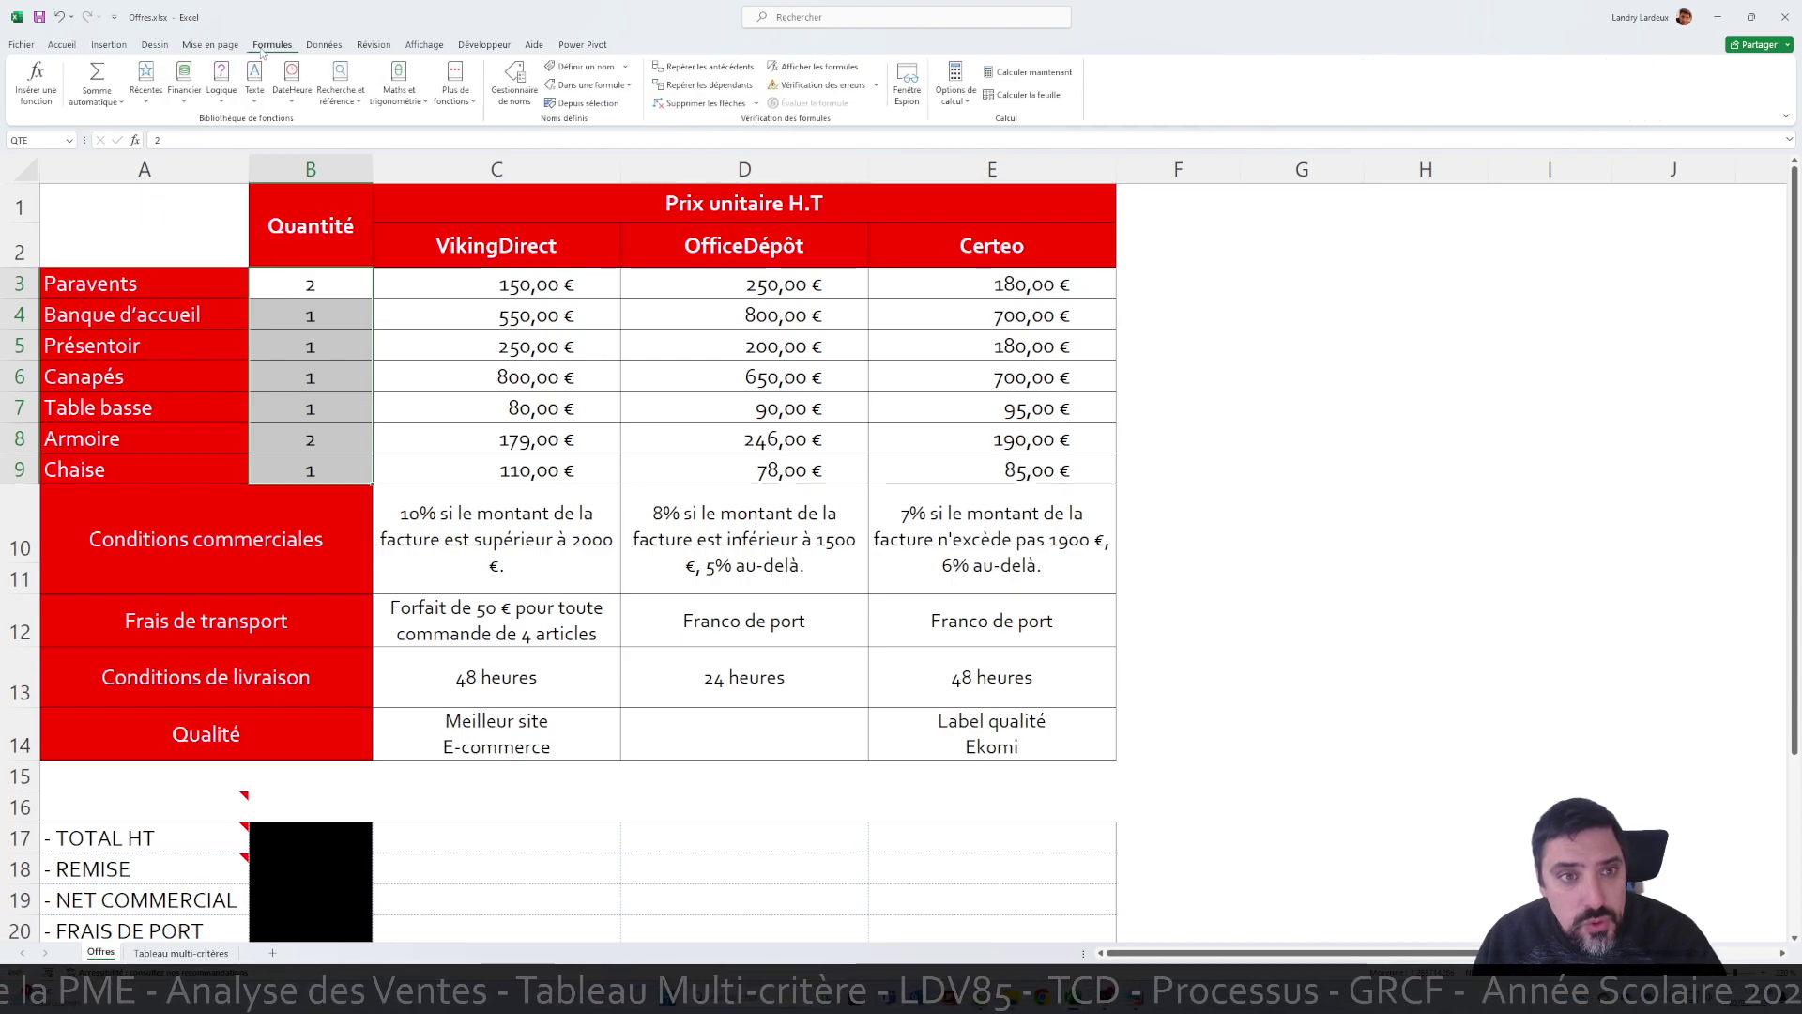
left_click(514, 85)
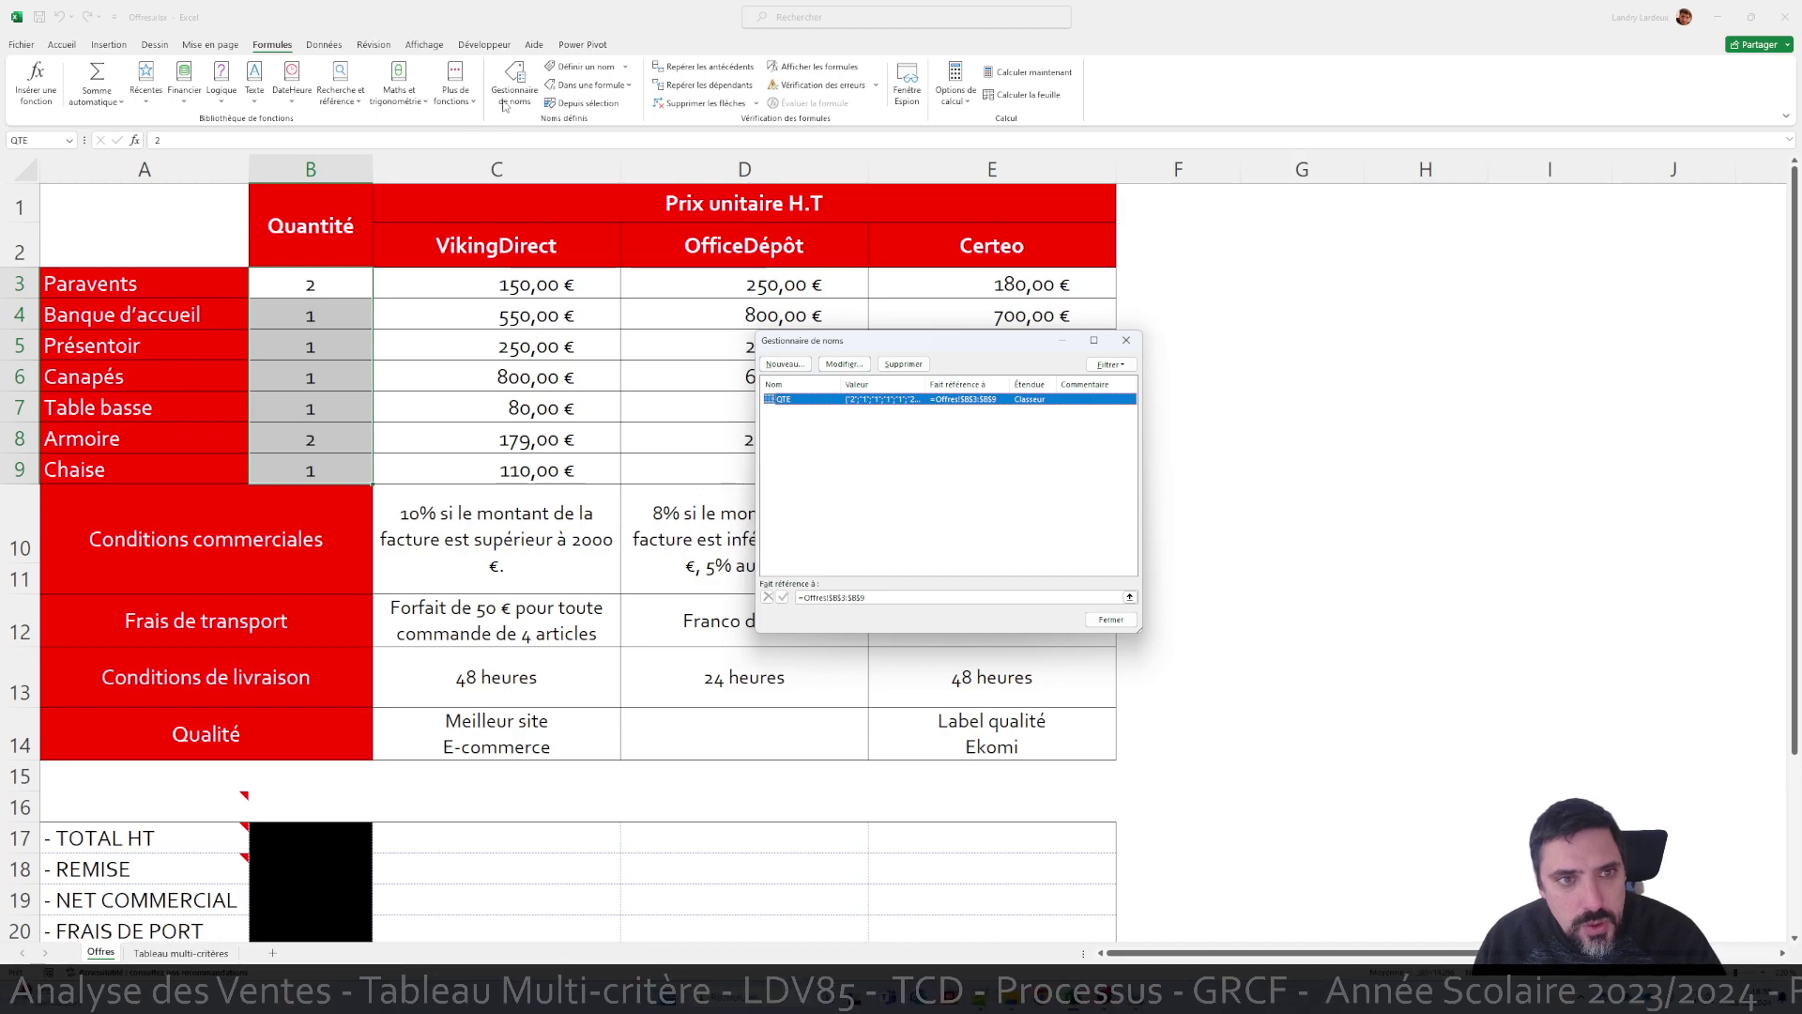
Calculate VikingDirect's TOTAL HT in C17 with SOMMEPROD of the QTE range and the unit prices C3:C9
left_click(1111, 619)
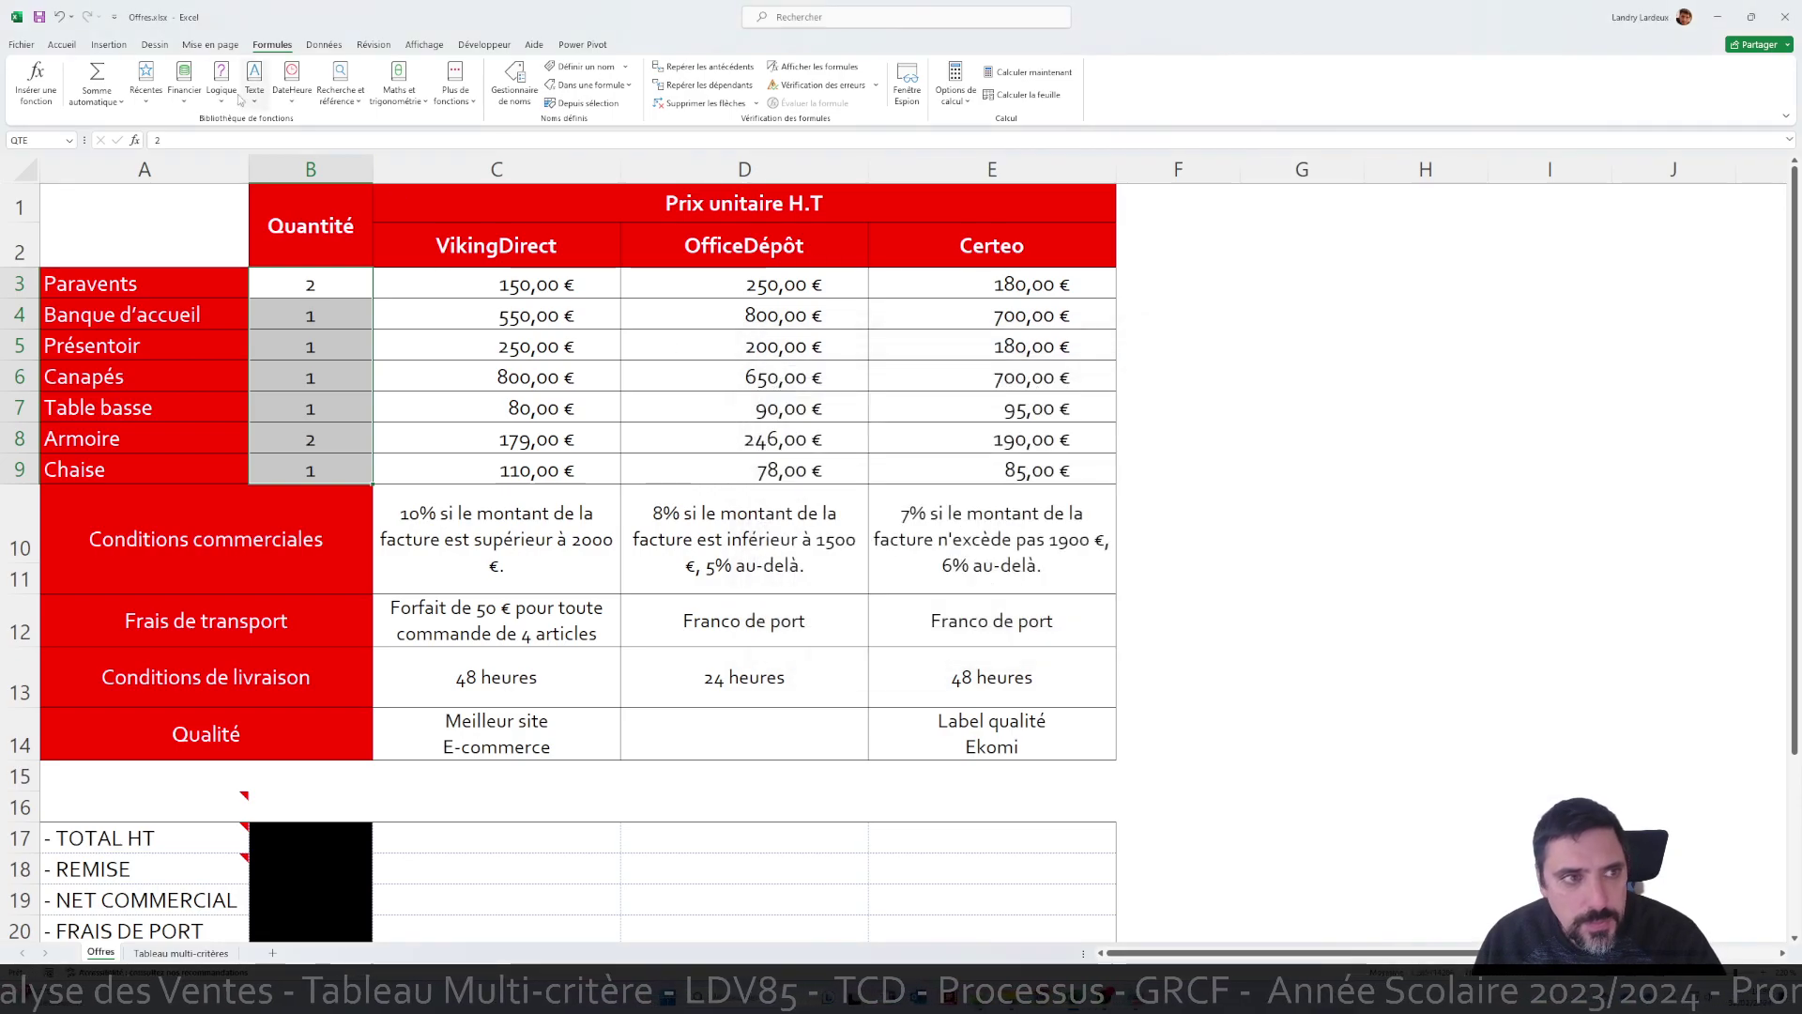
left_click(62, 44)
scroll(439, 822, "down", 1)
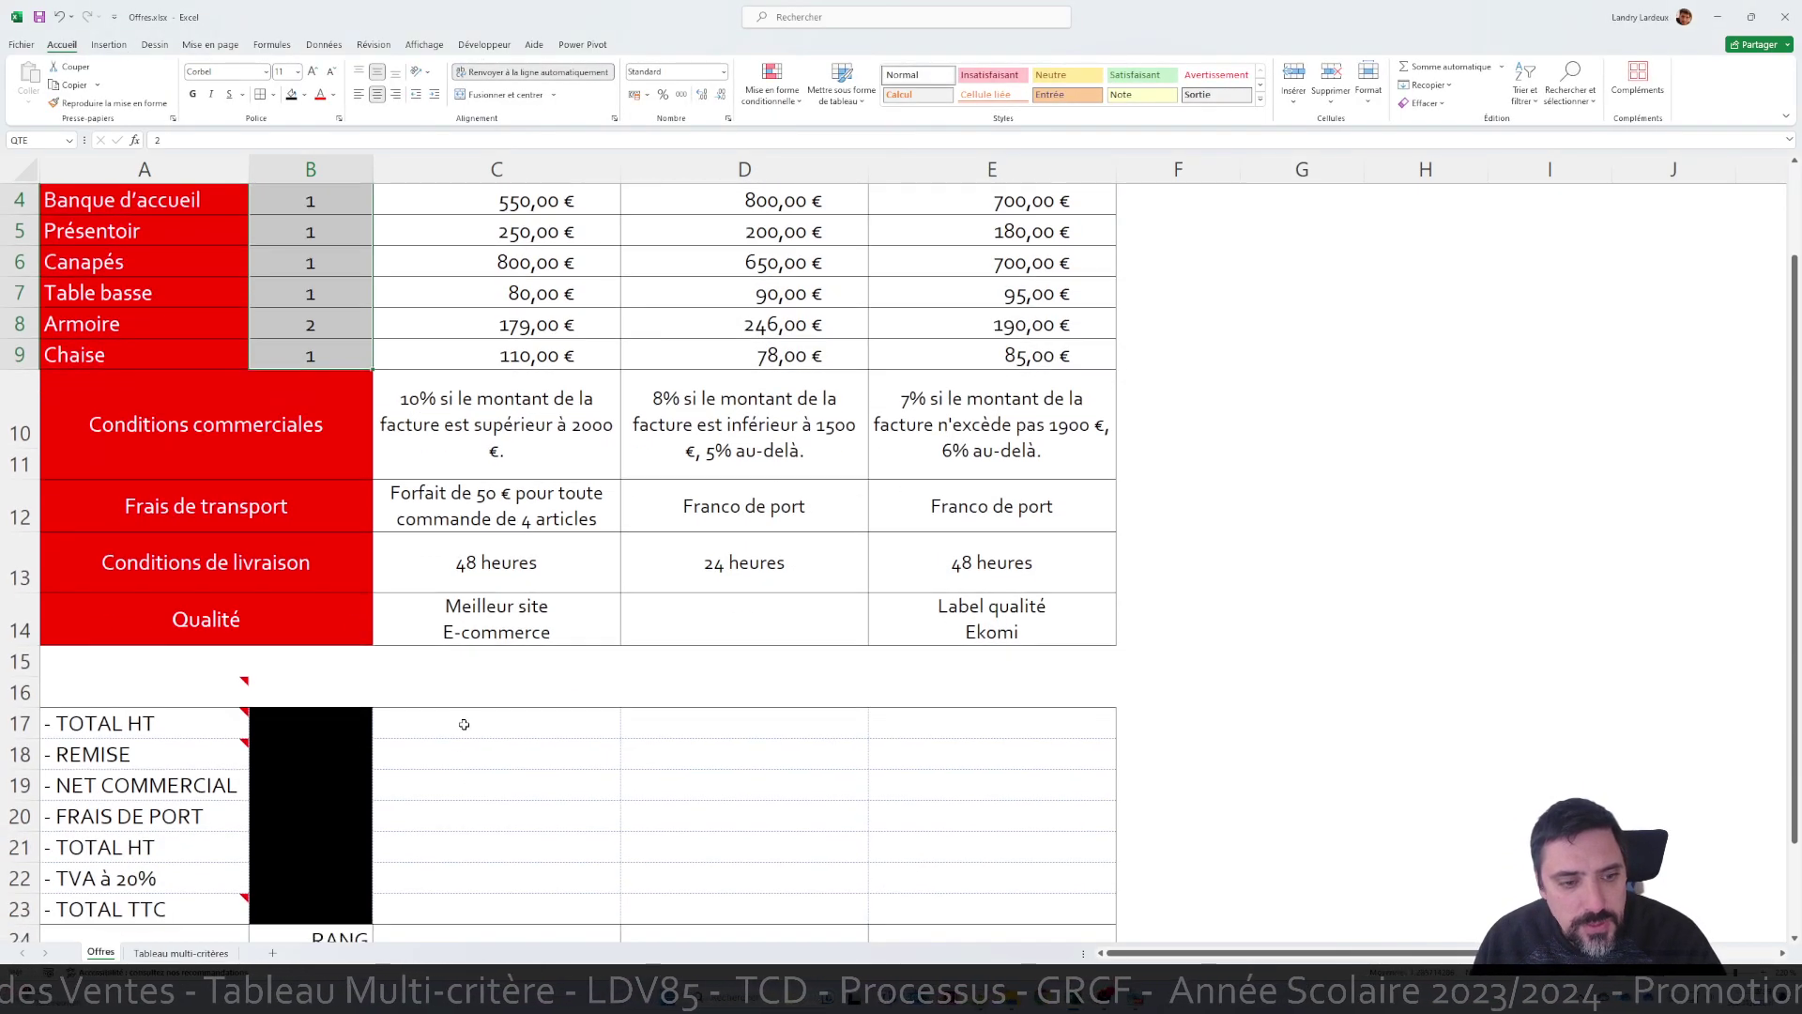
left_click(465, 723)
type("=s")
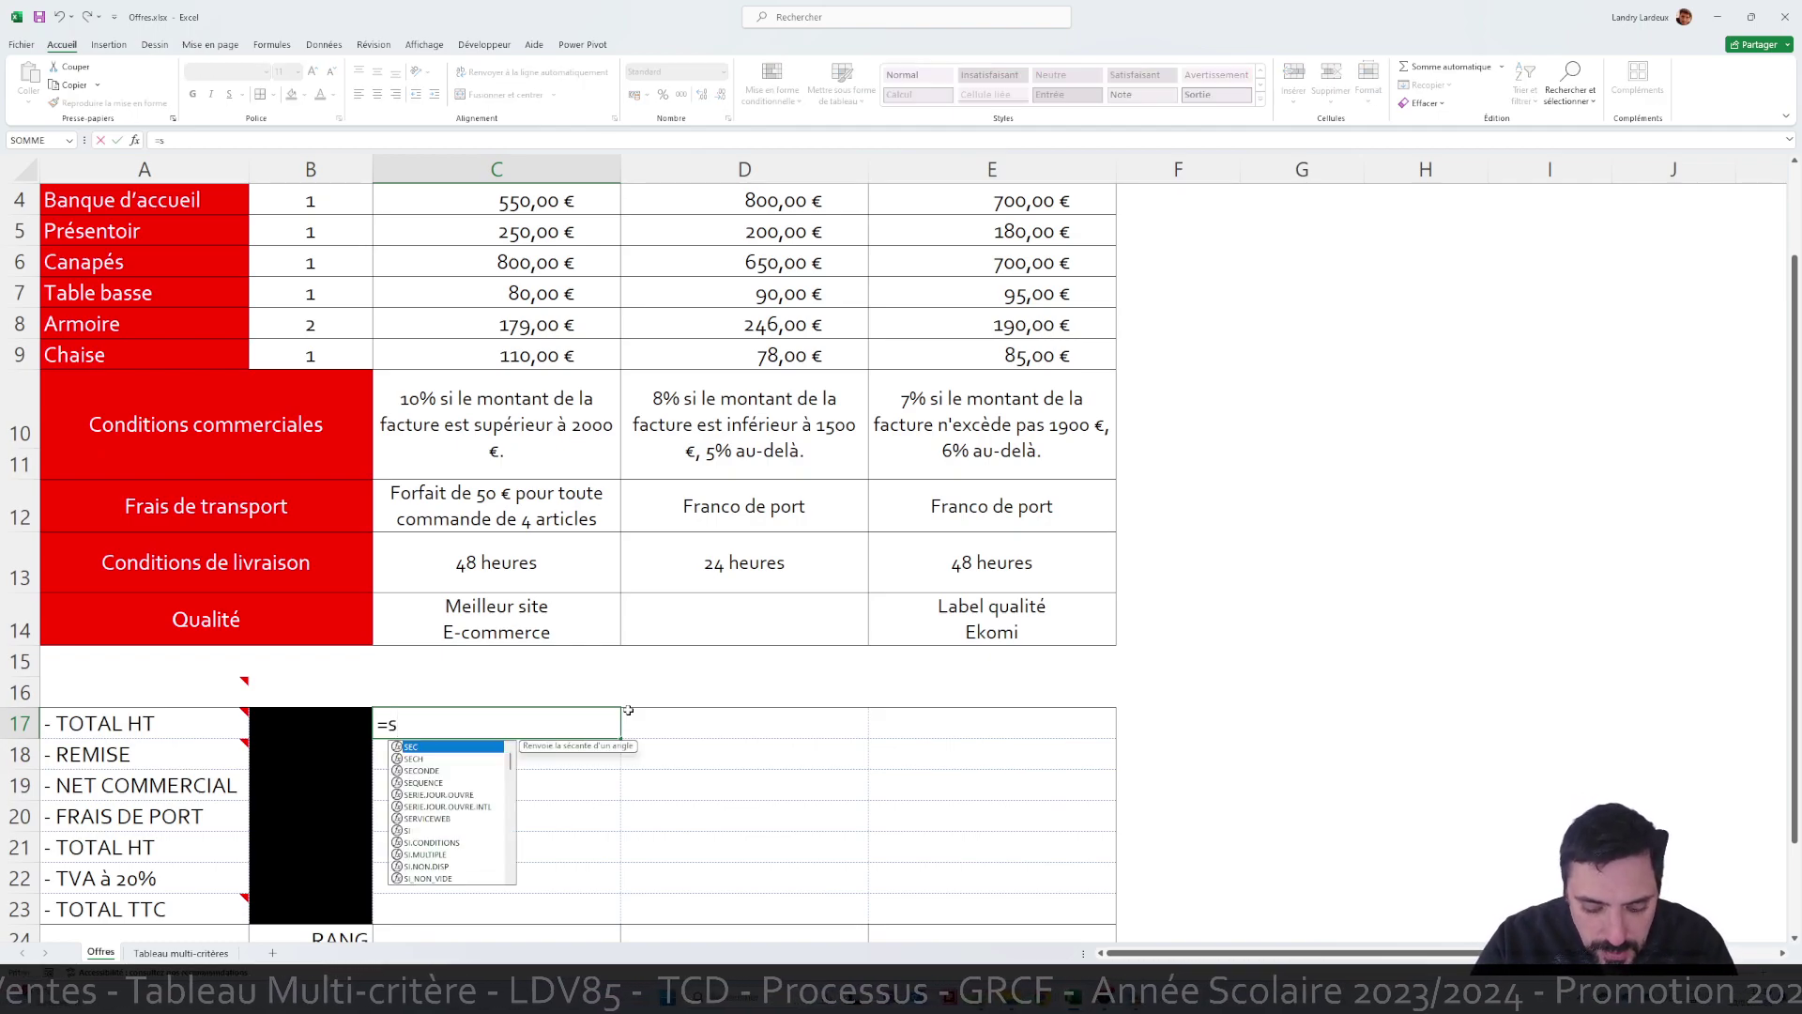
type("ommeprod(")
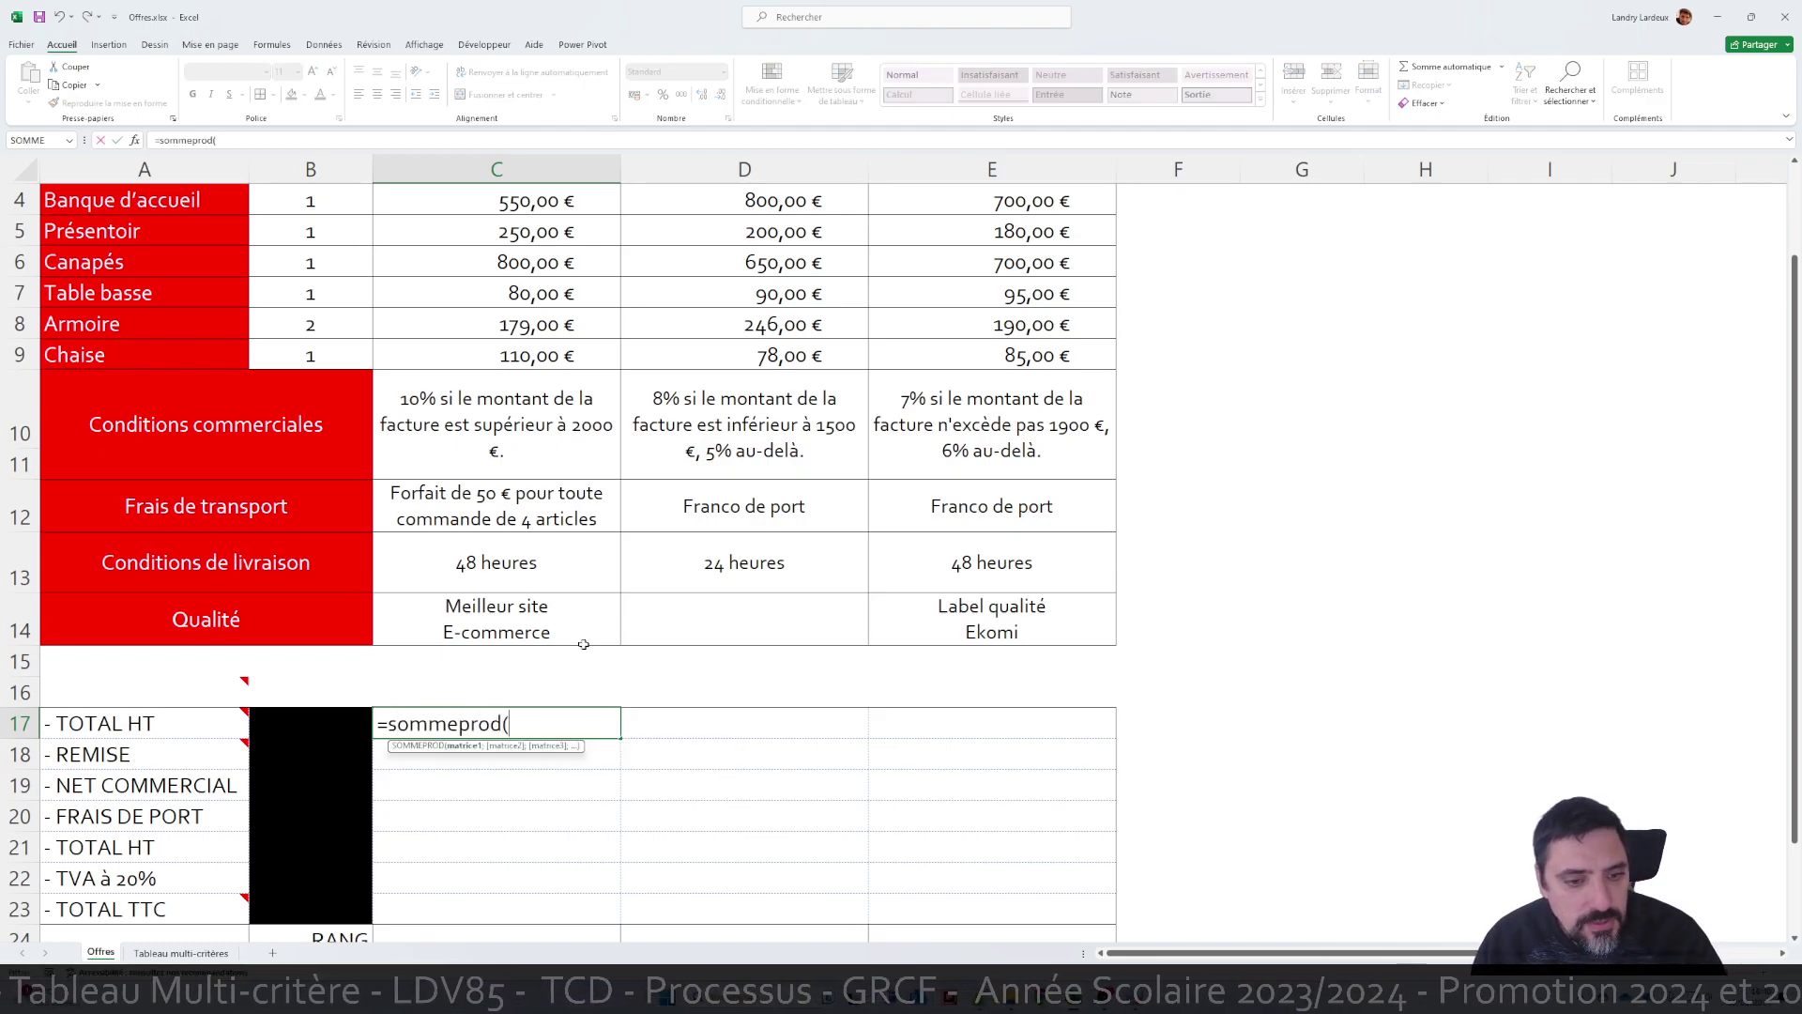
scroll(583, 644, "up", 1)
left_click_drag(341, 281, 352, 459)
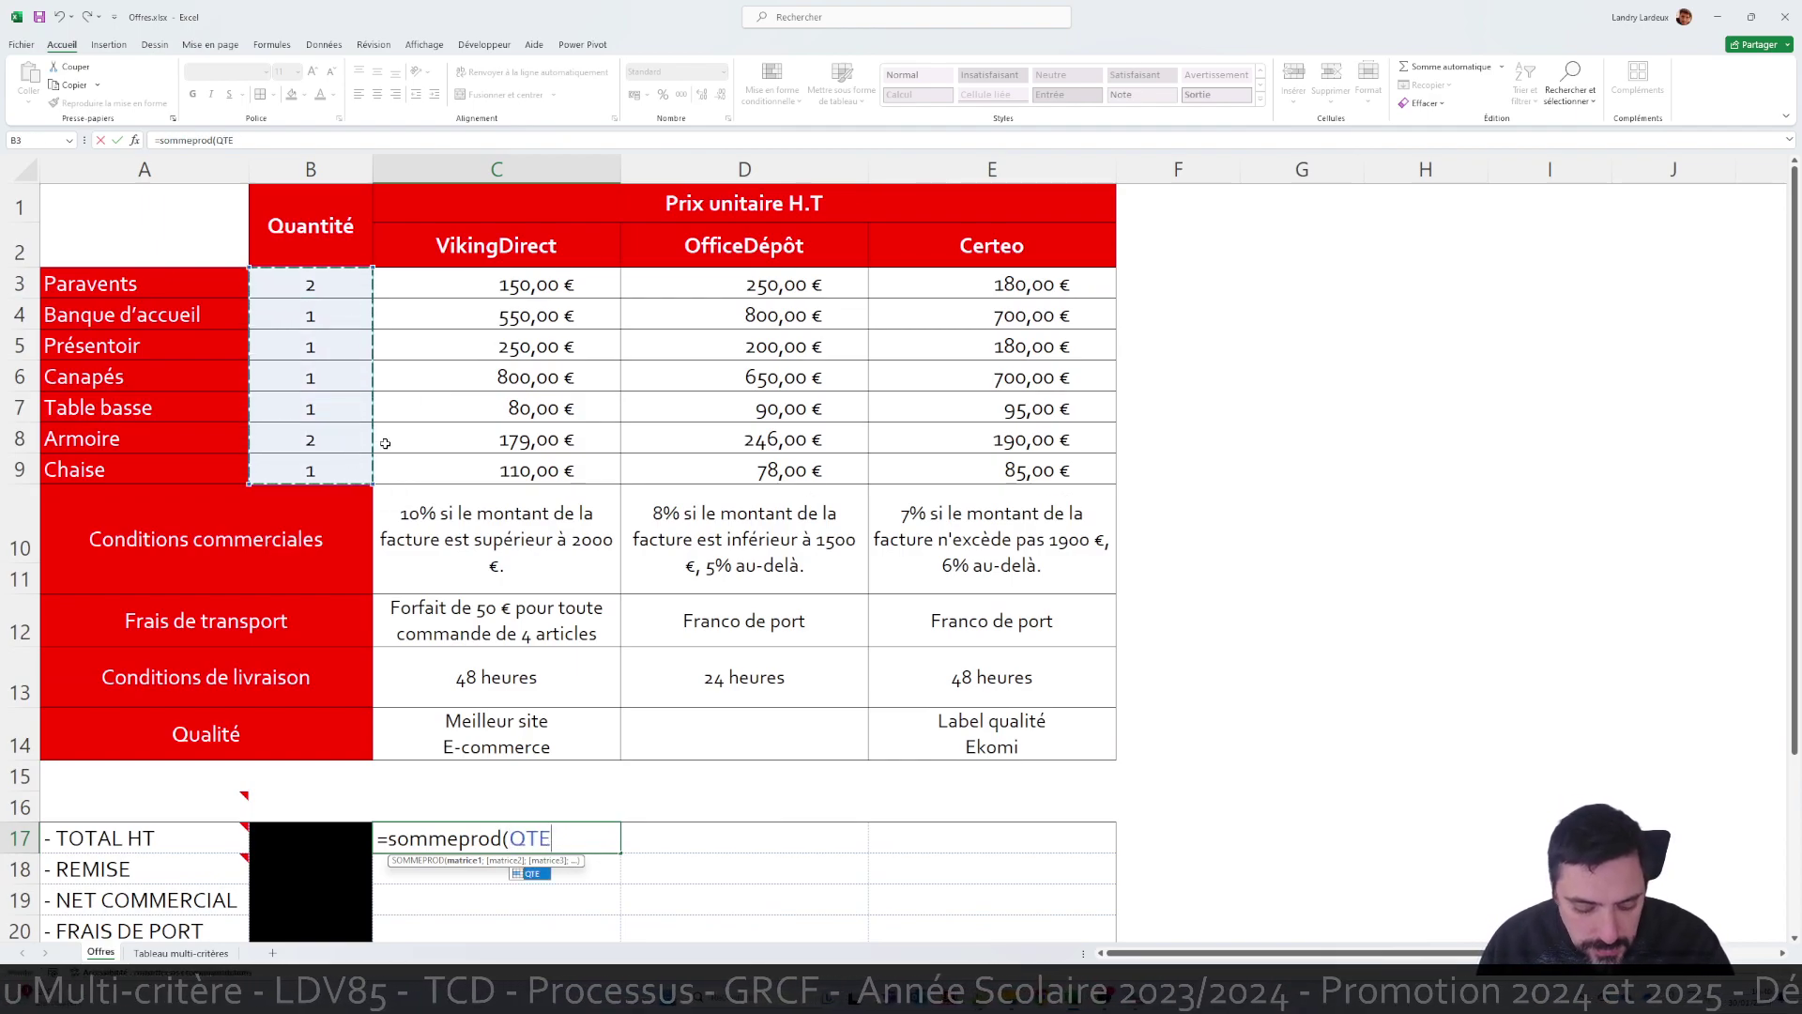
type(";")
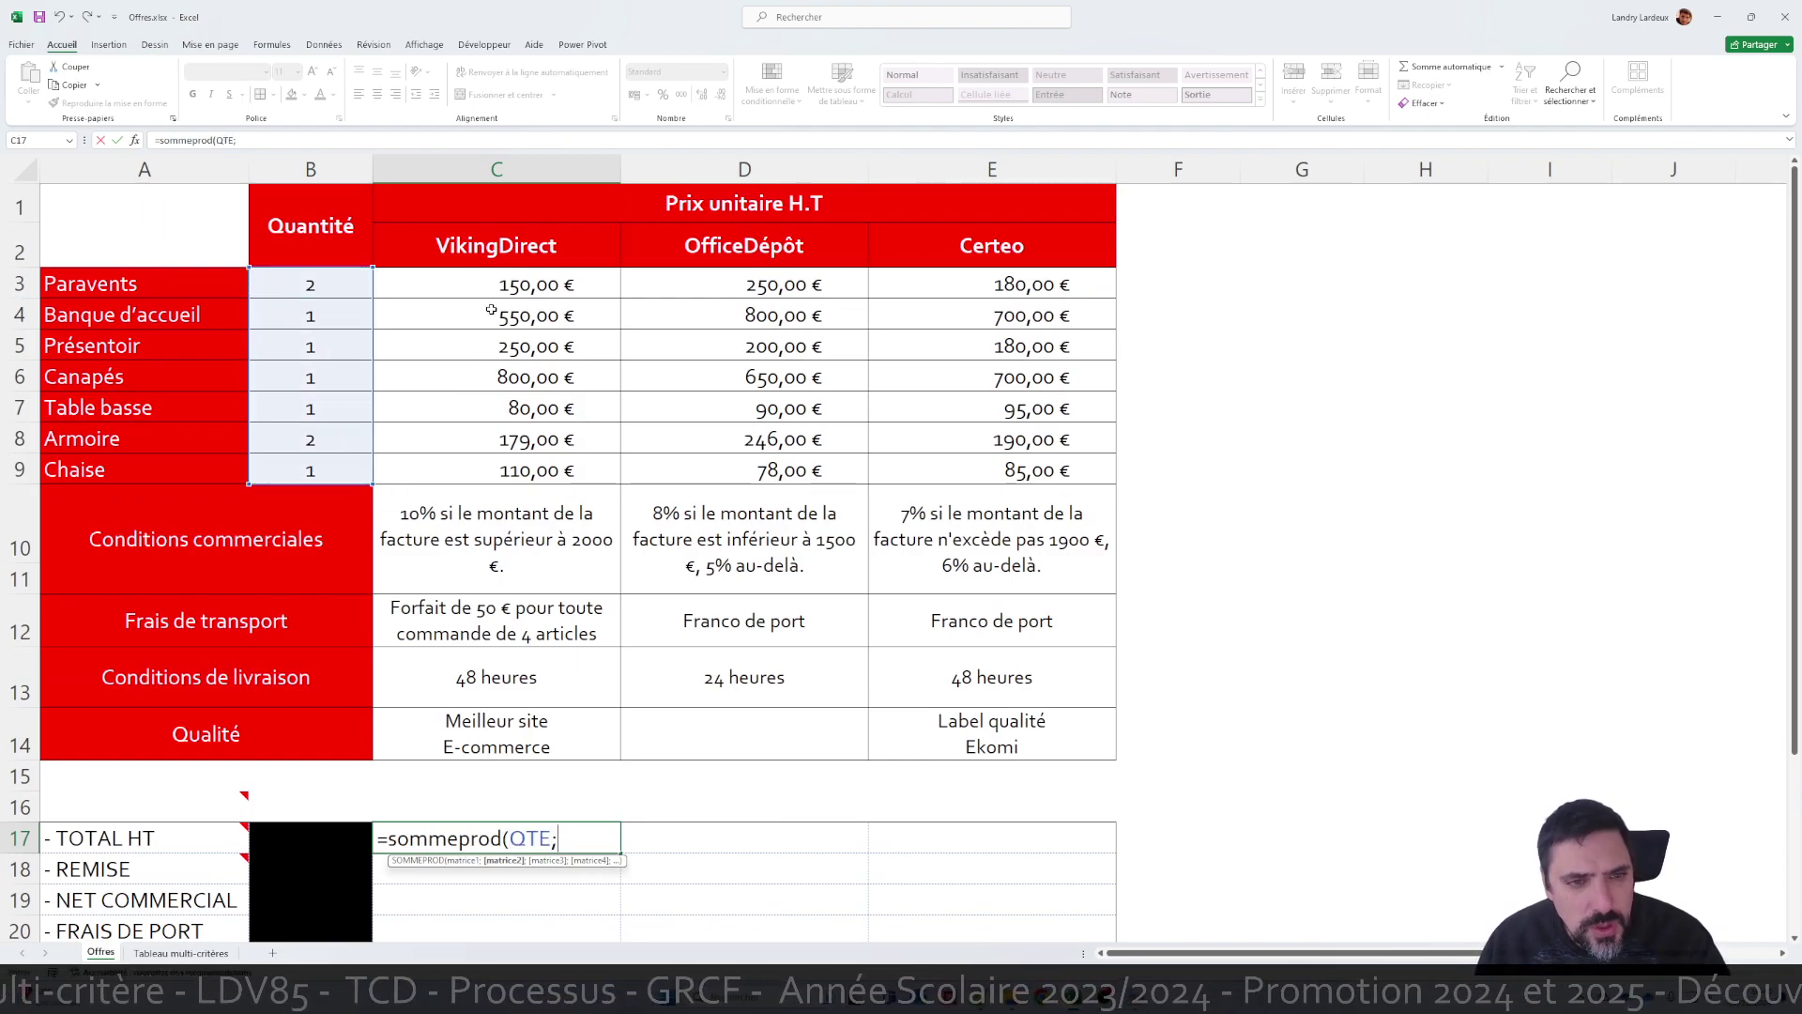
left_click_drag(519, 278, 541, 473)
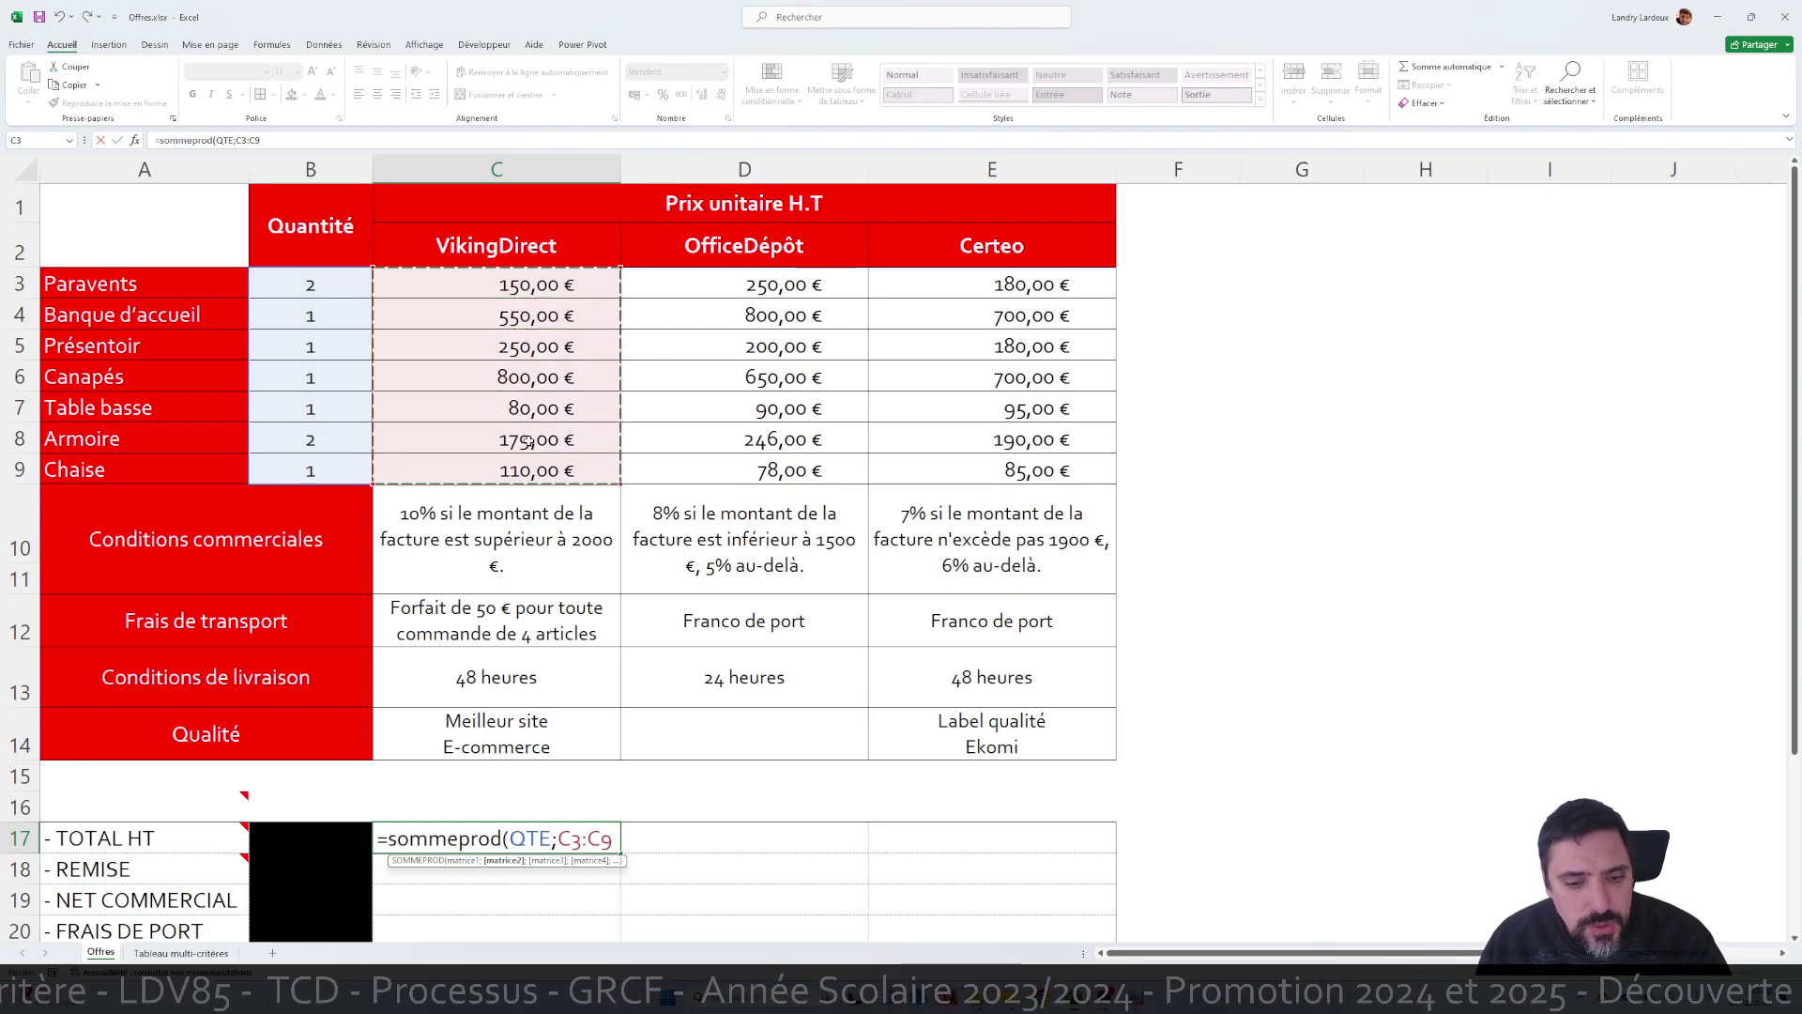
key("ctrl+Return")
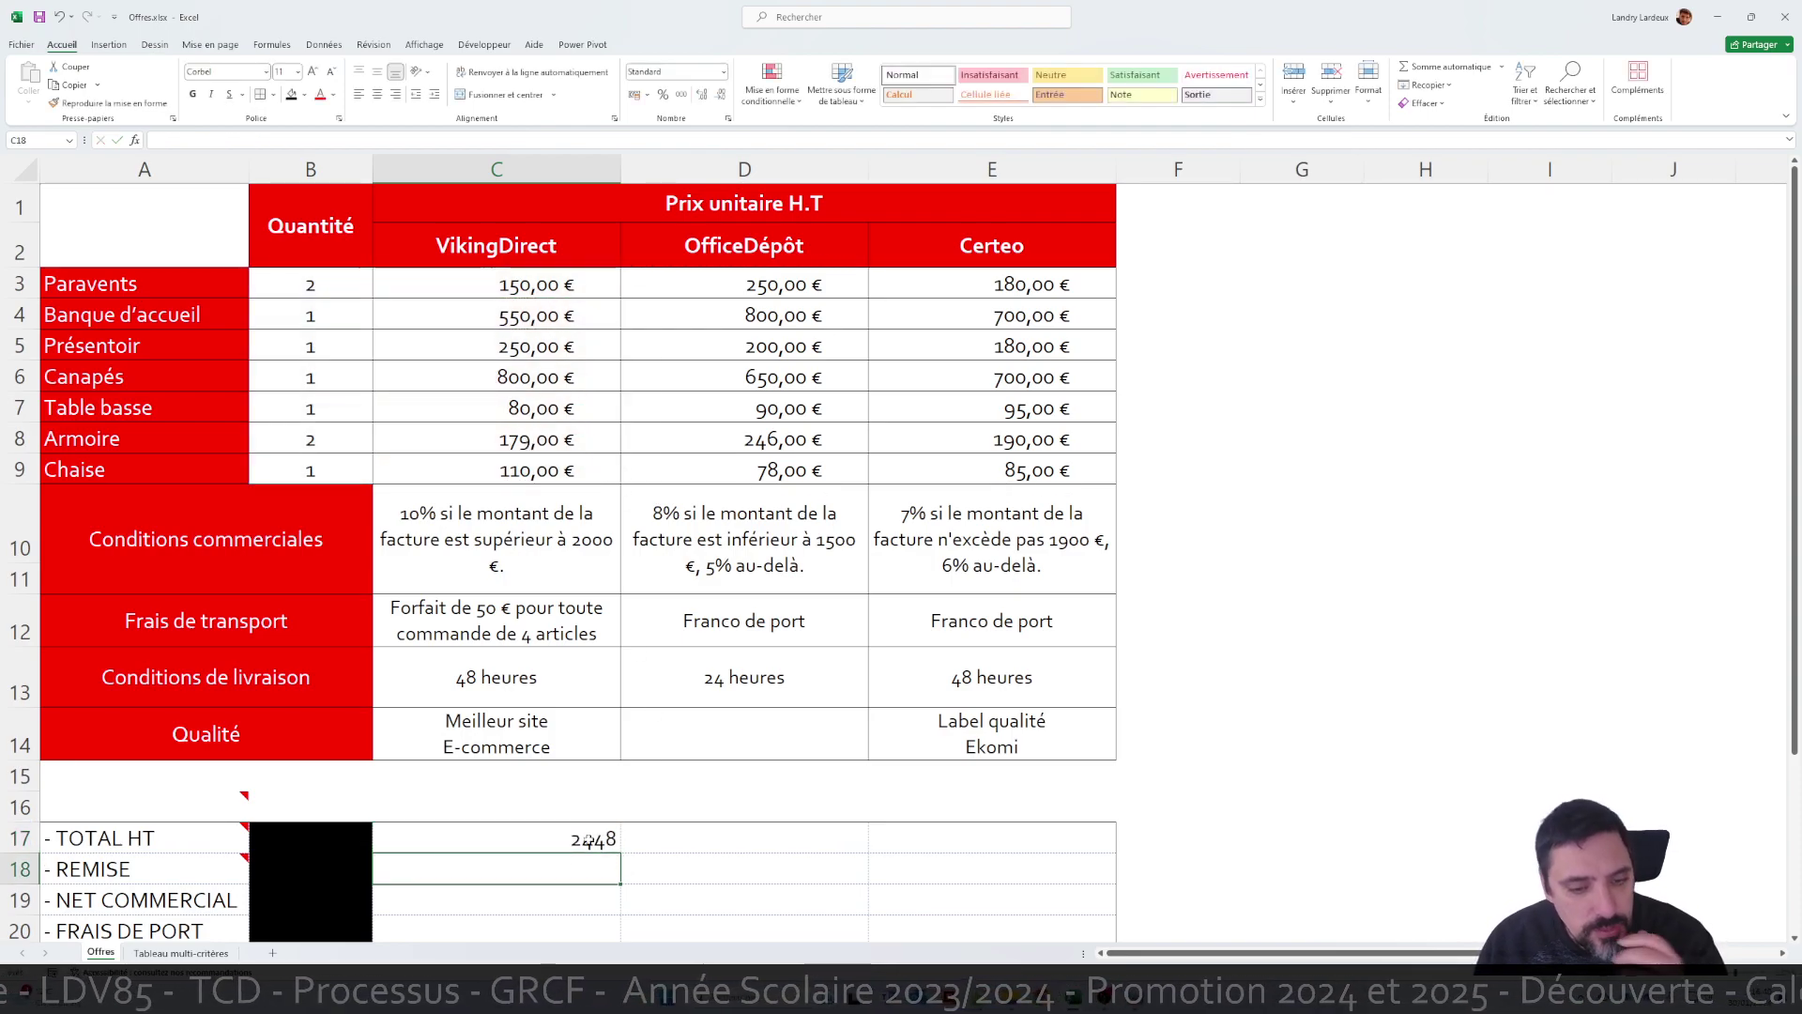
Apply the euro accounting format to C17 and fill its formula across to D17:E17
left_click(636, 94)
left_click_drag(622, 856, 943, 850)
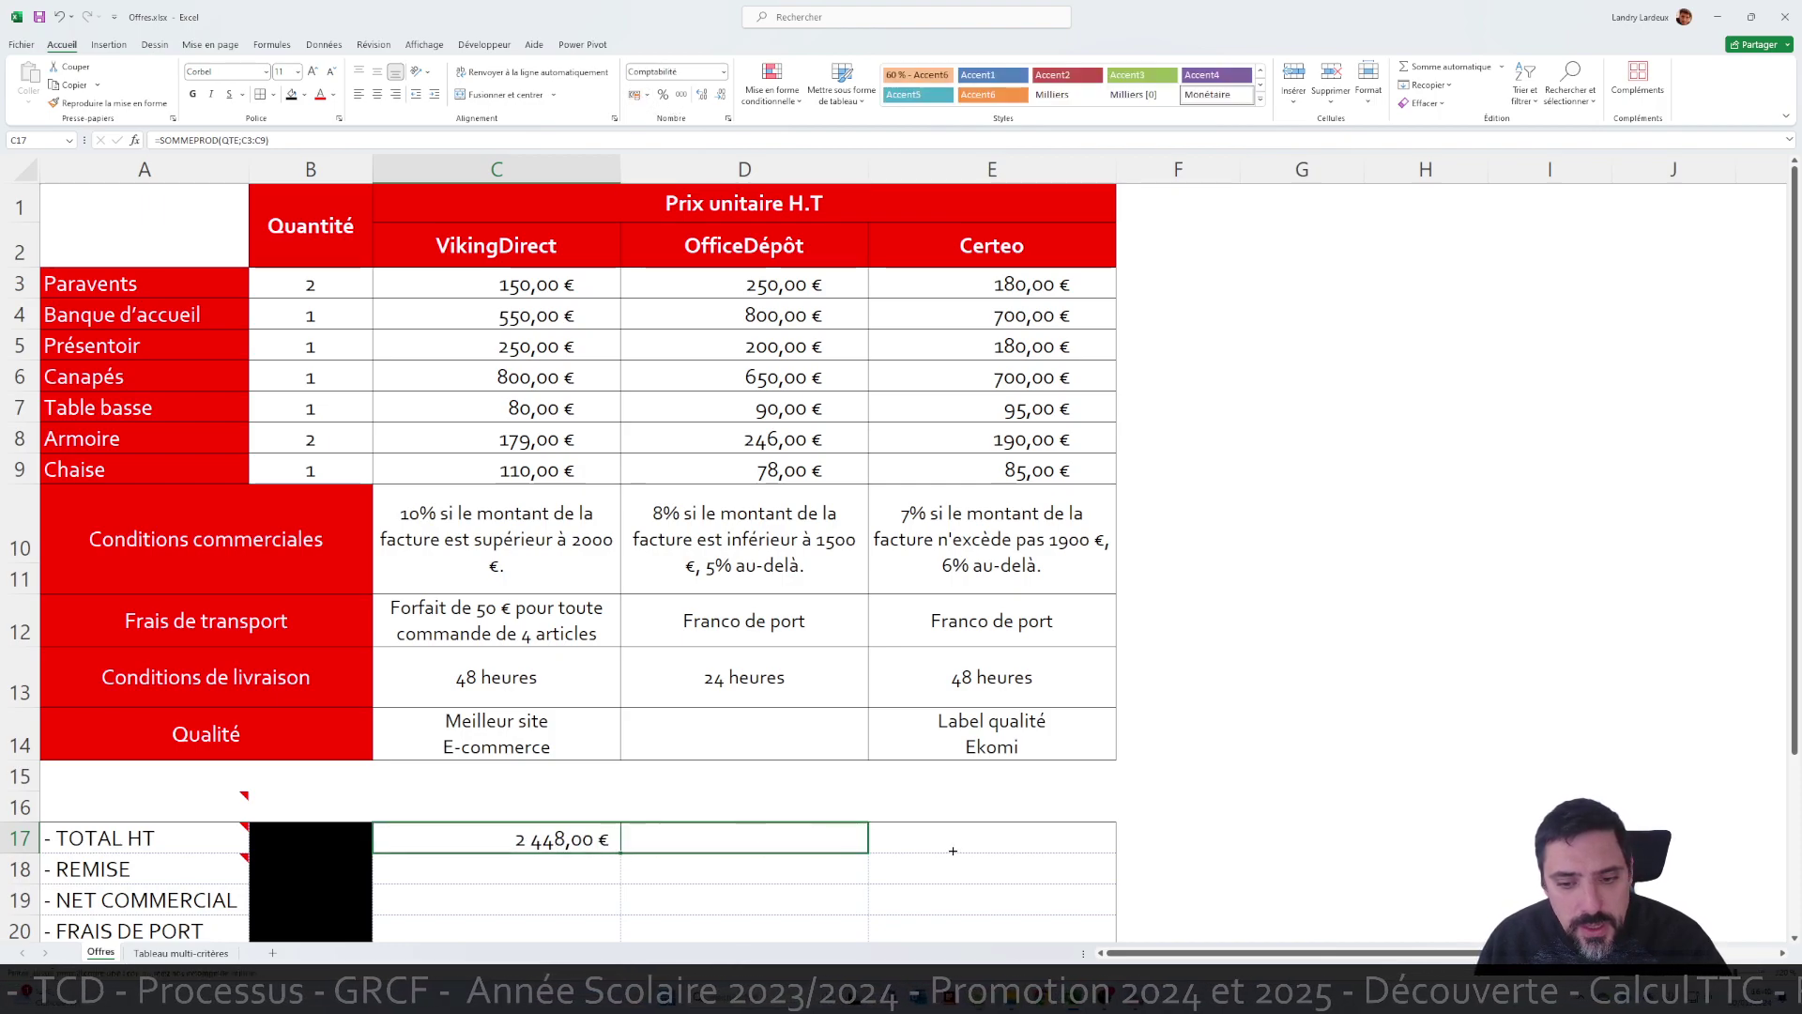
left_click_drag(818, 834, 1051, 838)
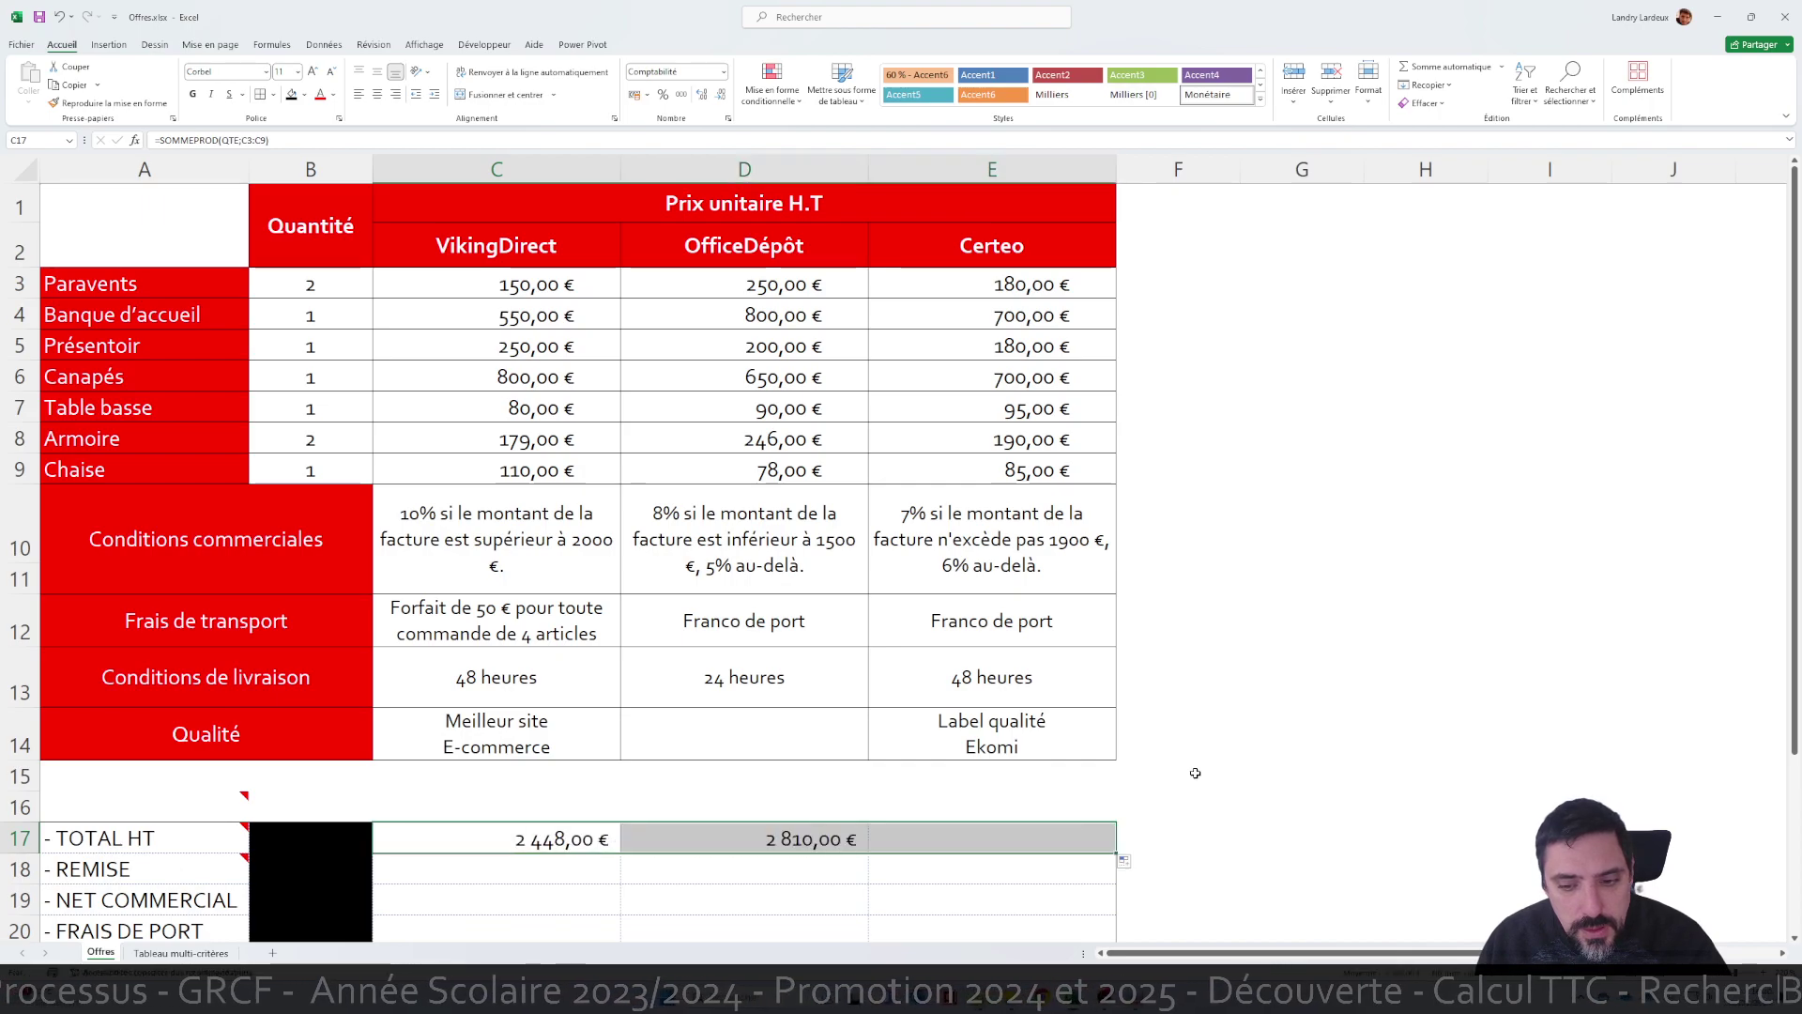
left_click(1190, 775)
scroll(1223, 719, "down", 3)
left_click(1220, 749)
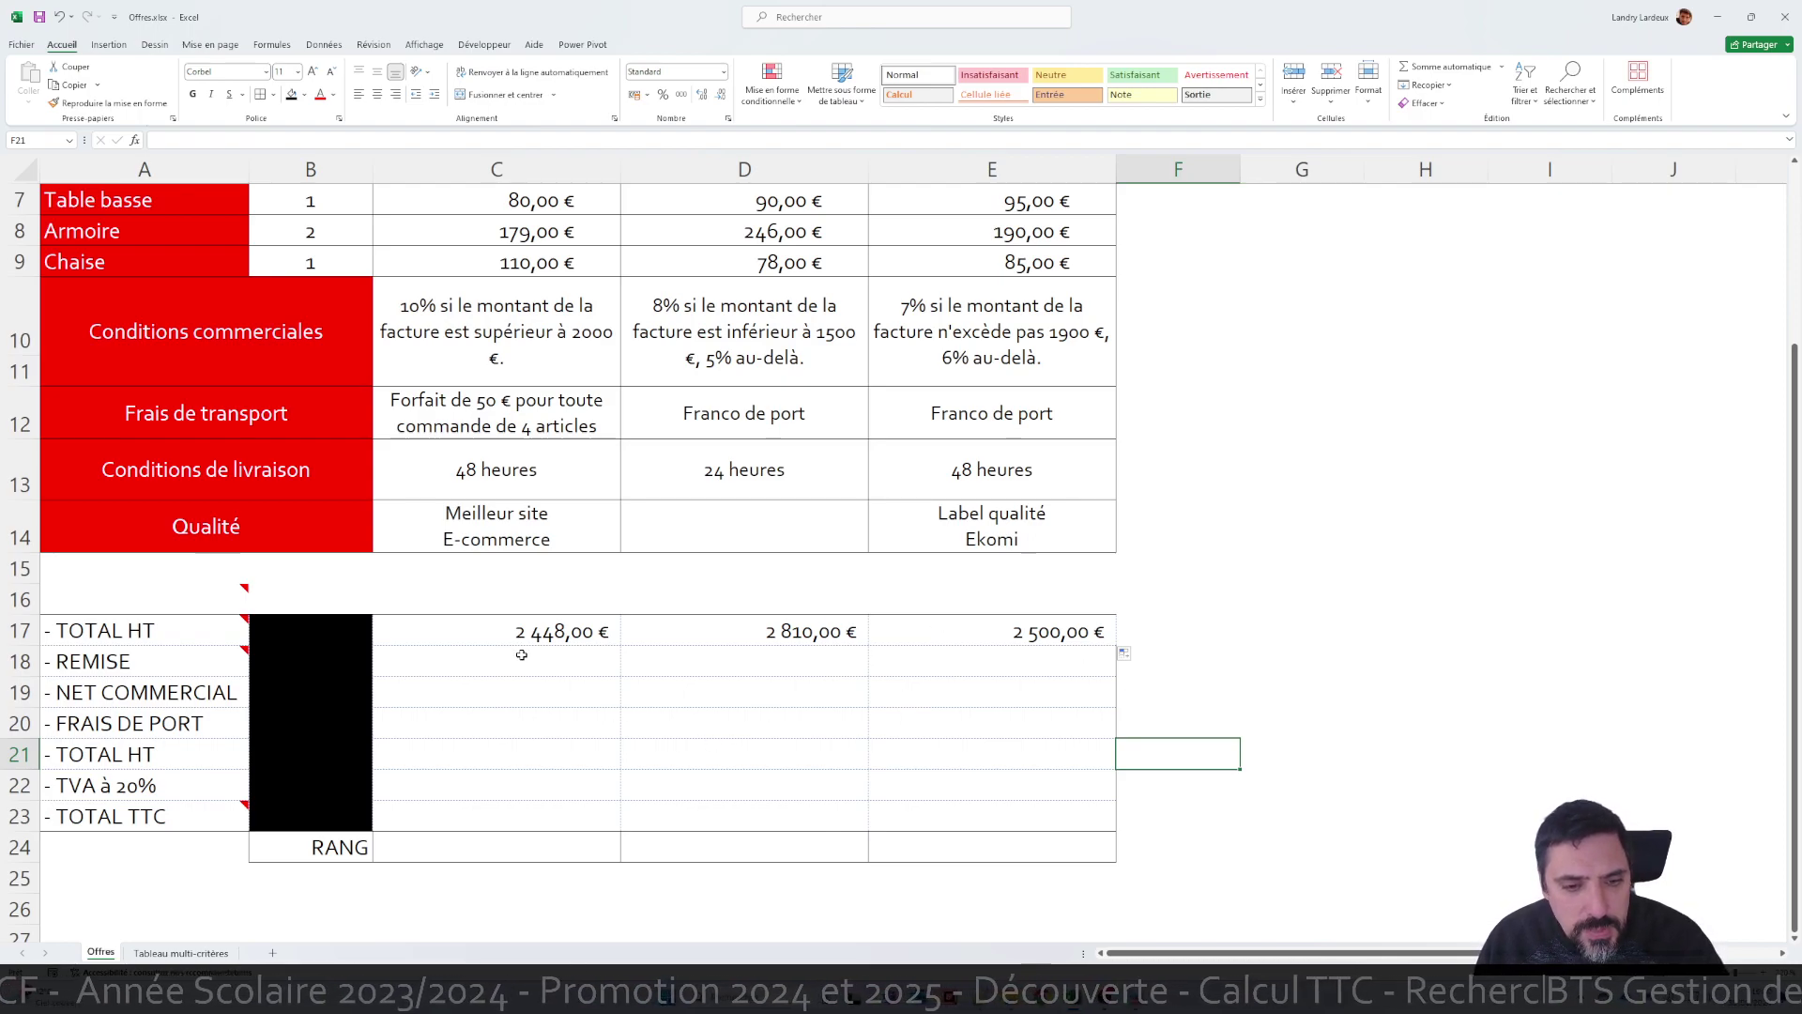
Apply all borders to the totals block A17:E23
left_click_drag(251, 636, 977, 817)
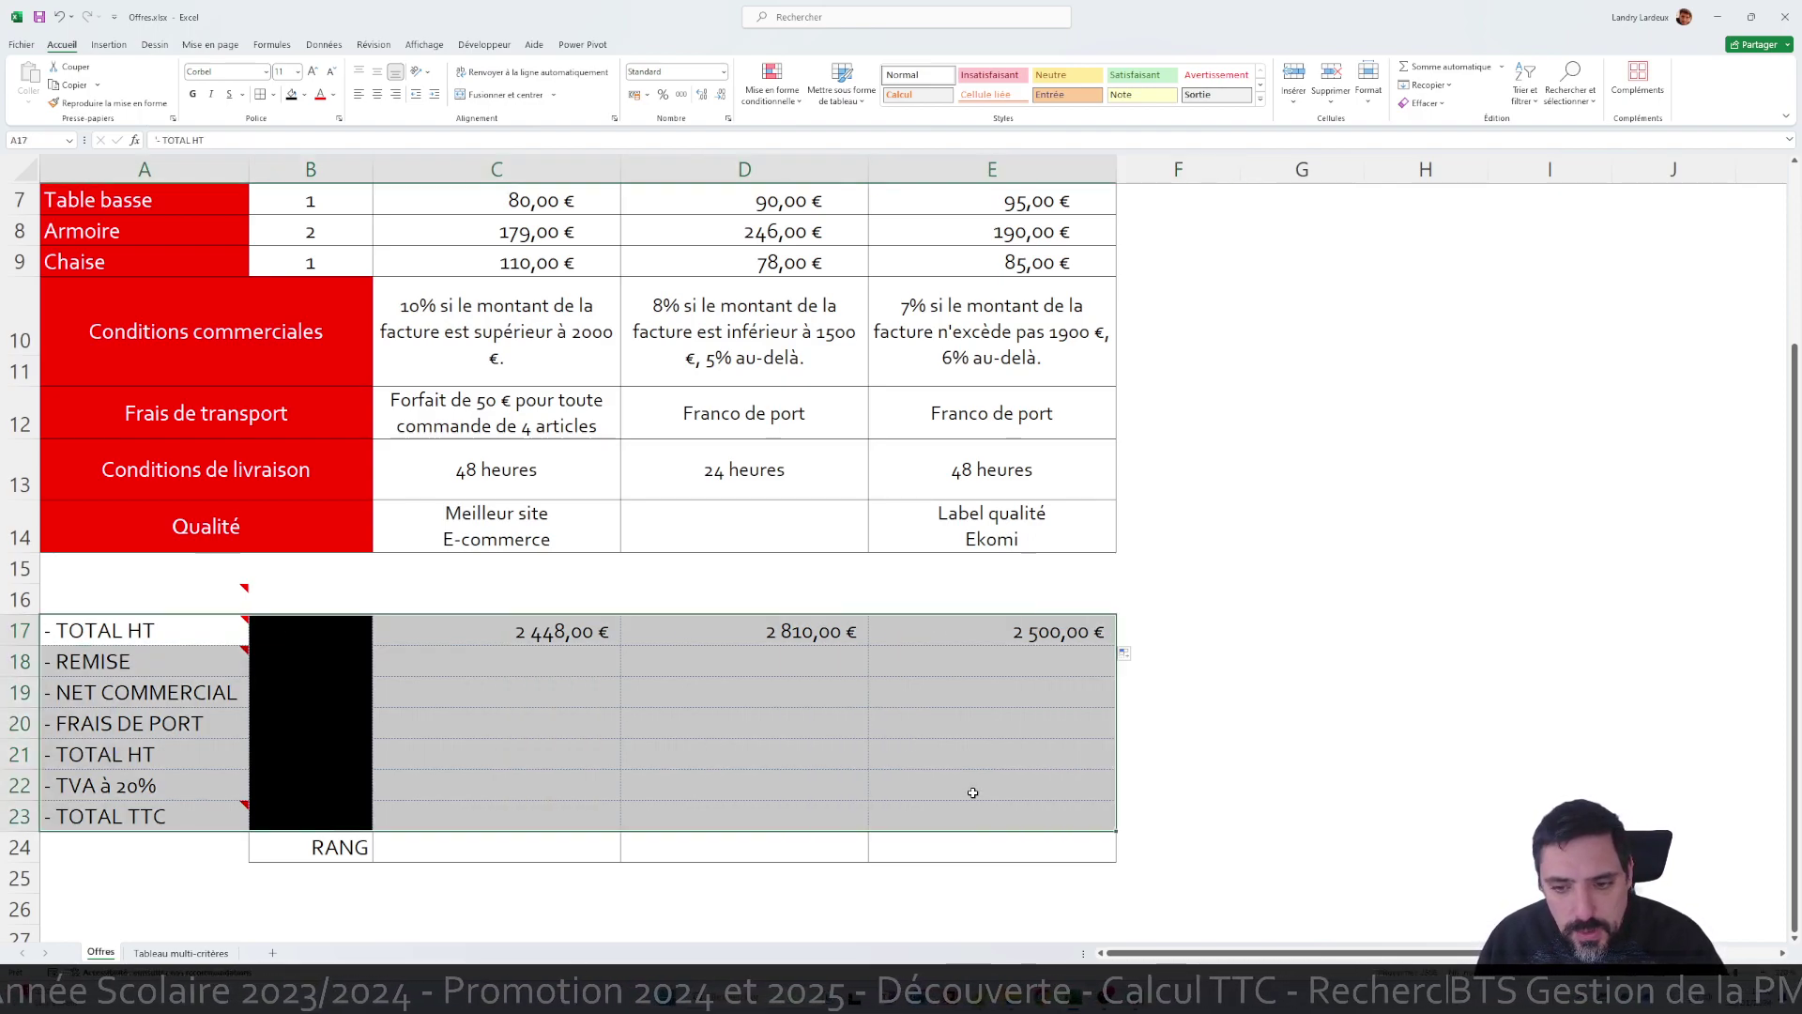
left_click(273, 95)
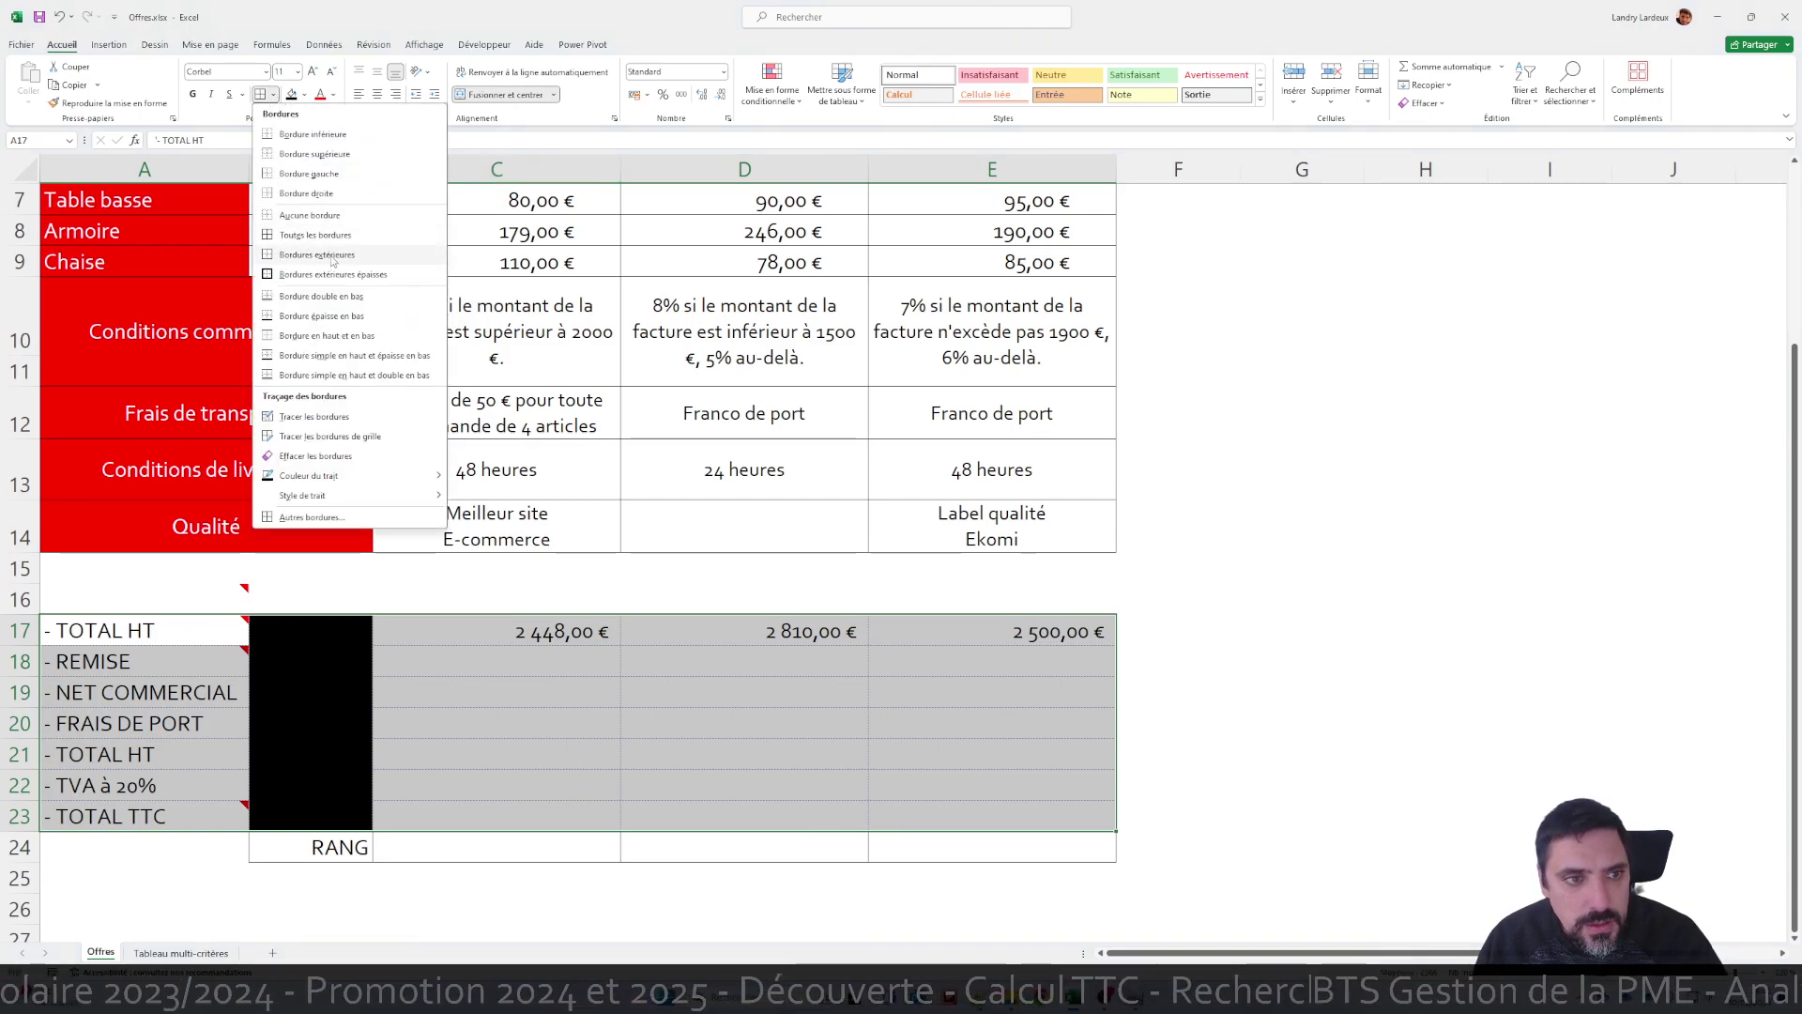
left_click(302, 236)
left_click(1263, 659)
Calculate VikingDirect's REMISE in C18 with =SI(C17>2000;10%*C17;0) and apply the euro accounting format
left_click(615, 660)
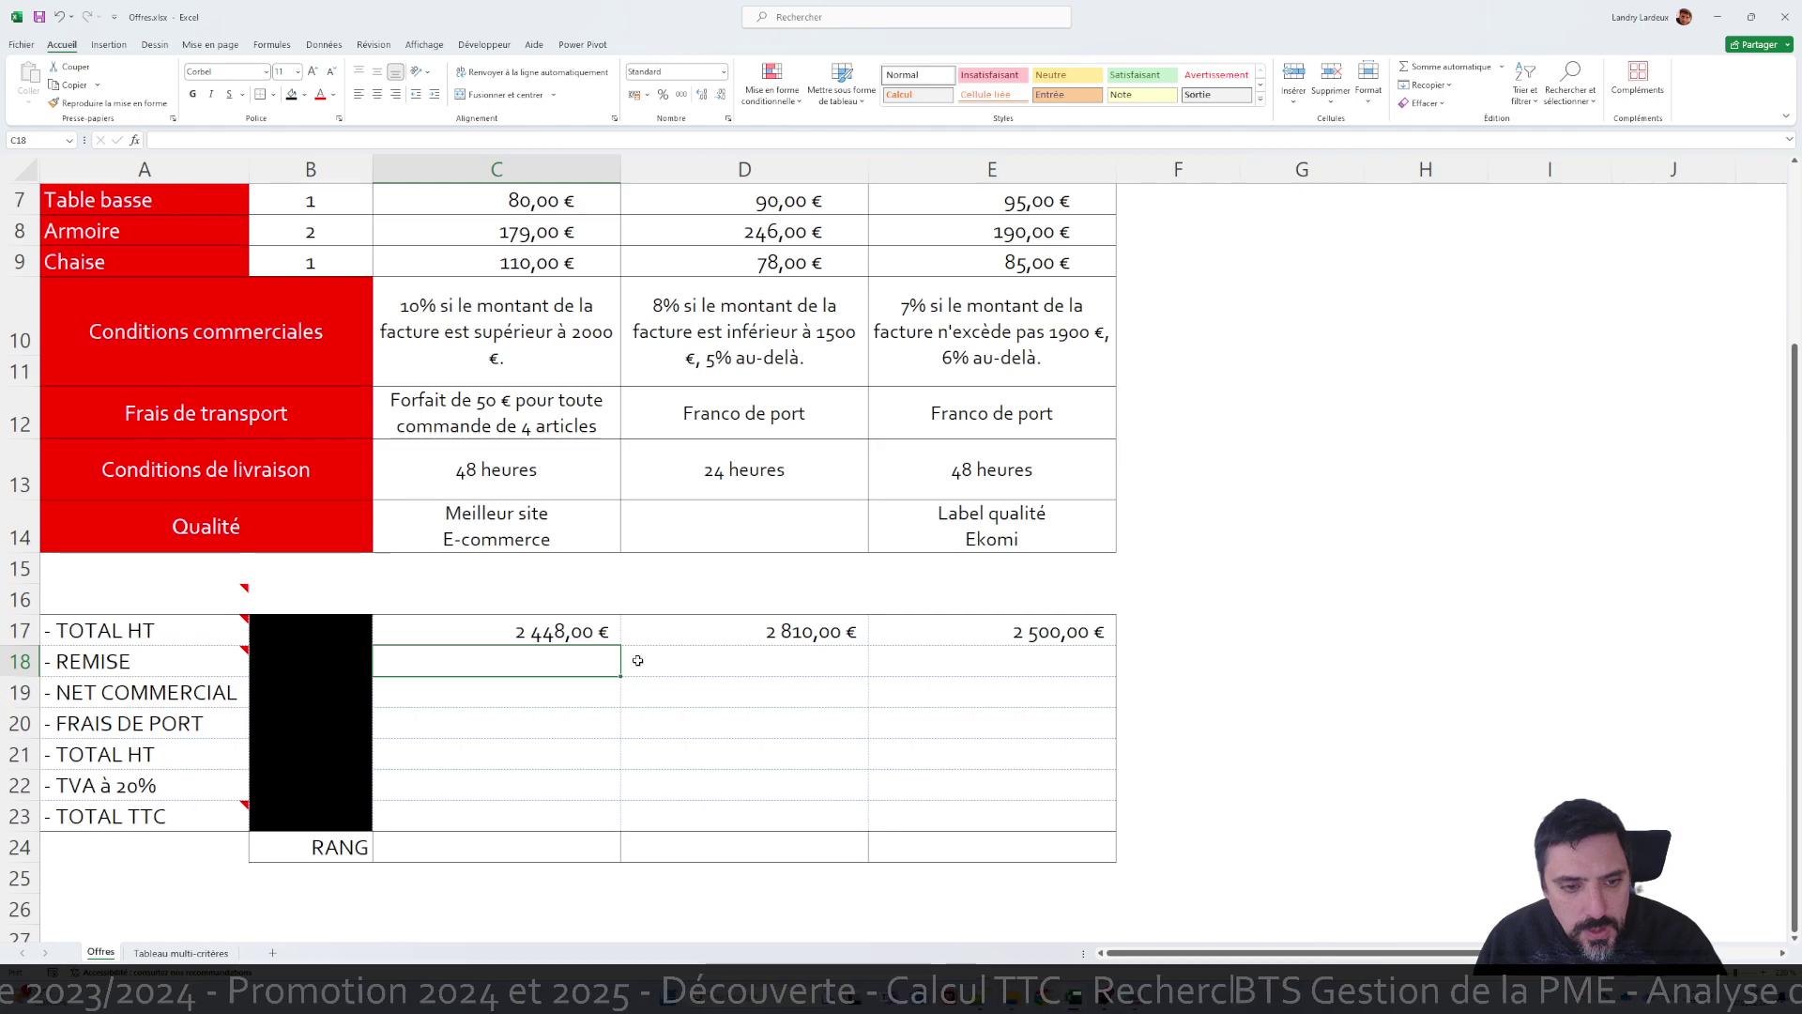
scroll(665, 613, "up", 1)
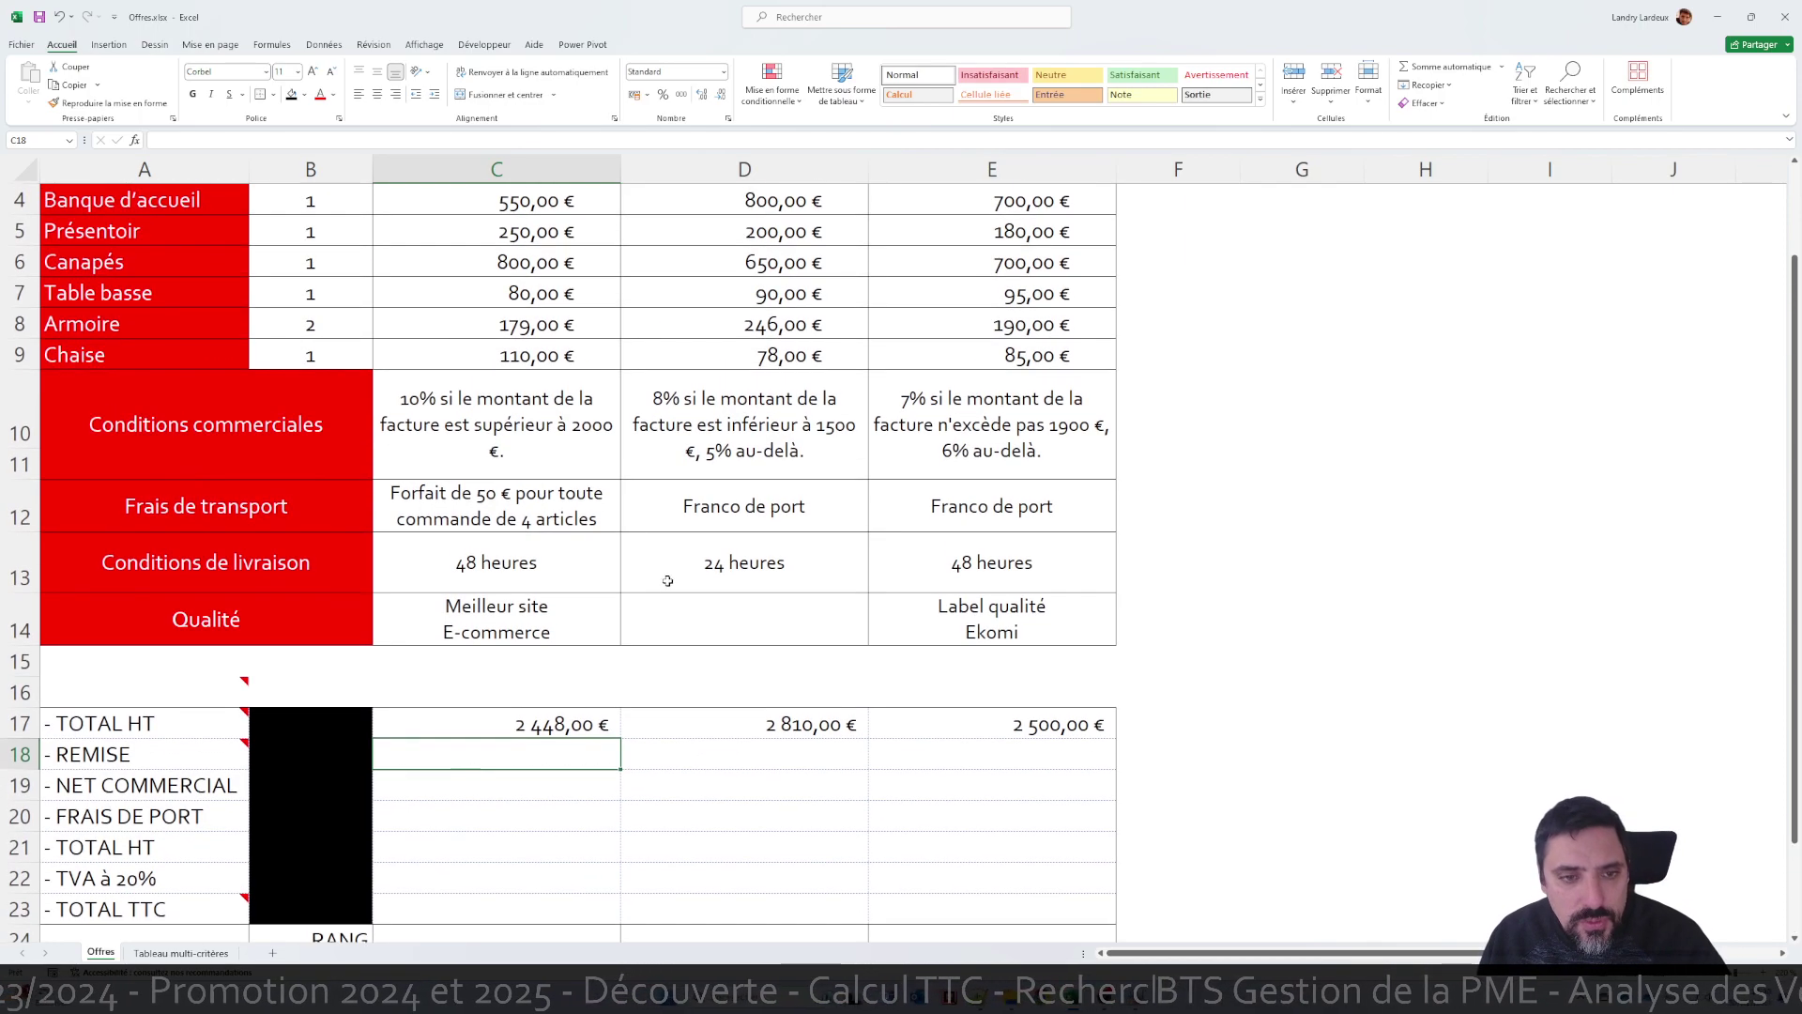
scroll(685, 590, "up", 1)
scroll(686, 589, "down", 1)
scroll(686, 589, "down", 2)
scroll(686, 589, "up", 2)
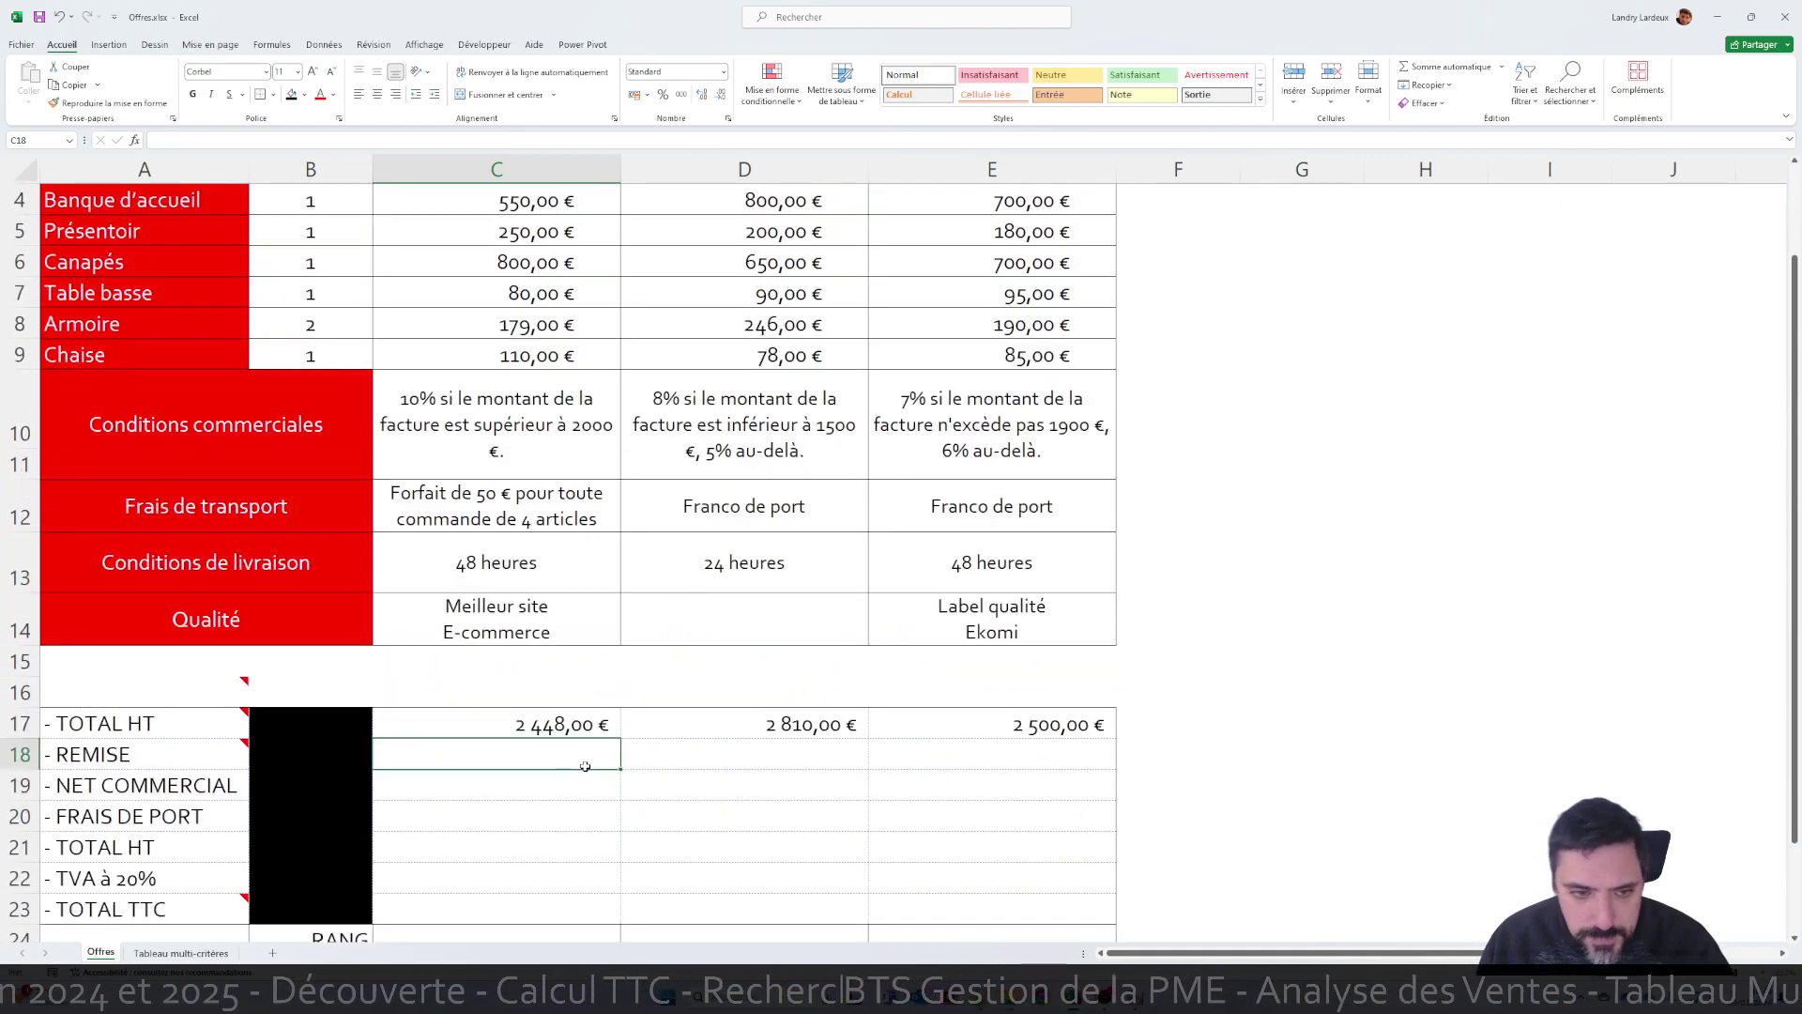
type("=si(")
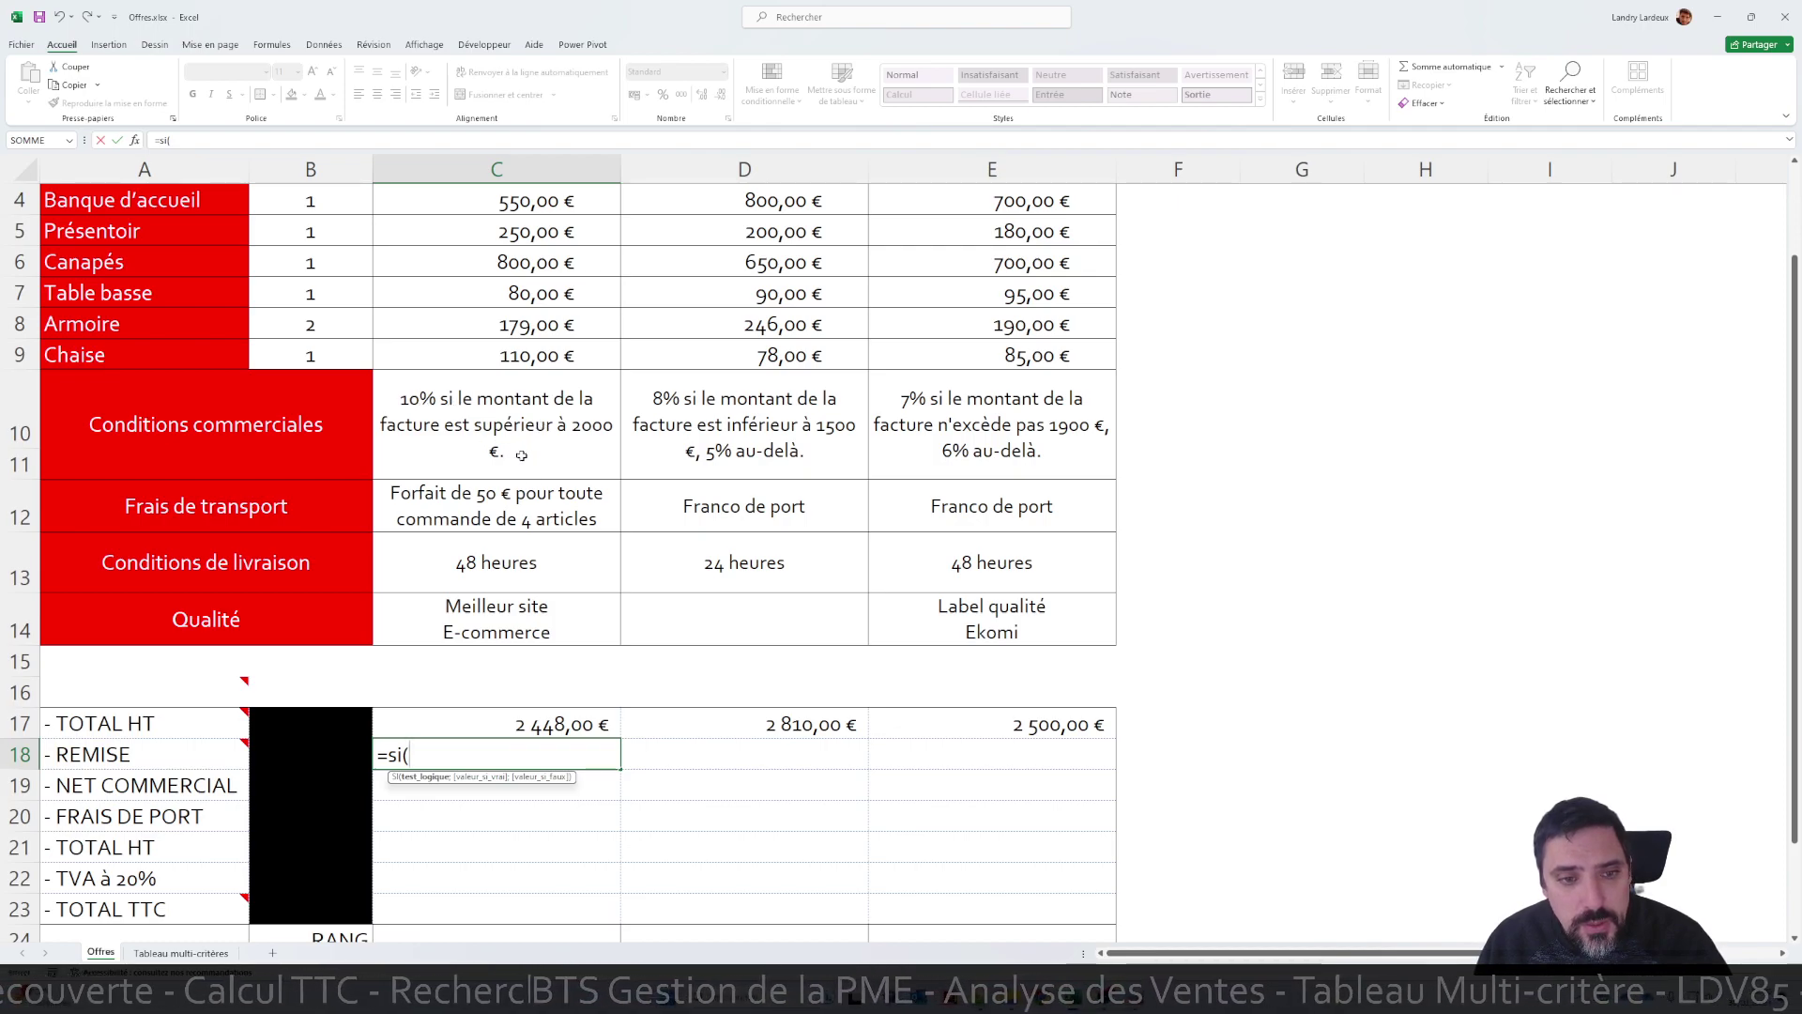
left_click(552, 724)
type(">200")
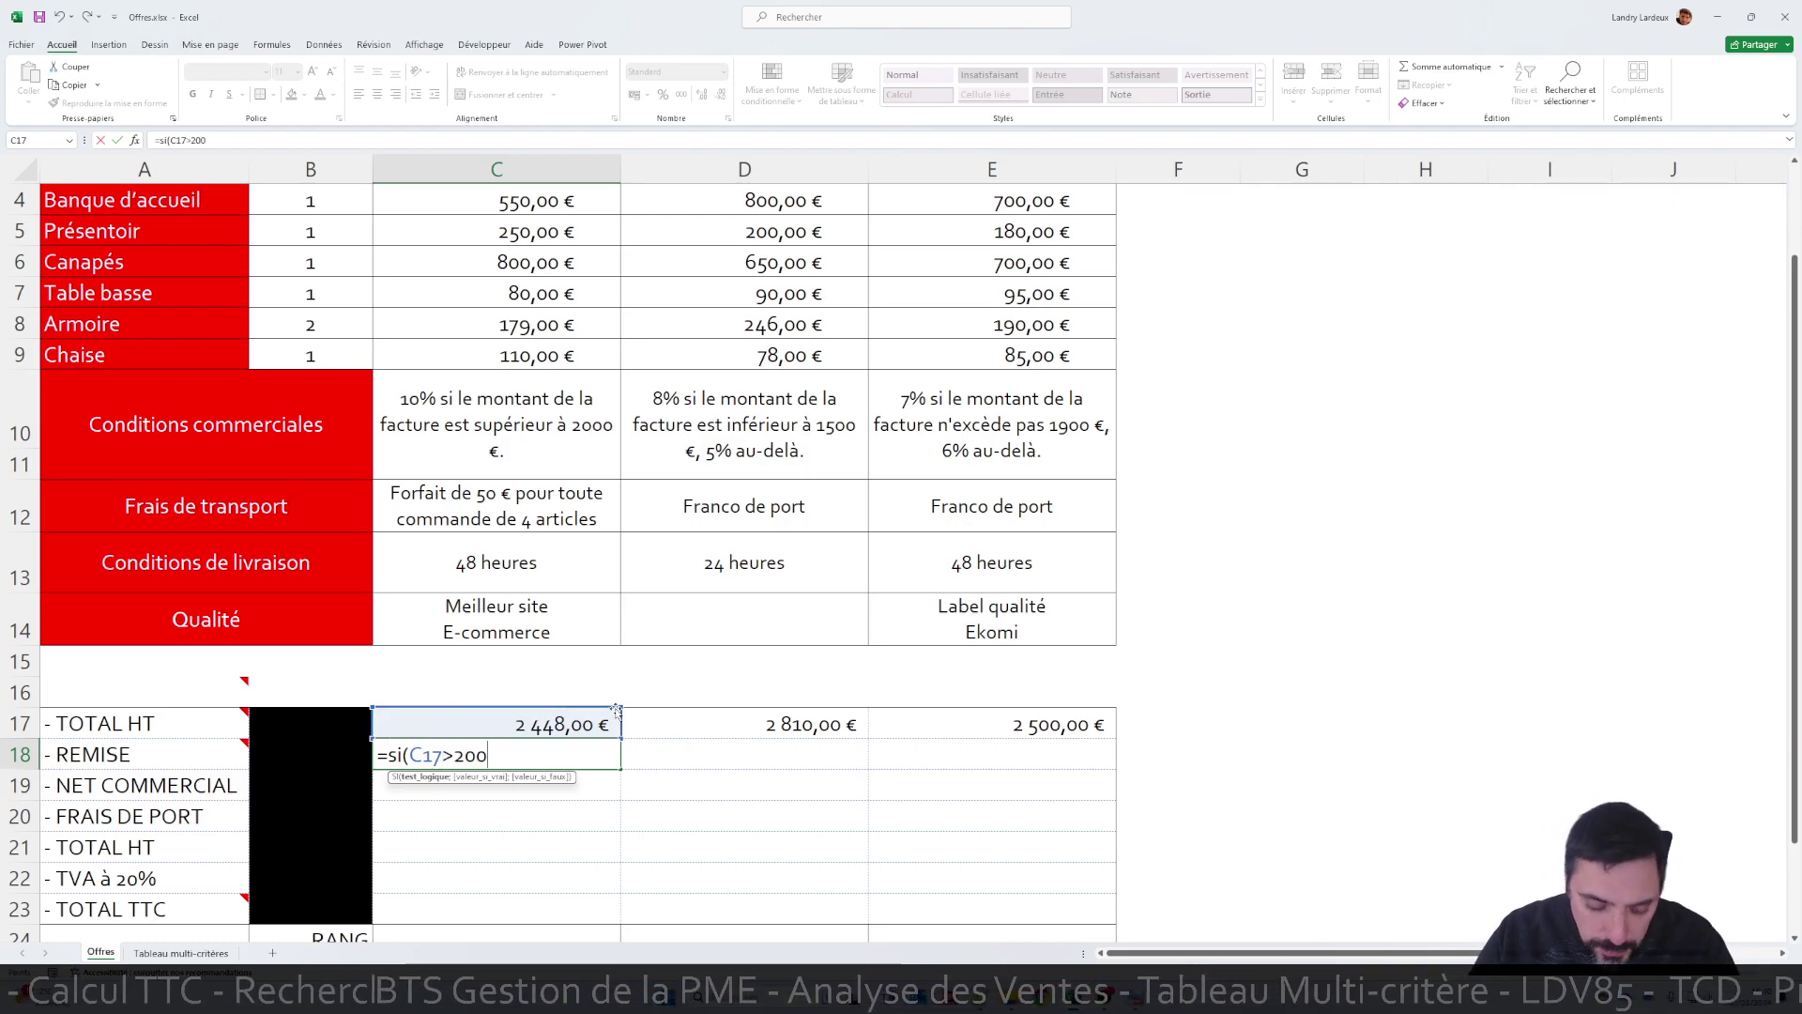
type("0;10")
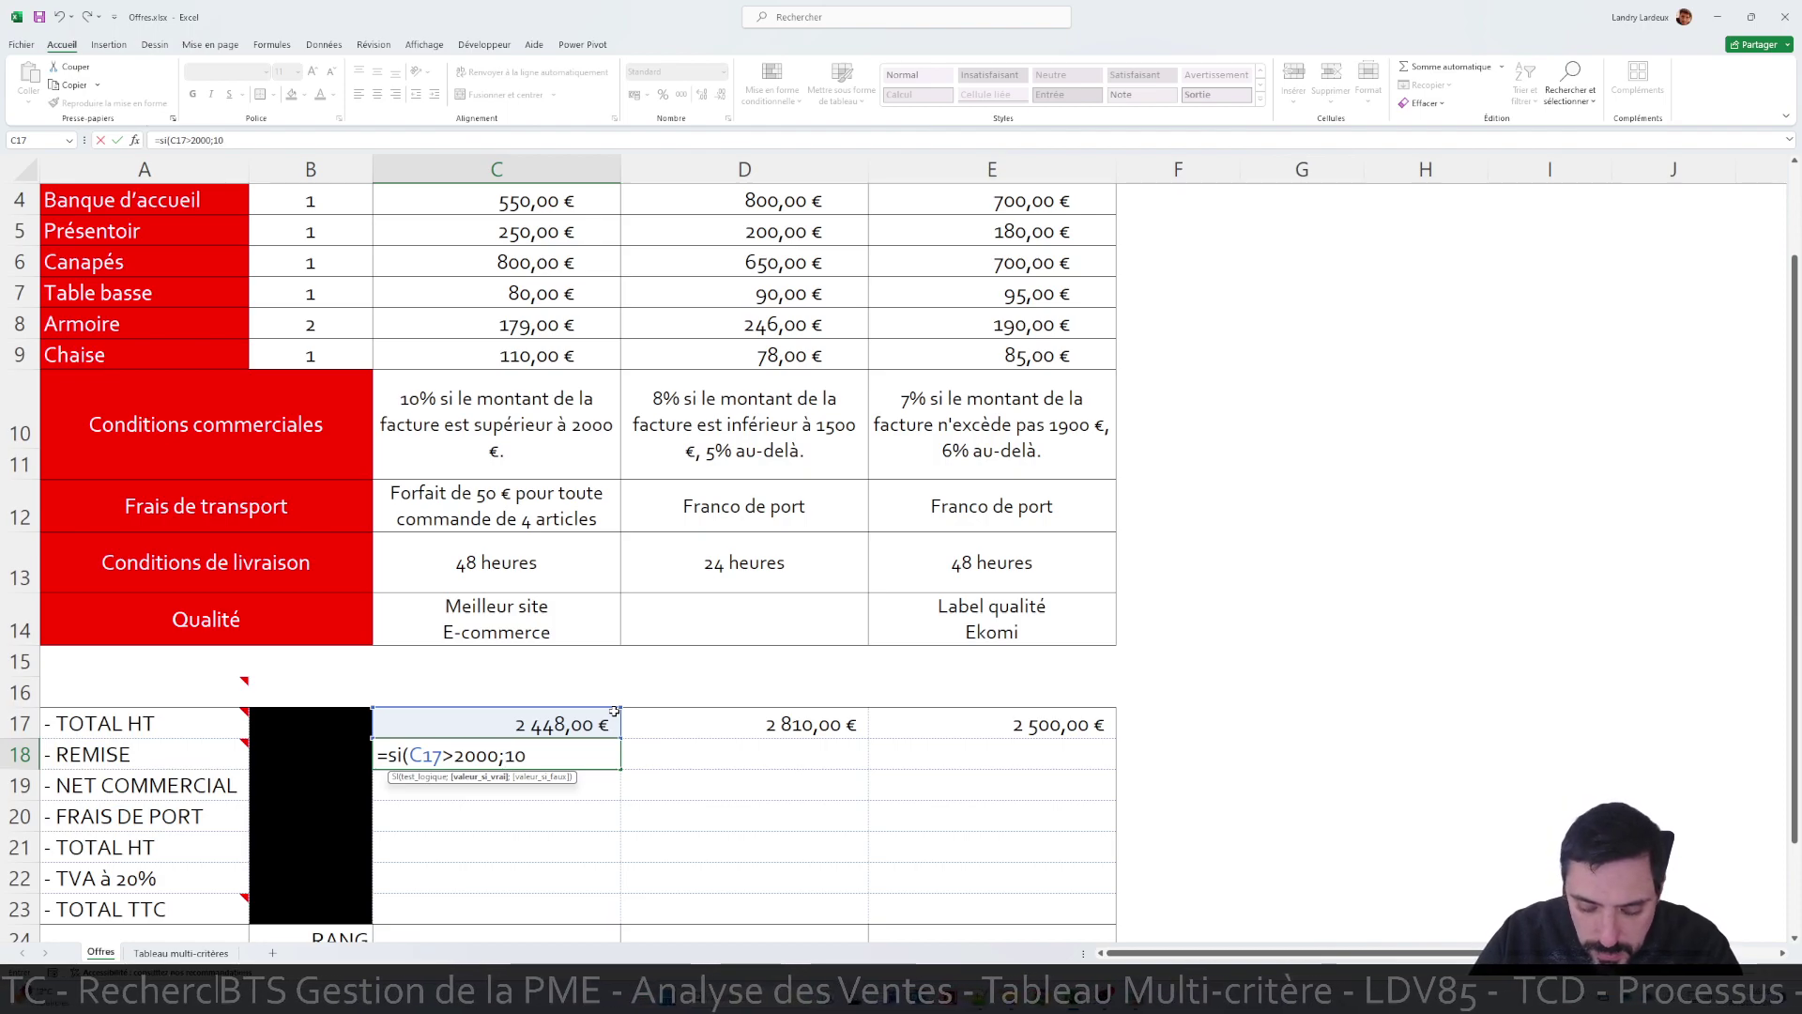
type("%")
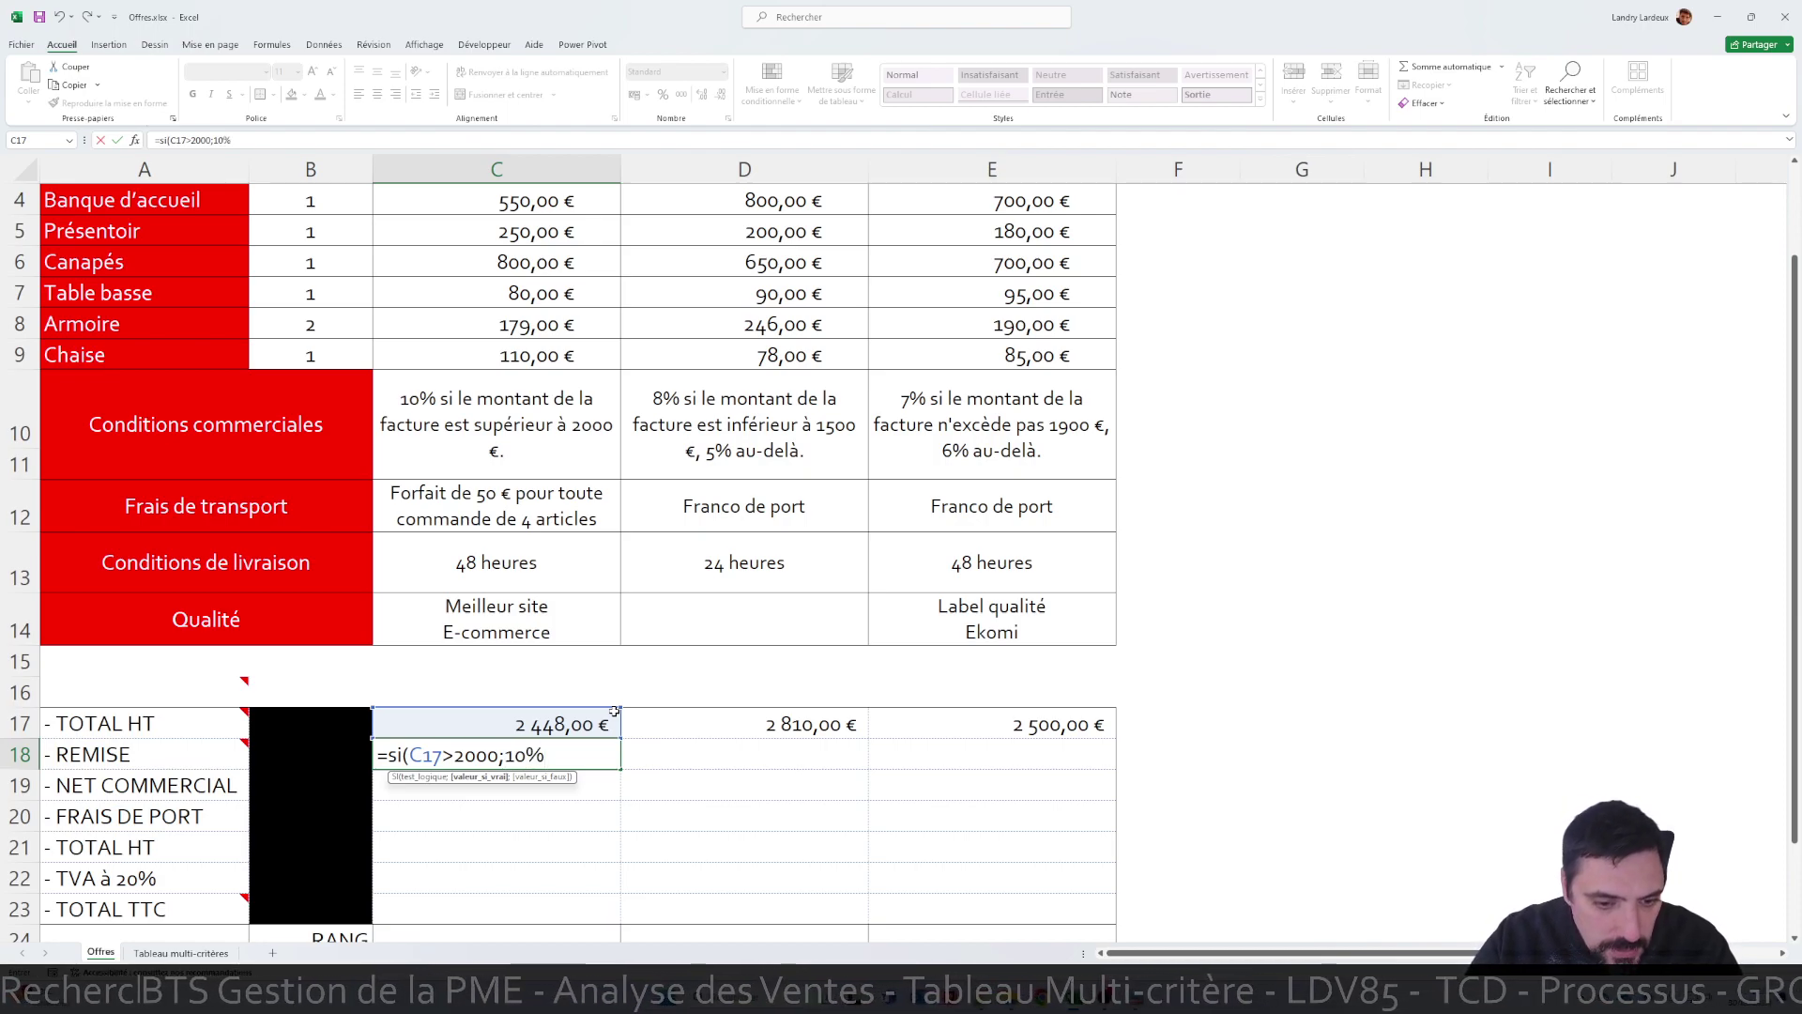
type("*")
left_click(589, 720)
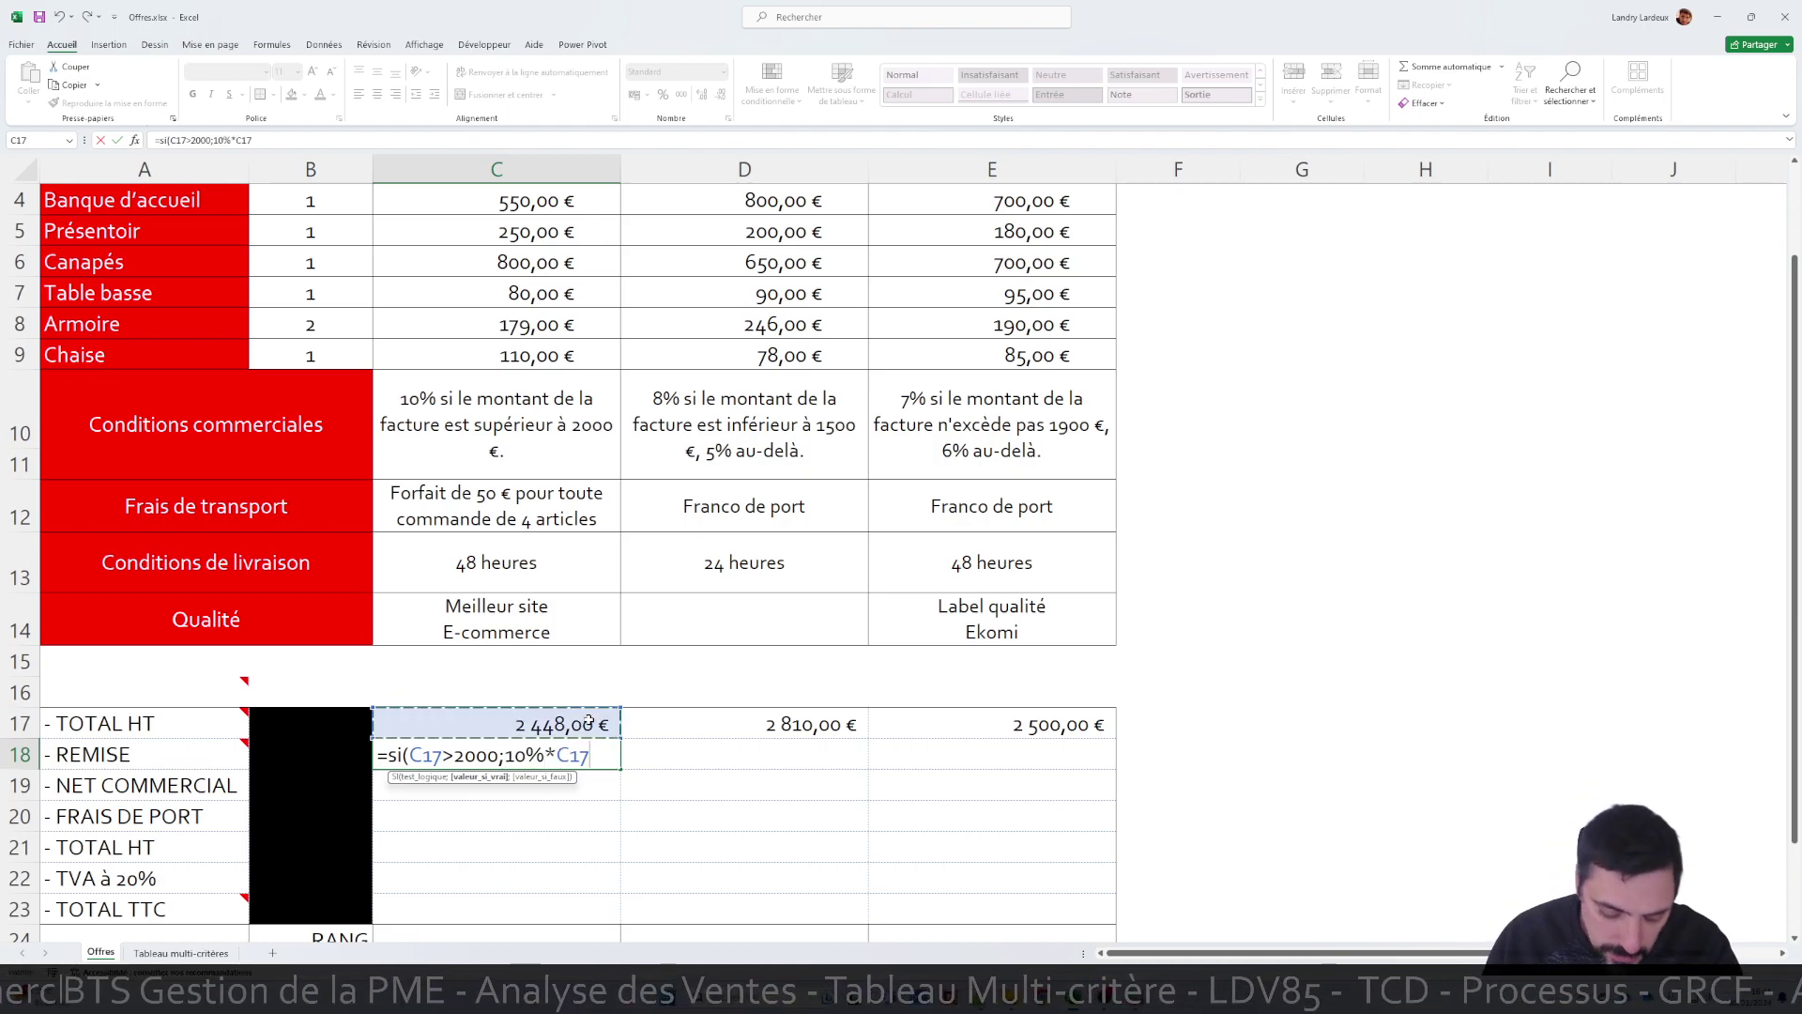
type(";0")
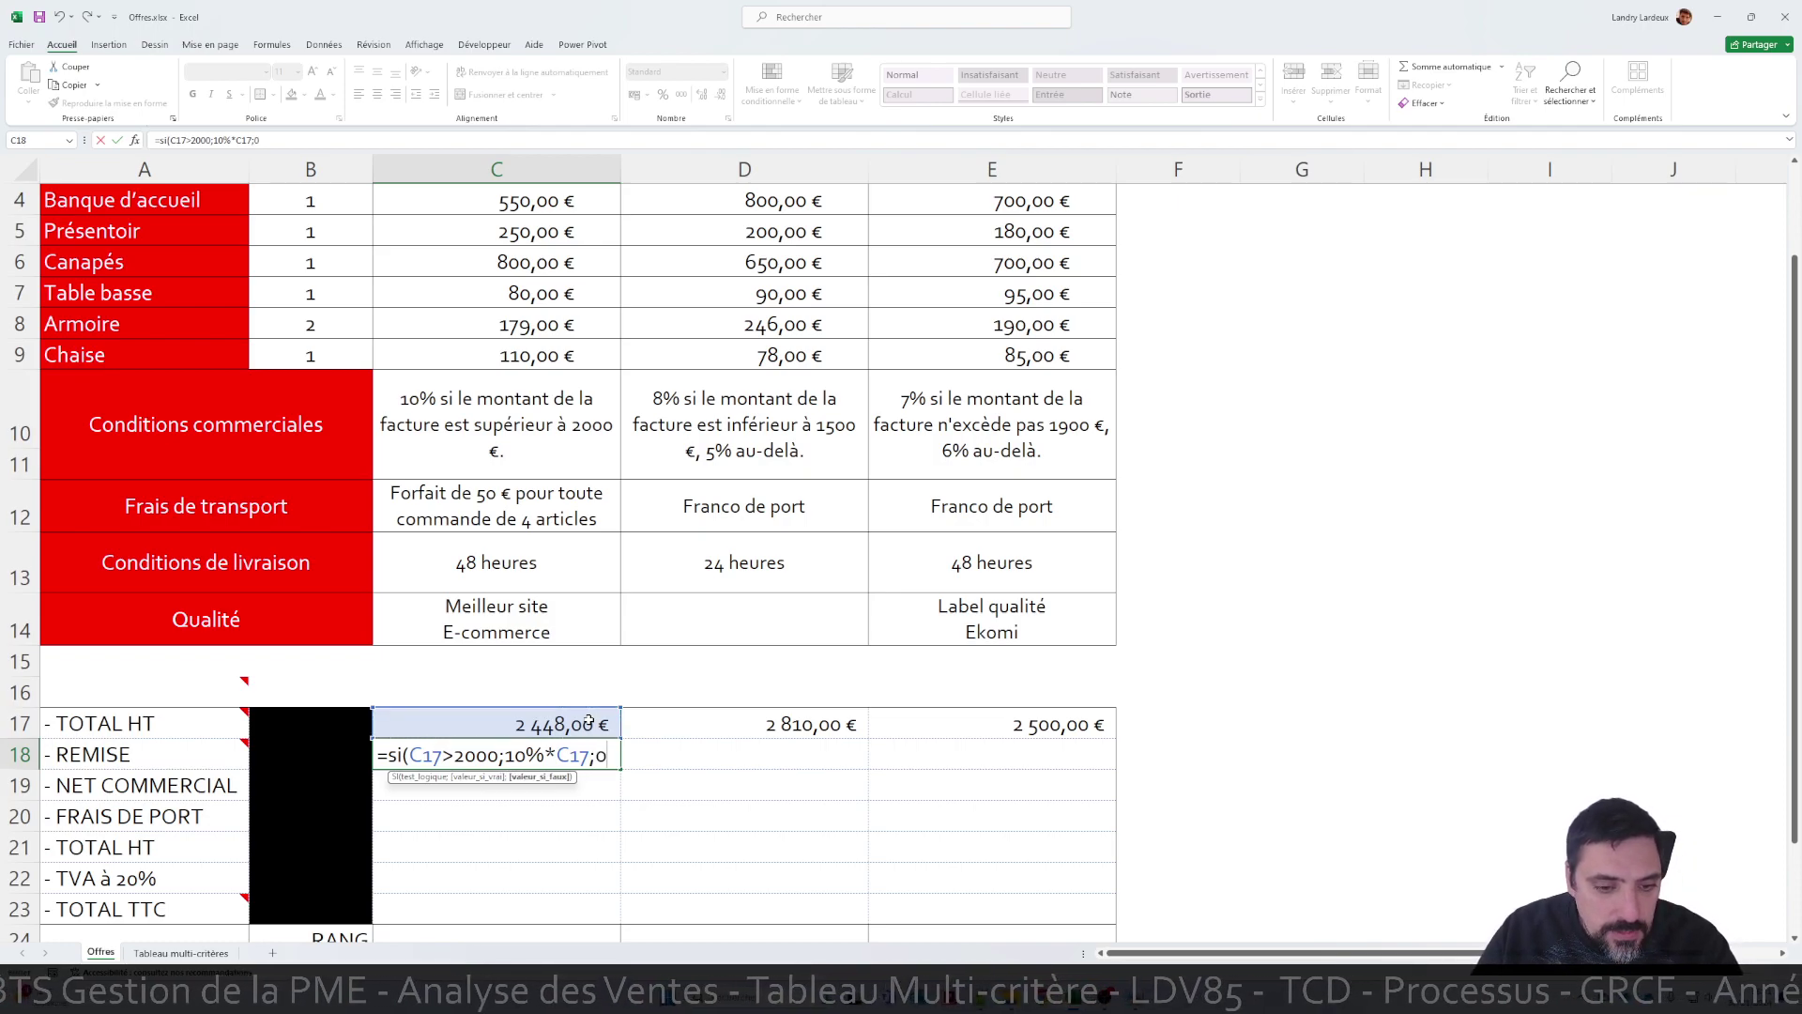
key("Return")
left_click(612, 749)
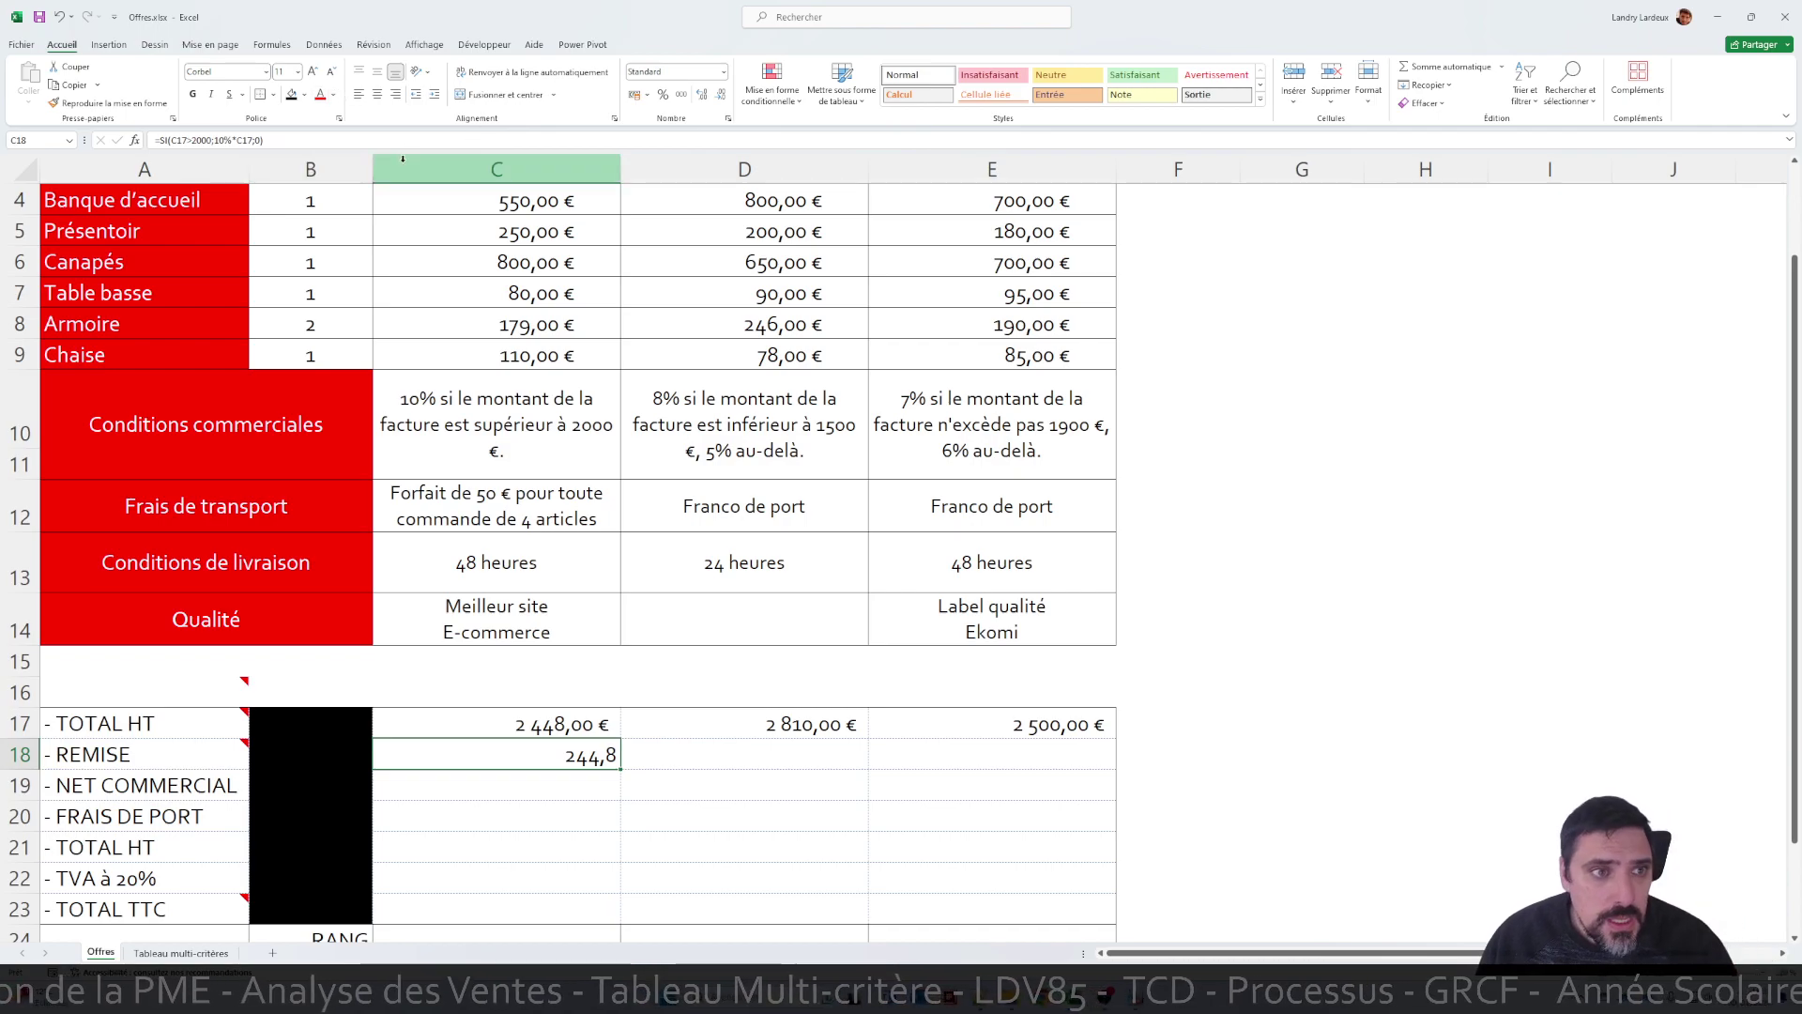
left_click(635, 95)
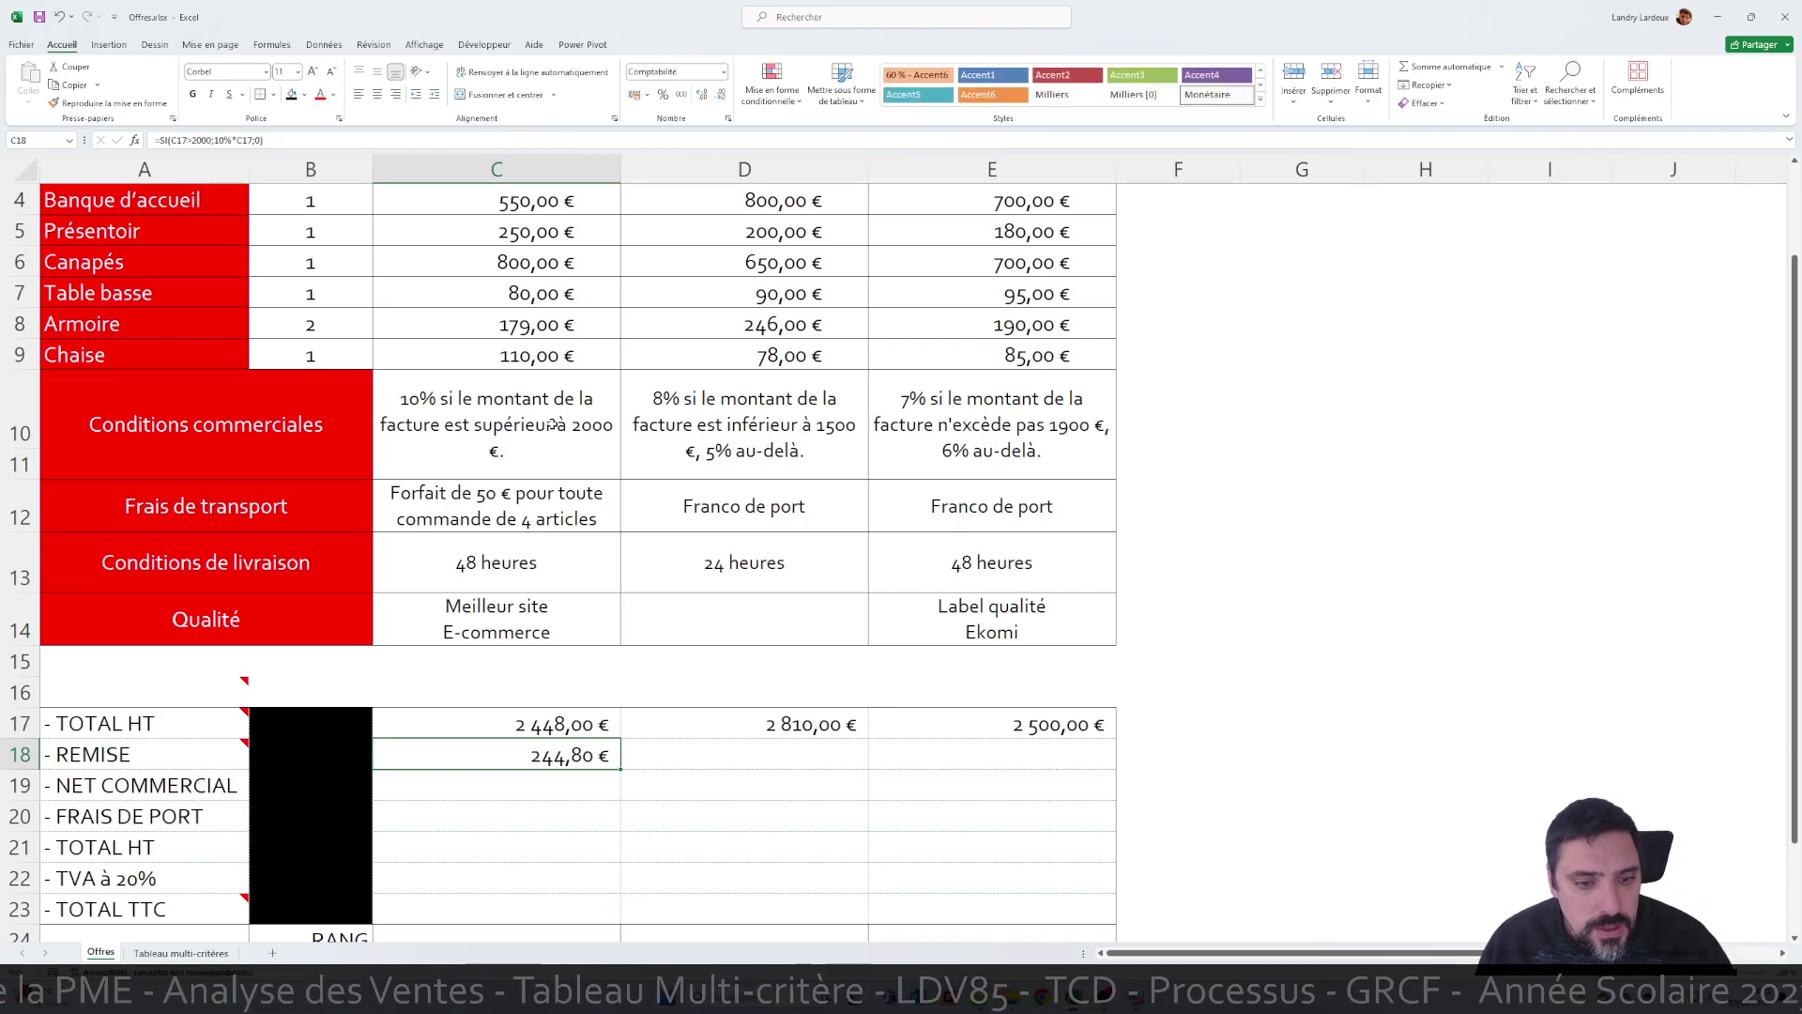
Calculate VikingDirect's NET COMMERCIAL in C19 as =C17-C18
left_click(532, 781)
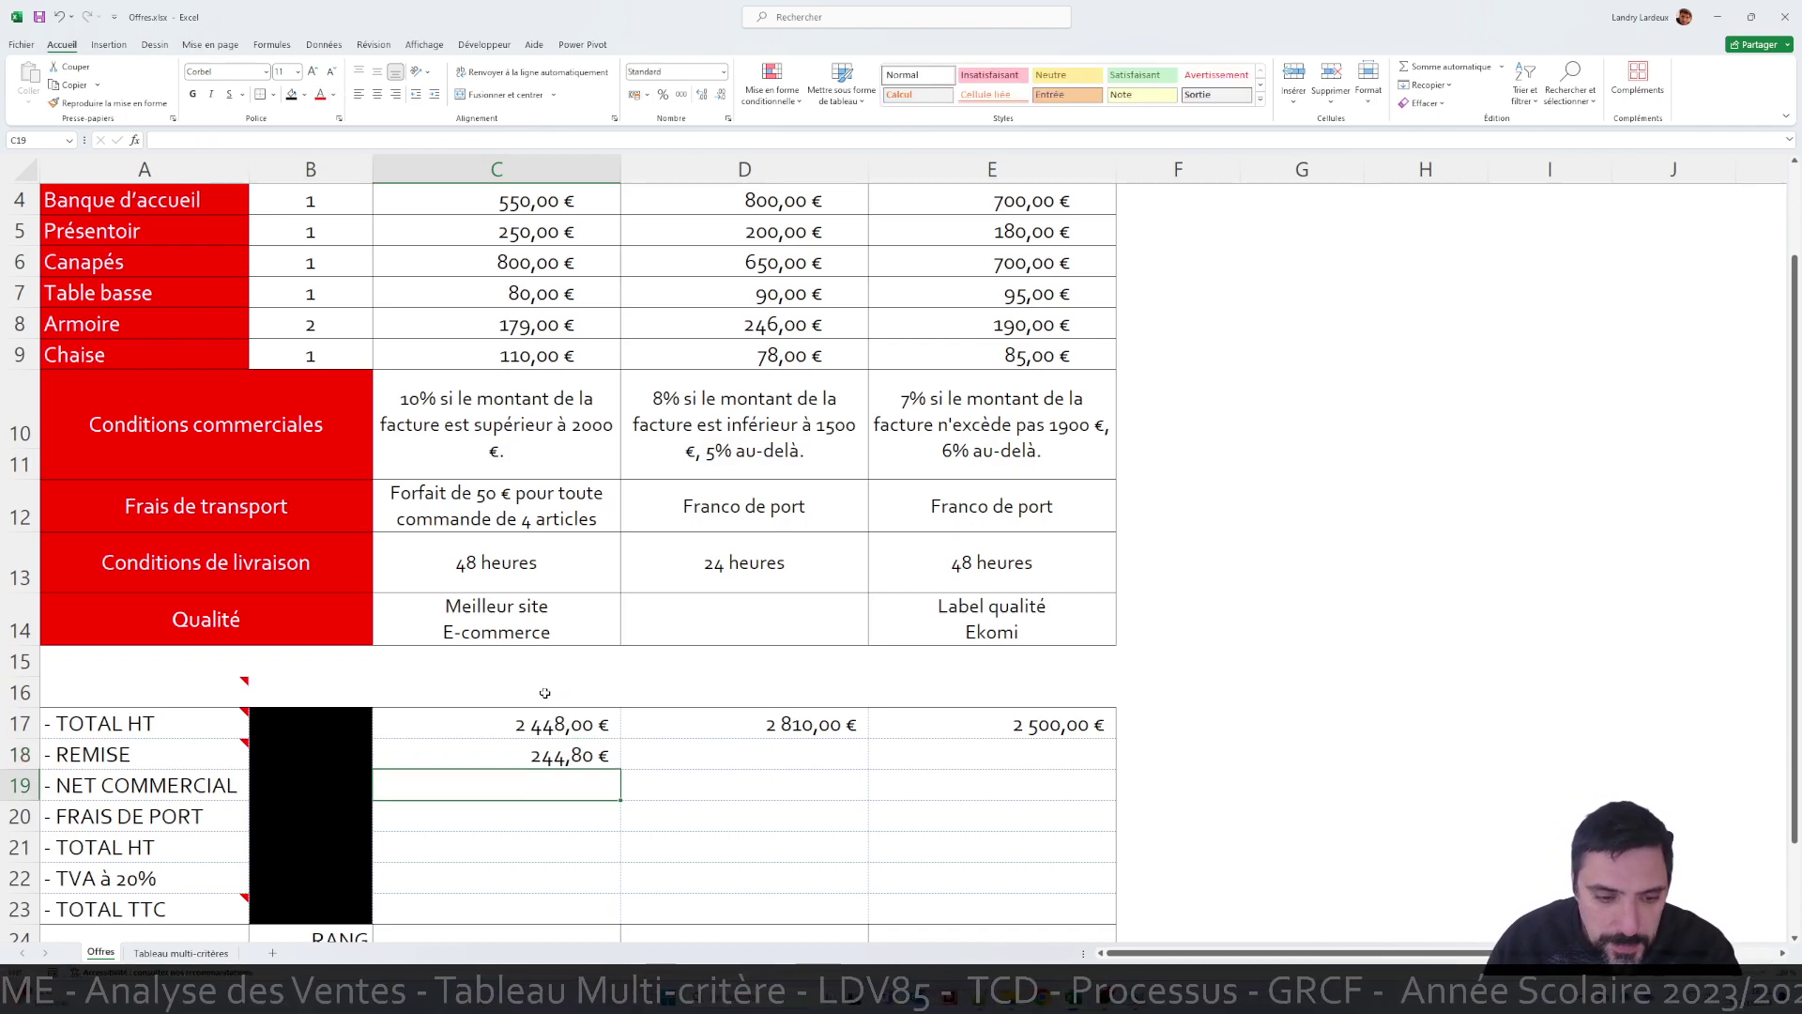
type("=")
left_click(525, 725)
type("-")
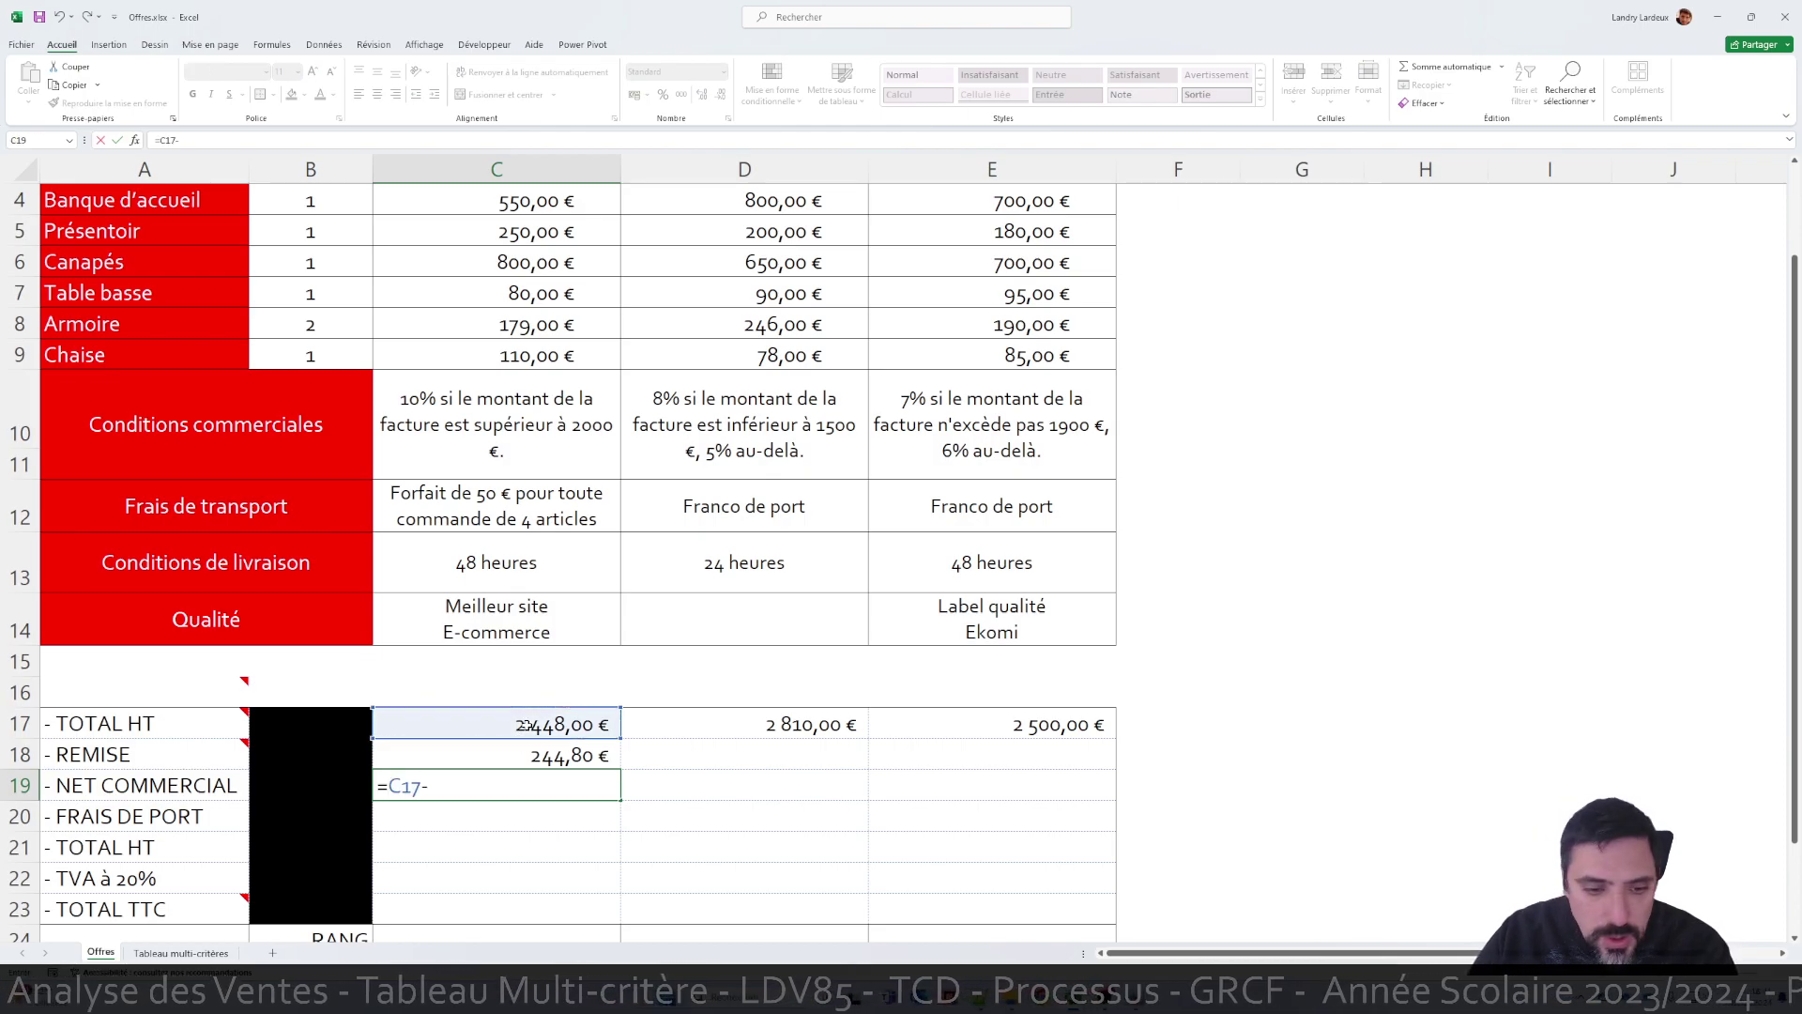
left_click(524, 756)
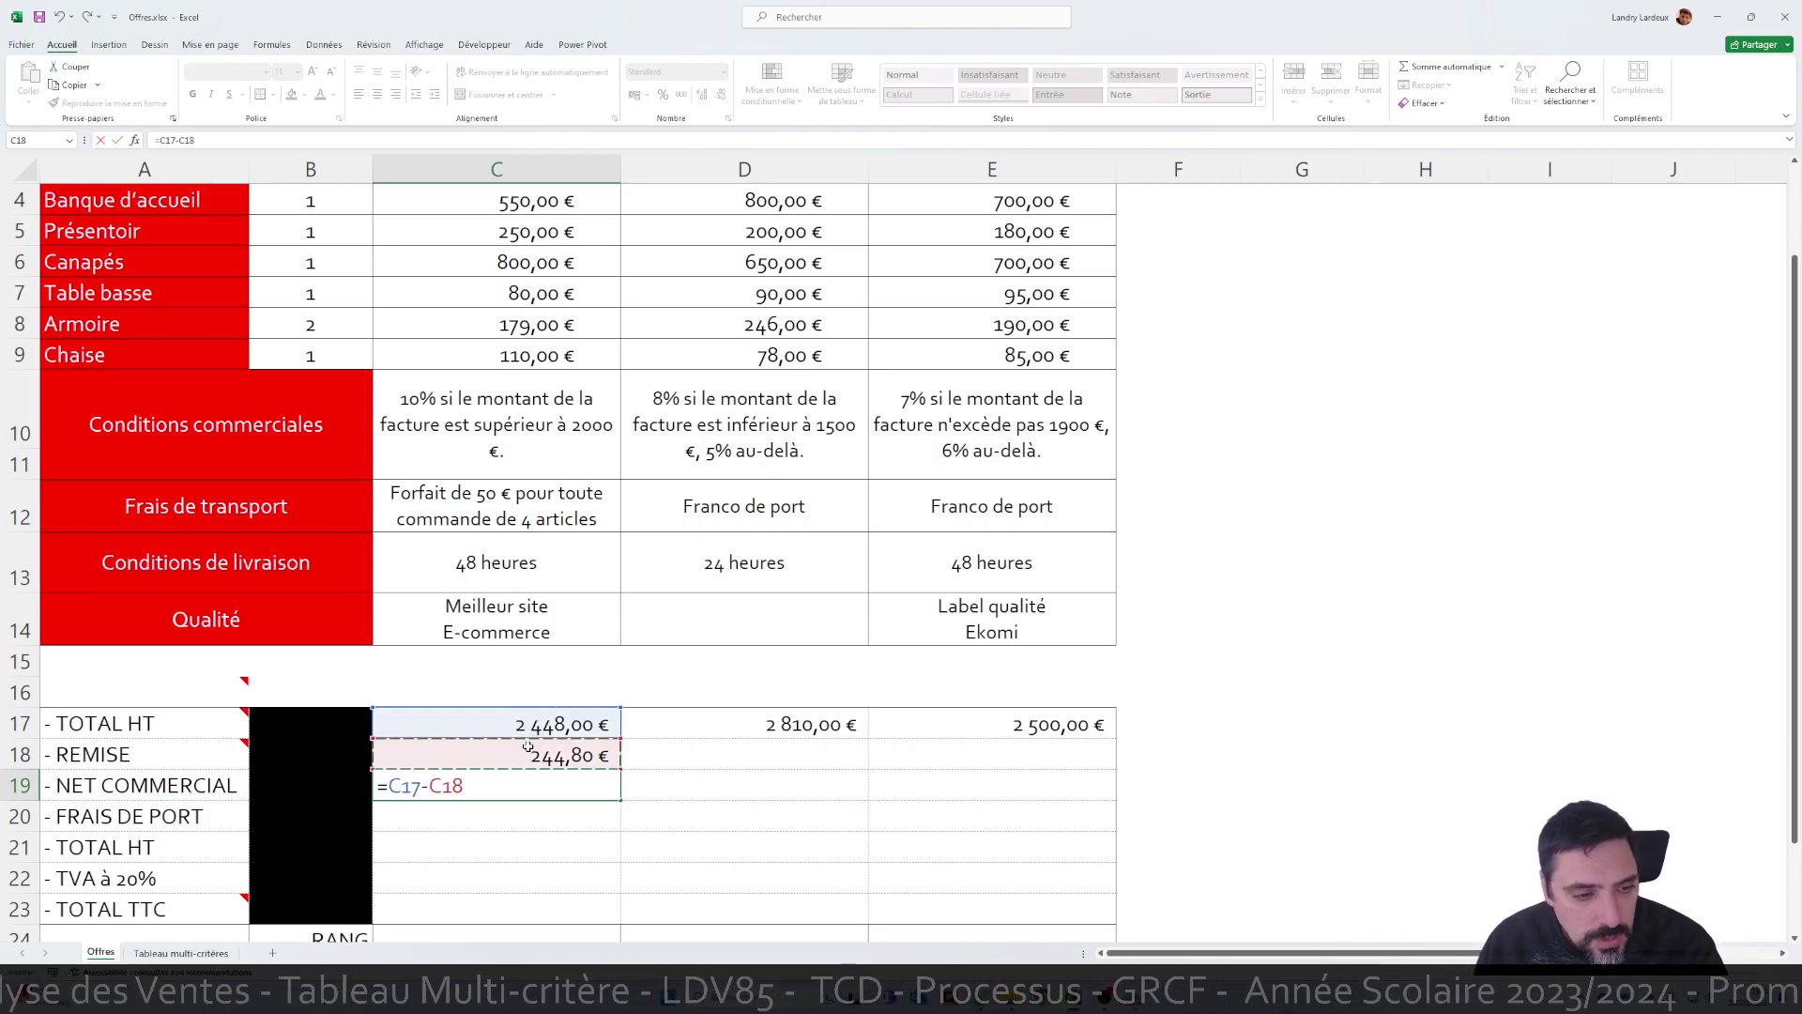
key("Return")
Apply the euro accounting format to the whole calculation range C17:E23
scroll(541, 782, "down", 1)
left_click_drag(942, 817, 535, 631)
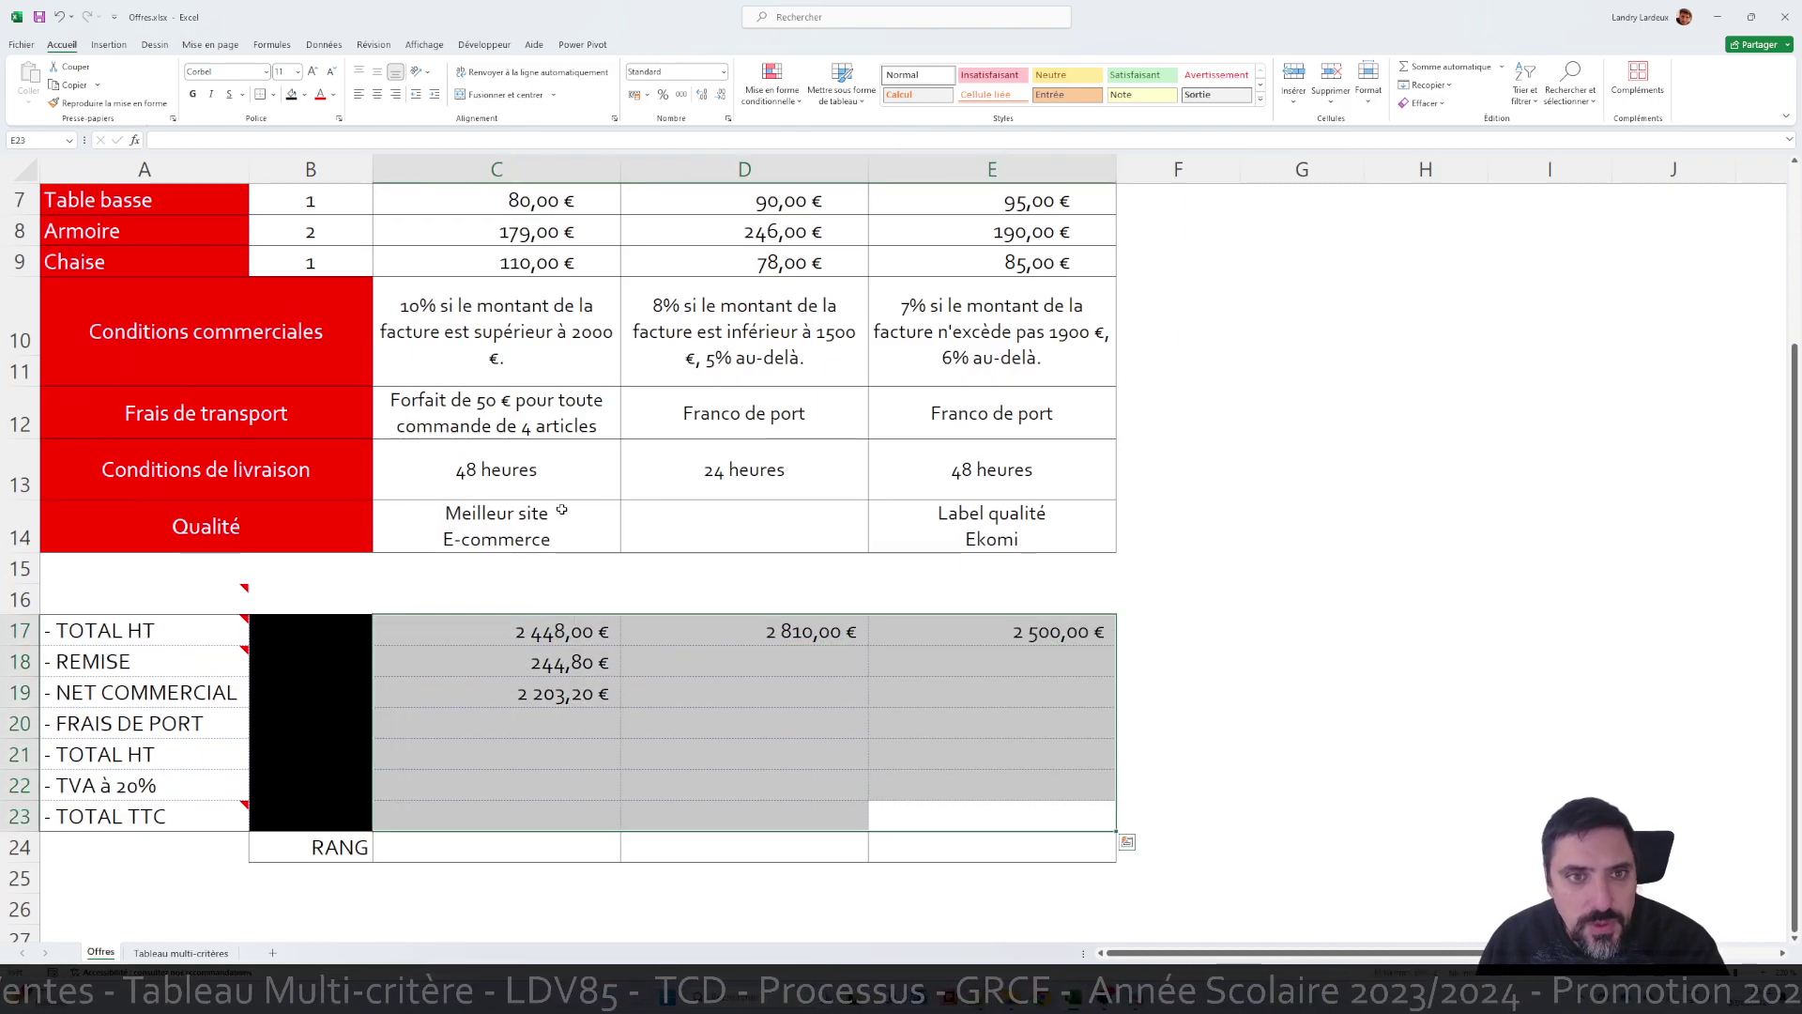
left_click(635, 95)
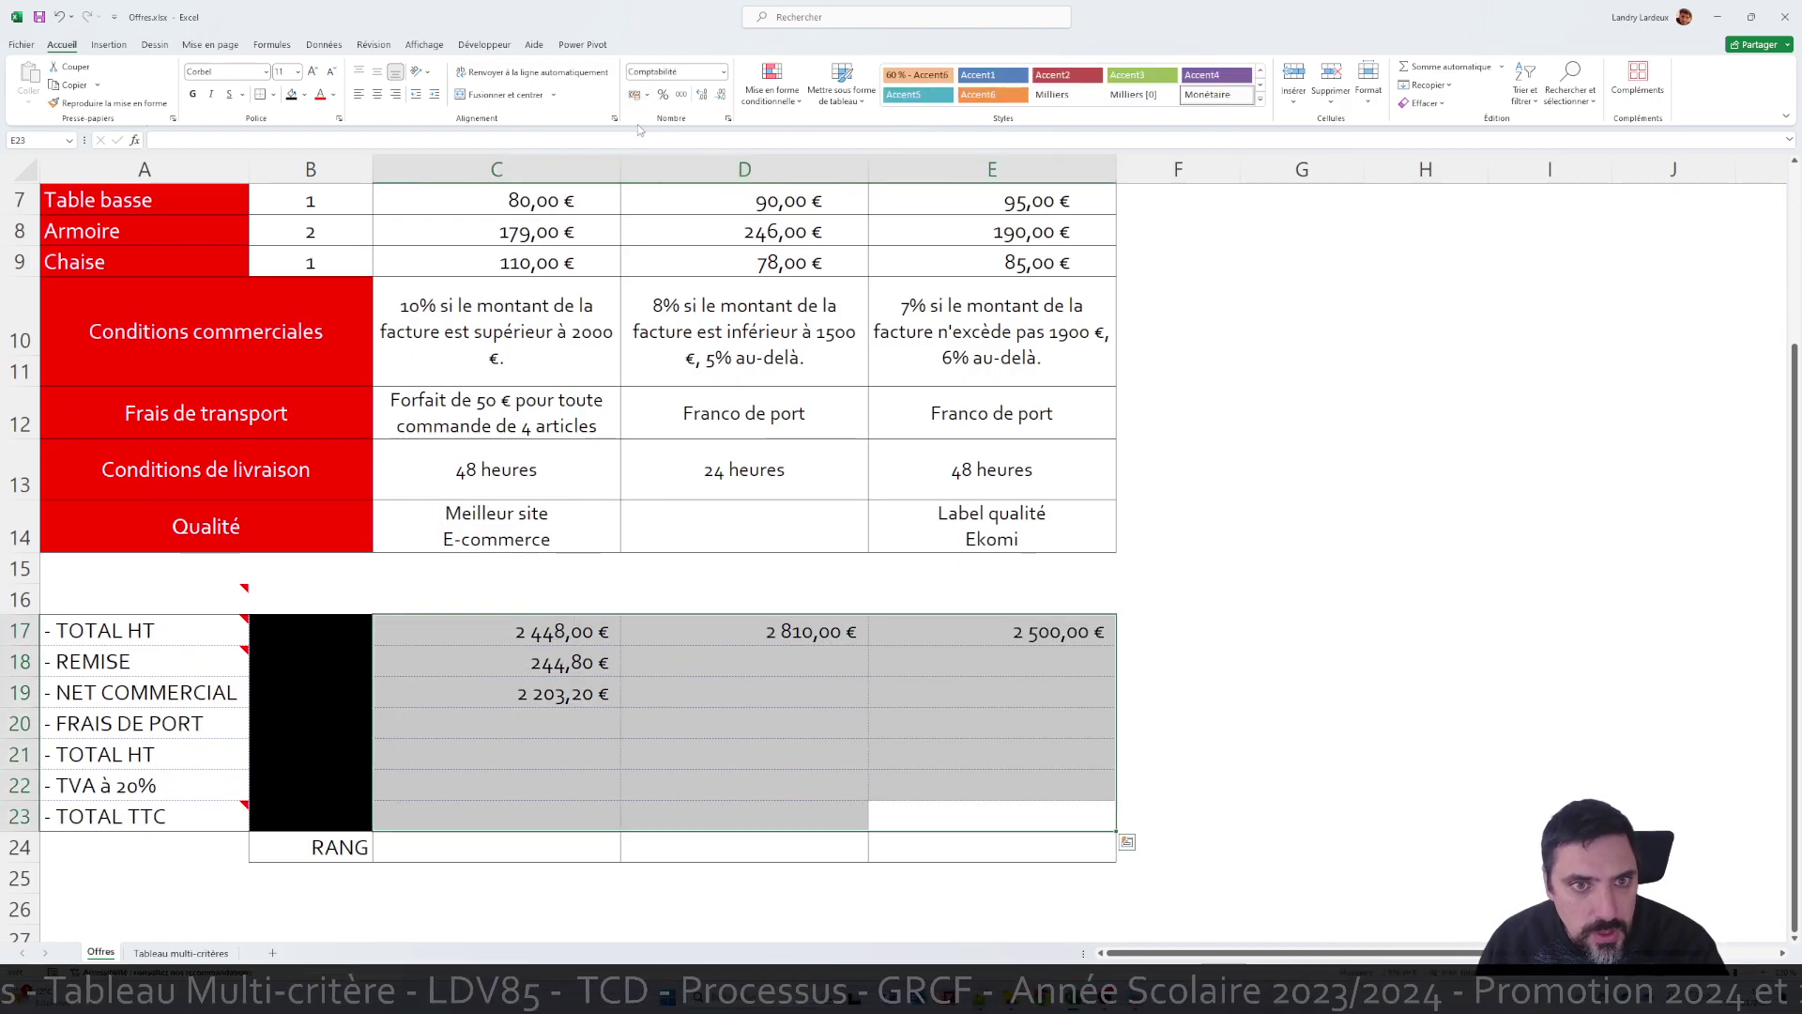
Calculate VikingDirect's second TOTAL HT in C21 by adding NET COMMERCIAL C19 and FRAIS DE PORT C20
left_click(513, 697)
left_click(503, 727)
left_click(504, 751)
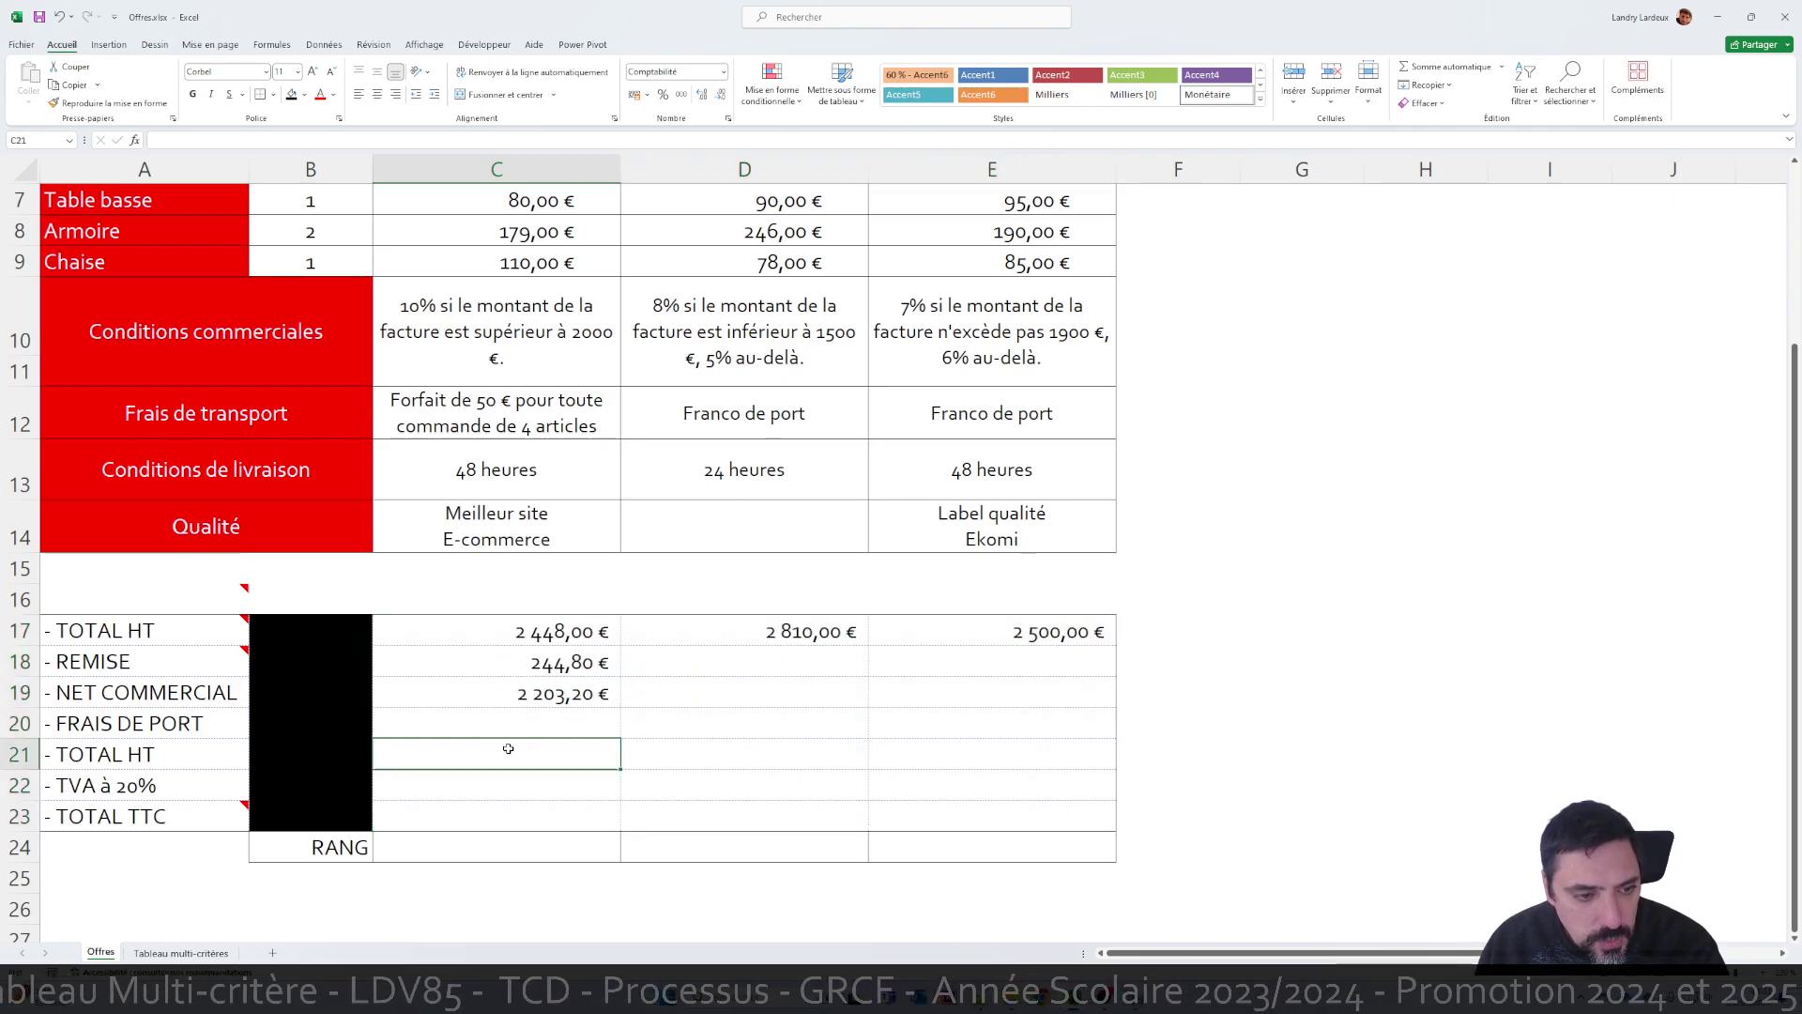
type("=")
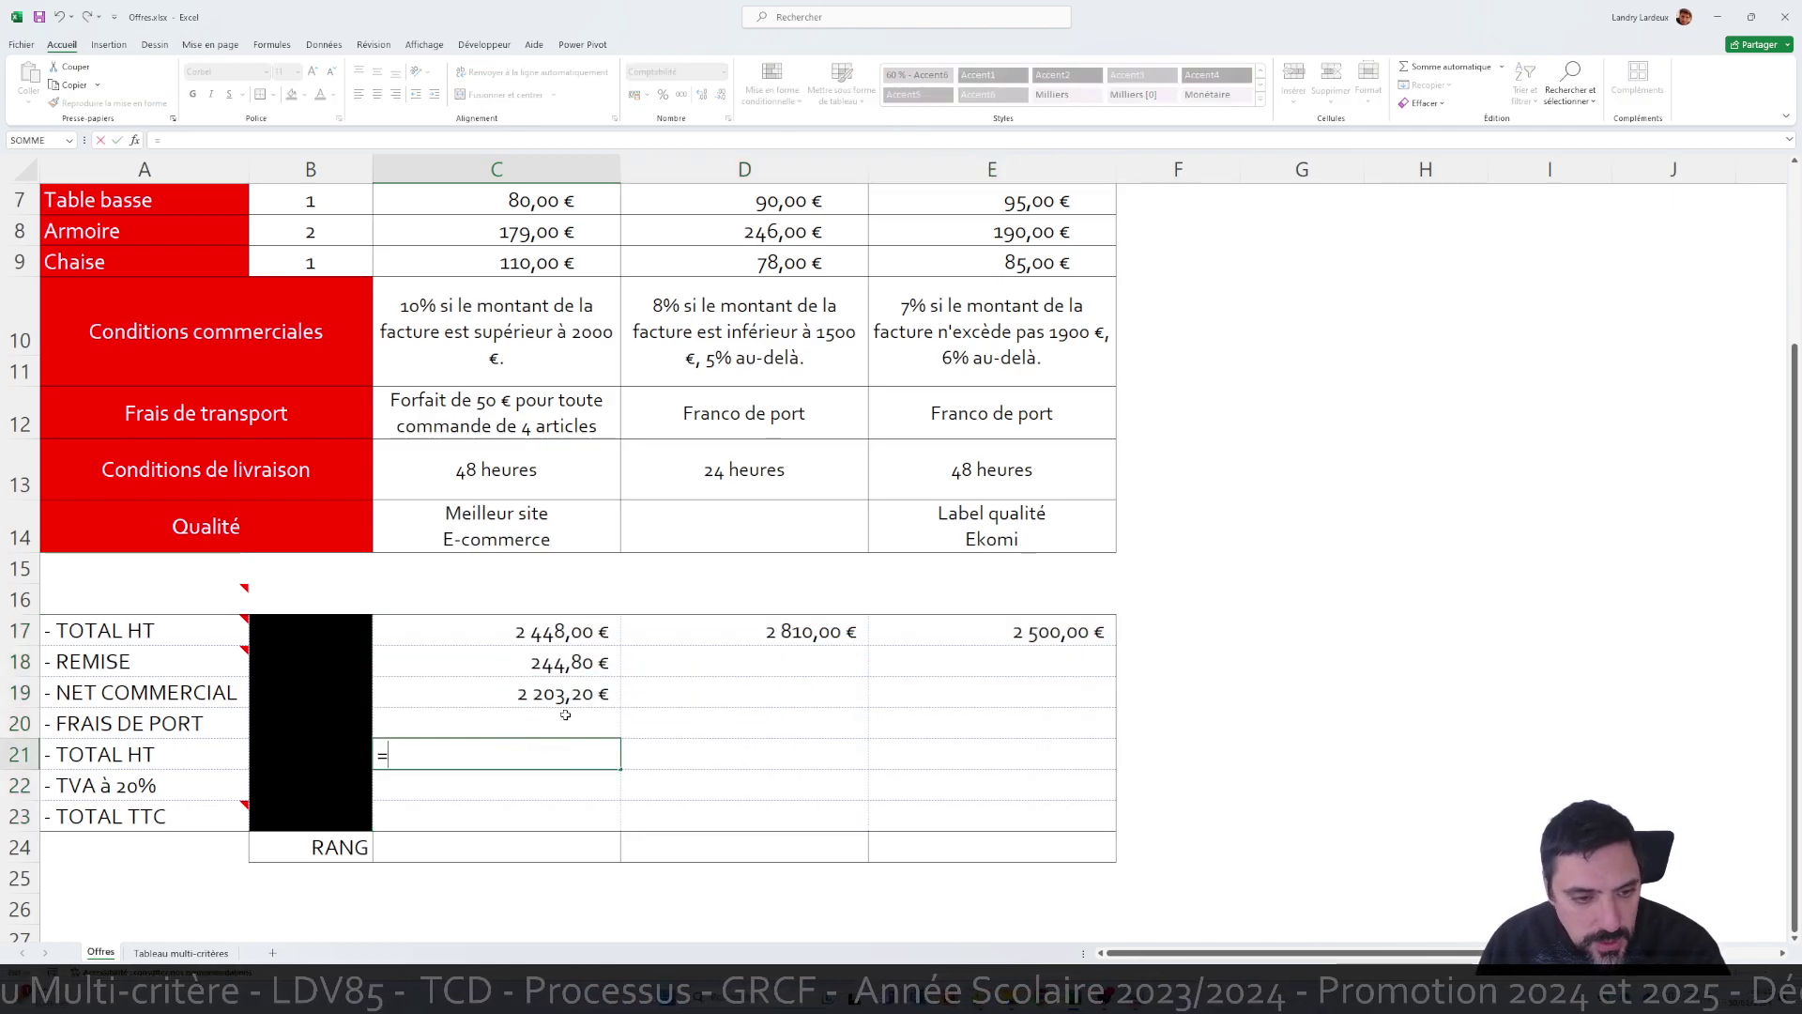
left_click(534, 704)
type("+")
left_click(578, 718)
key("Return")
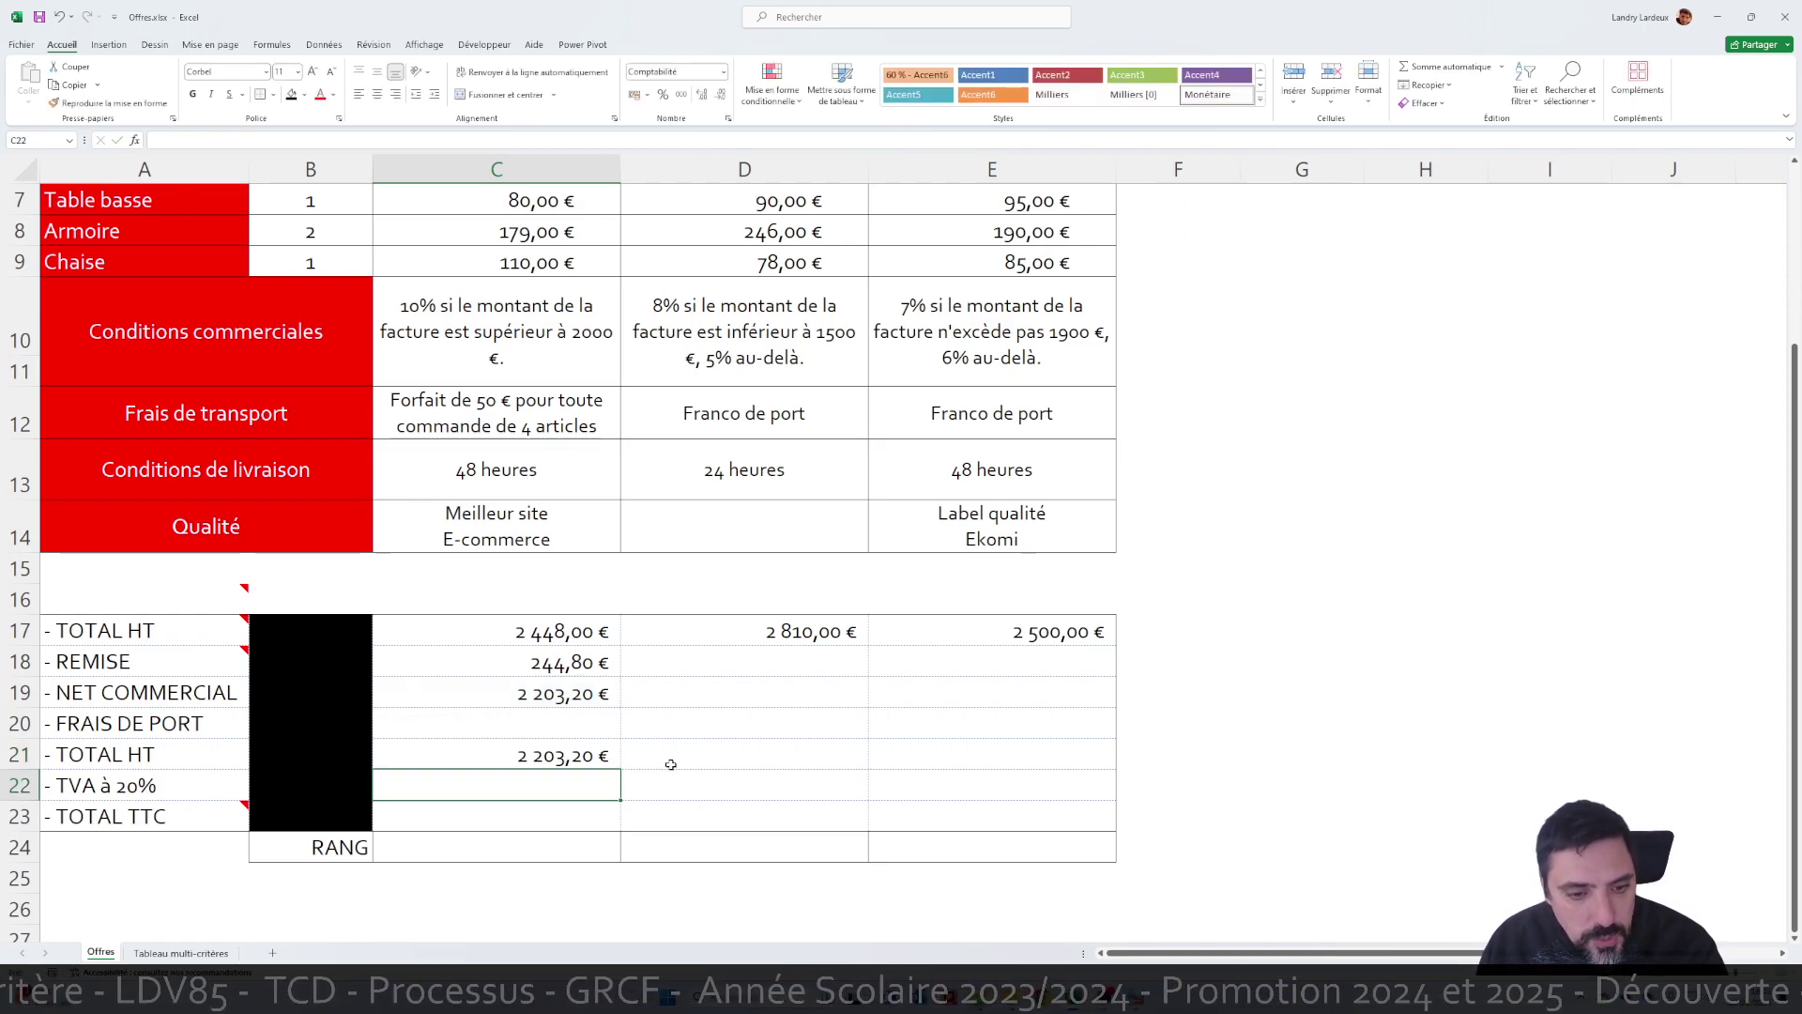
Calculate VikingDirect's TVA in C22 as =C21*20%
type("=")
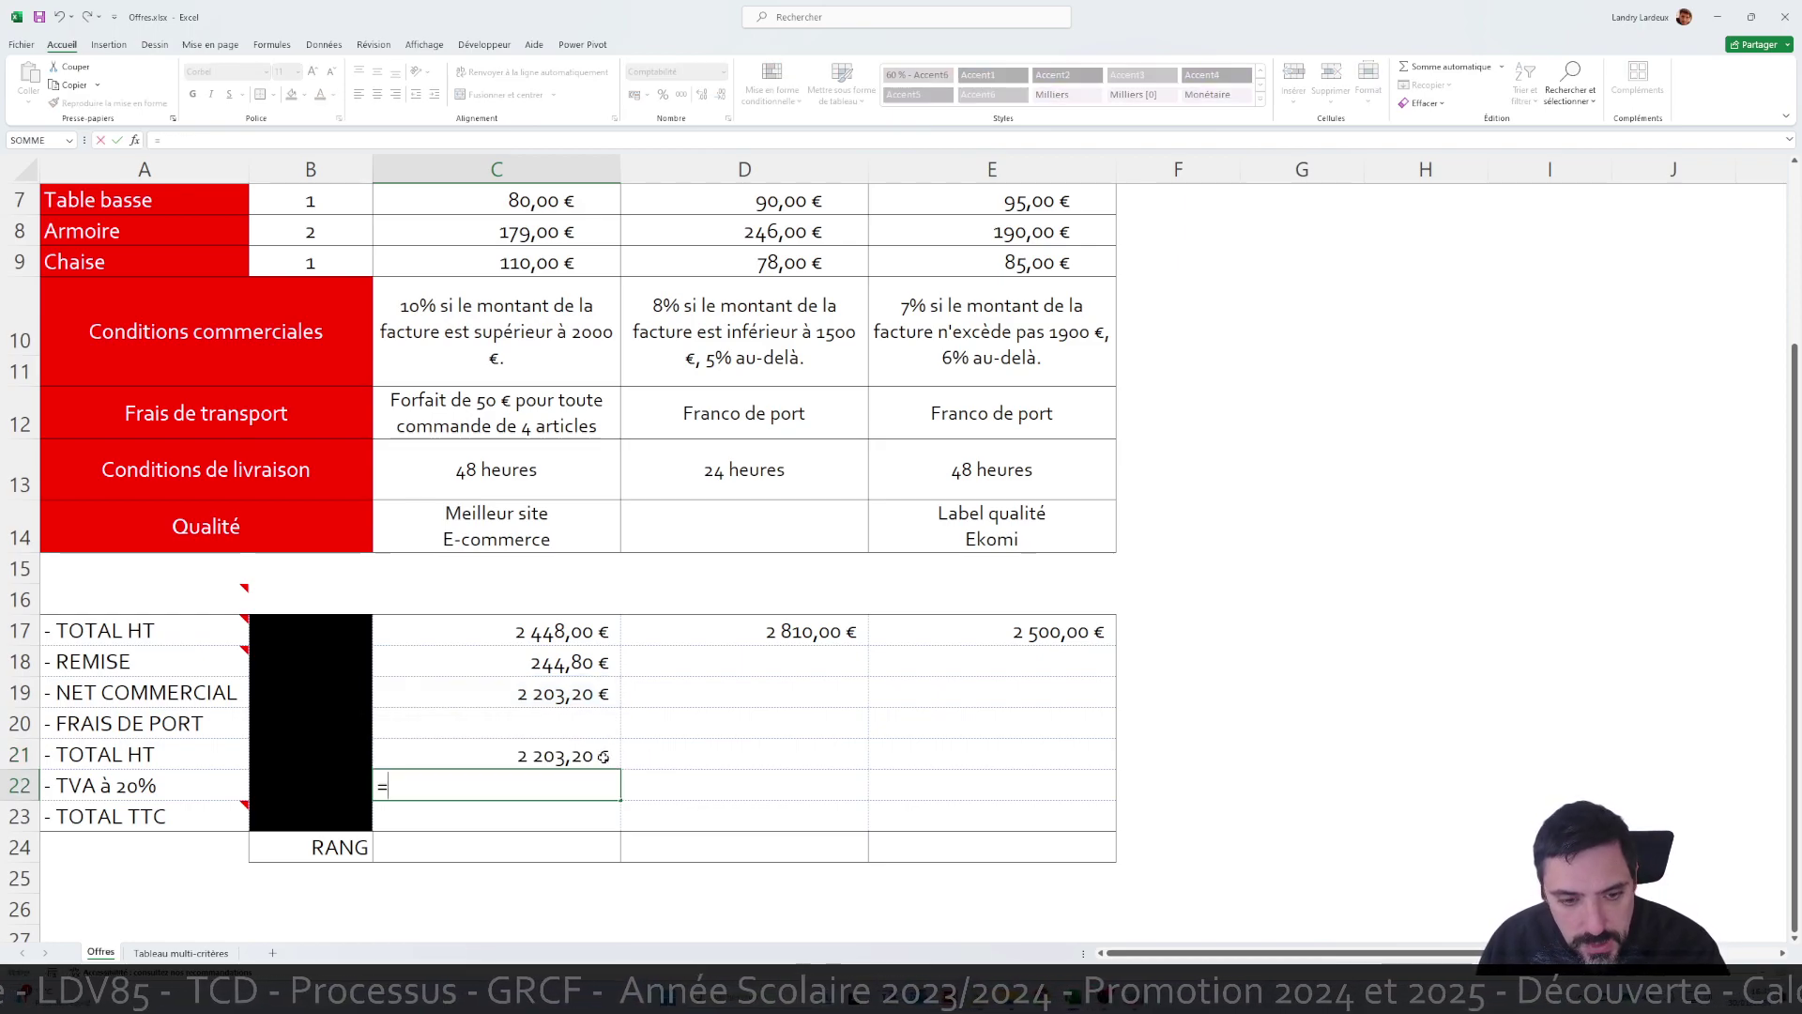
left_click(582, 756)
type("*")
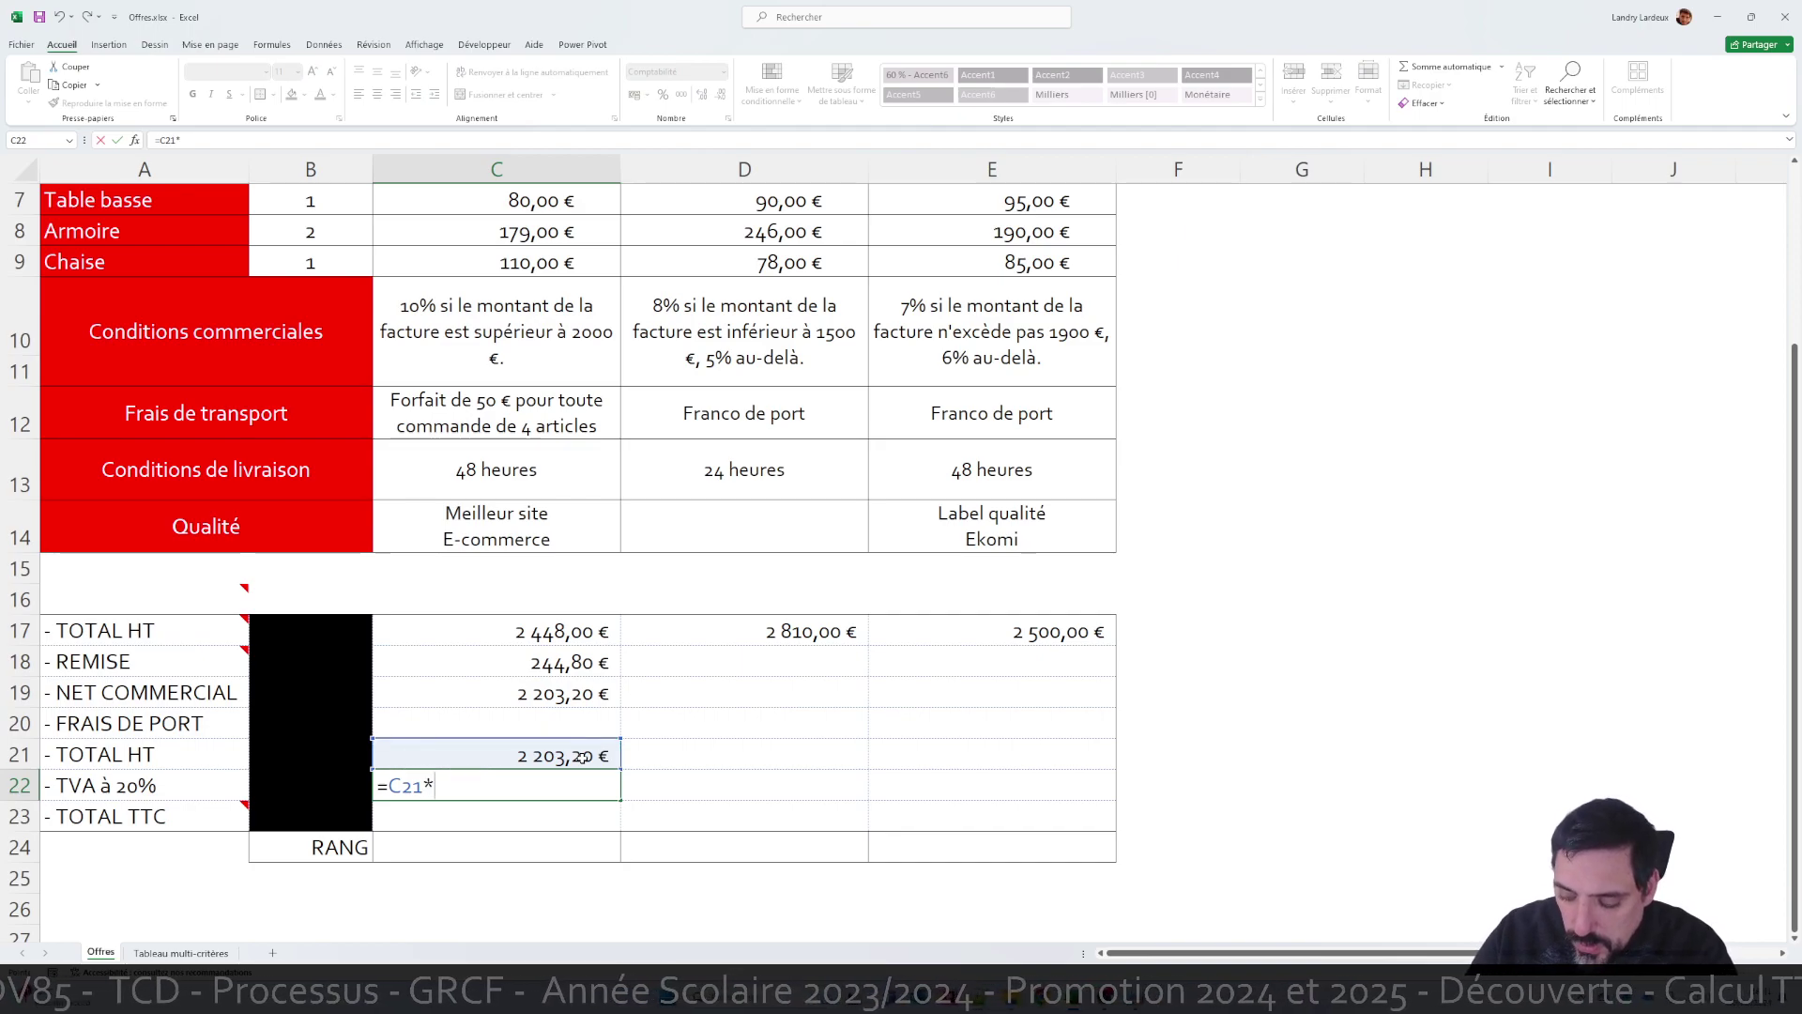
type("20%")
key("Return")
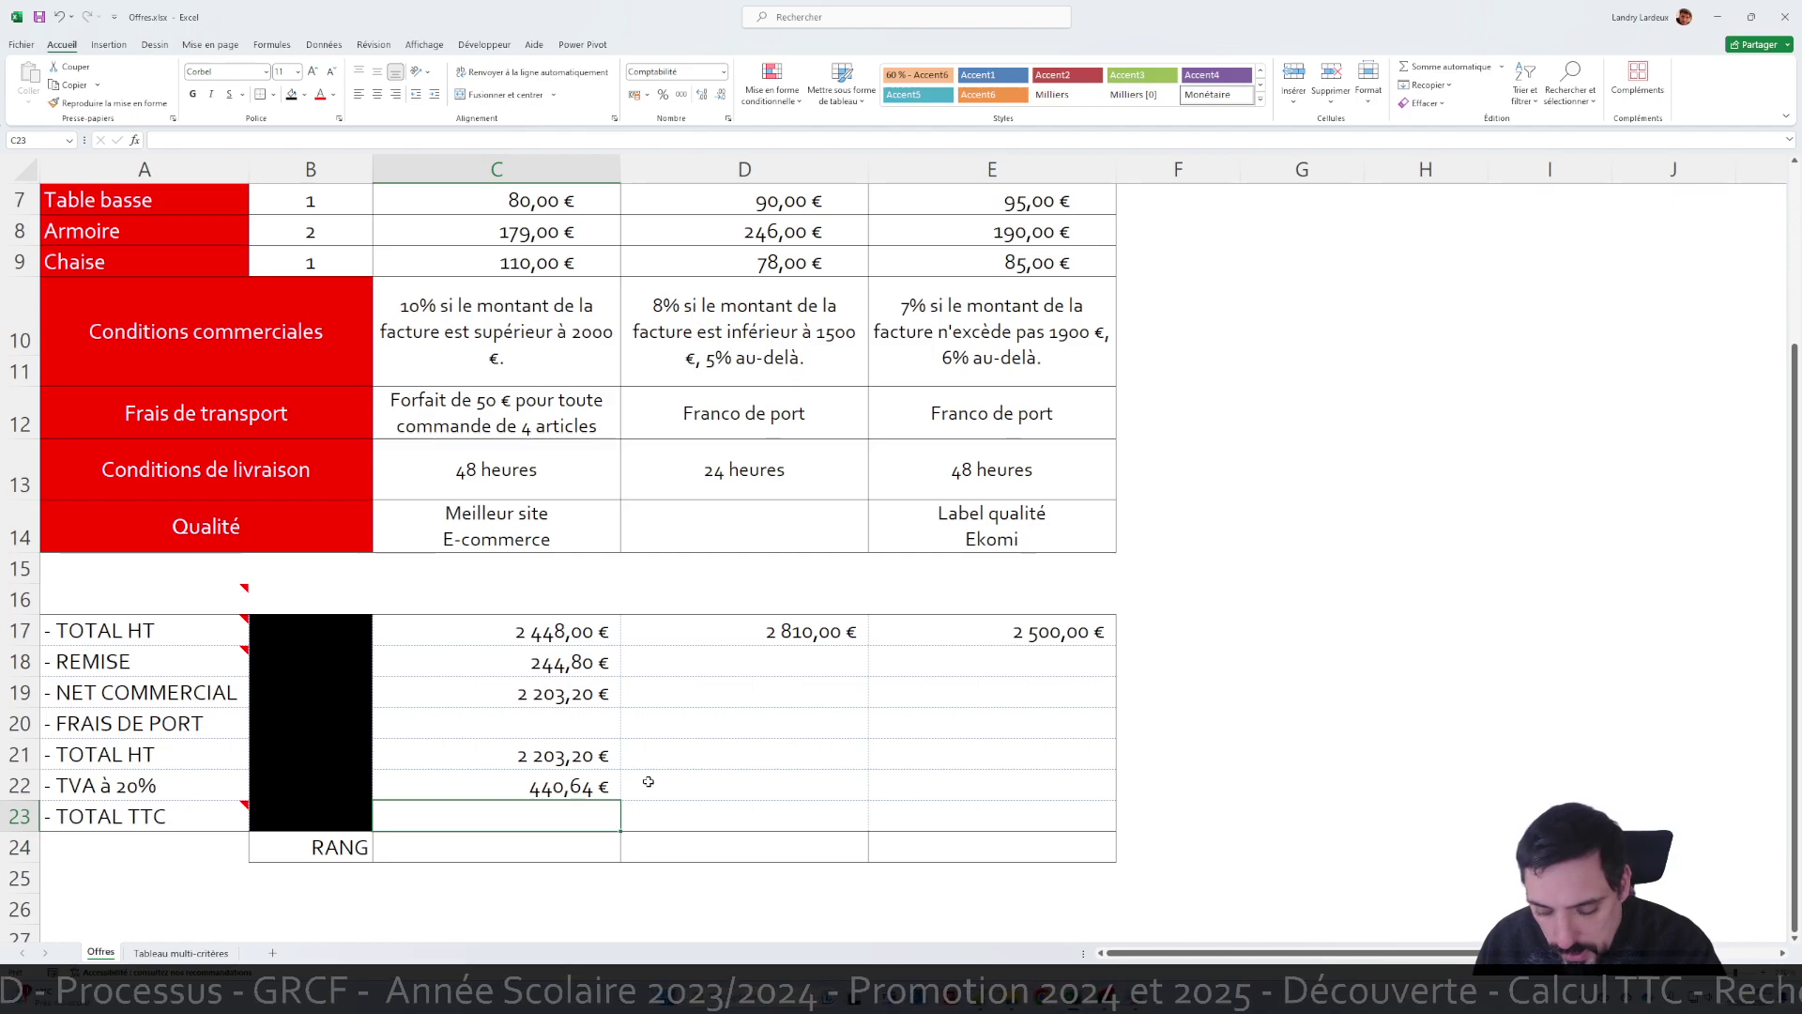
Calculate VikingDirect's TOTAL TTC in C23 by adding TOTAL HT C21 and TVA C22
type("=")
left_click(600, 763)
type("+")
left_click(589, 792)
key("Return")
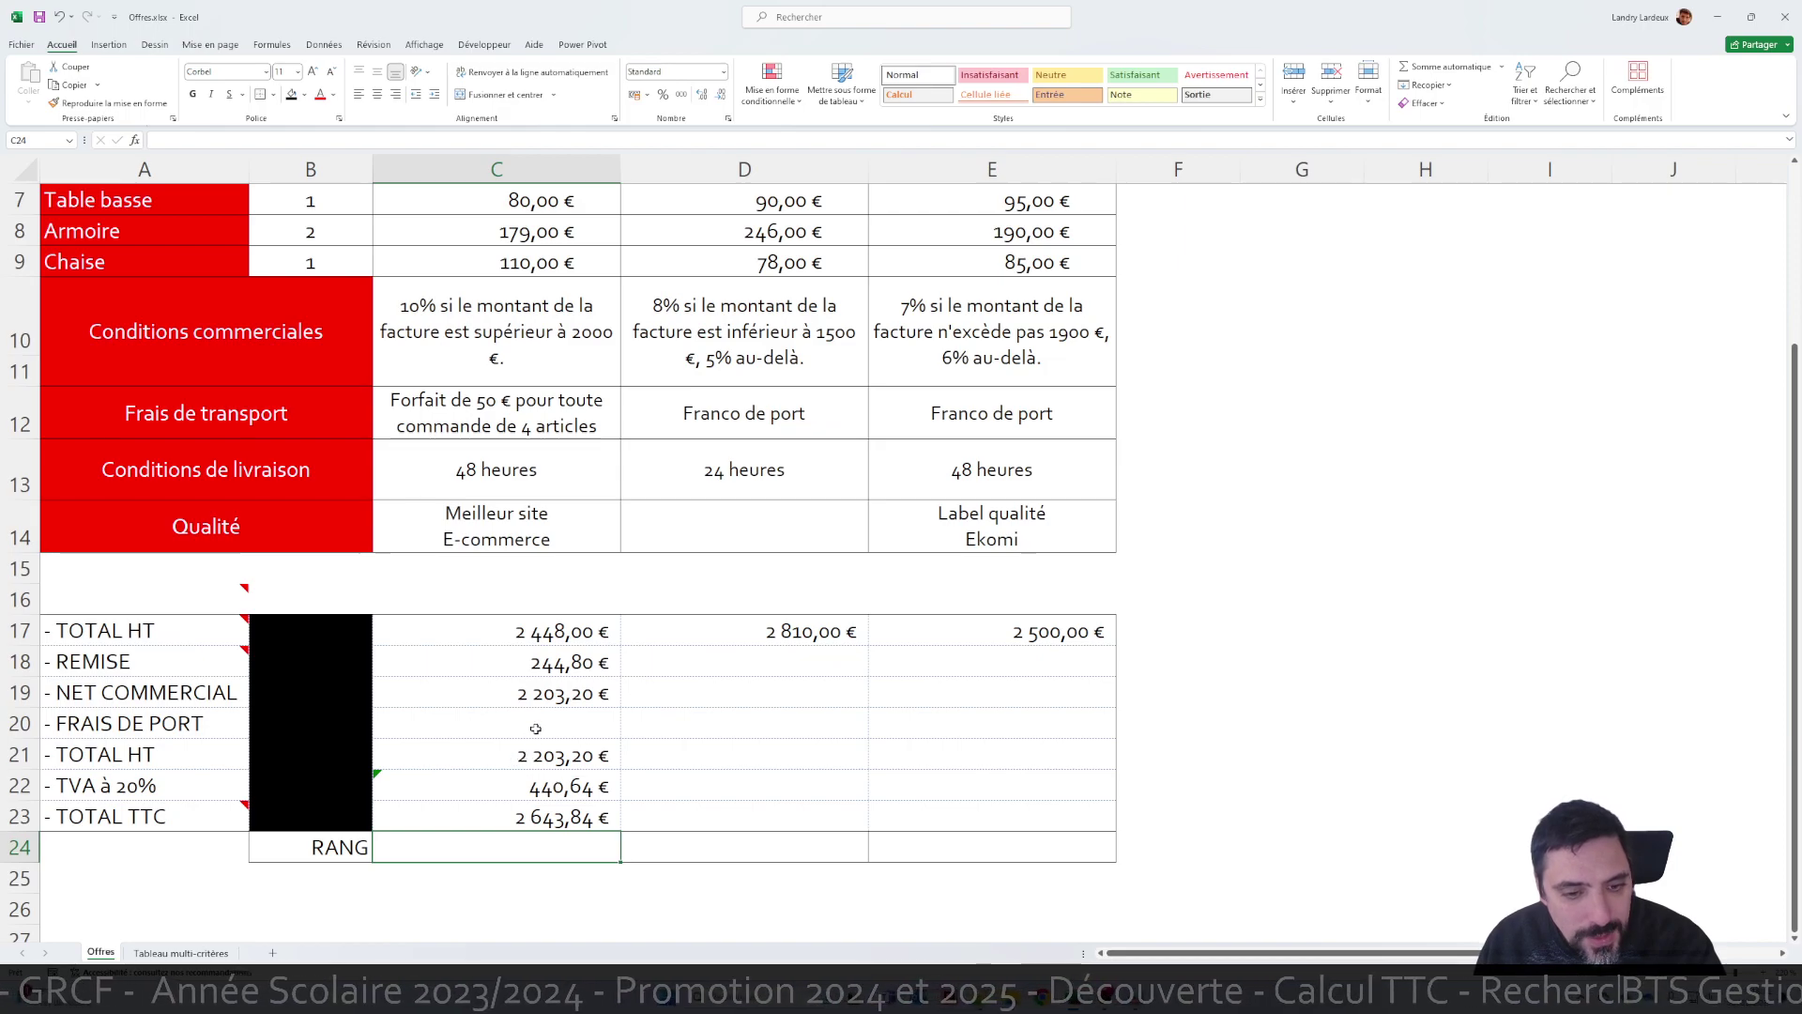
Copy VikingDirect's formulas from C18:C23 across to the OfficeDépôt and Certeo columns D and E
left_click_drag(523, 762, 1079, 832)
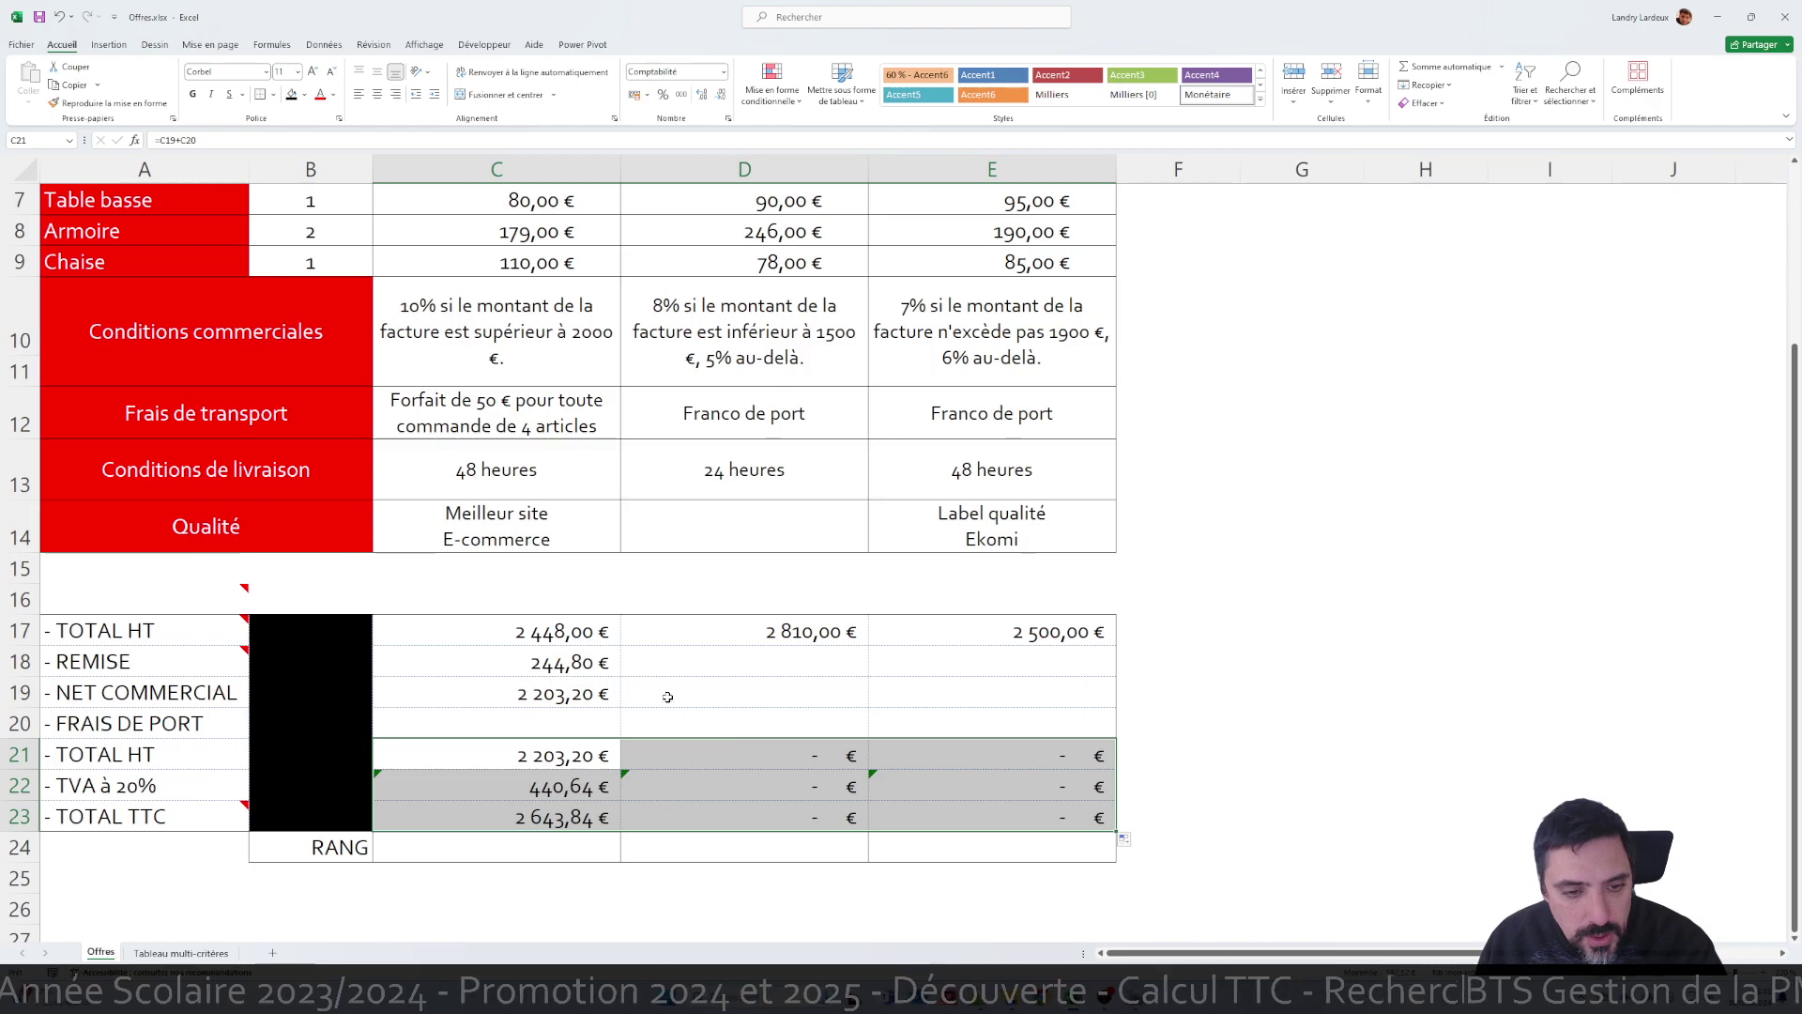
left_click_drag(548, 664, 1025, 714)
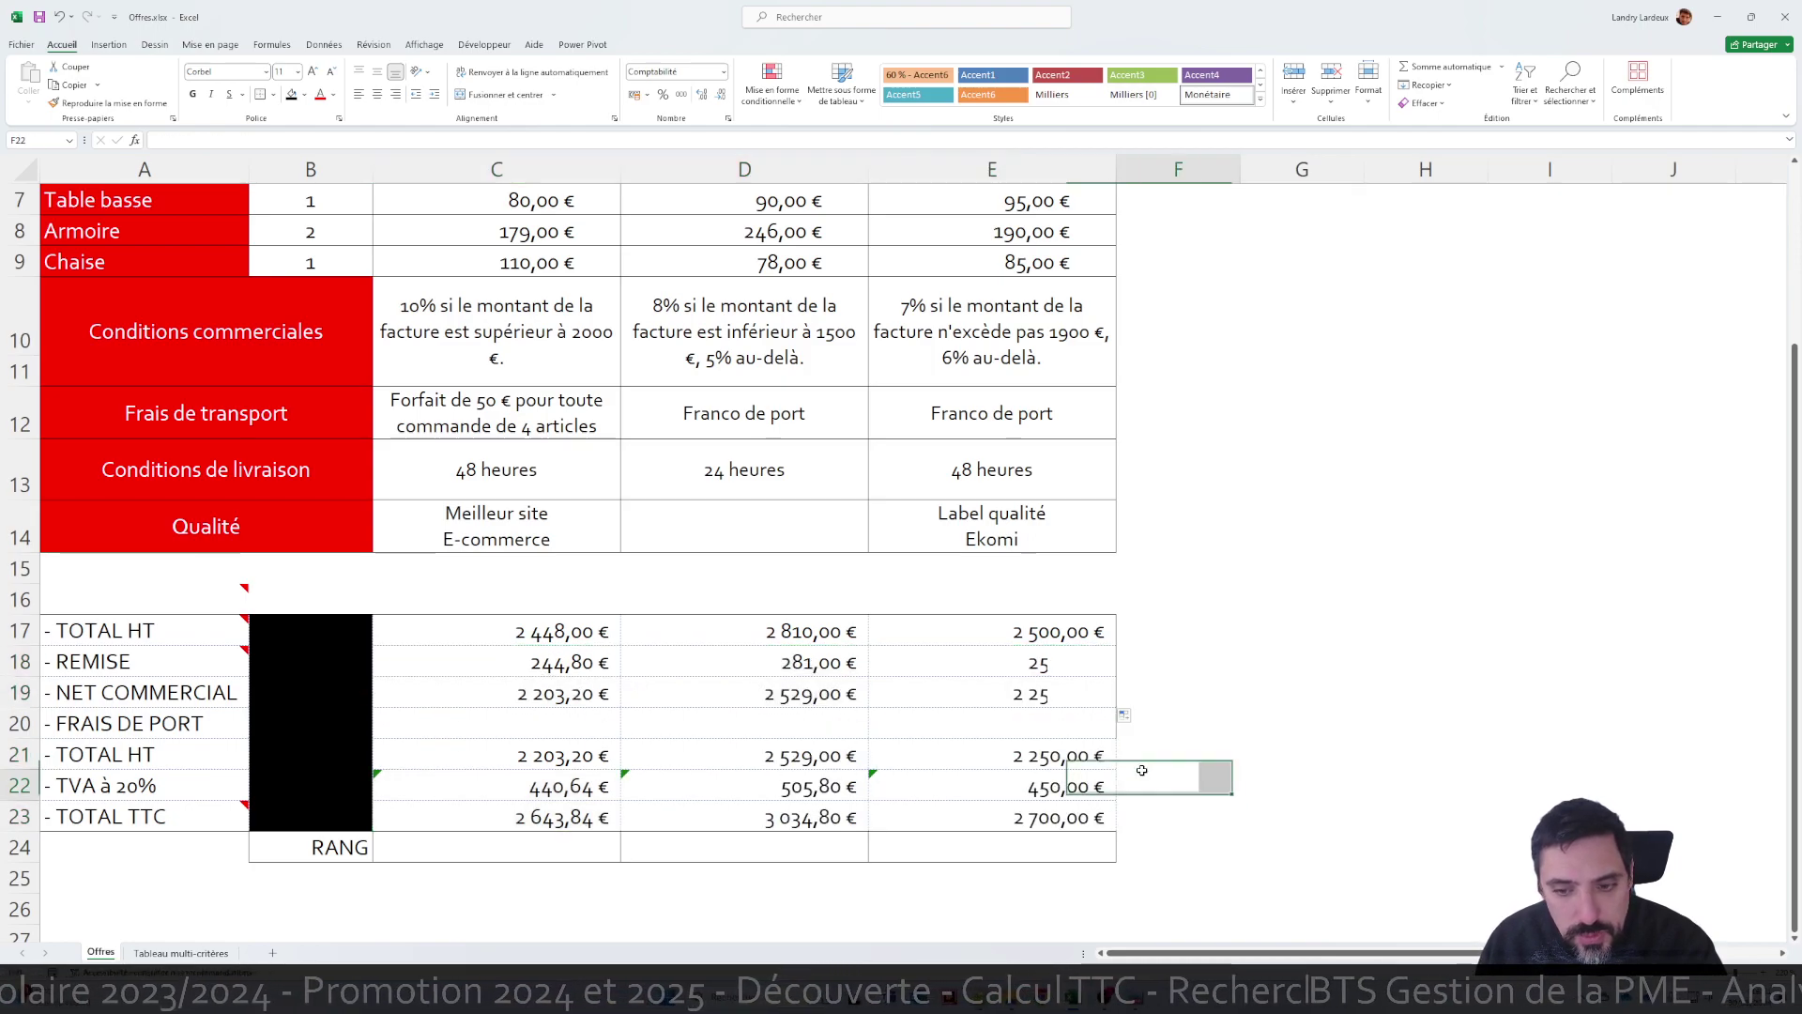
left_click(1173, 786)
left_click_drag(1026, 822, 510, 634)
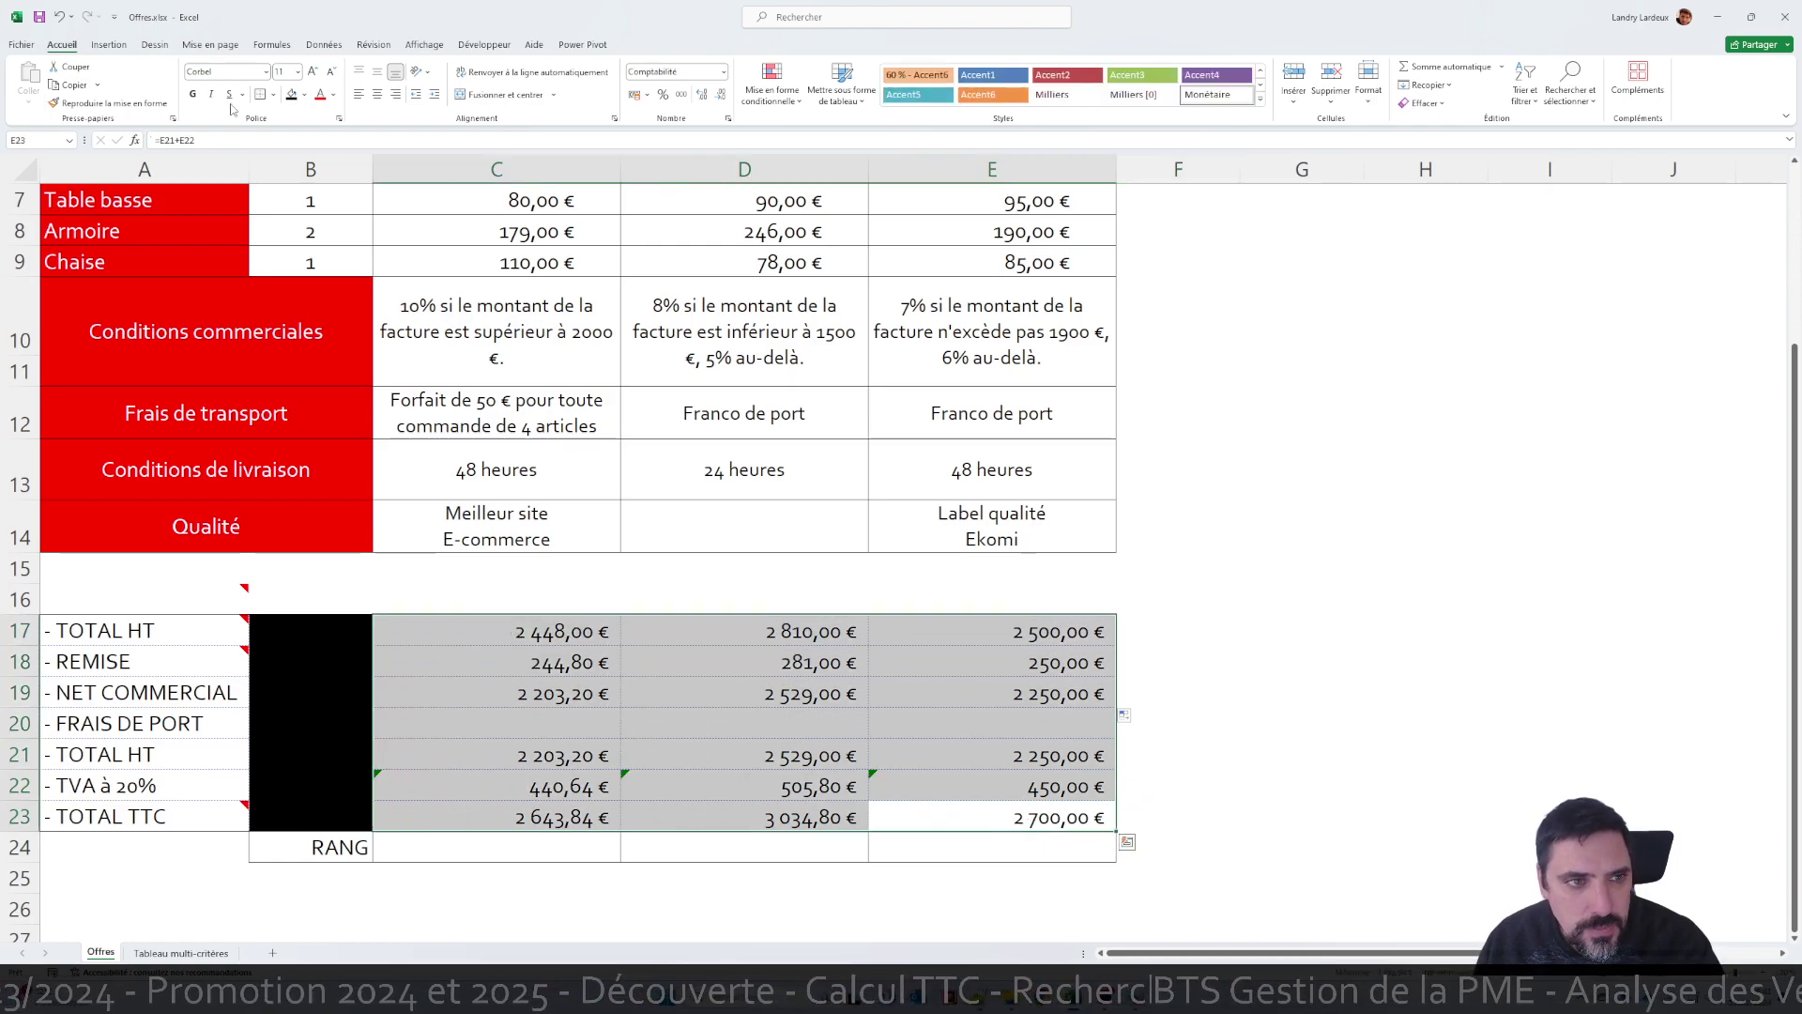
left_click(746, 634)
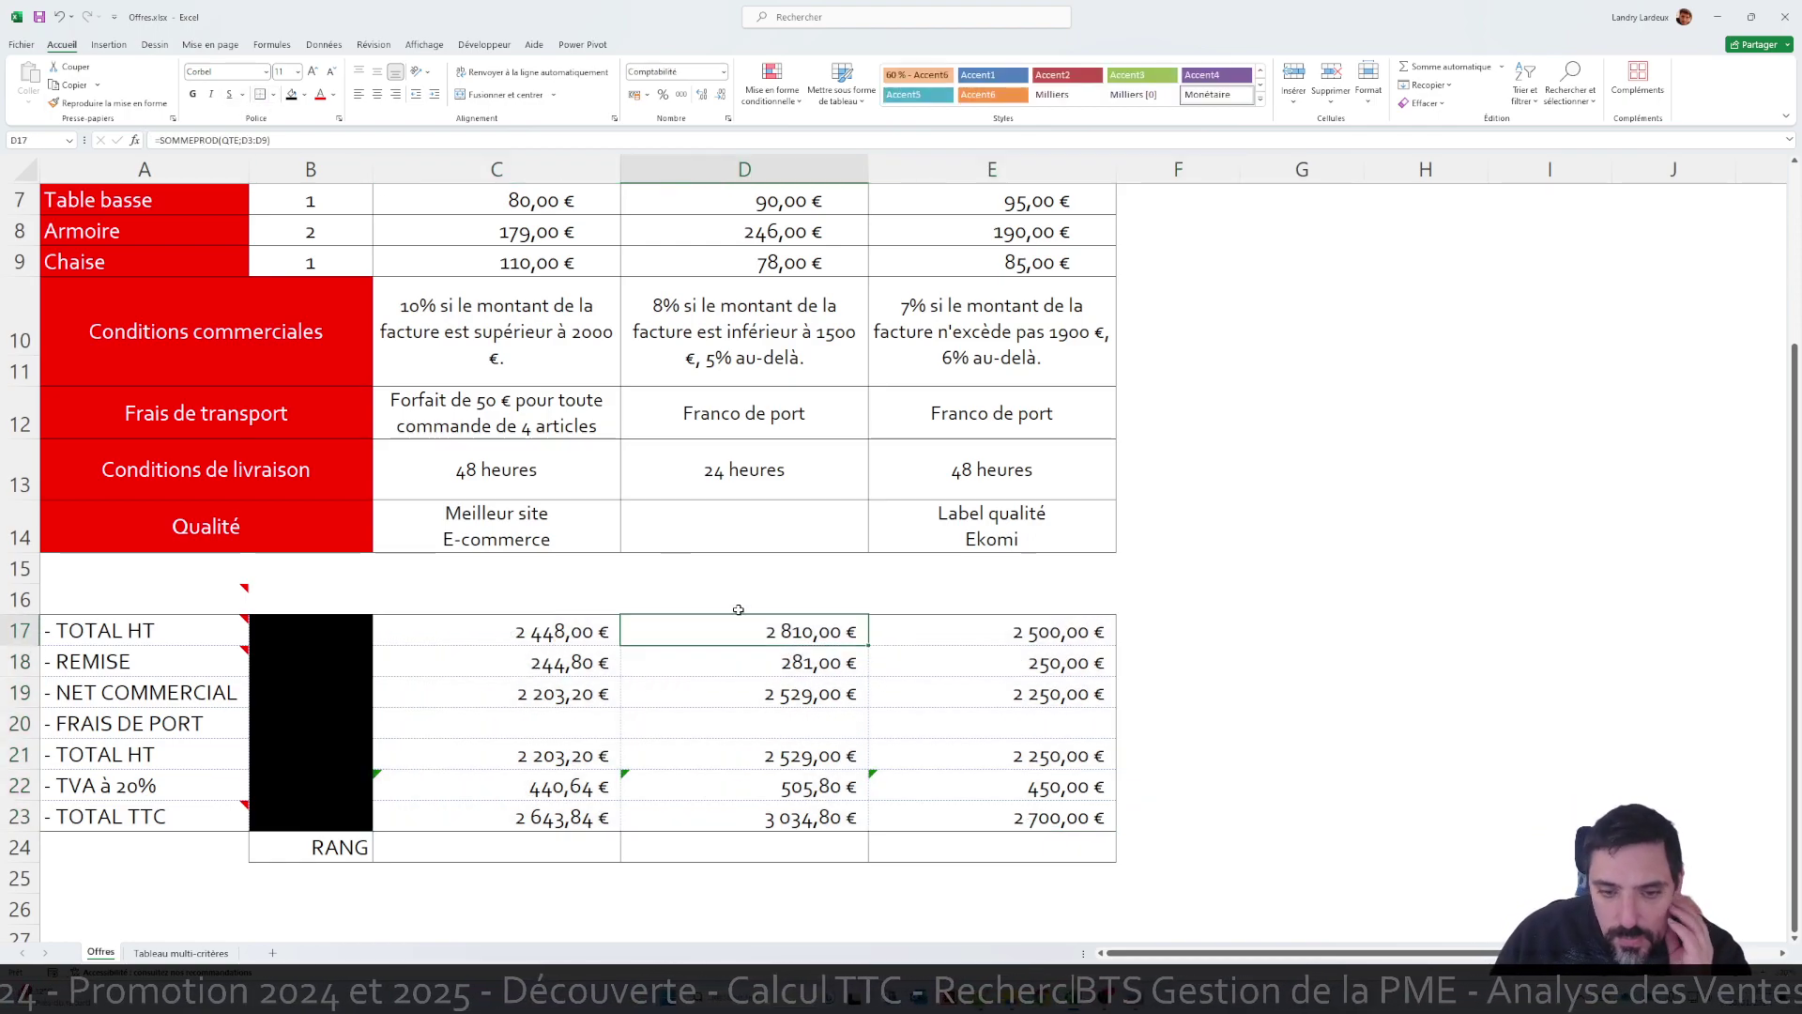
Delete the copied REMISE formulas for OfficeDépôt and Certeo in D18 and E18
left_click(769, 665)
key("Delete")
left_click(981, 663)
key("Delete")
Examine VikingDirect's transport conditions and the ordered quantities to work out the FRAIS DE PORT rule for C20
left_click(513, 736)
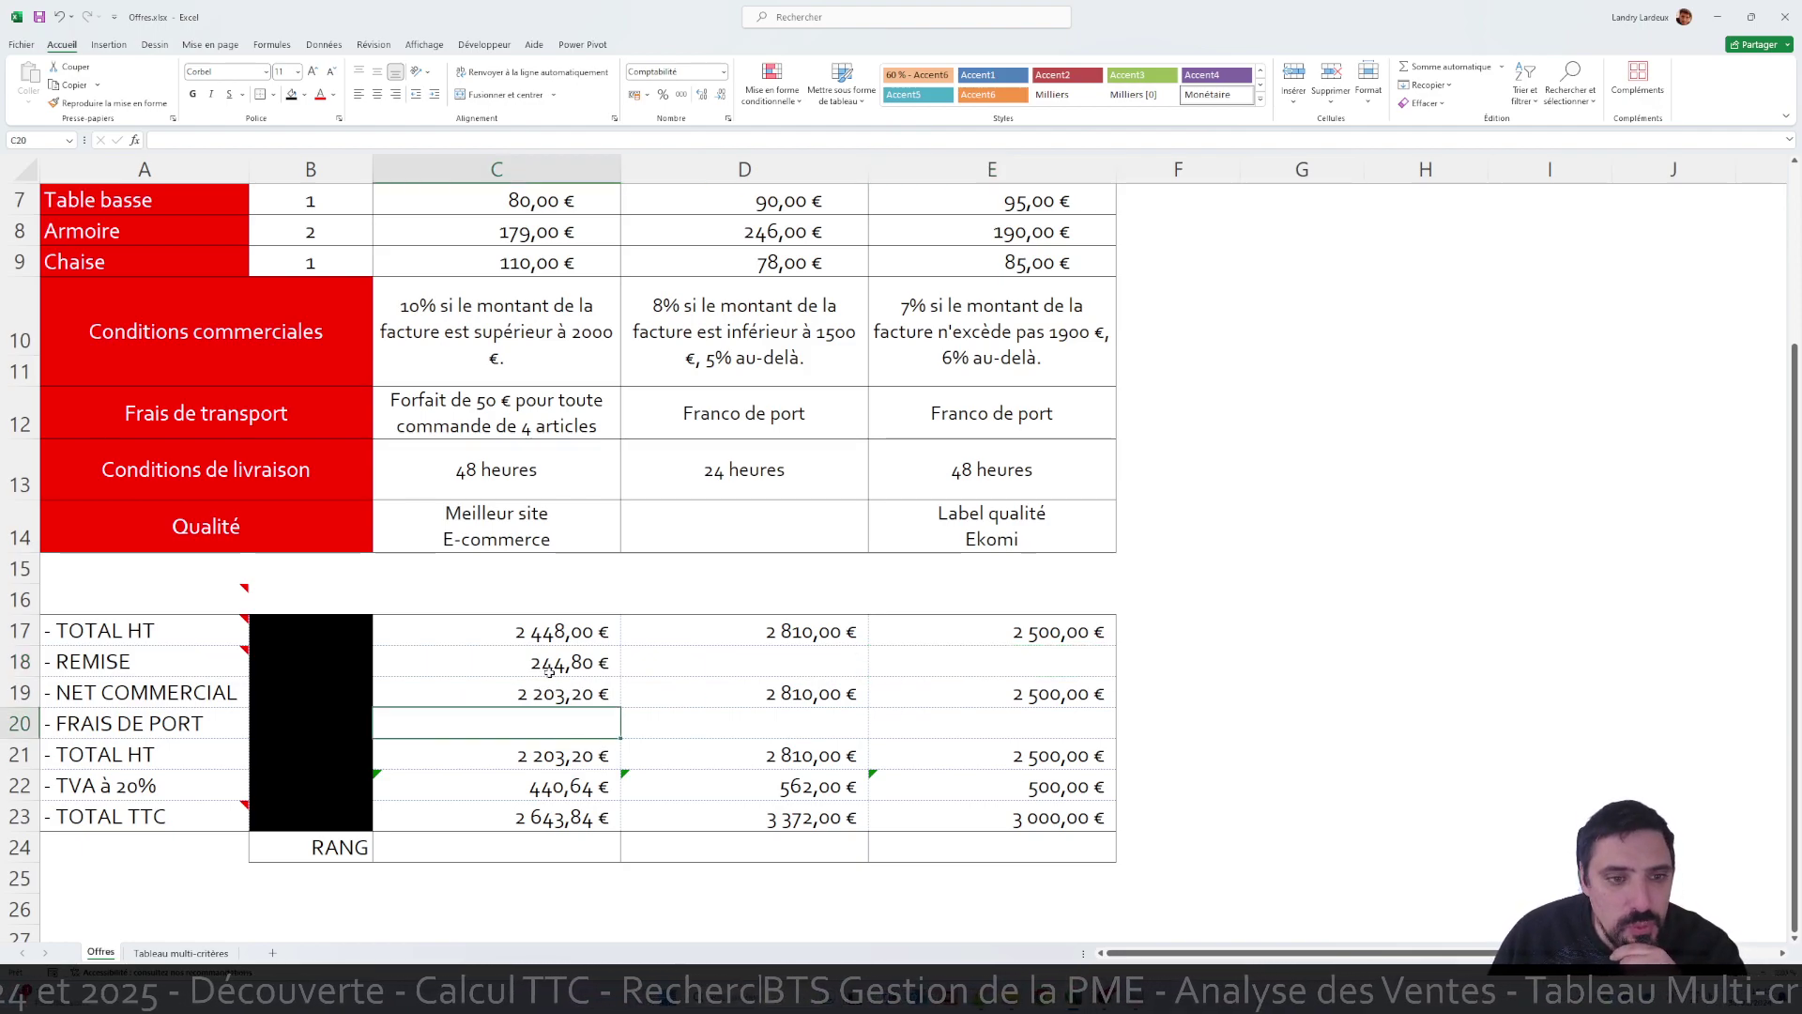
scroll(549, 669, "up", 2)
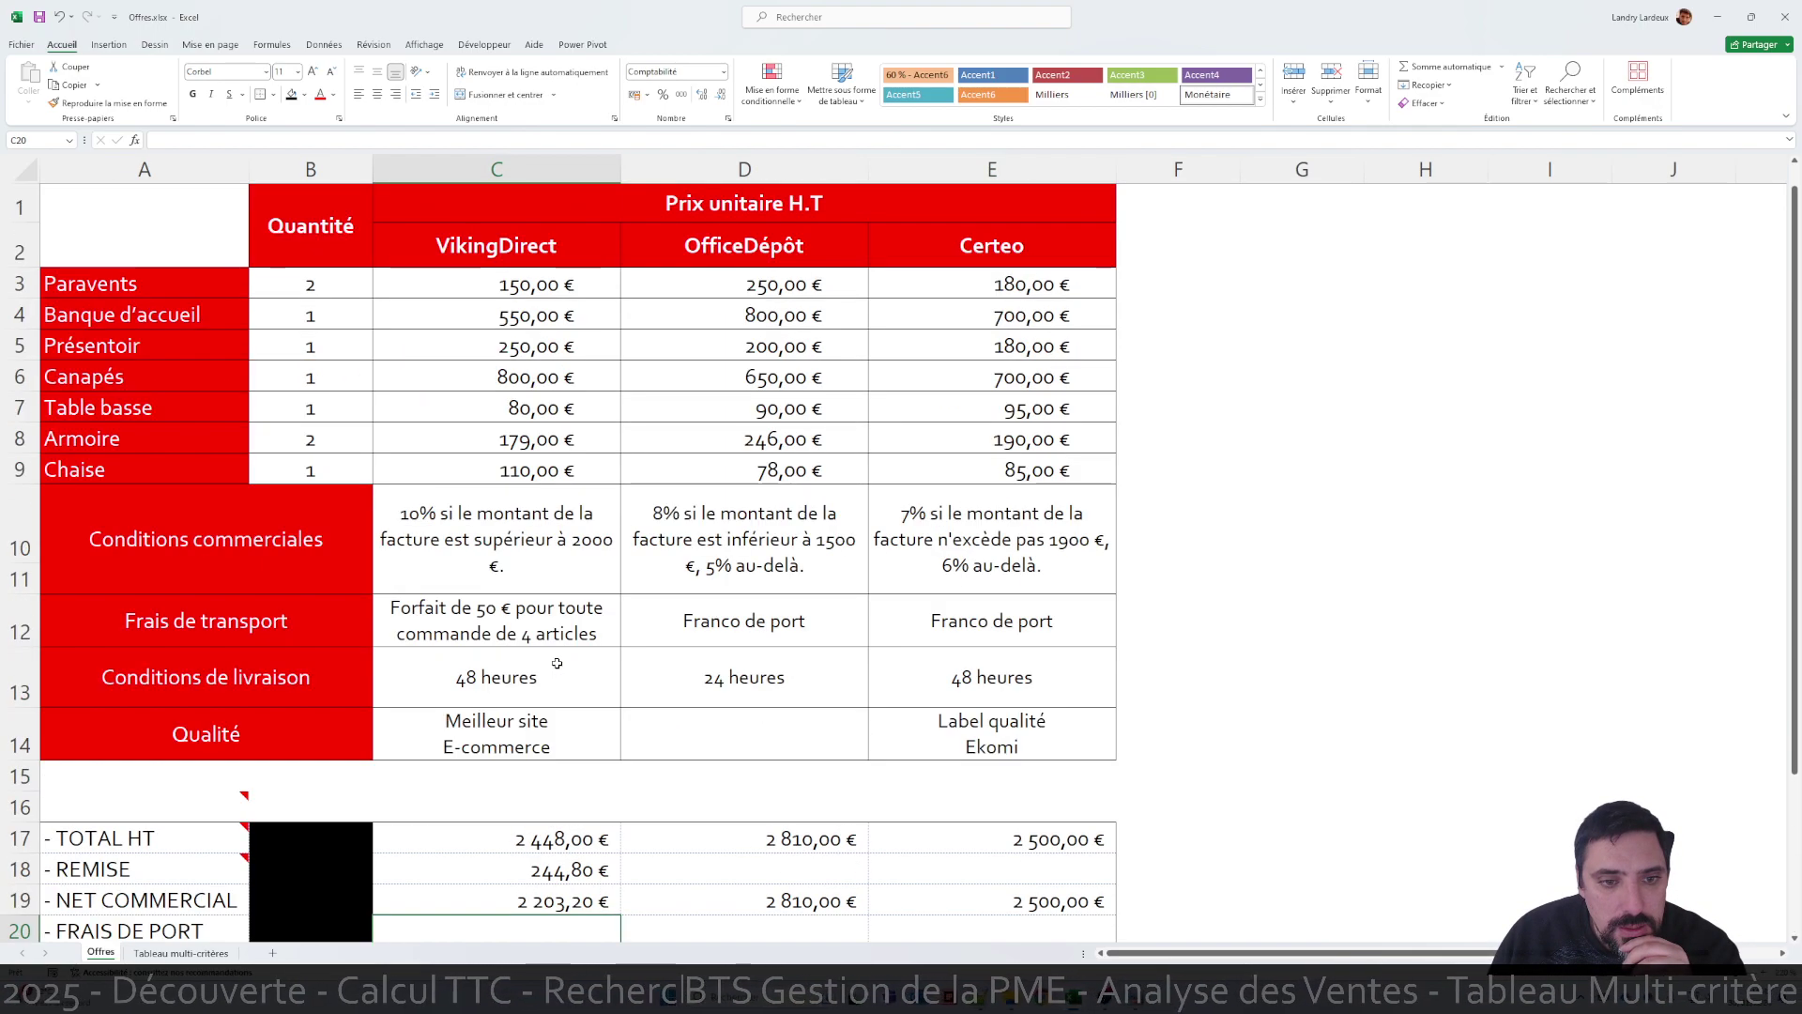
scroll(558, 660, "down", 2)
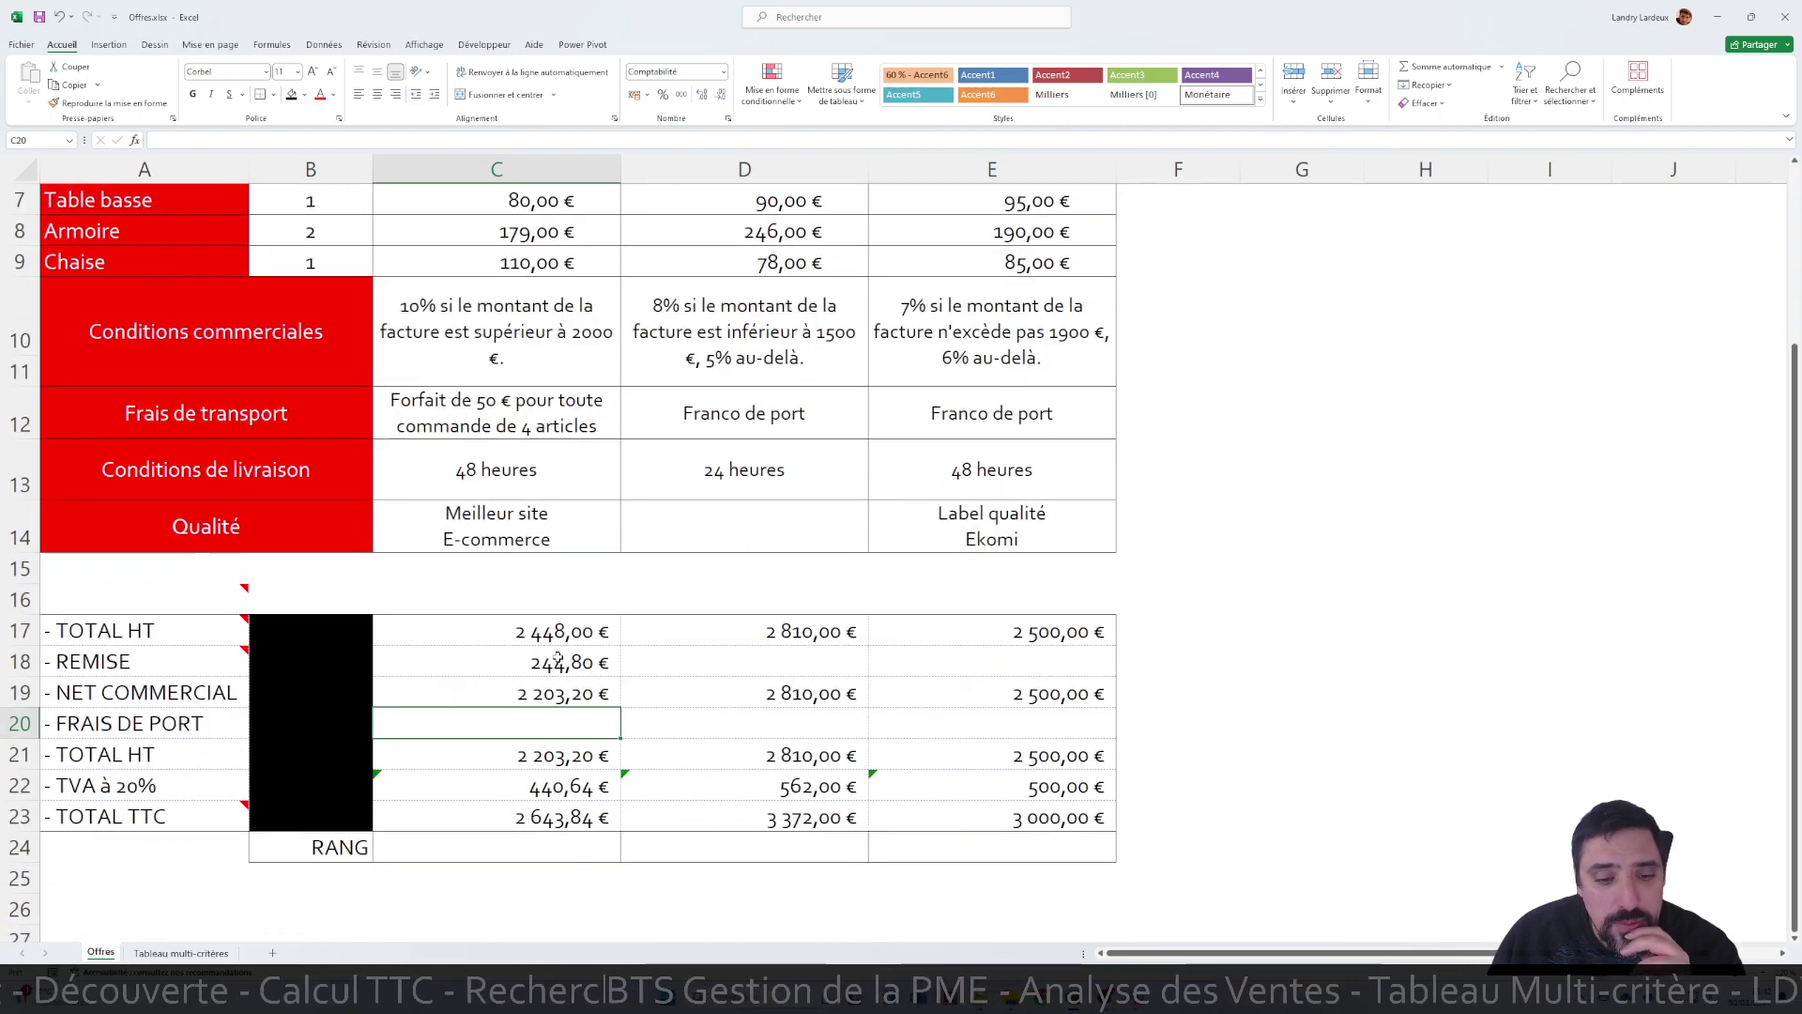
scroll(558, 659, "up", 2)
scroll(558, 660, "down", 2)
scroll(558, 660, "up", 2)
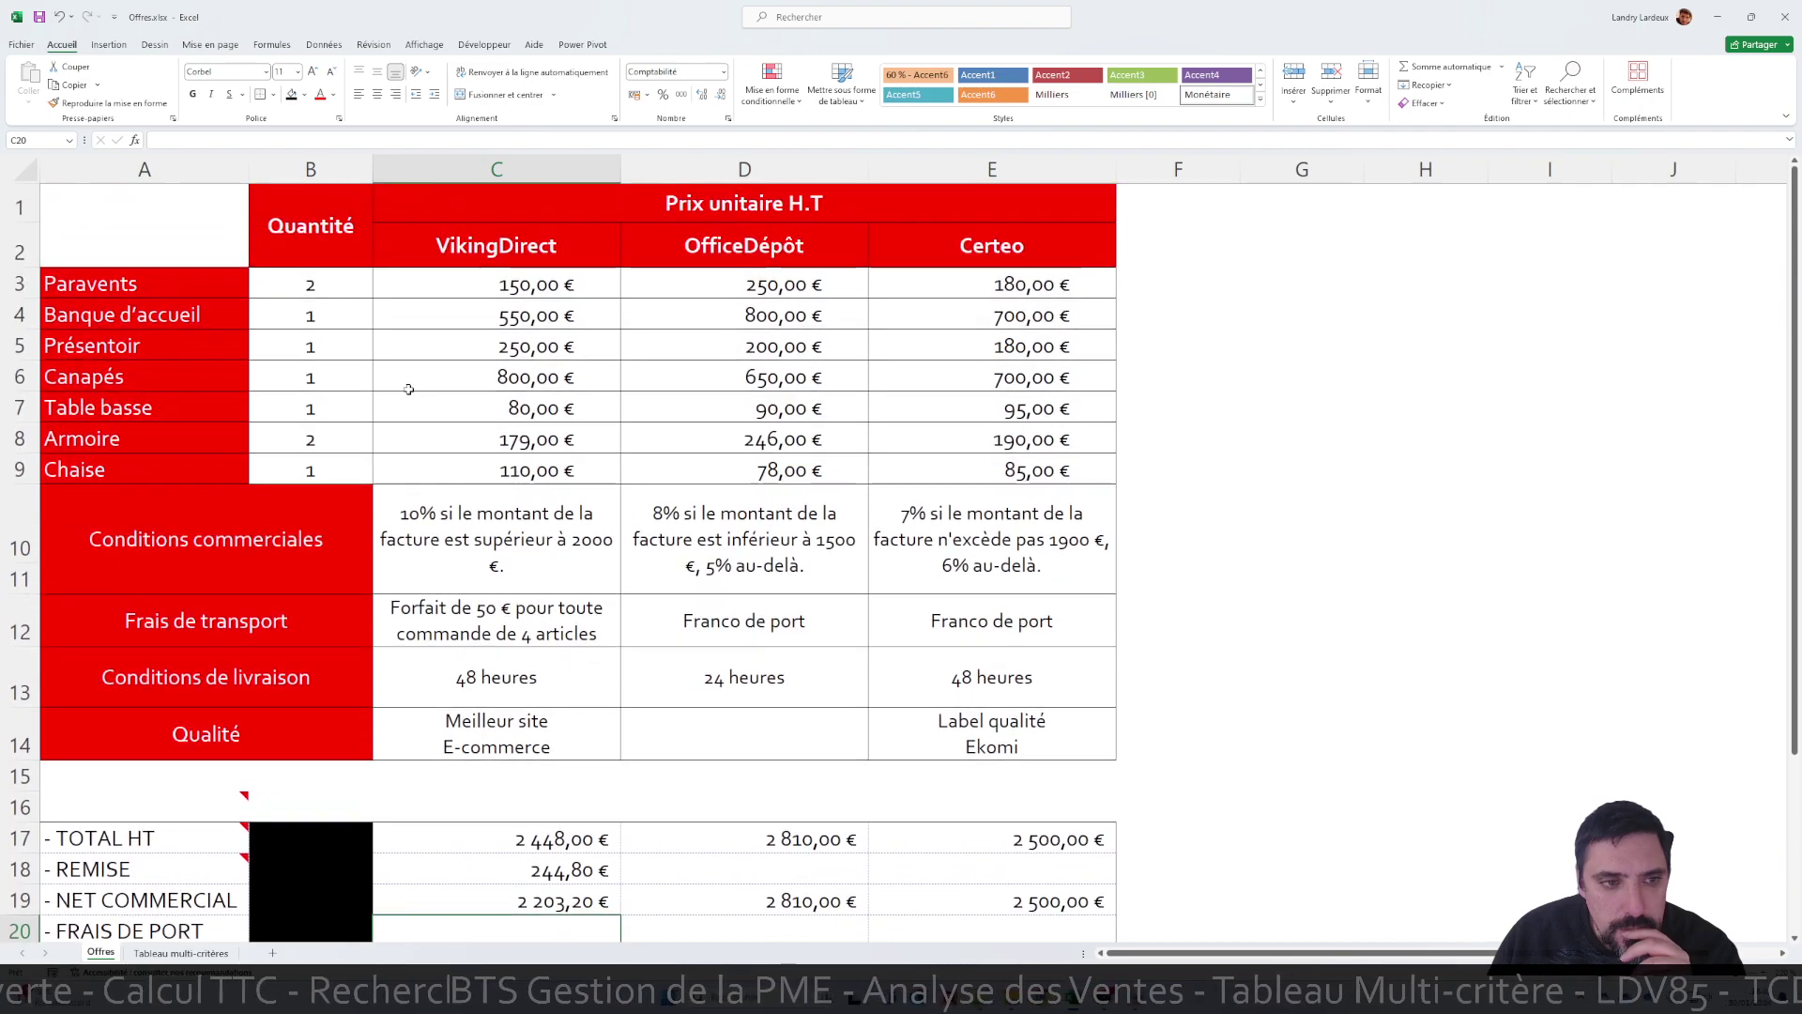
scroll(418, 632, "down", 2)
scroll(338, 797, "down", 1)
Test the NB function in B25 by counting the entries of the Quantité range B3:B9
left_click(324, 786)
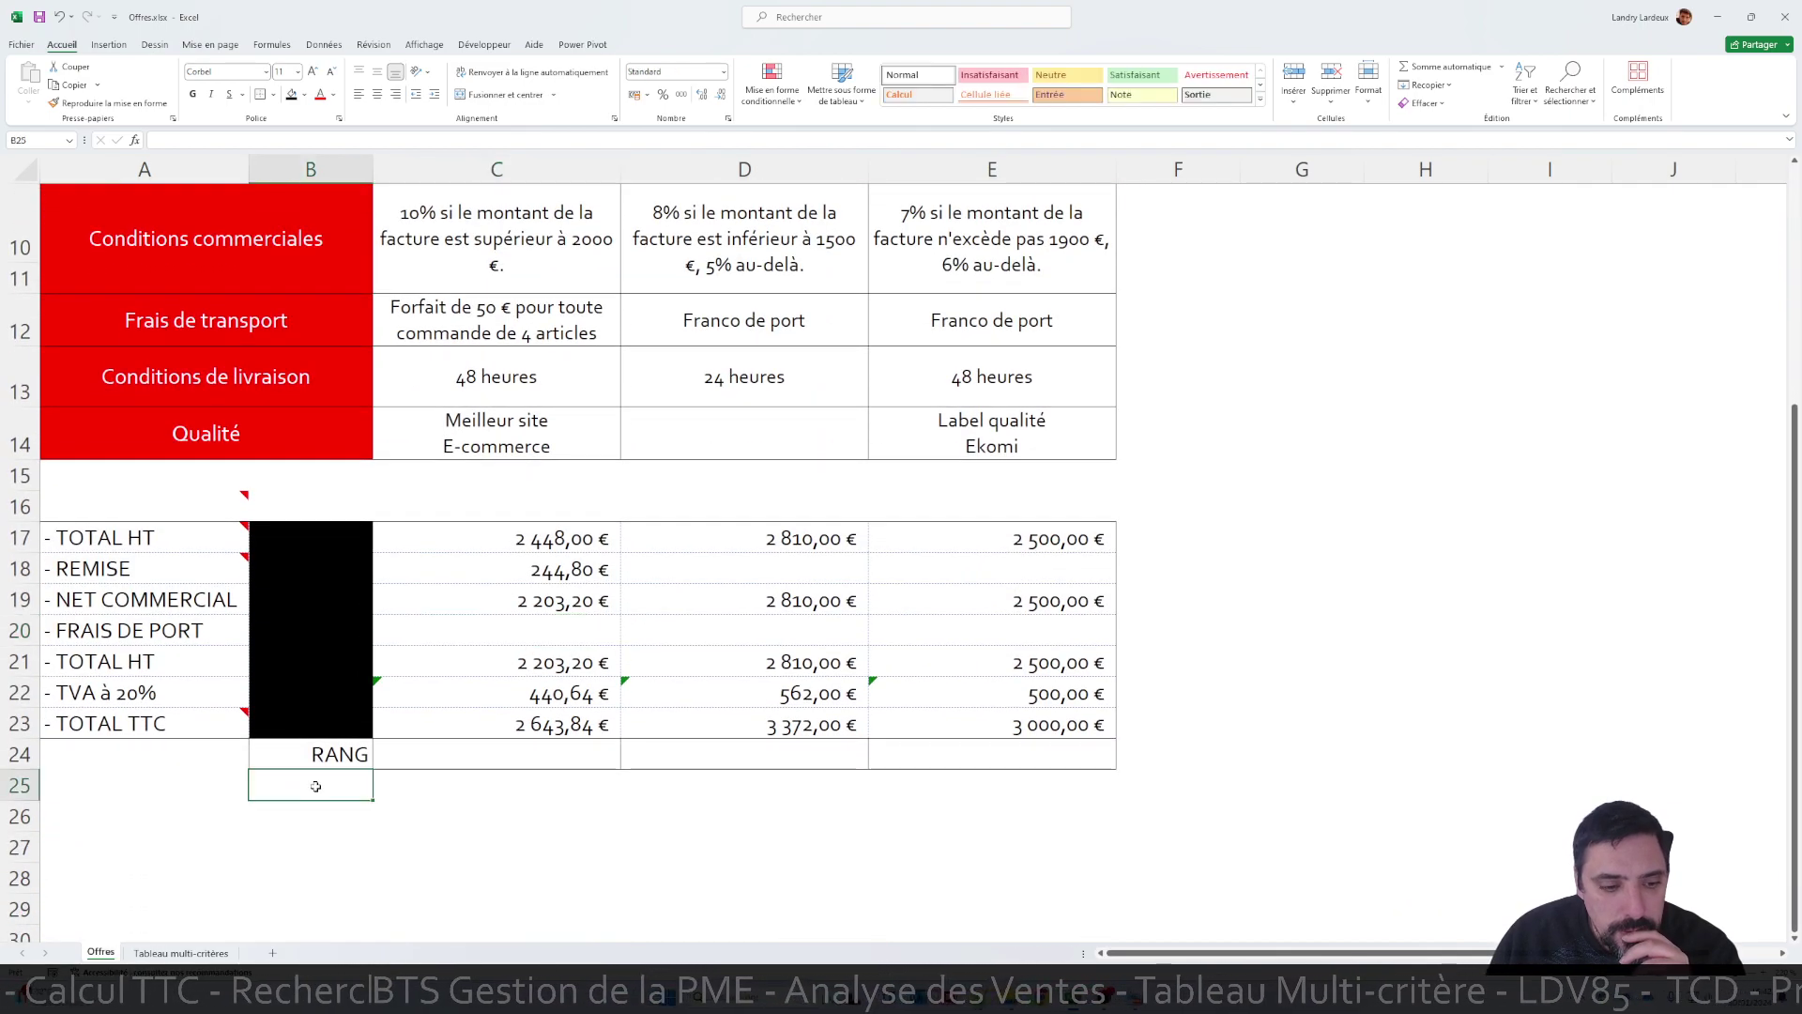
type("=nb")
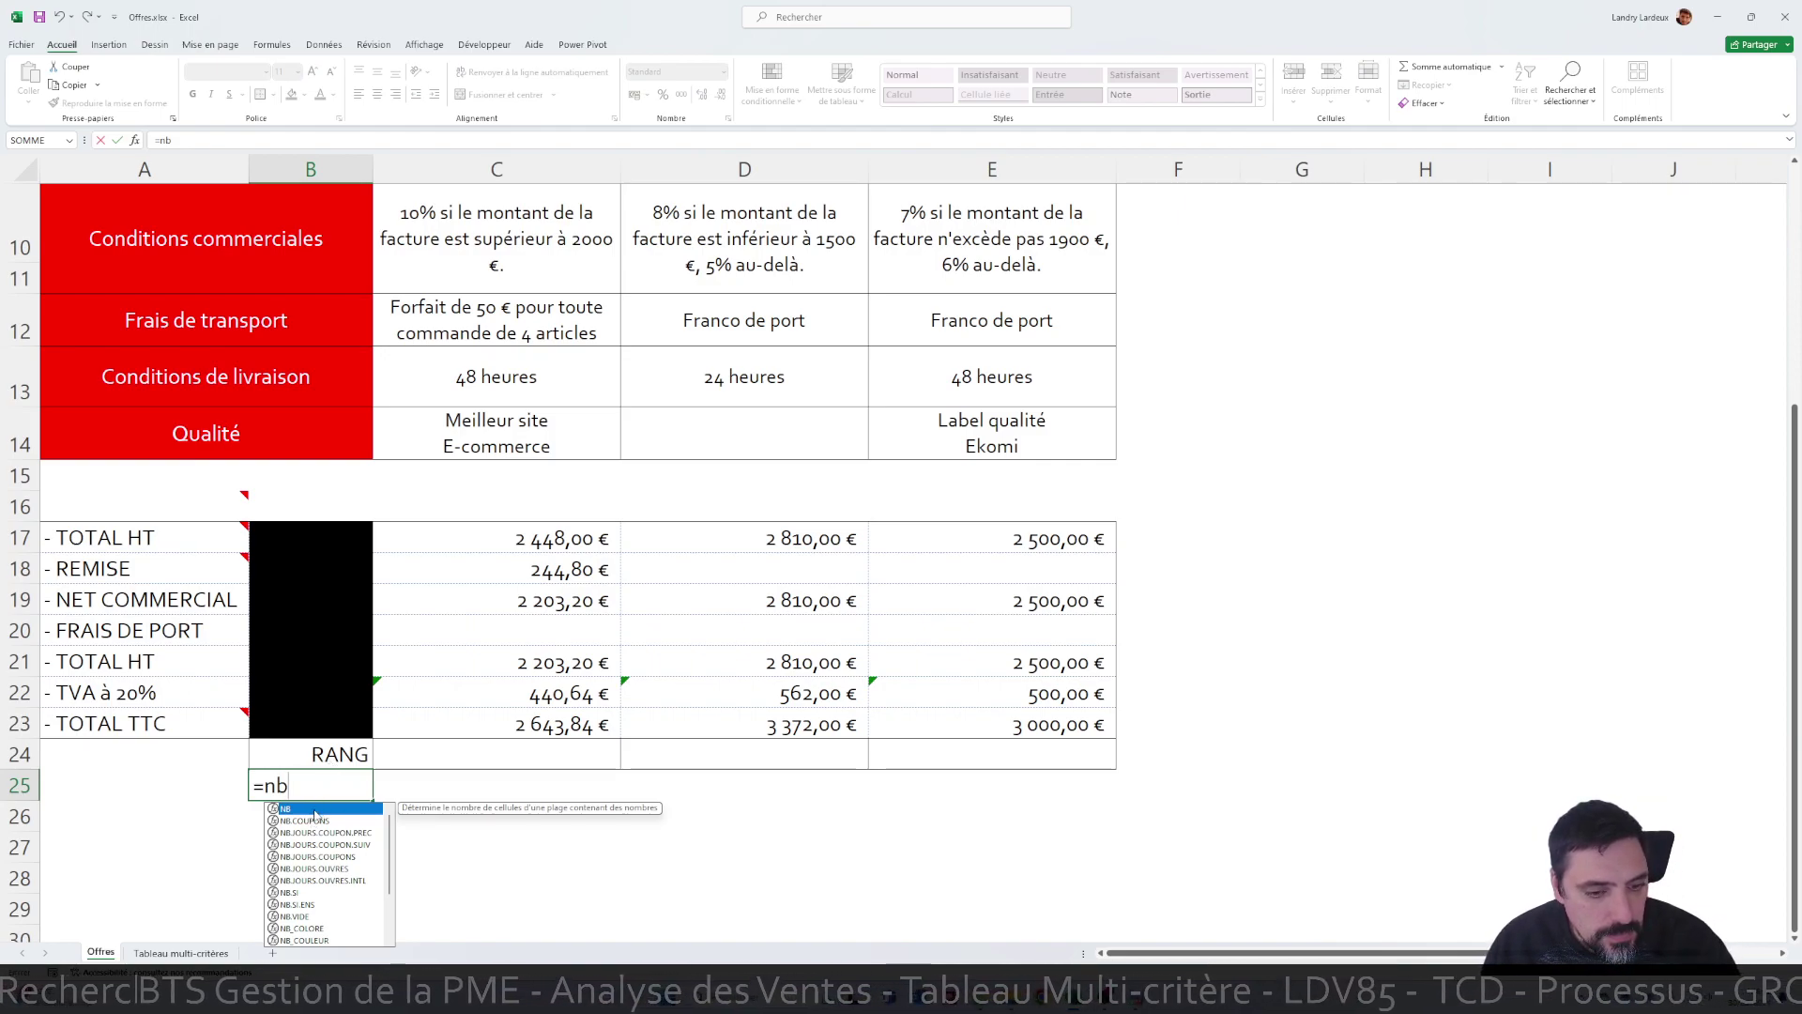
double_click(315, 812)
scroll(335, 643, "up", 3)
left_click_drag(320, 284, 351, 470)
key("Return")
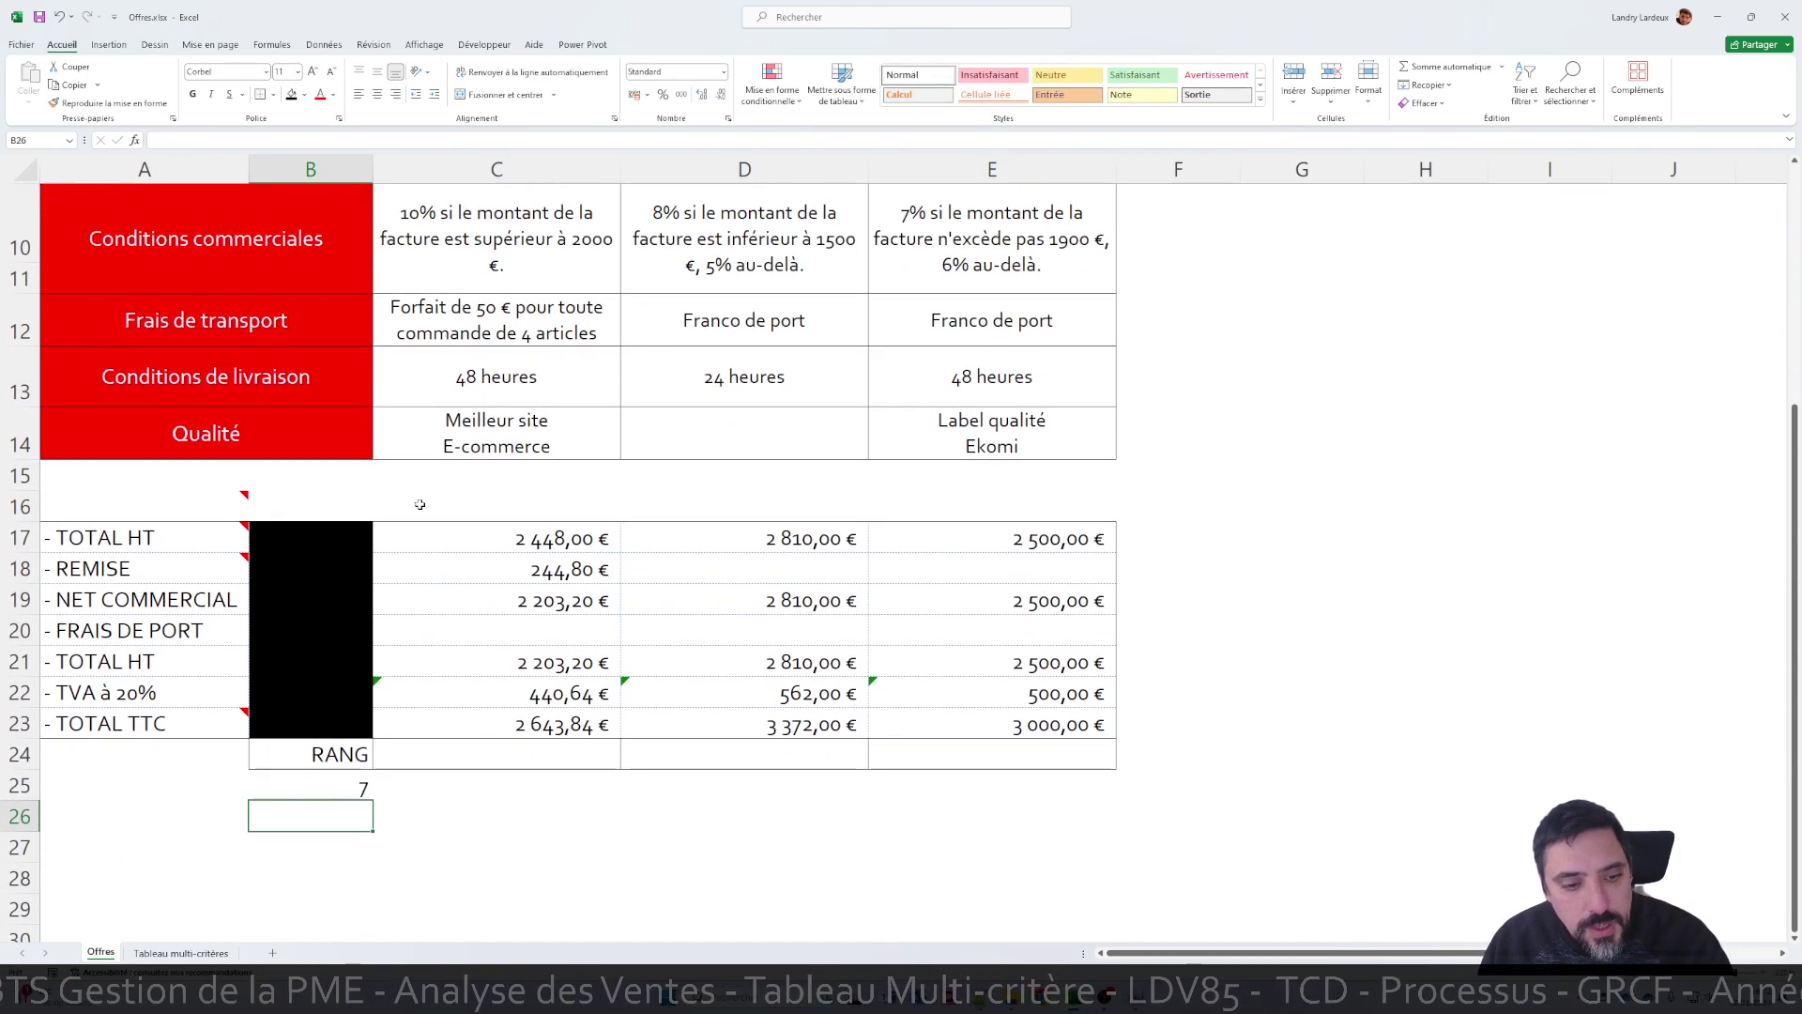
Go through the quantities in B3:B9 one by one to check what the NB function counts
scroll(357, 445, "up", 3)
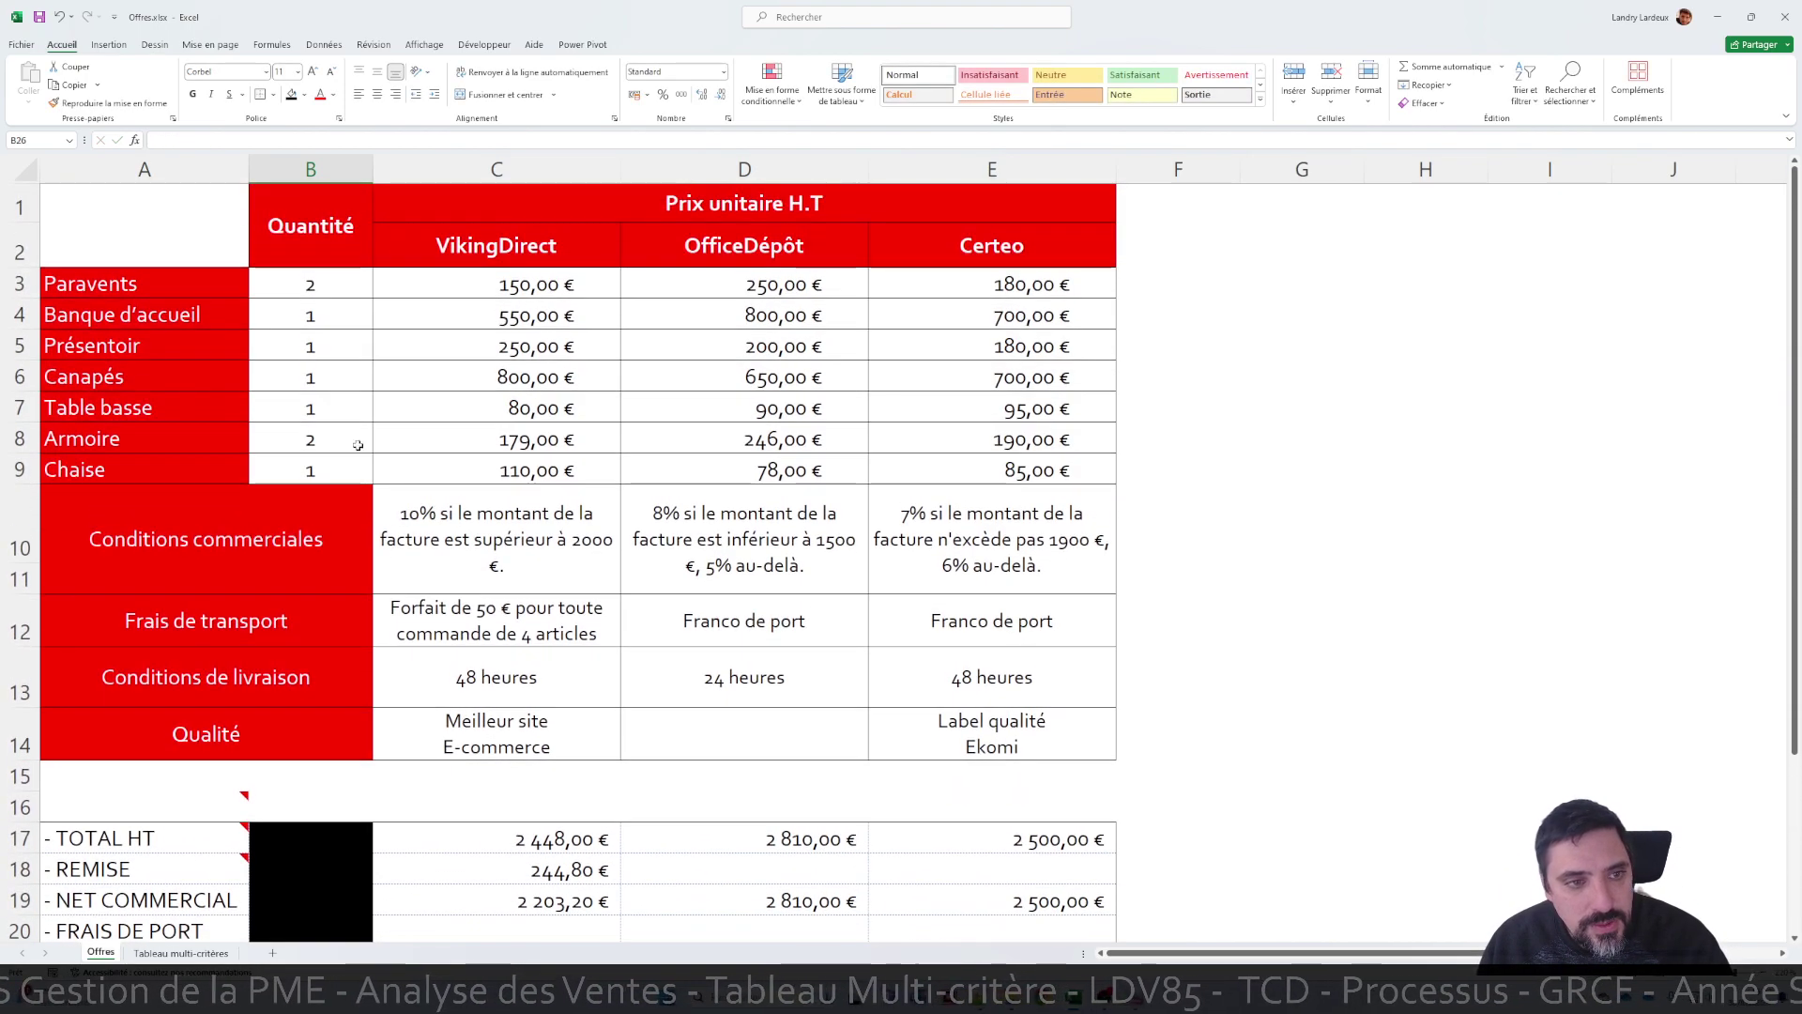
left_click(318, 286)
left_click(319, 316)
left_click(326, 349)
left_click(321, 376)
left_click(314, 409)
left_click(310, 439)
left_click(306, 472)
scroll(306, 472, "down", 3)
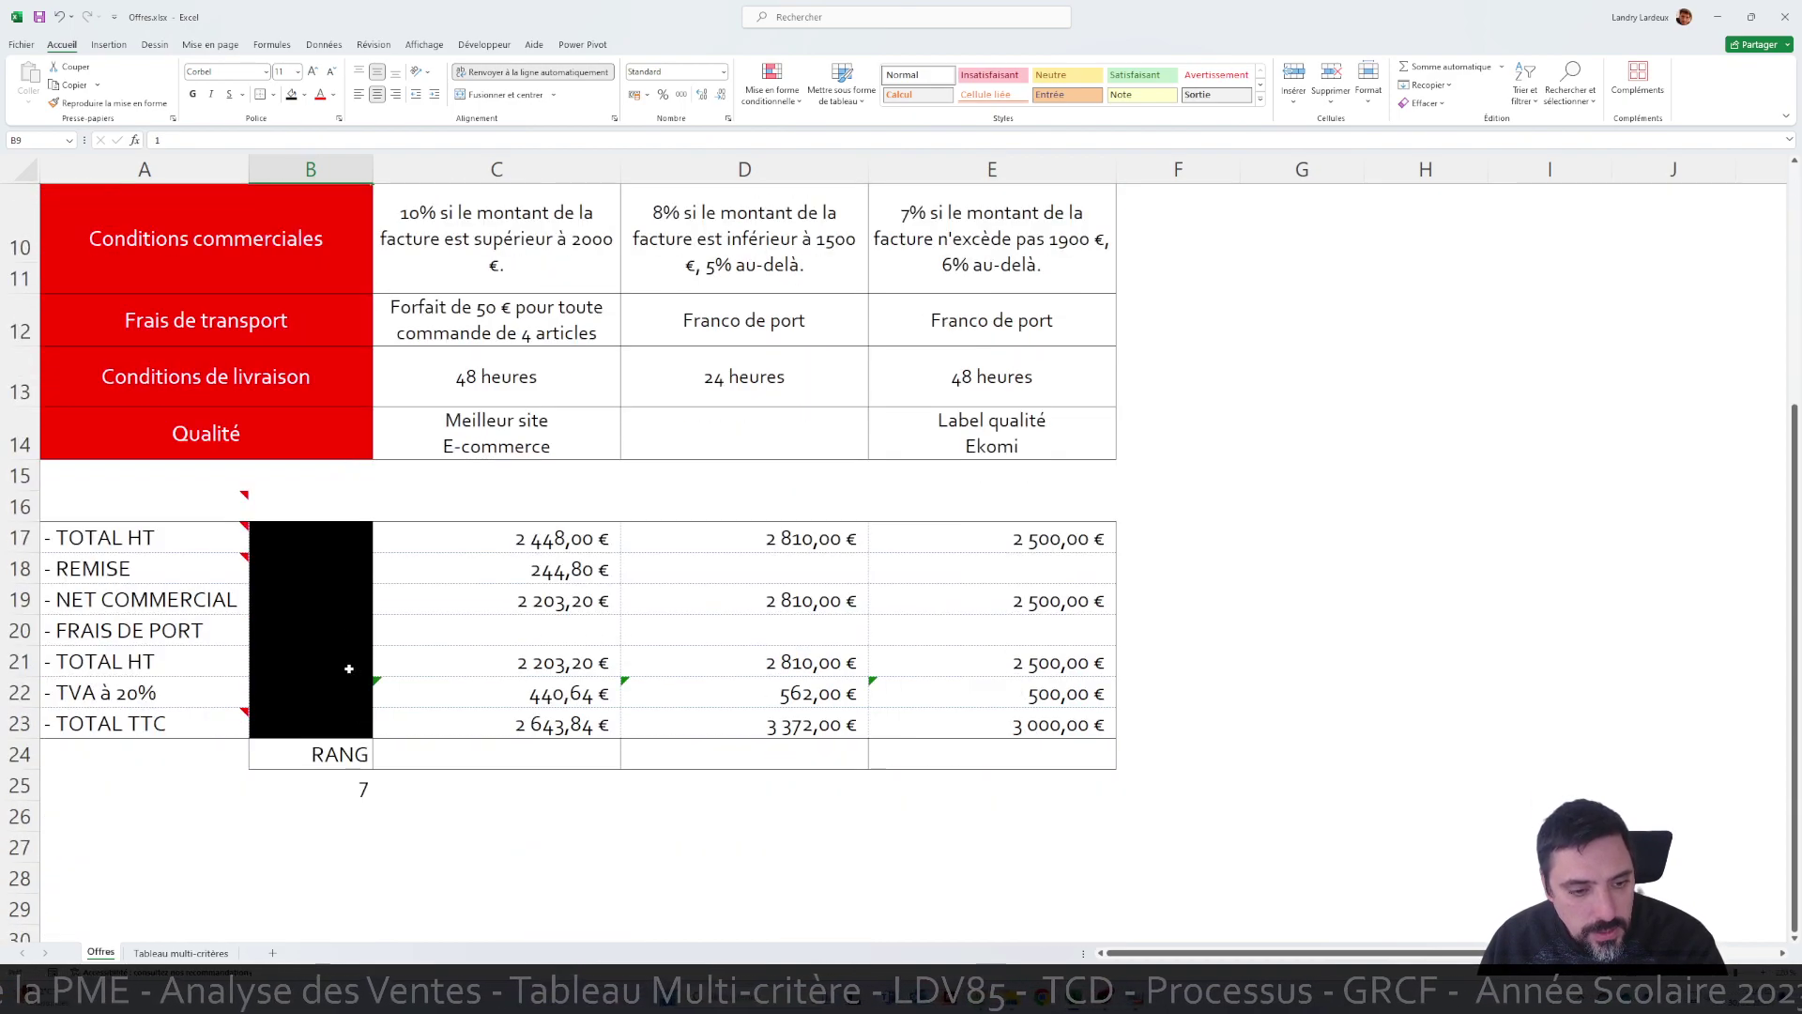
Delete the NB test formula from B25
left_click(351, 779)
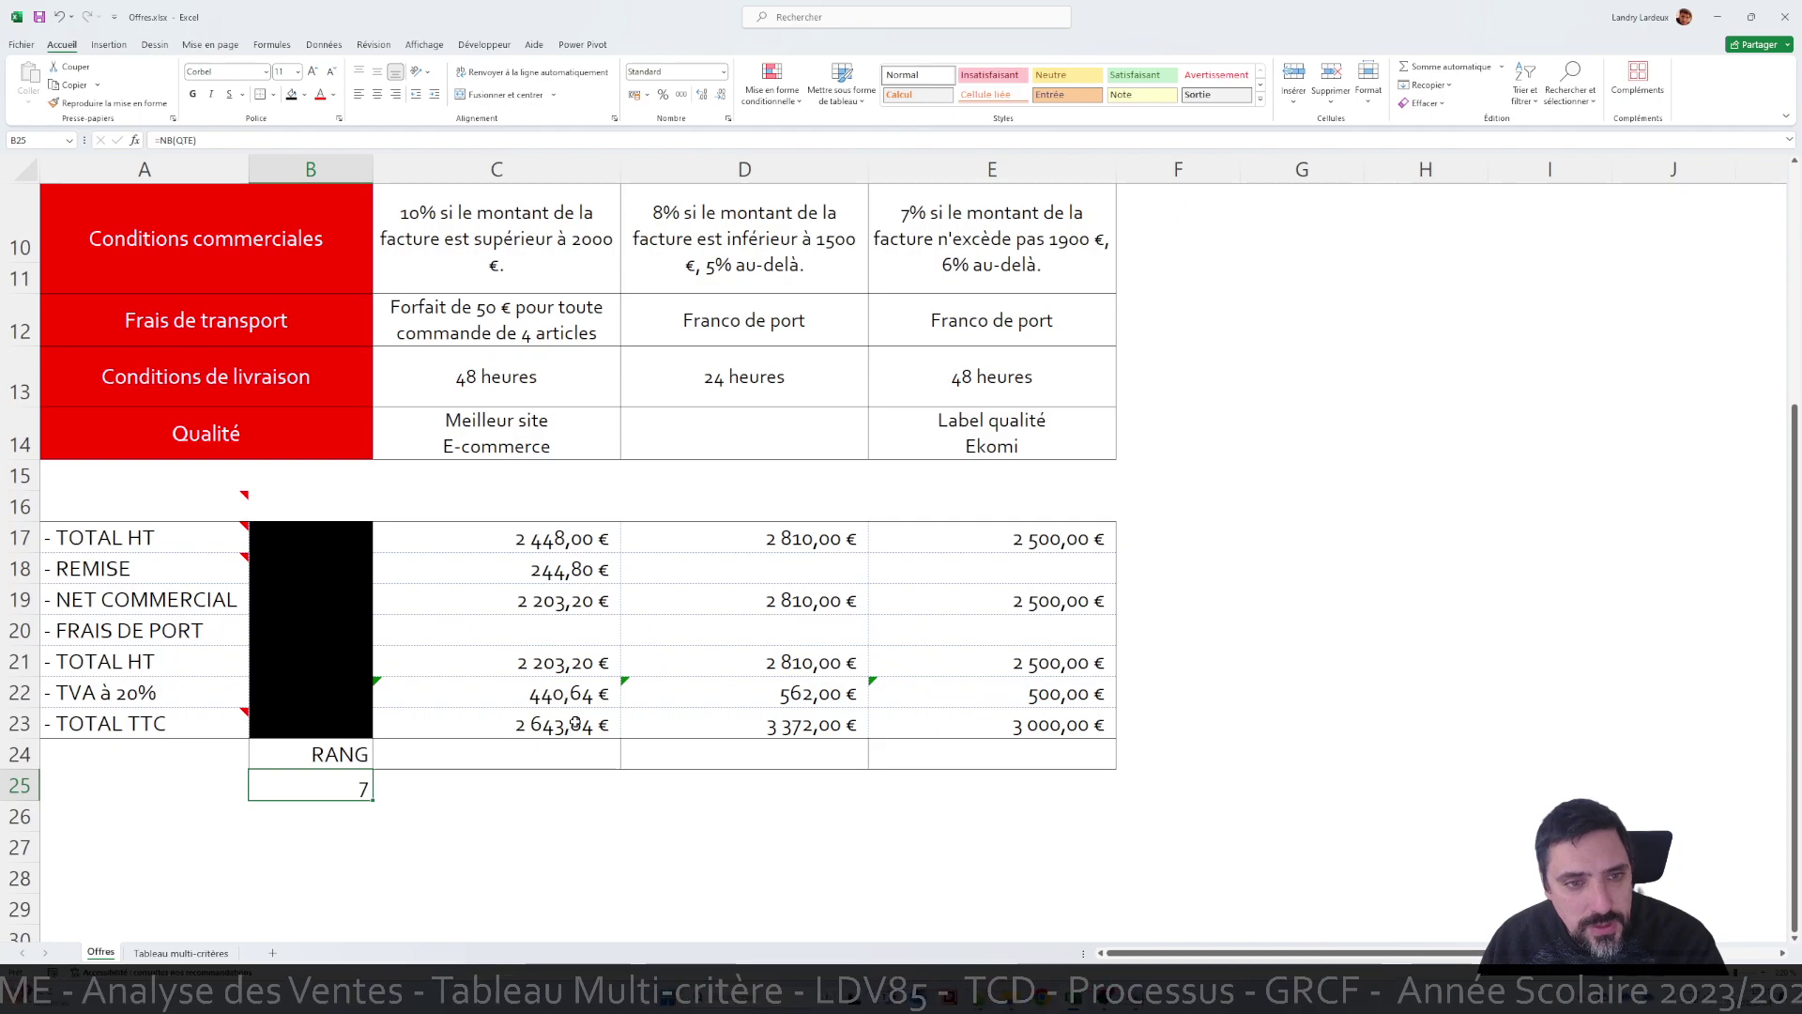
scroll(575, 722, "up", 1)
scroll(331, 333, "up", 2)
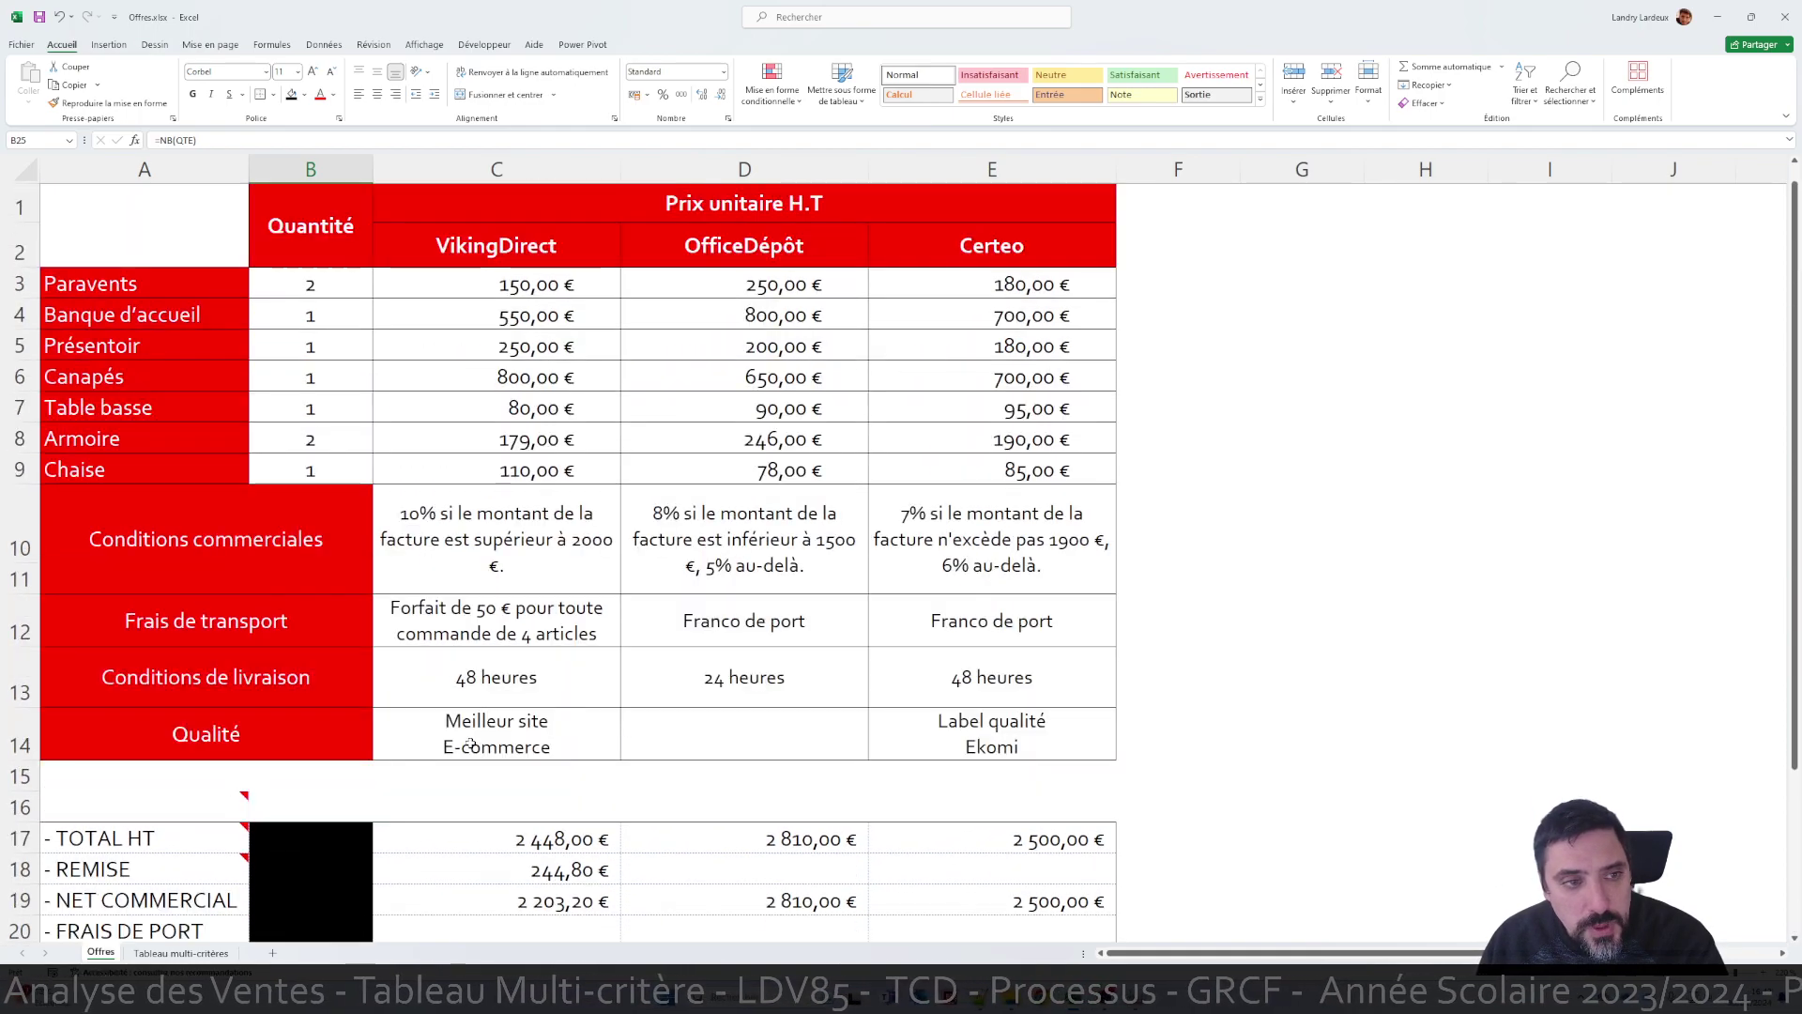
scroll(357, 802, "down", 2)
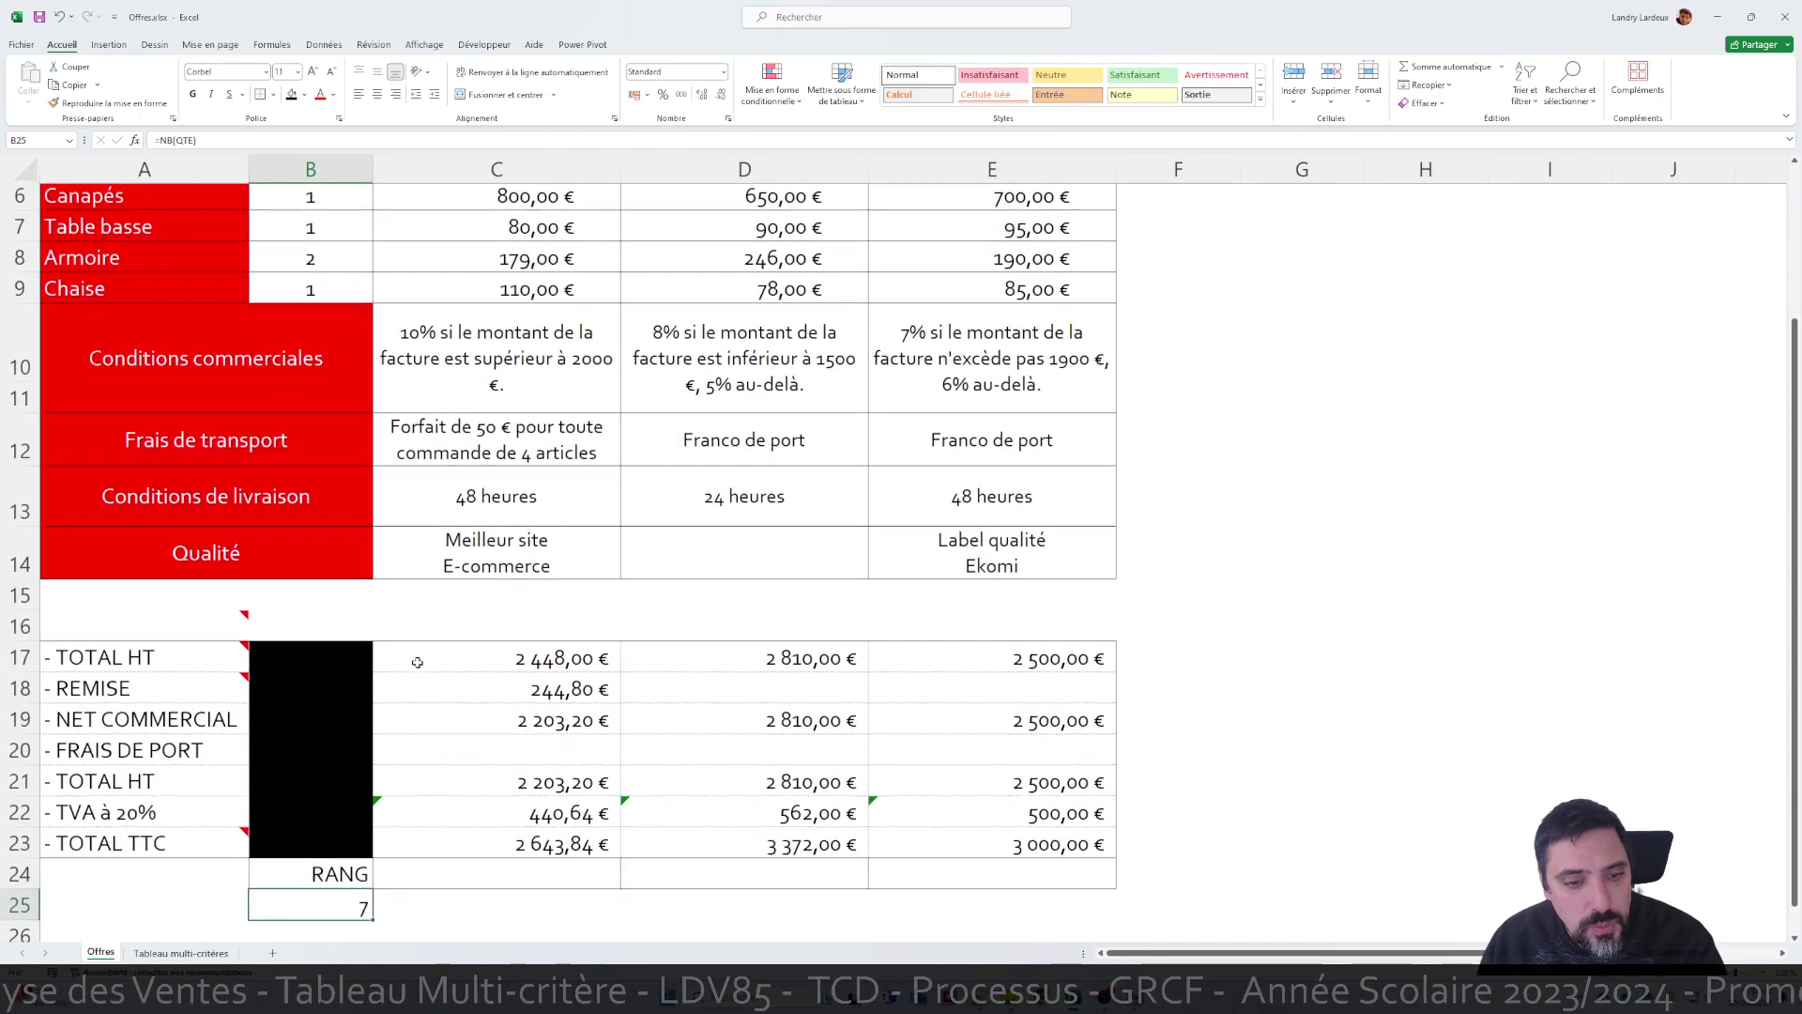
key("Delete")
Calculate VikingDirect's FRAIS DE PORT in C20 as =SI(SOMME(QTE)>4;50;0)
left_click(539, 728)
type("=")
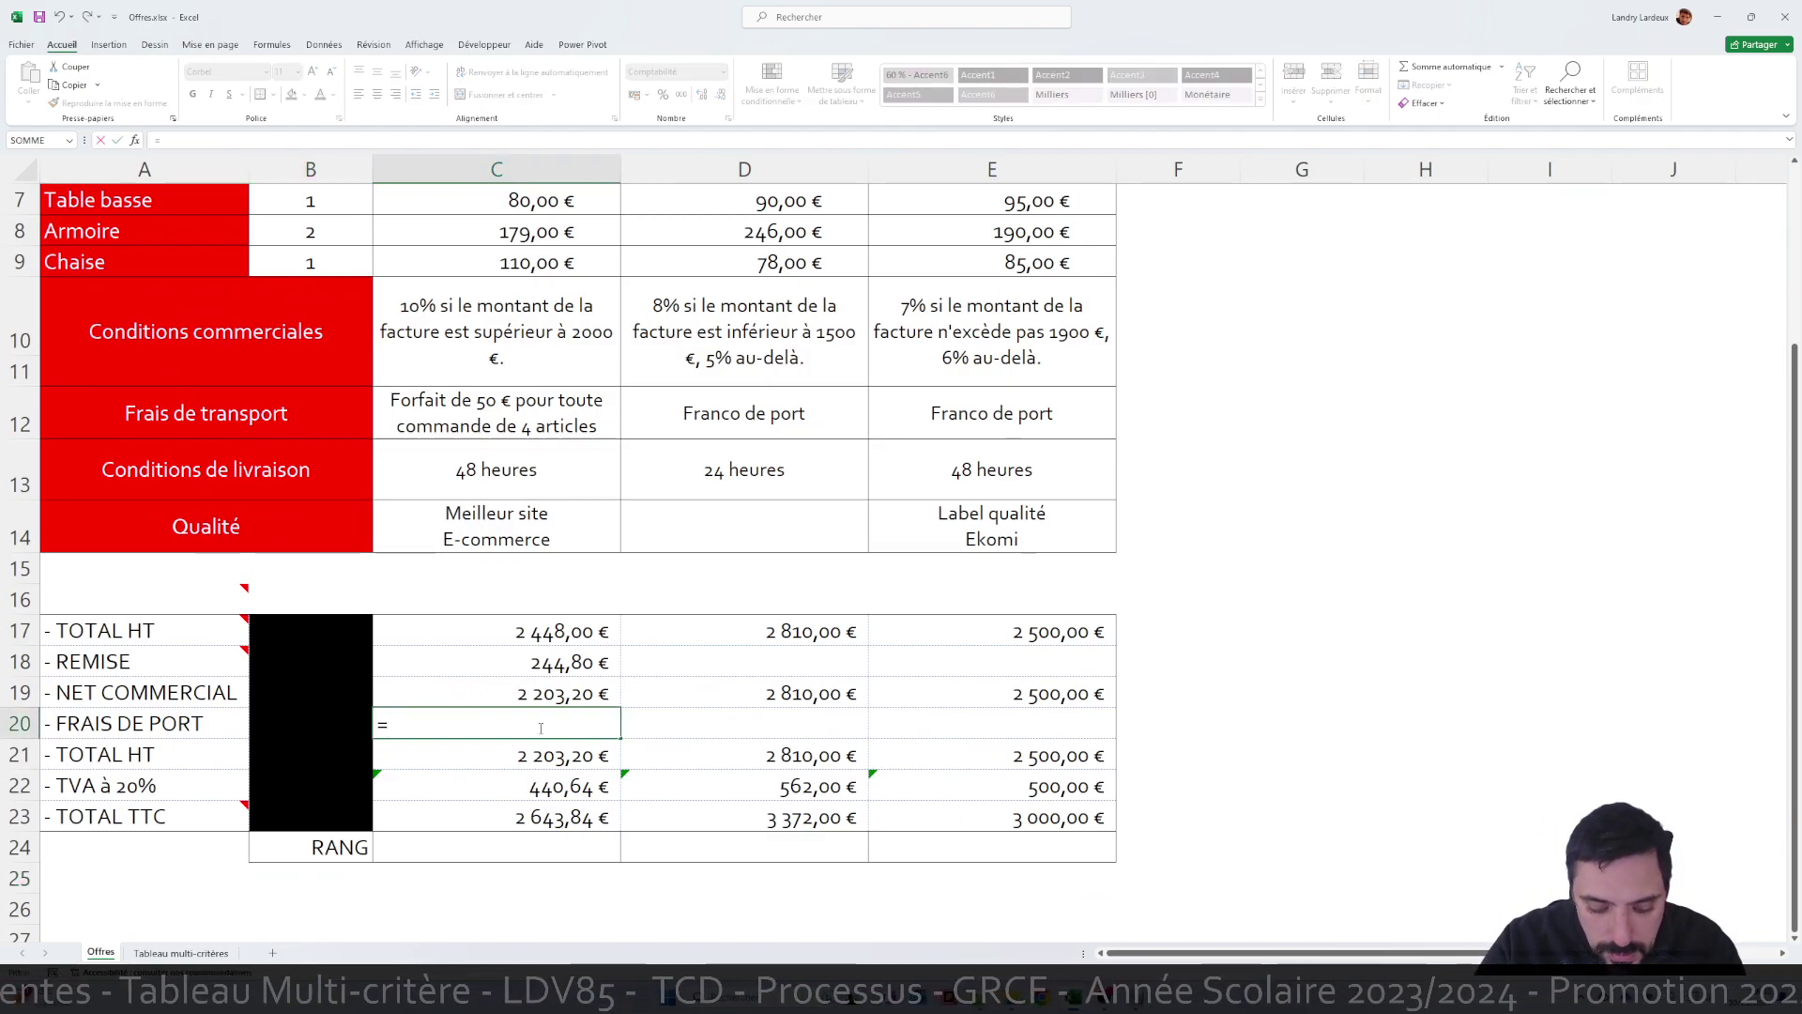
type("si(")
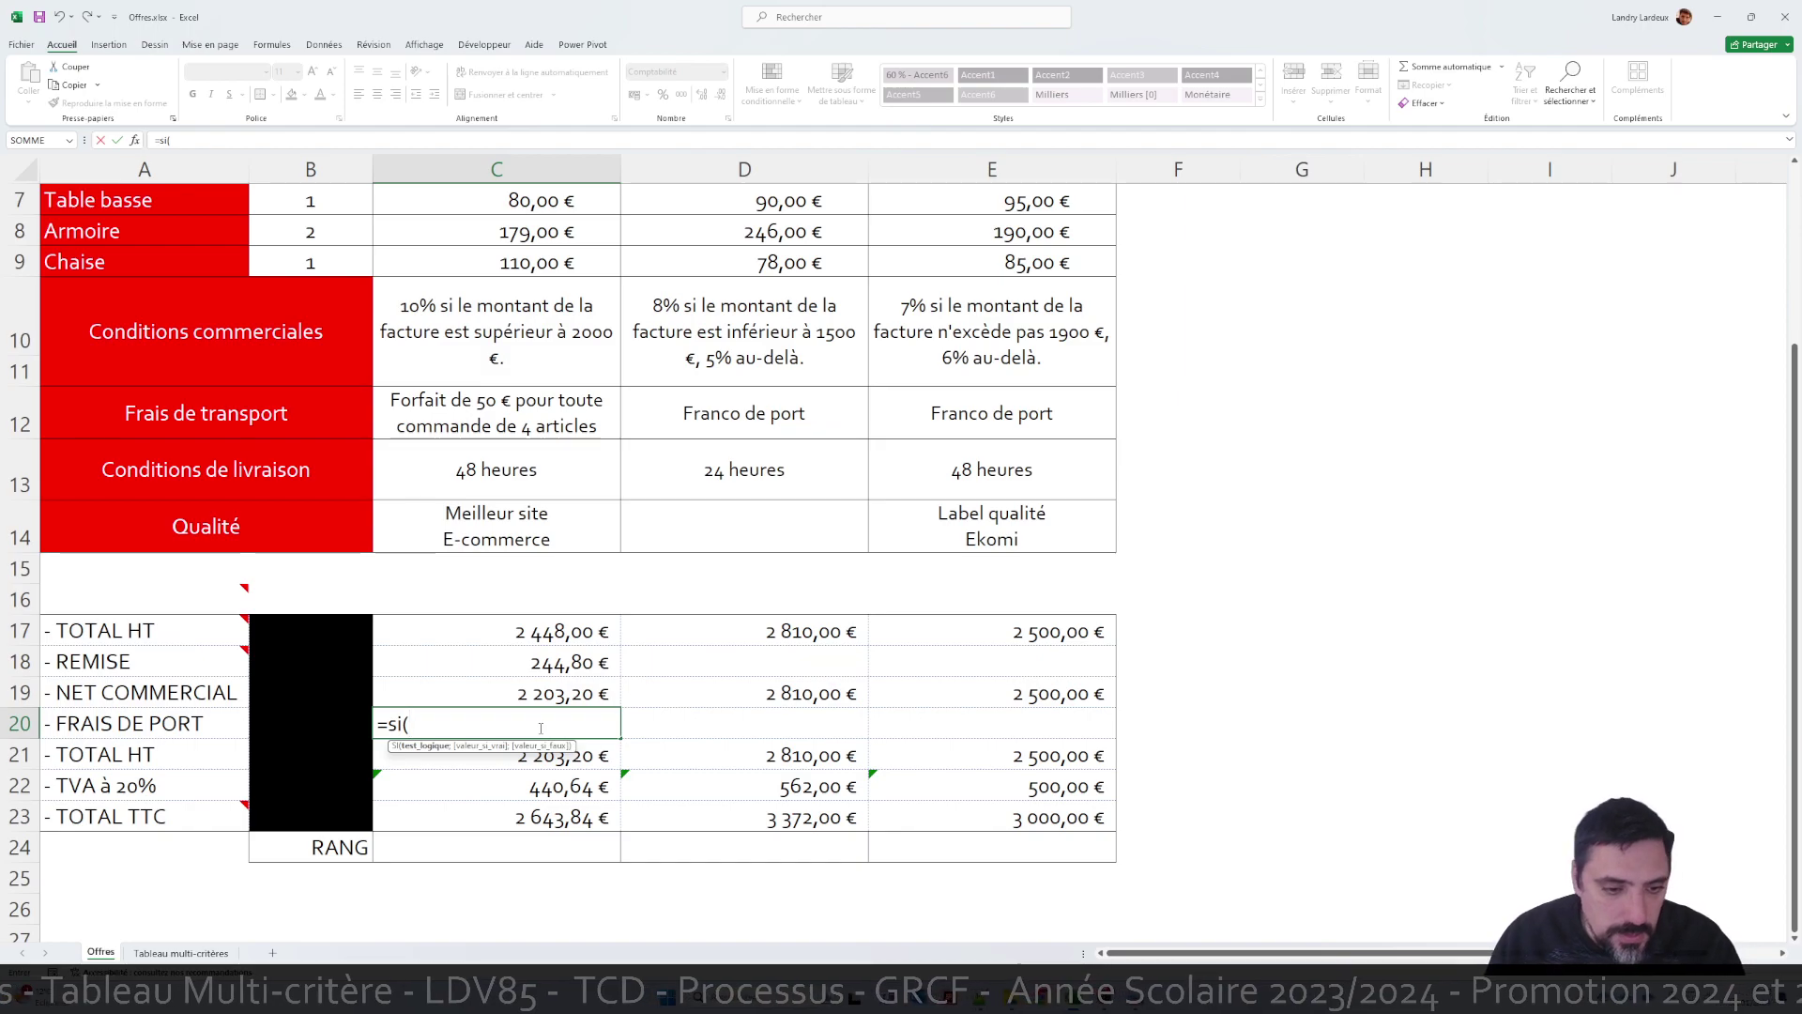
type("somme(")
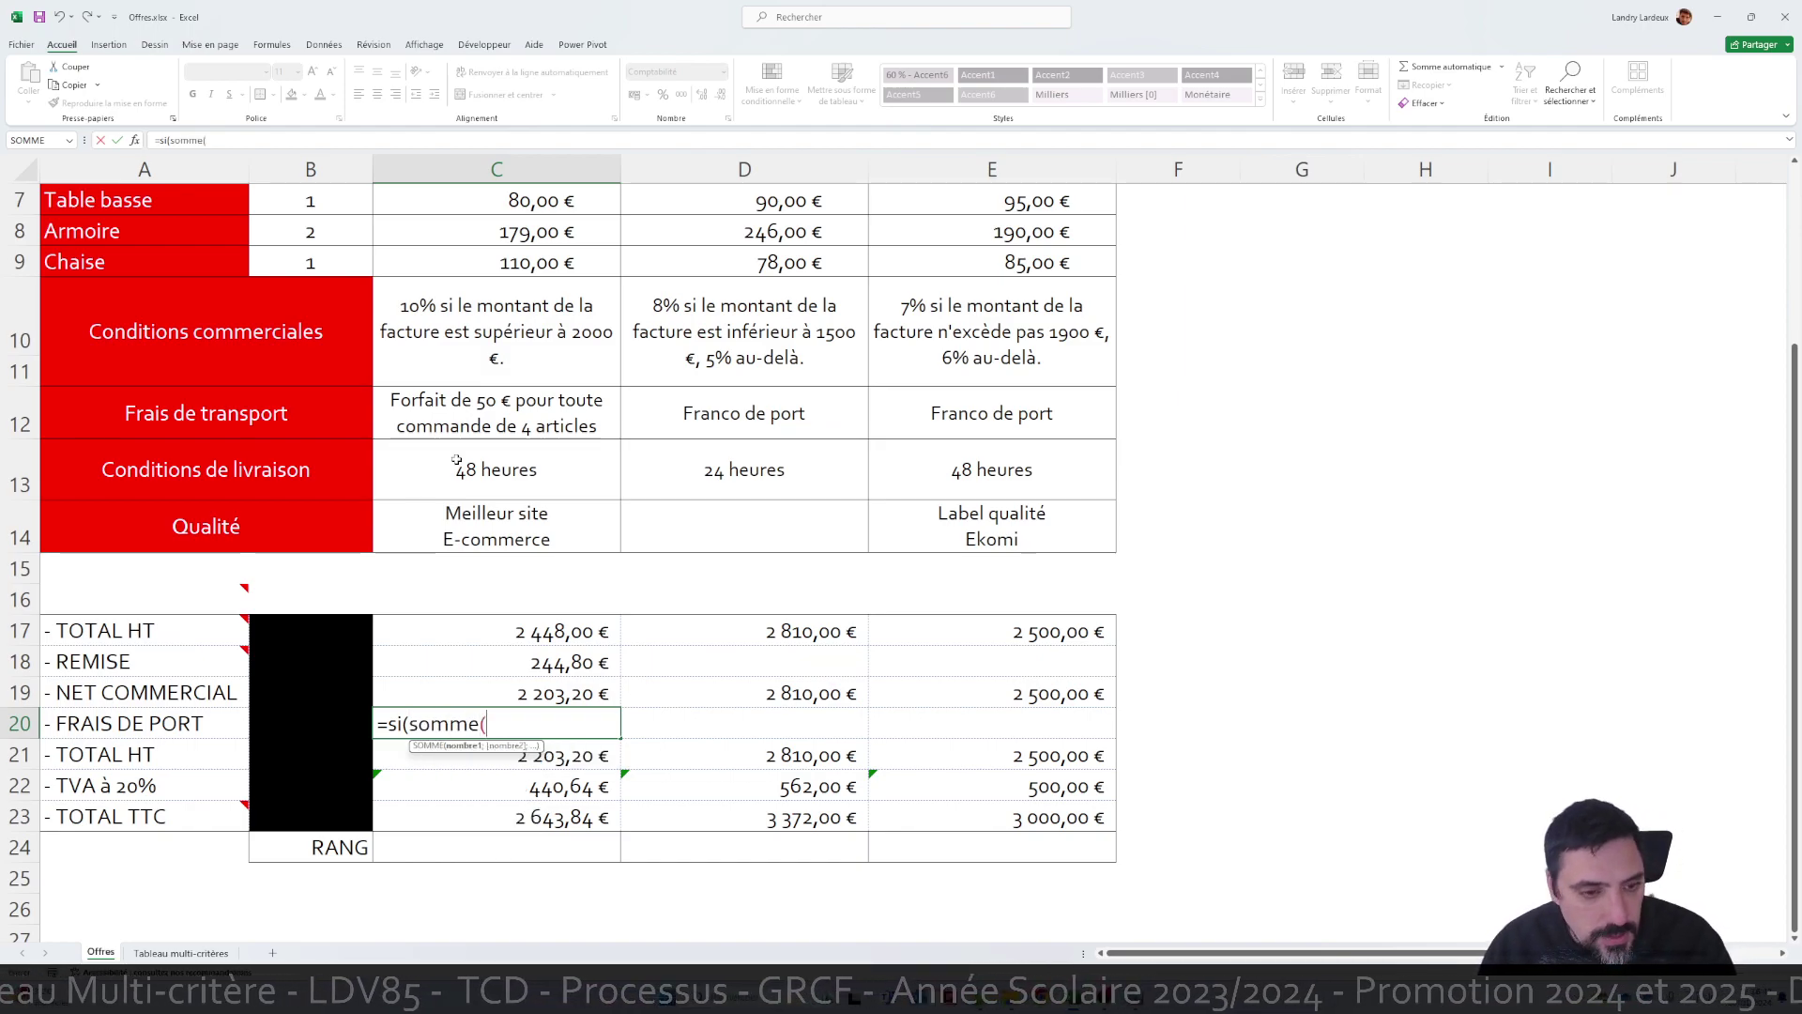
scroll(457, 460, "up", 2)
left_click_drag(324, 283, 326, 461)
type(")")
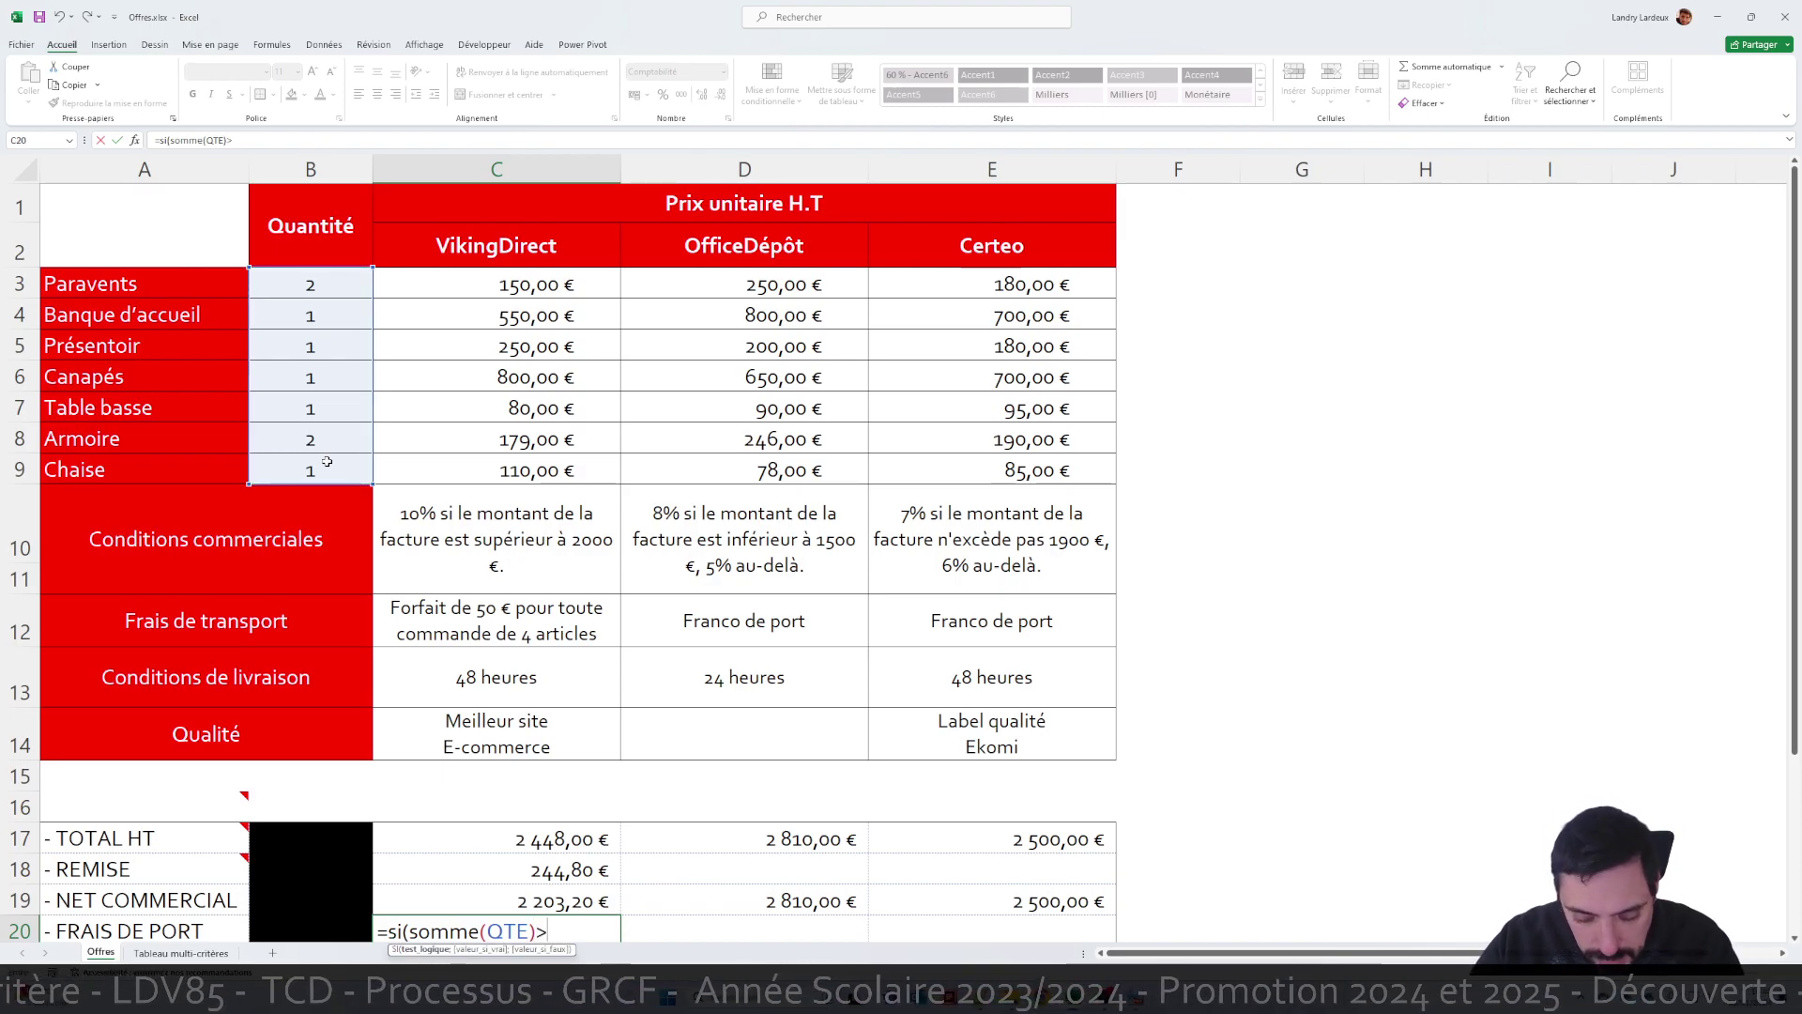
type(">4;5")
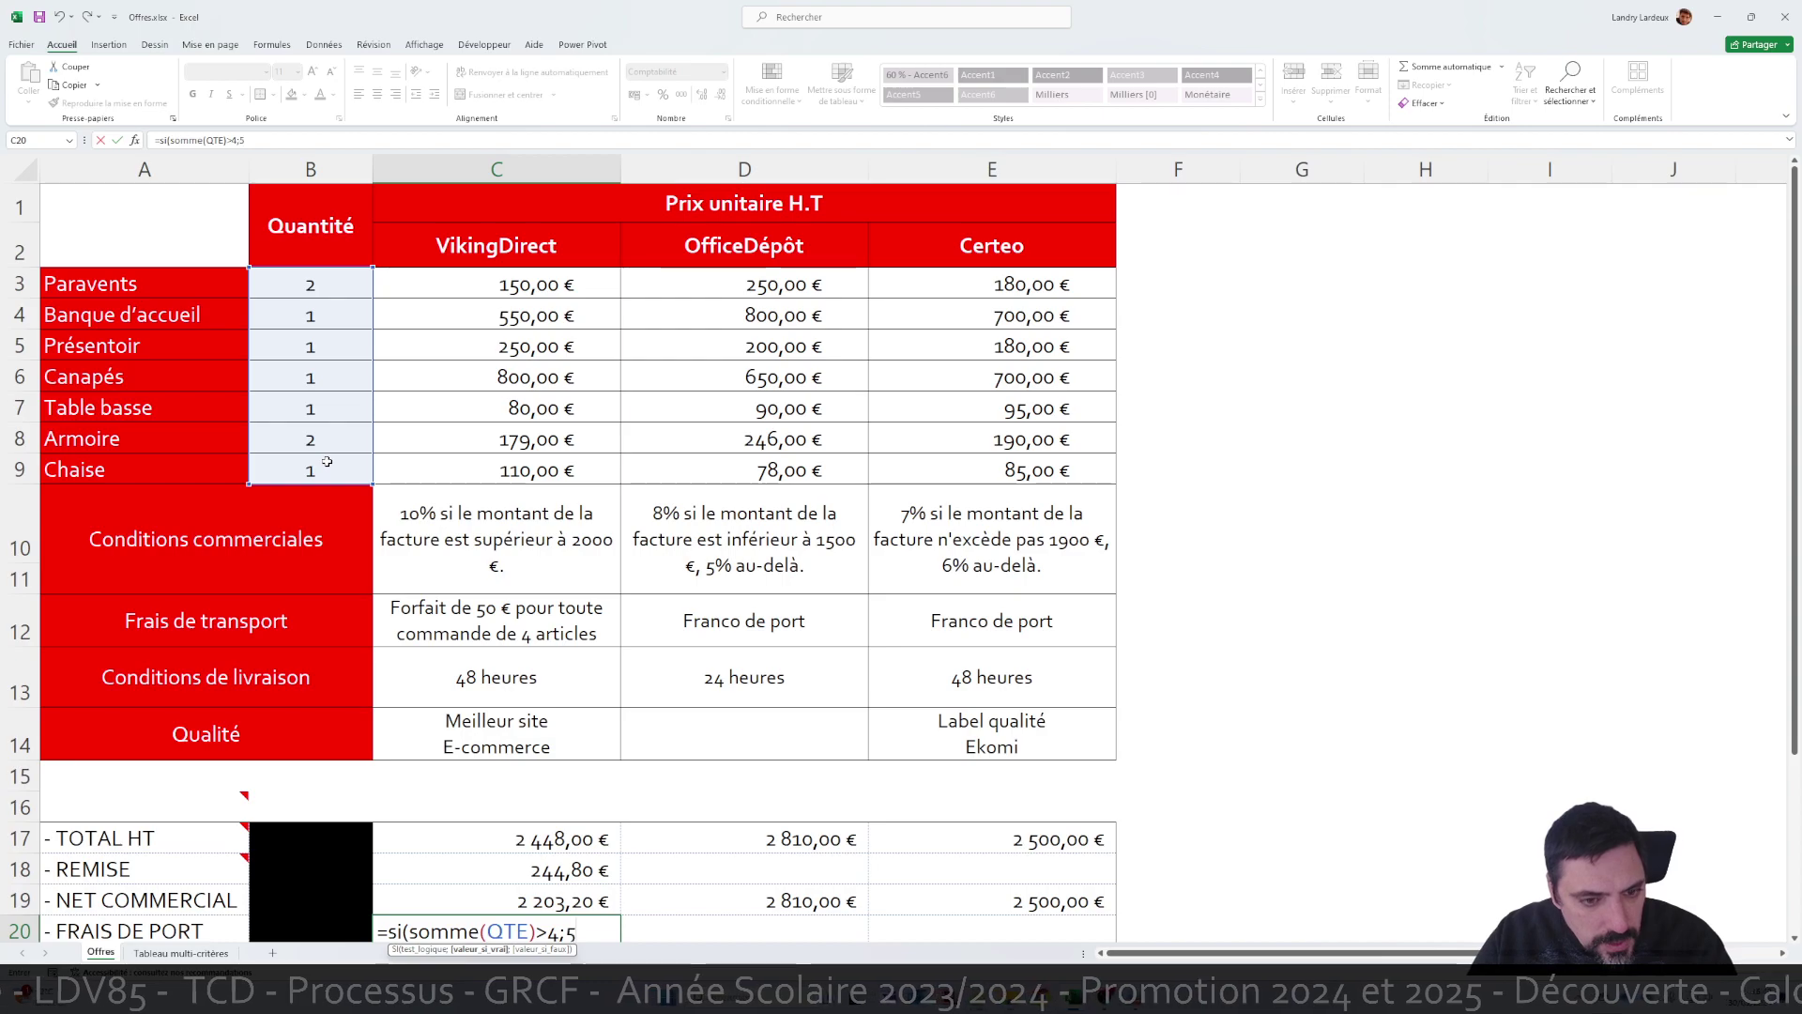
type("0;0")
key("Return")
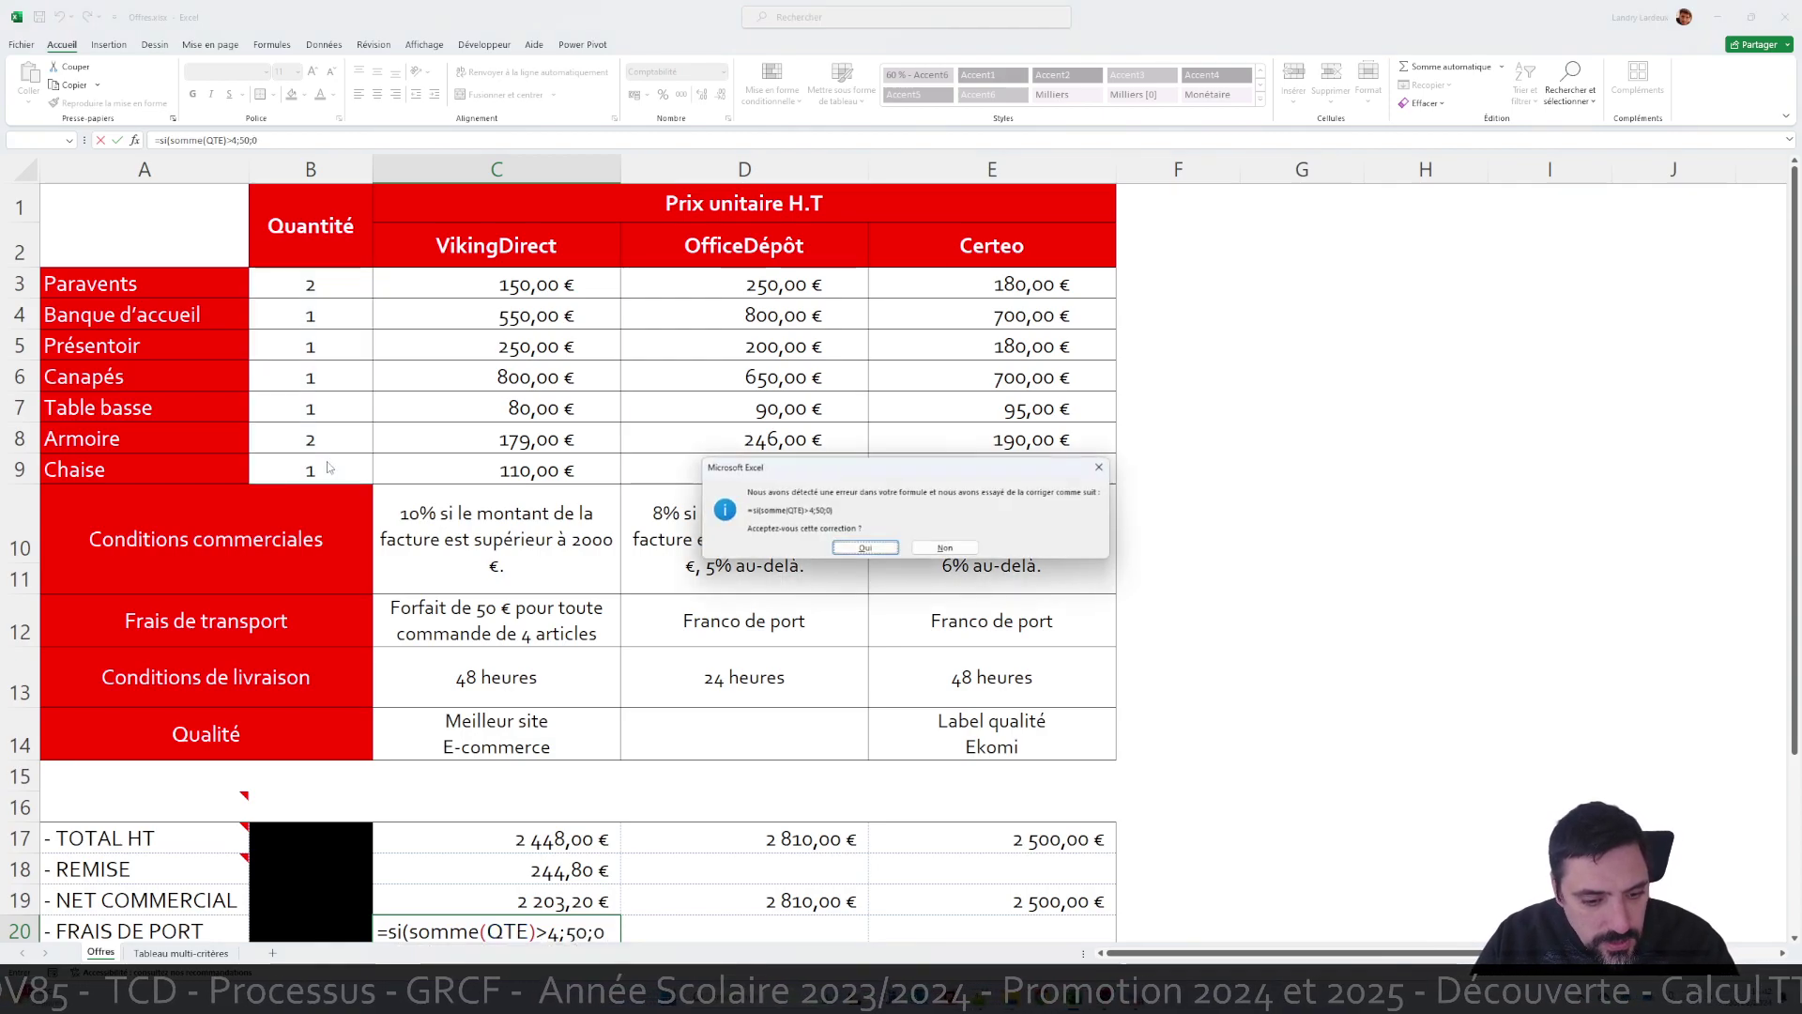
key("Return")
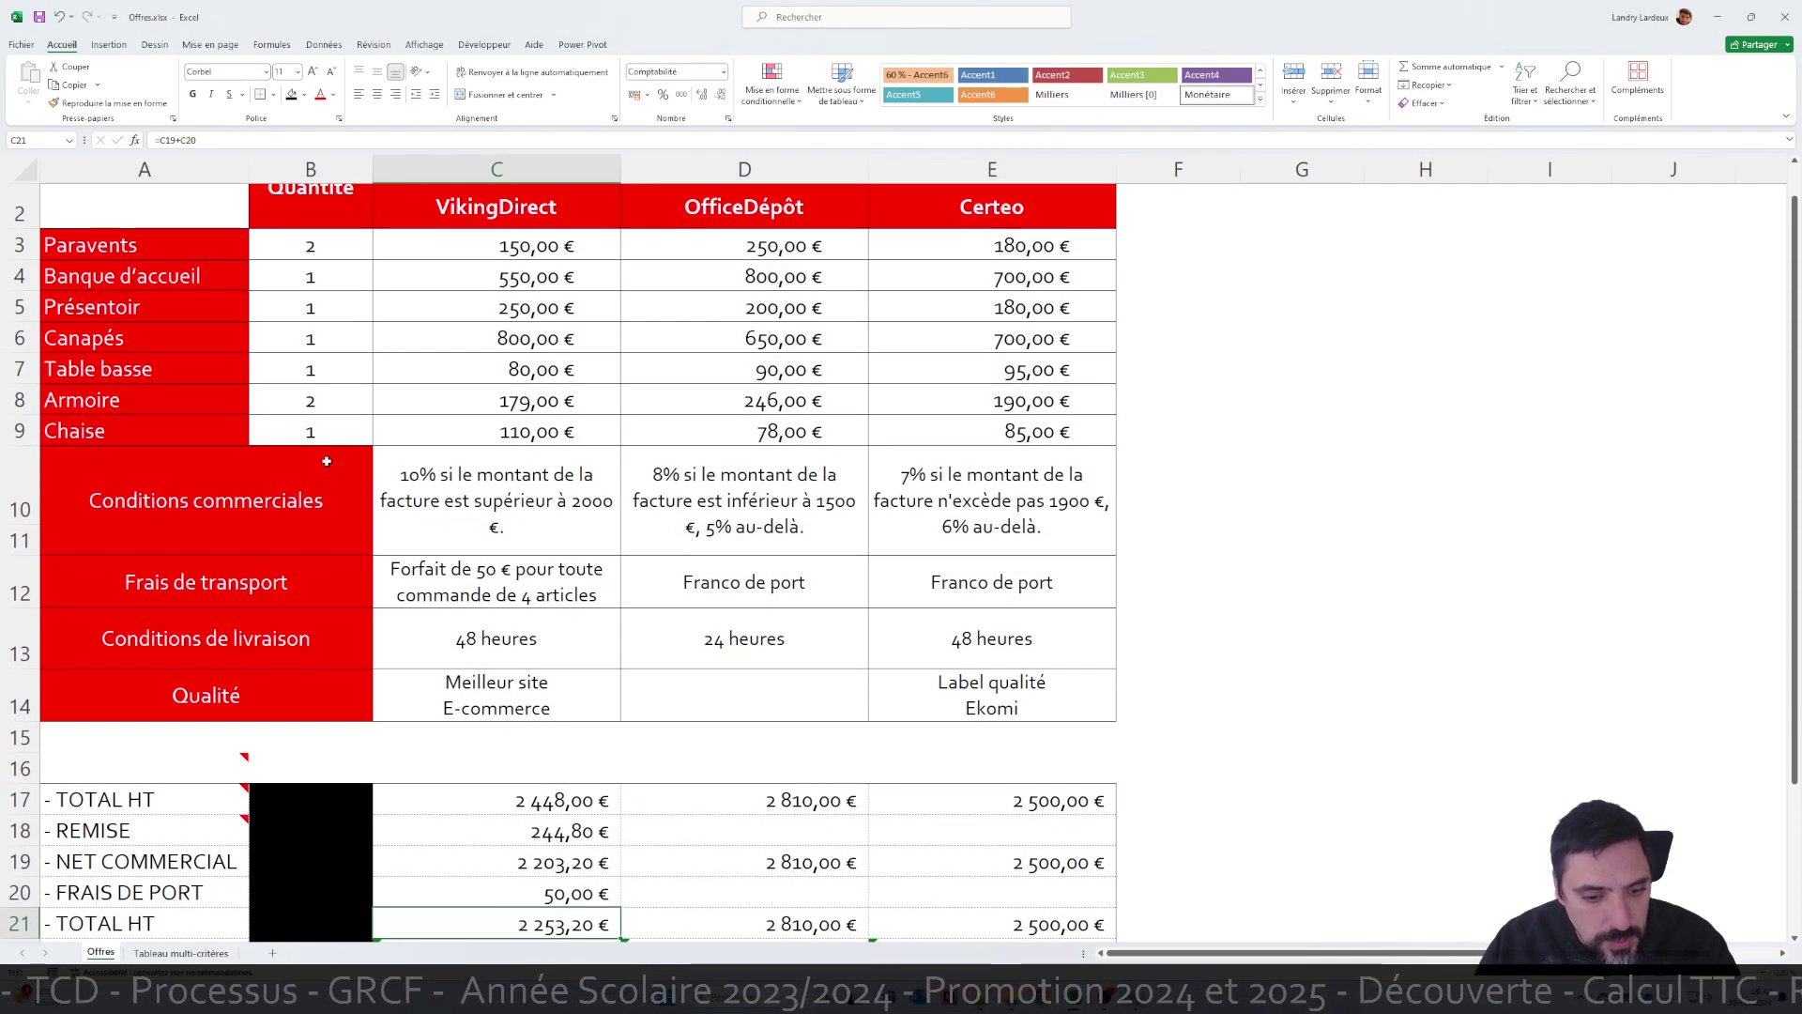
Replace SOMME with NB in the FRAIS DE PORT formula in C20, giving =SI(NB(QTE)>4;50;0)
scroll(493, 630, "down", 1)
left_click(557, 781)
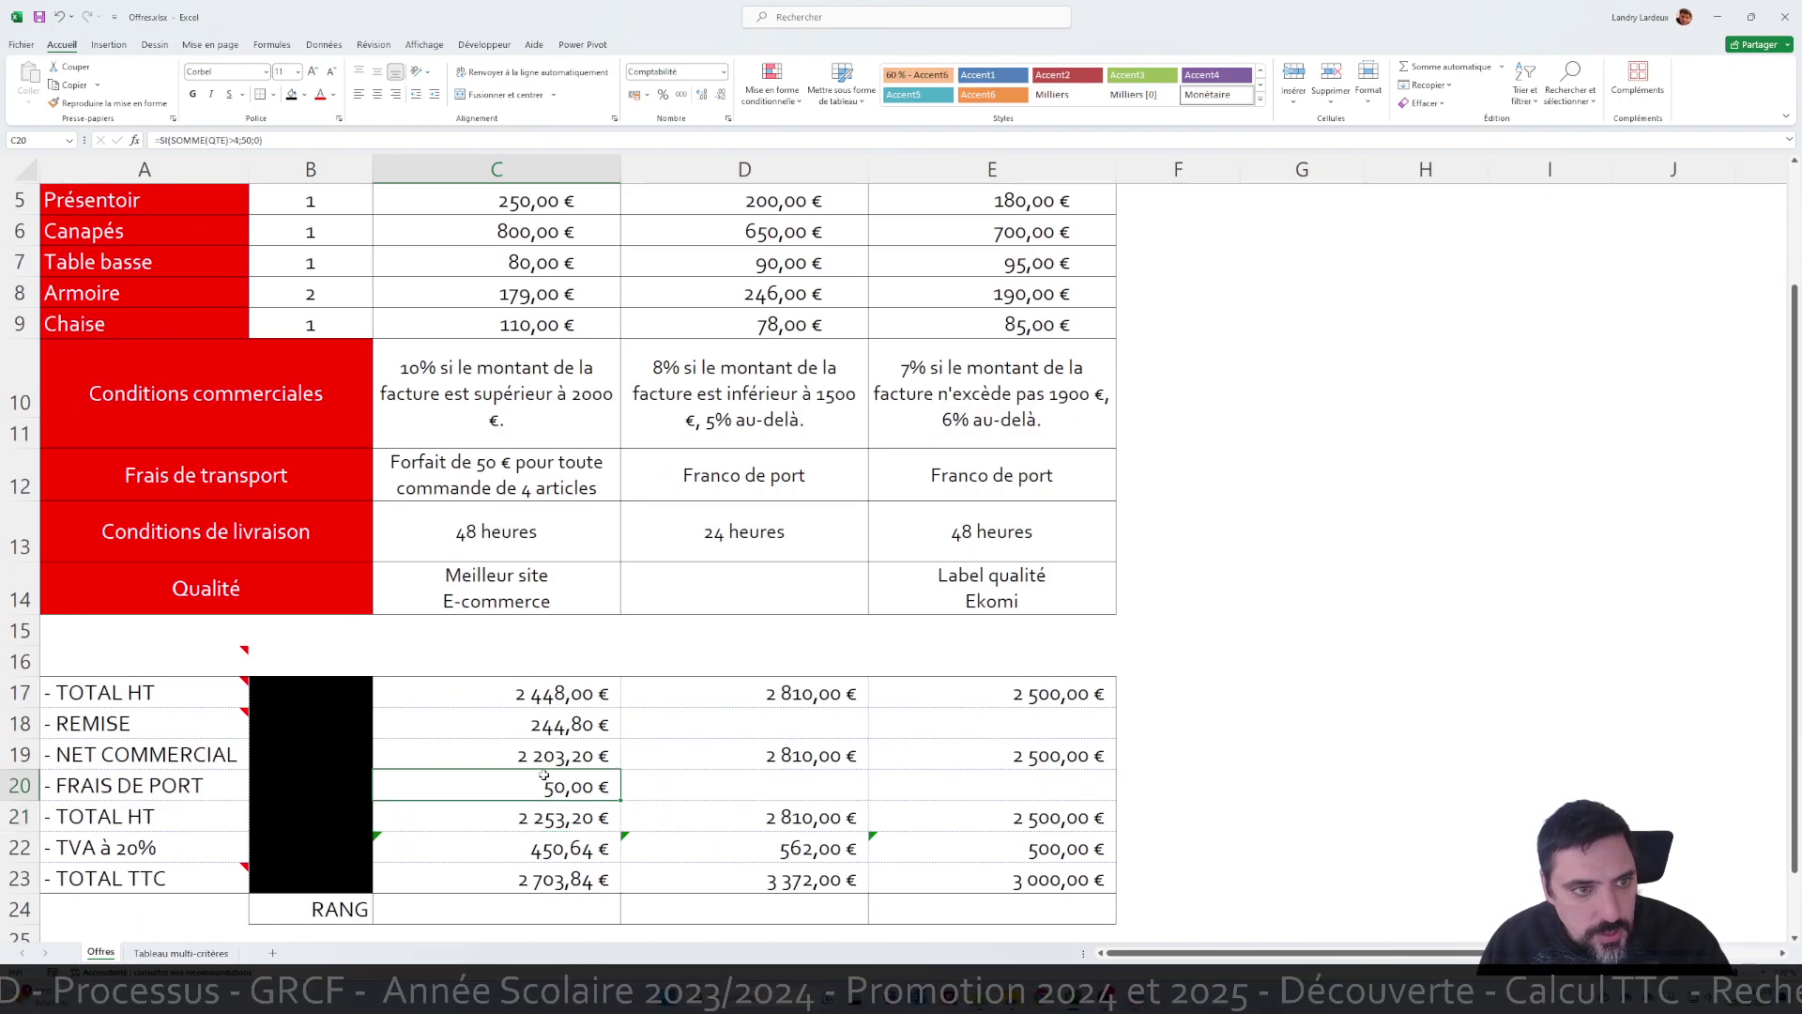
left_click(193, 140)
double_click(192, 140)
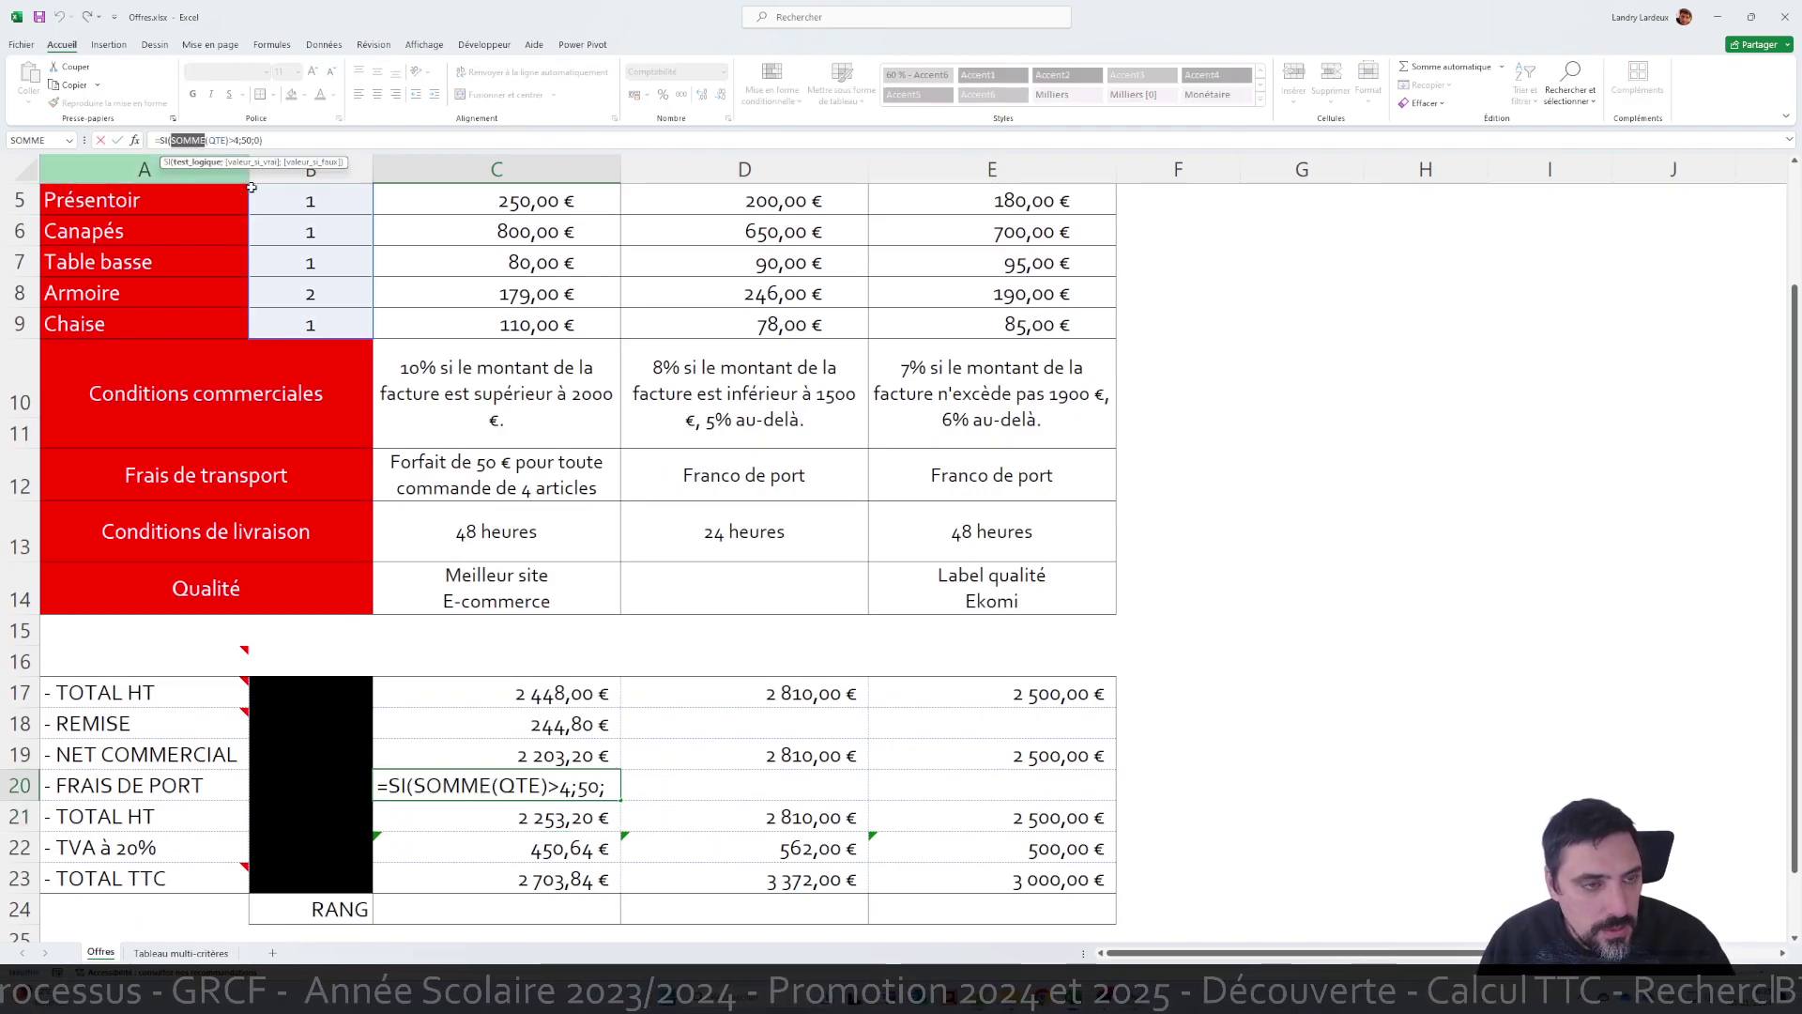
type("NB")
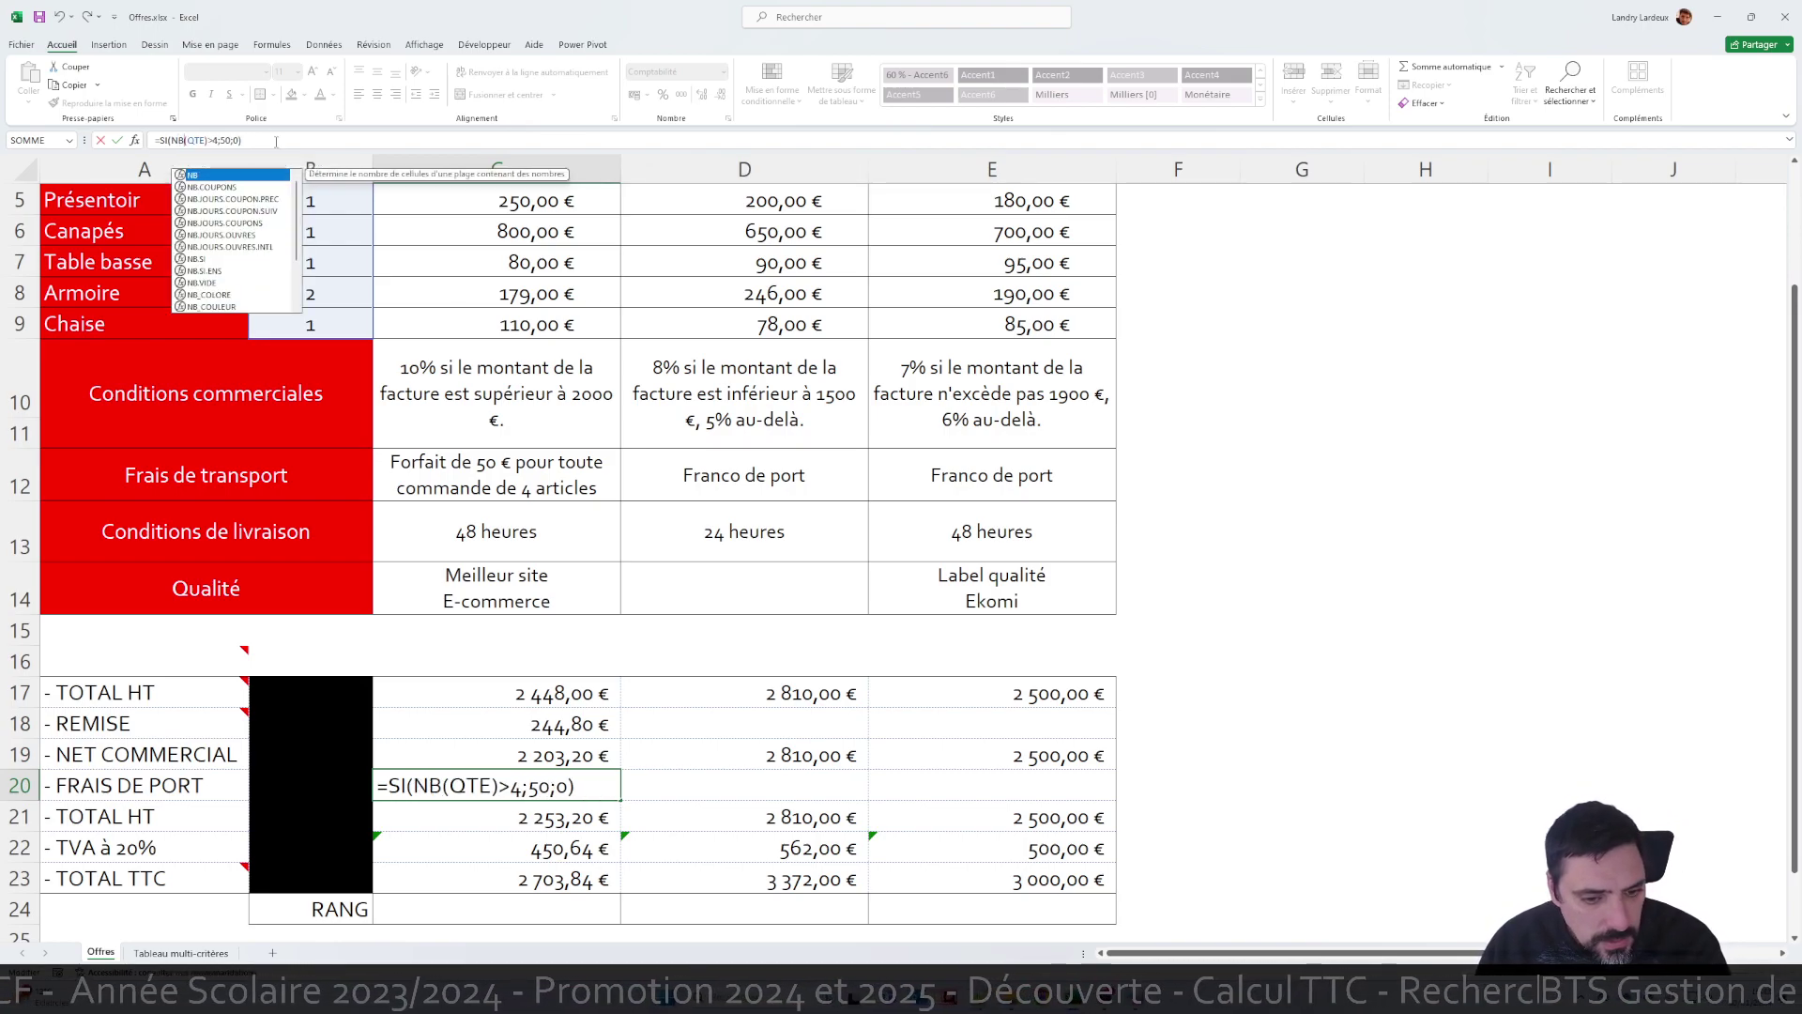
key("Return")
key("Up")
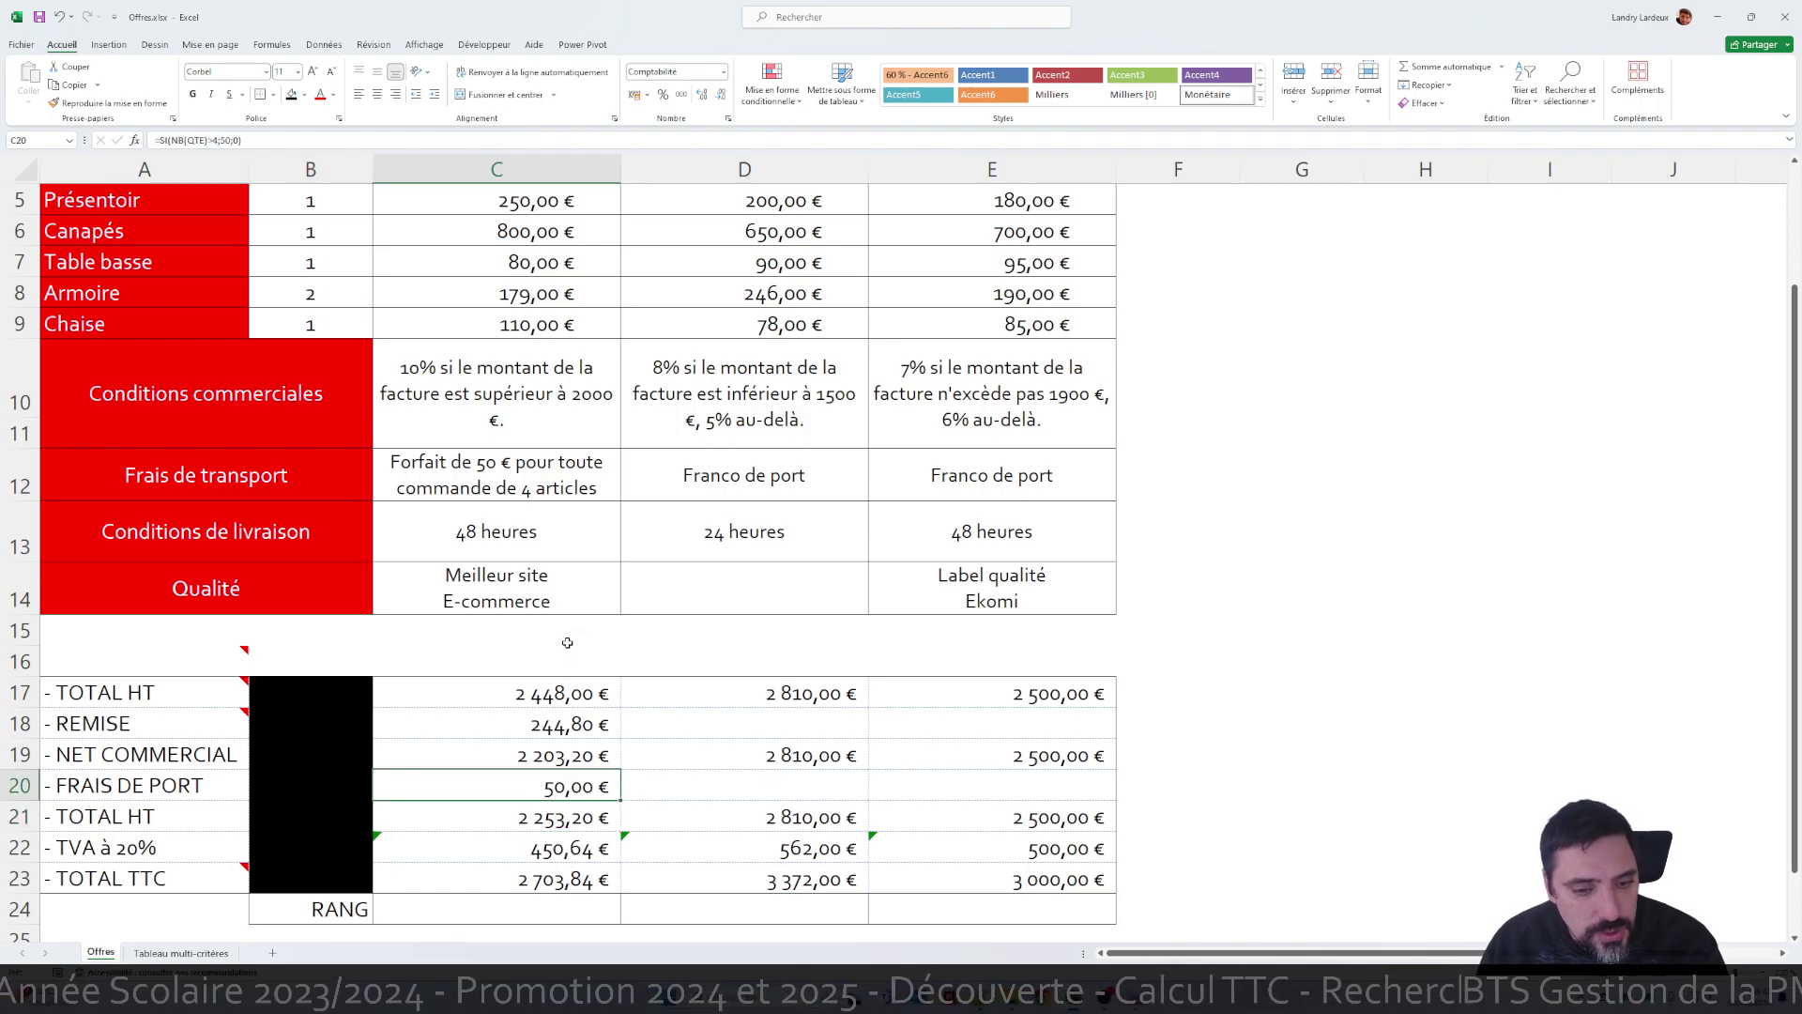
Change NB back to SOMME in C20's FRAIS DE PORT formula, giving =SI(SOMME(QTE)>4;50;0)
scroll(554, 679, "up", 1)
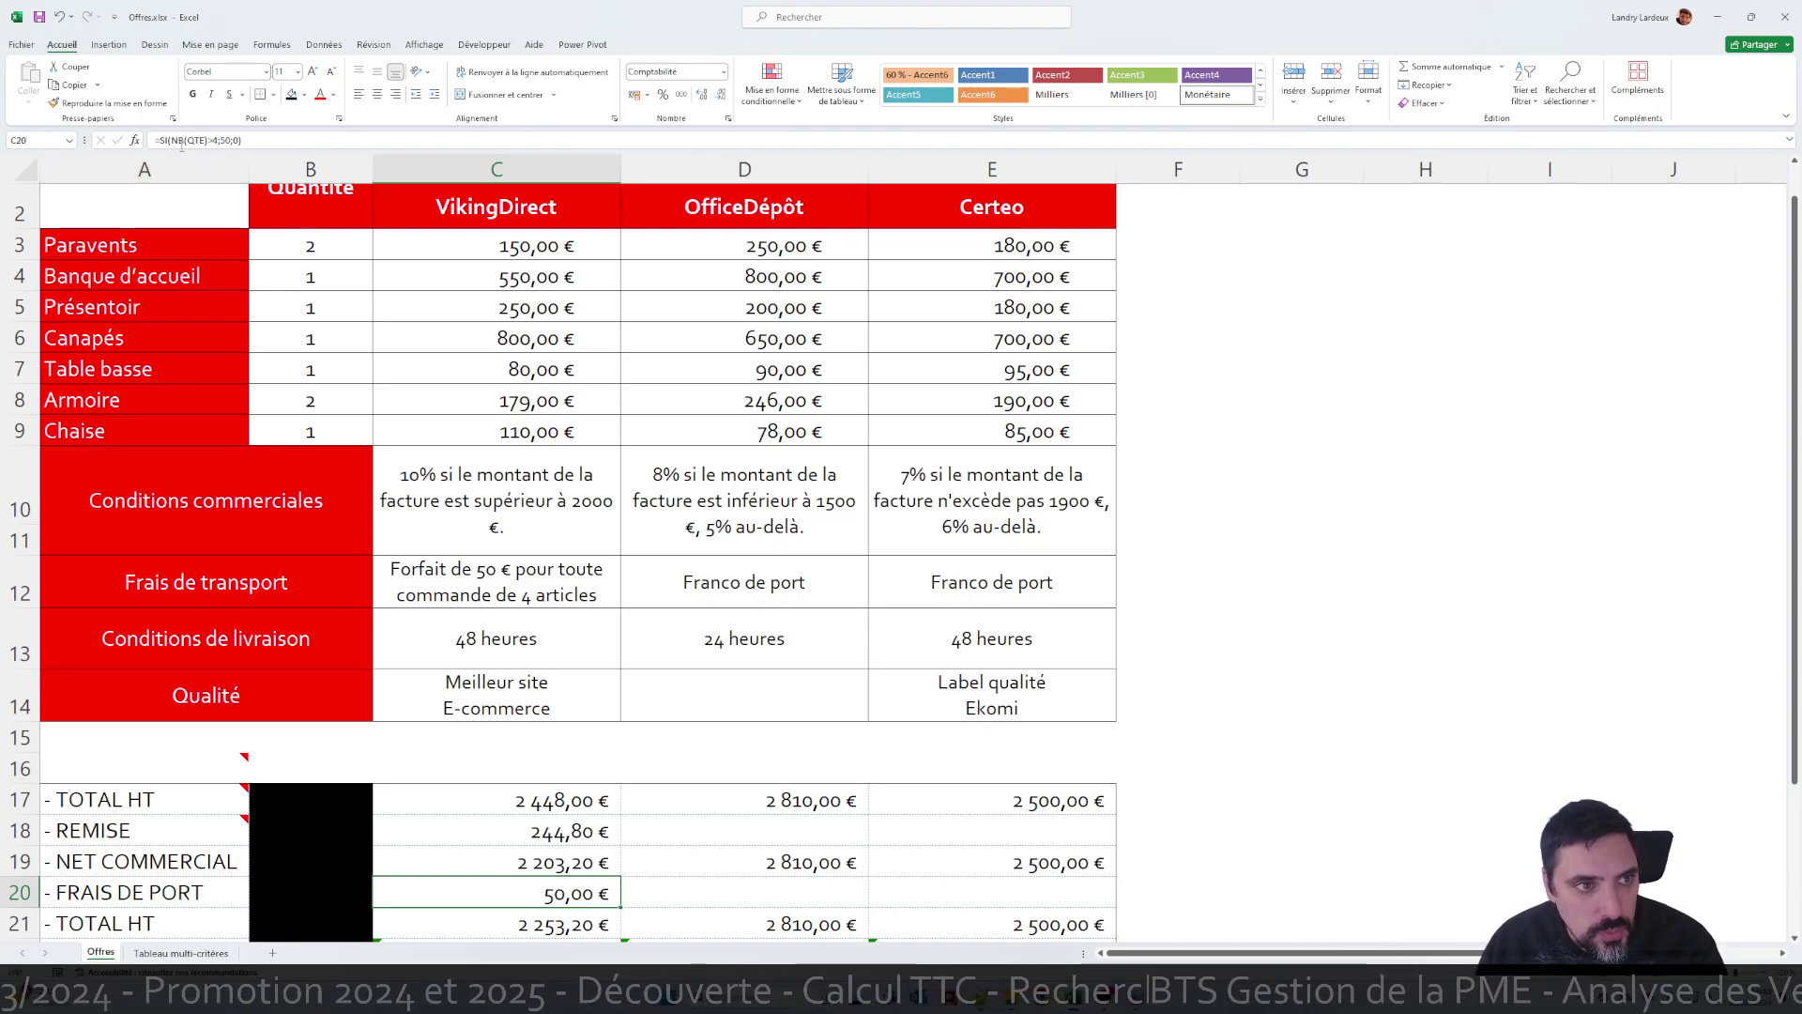
left_click(216, 142)
key("BackSpace")
key("BackSpace")
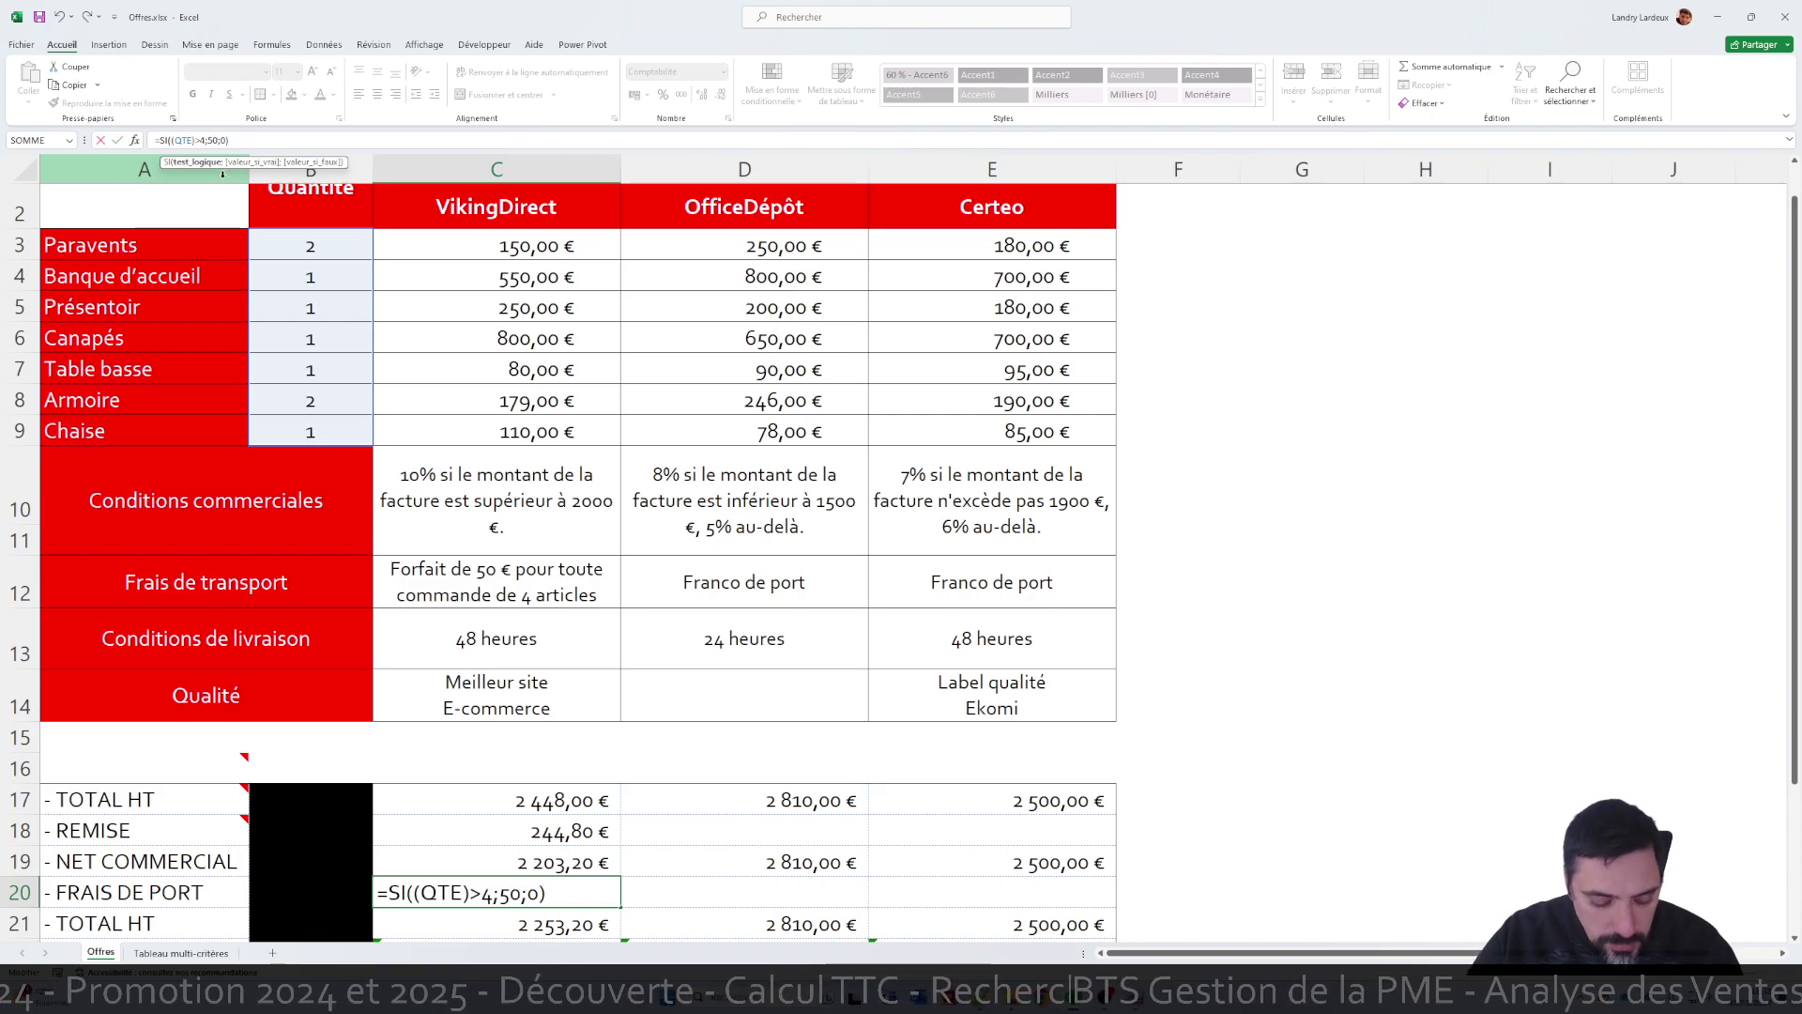
type("SOMME")
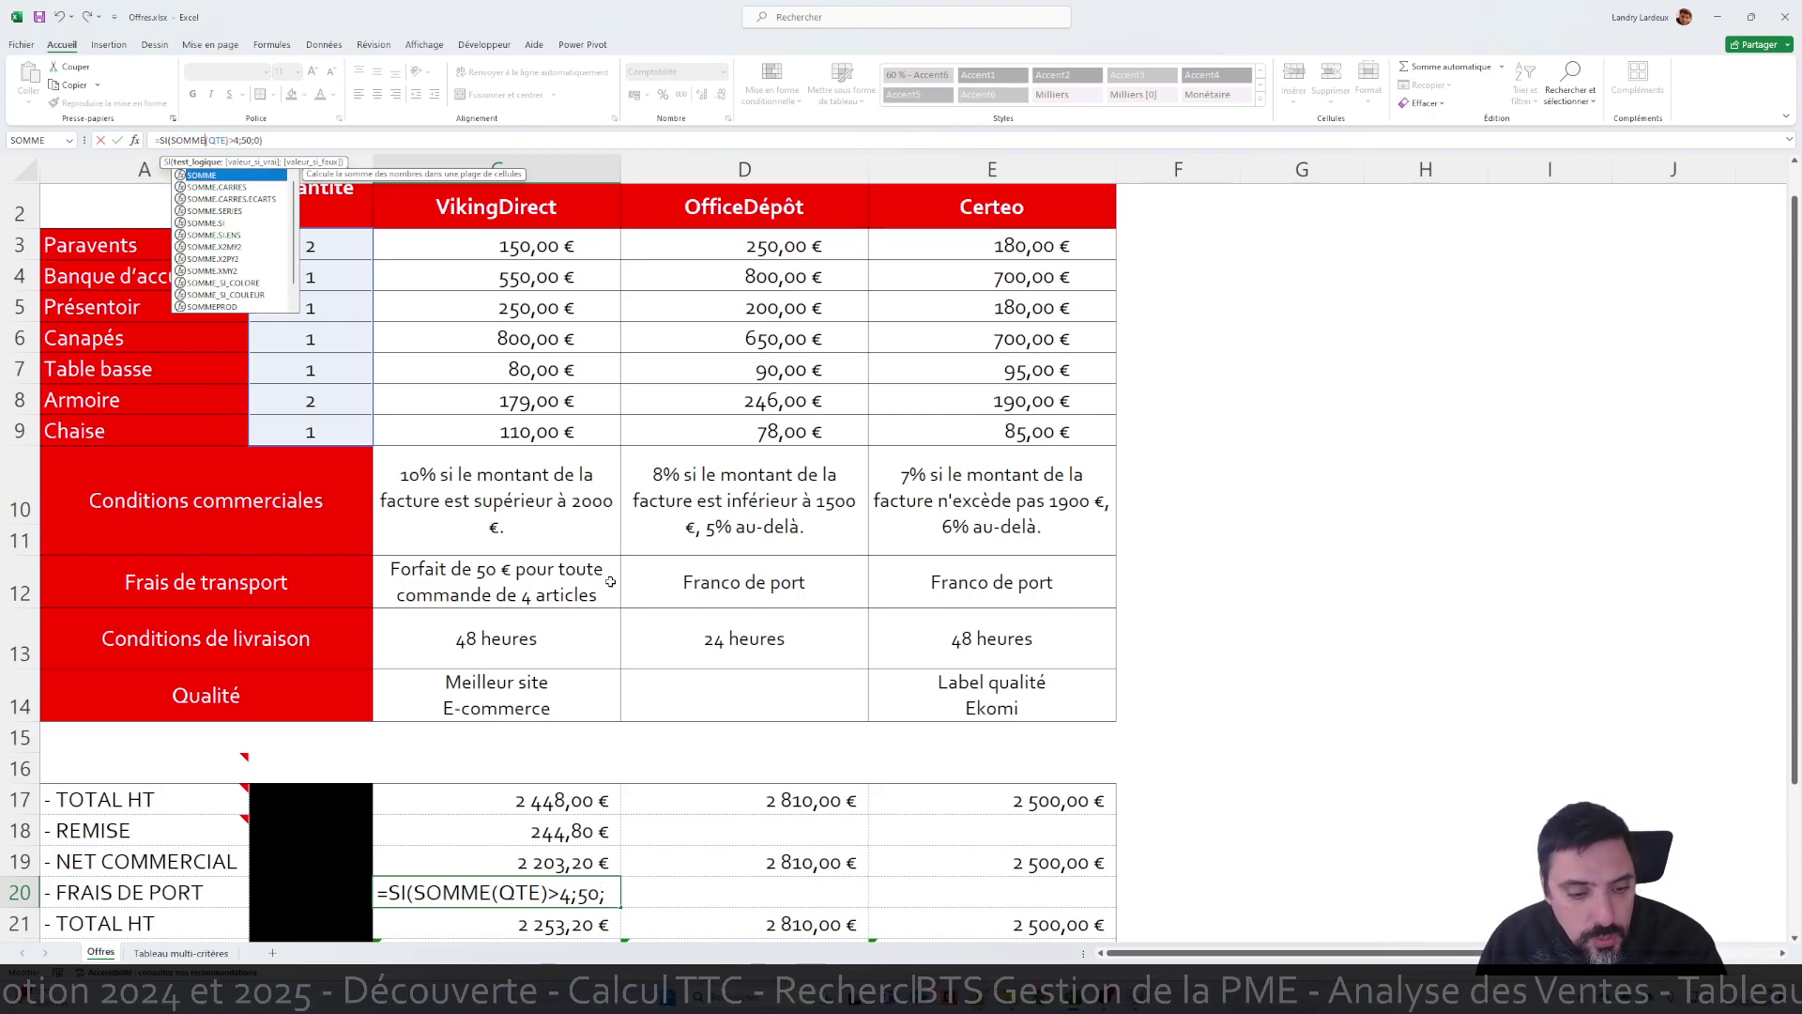
key("Return")
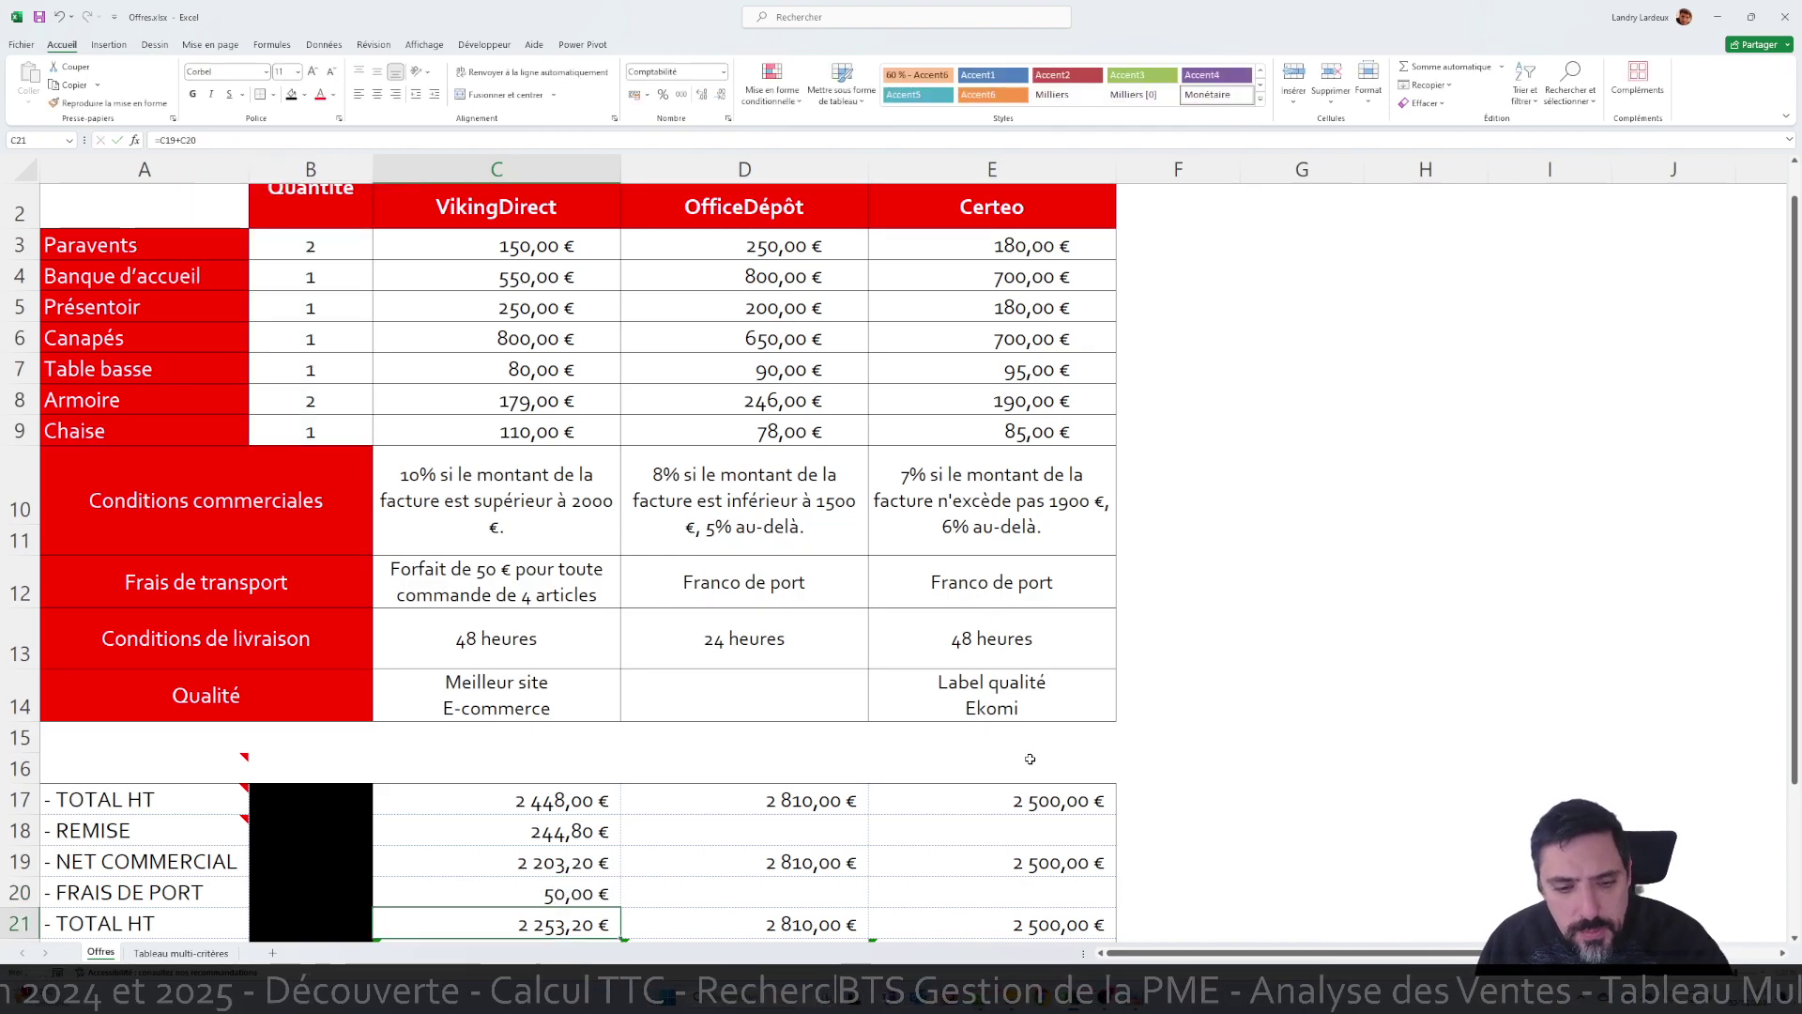
Freeze the two header rows above row 3 of the Offres sheet so they stay in view
scroll(977, 666, "down", 1)
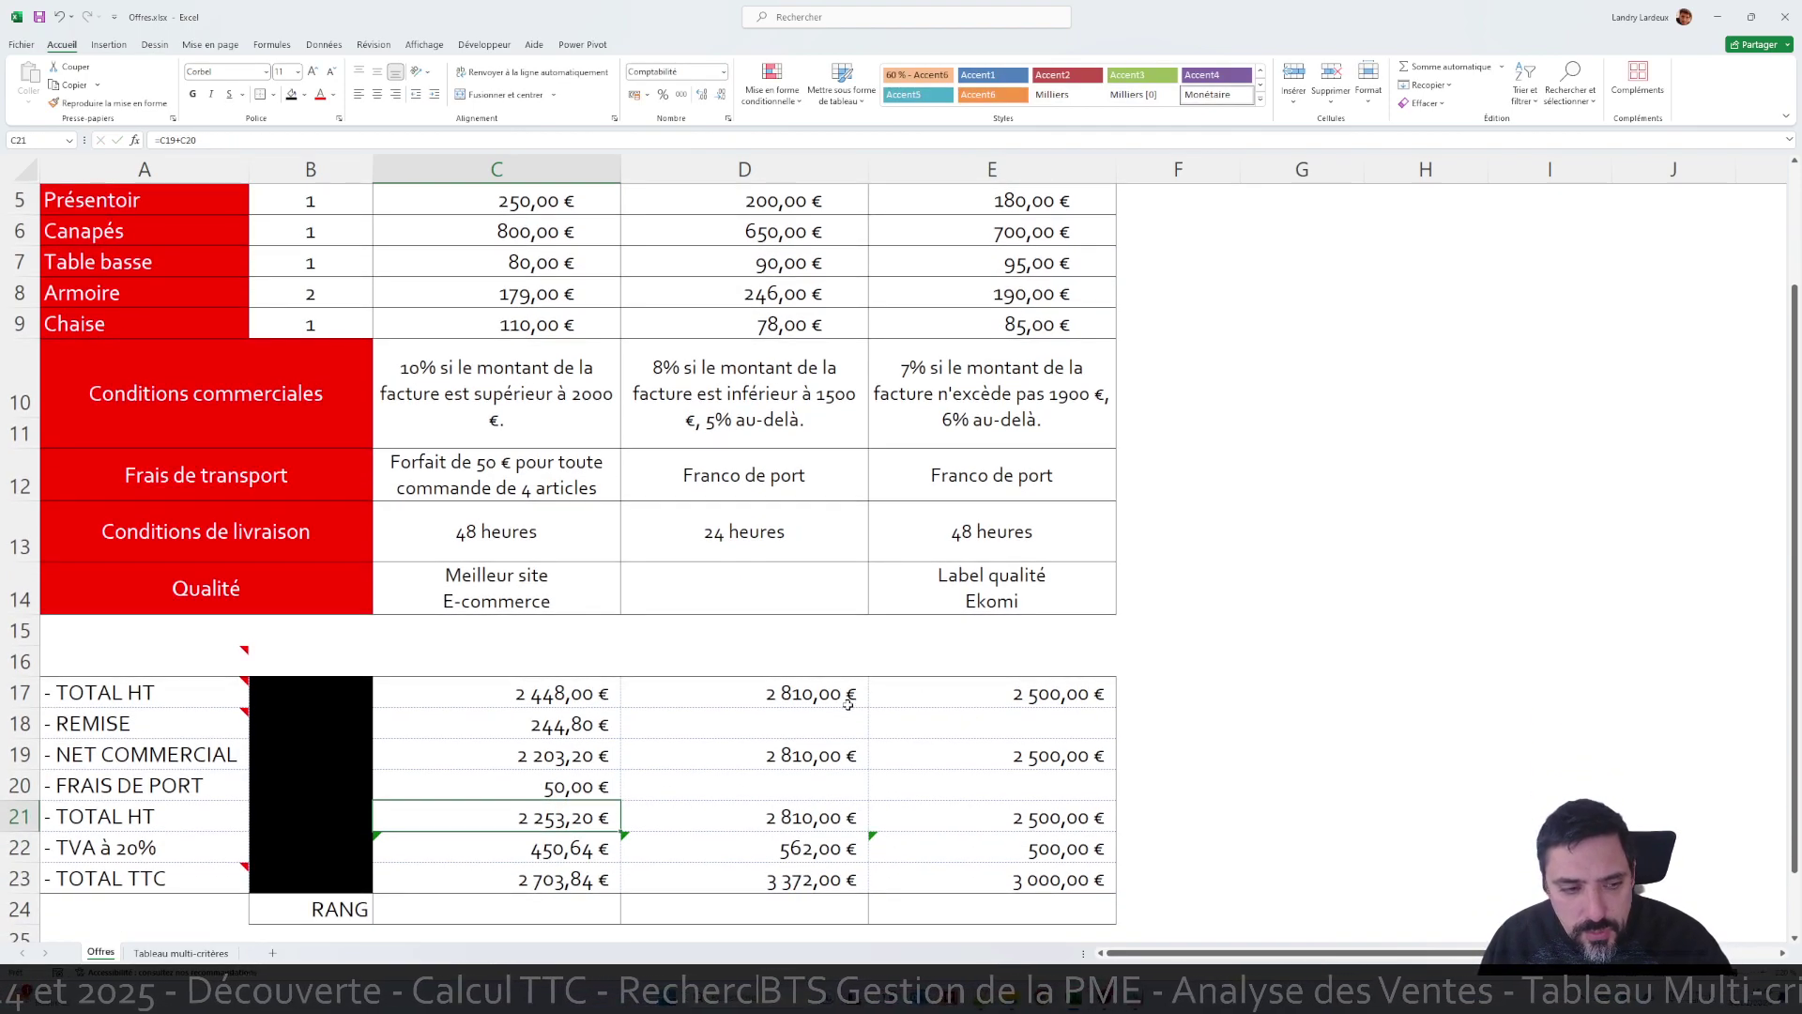
left_click(806, 722)
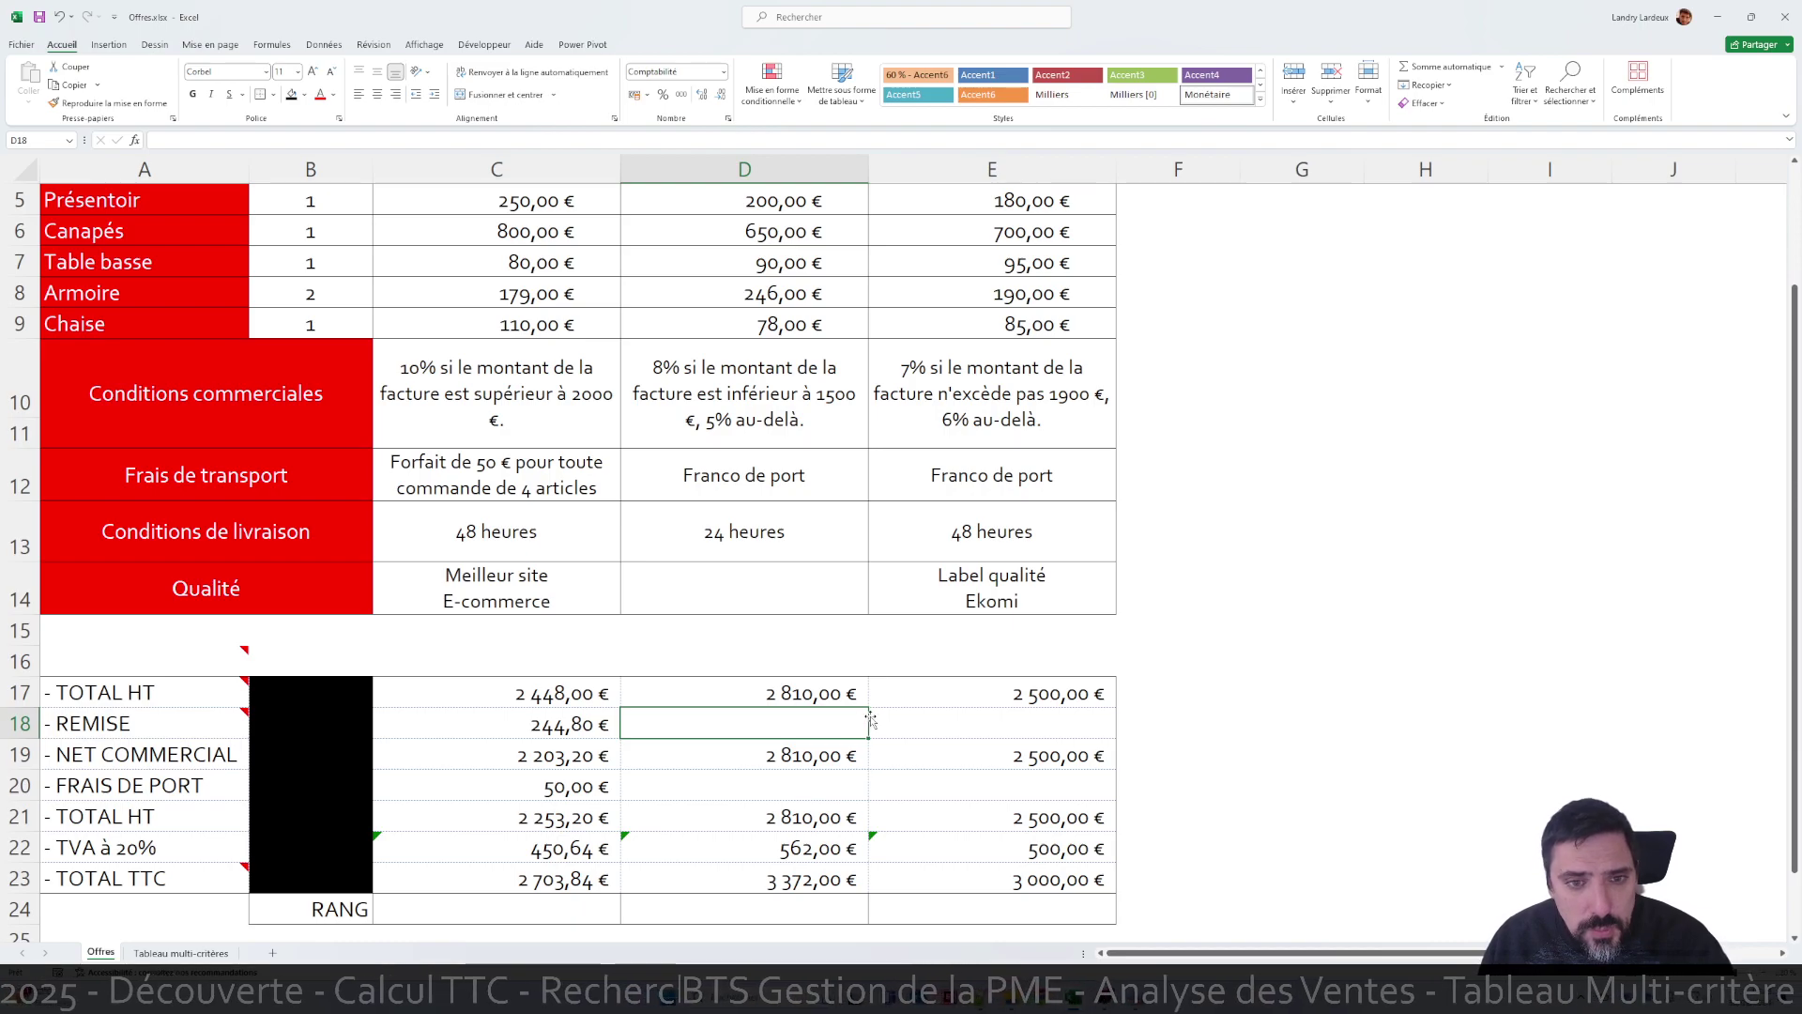
scroll(877, 683, "down", 1)
scroll(869, 684, "up", 2)
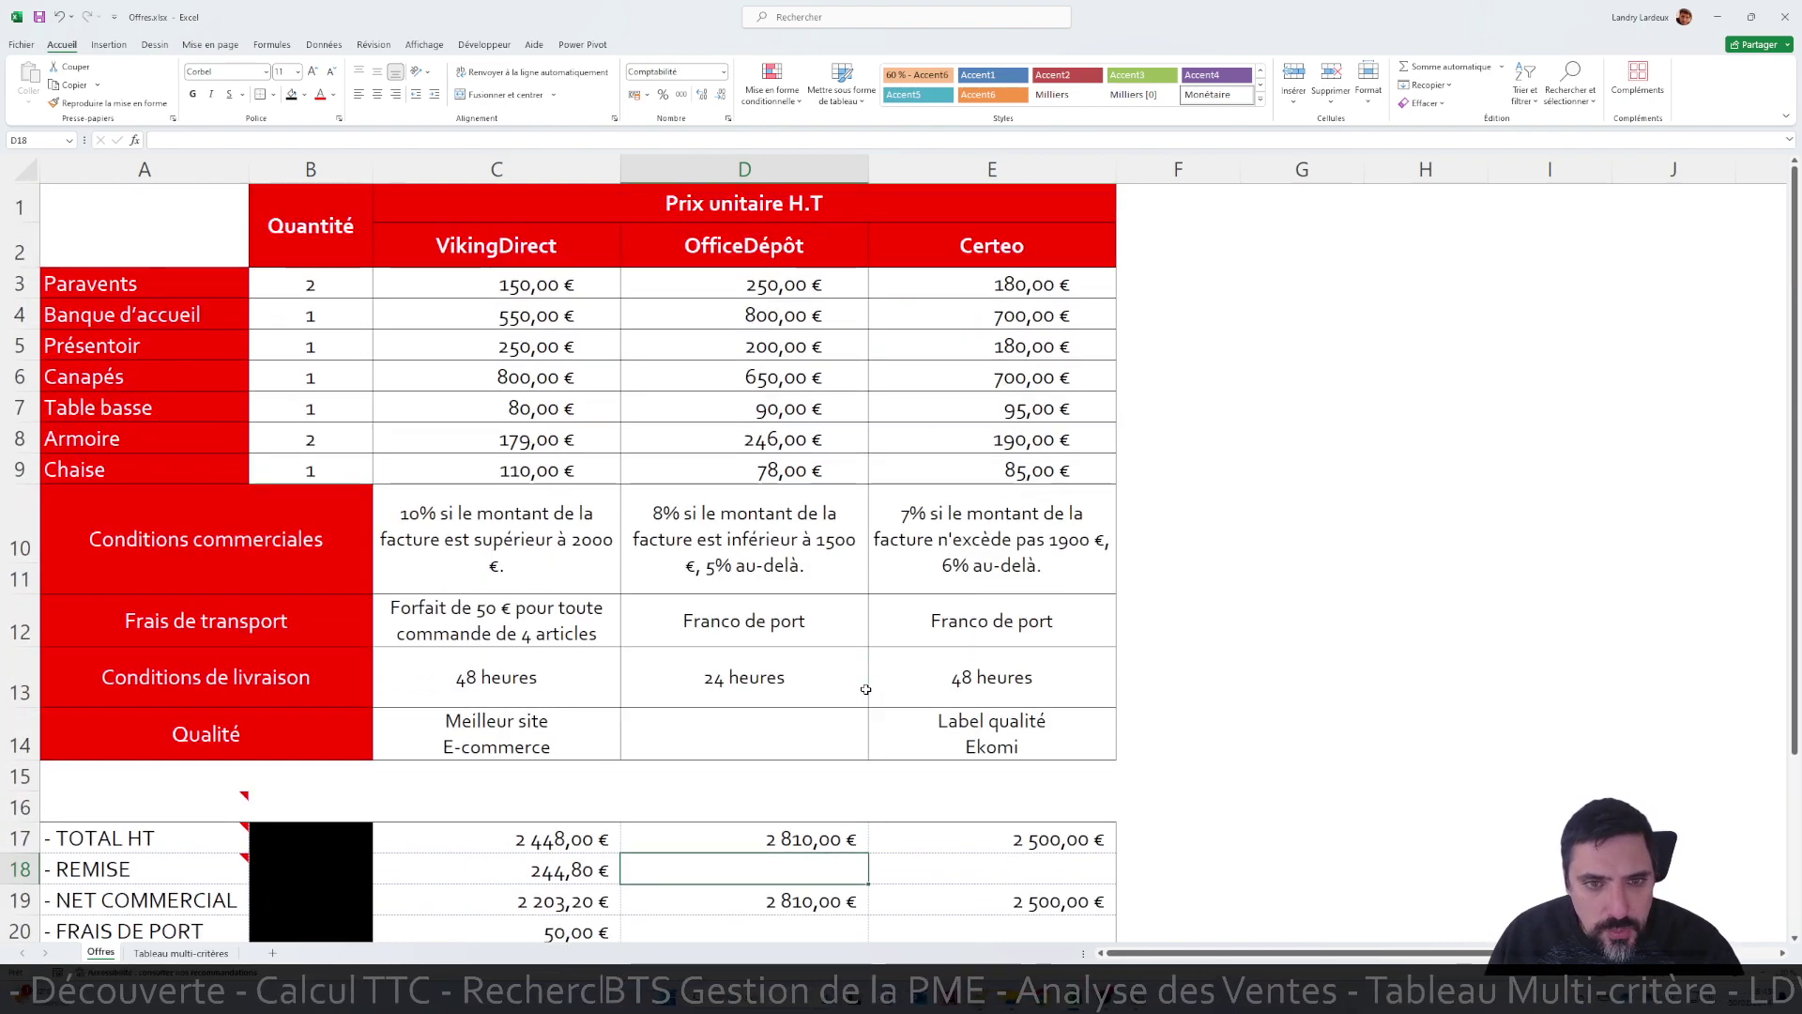
scroll(865, 689, "down", 2)
scroll(864, 685, "up", 2)
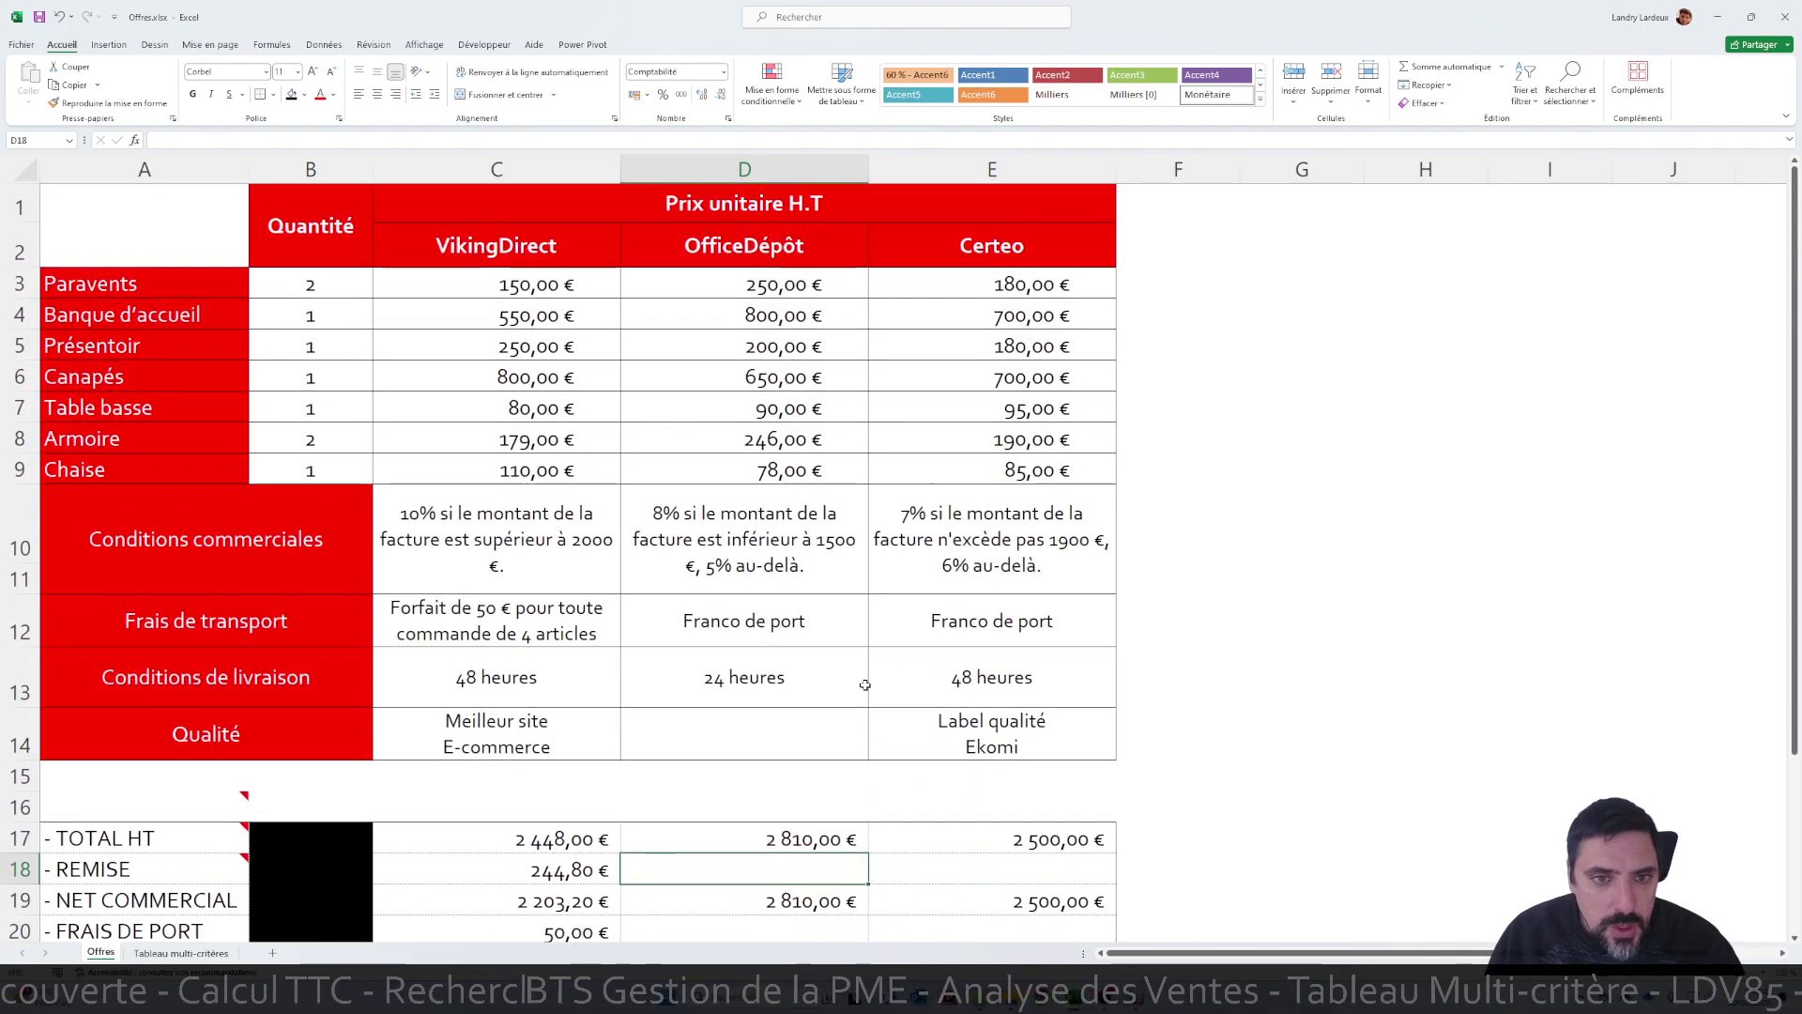
left_click(230, 283)
left_click(299, 283)
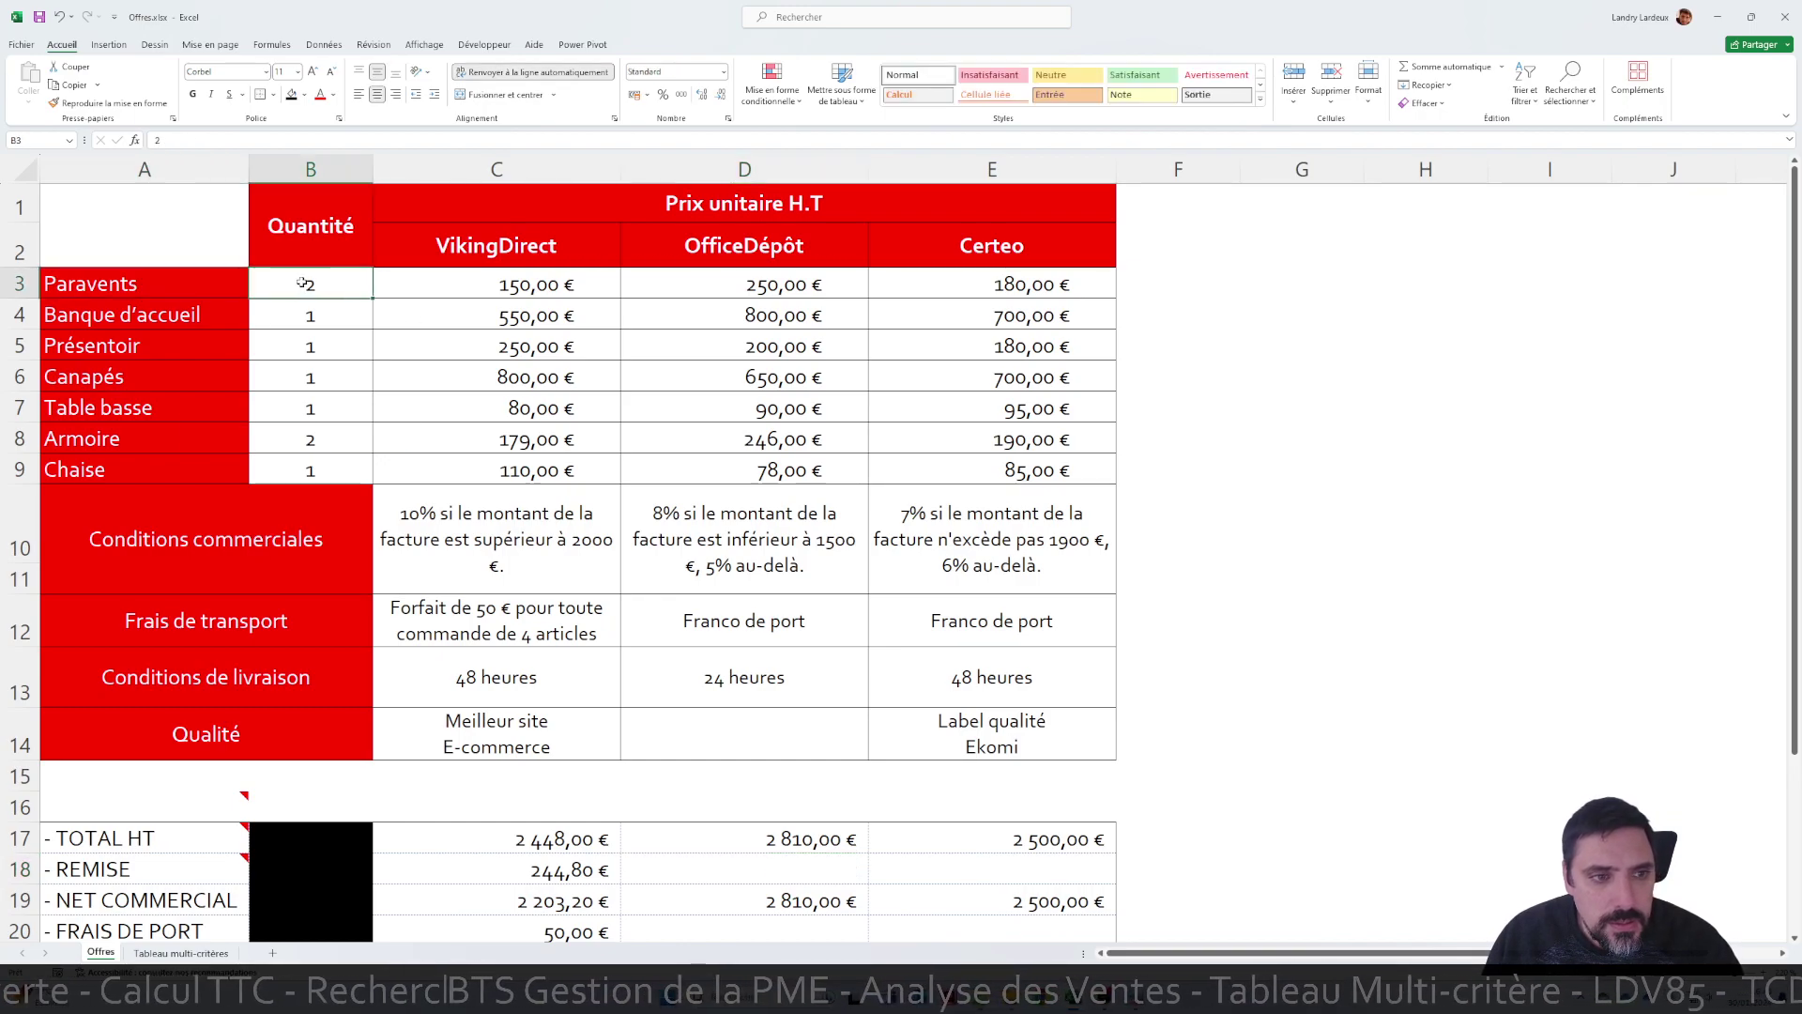
key("Left")
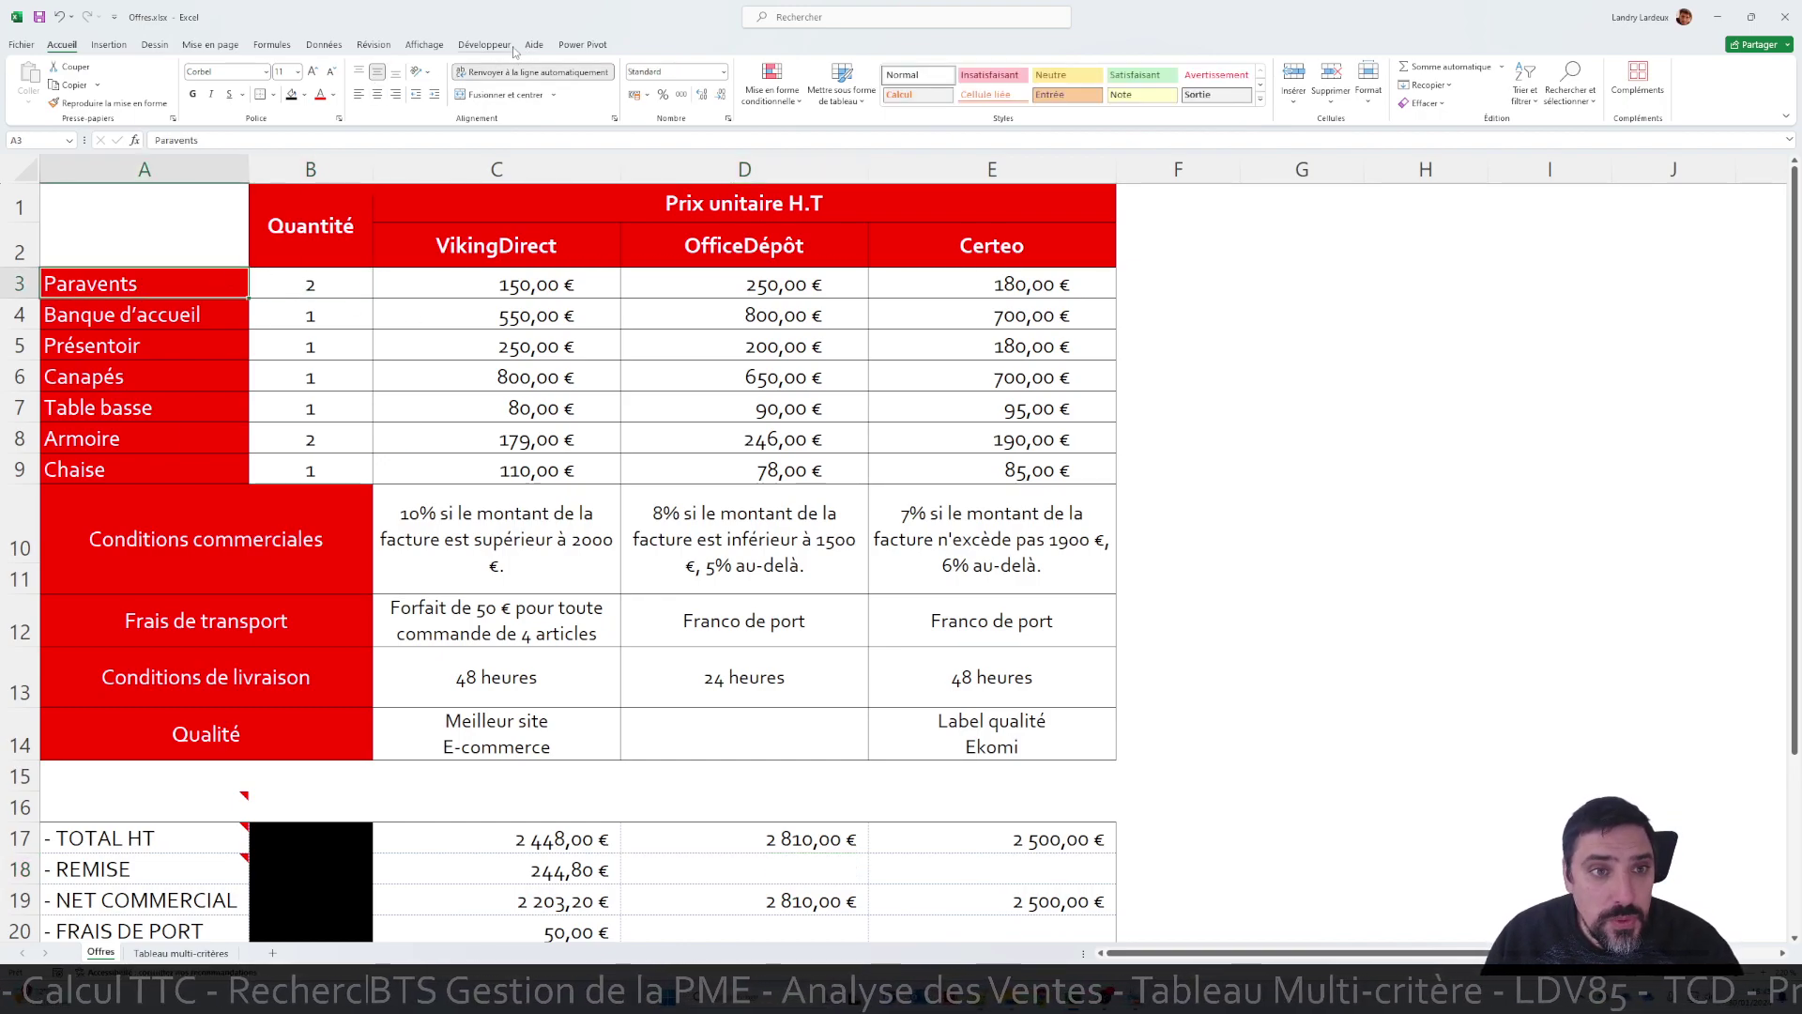
left_click(437, 47)
left_click(554, 99)
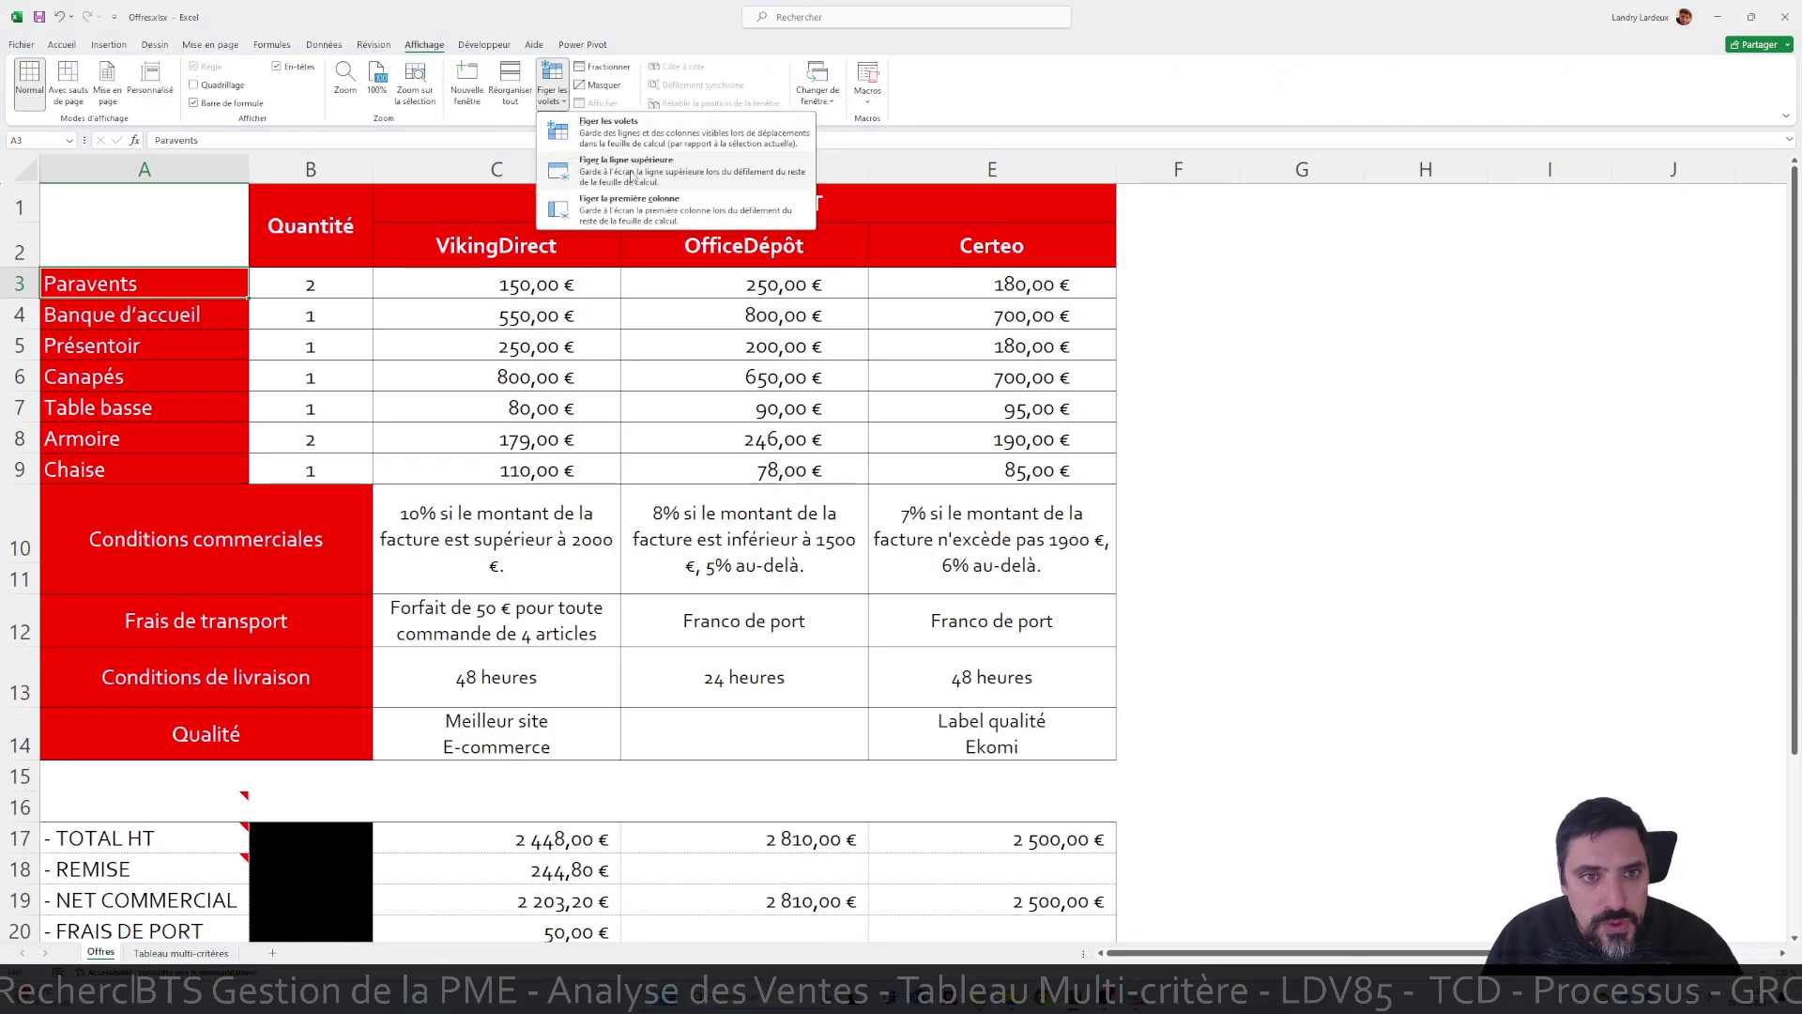
left_click(608, 129)
scroll(594, 405, "down", 2)
scroll(594, 404, "down", 2)
Calculate OfficeDépôt's REMISE in D18 as =SI(D17<1500;8%*D17;5%*D17)
scroll(594, 401, "up", 1)
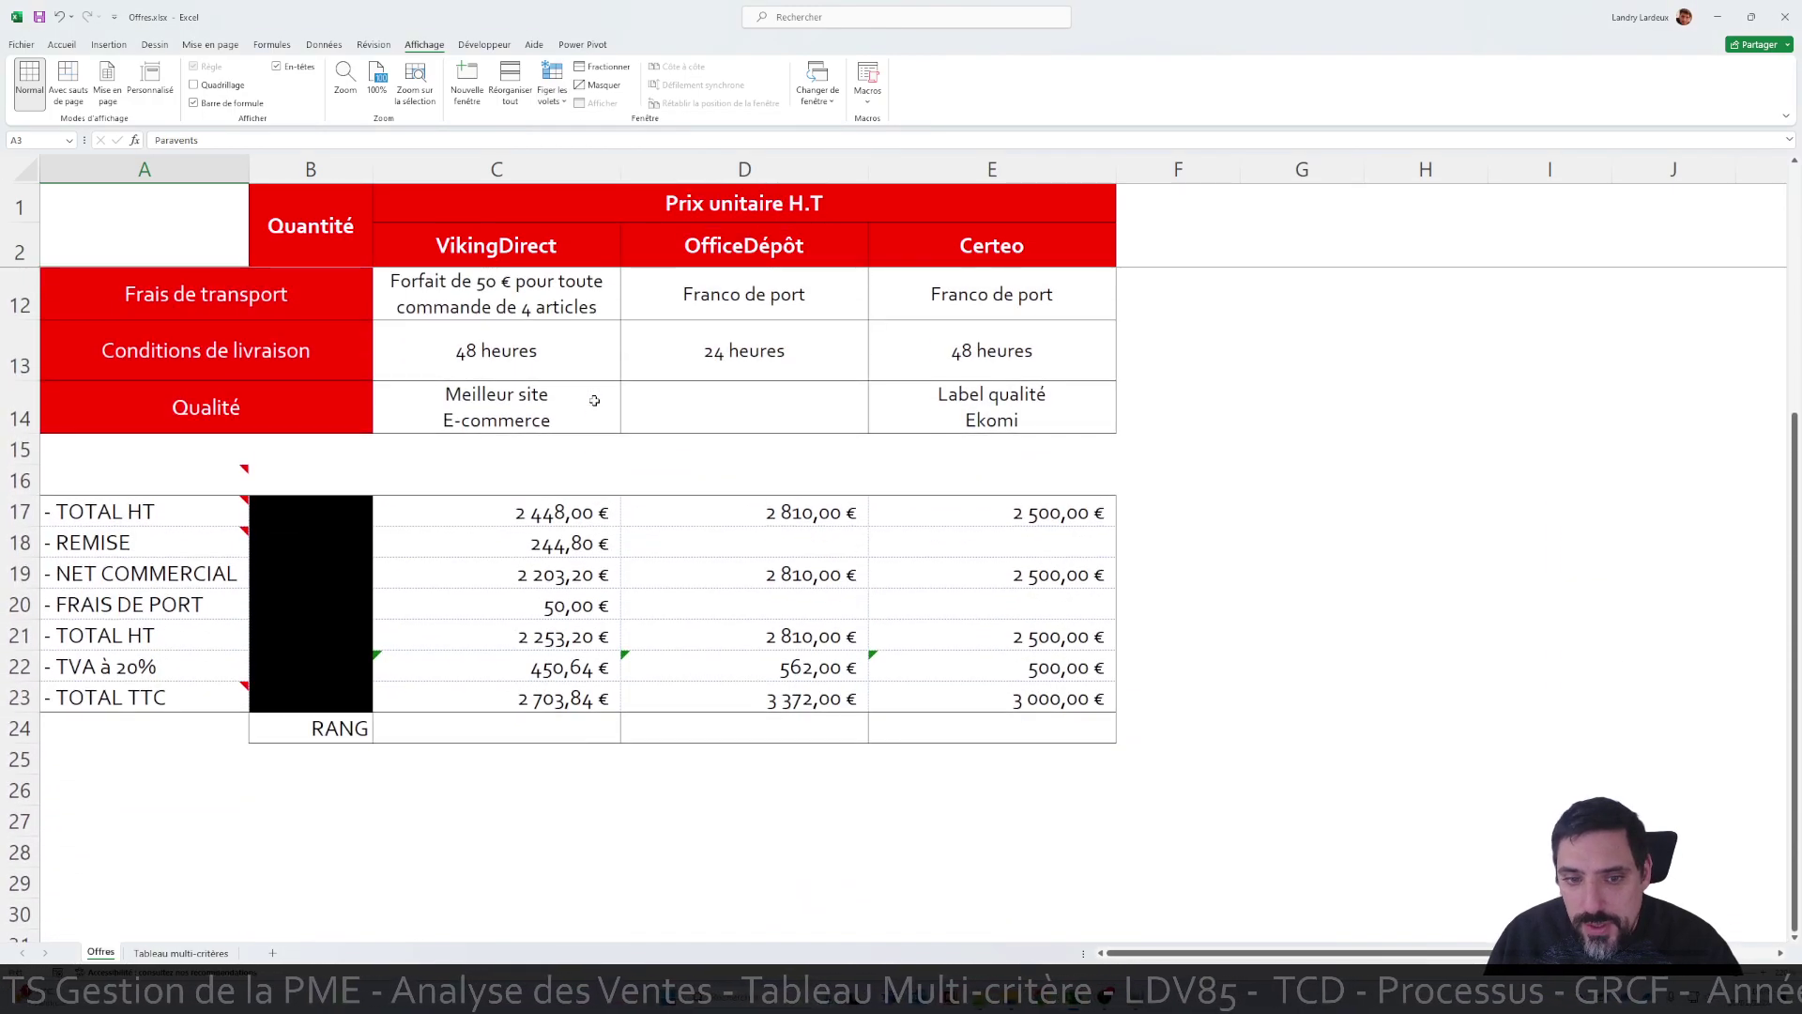
scroll(734, 440, "up", 2)
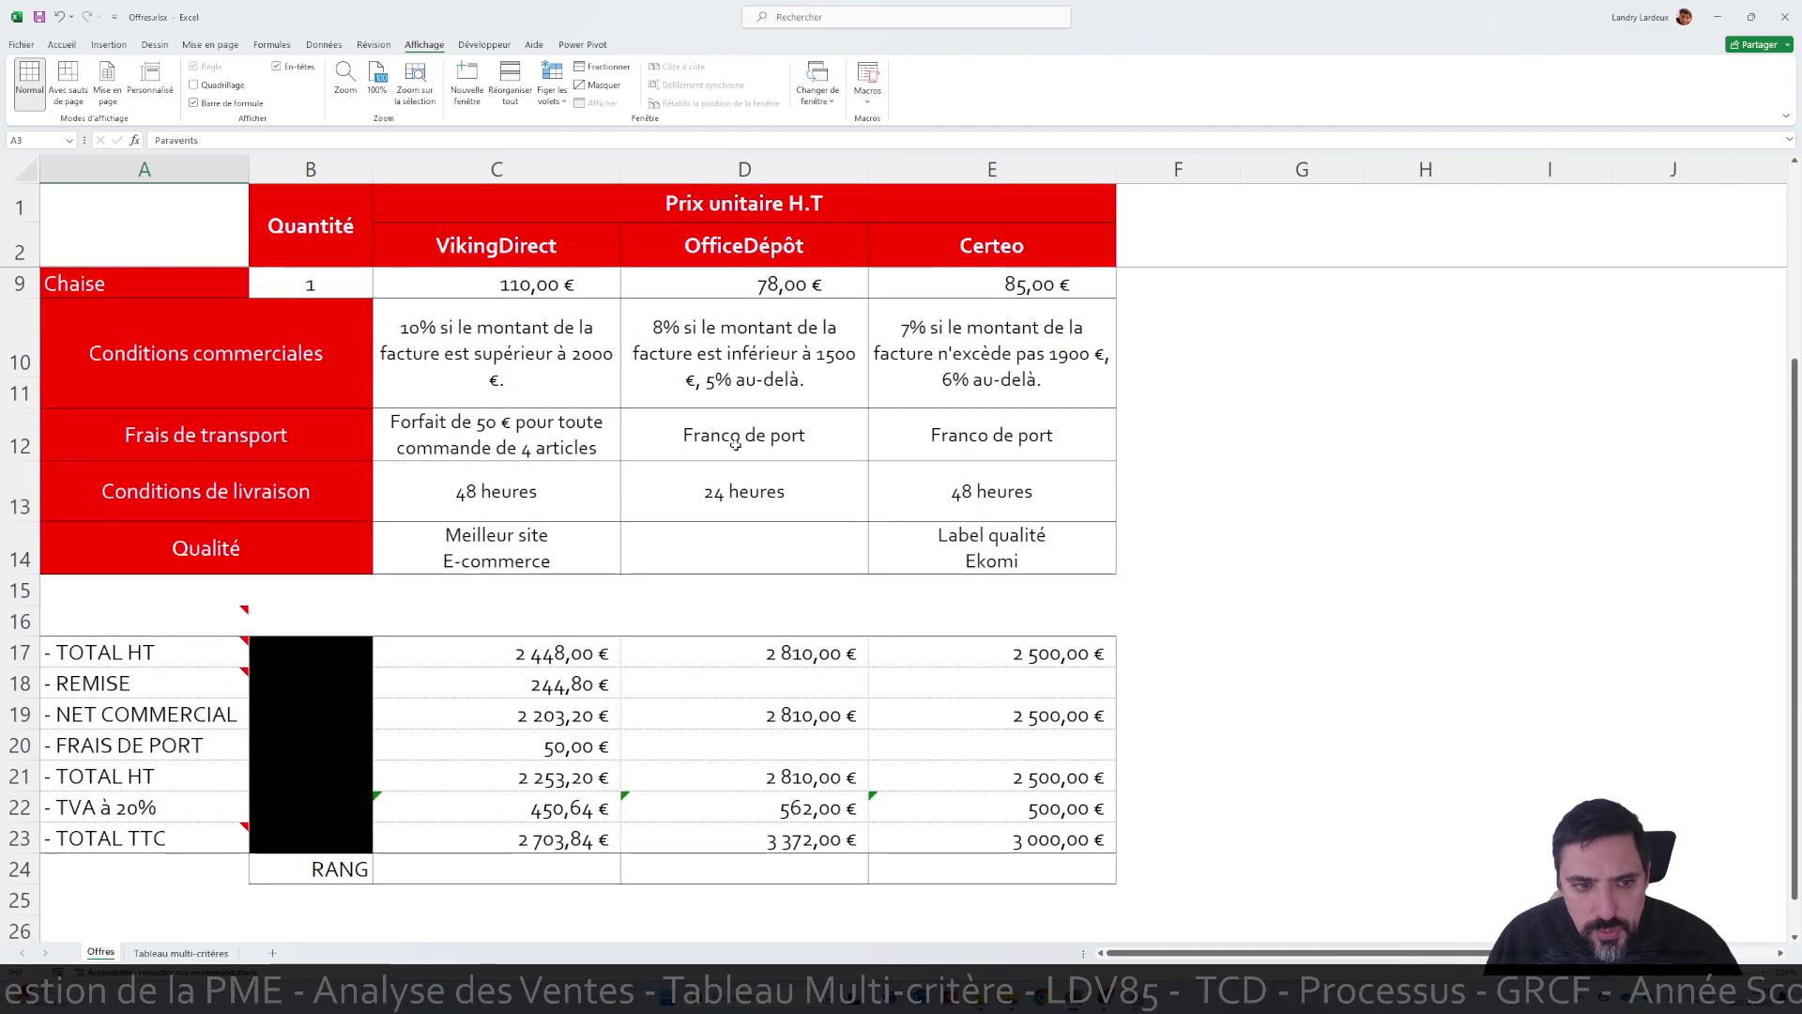
scroll(736, 447, "down", 1)
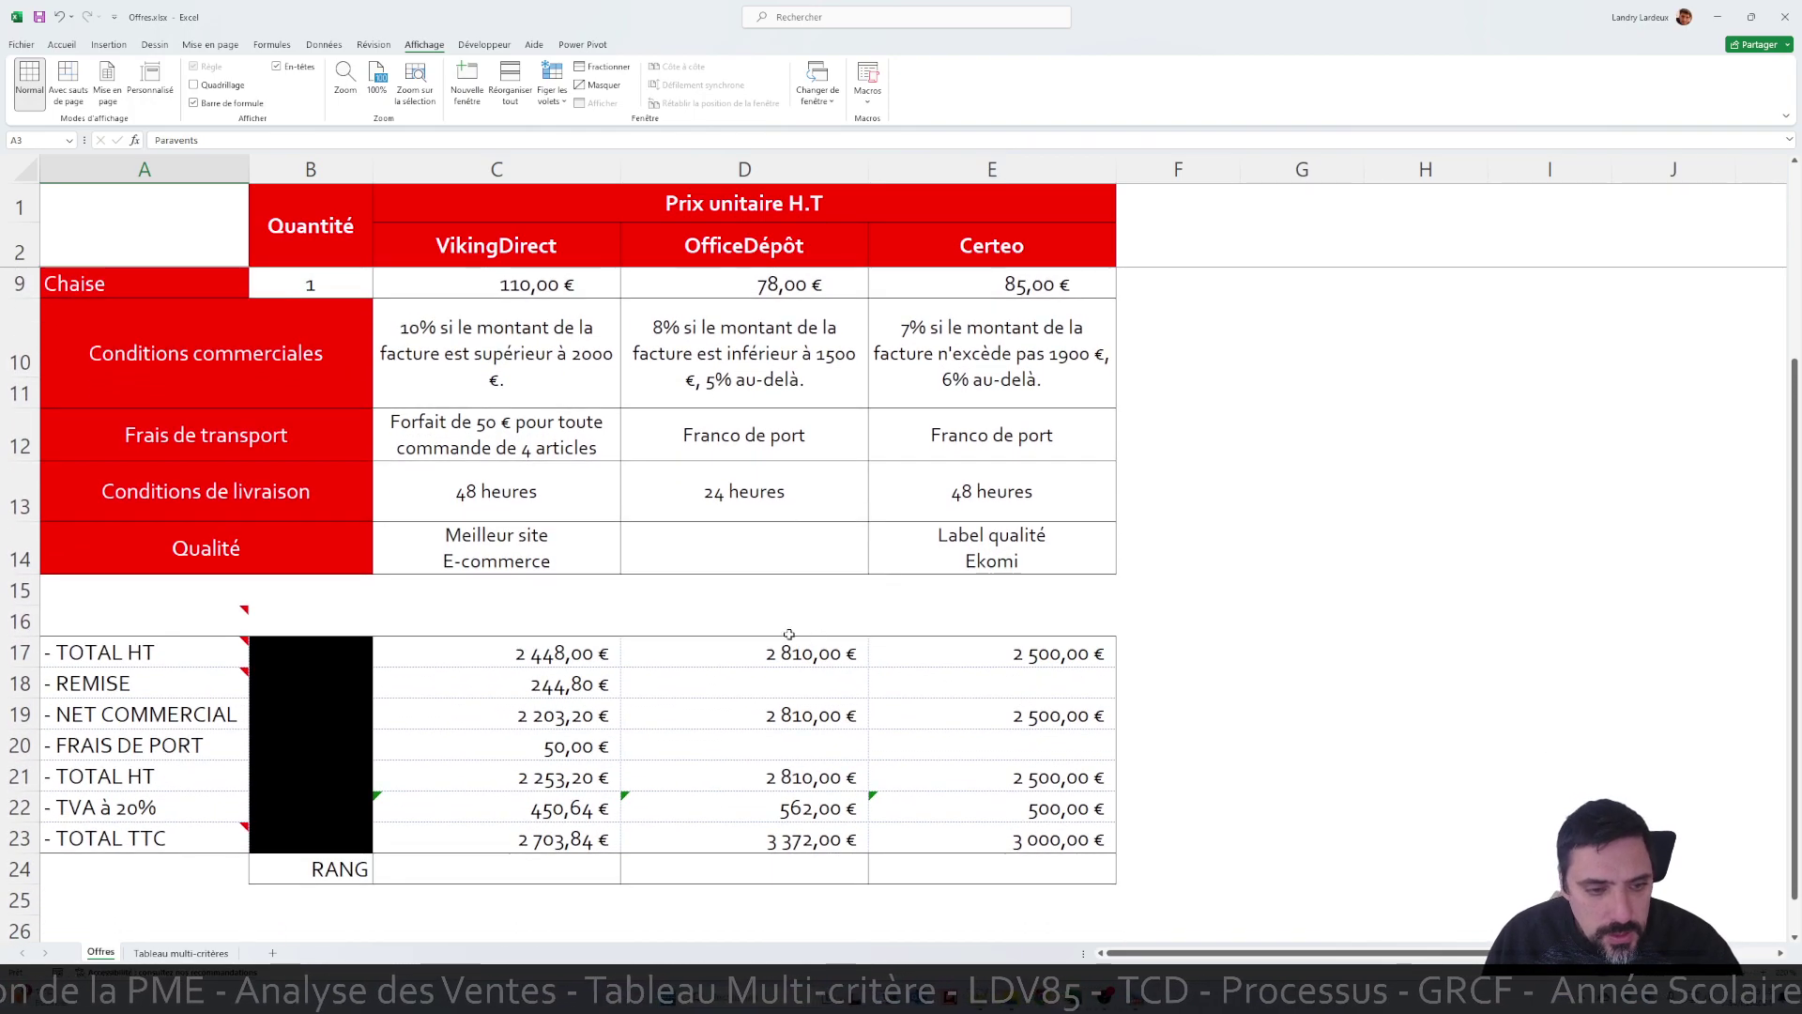
left_click(843, 678)
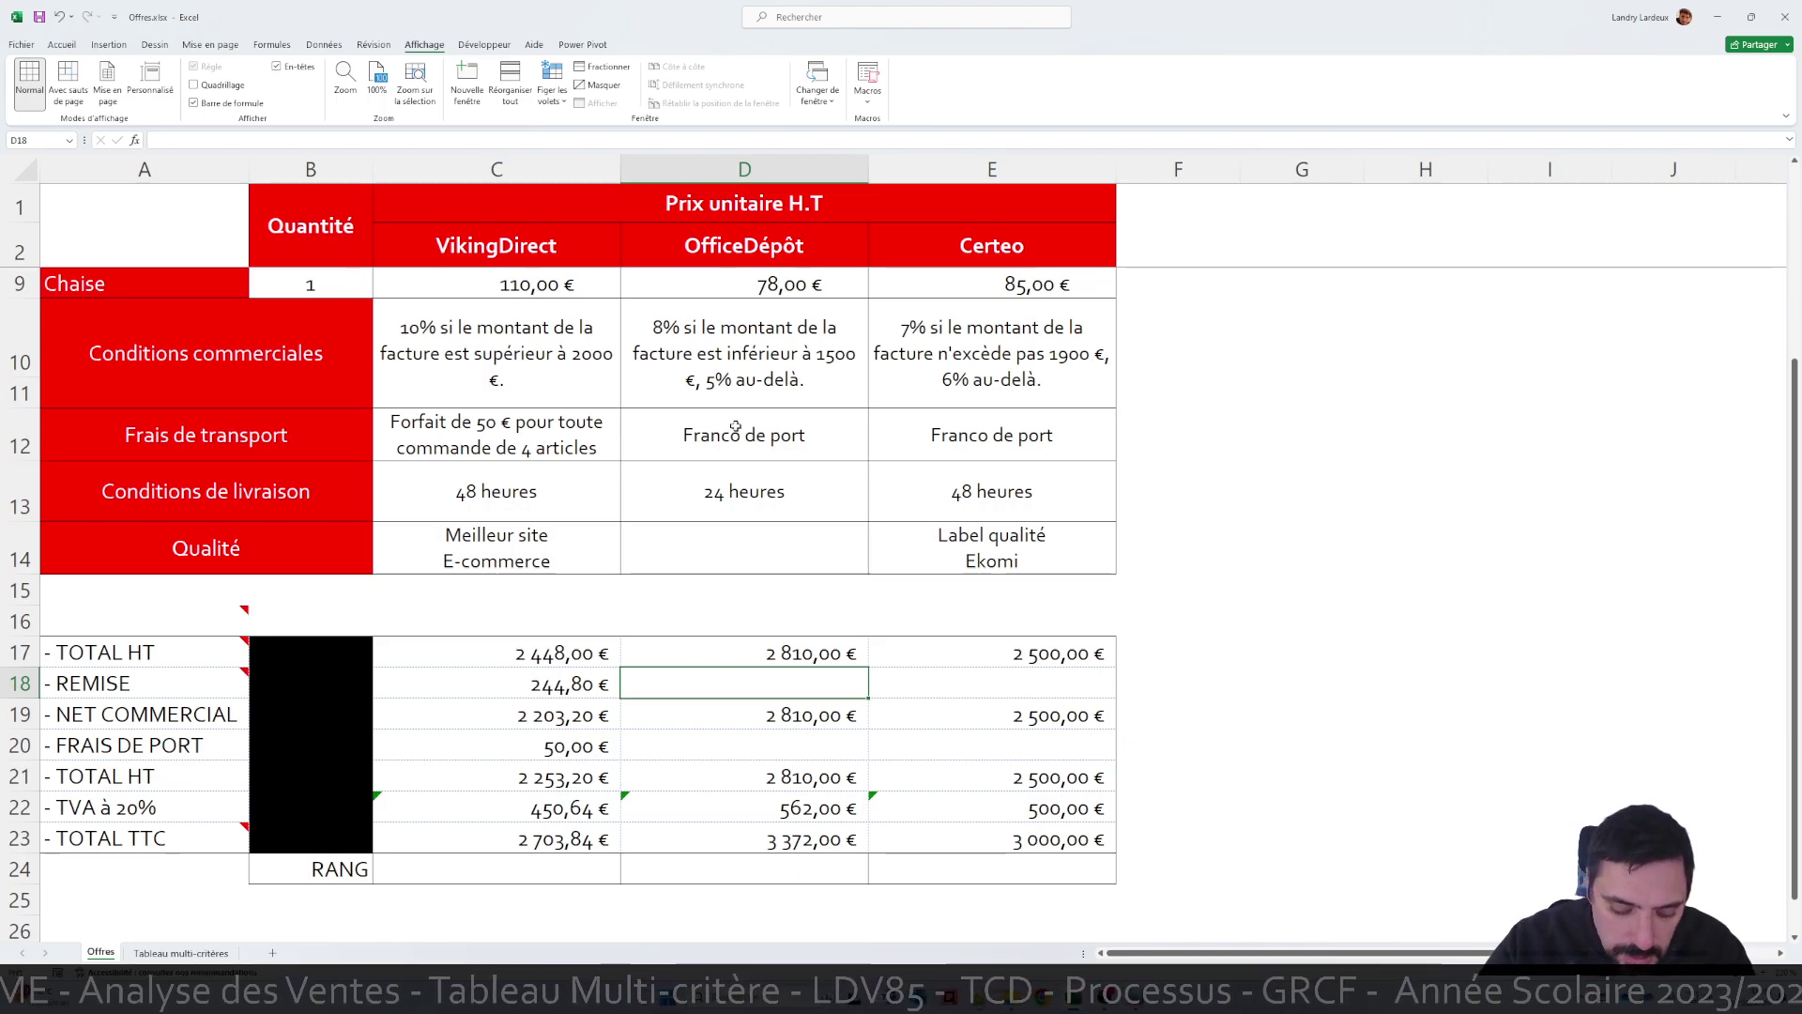
type("=si(")
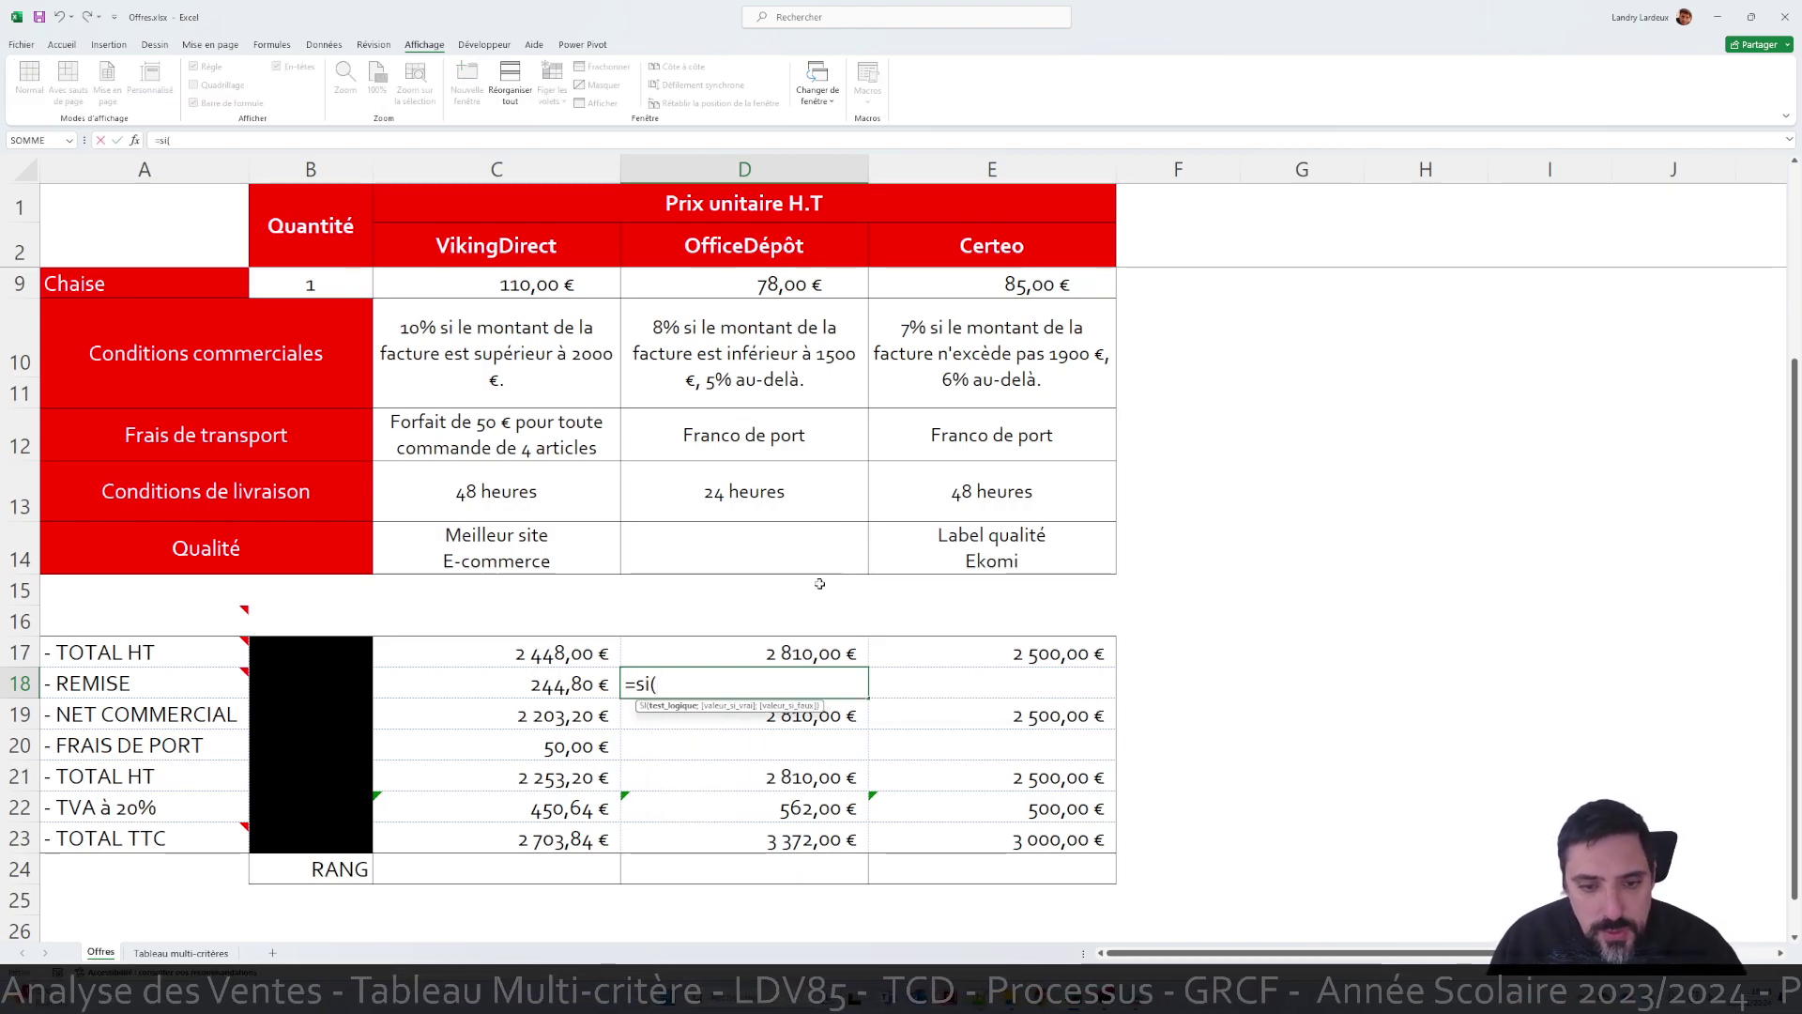
left_click(800, 647)
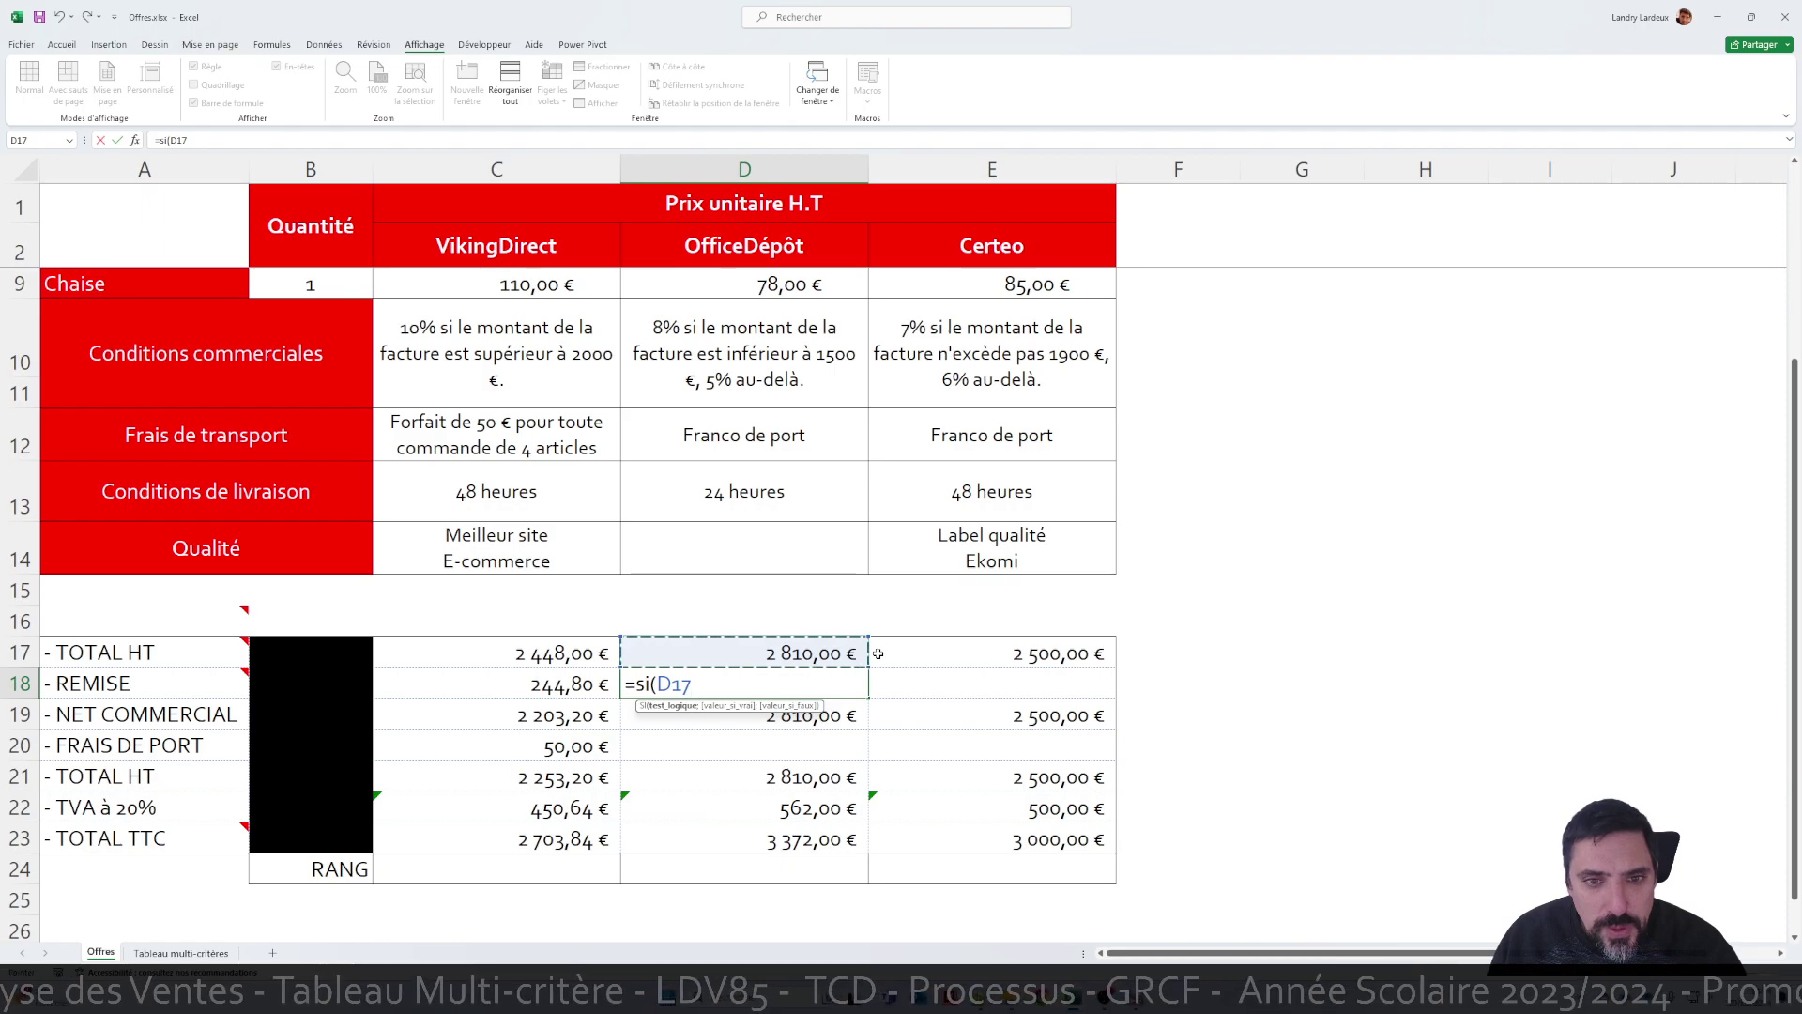
type("<1500;")
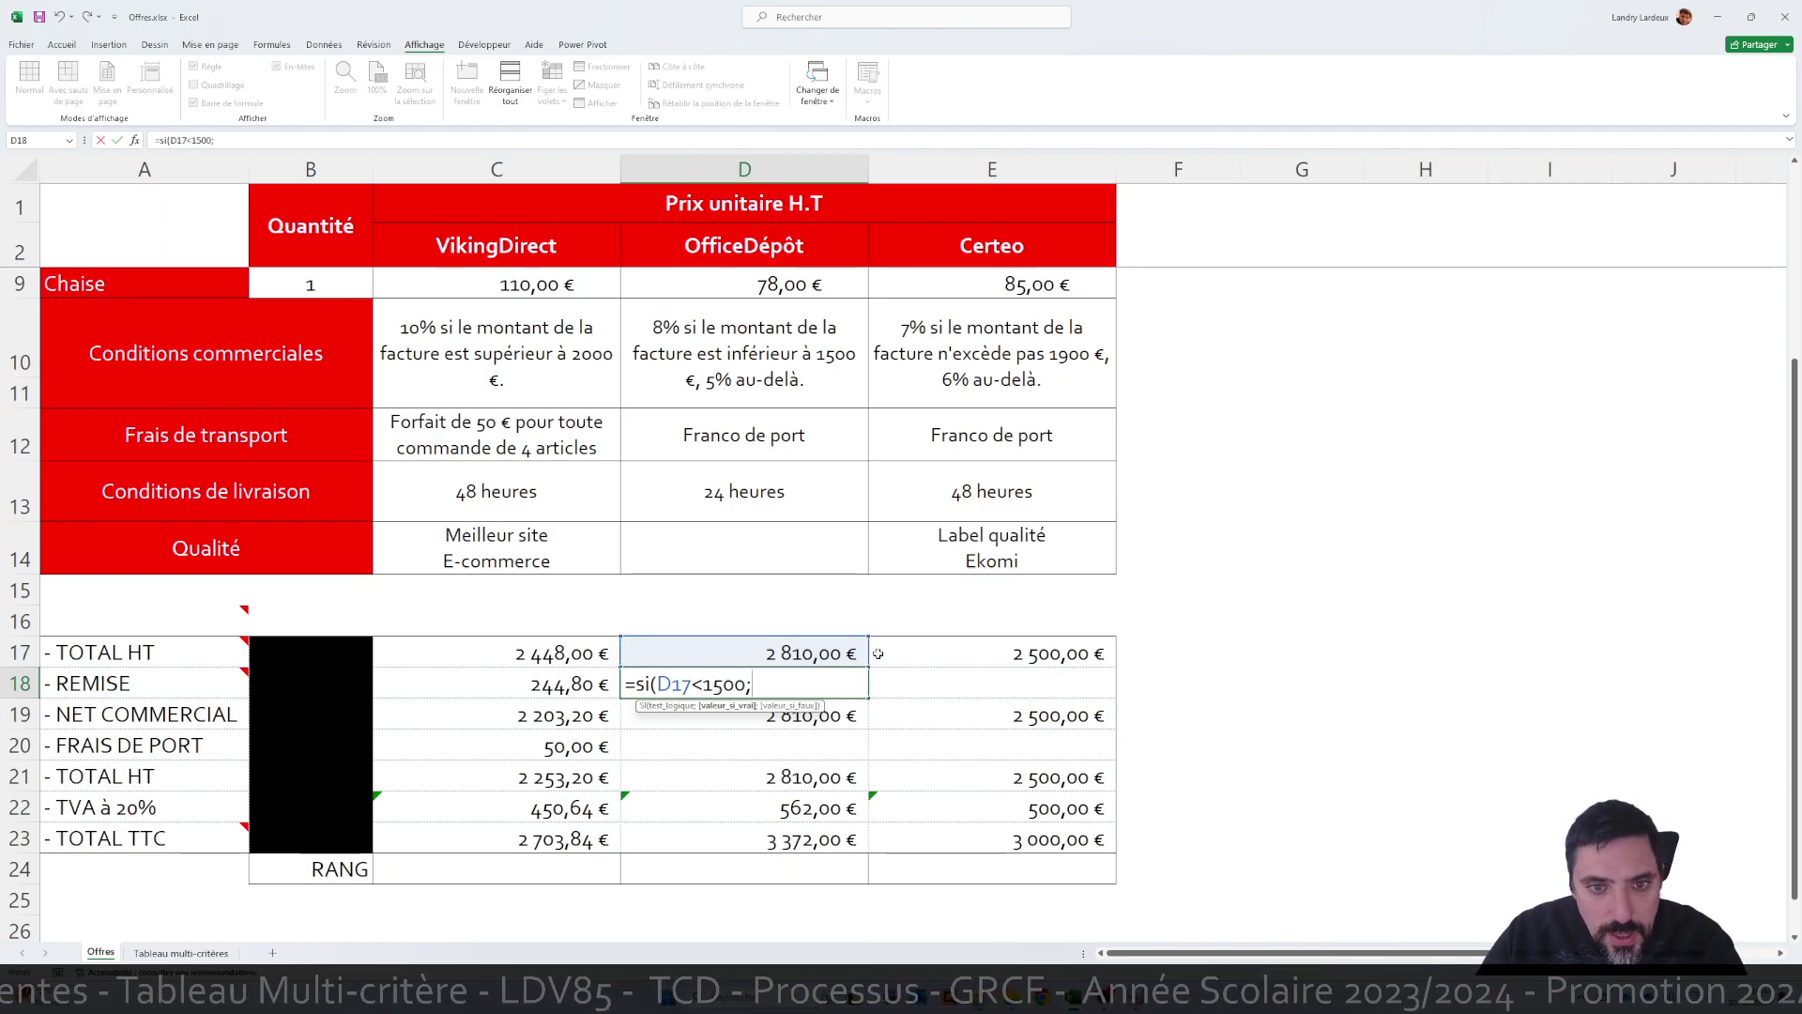
type("8%*D17")
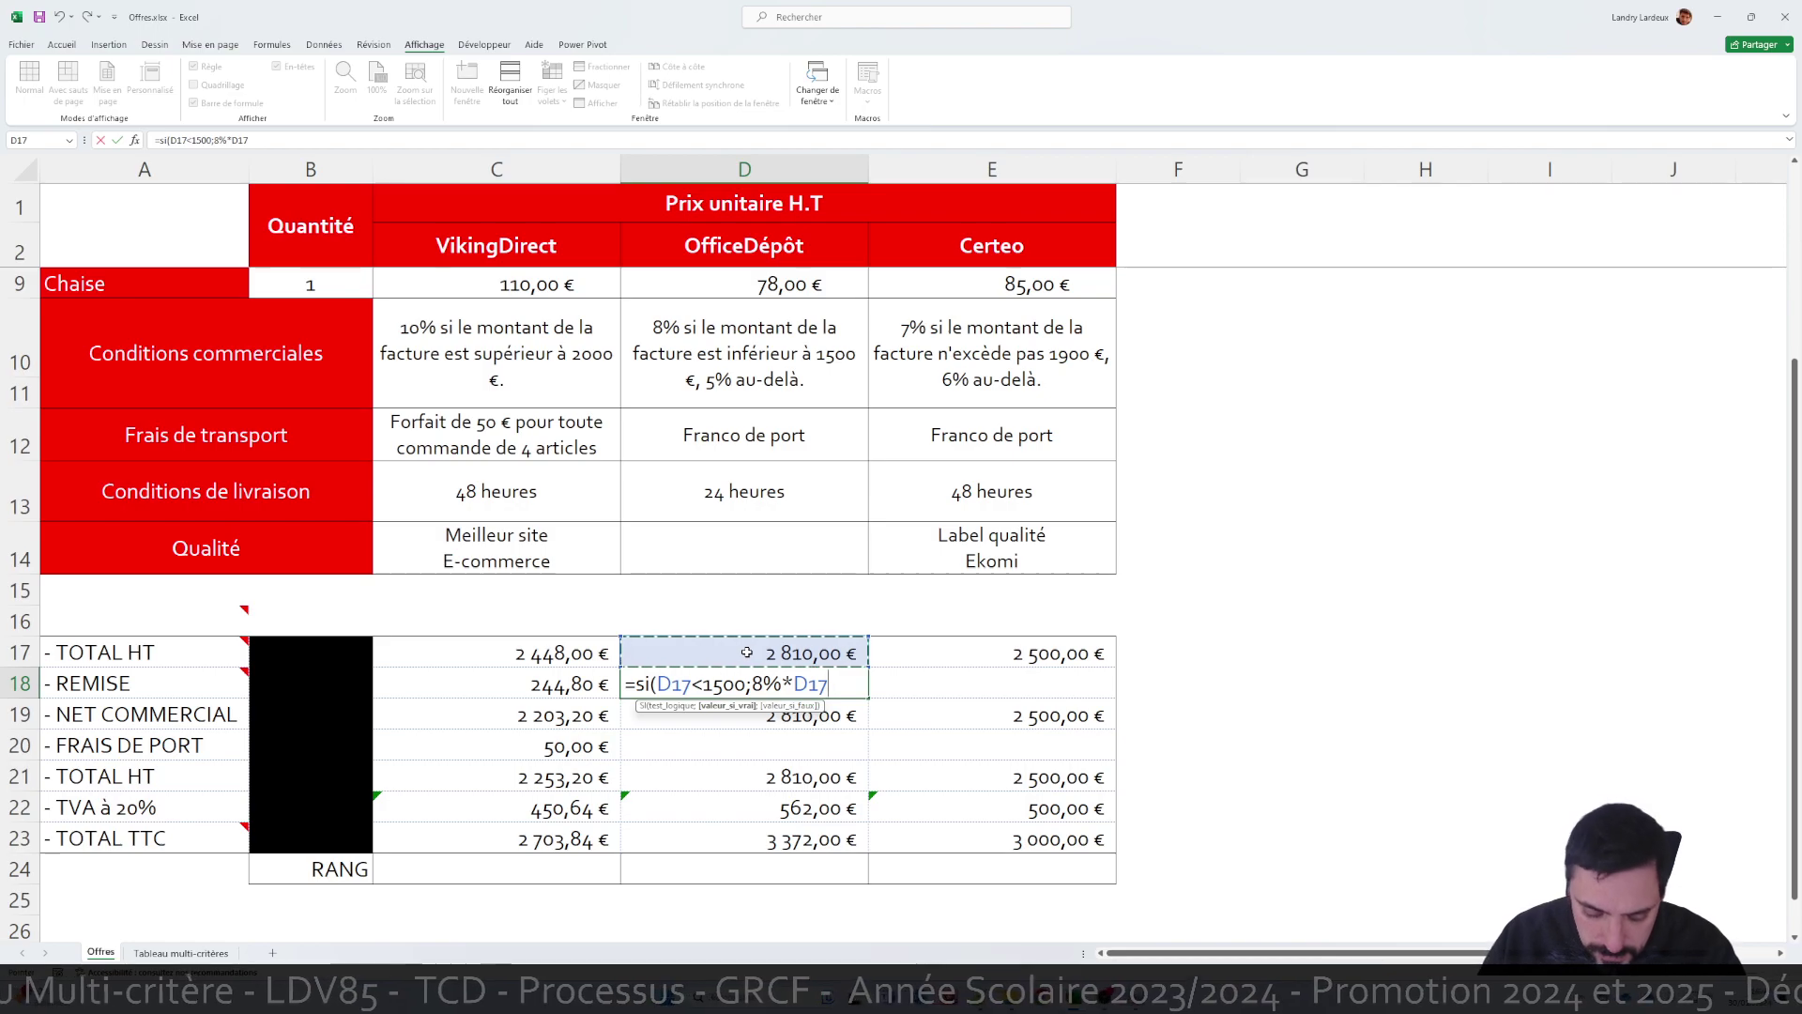
type(";")
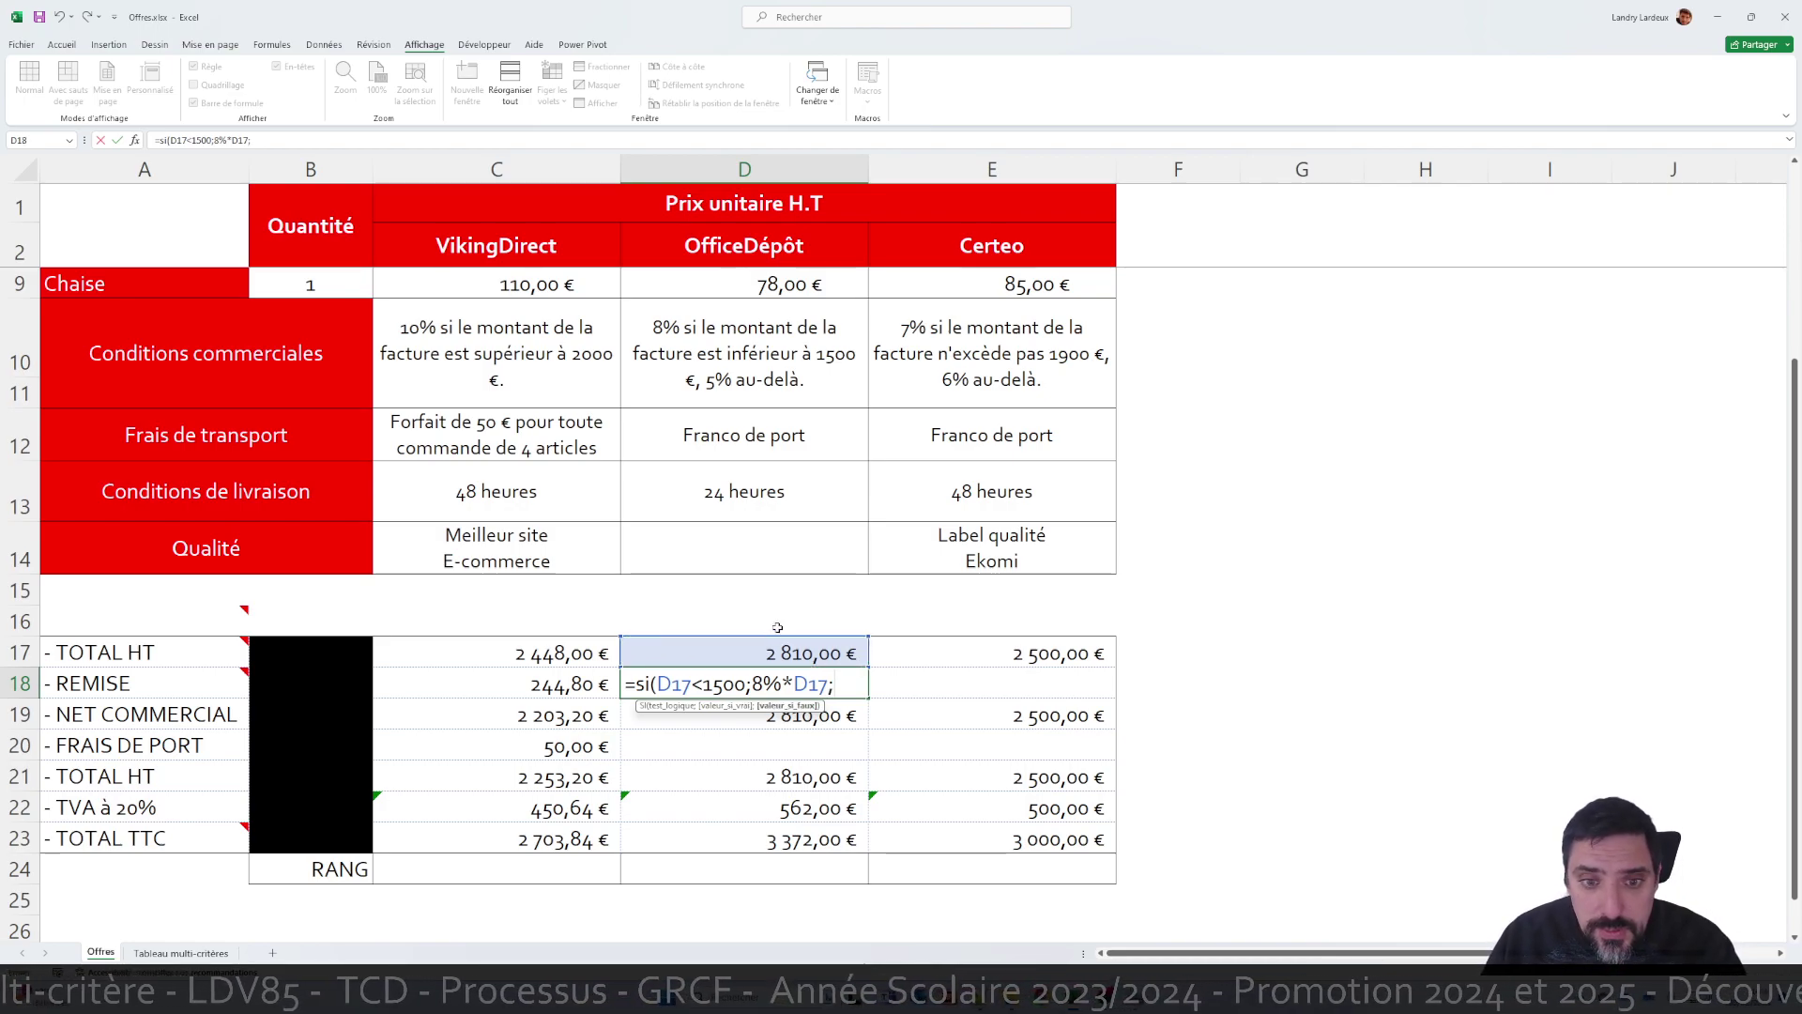
type("5")
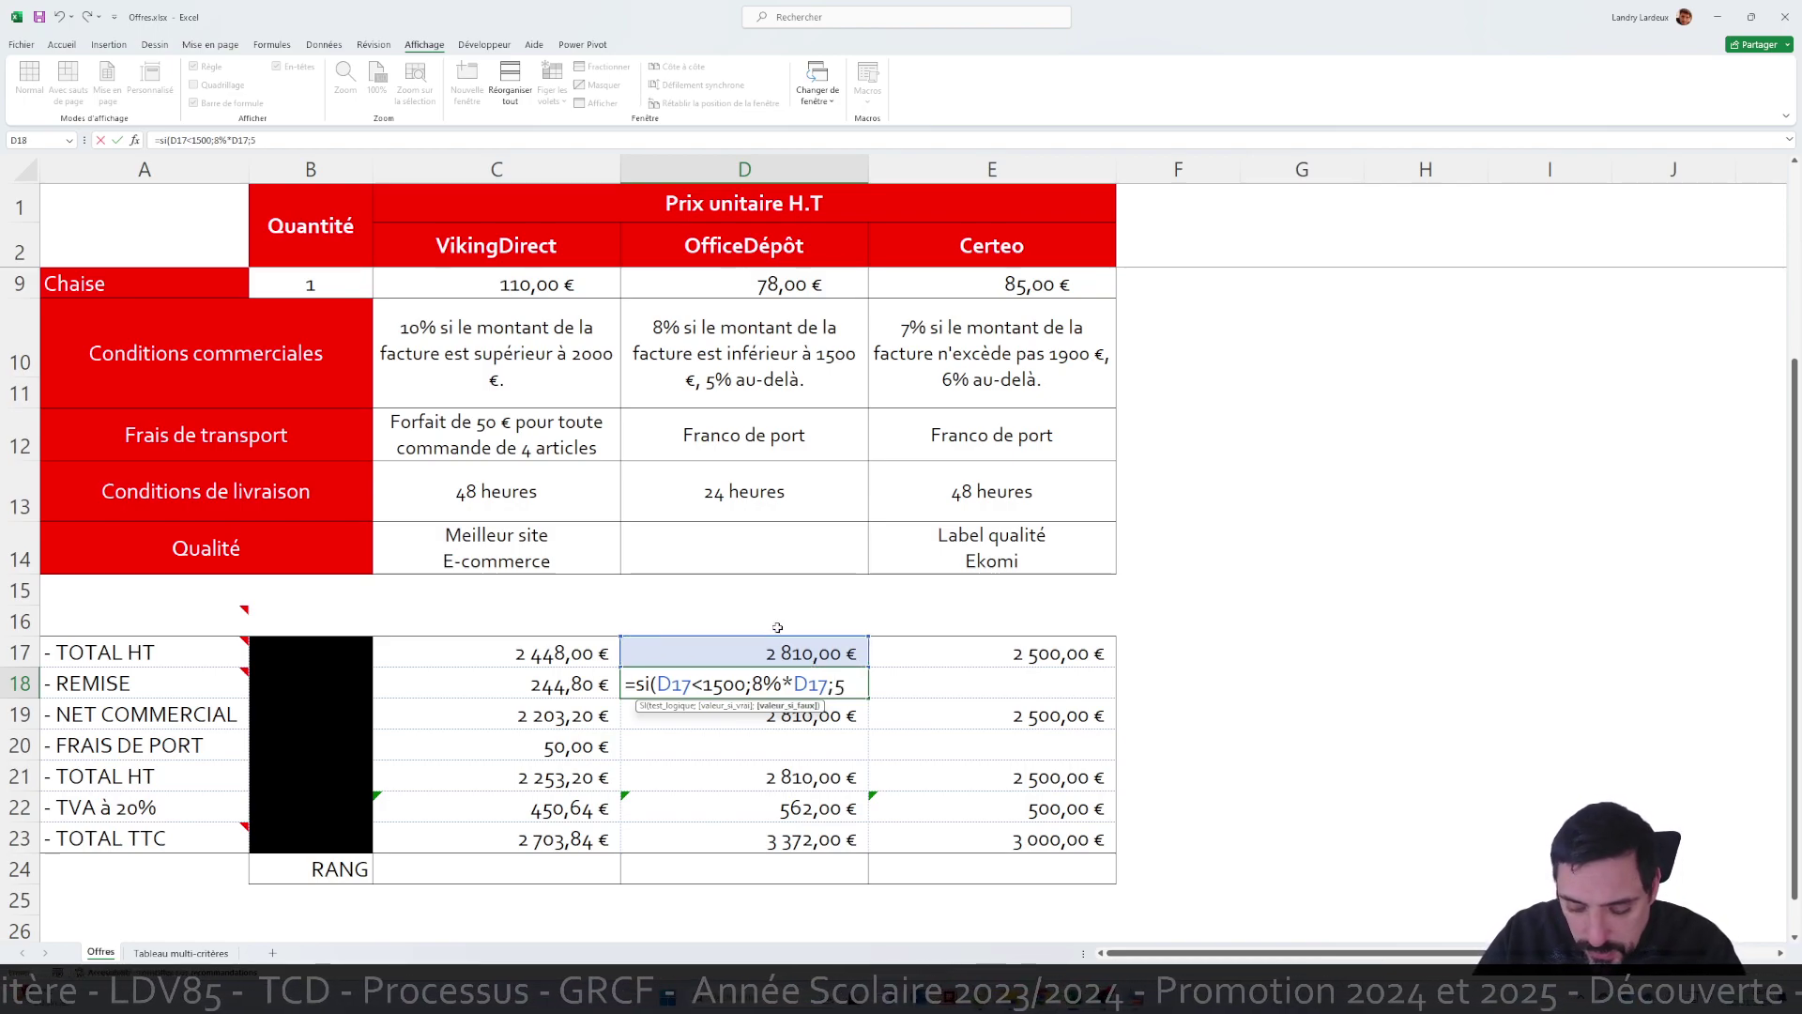
type("%*")
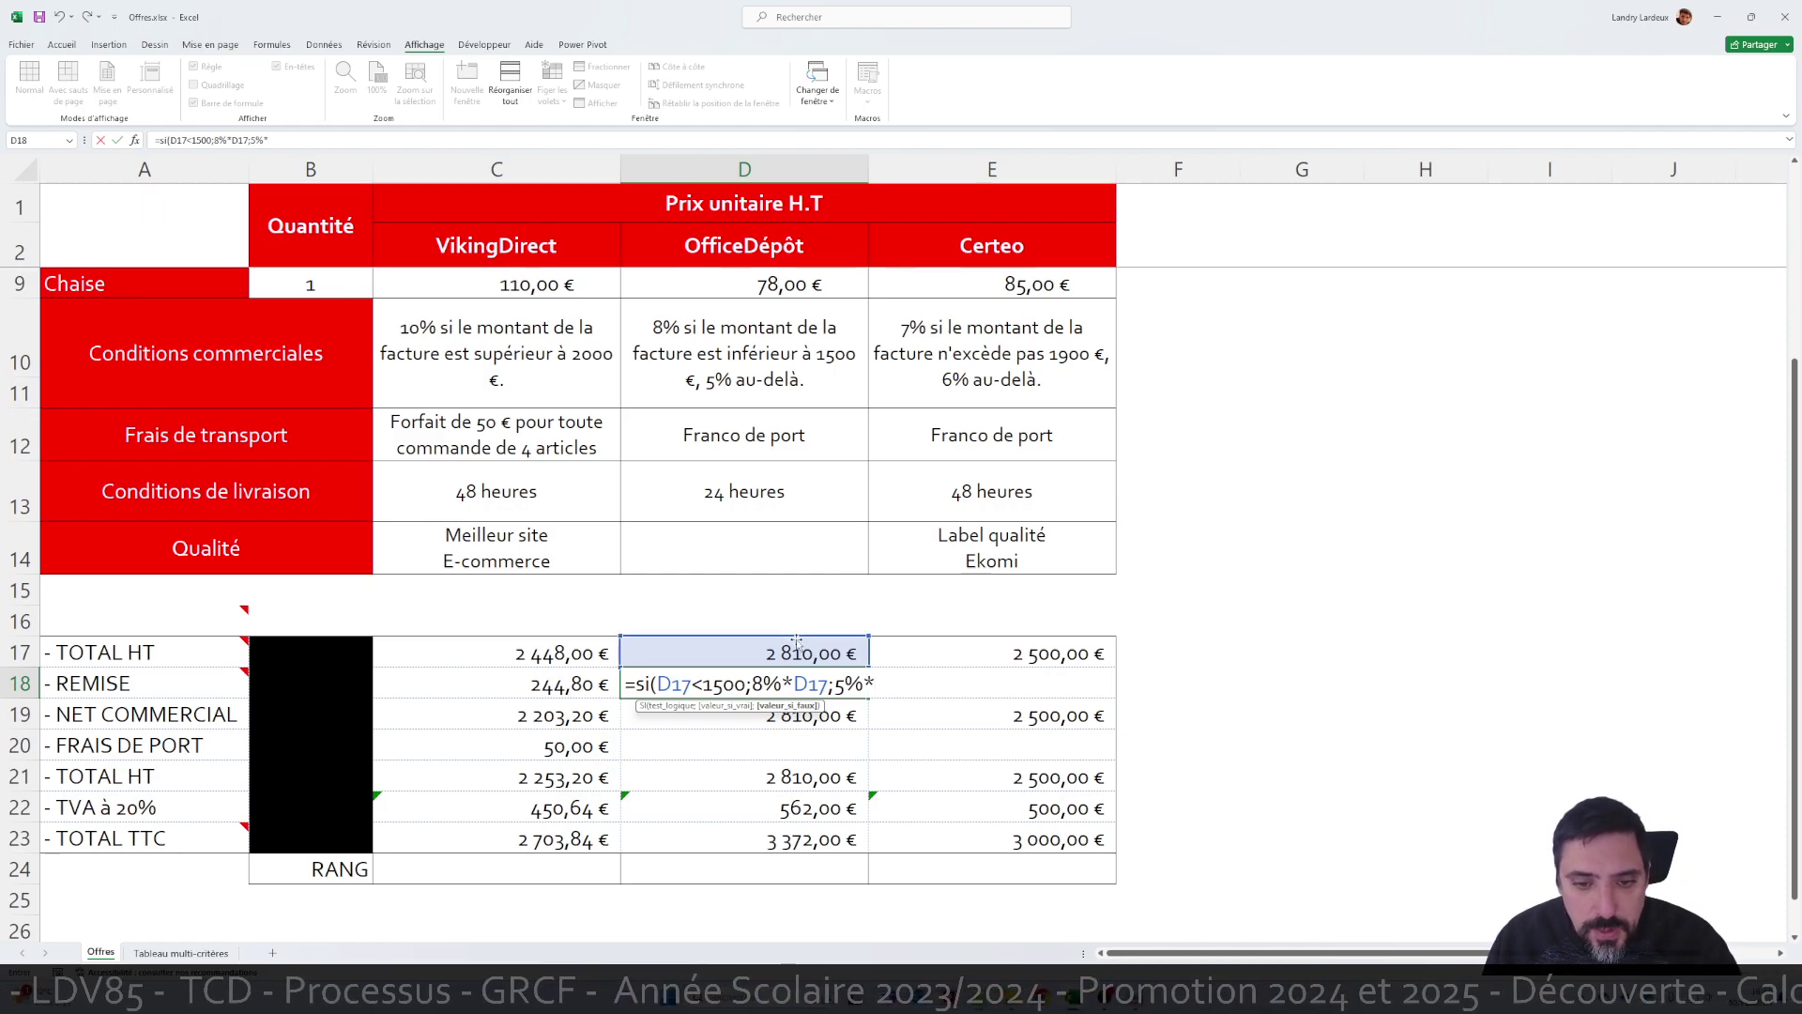
left_click(798, 644)
type(")")
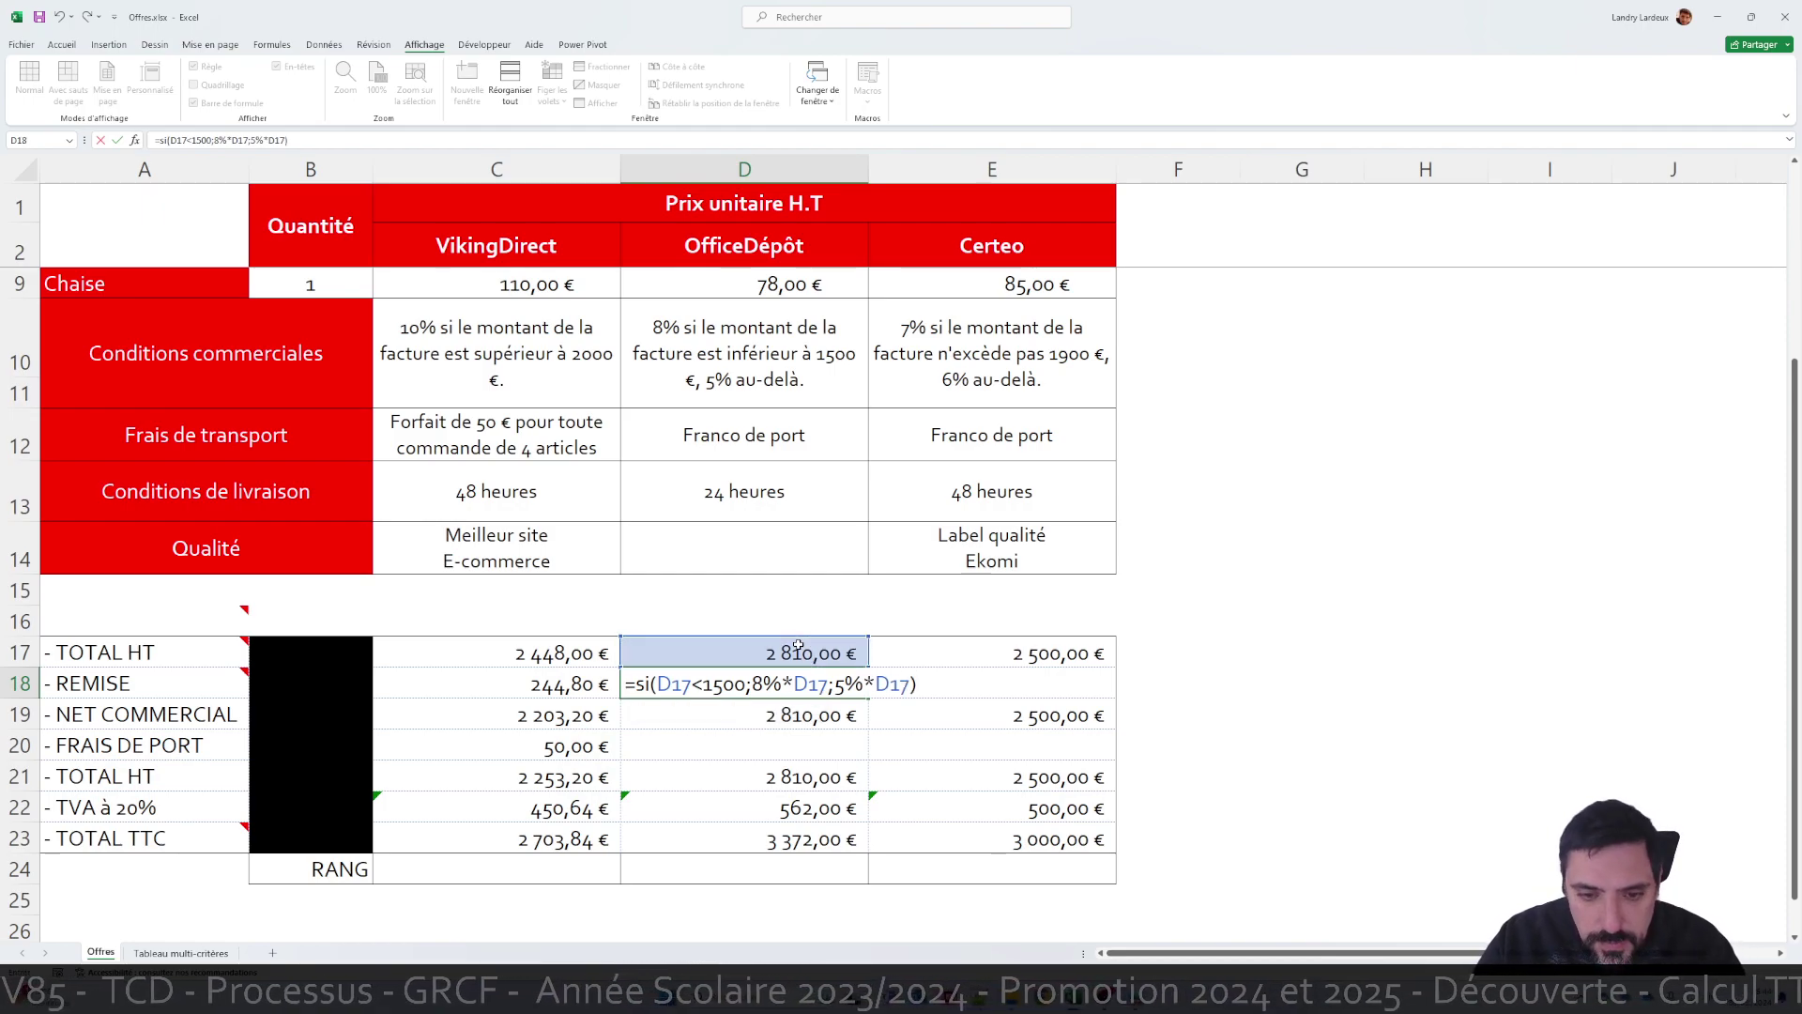
key("Return")
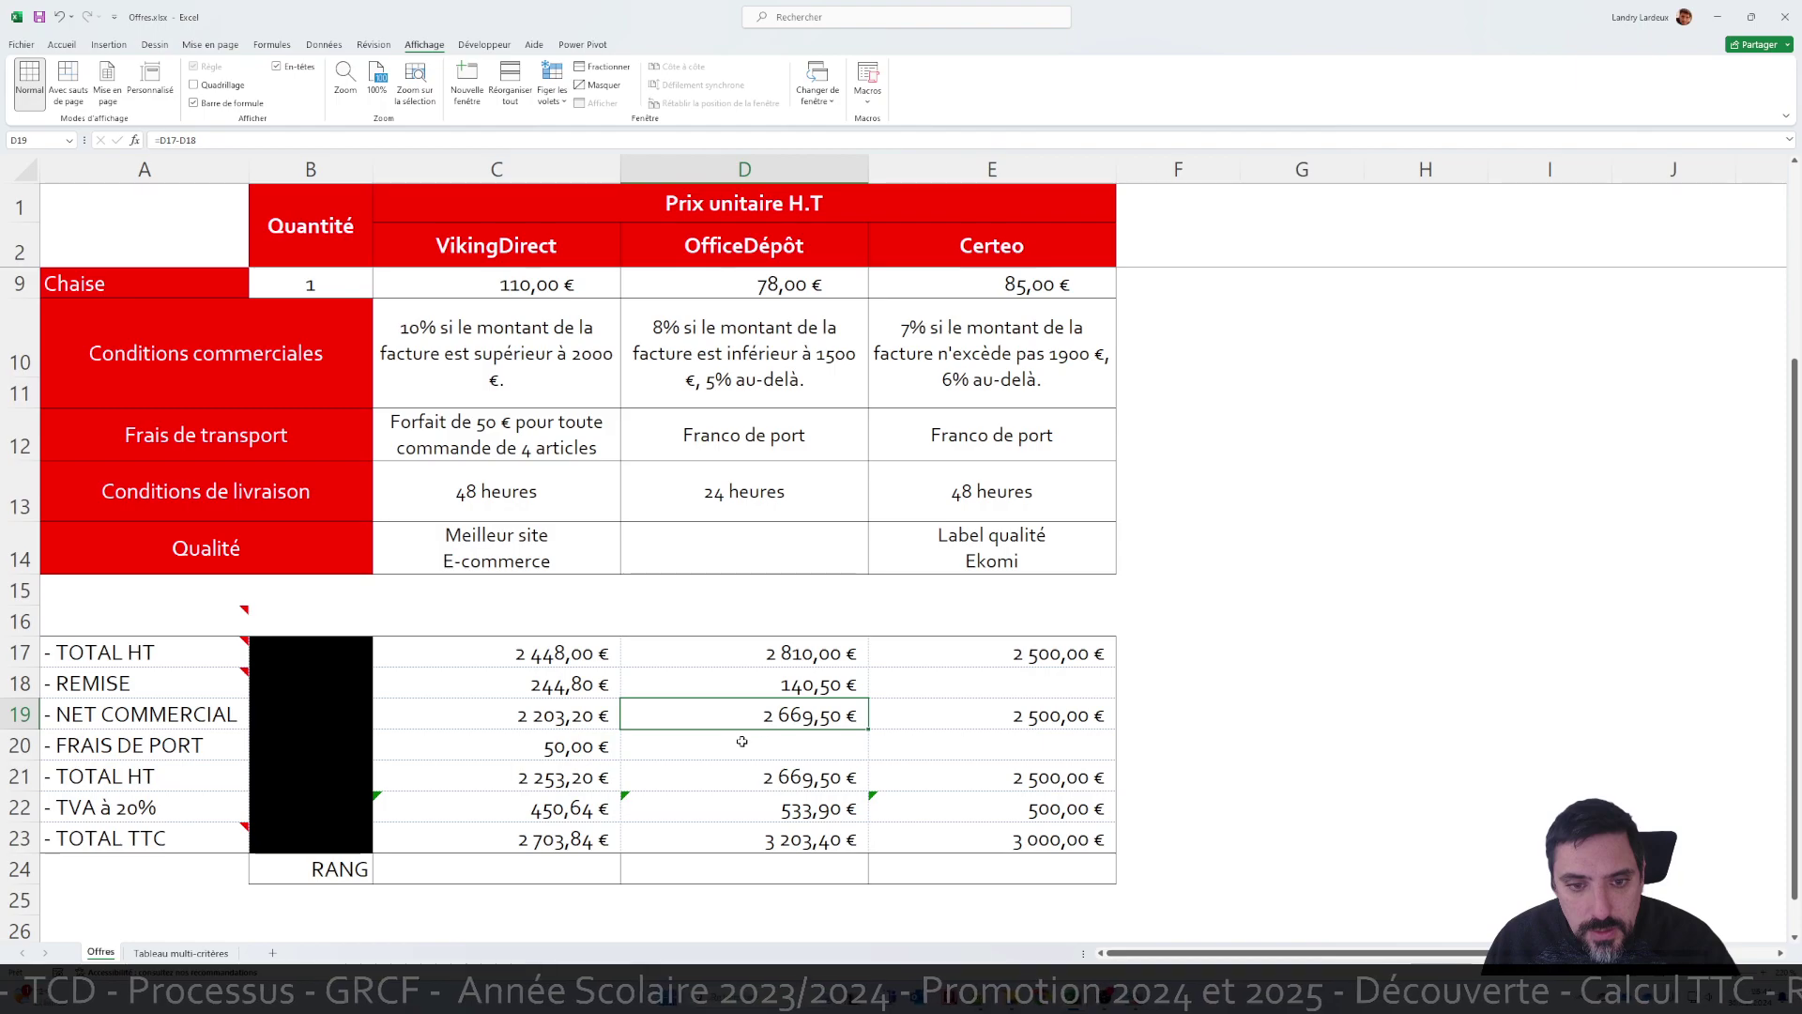
Enter 0 as the FRAIS DE PORT for OfficeDépôt in D20 and Certeo in E20
left_click(782, 738)
type("0")
key("Return")
key("Right")
key("Up")
type("0")
key("Up")
Calculate Certeo's REMISE in E18 as =SI(E17<1900;E17*7%;E17*6%)
key("Up")
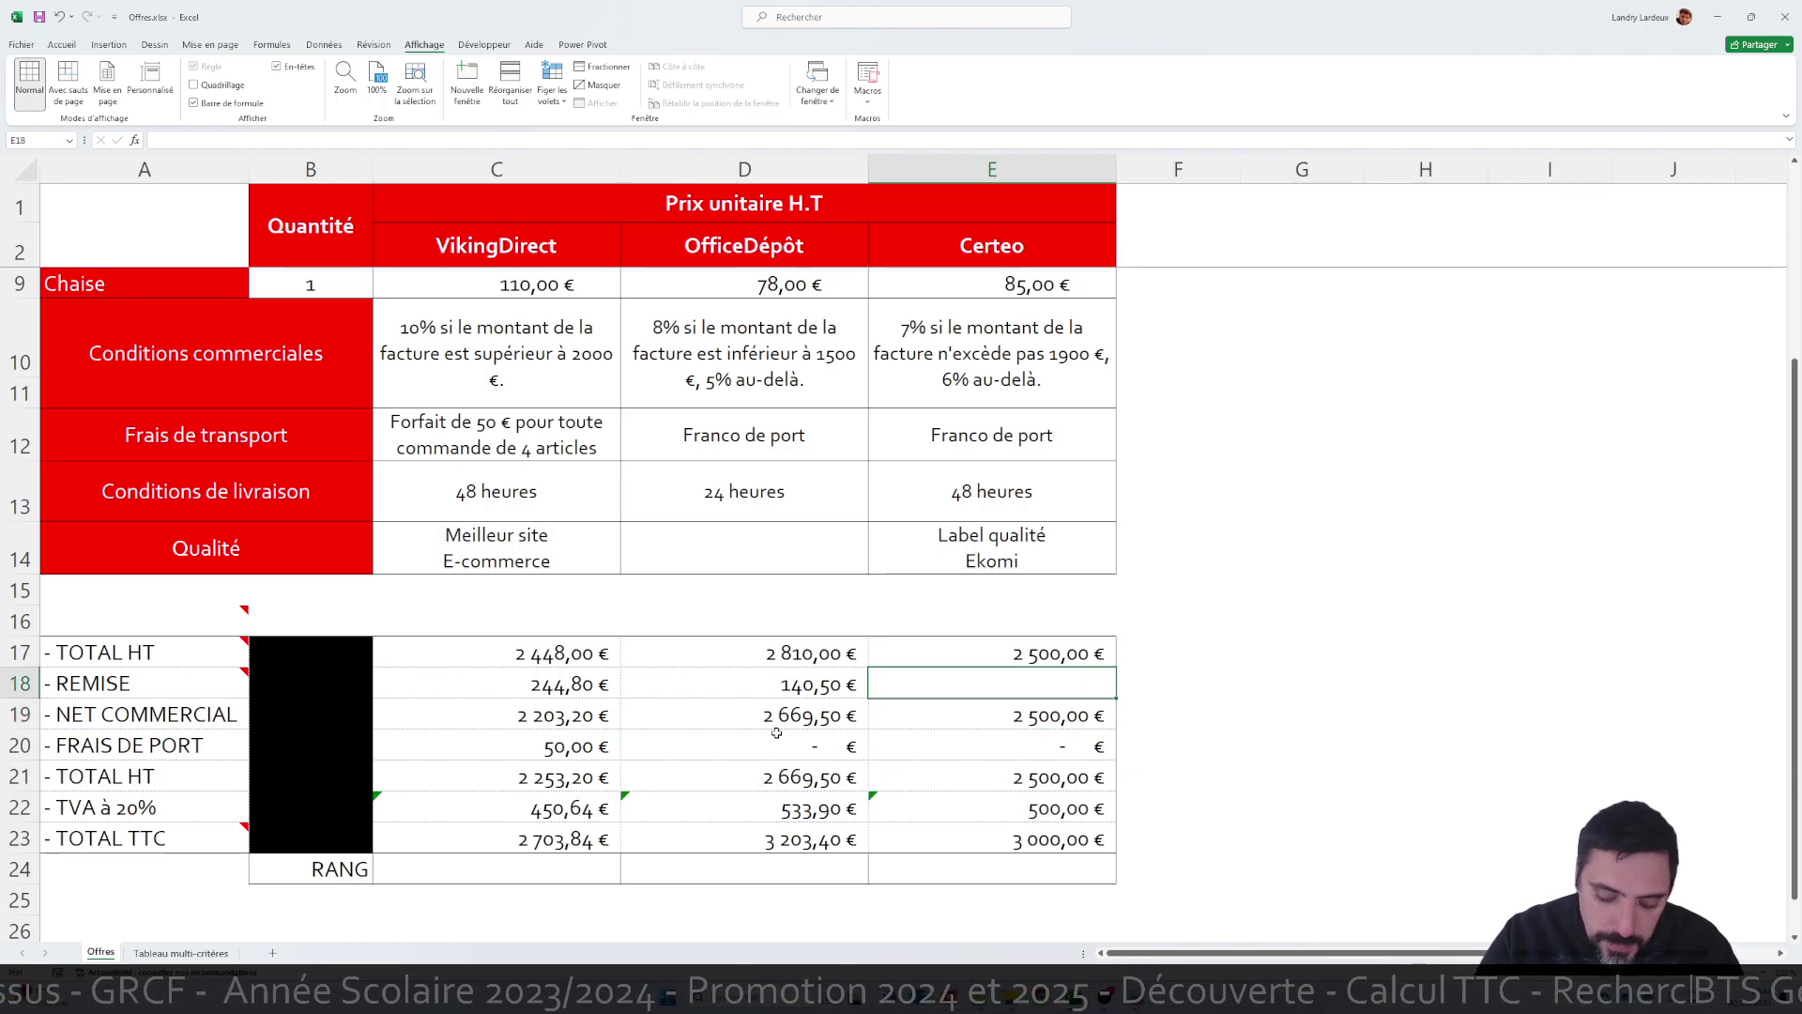
type("=si(")
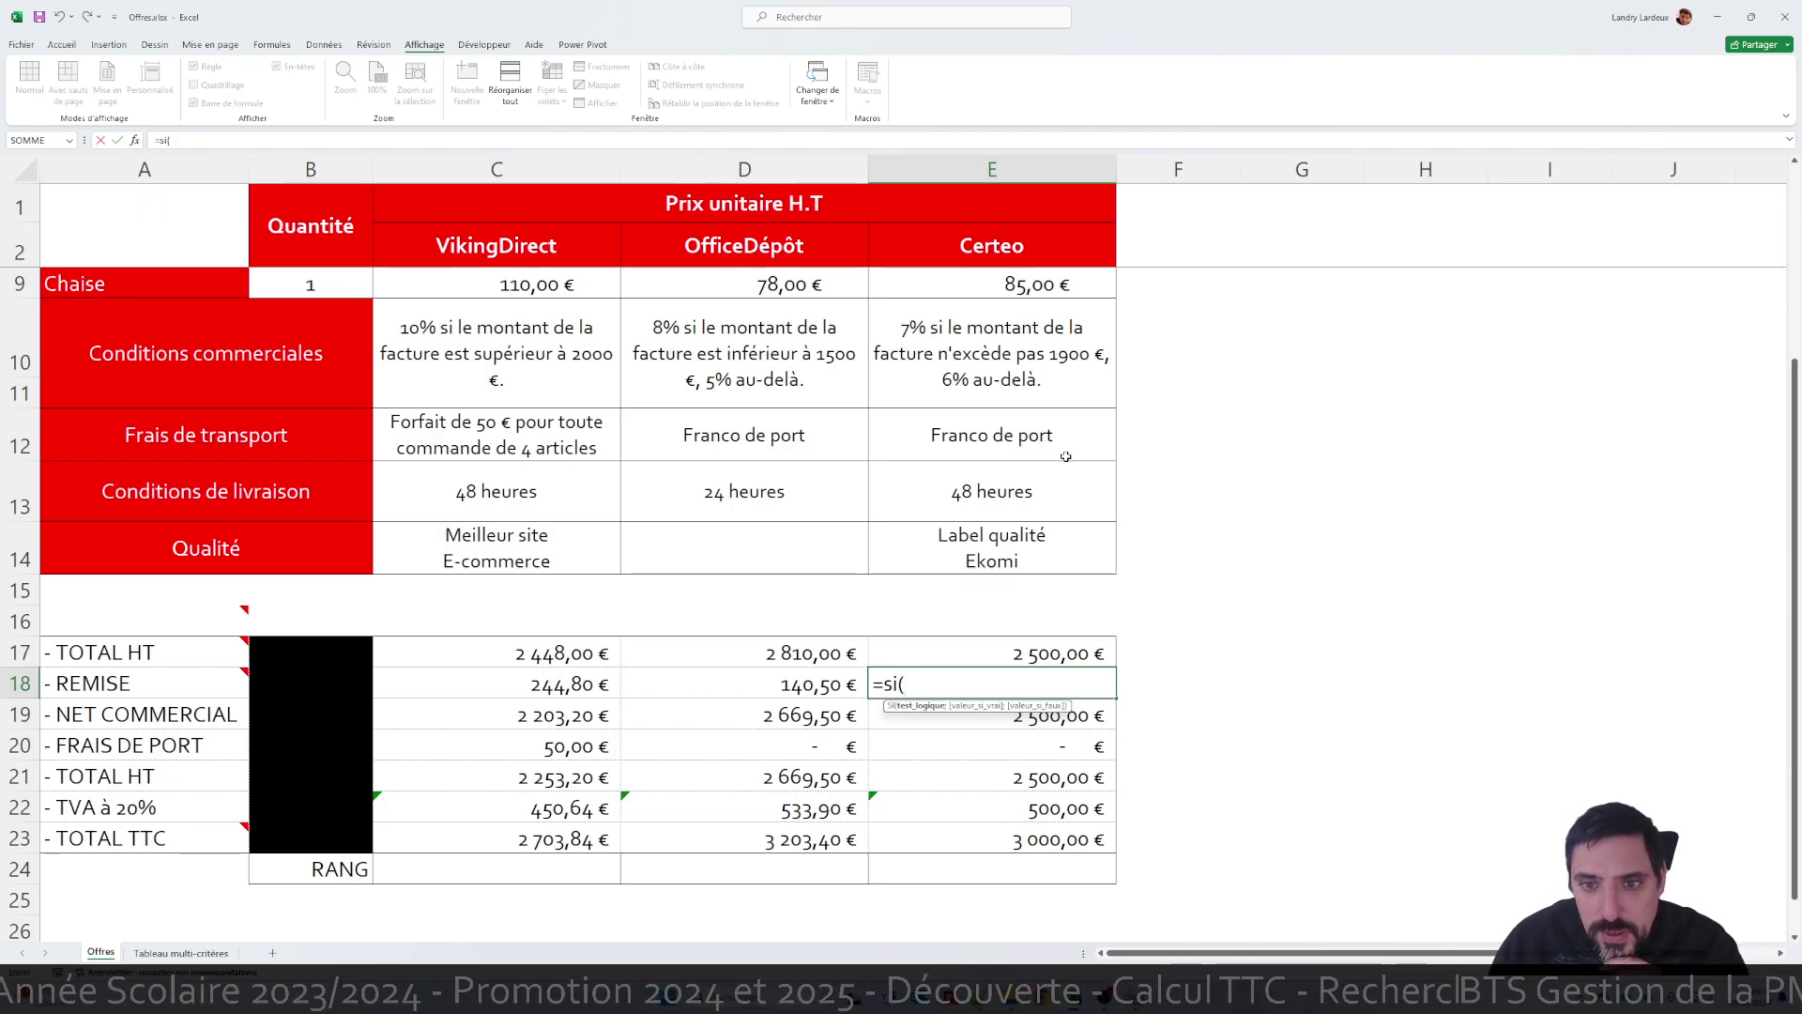
left_click(1075, 654)
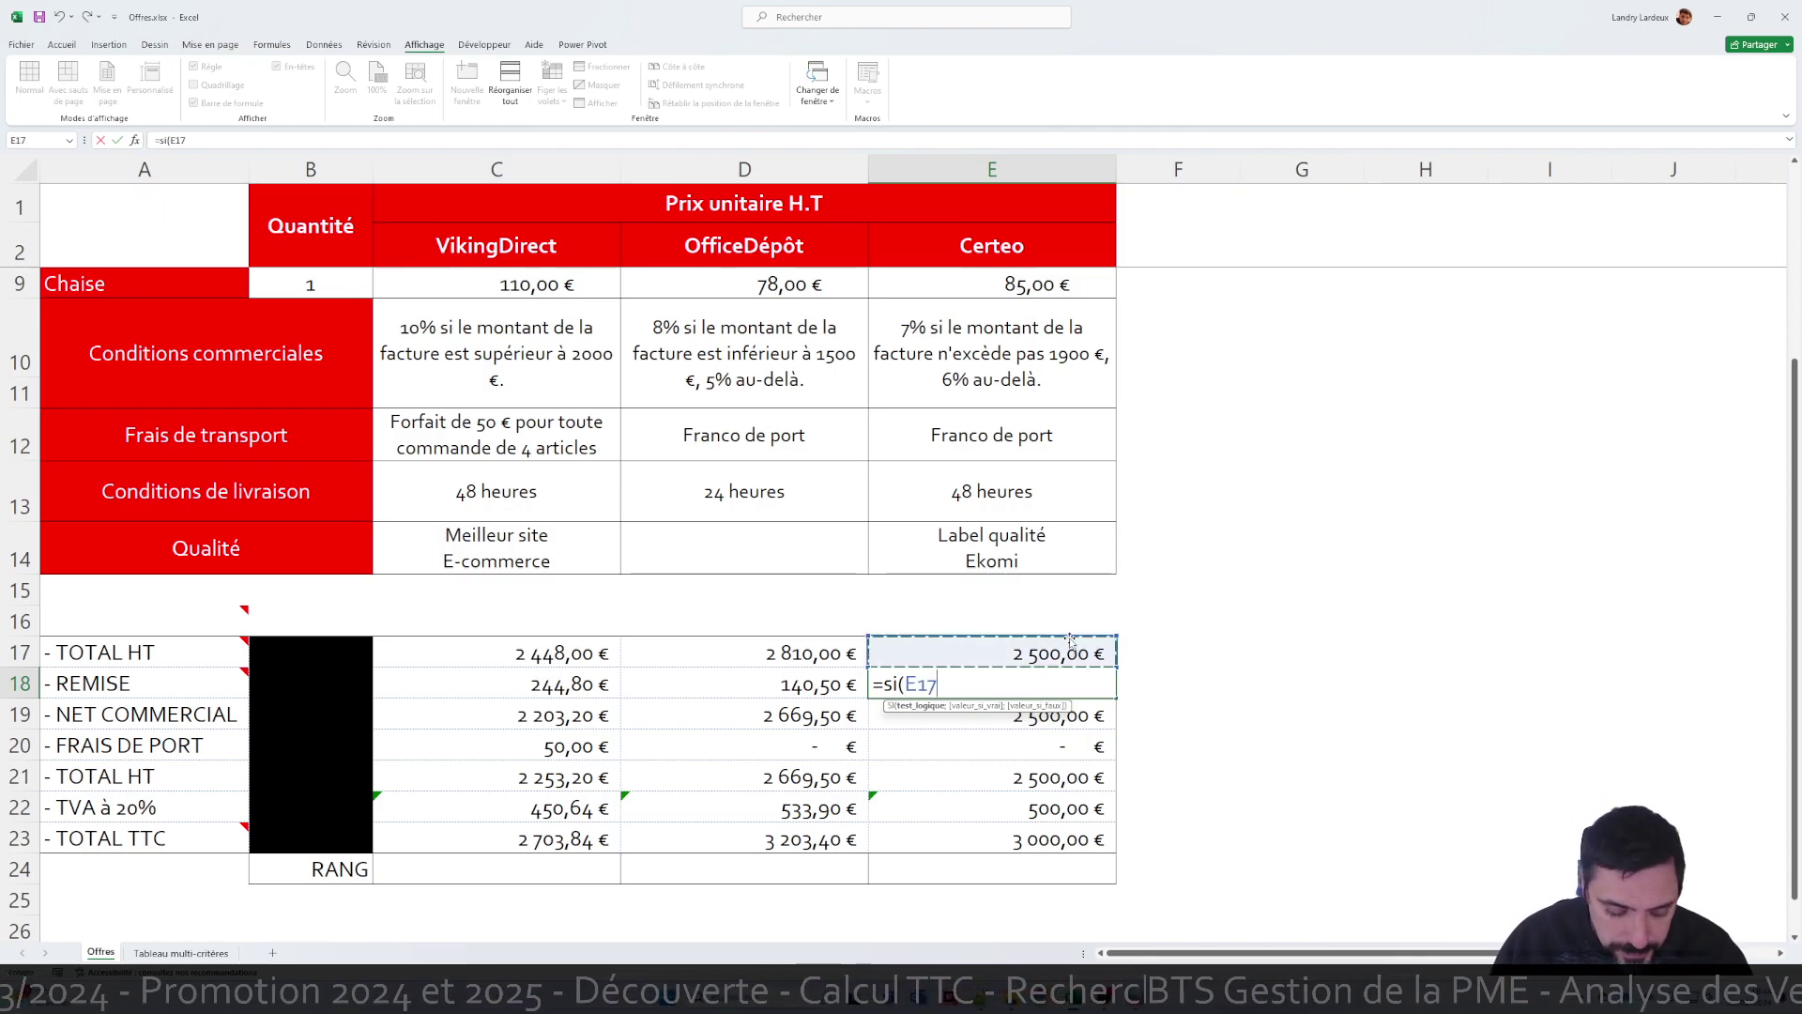
type("<")
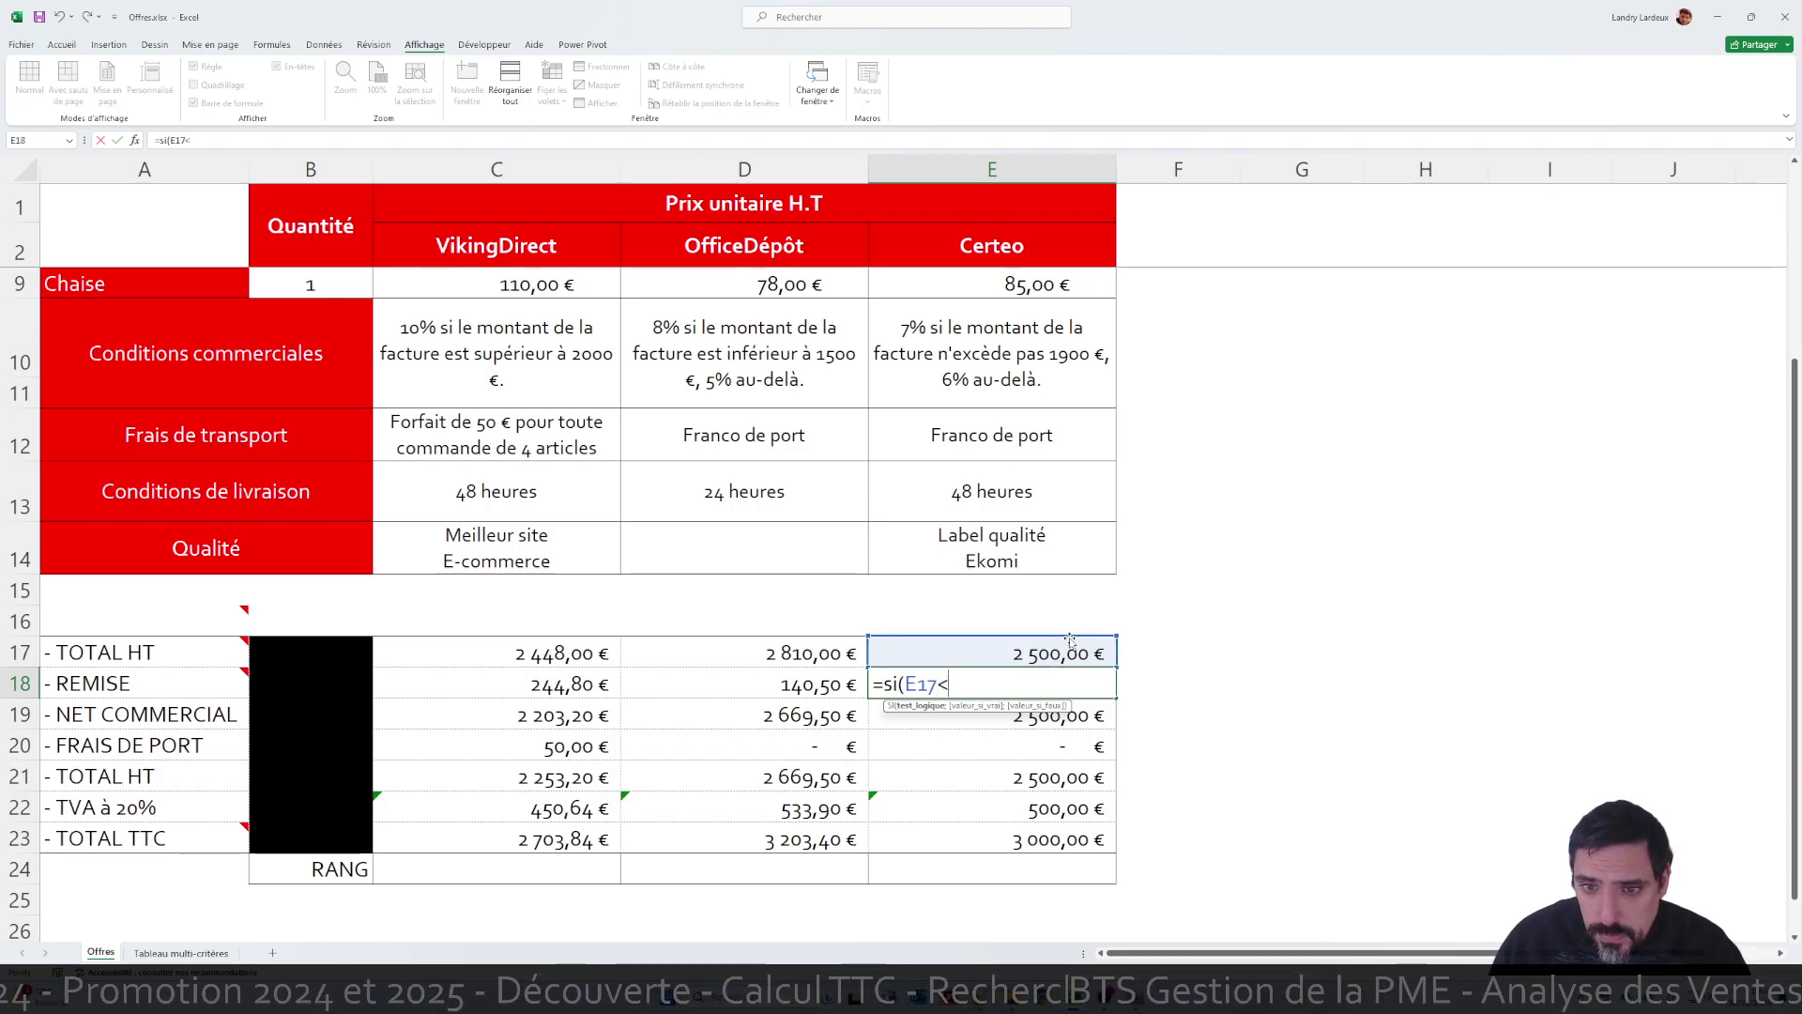
type("1900;")
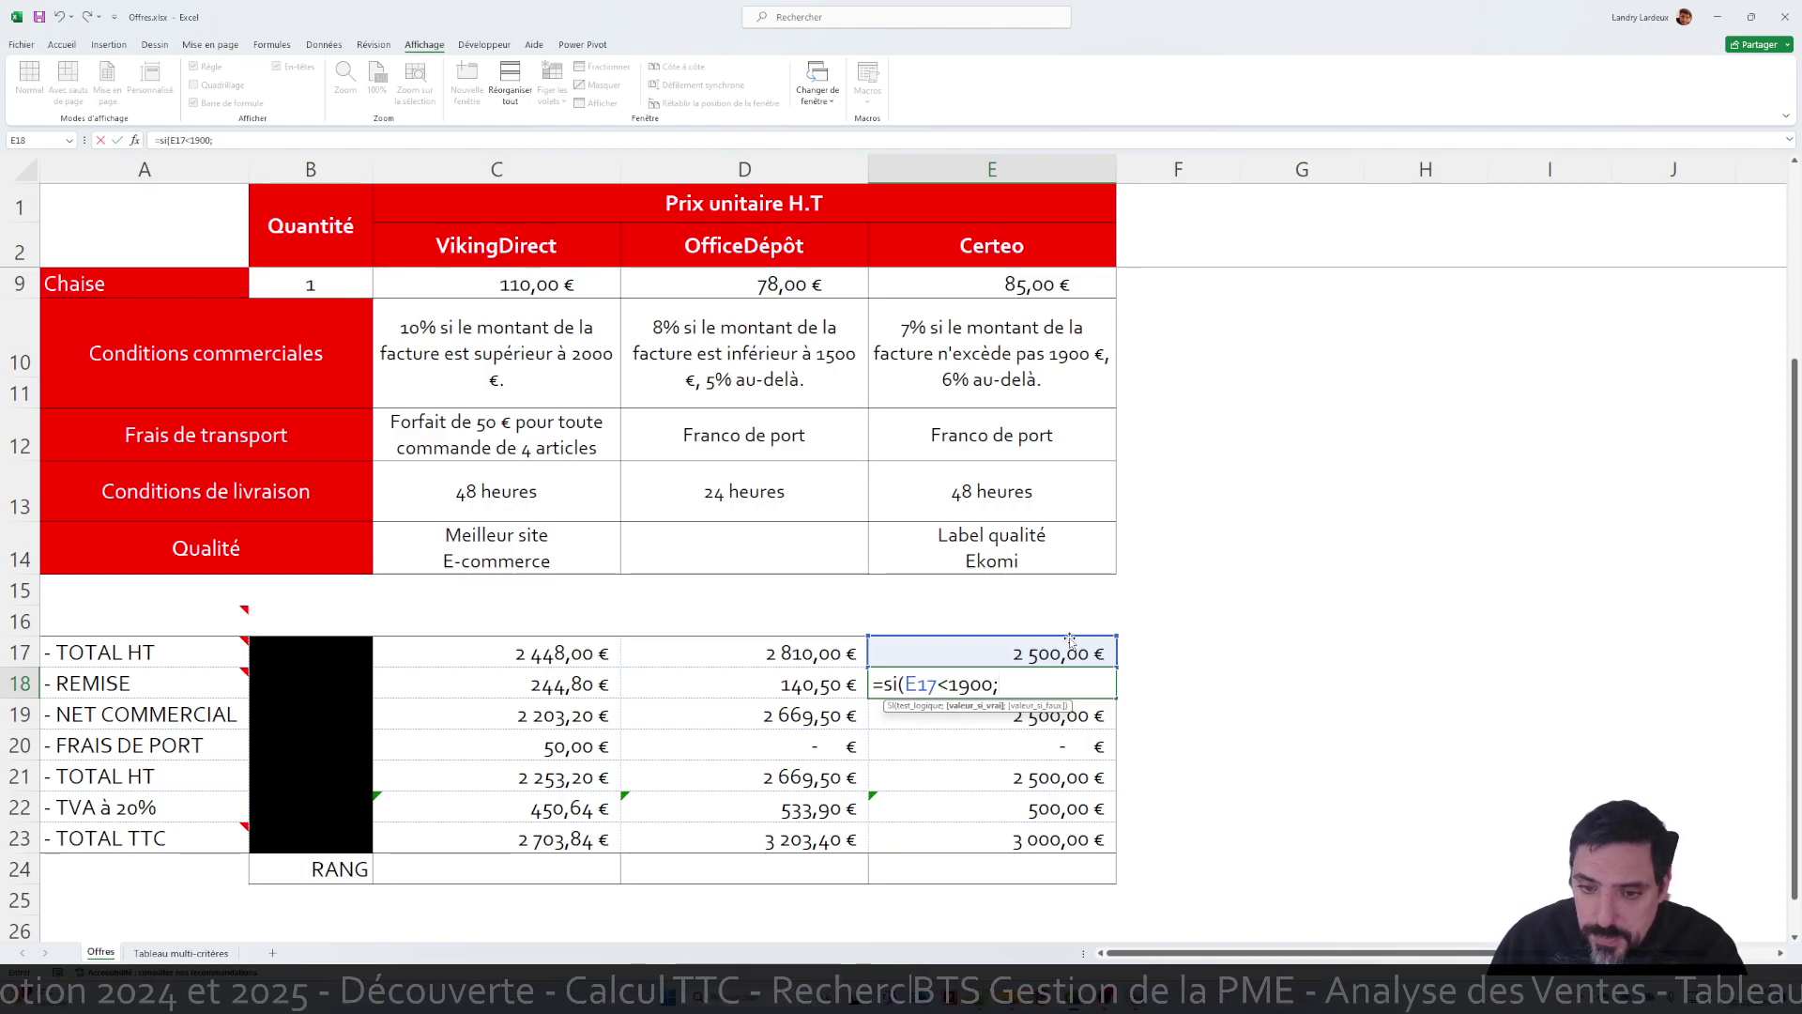
left_click(1039, 657)
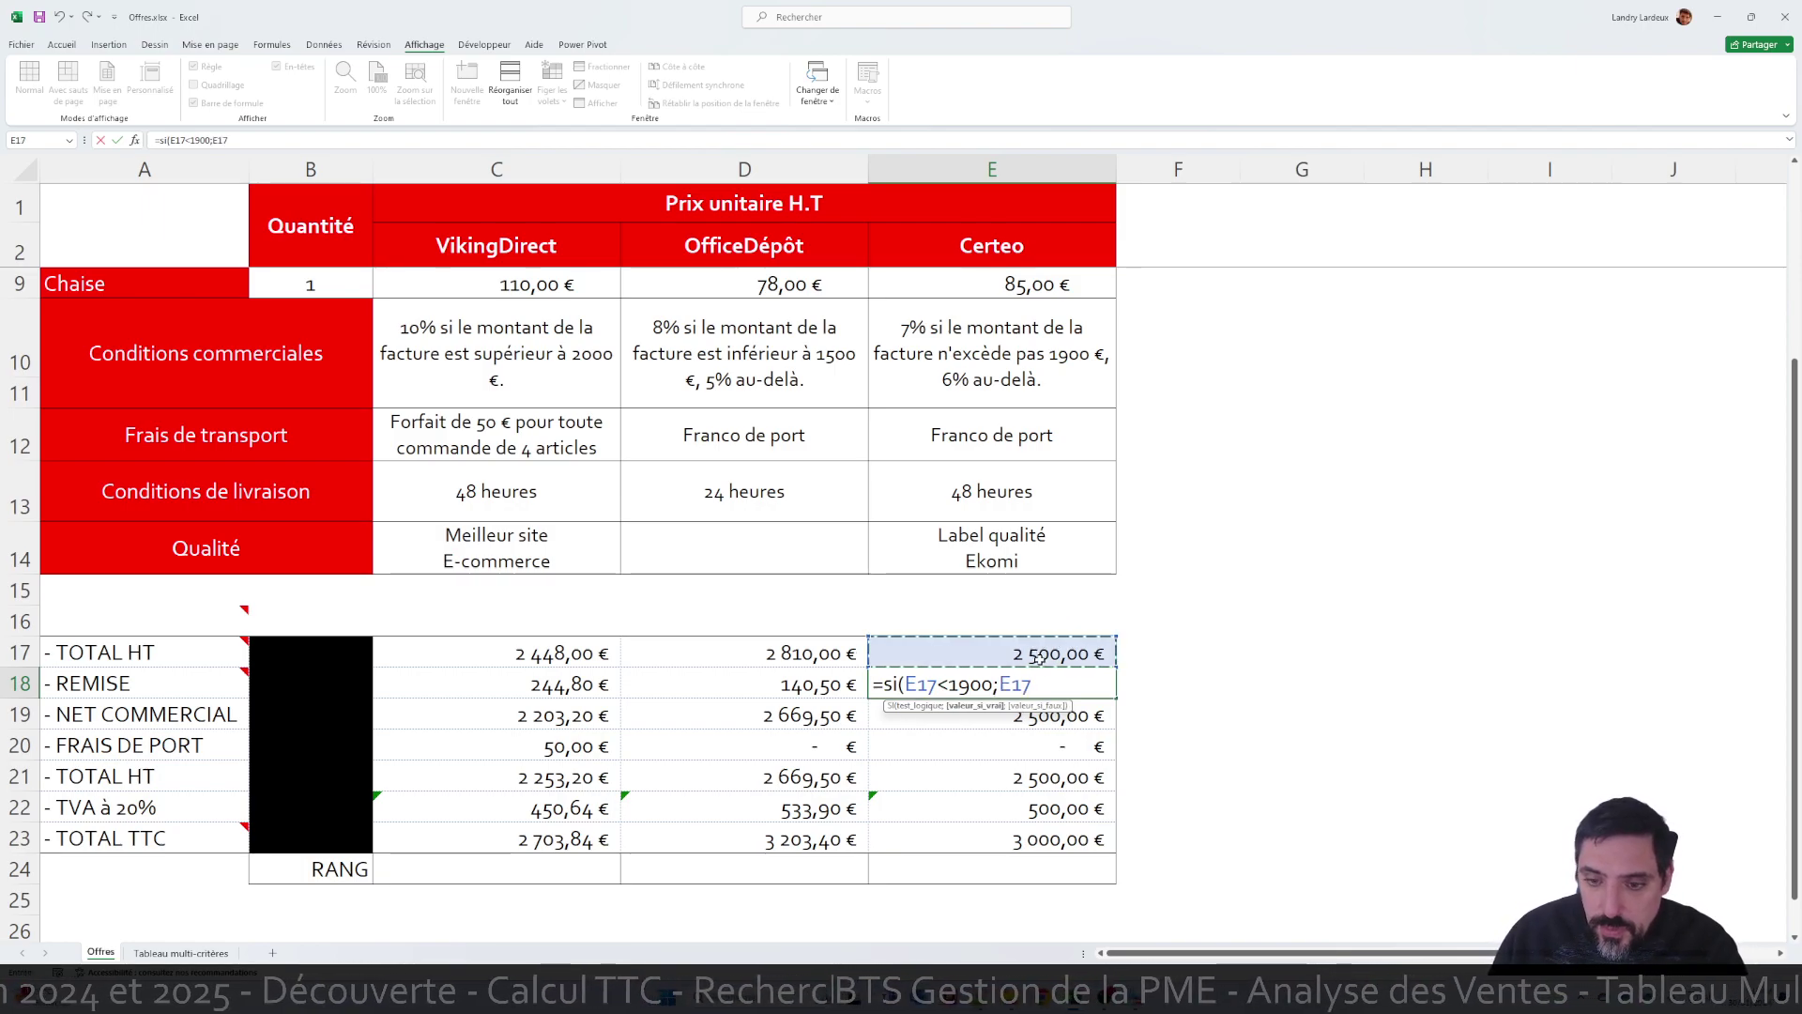
type("*")
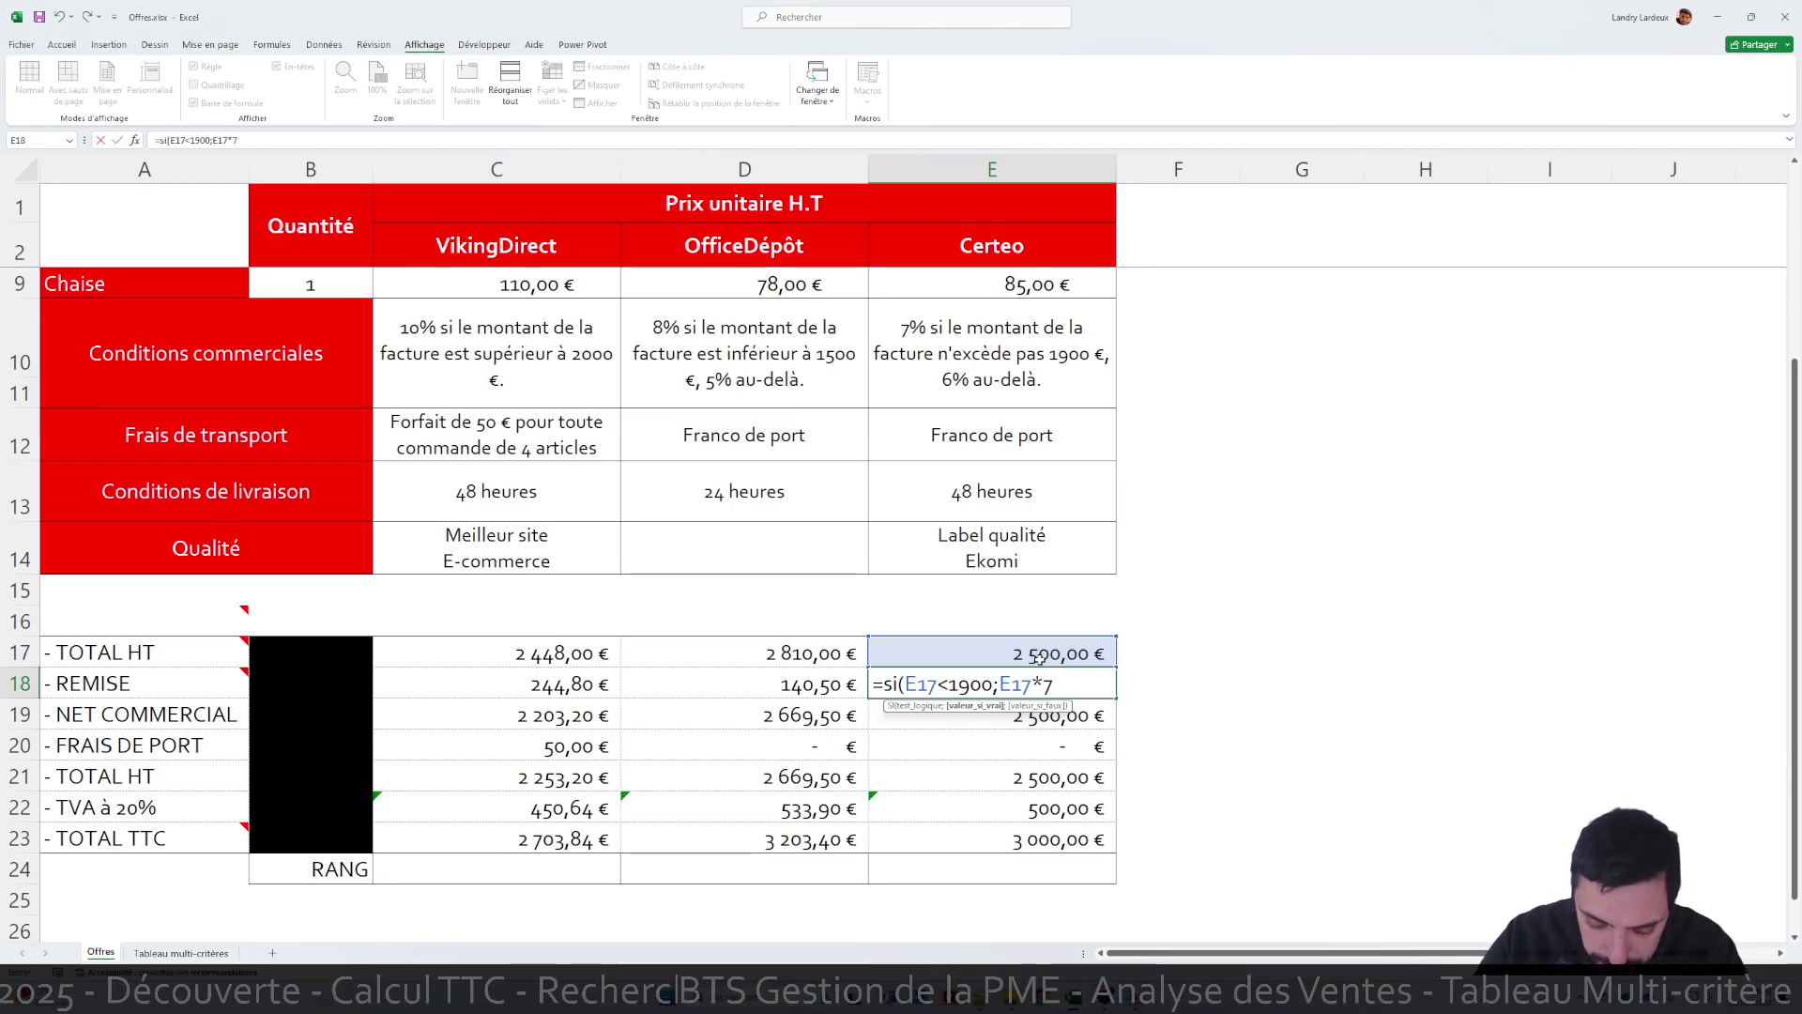
type("7%")
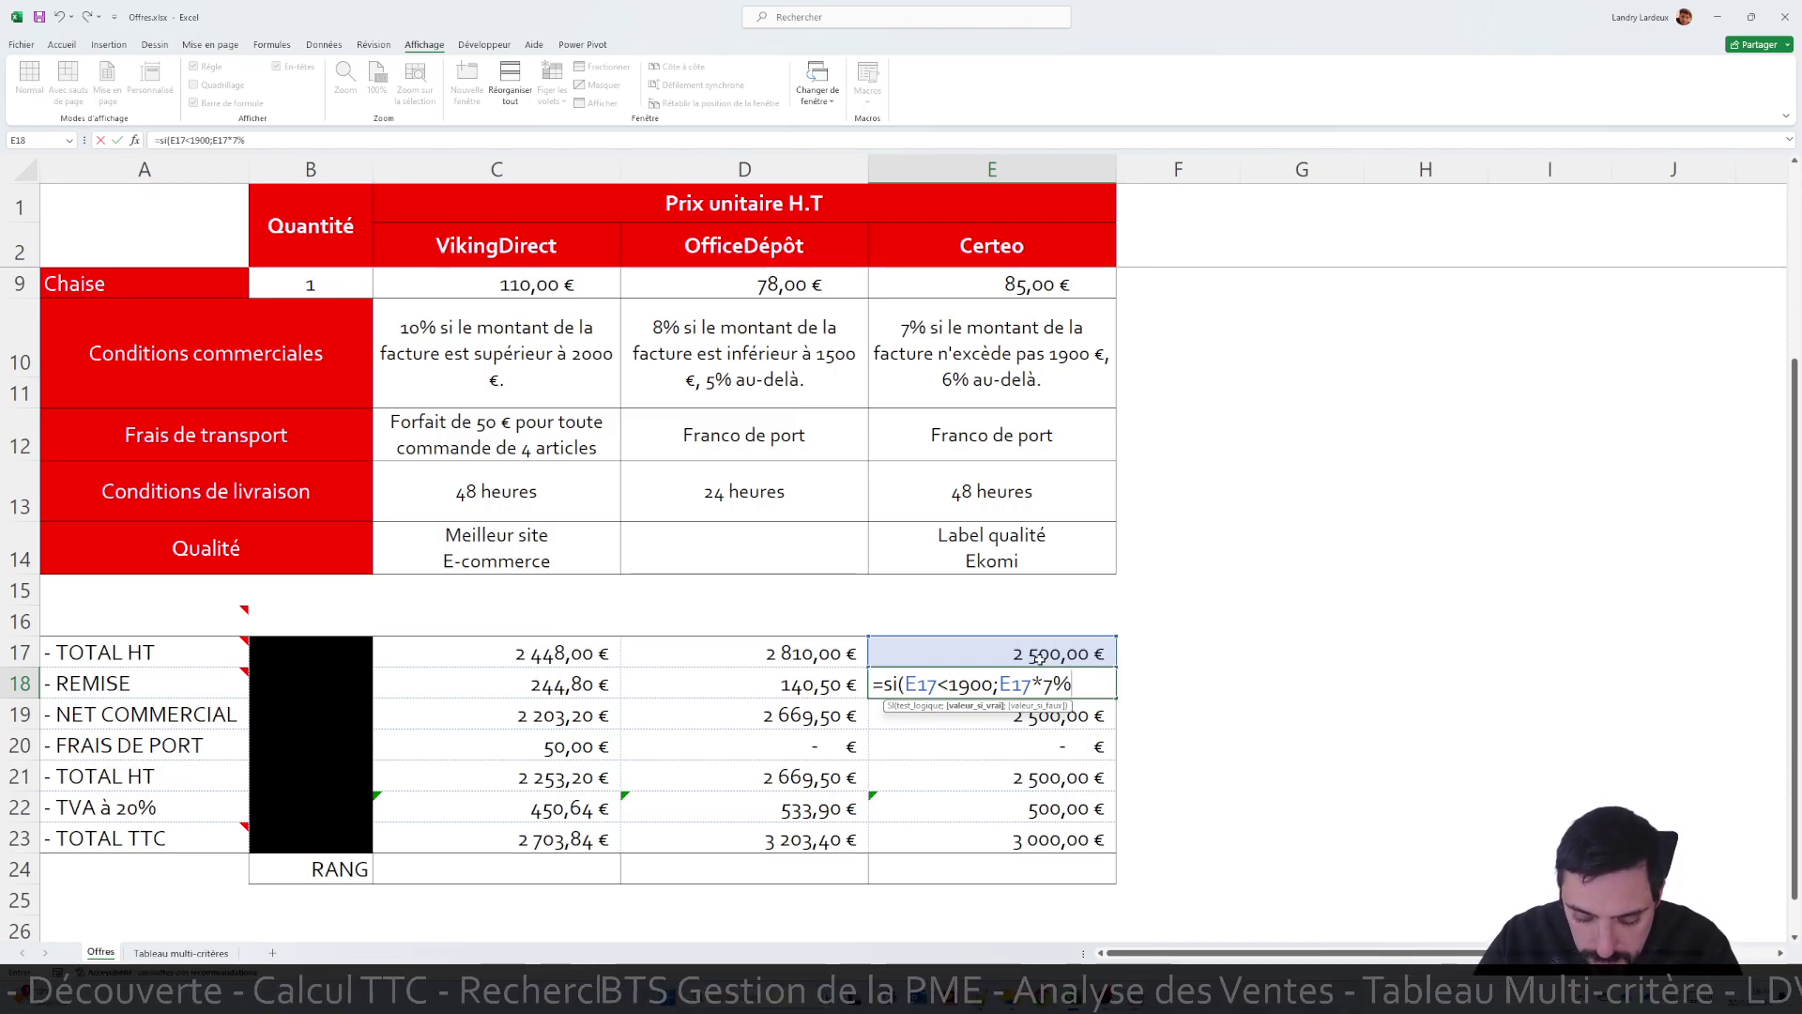
type(";")
left_click(1048, 655)
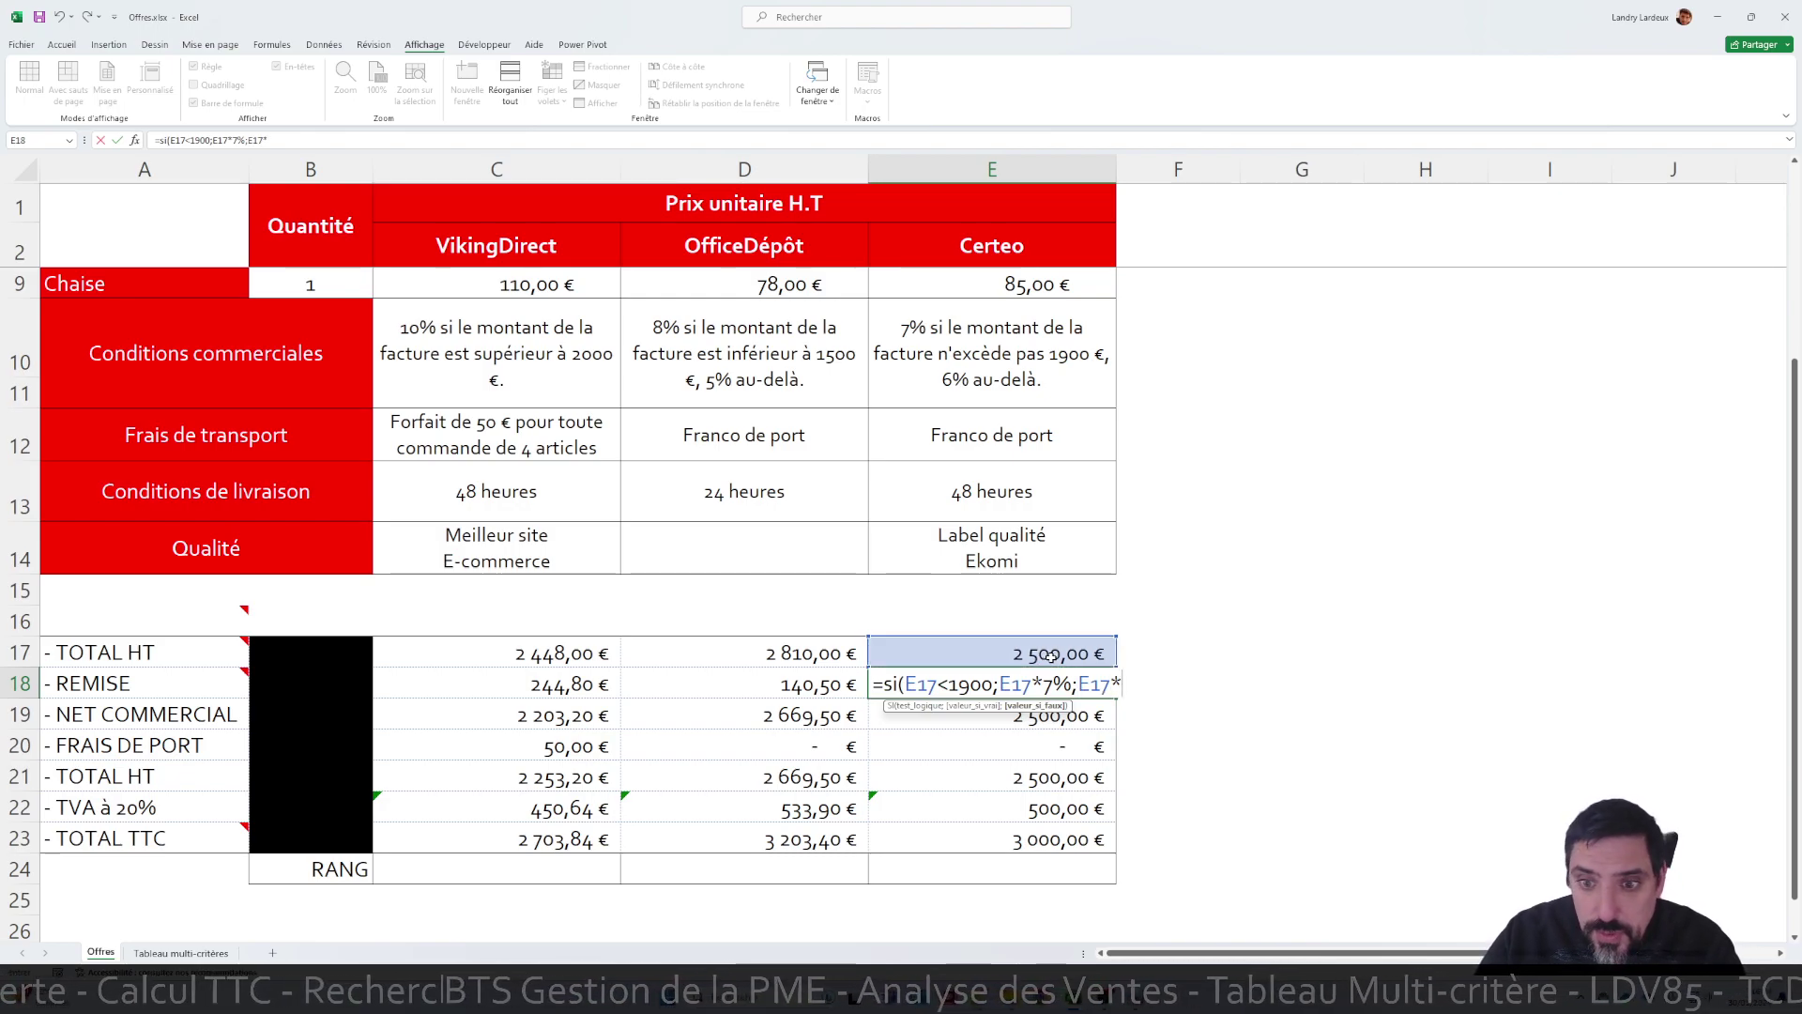
type("*6%")
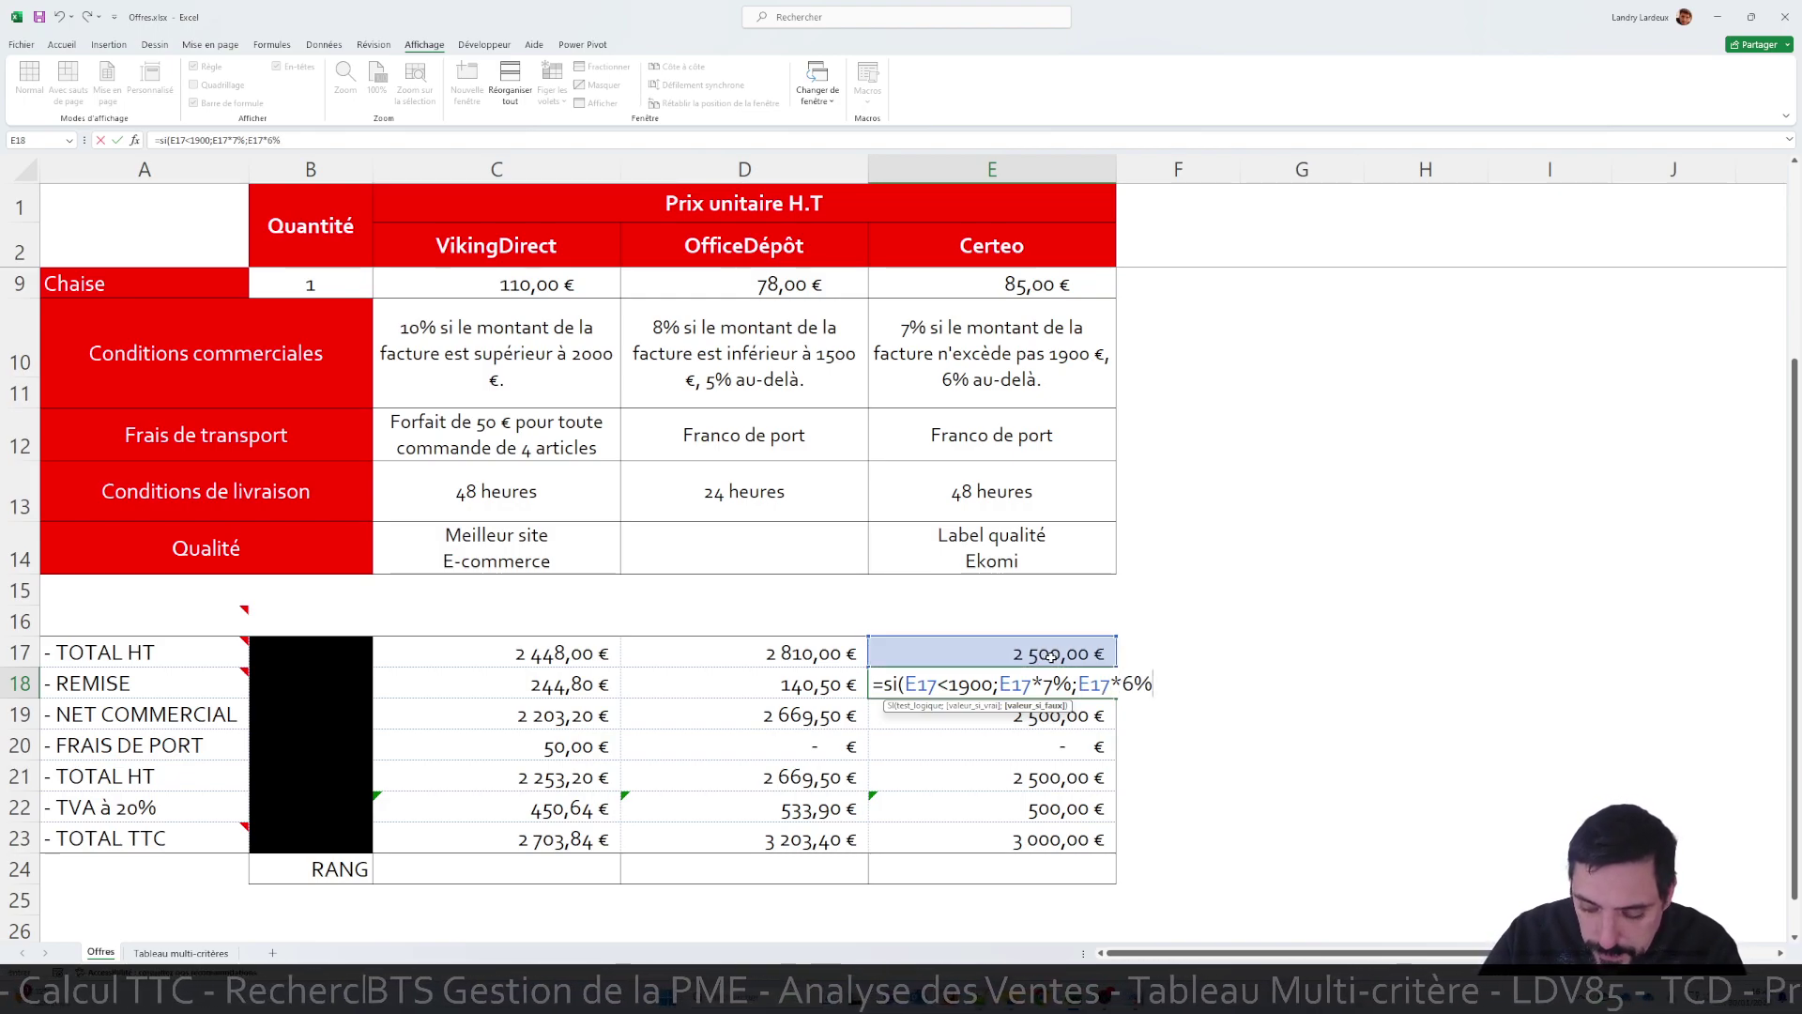
type(")")
key("Return")
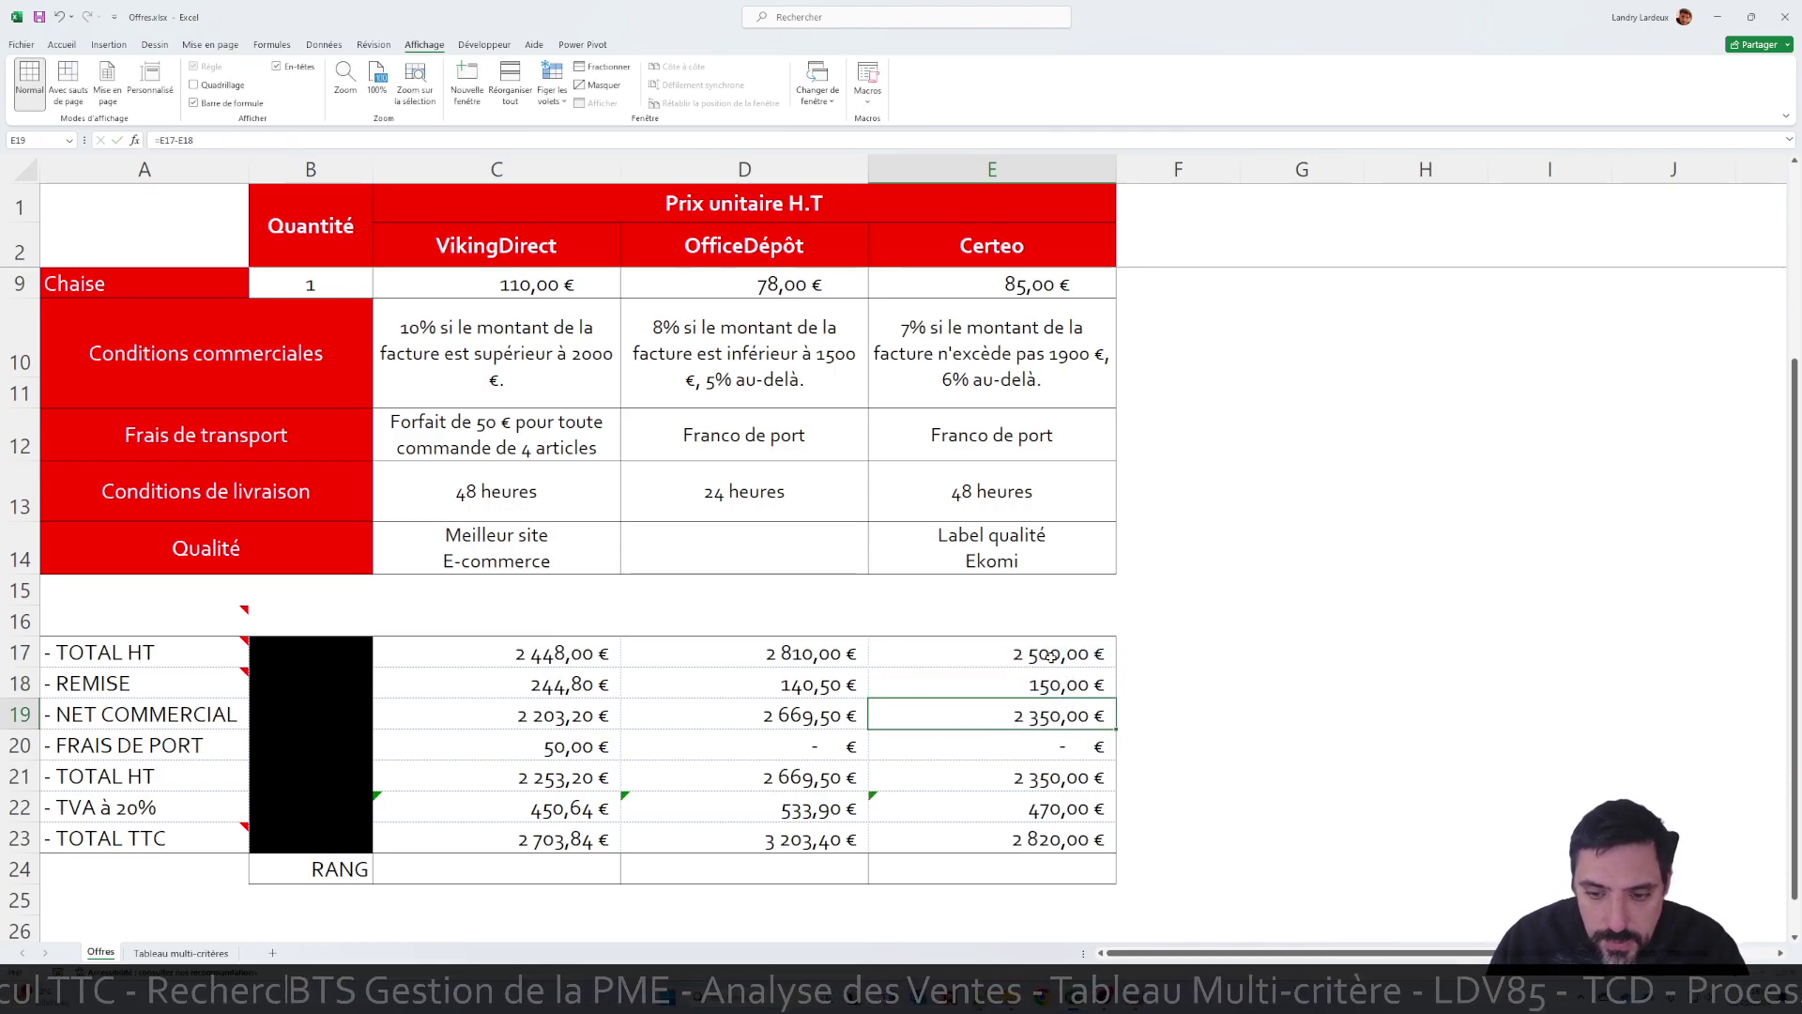
Highlight the lowest 10% of the TOTAL TTC values in C23:E23 with green fill and dark green text
scroll(1006, 636, "down", 1)
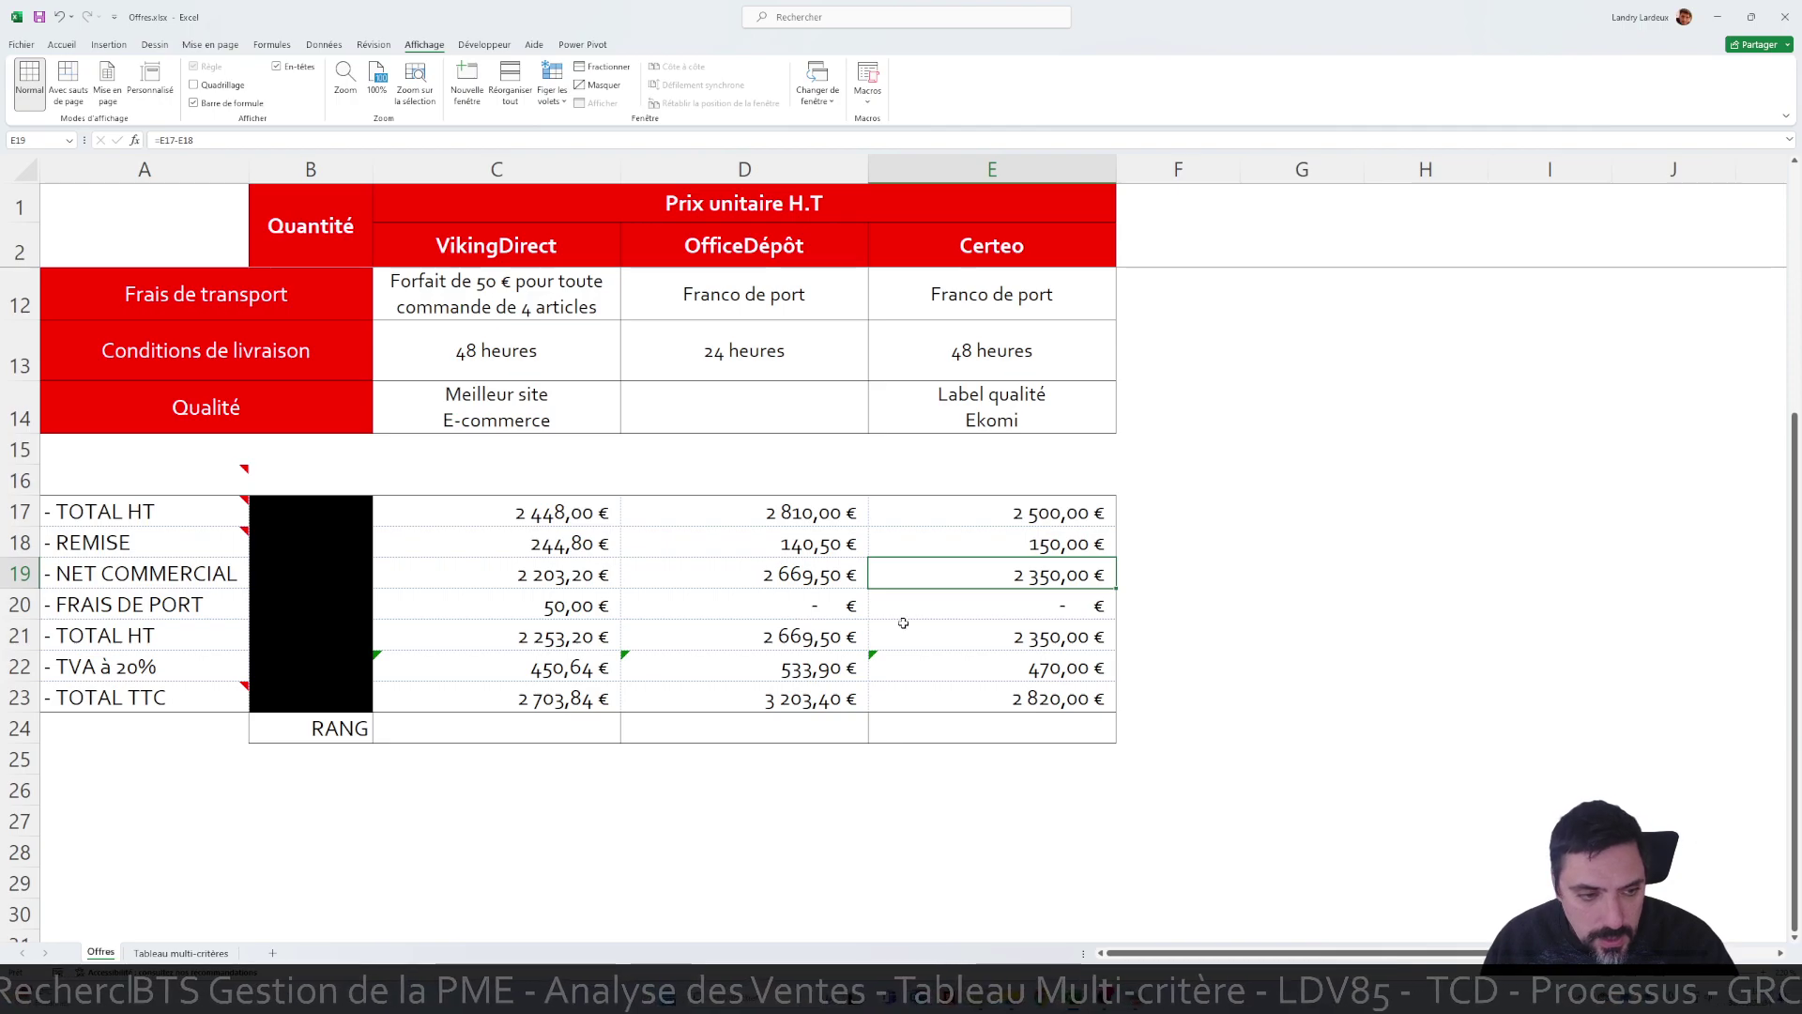
left_click_drag(563, 698, 1032, 699)
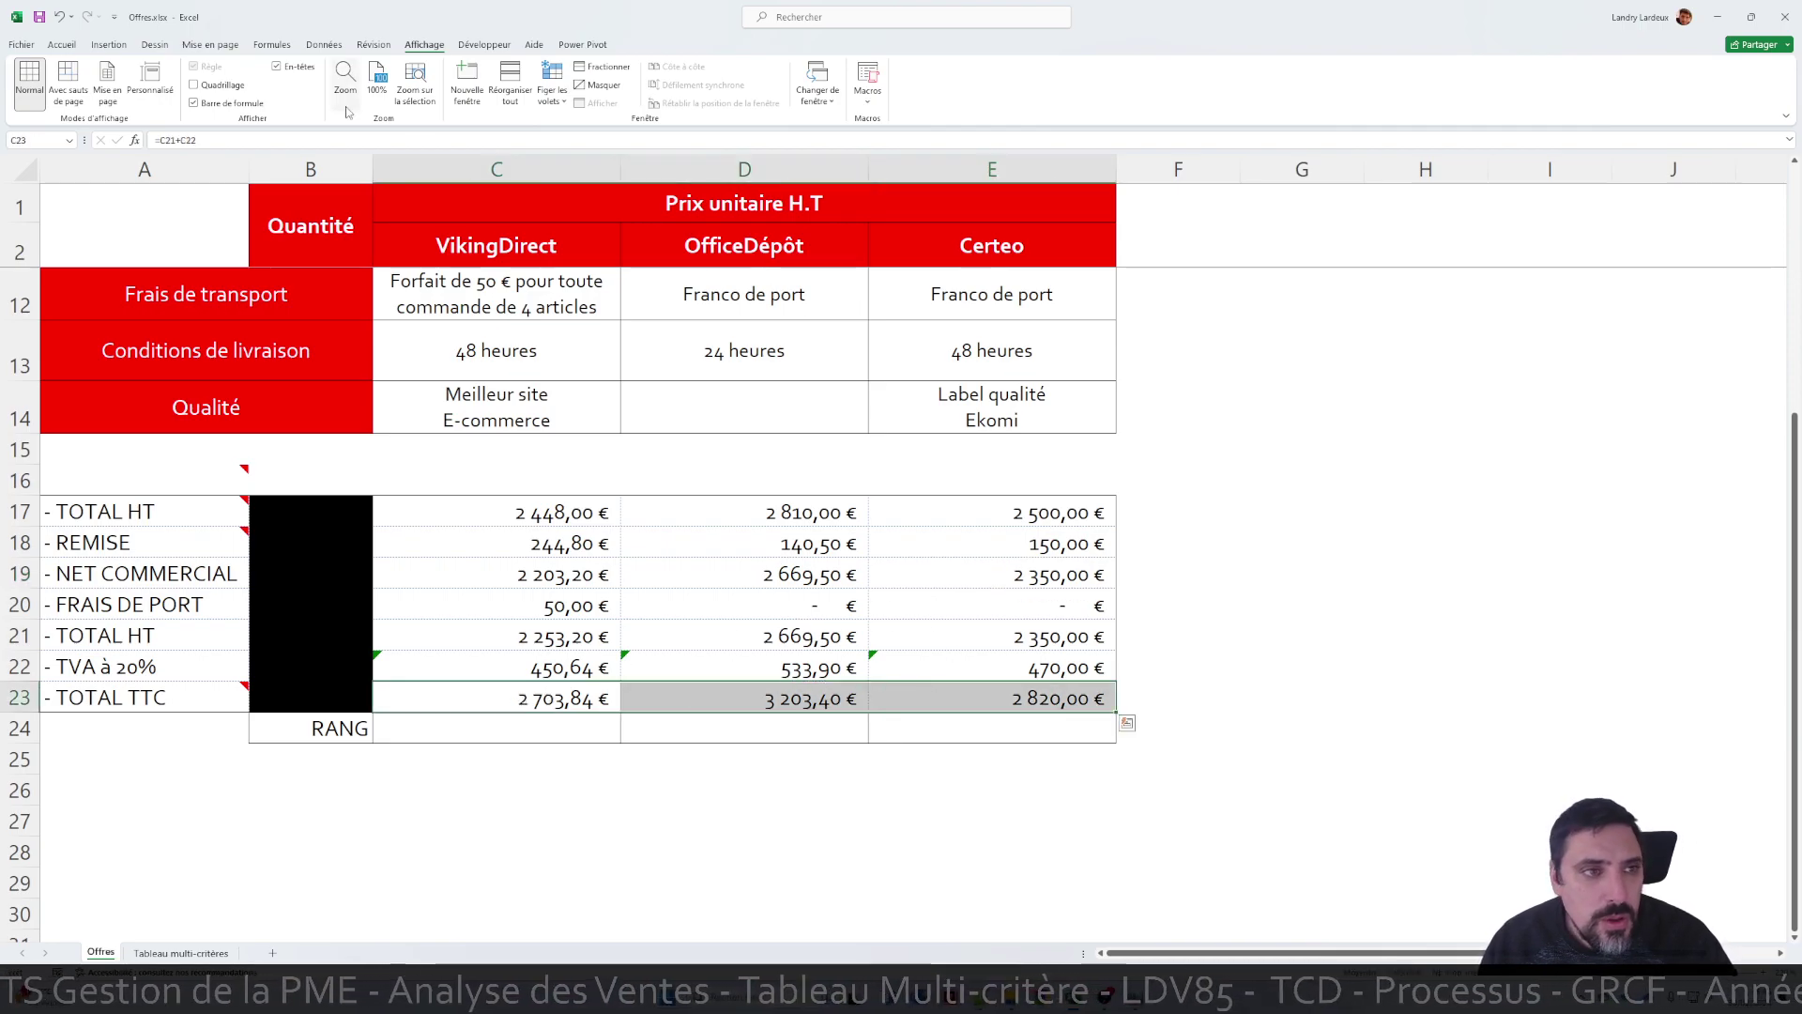
left_click(62, 45)
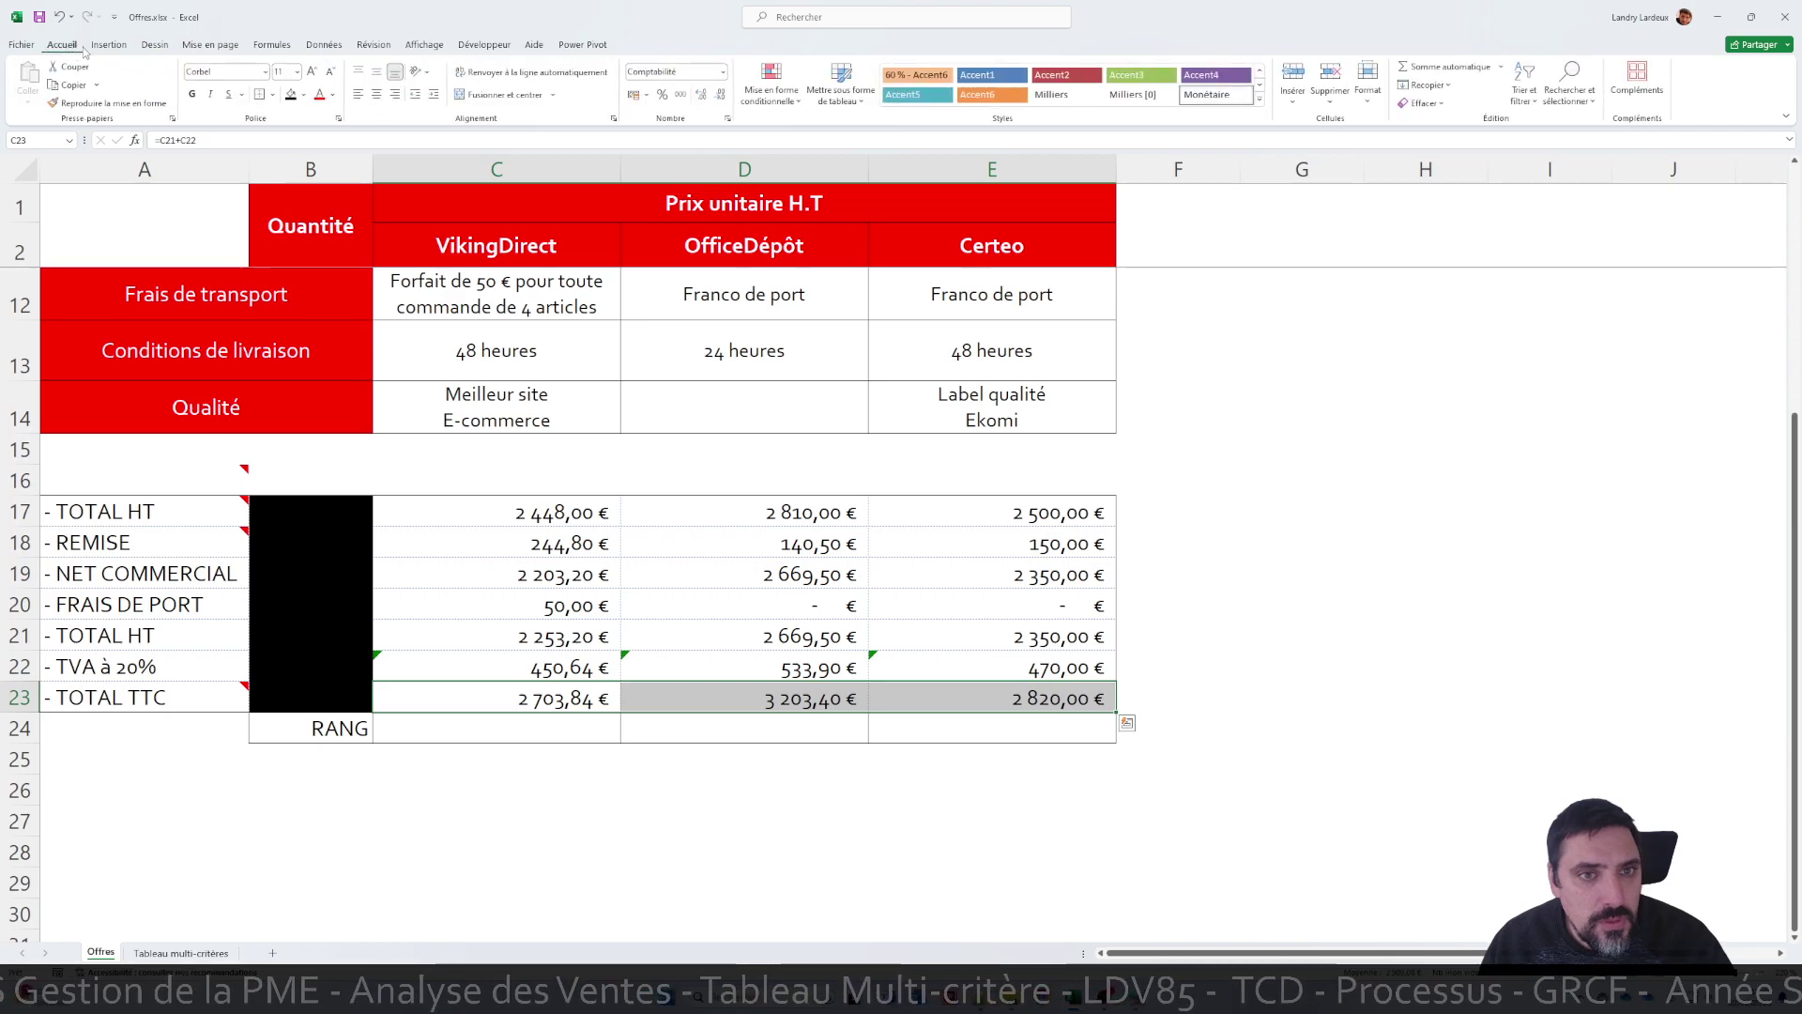
left_click(772, 92)
mouse_move(875, 132)
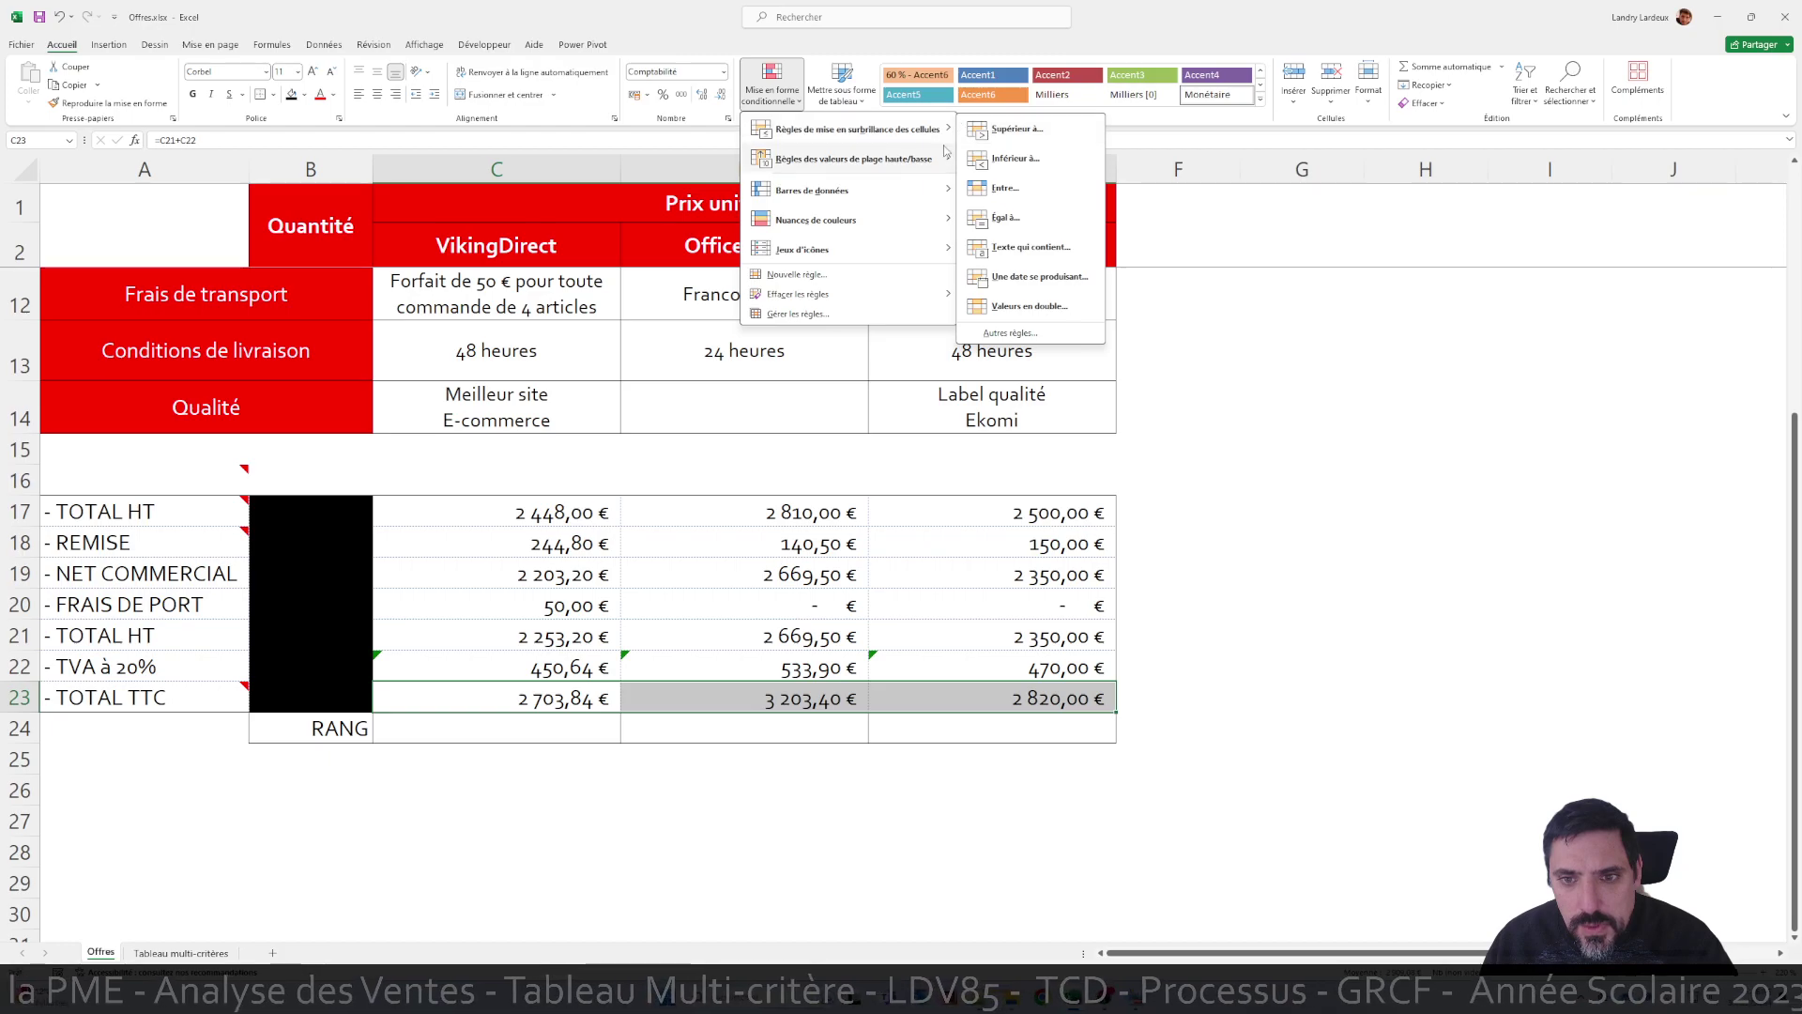
mouse_move(945, 151)
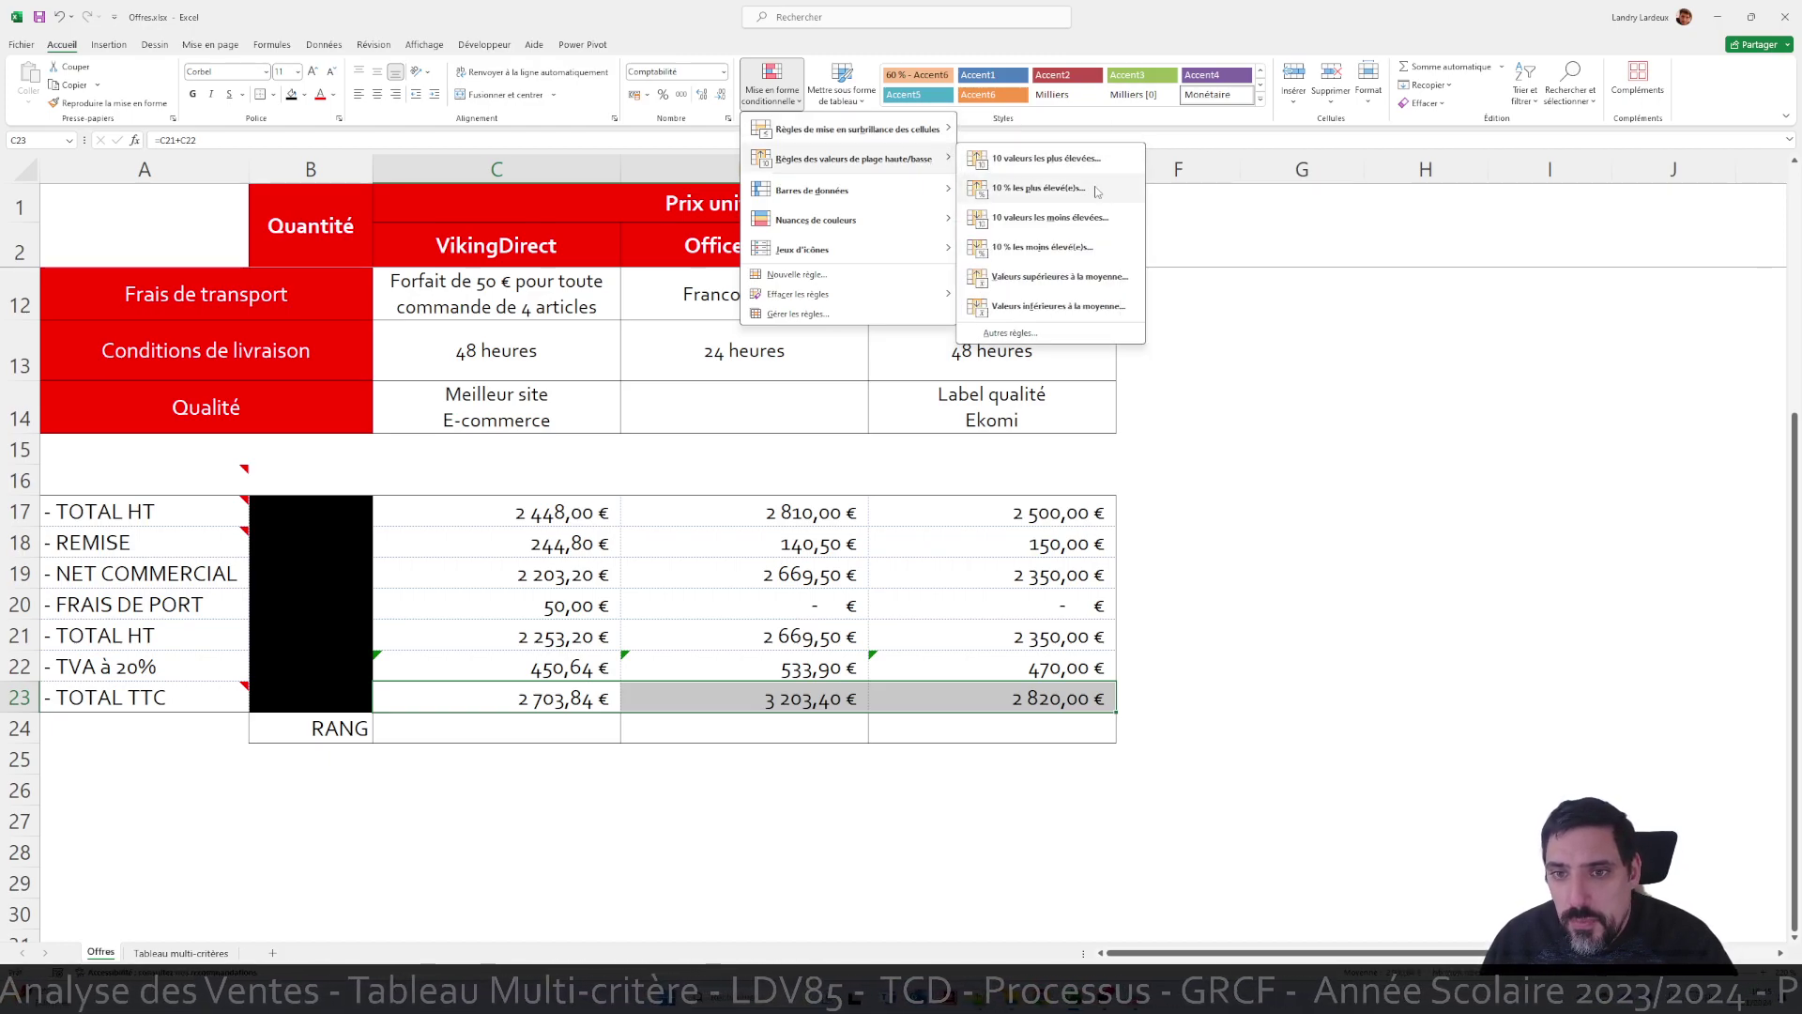
left_click(1090, 251)
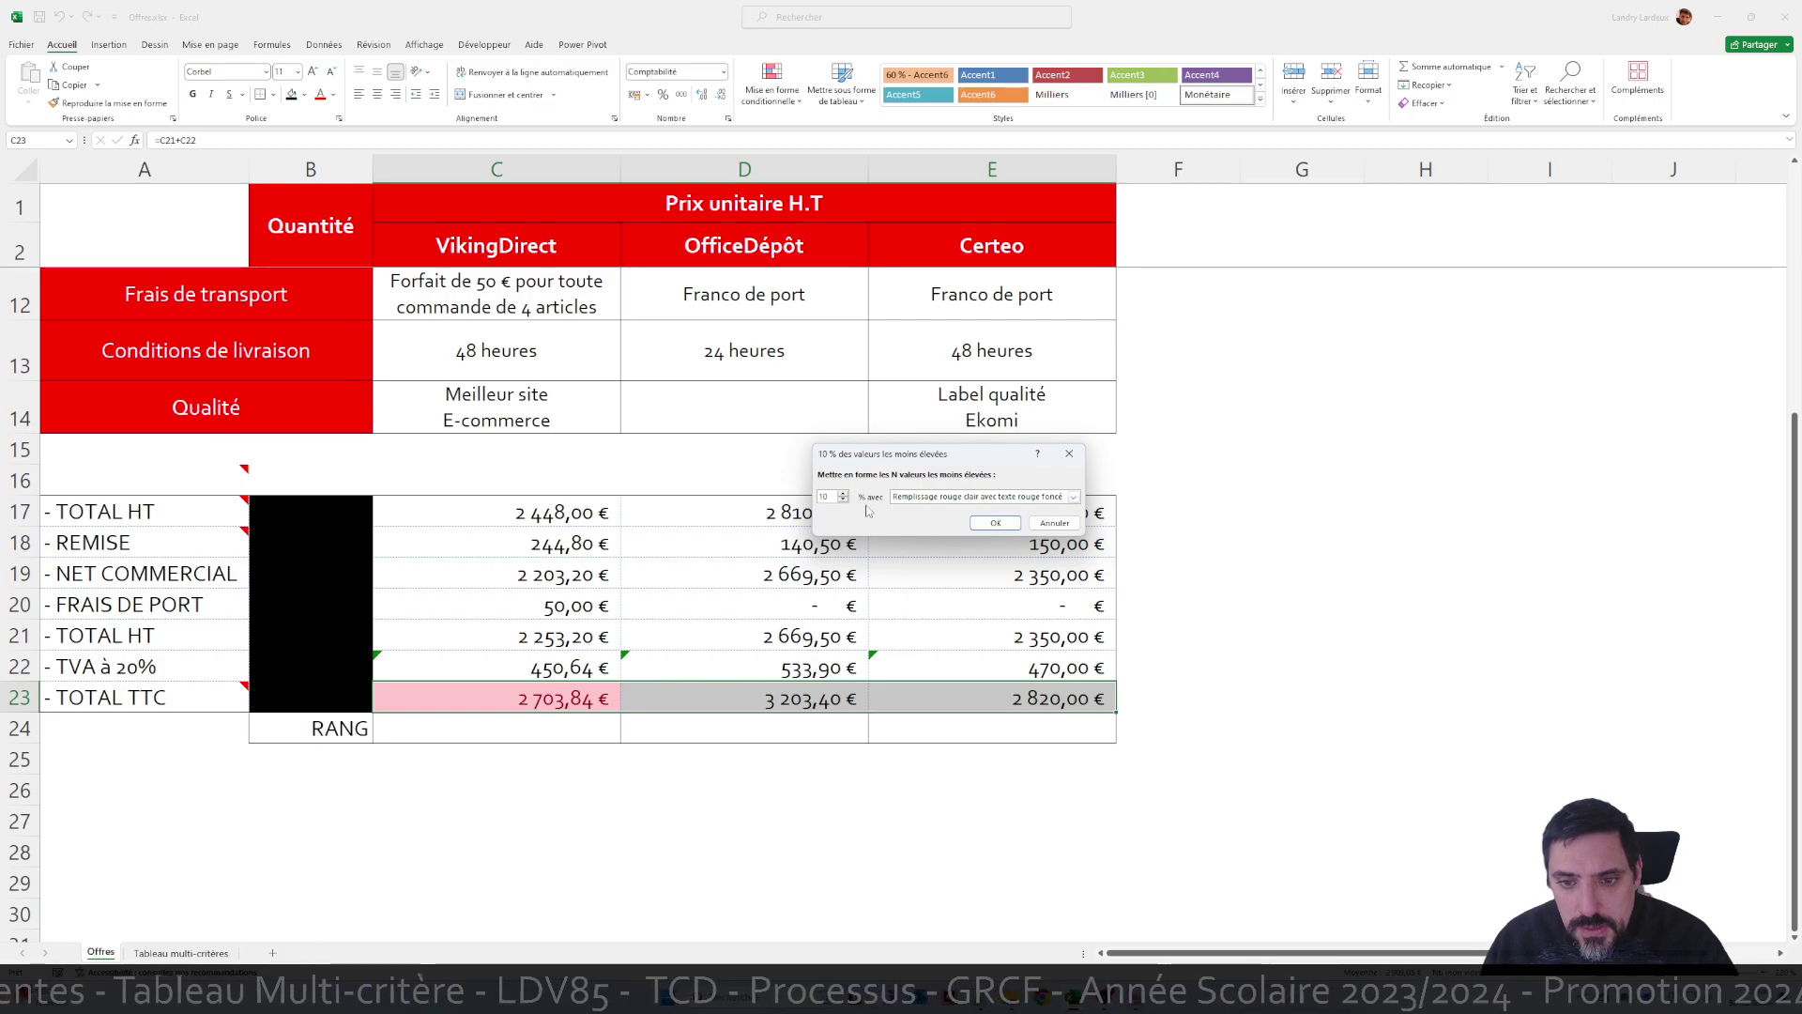
left_click(1038, 496)
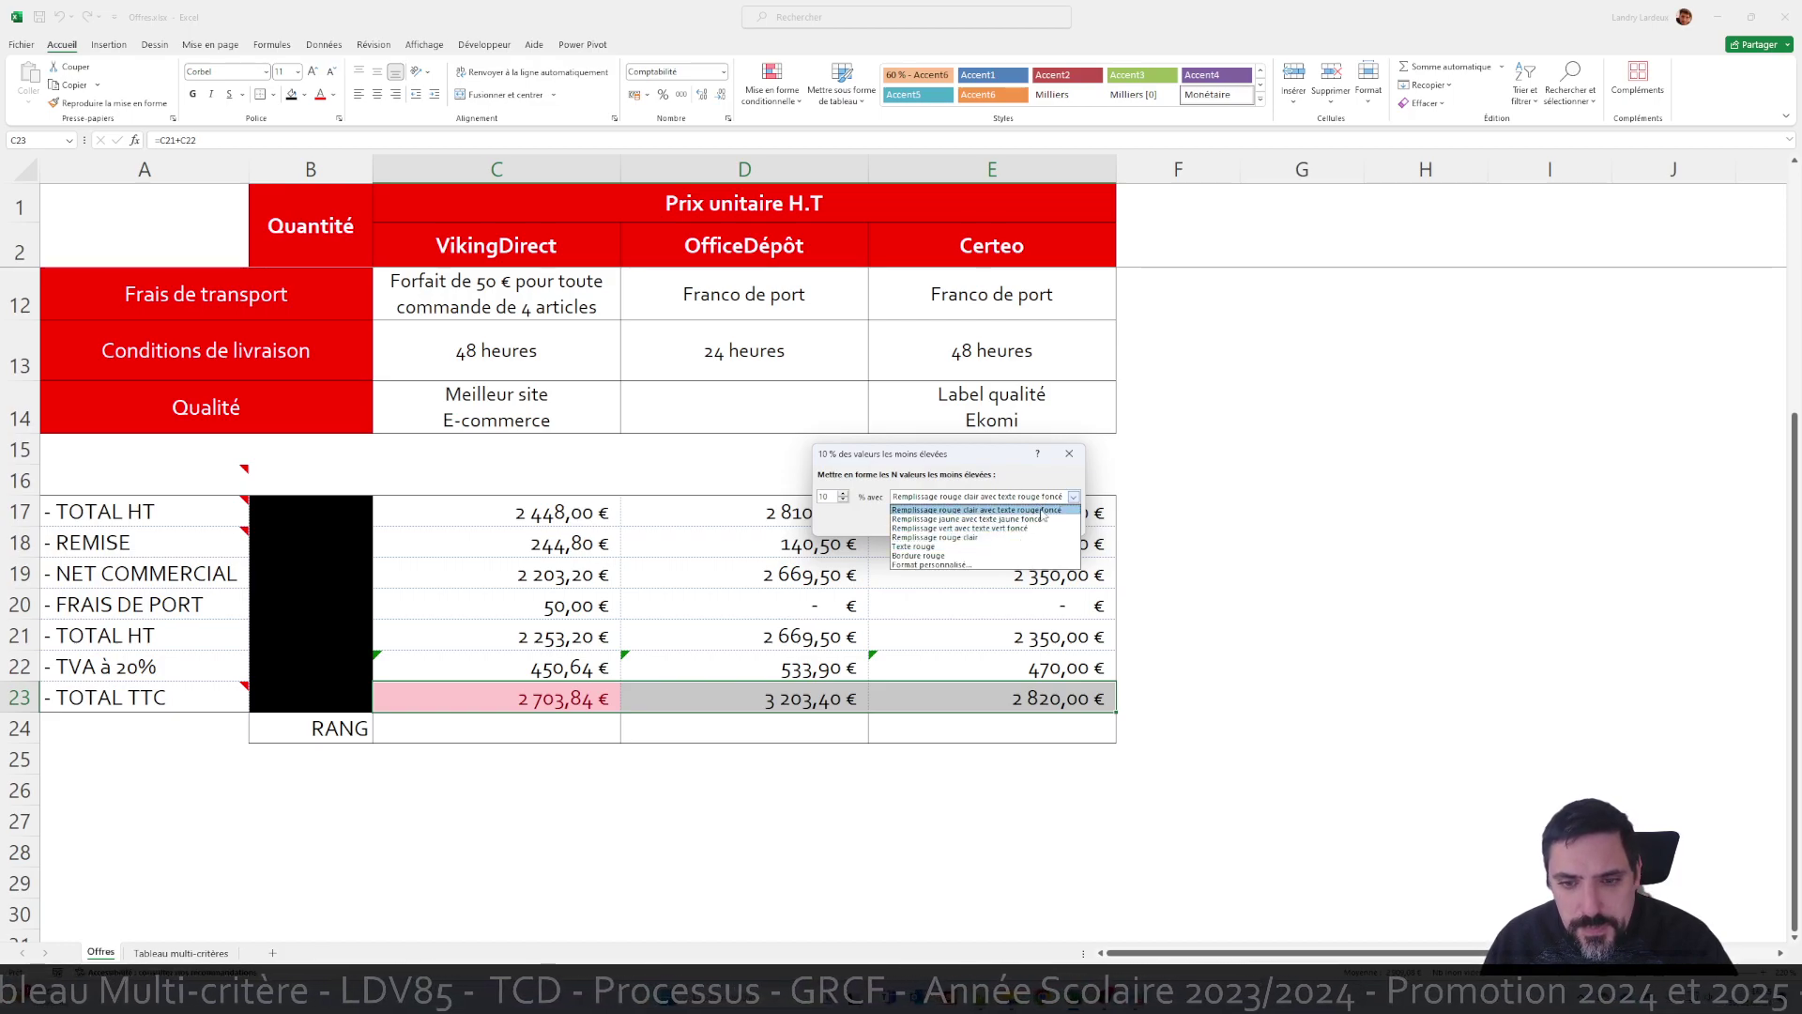
left_click(1030, 529)
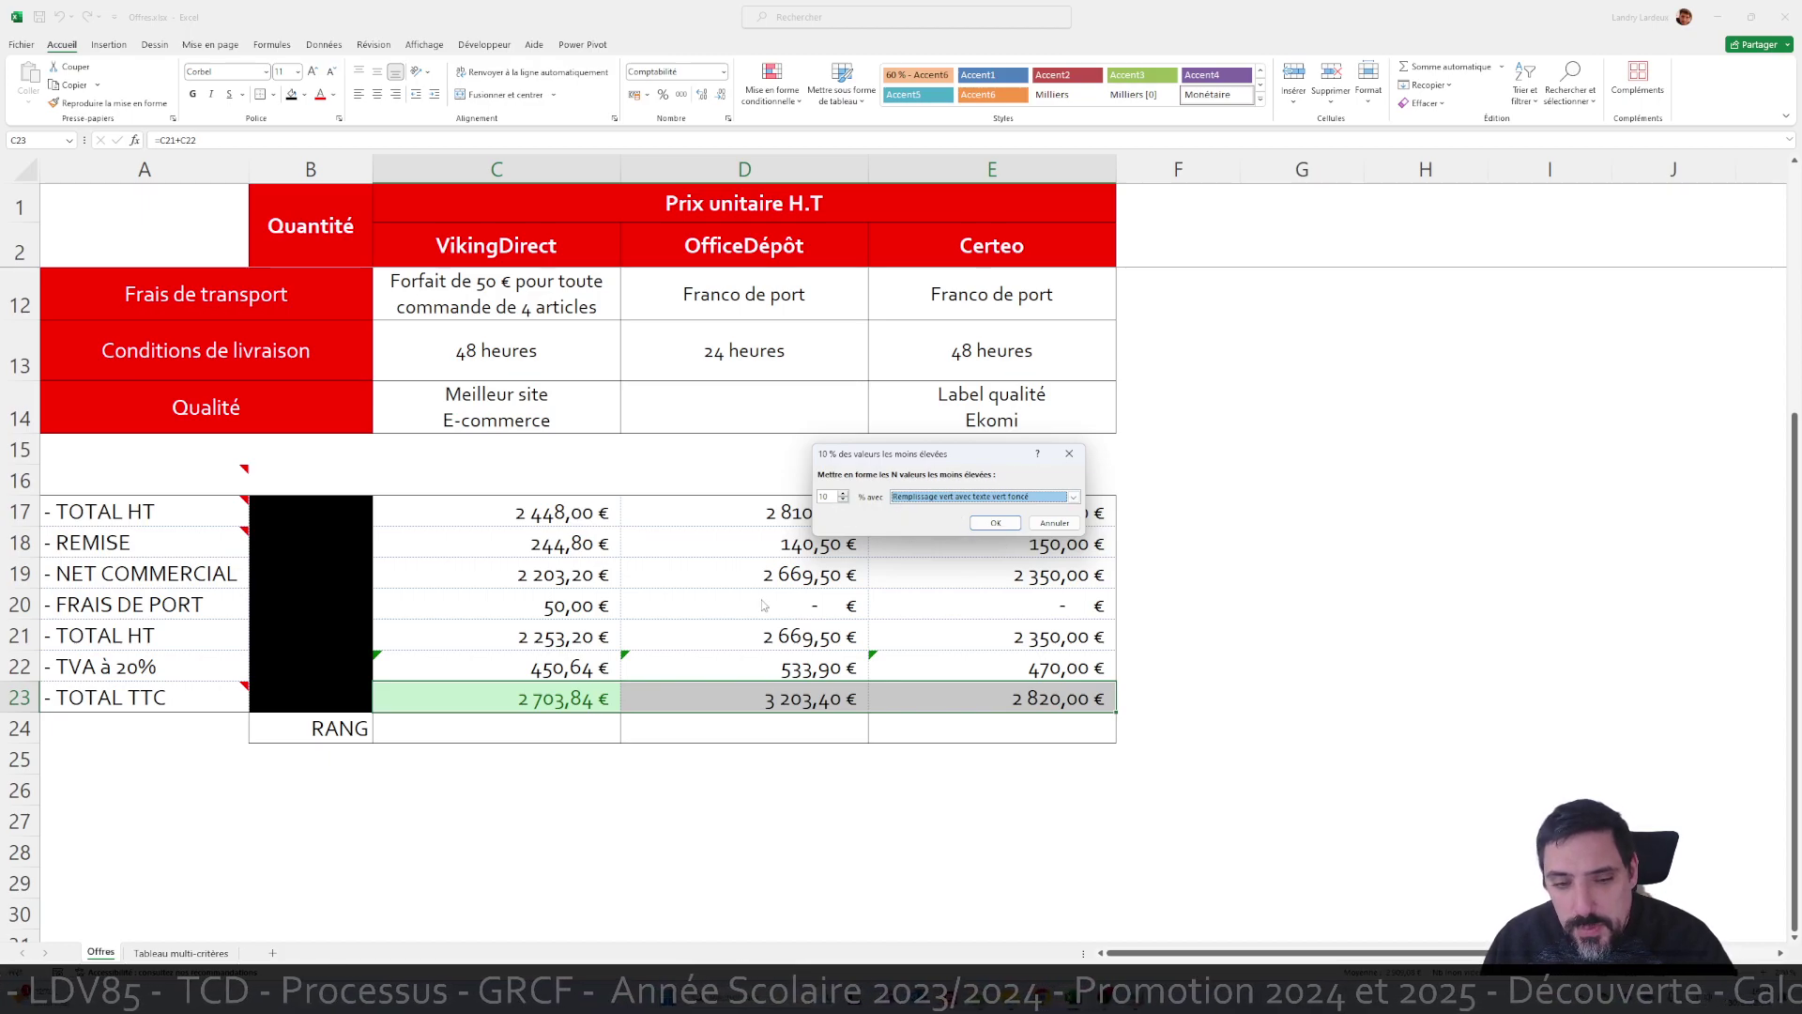
left_click(995, 523)
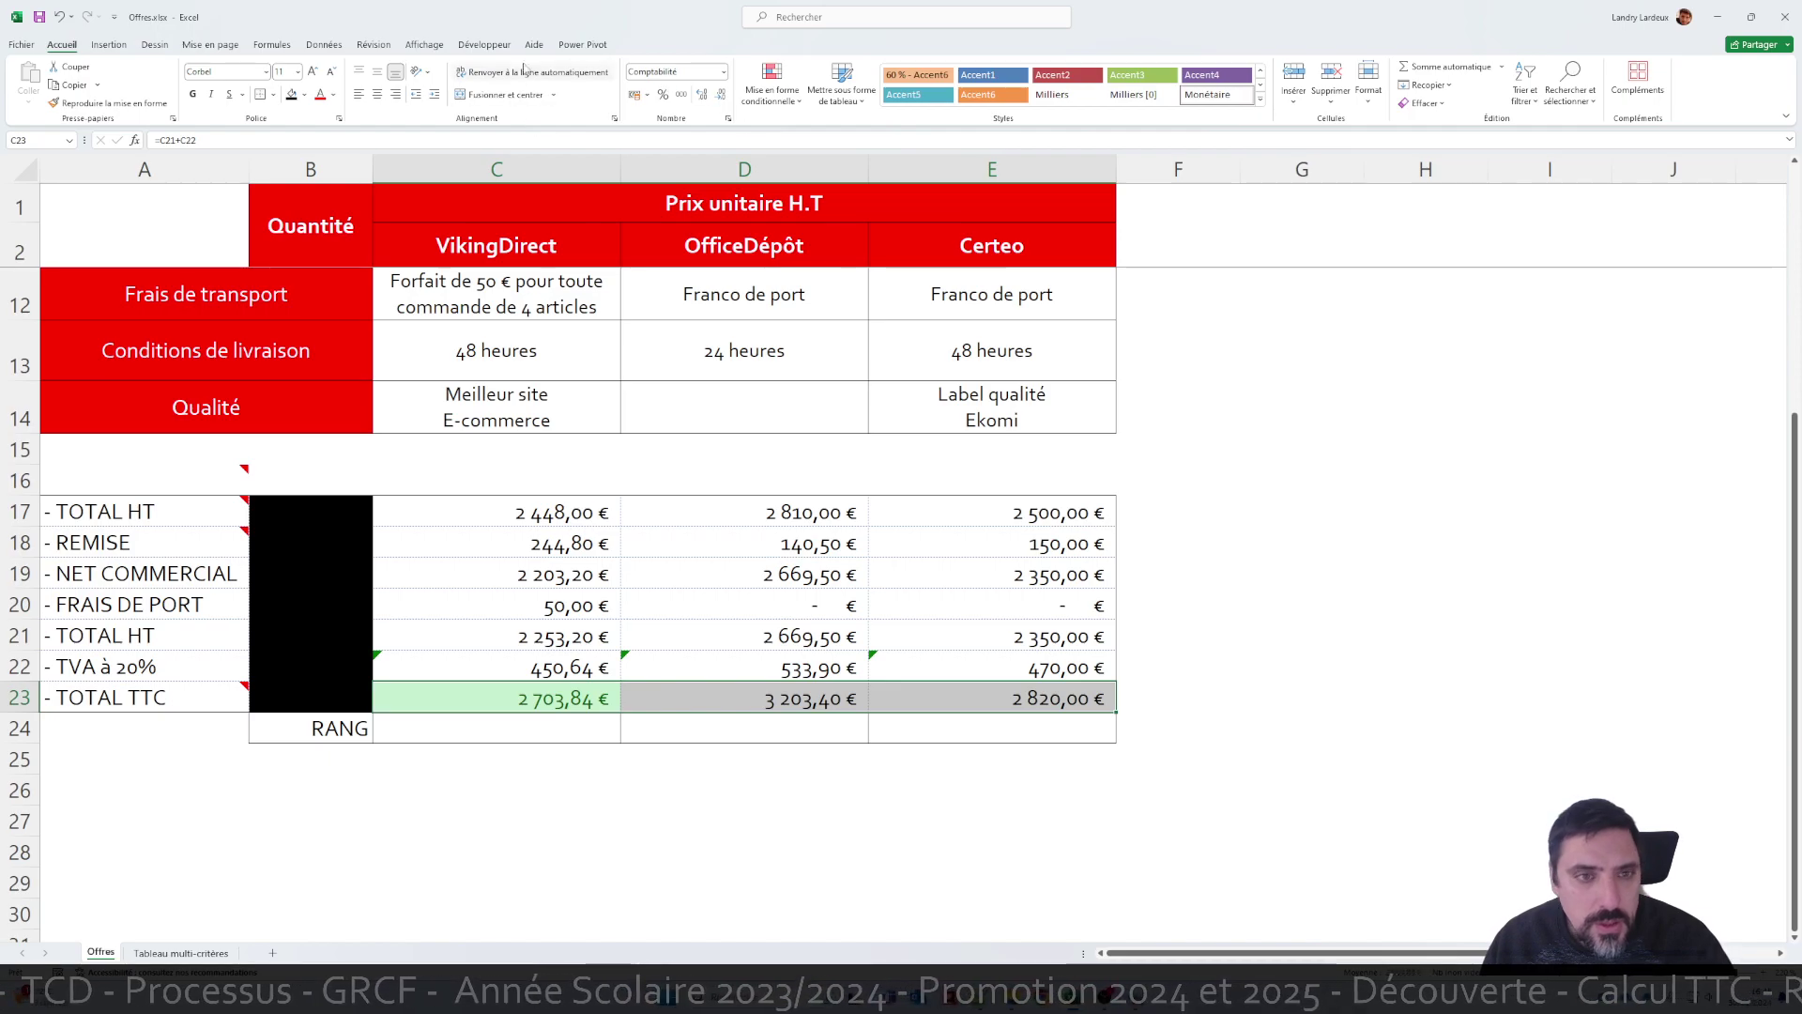
Clear the conditional formatting rules from C23:E23 and apply the Vert - Jaune - Rouge colour scale to these cells
left_click(772, 89)
mouse_move(899, 167)
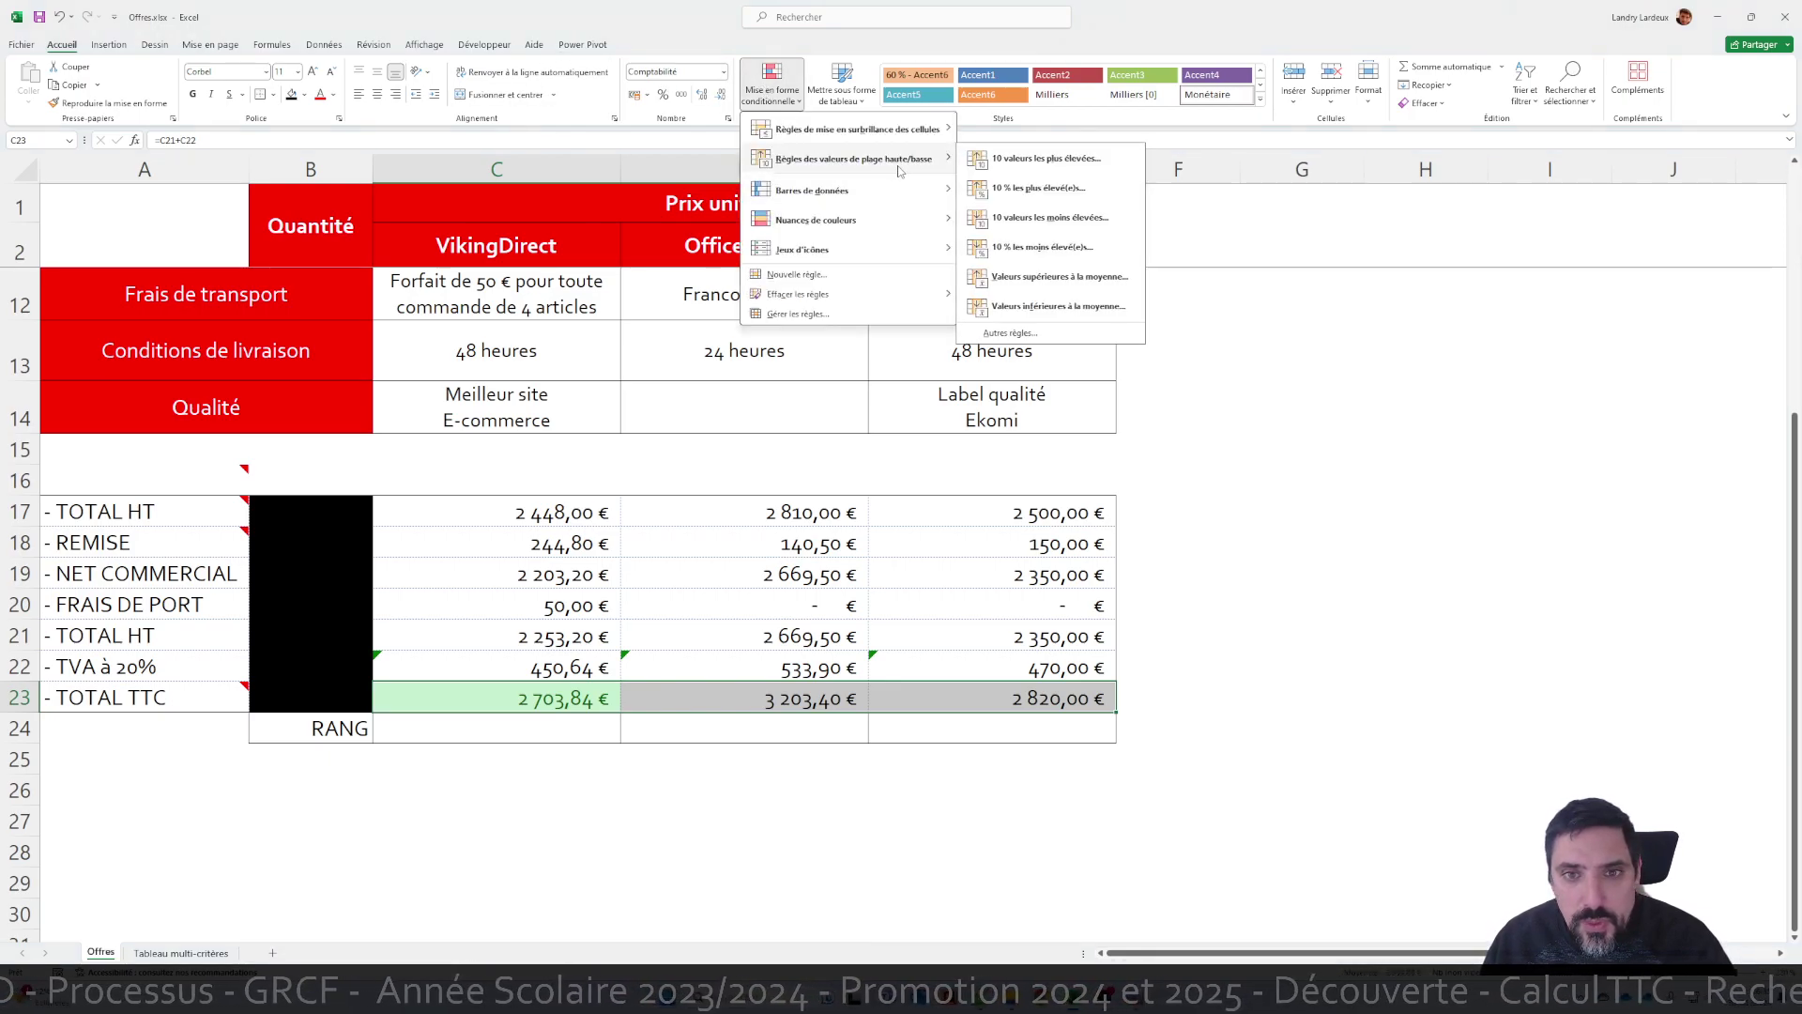
mouse_move(922, 223)
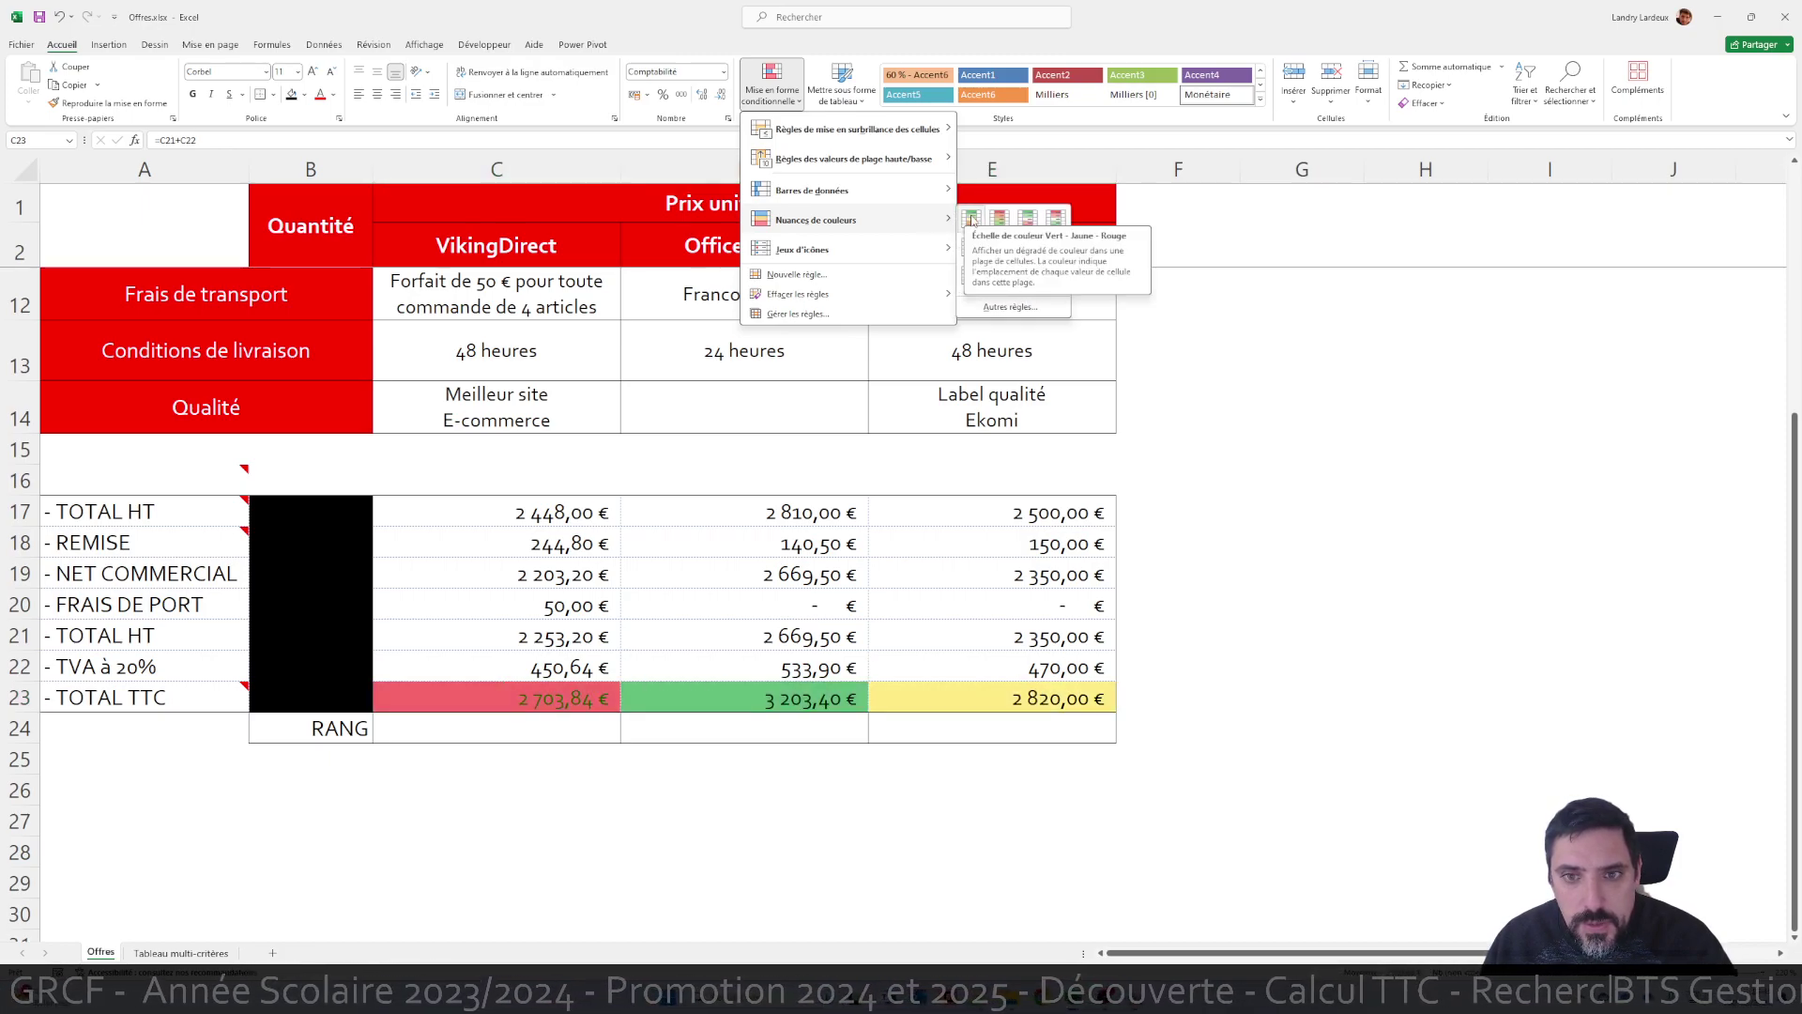
mouse_move(934, 295)
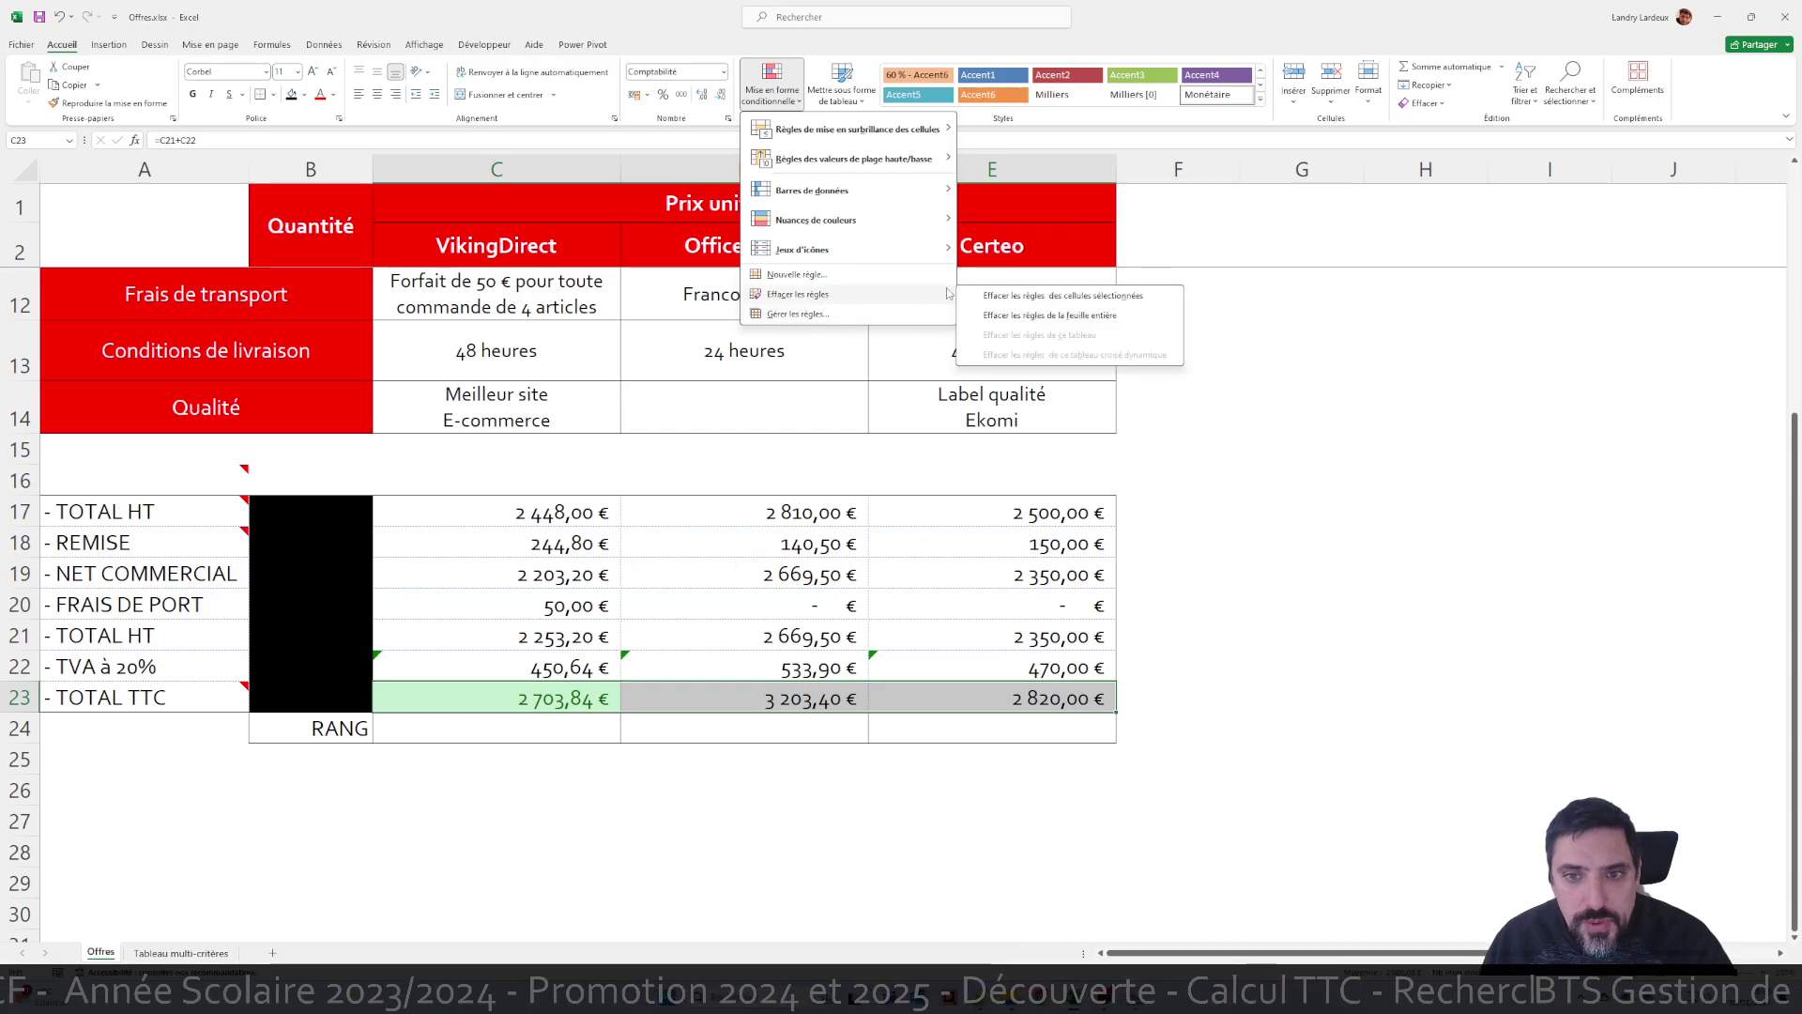
left_click(1117, 296)
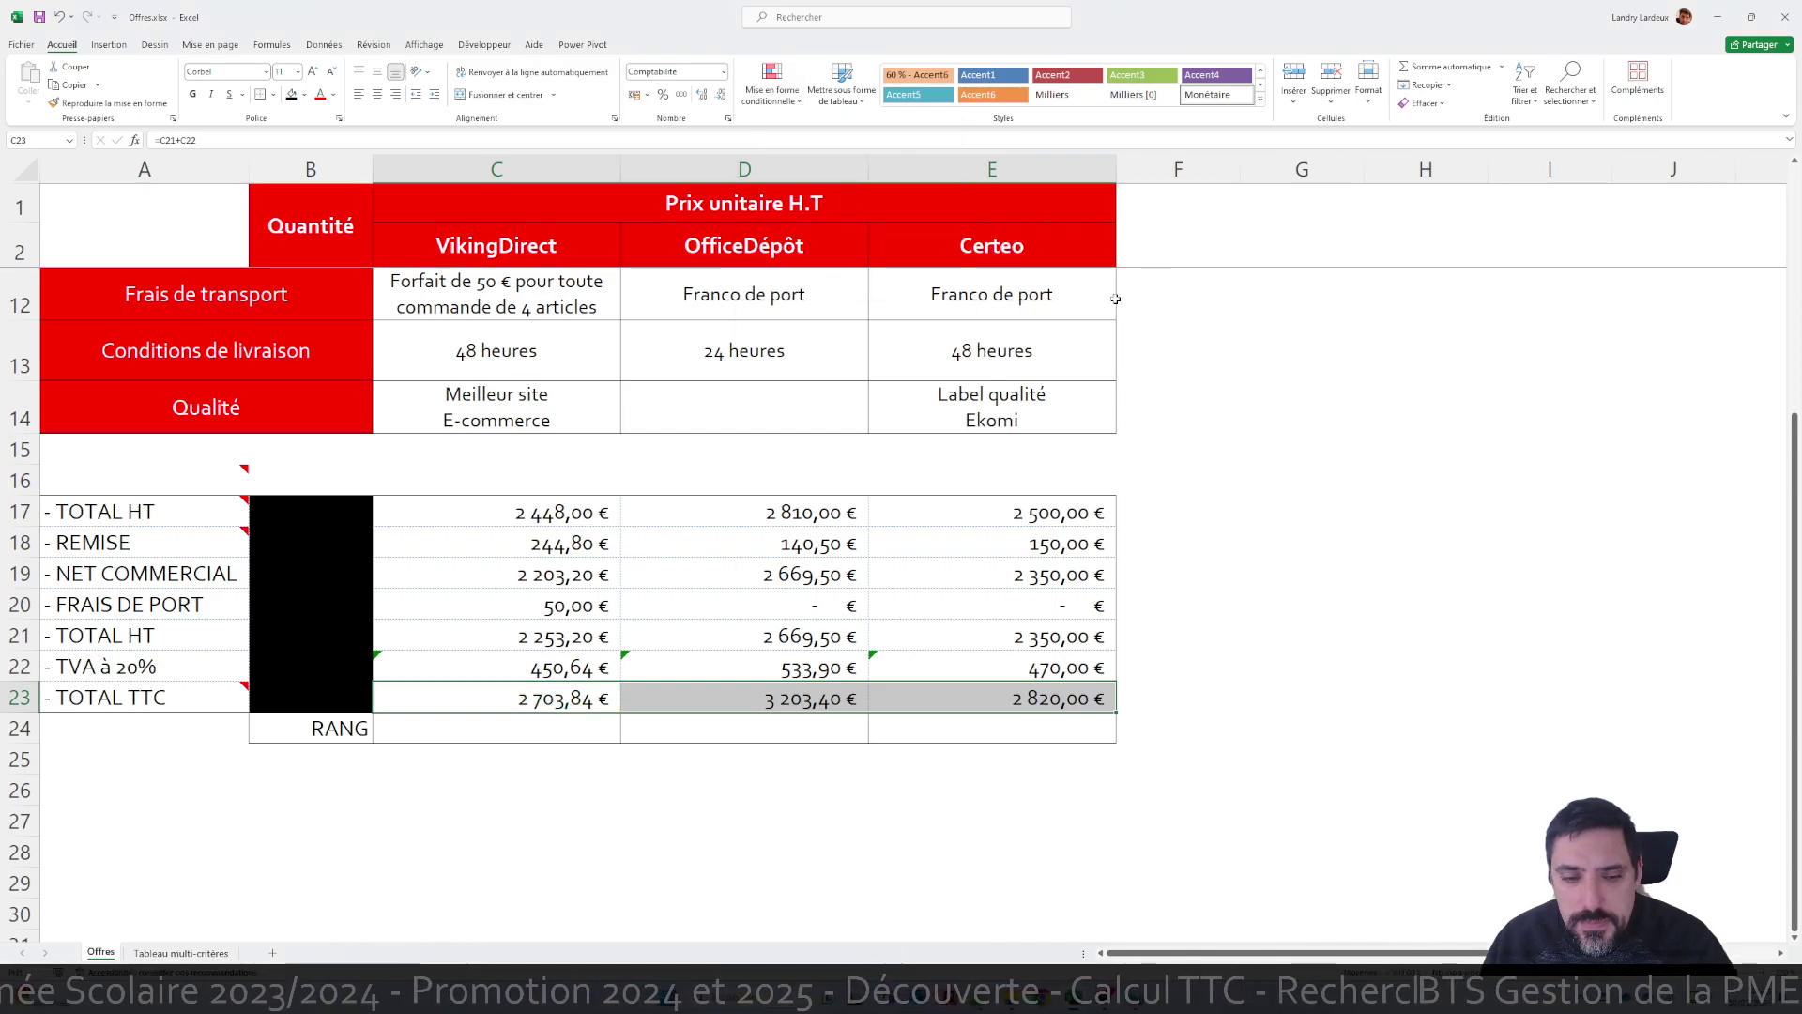
left_click(772, 84)
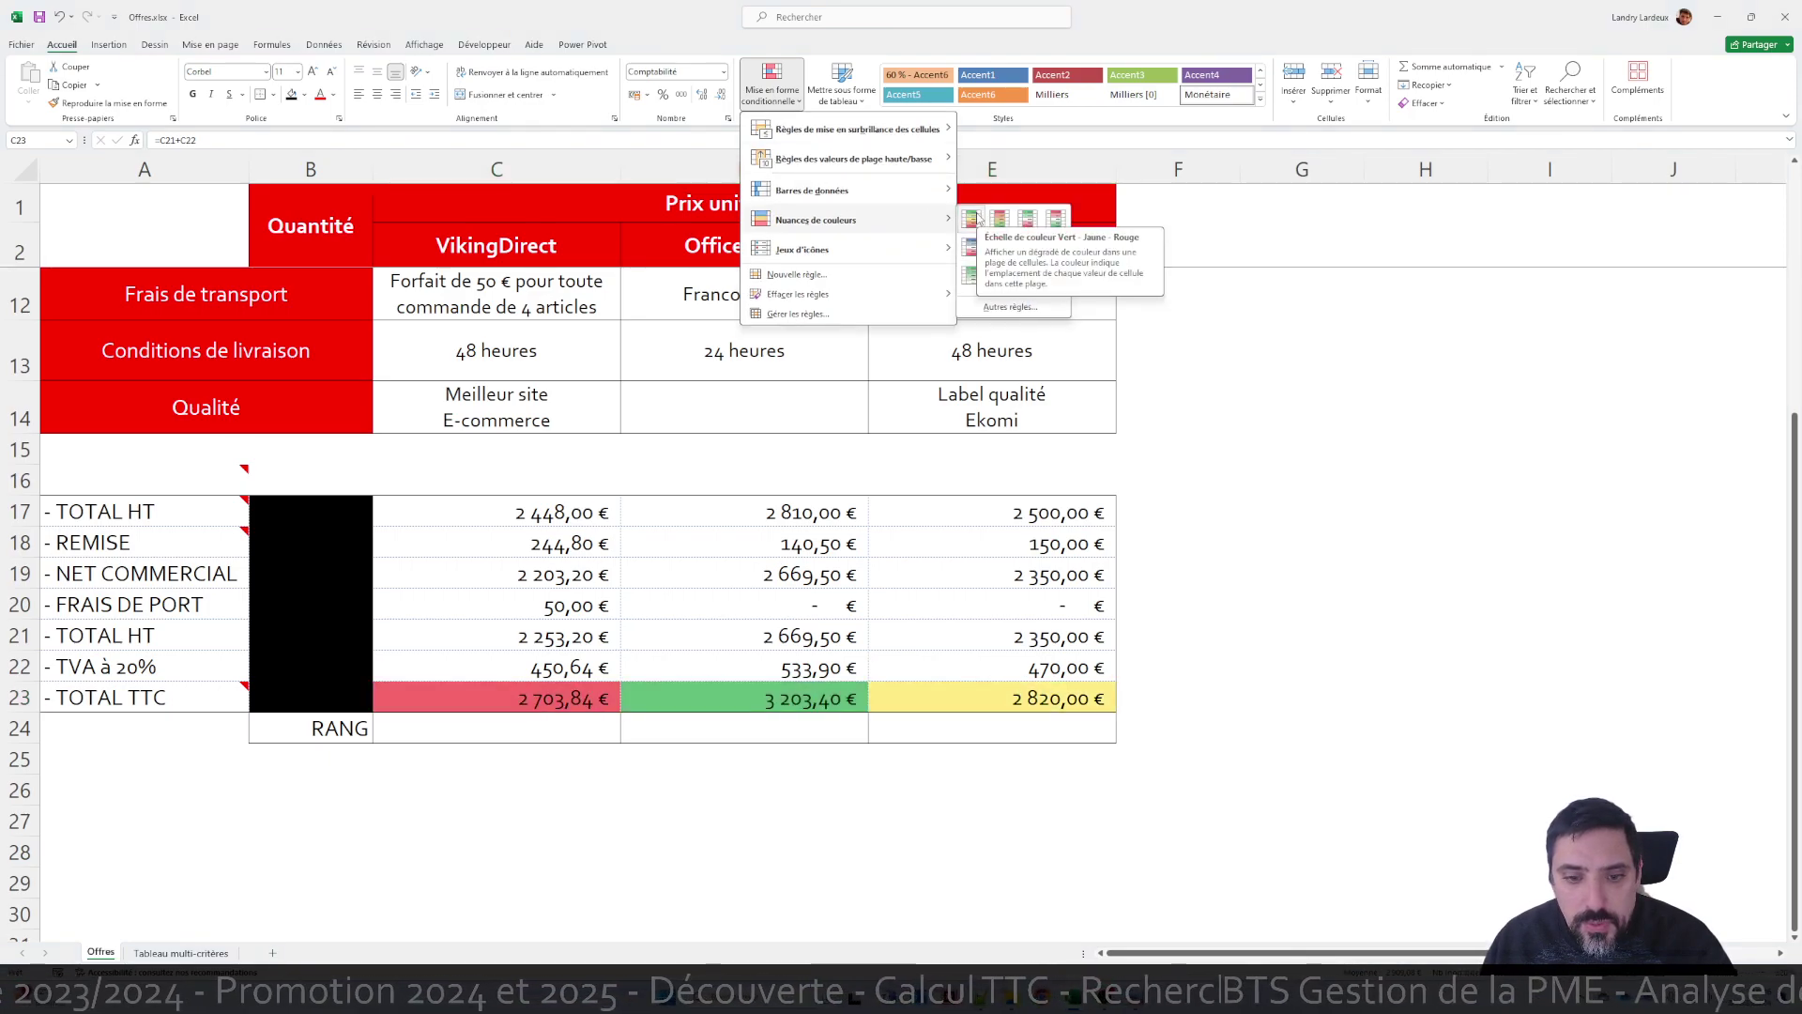
left_click(973, 218)
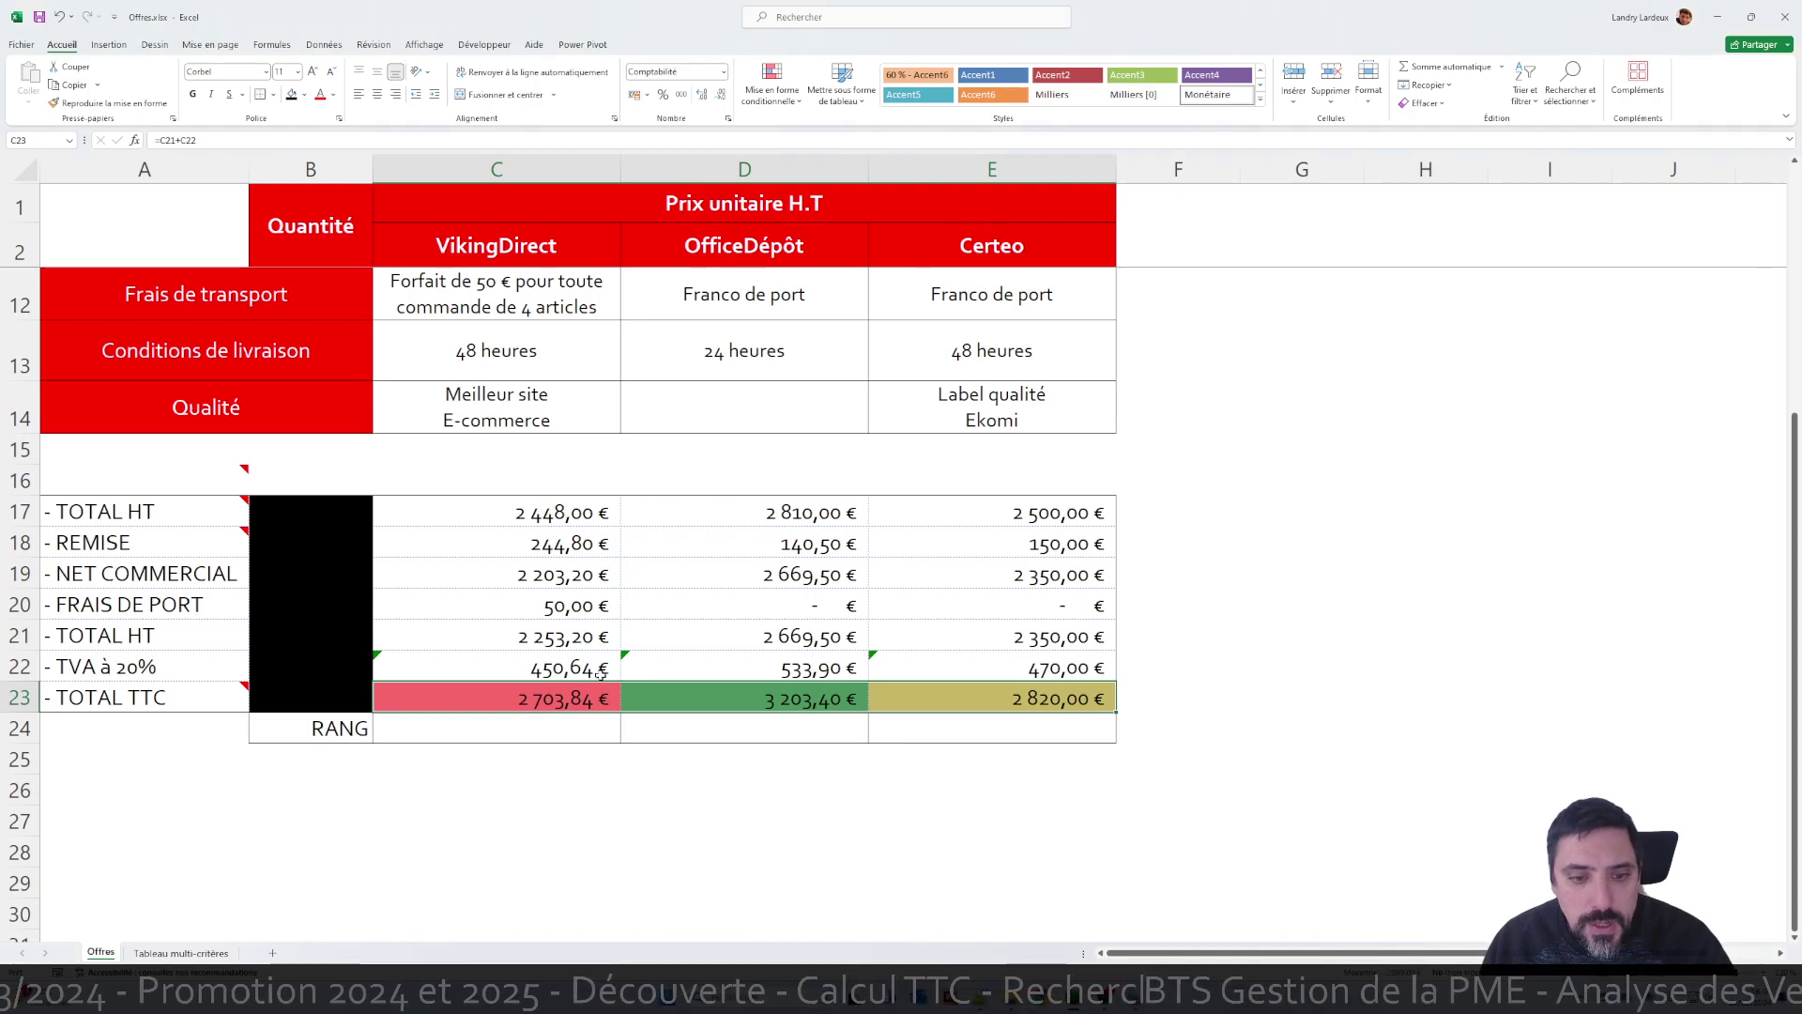
Edit the colour scale rule on C23:E23 so the minimum colour is standard green and the maximum colour is standard red
left_click(781, 96)
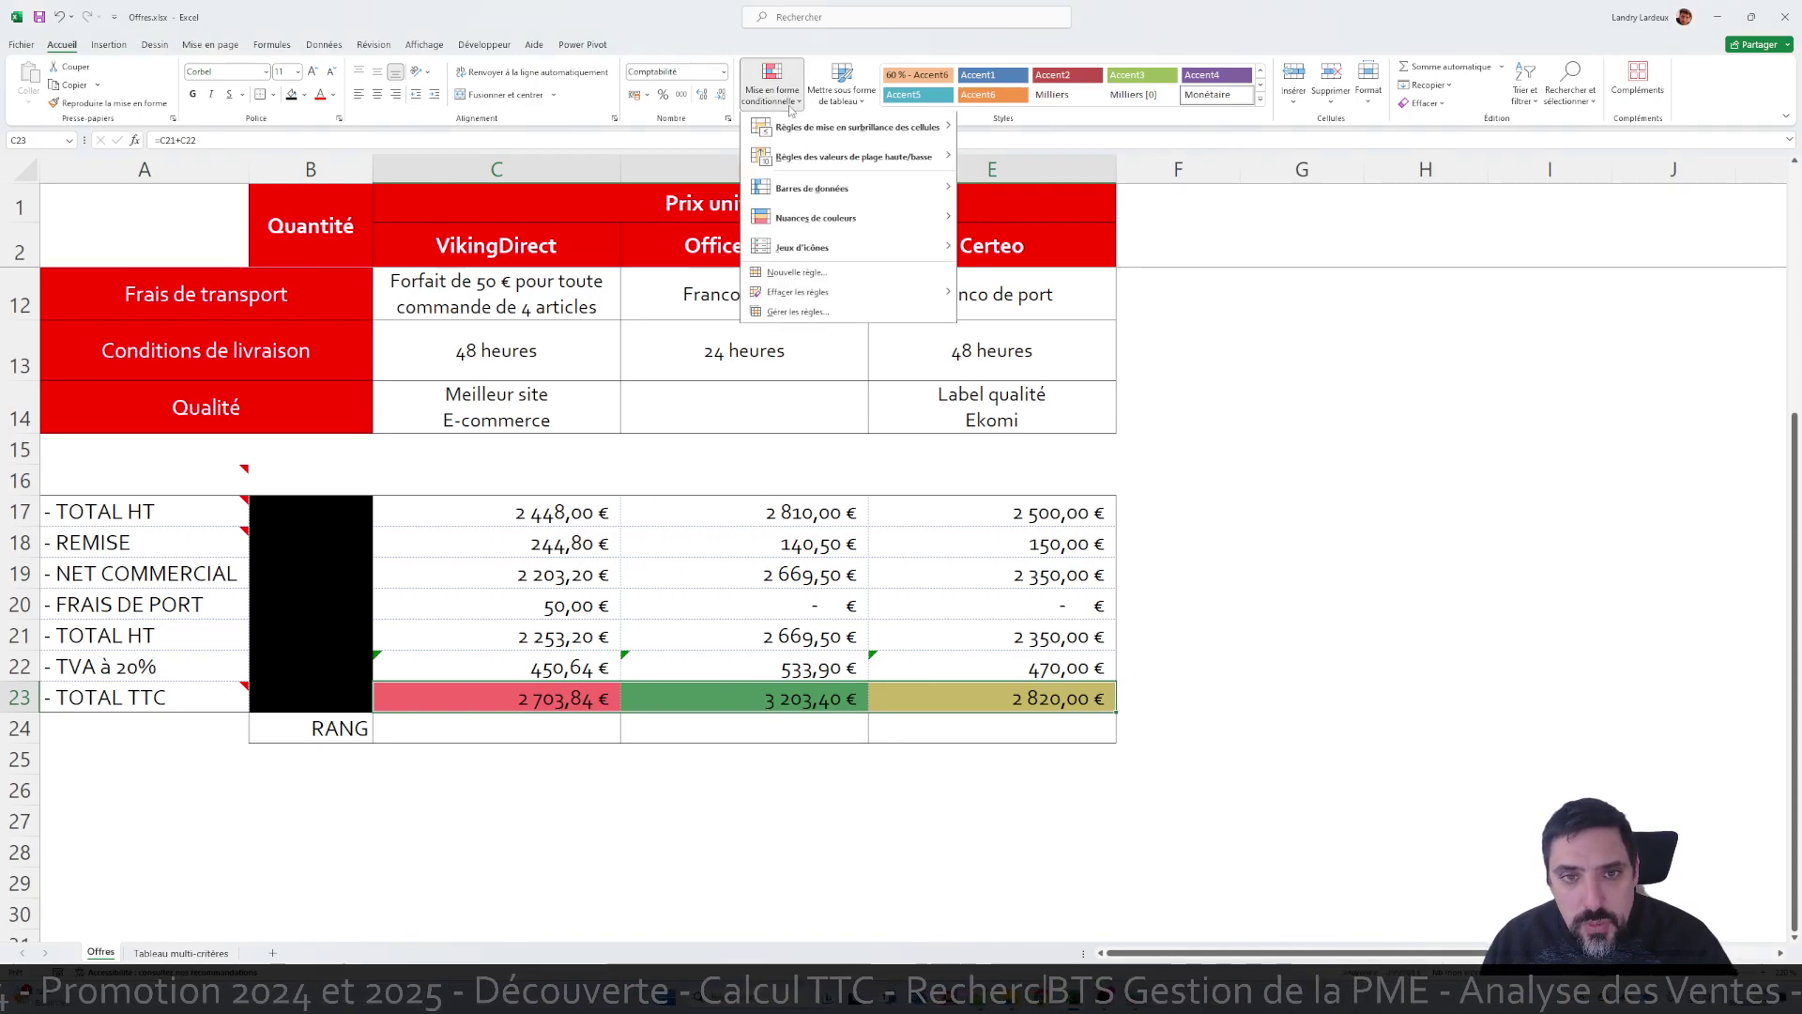
left_click(798, 314)
left_click(879, 496)
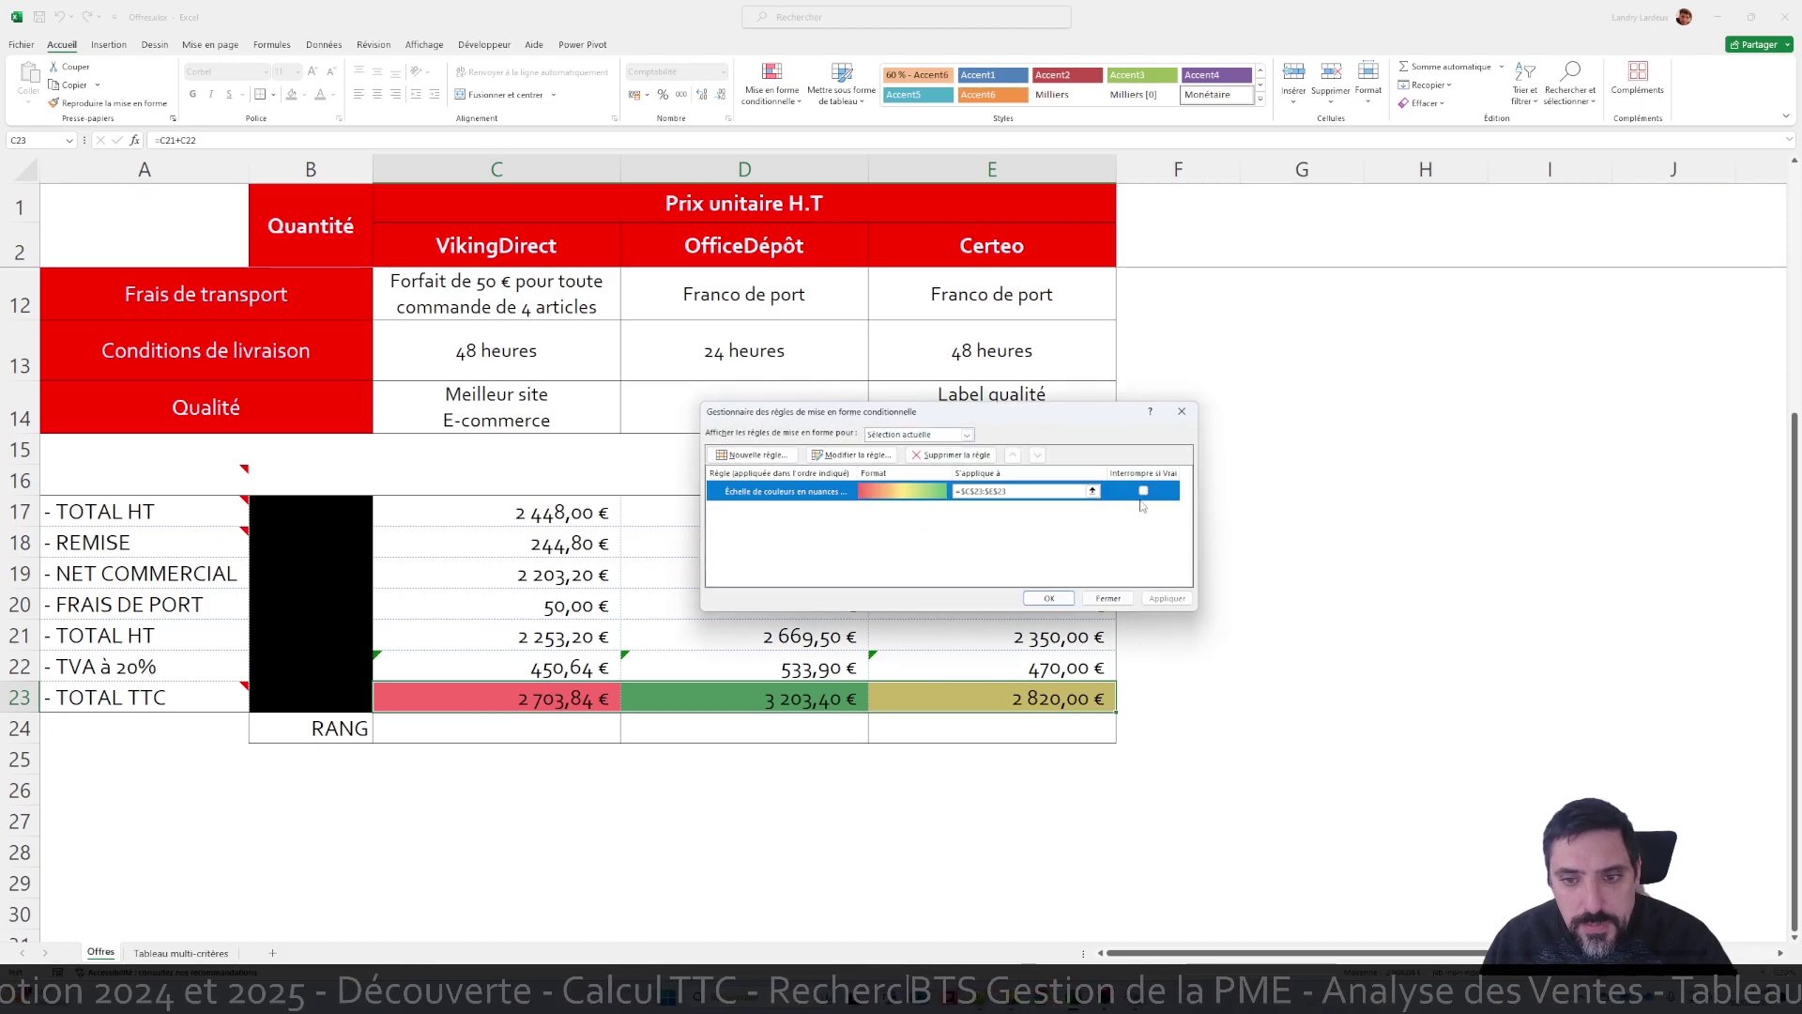
left_click(847, 455)
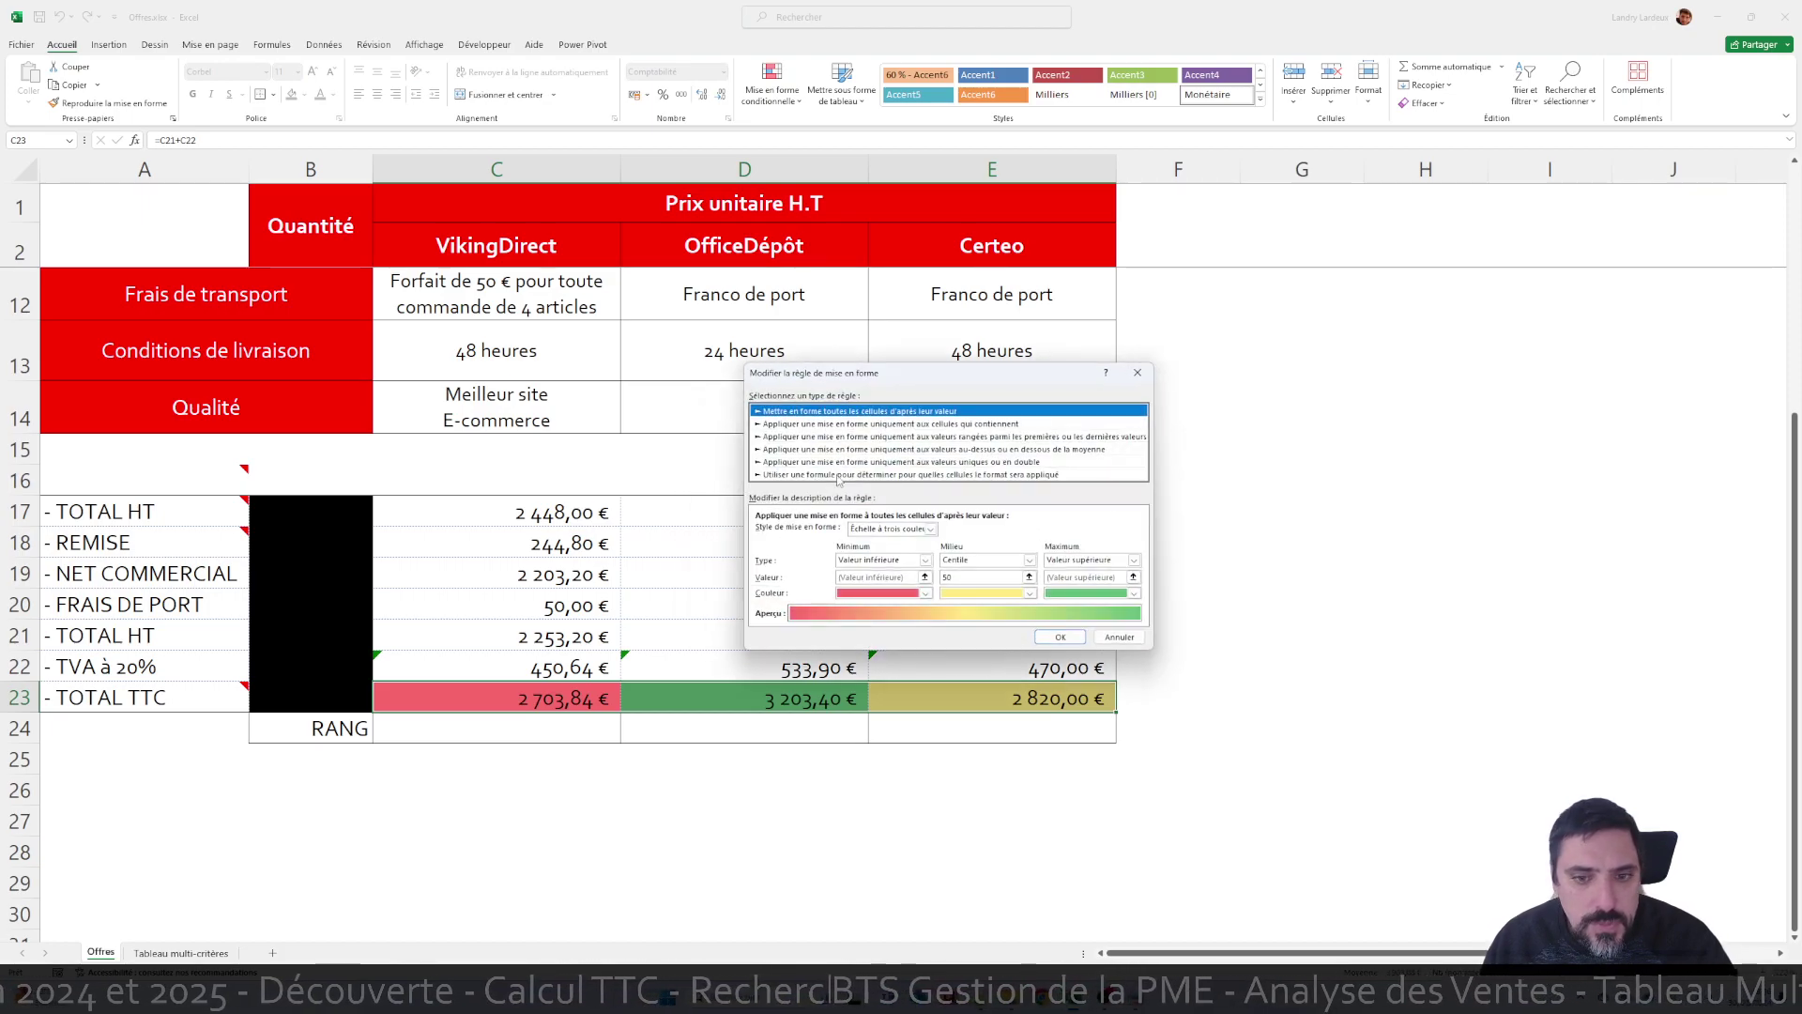
left_click_drag(966, 373, 952, 251)
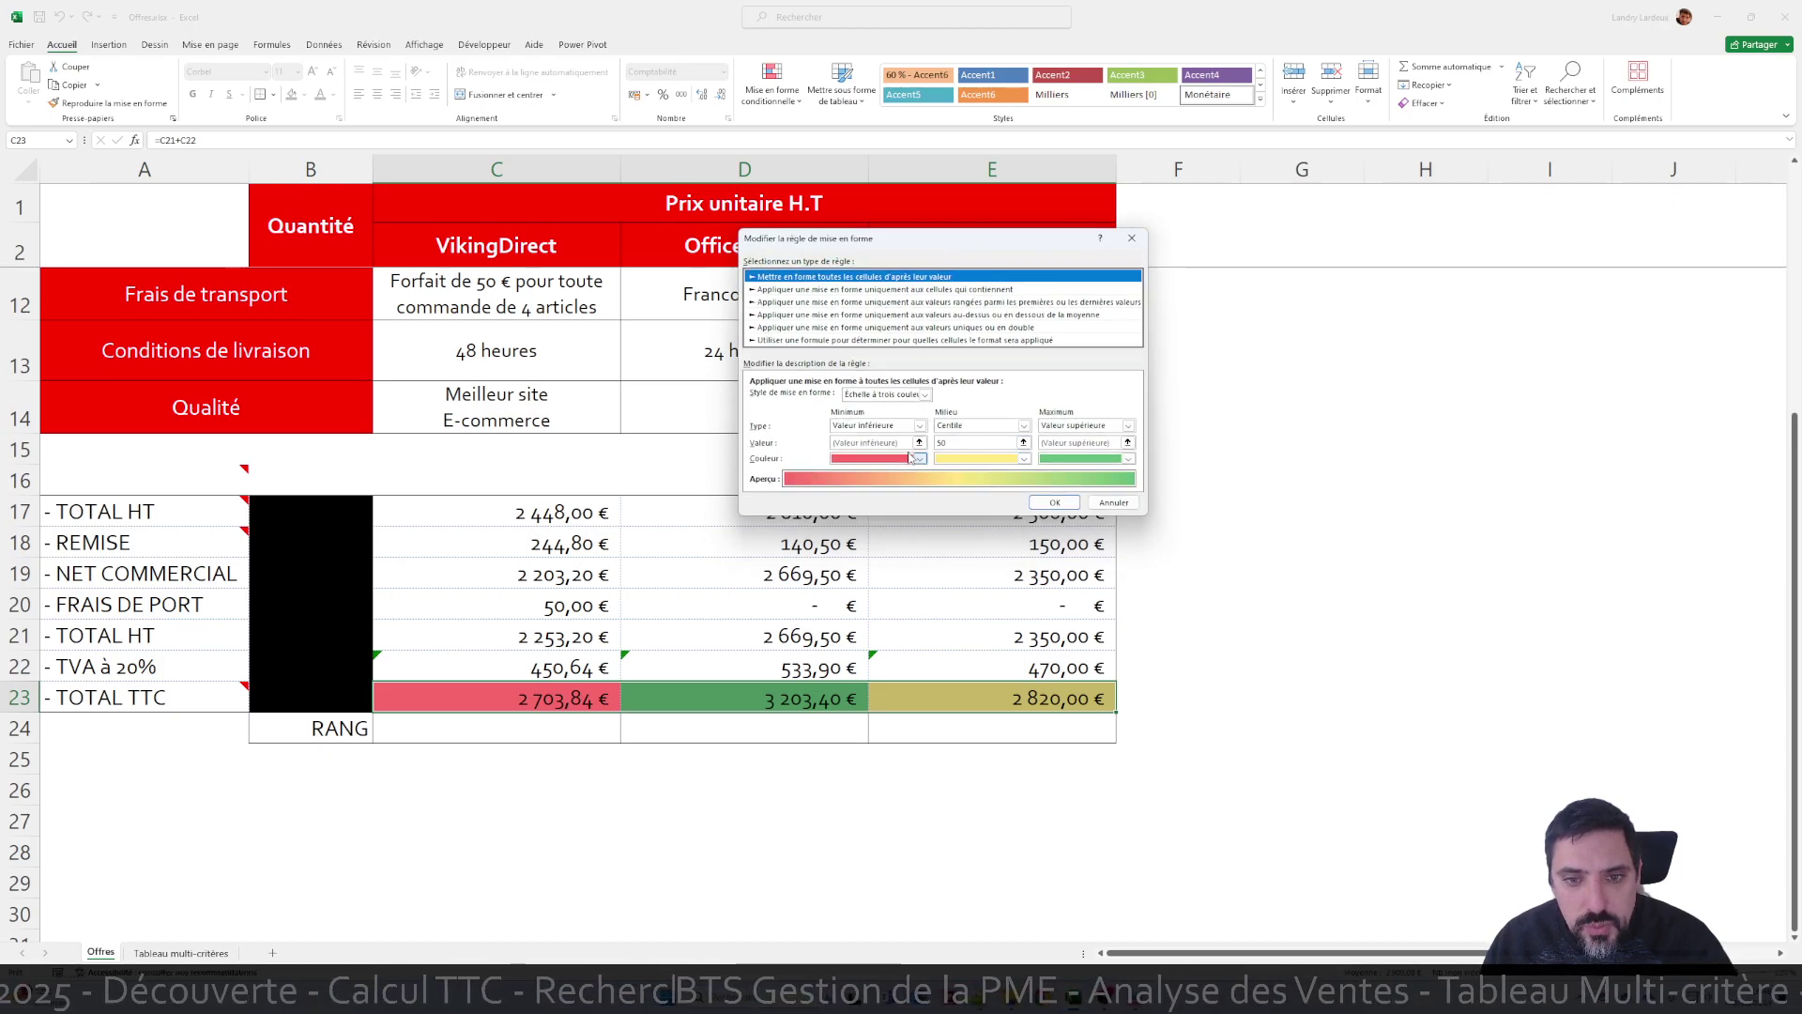
left_click(918, 459)
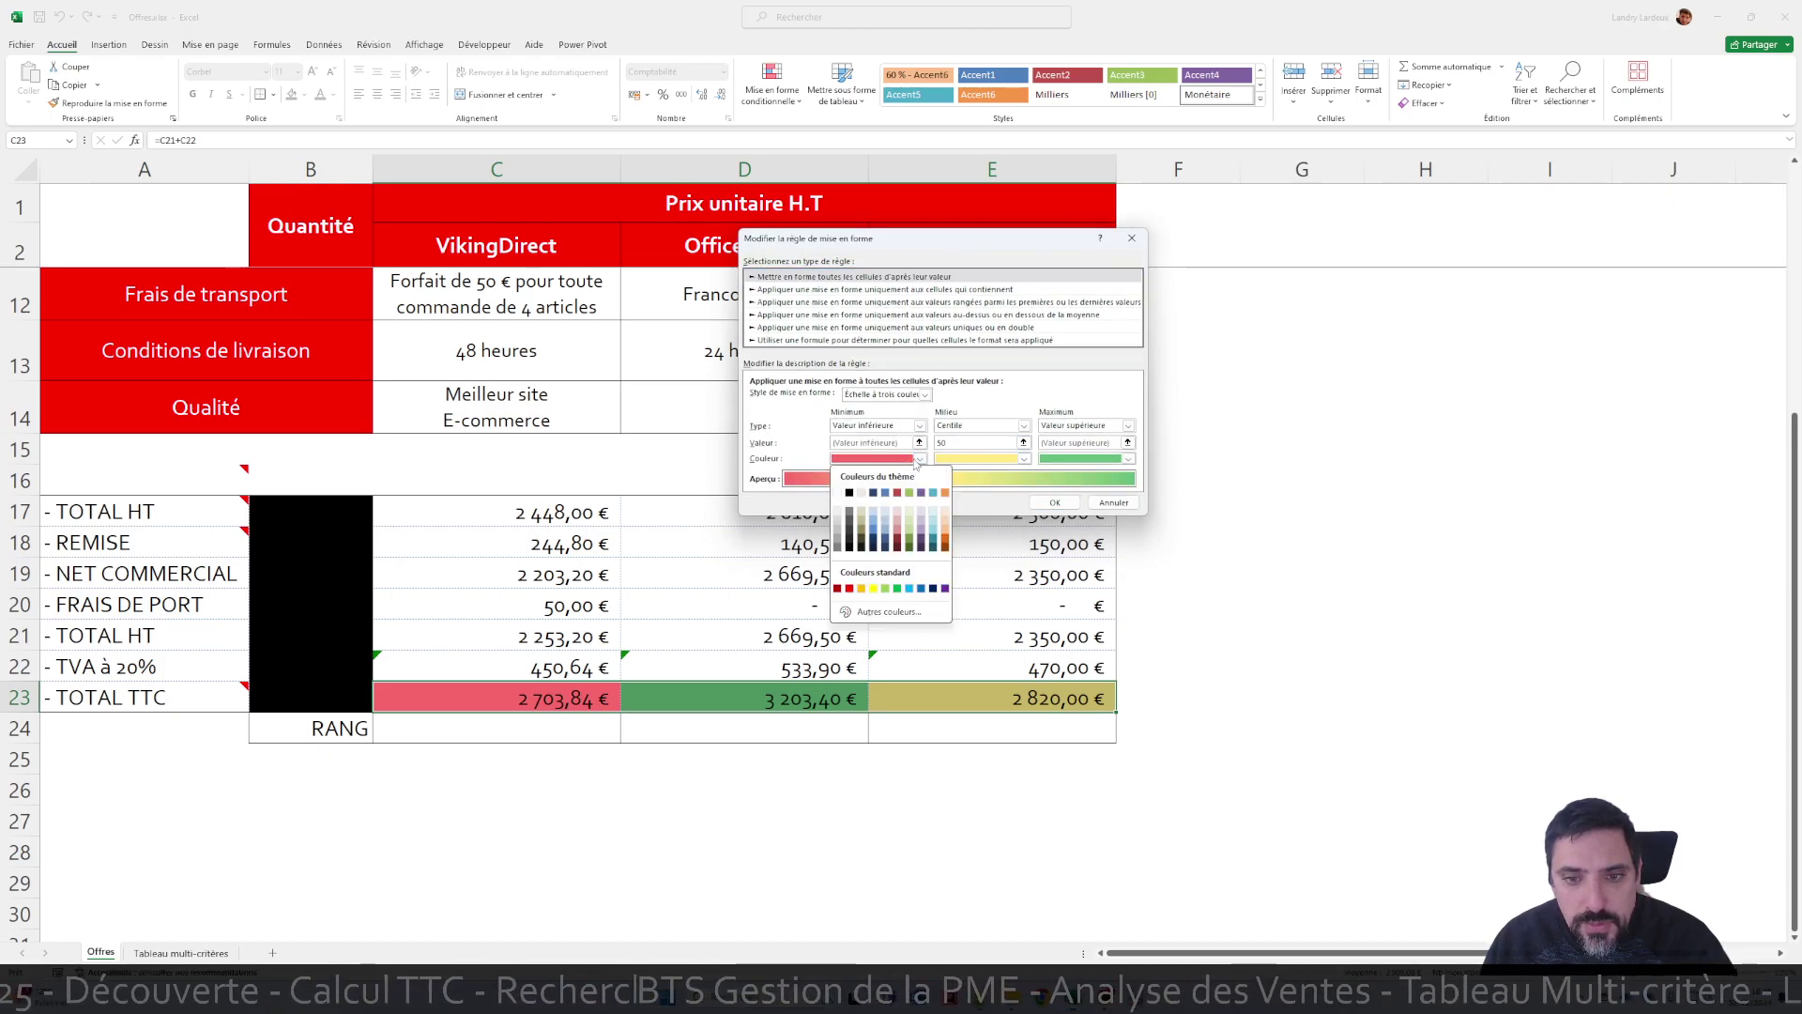
left_click(896, 589)
left_click(1128, 459)
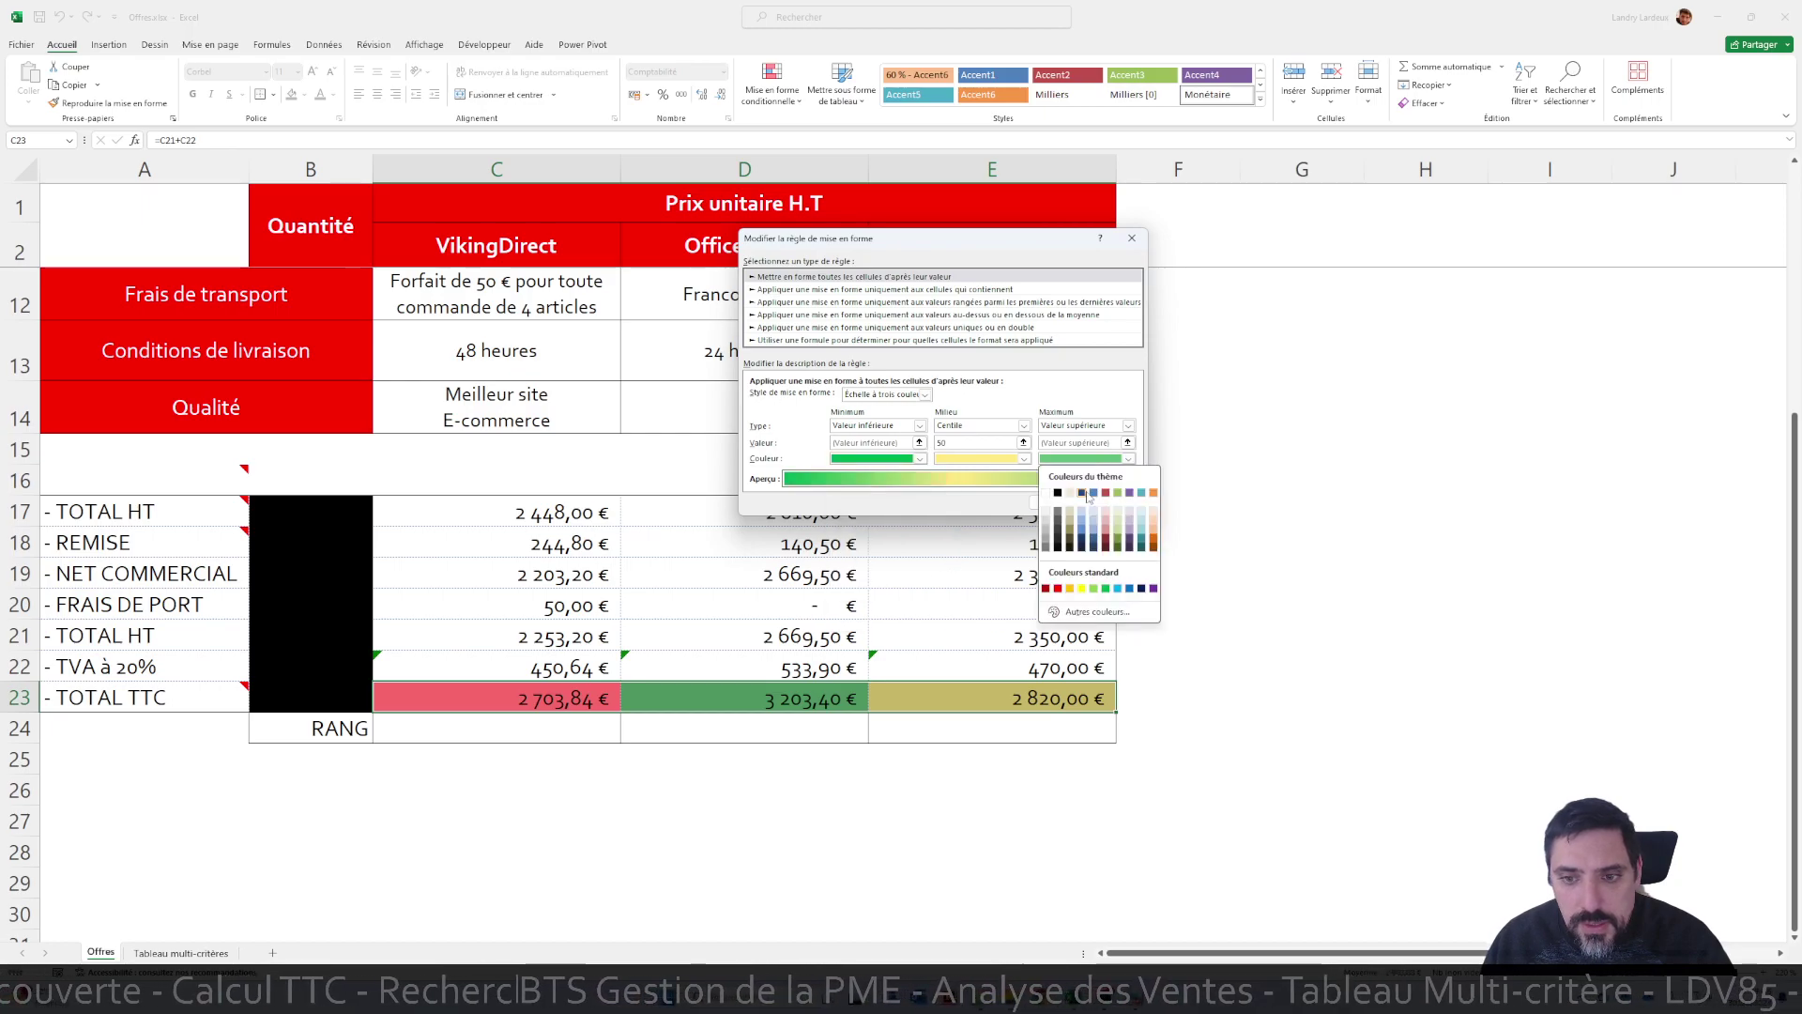
left_click(1057, 589)
left_click(1055, 502)
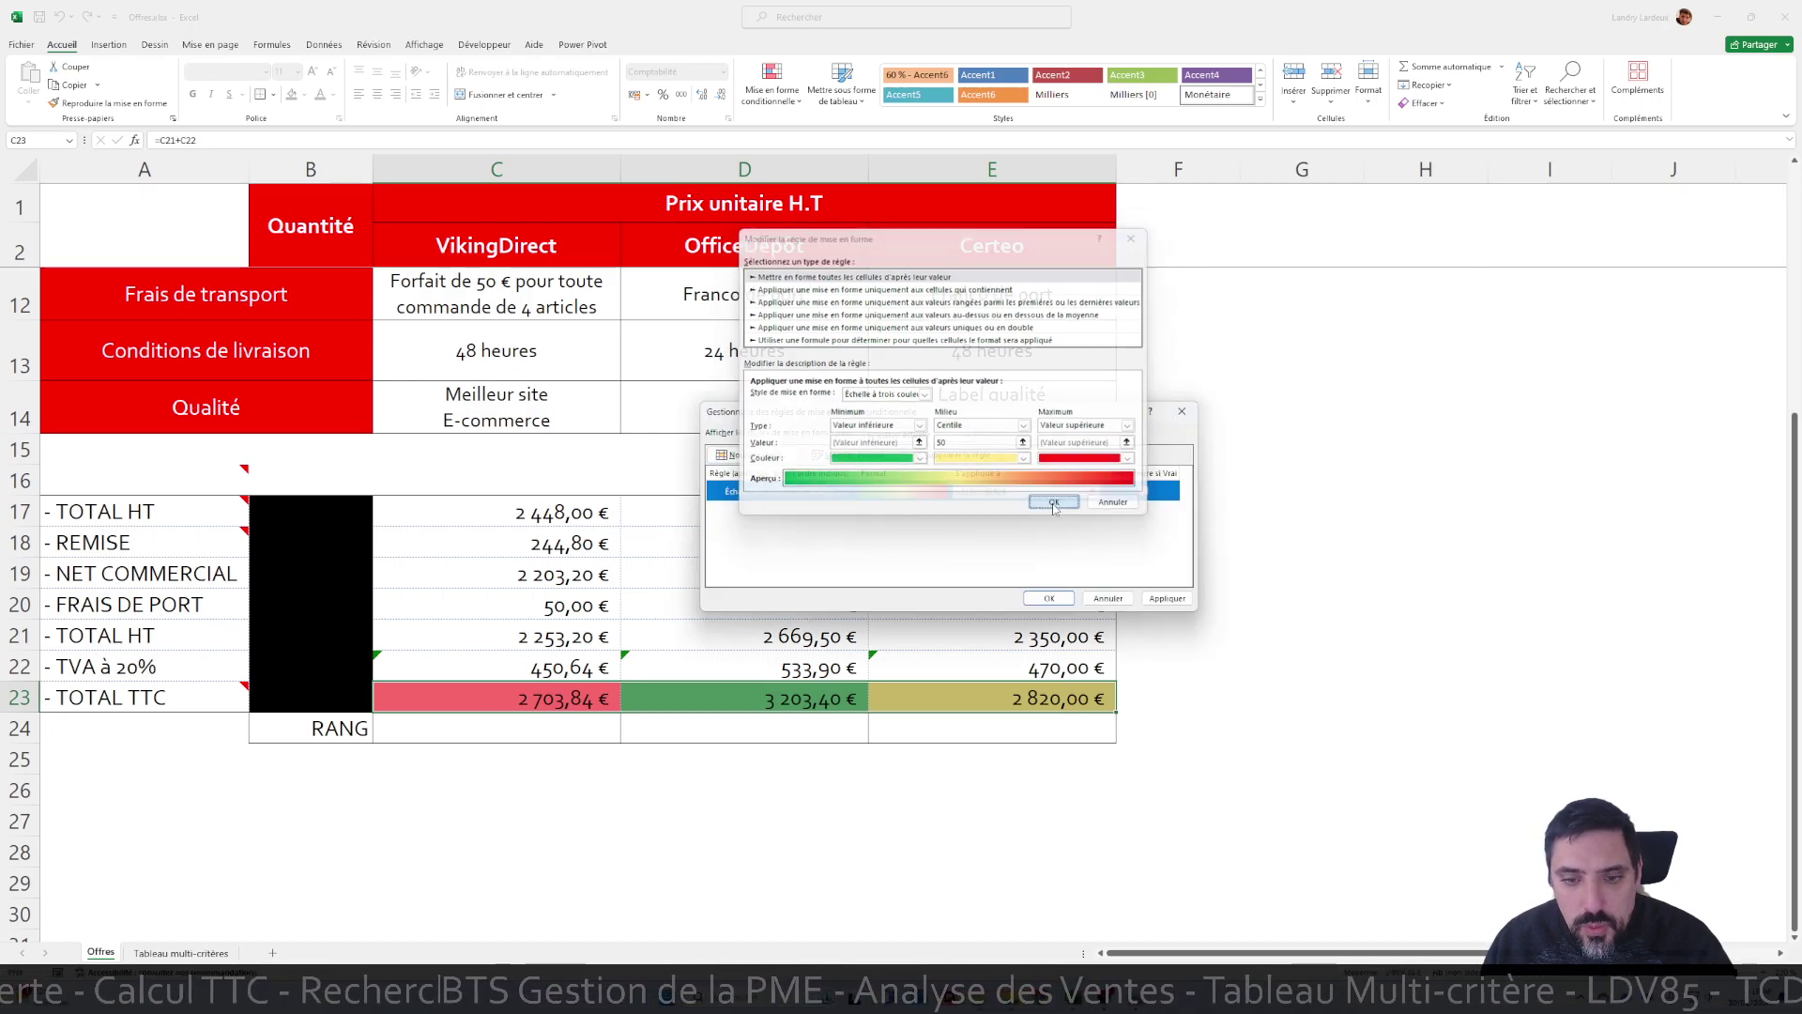
left_click(1049, 603)
left_click(1121, 568)
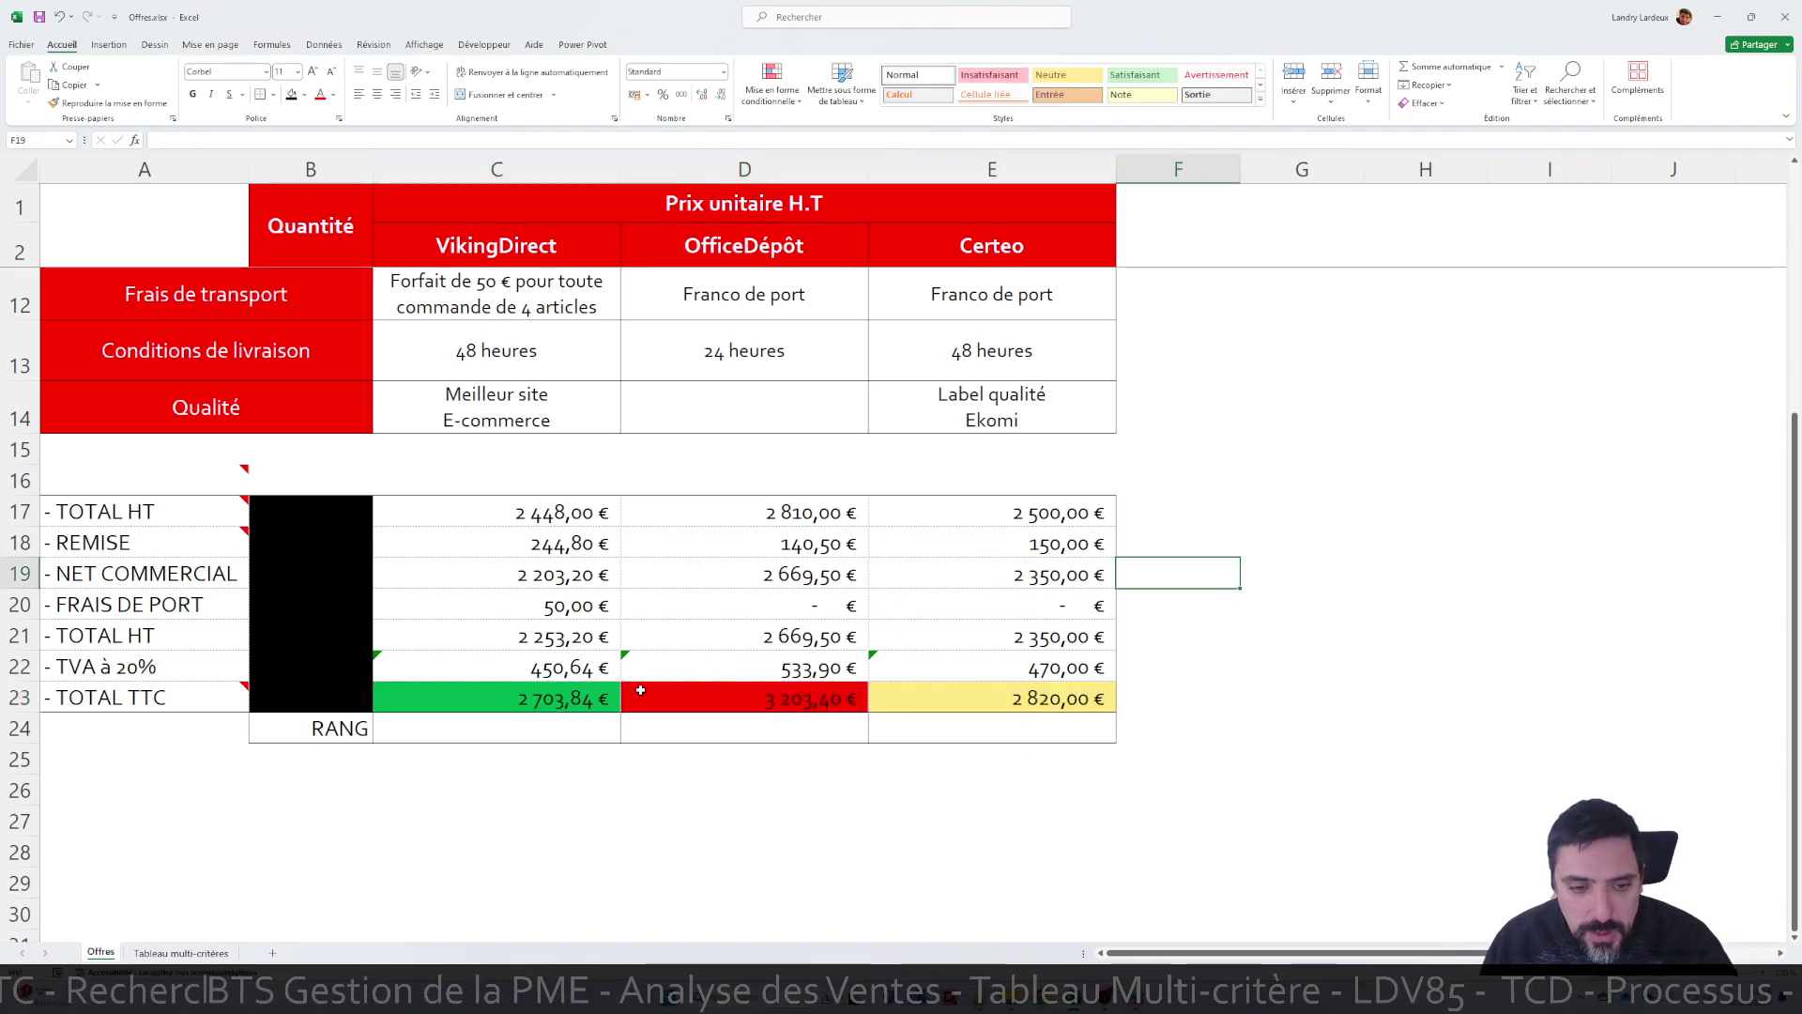
Calculate VikingDirect's RANG in C24 as =RANG(C23;$C$23:$E$23)
left_click(595, 723)
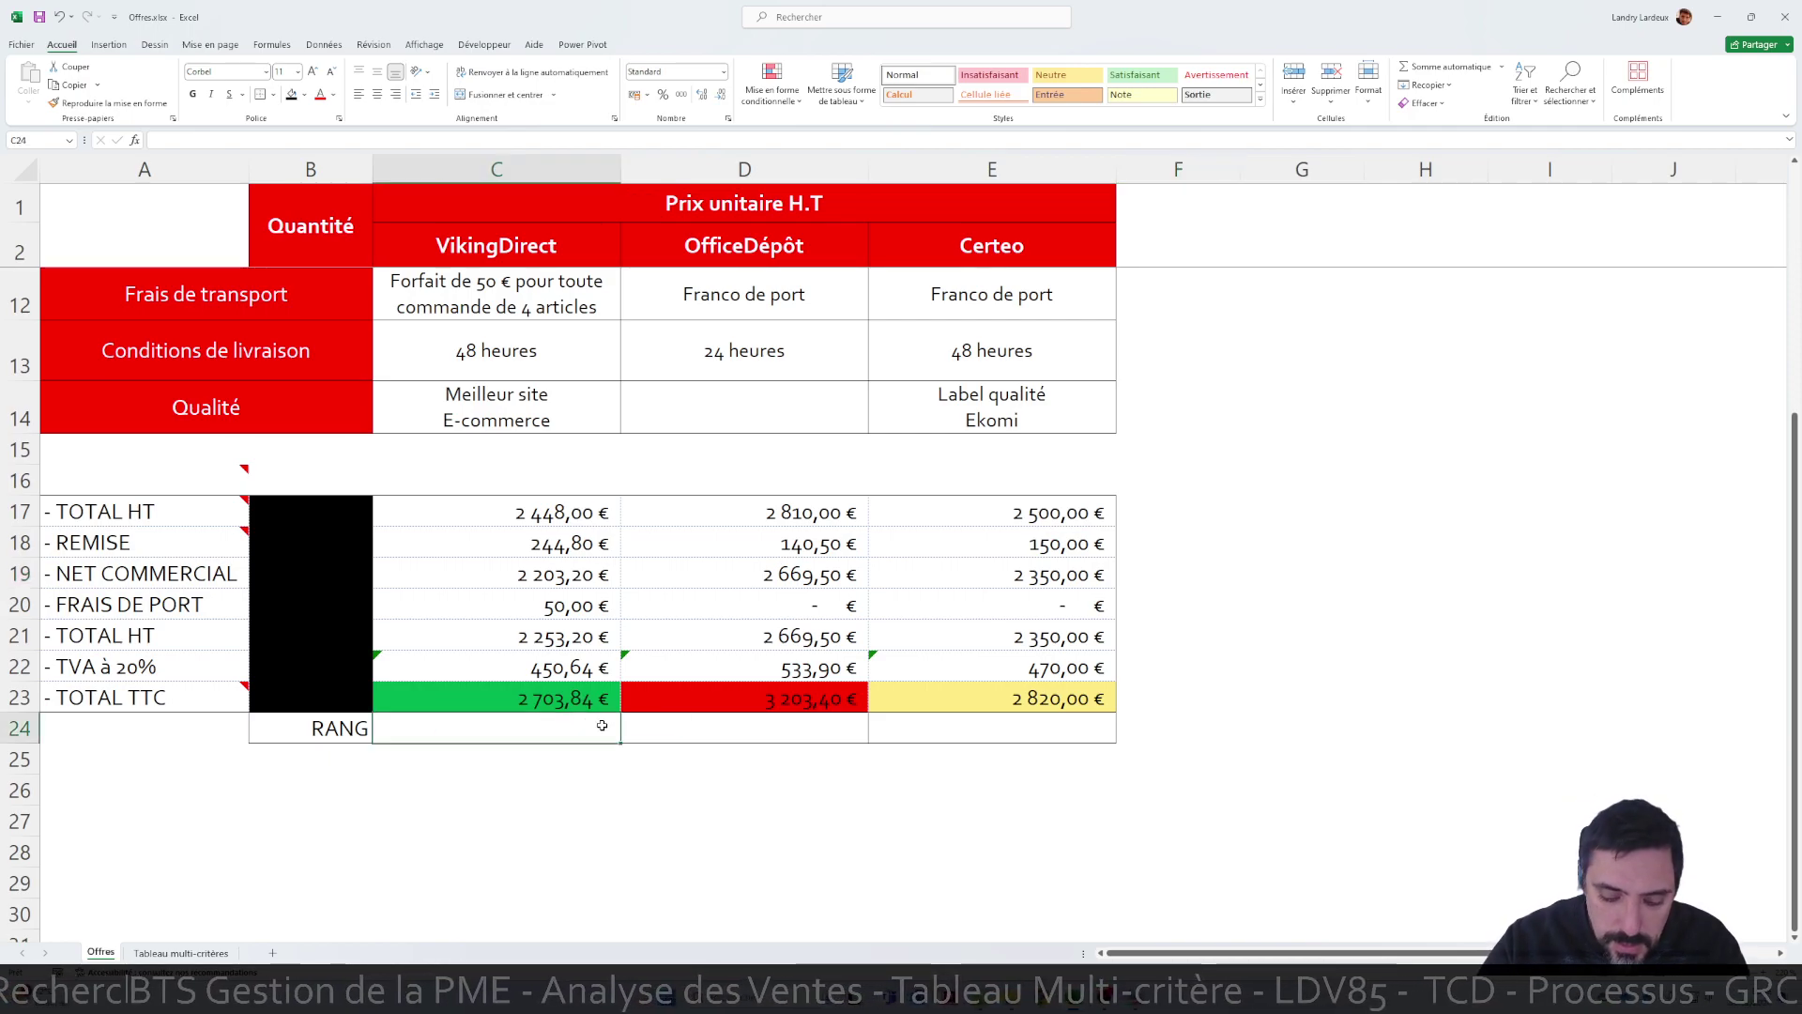
type("=ra")
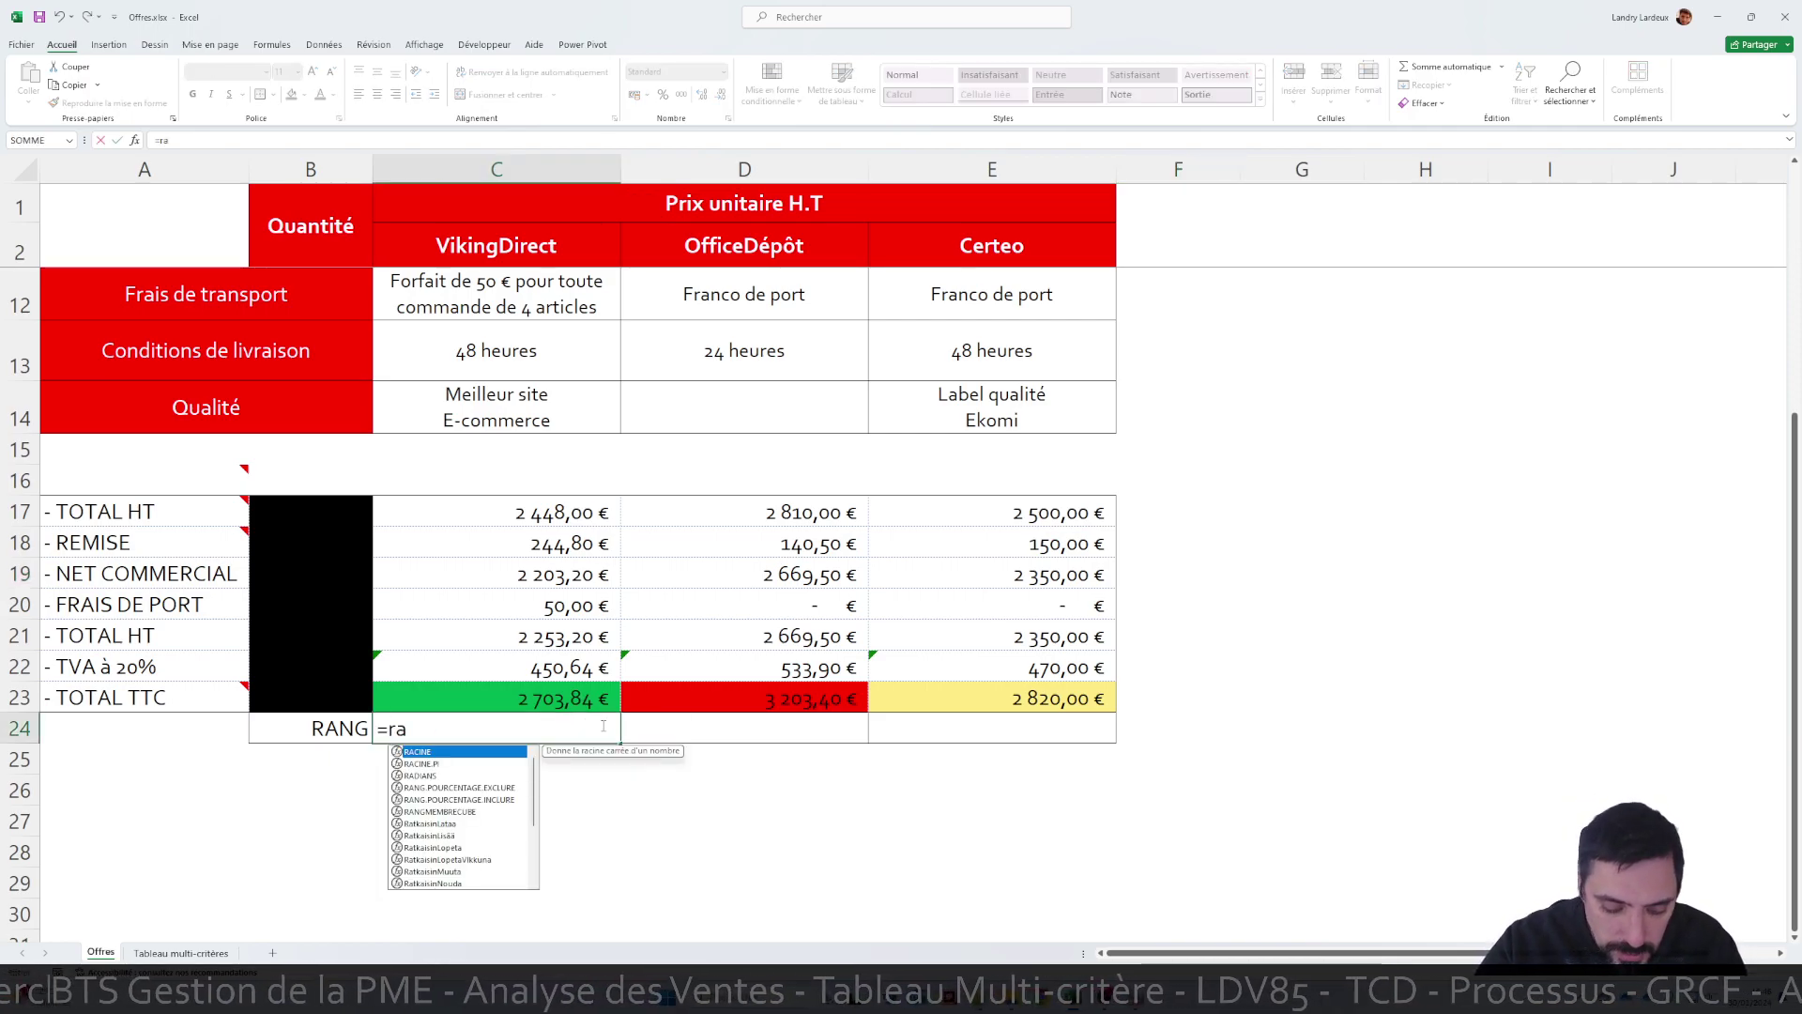
type("ng(")
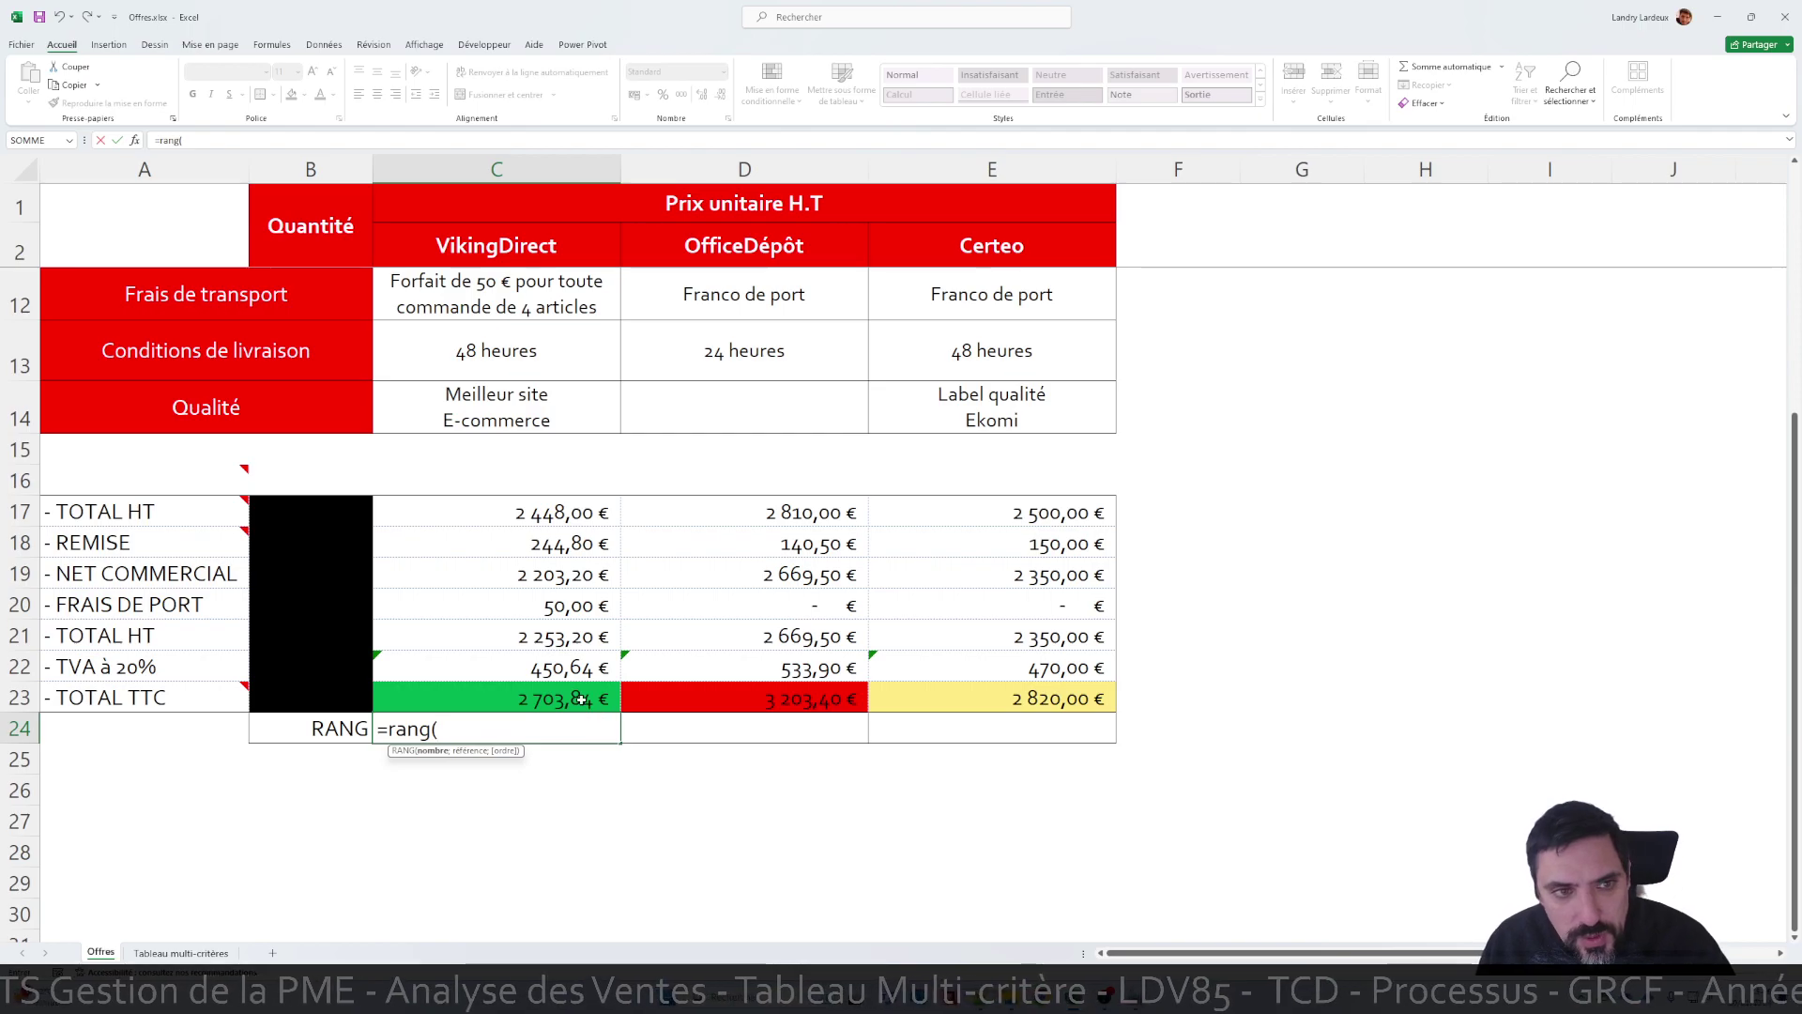
left_click(535, 699)
type(";")
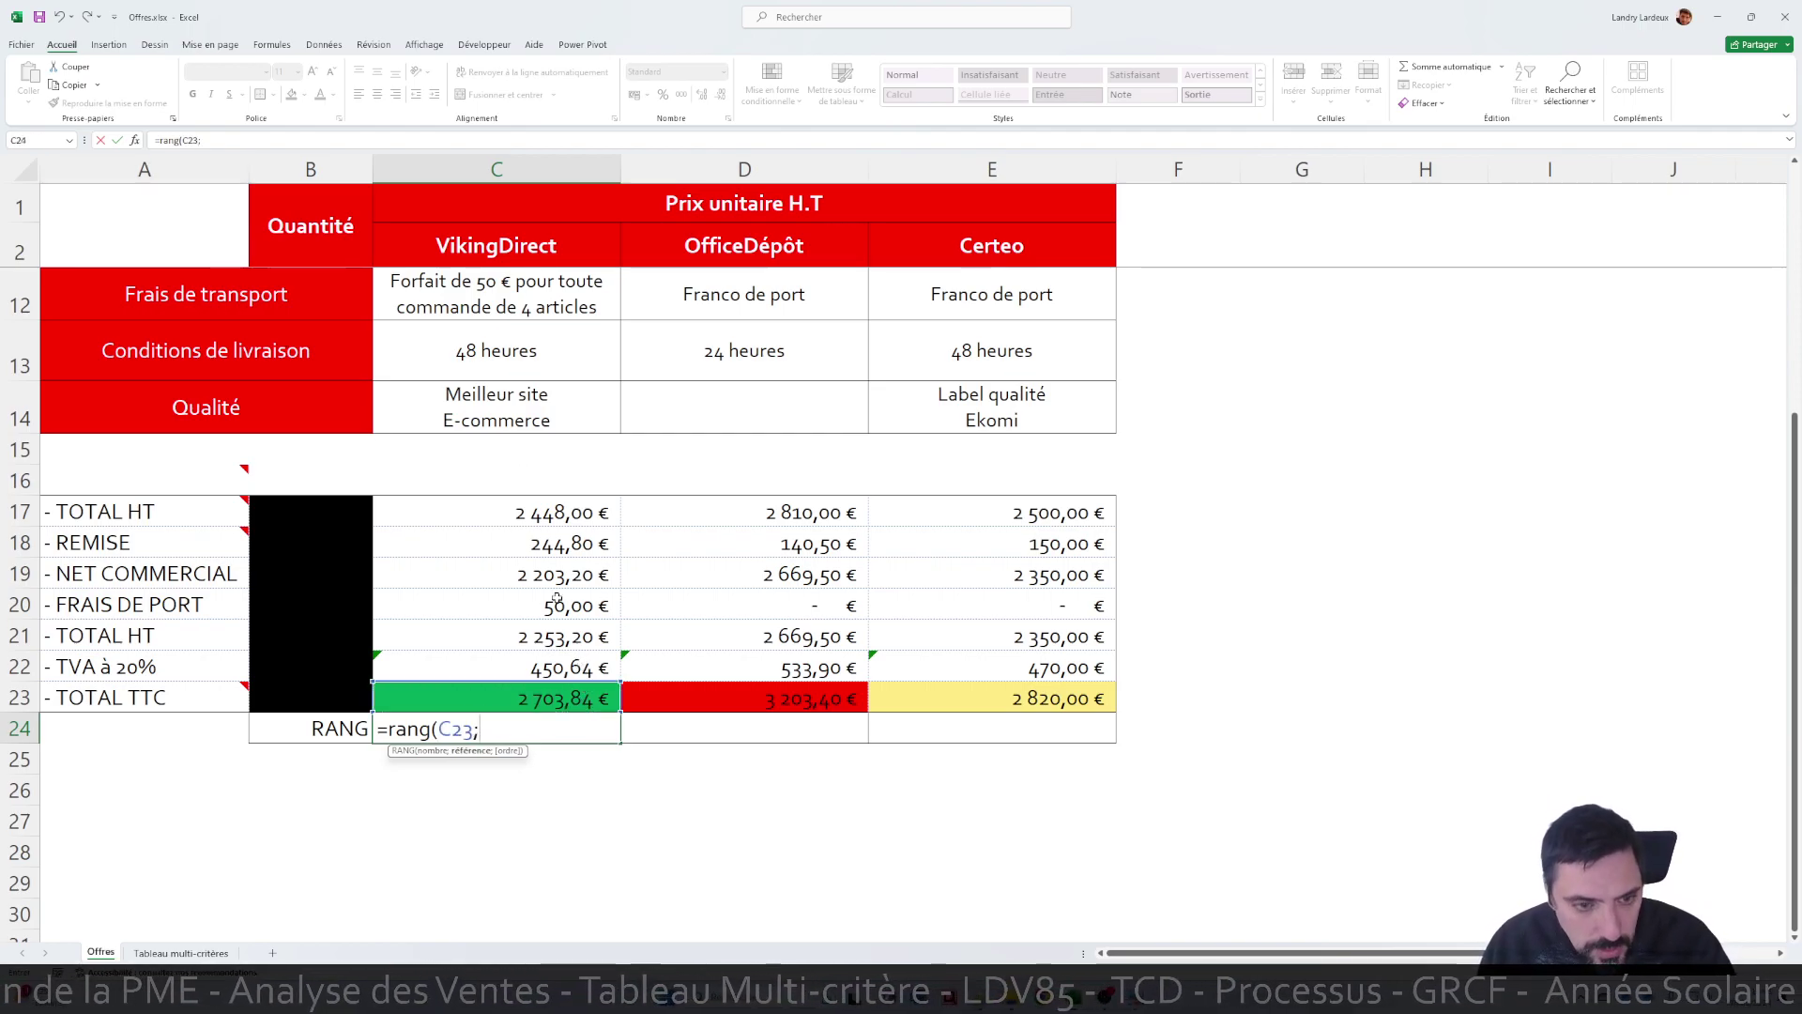
left_click_drag(528, 695, 943, 697)
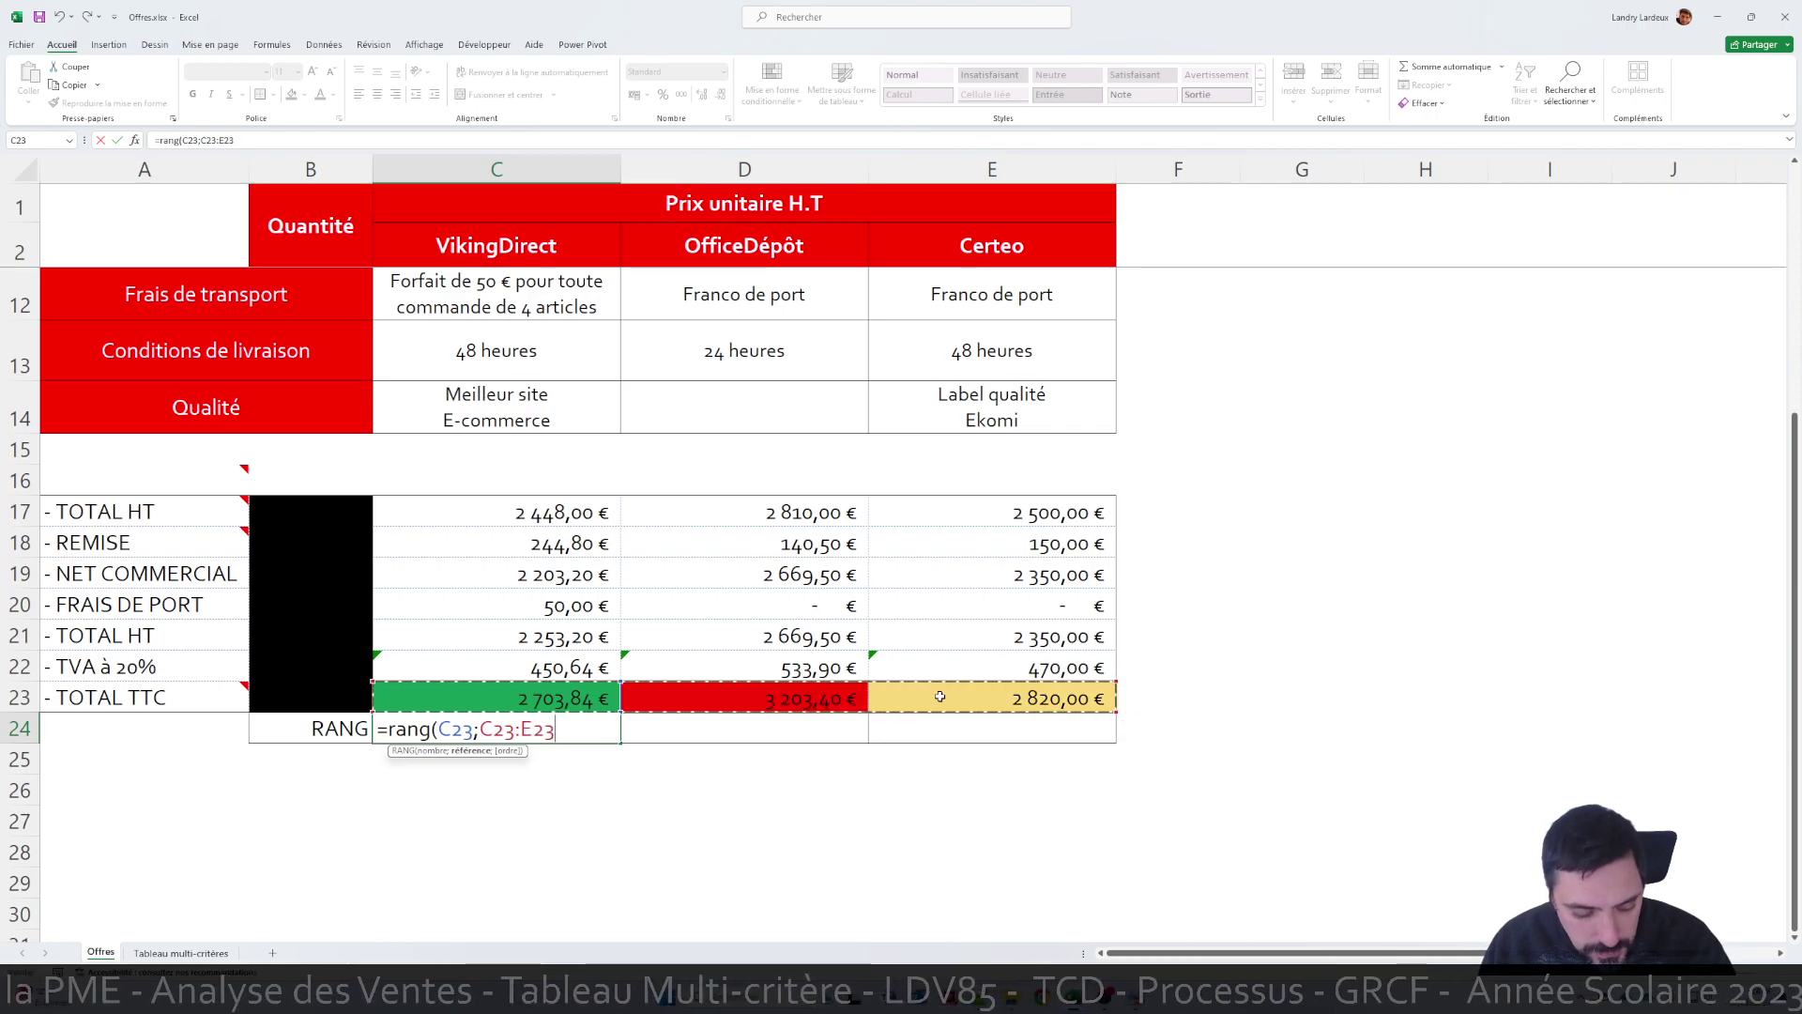
key("F4")
type(")")
key("Return")
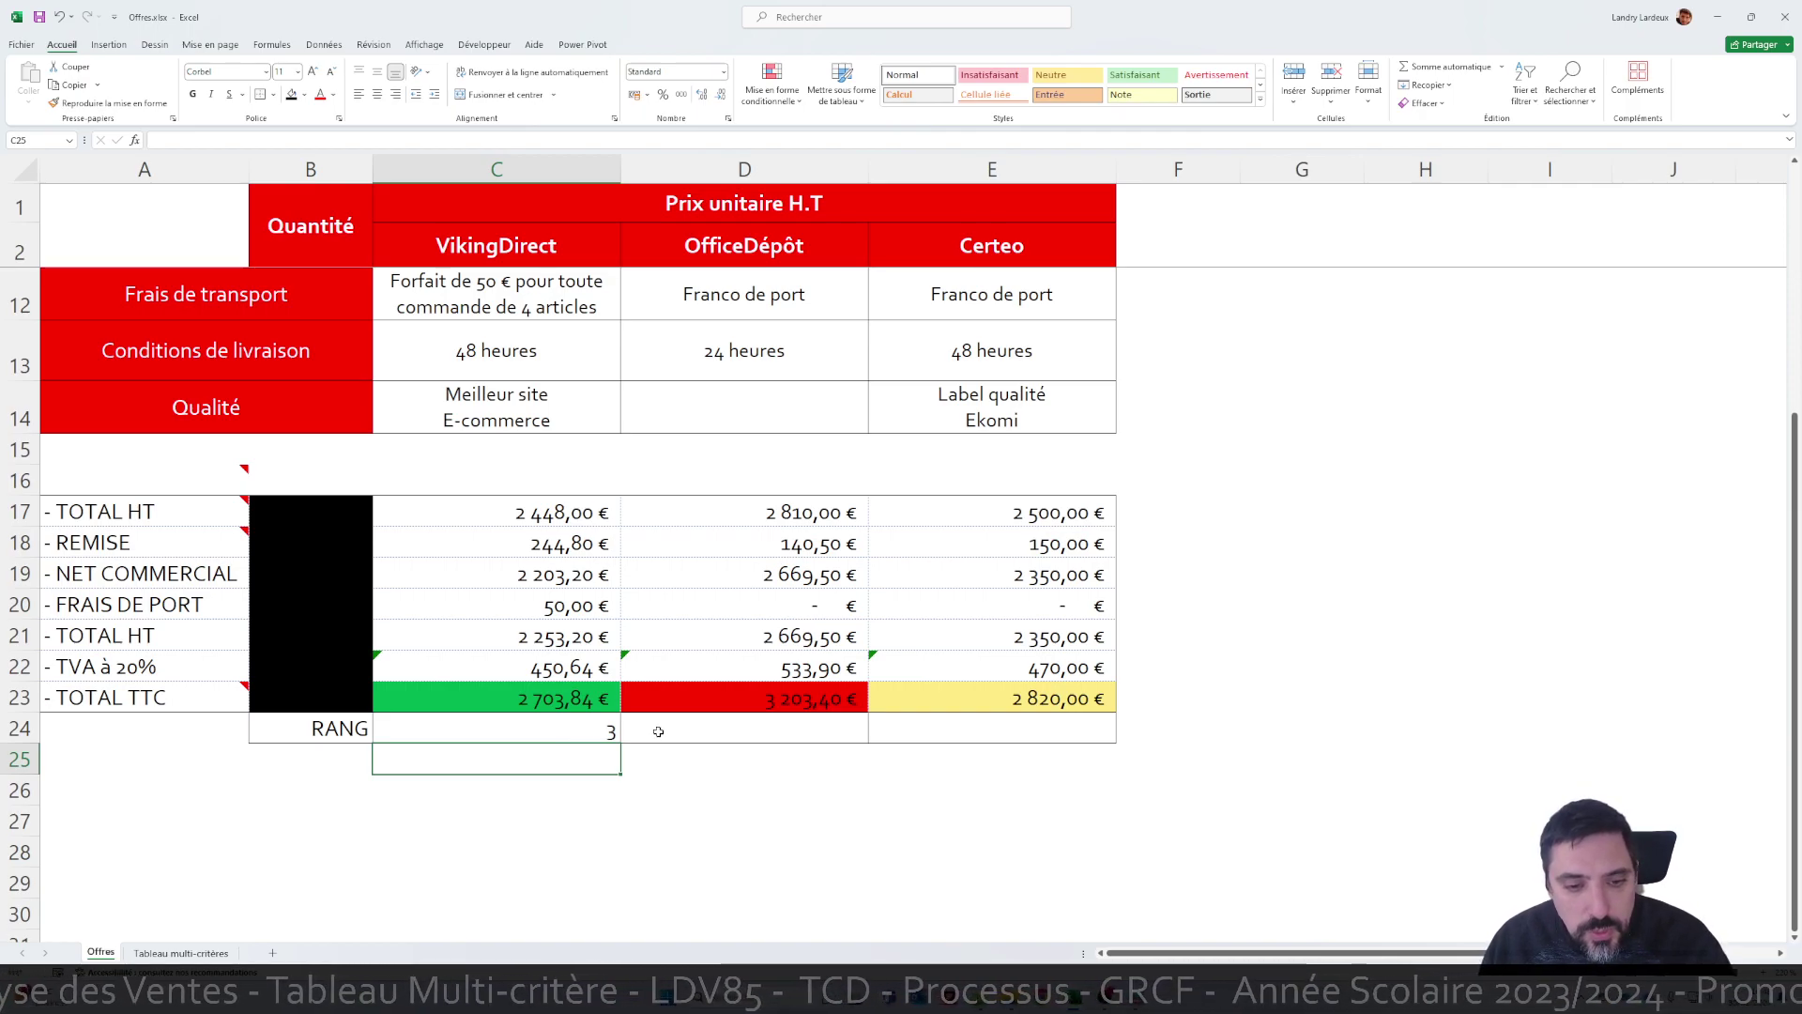
Add the ascending order argument 1 to the formula in C24, giving =RANG(C23;$C$23:$E$23;1)
left_click(610, 733)
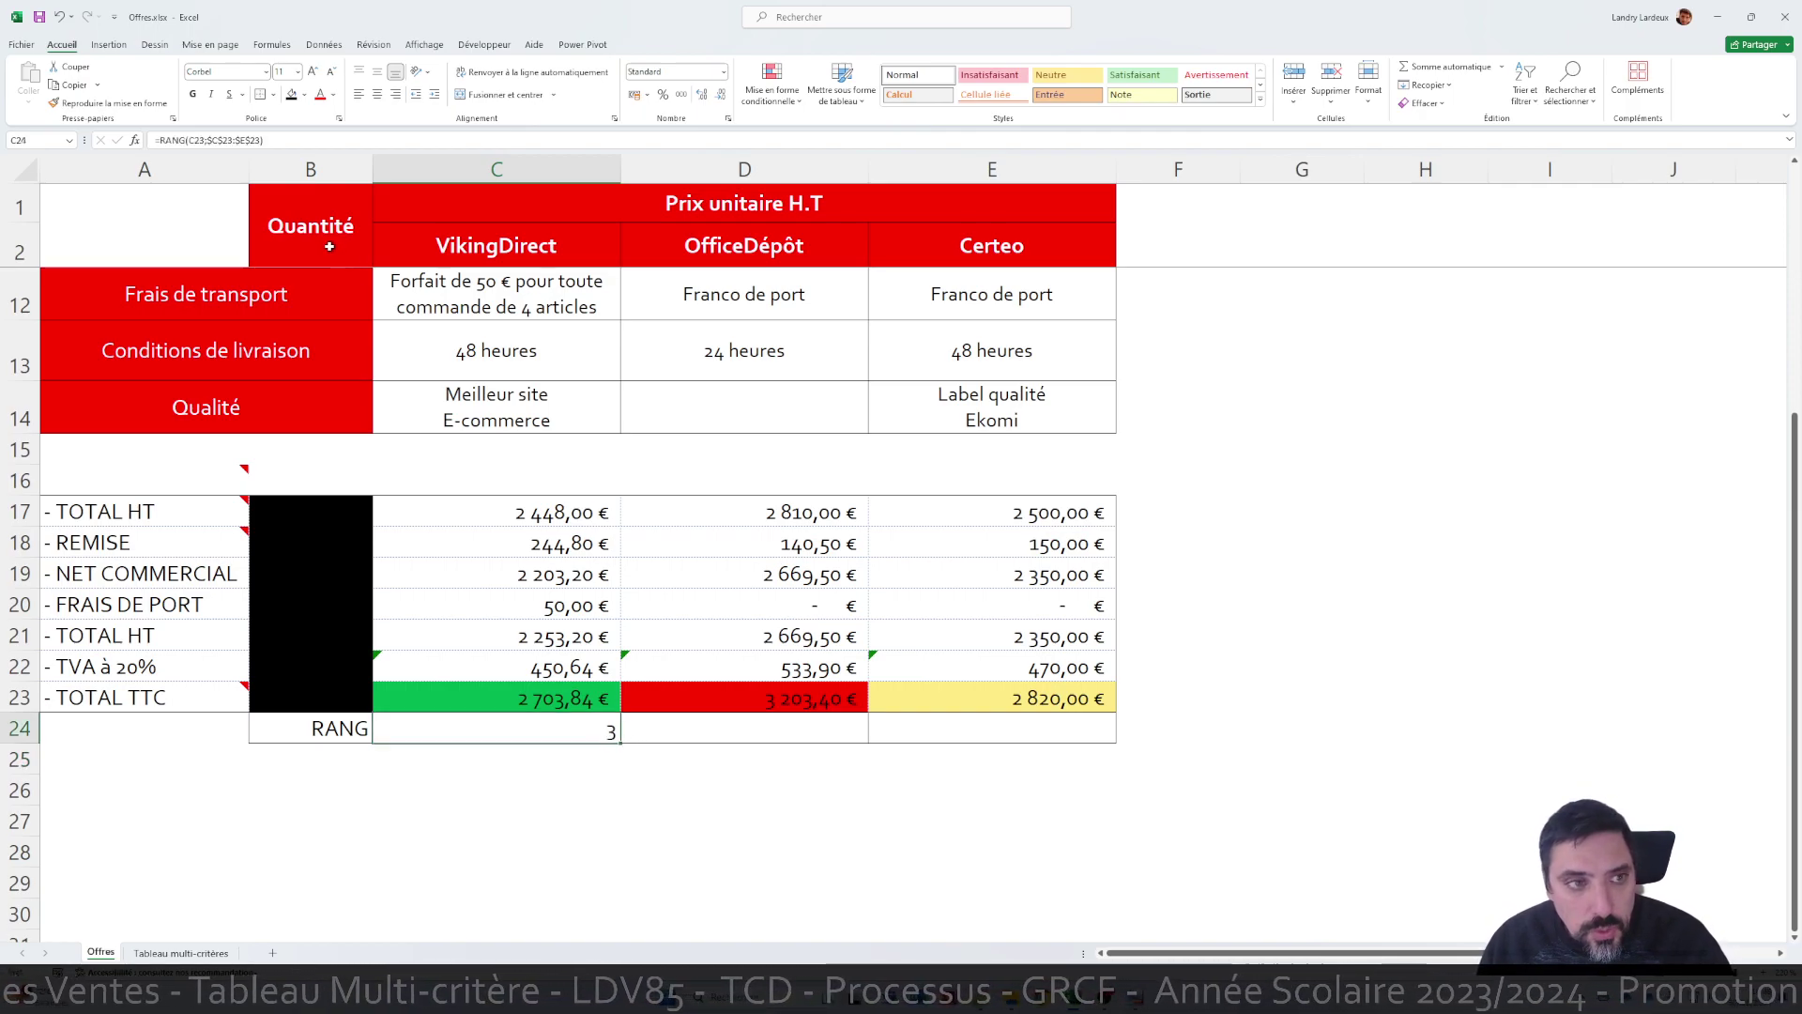
key("F2")
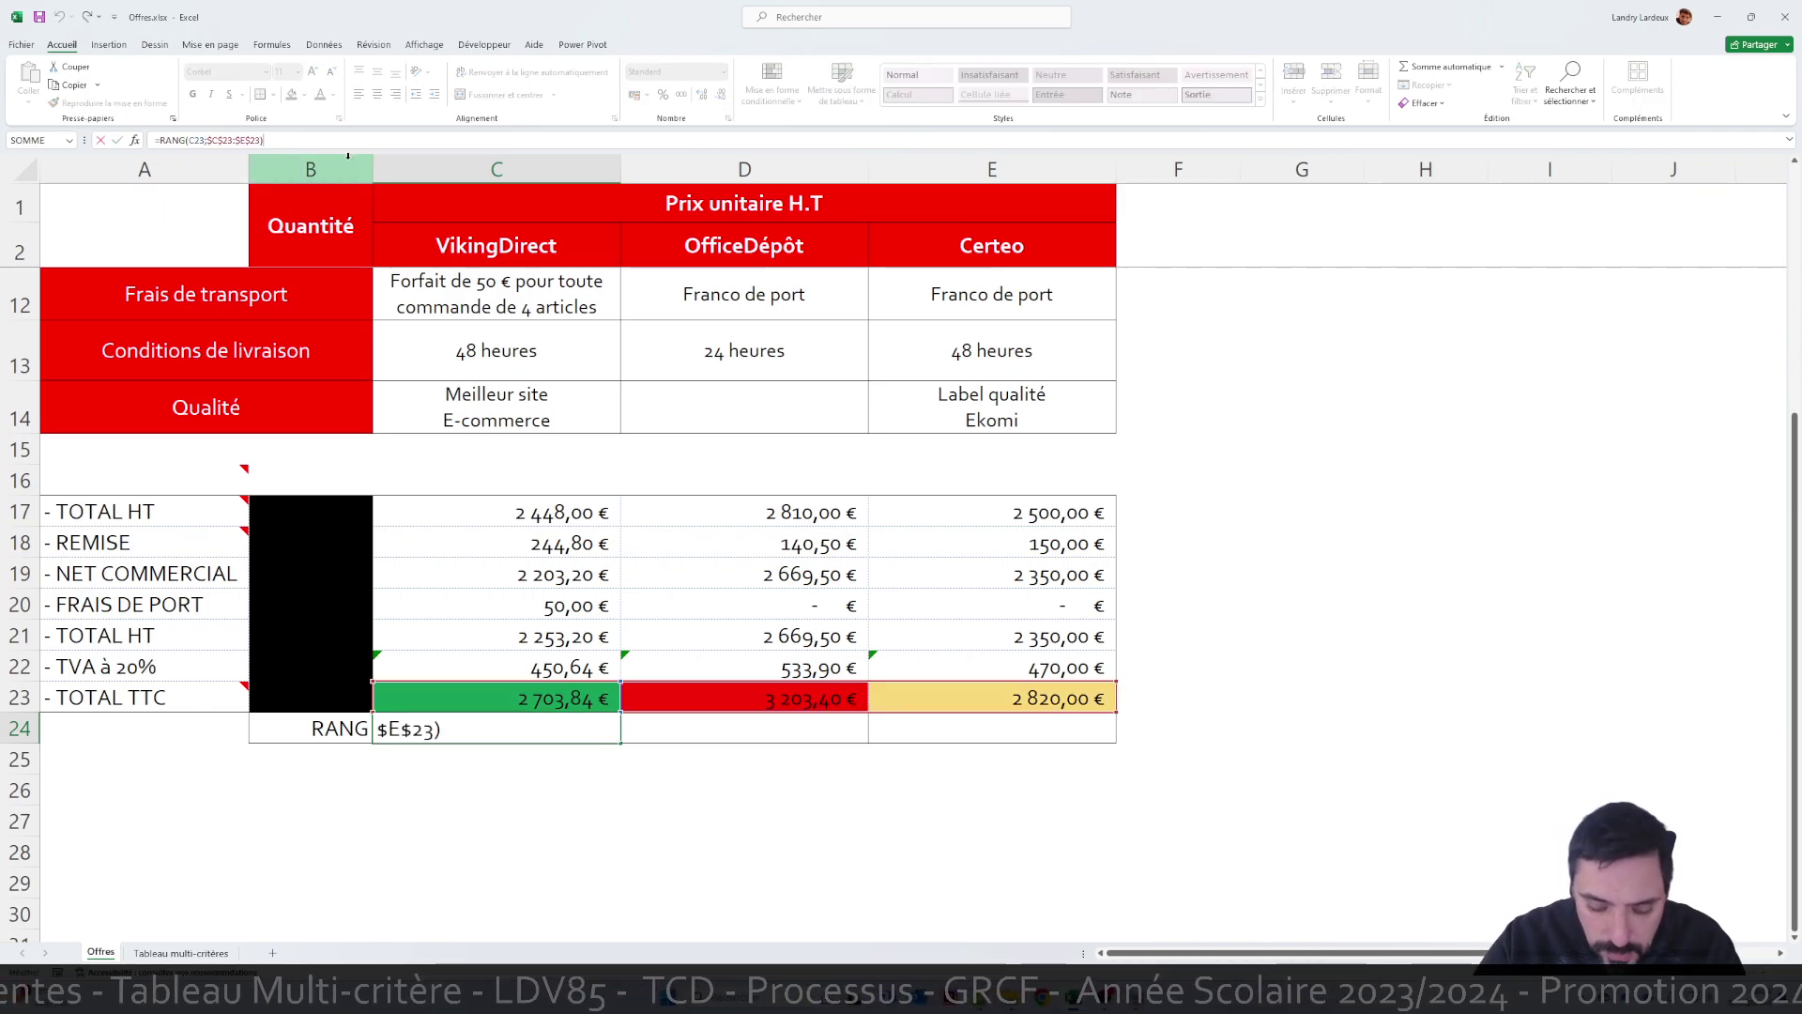
key("BackSpace")
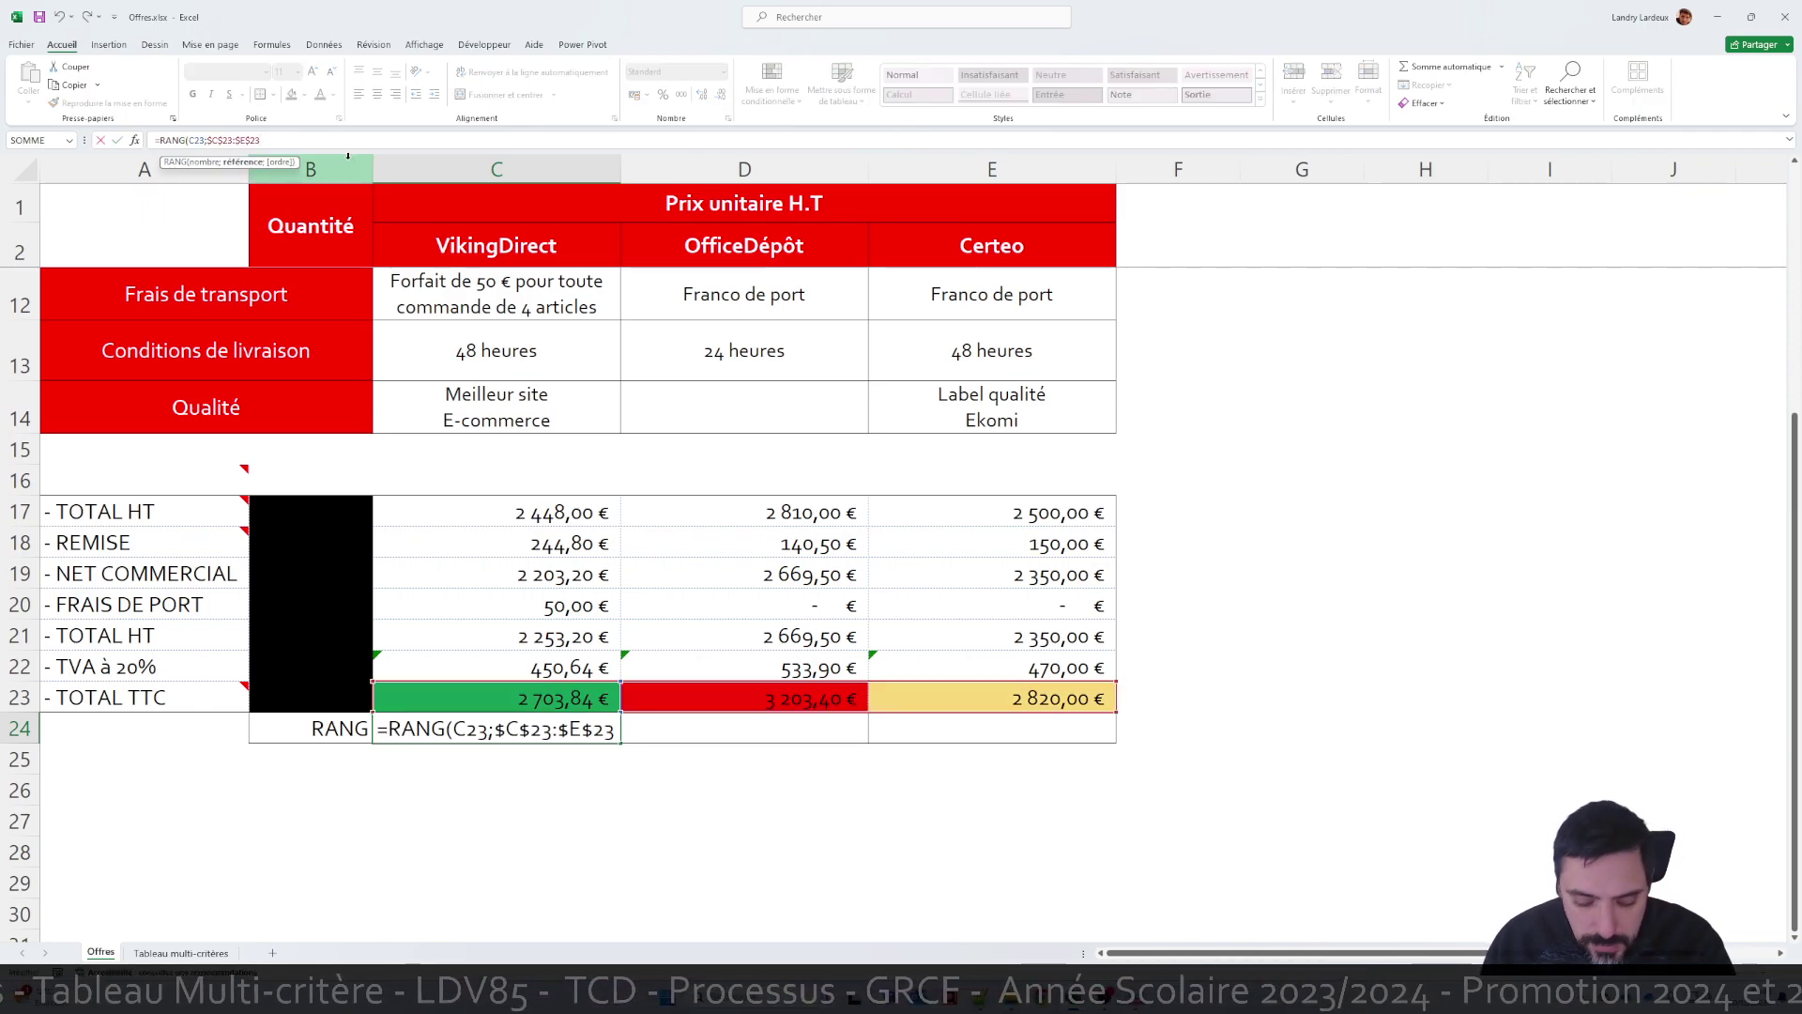
type(";")
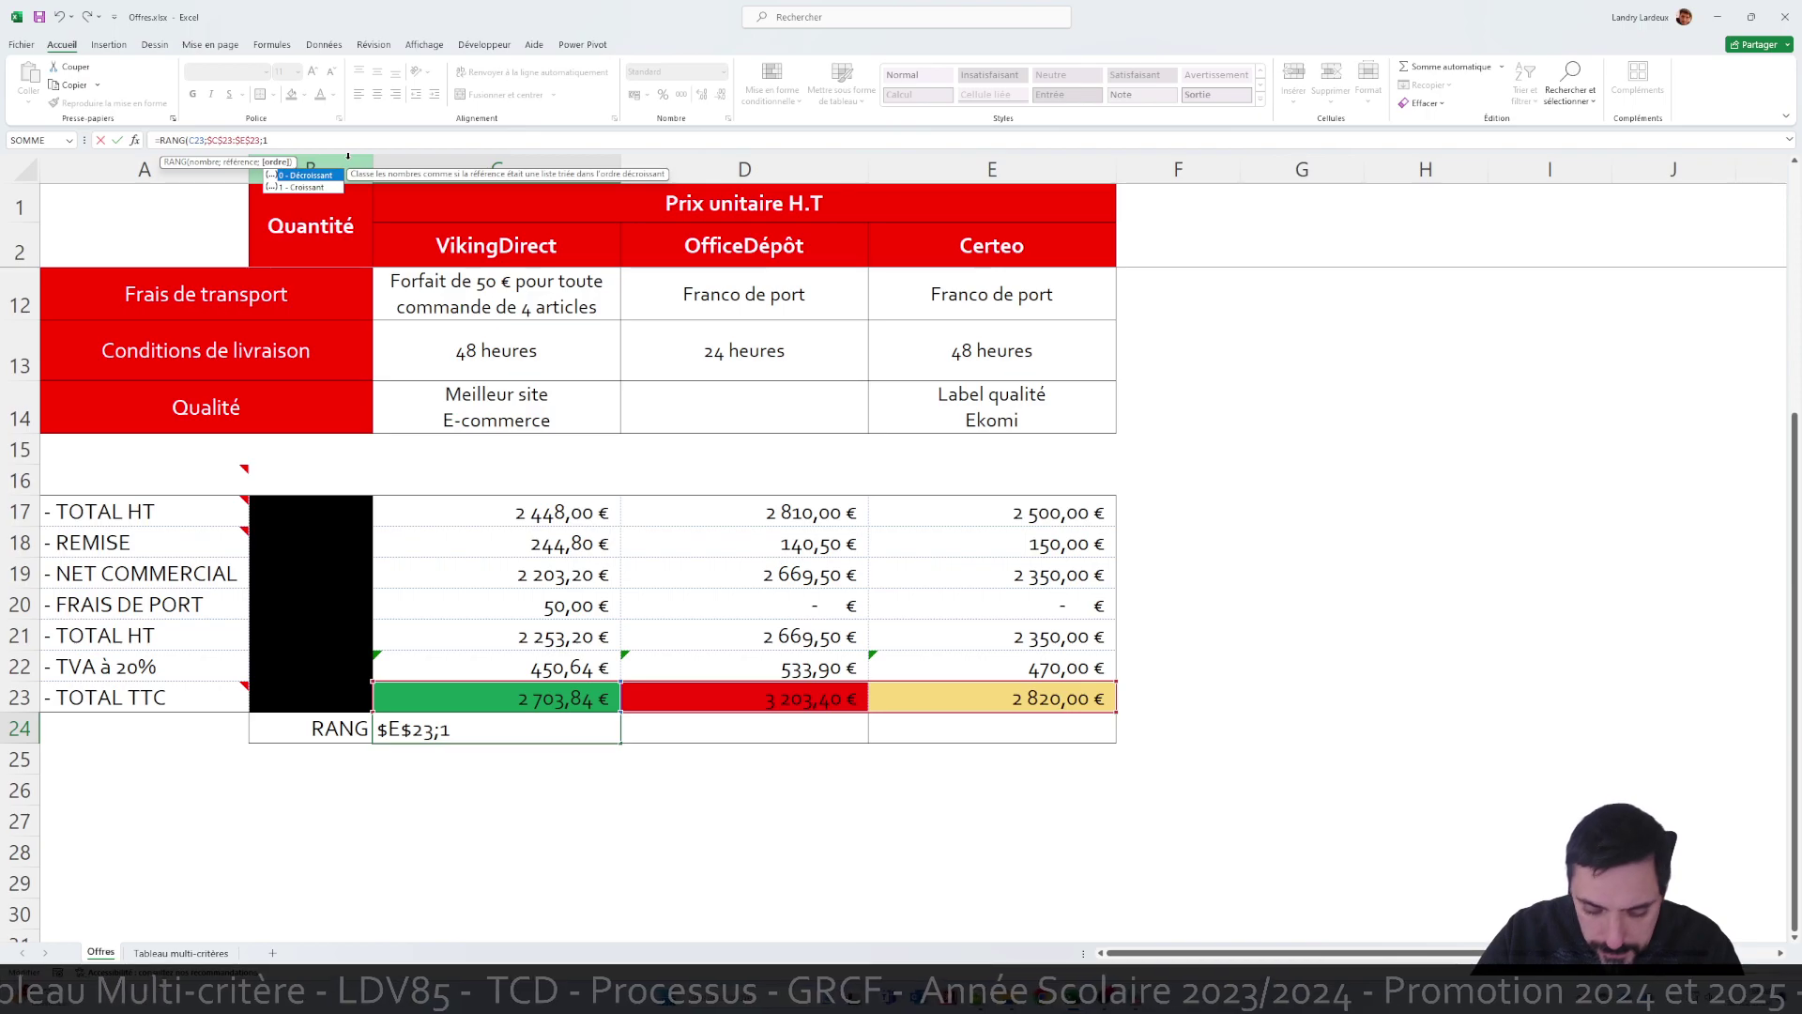
type("1")
key("Return")
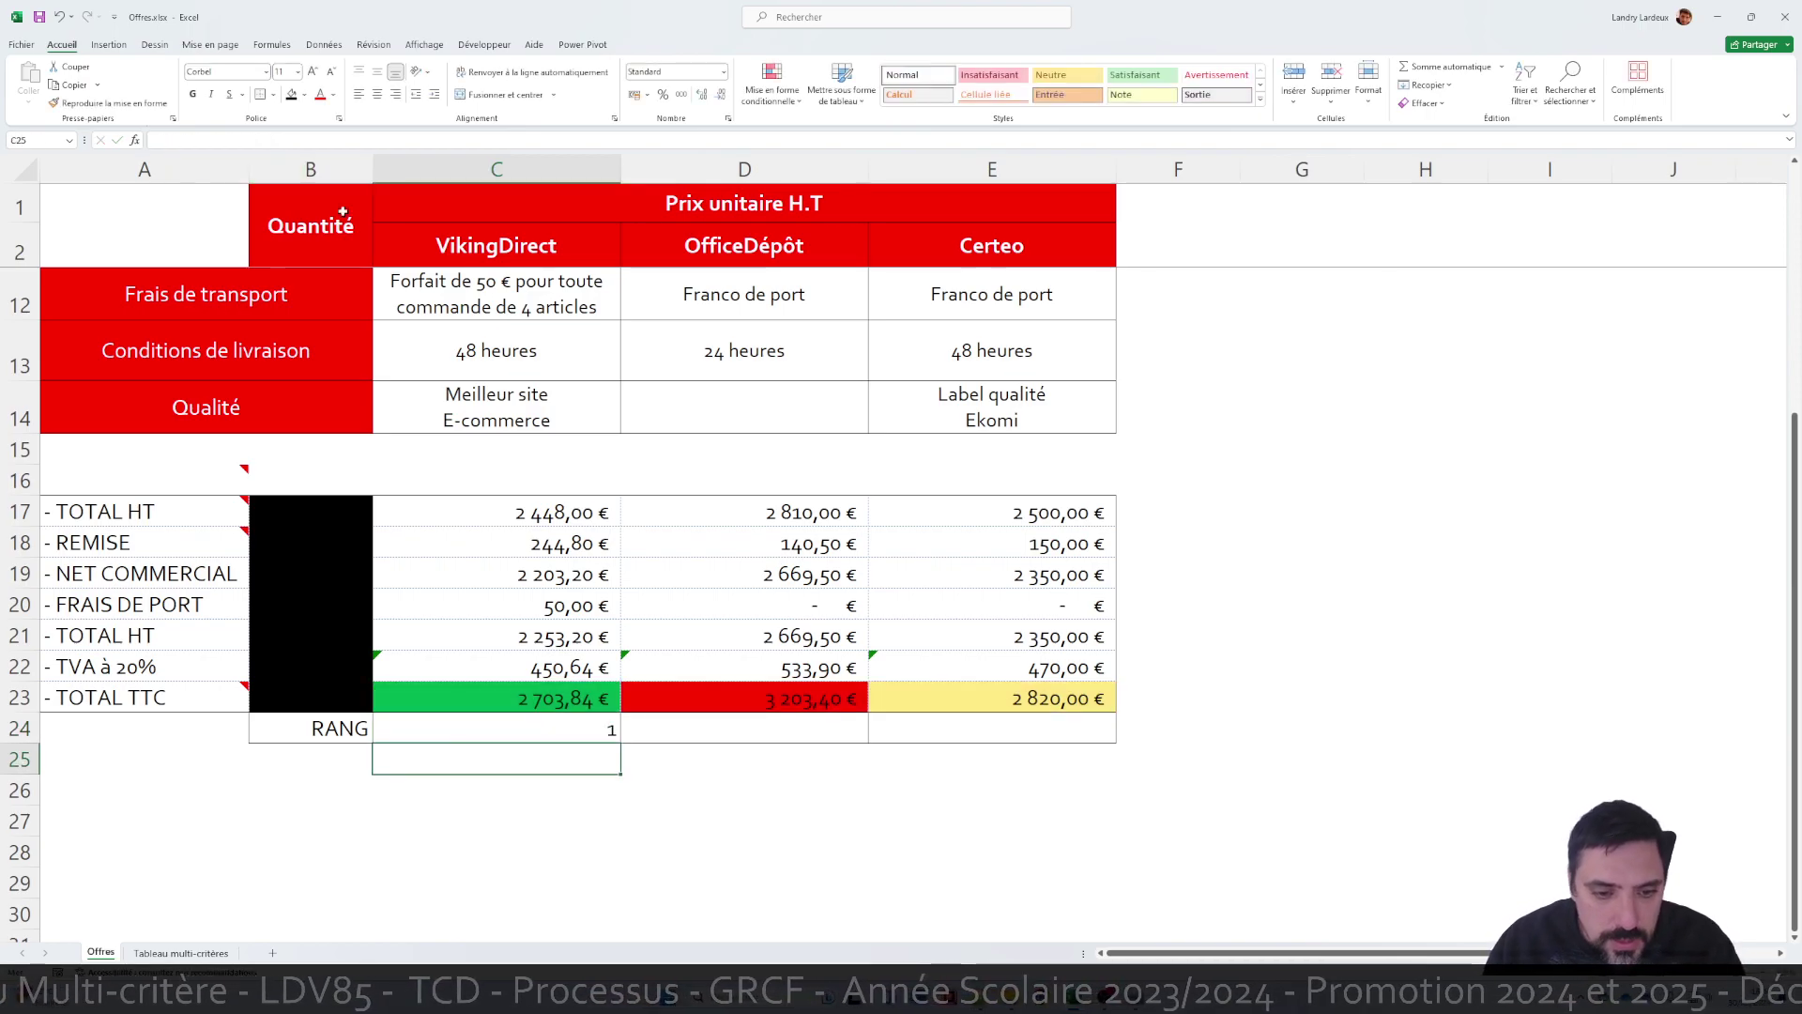
left_click(496, 726)
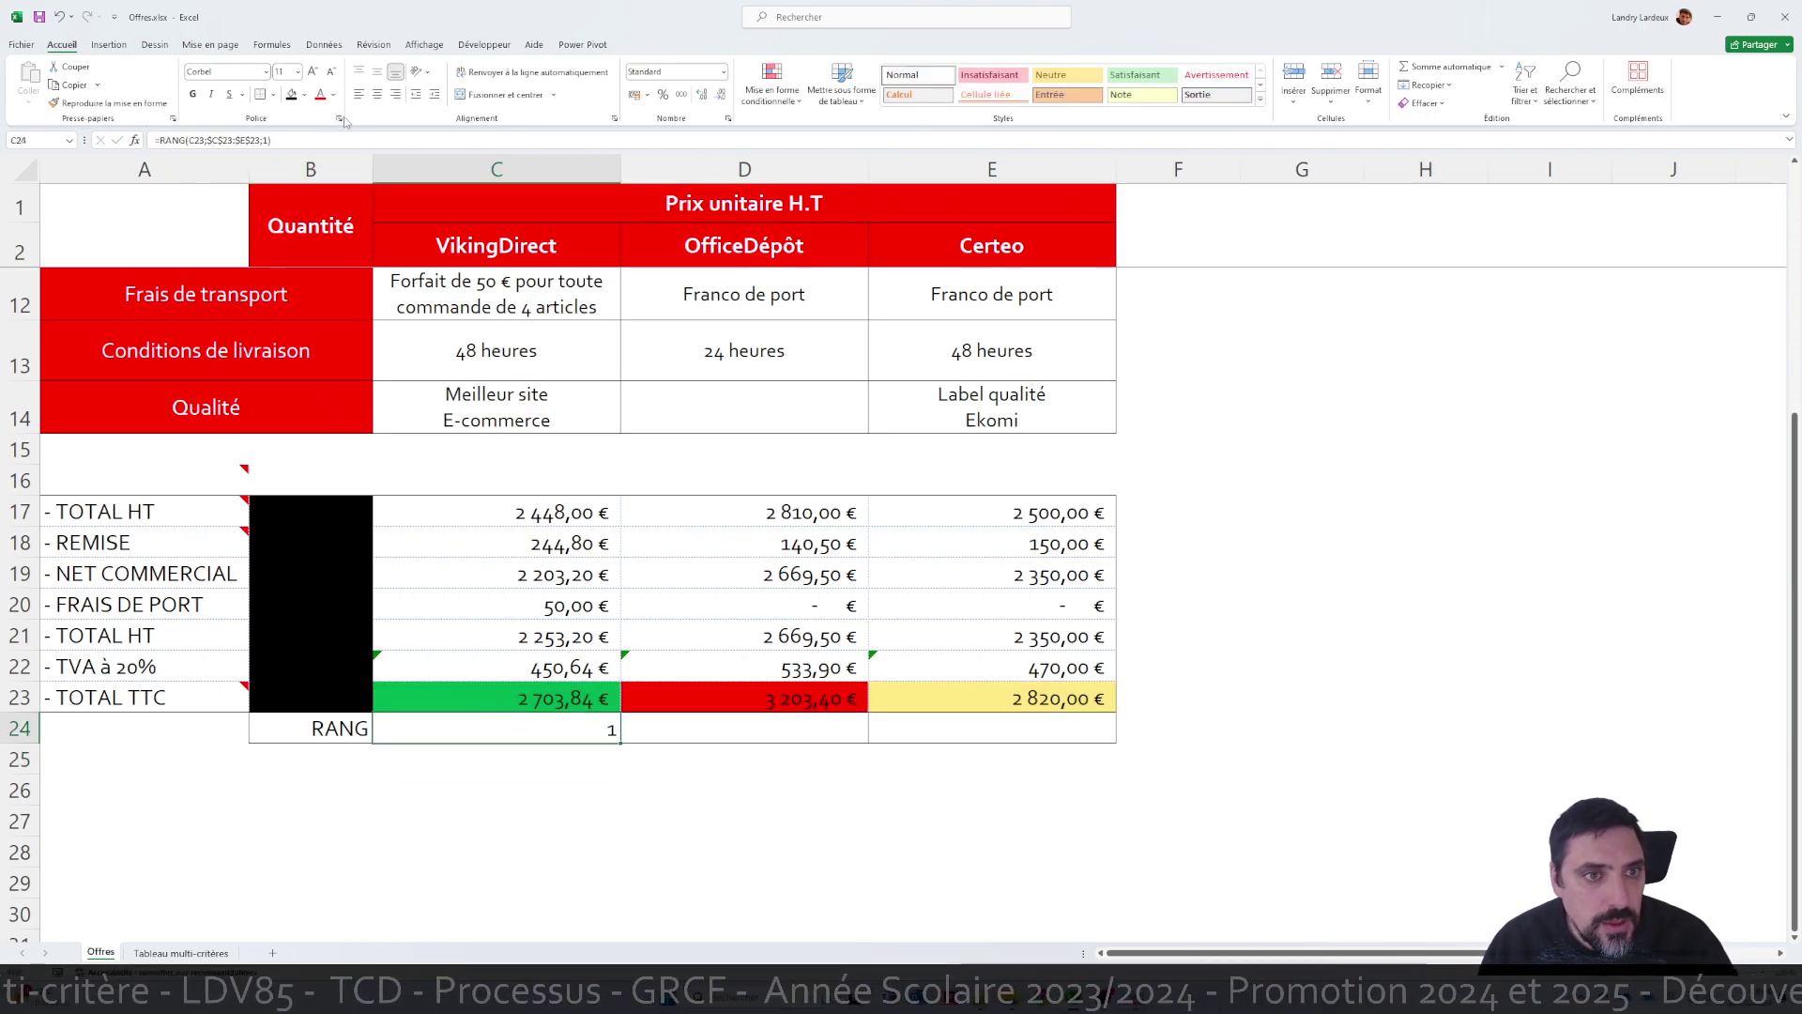
Centre the RANG result in C24 and fill its formula across to E24
left_click(376, 94)
left_click_drag(620, 745, 1113, 741)
left_click(723, 783)
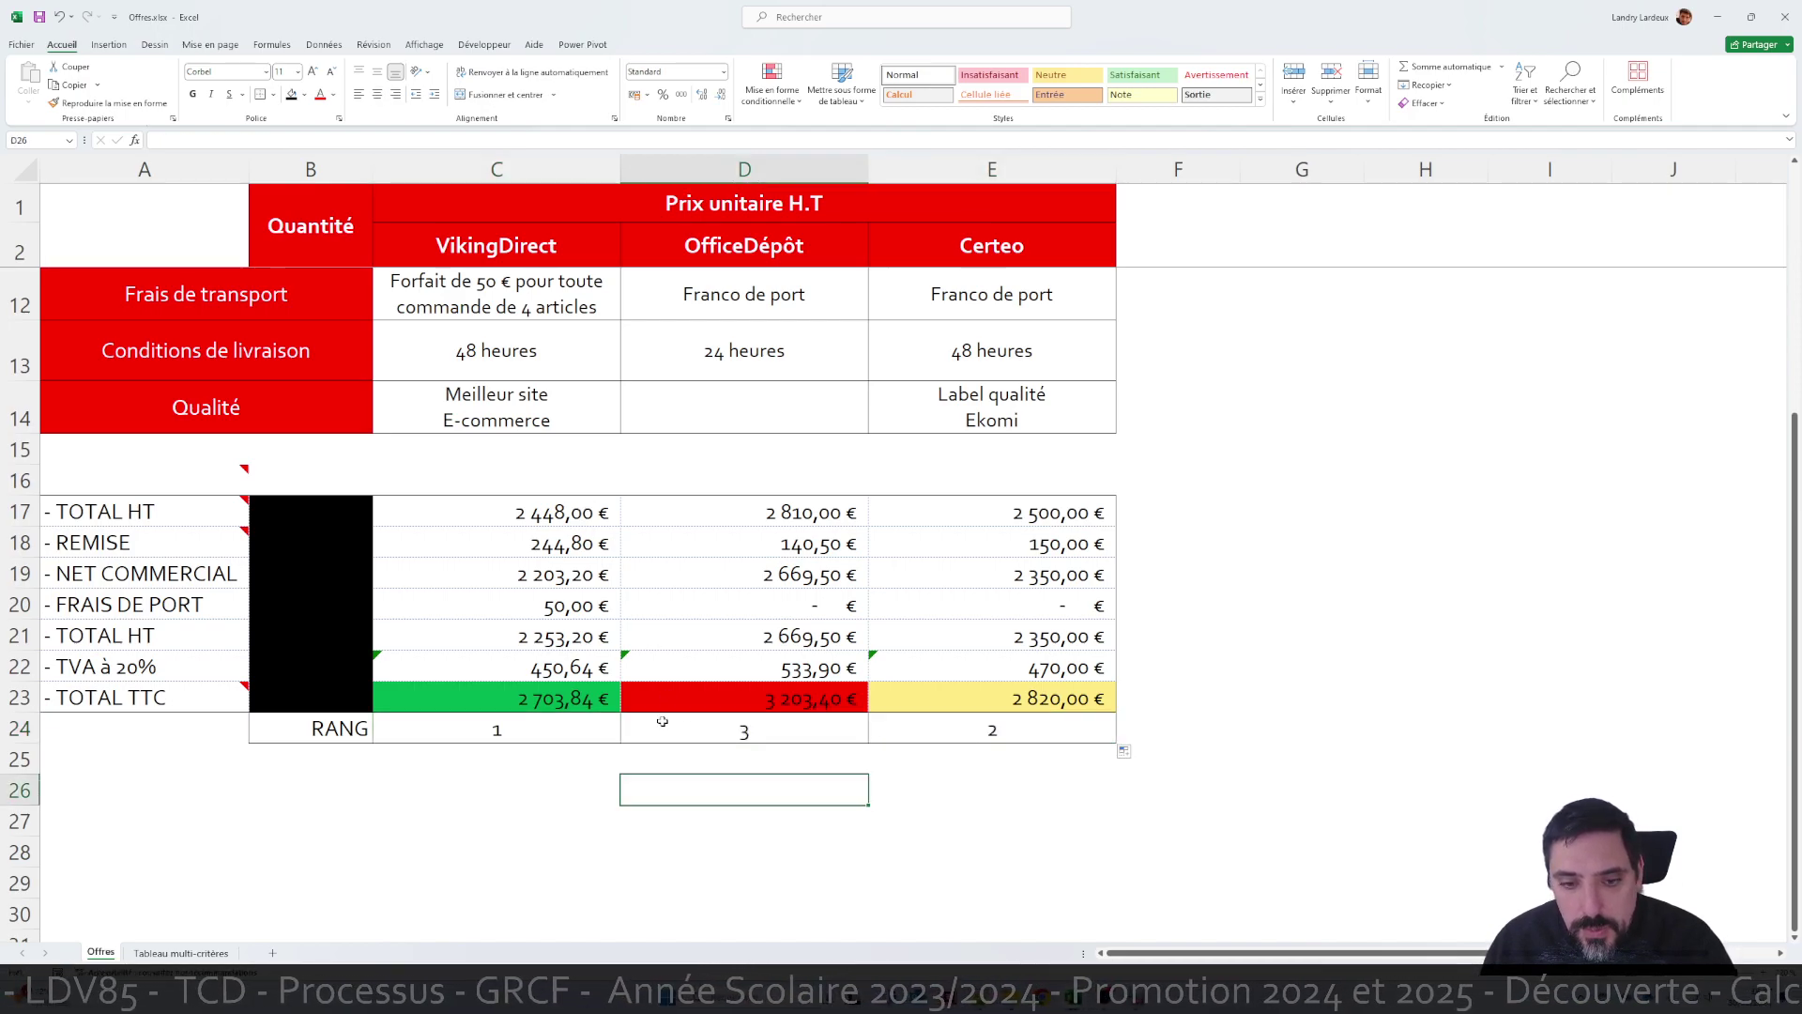
Add an Égal à conditional formatting rule to C24:E24 that gives cells equal to 1 a green fill with dark green text
left_click_drag(561, 738, 1080, 738)
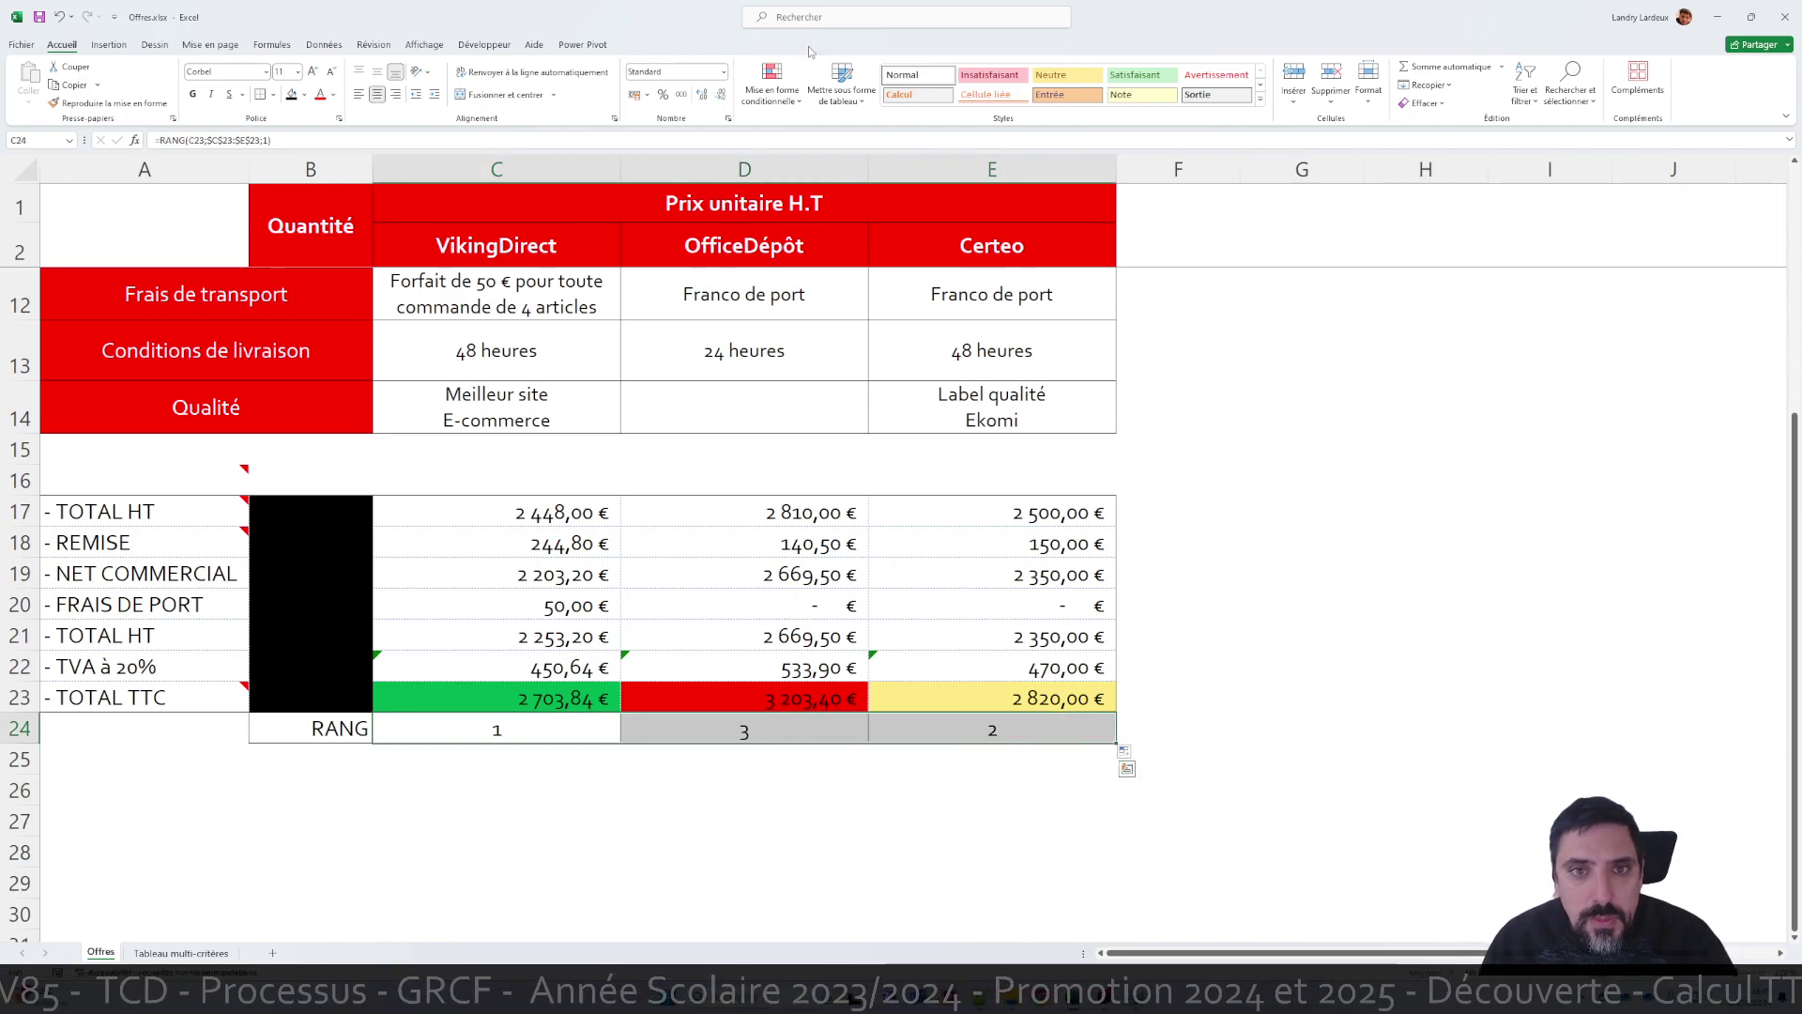
left_click(771, 83)
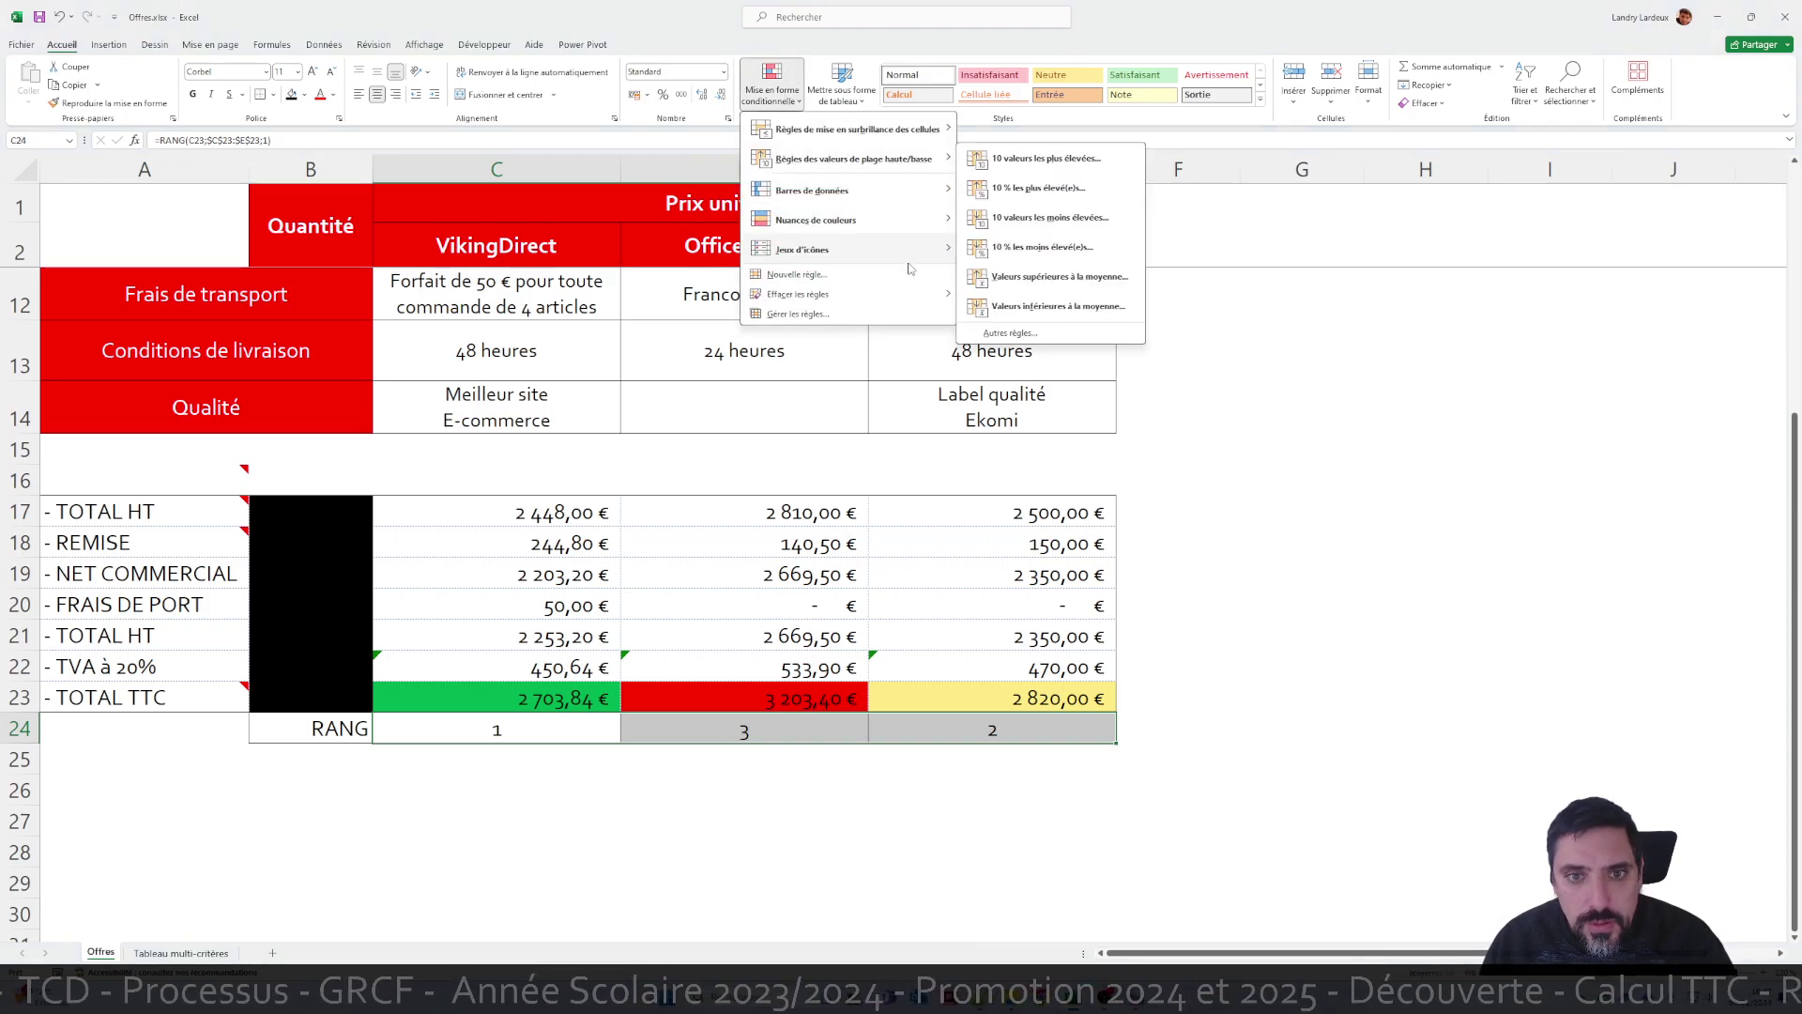
mouse_move(932, 205)
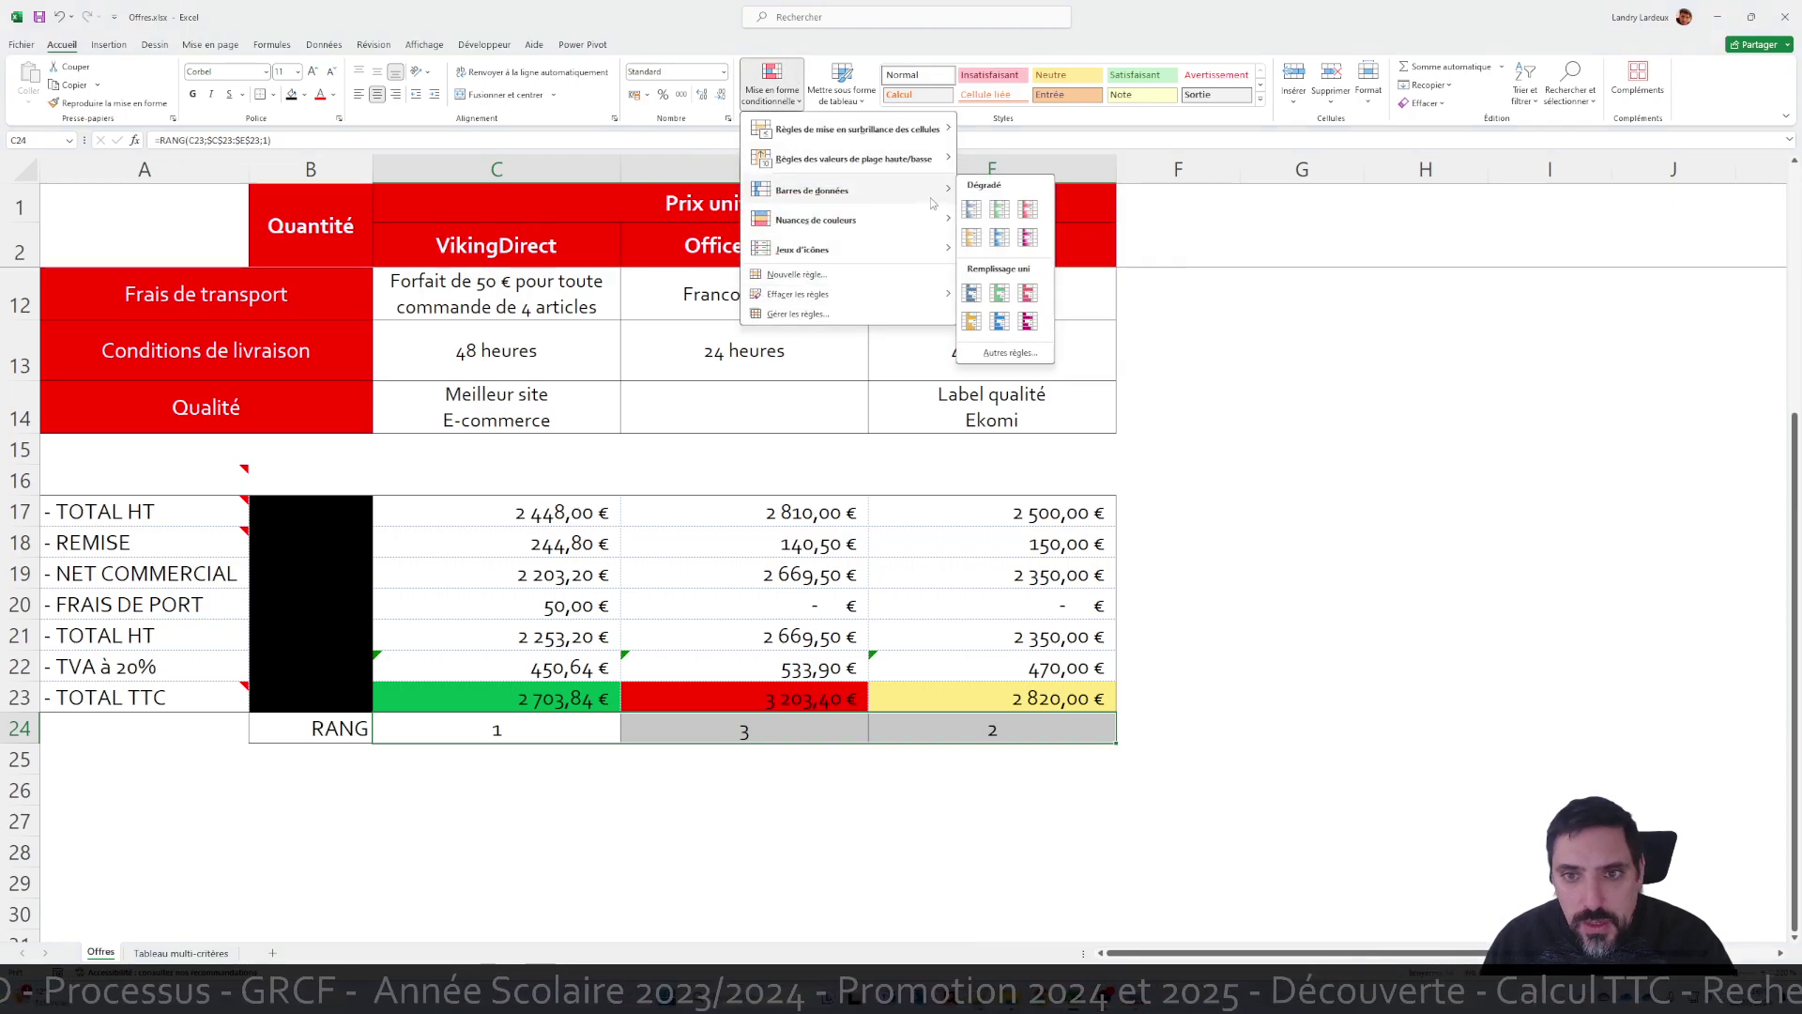
mouse_move(924, 132)
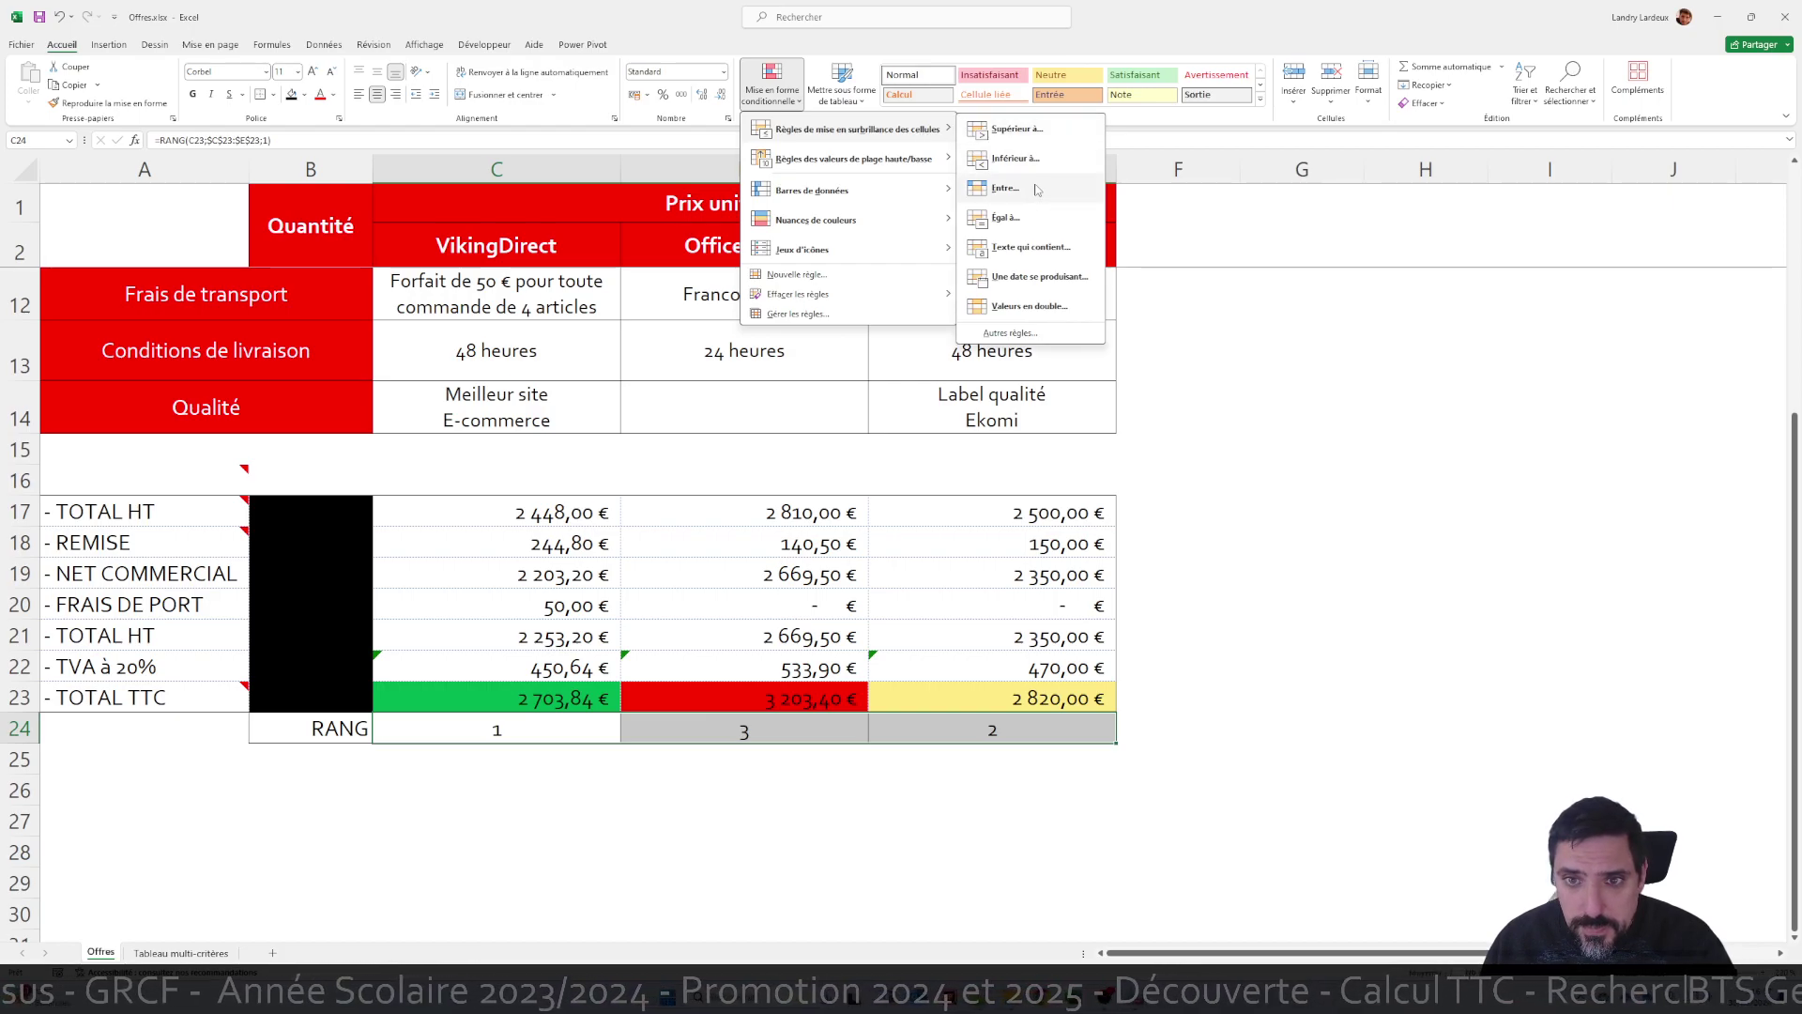
left_click(1006, 218)
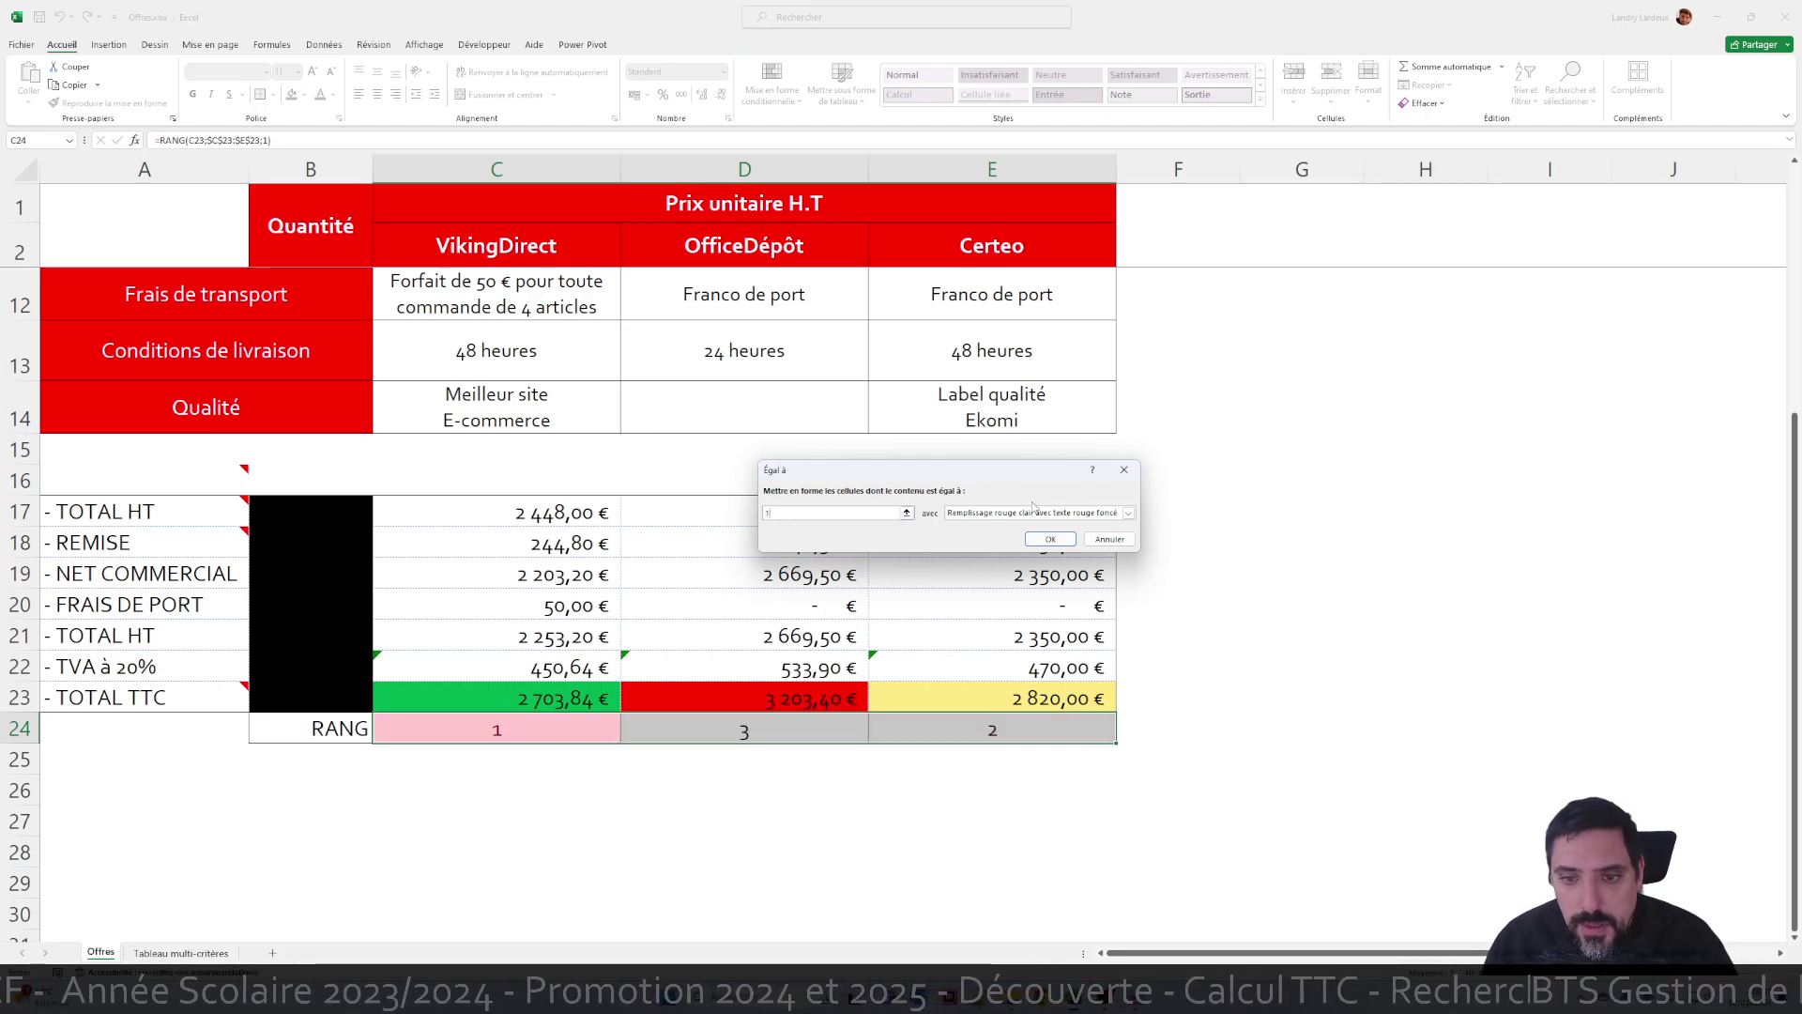
left_click(1128, 513)
left_click(1077, 551)
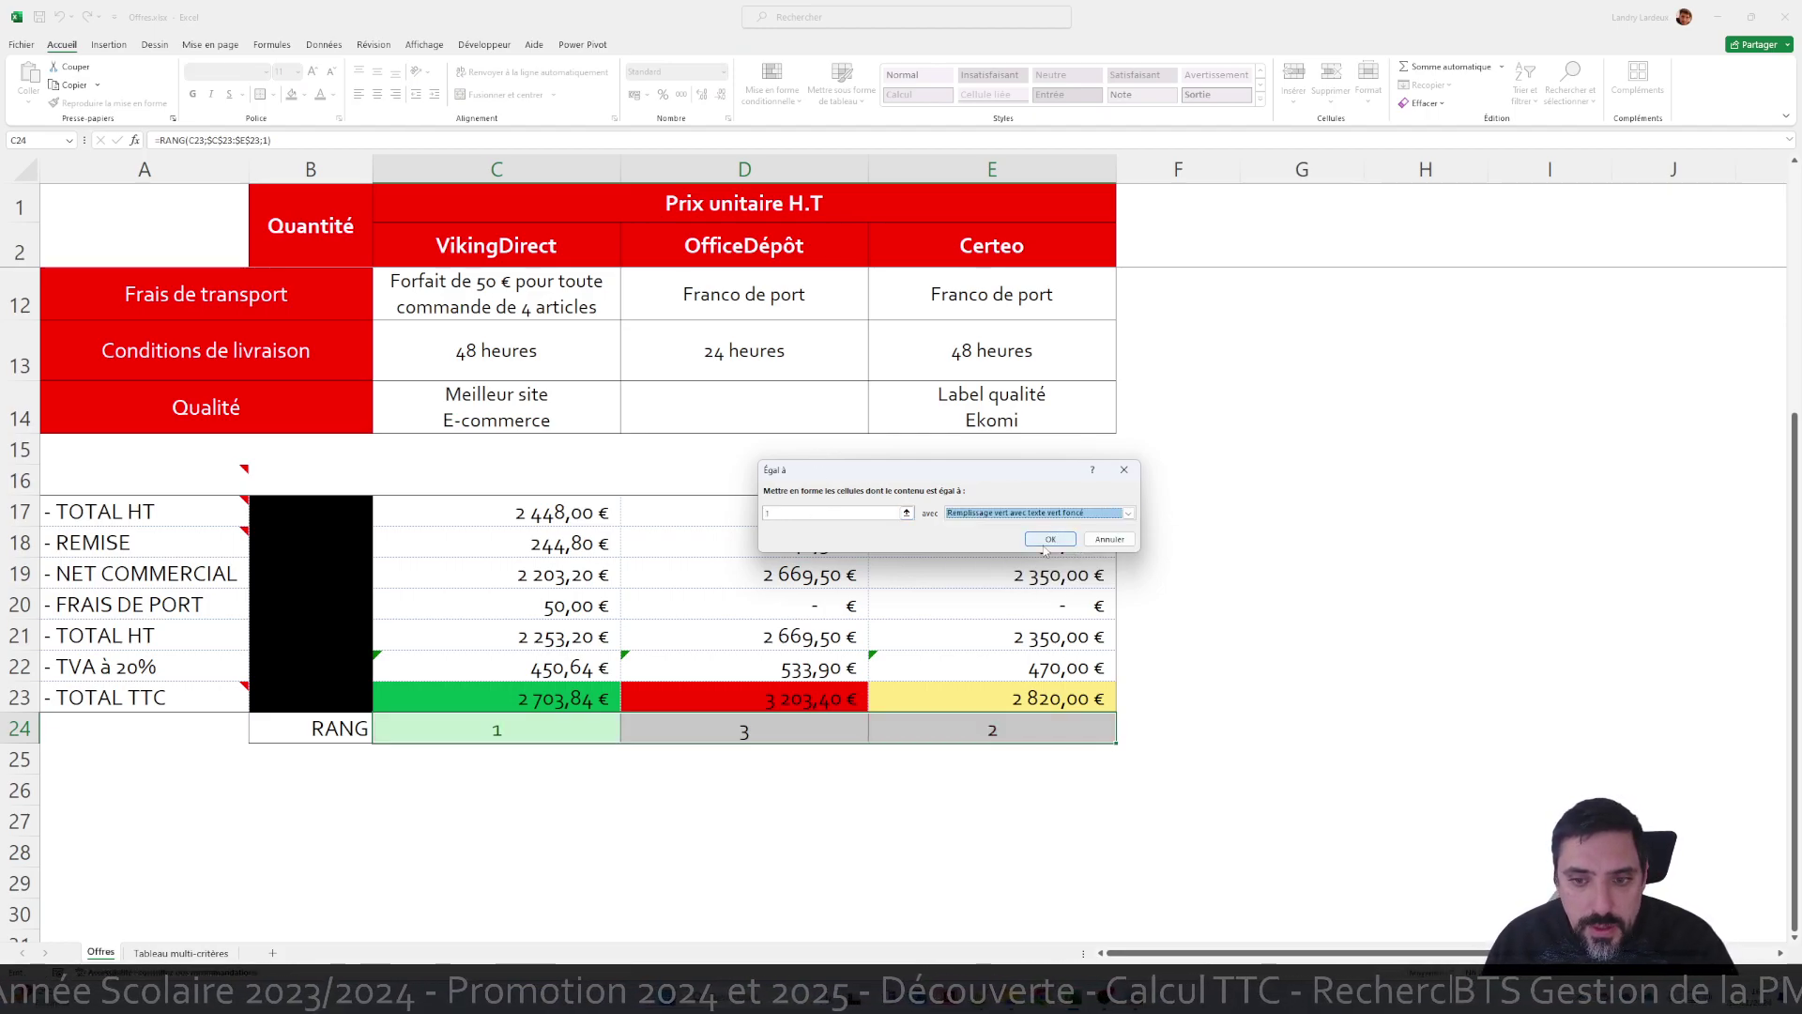
left_click(1050, 538)
left_click(1164, 554)
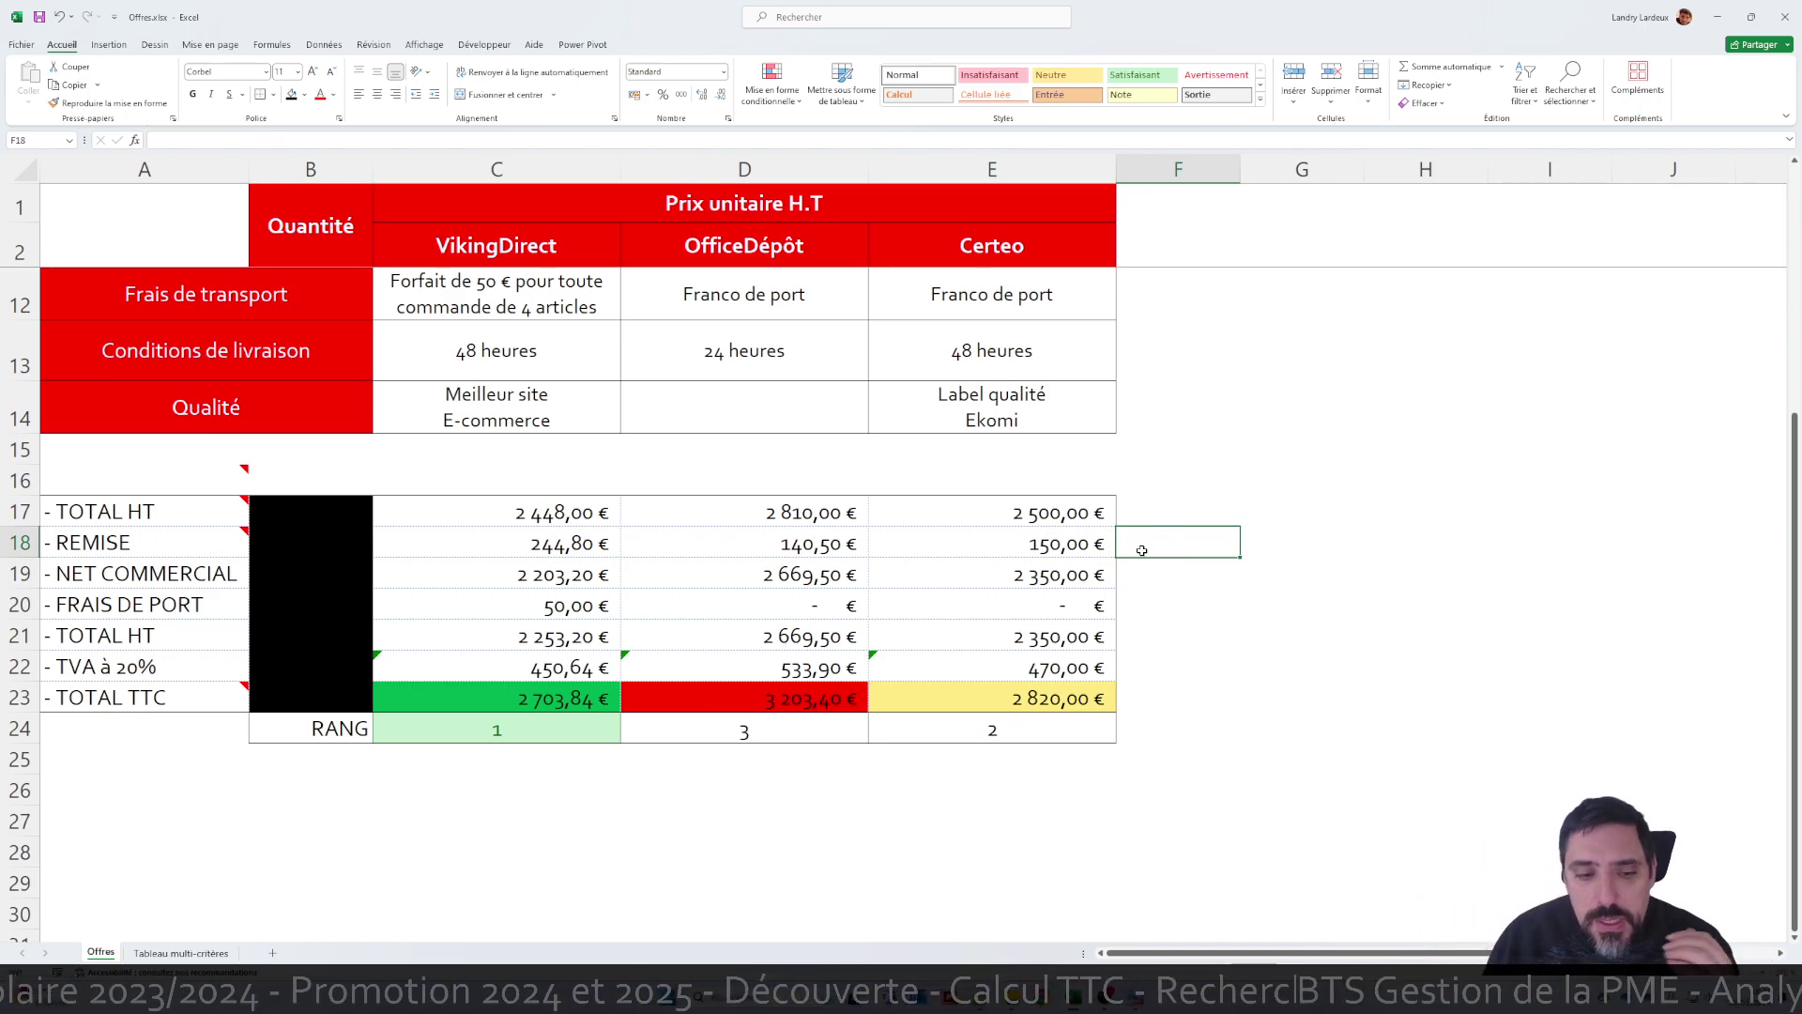
Set the Offres sheet's page setup to fit 1 page wide by 1 tall and centre it horizontally and vertically
scroll(1042, 513, "down", 2)
scroll(1042, 513, "up", 1)
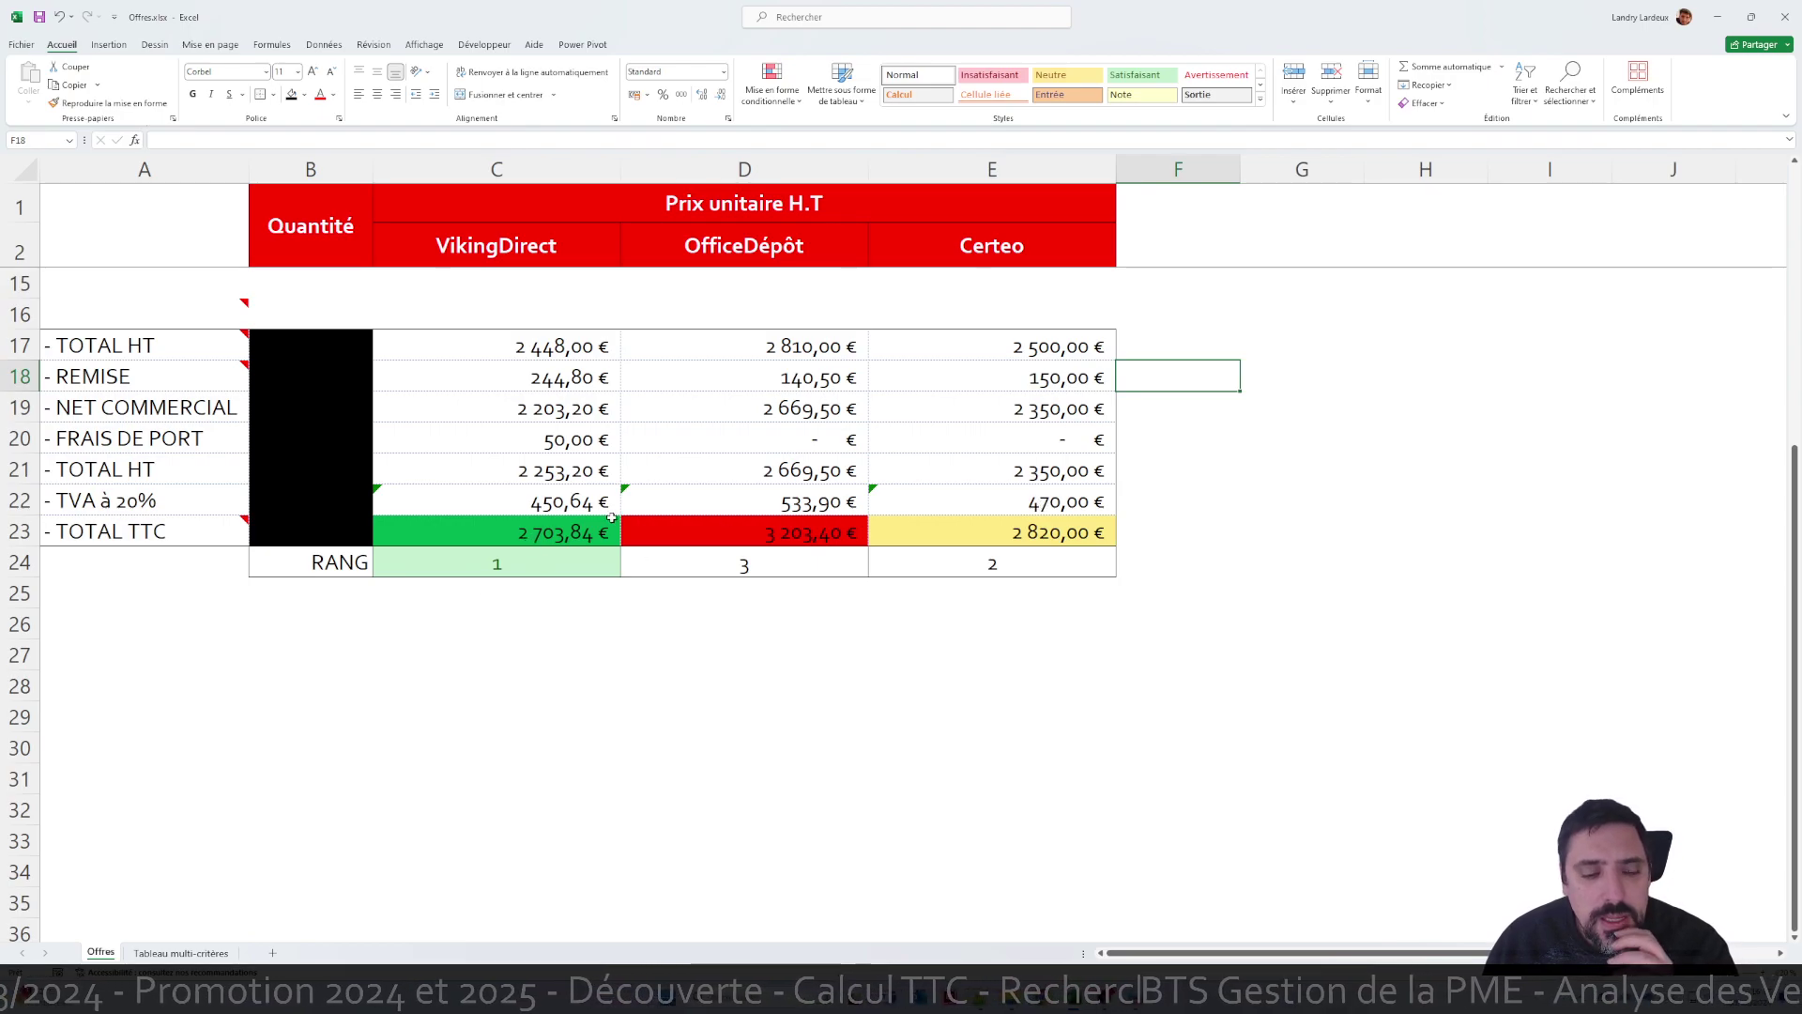
scroll(694, 533, "up", 4)
scroll(694, 532, "down", 5)
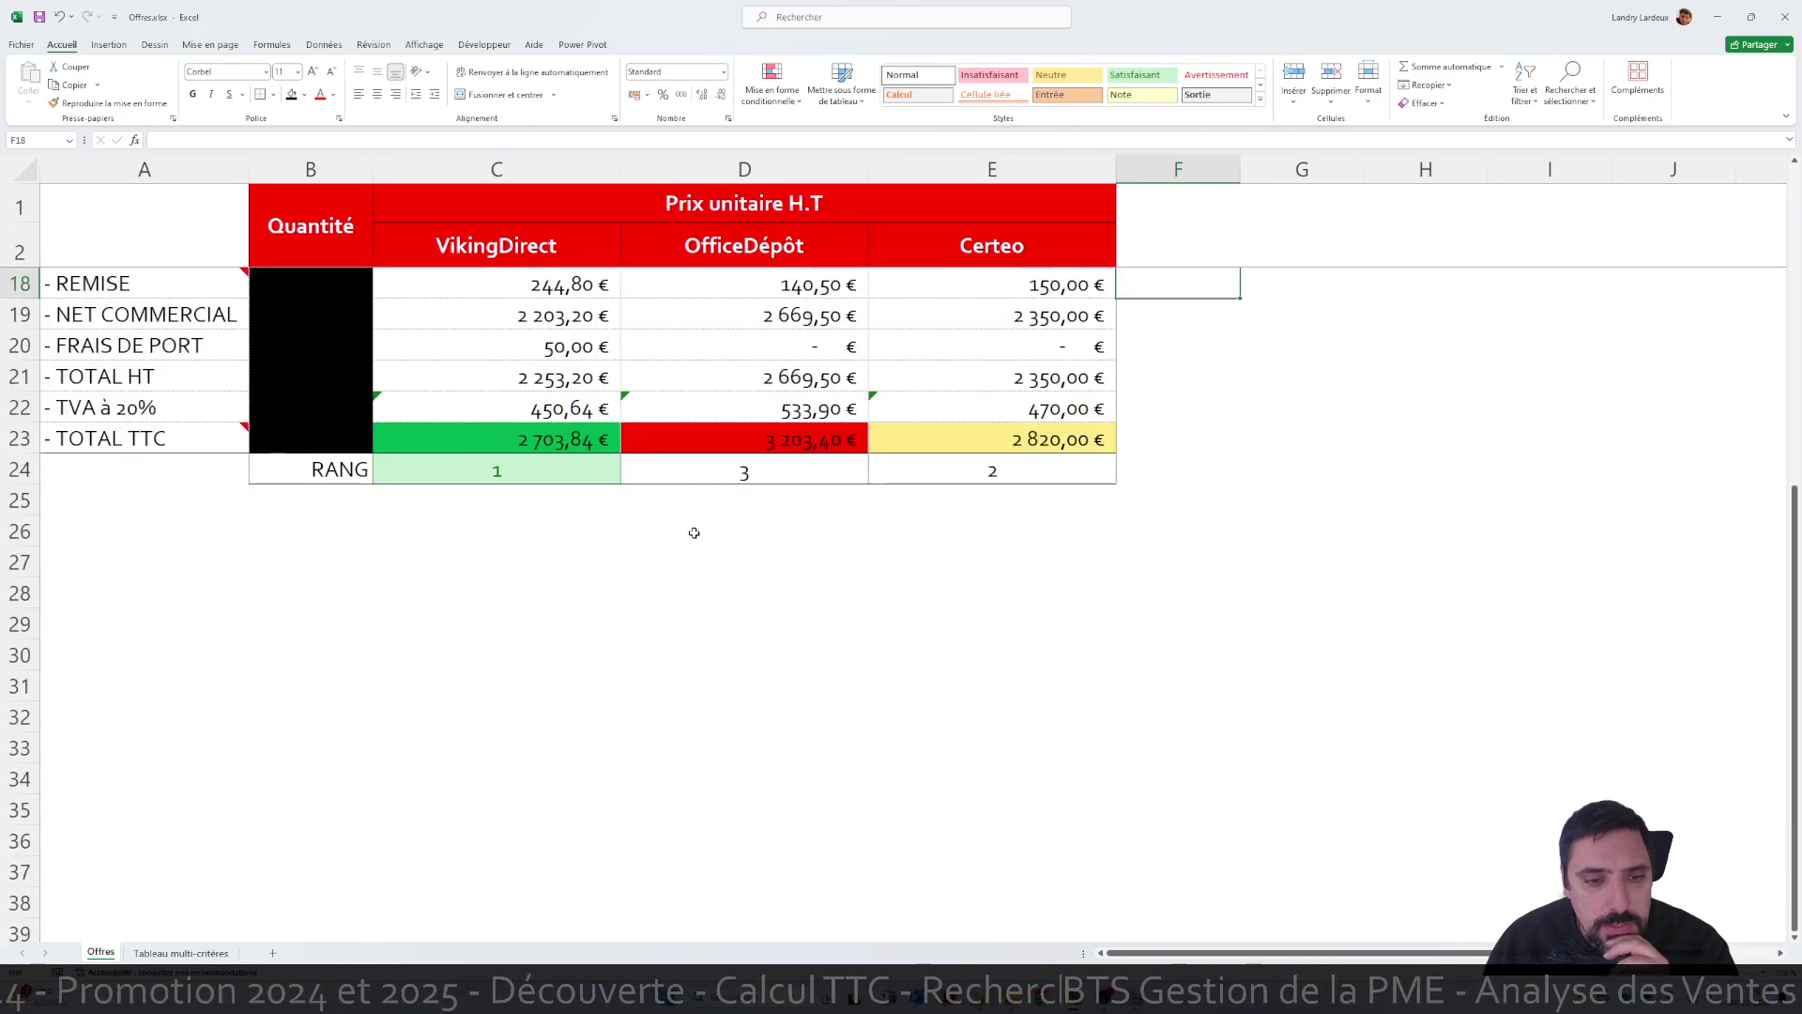
scroll(694, 532, "up", 1)
left_click(21, 45)
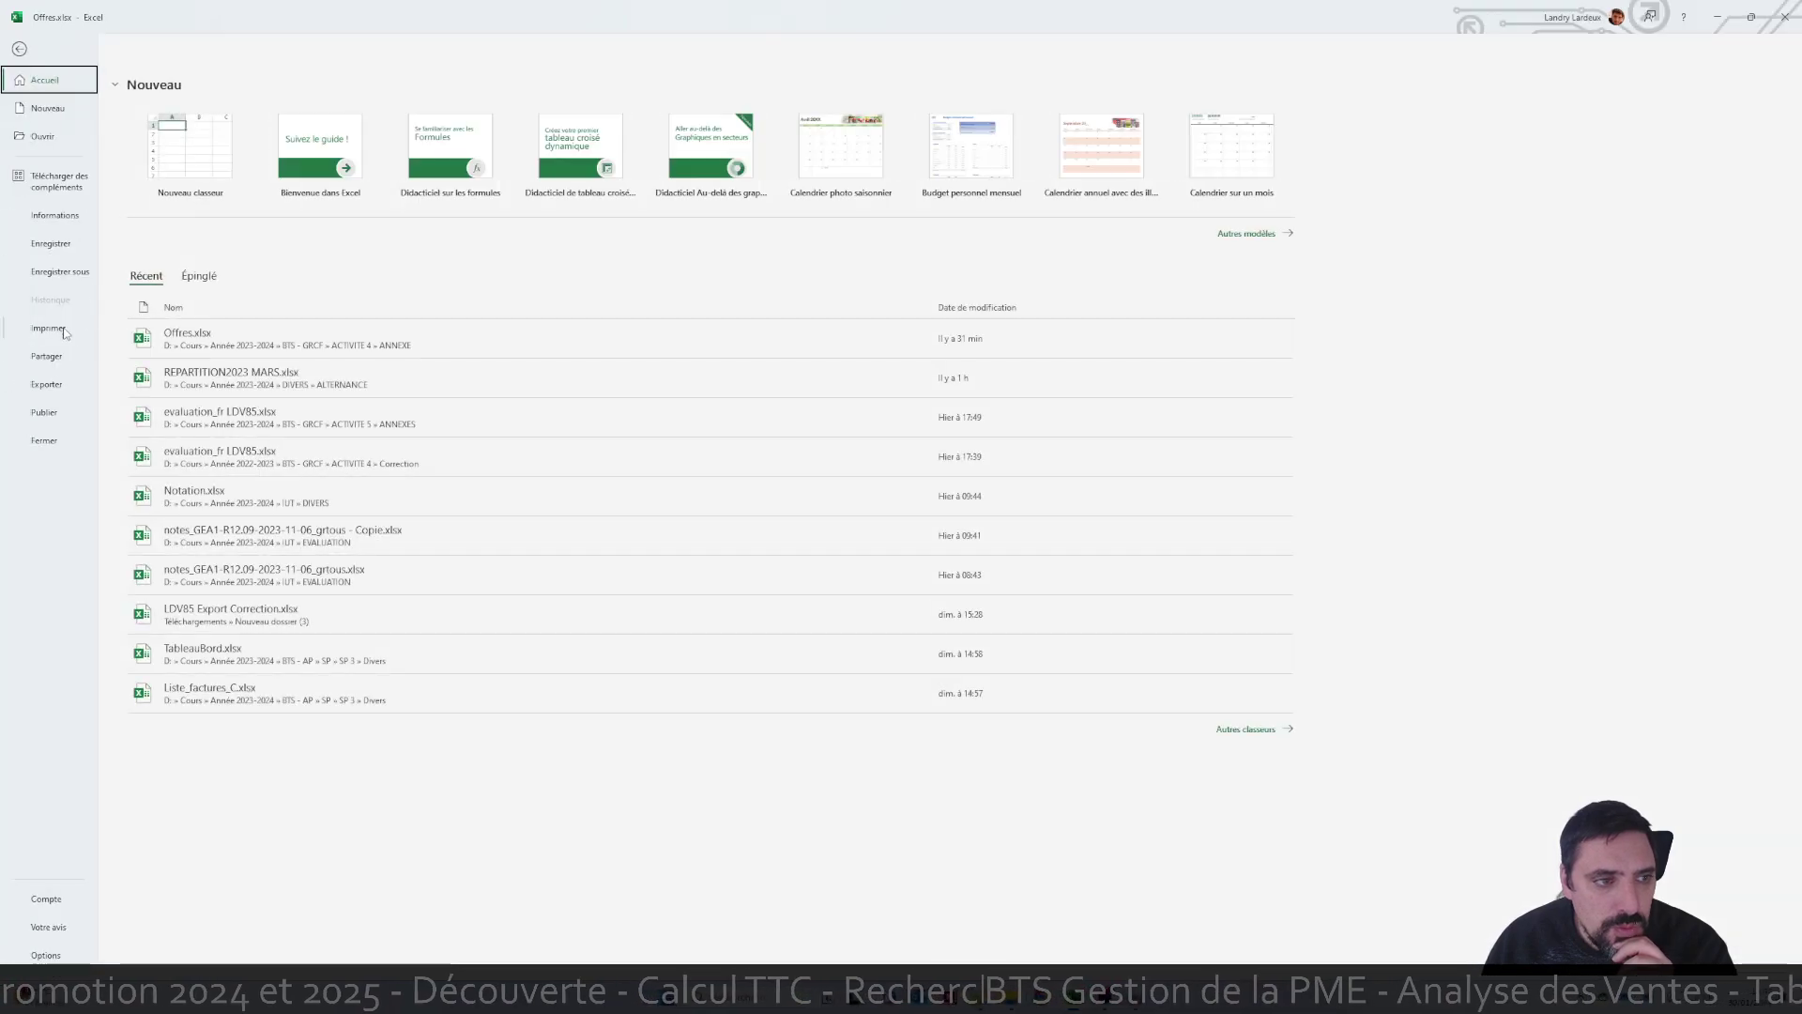
left_click(52, 328)
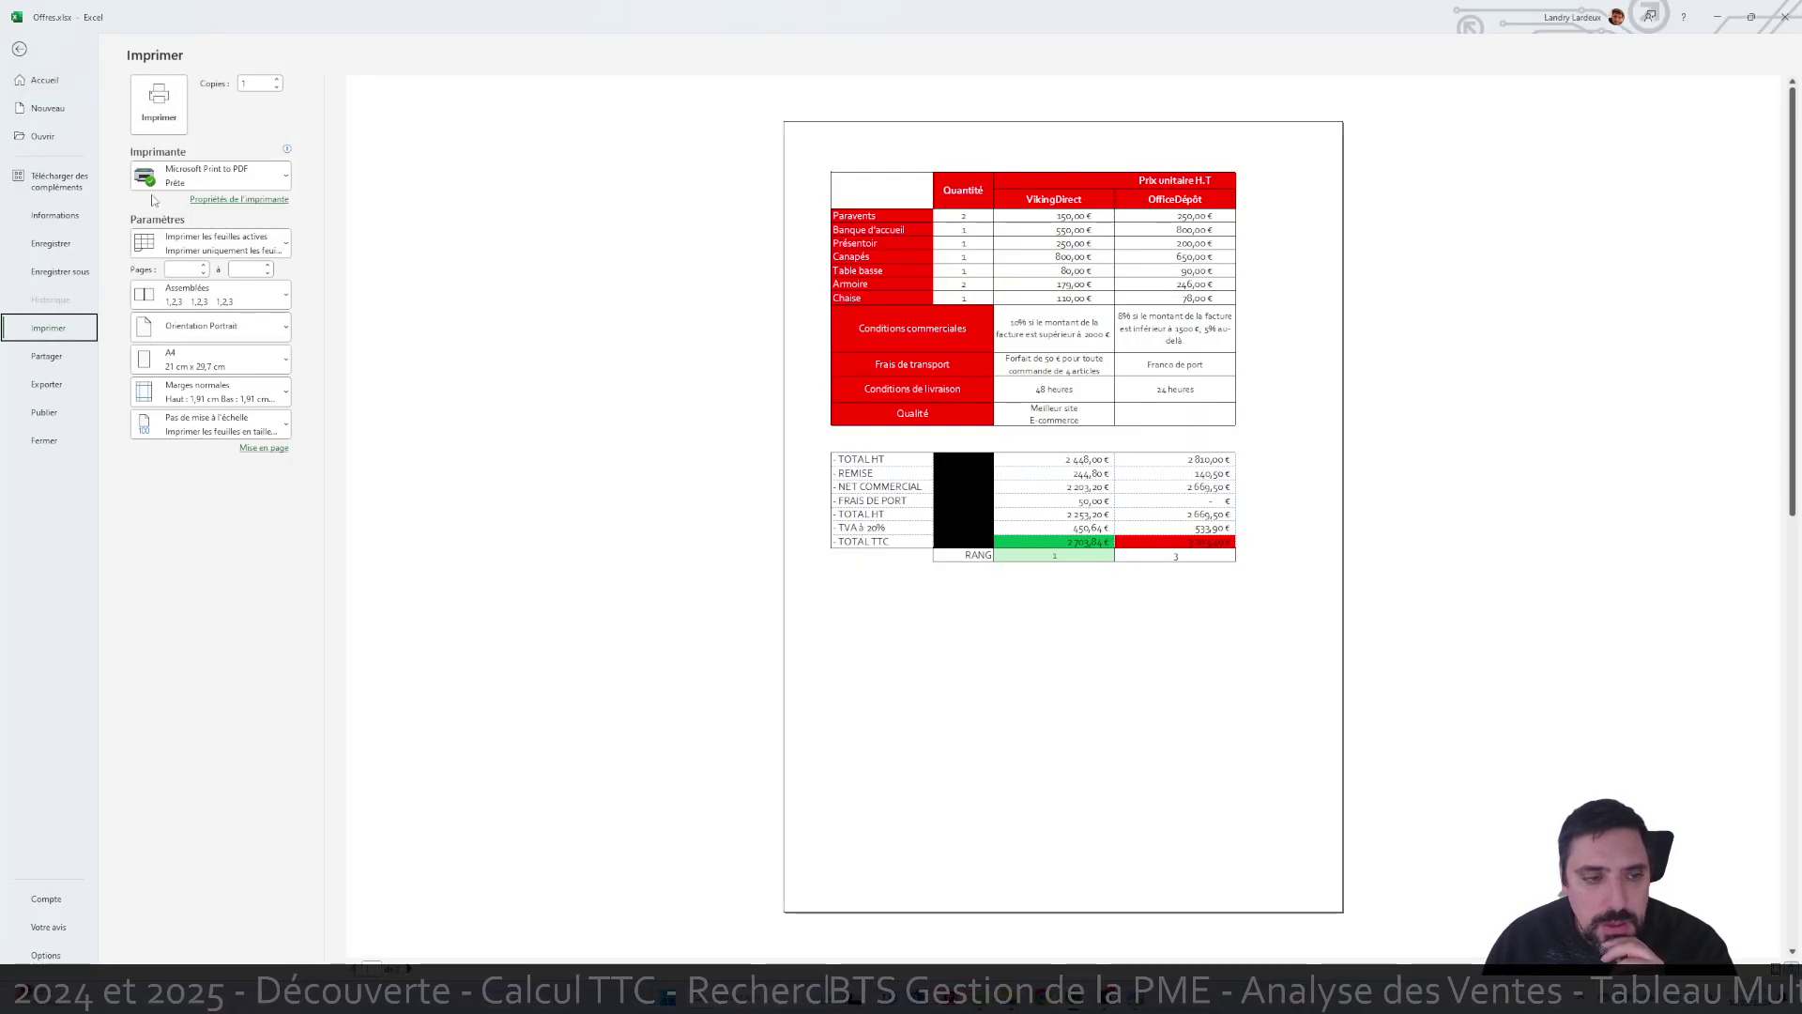
left_click(264, 448)
left_click(809, 459)
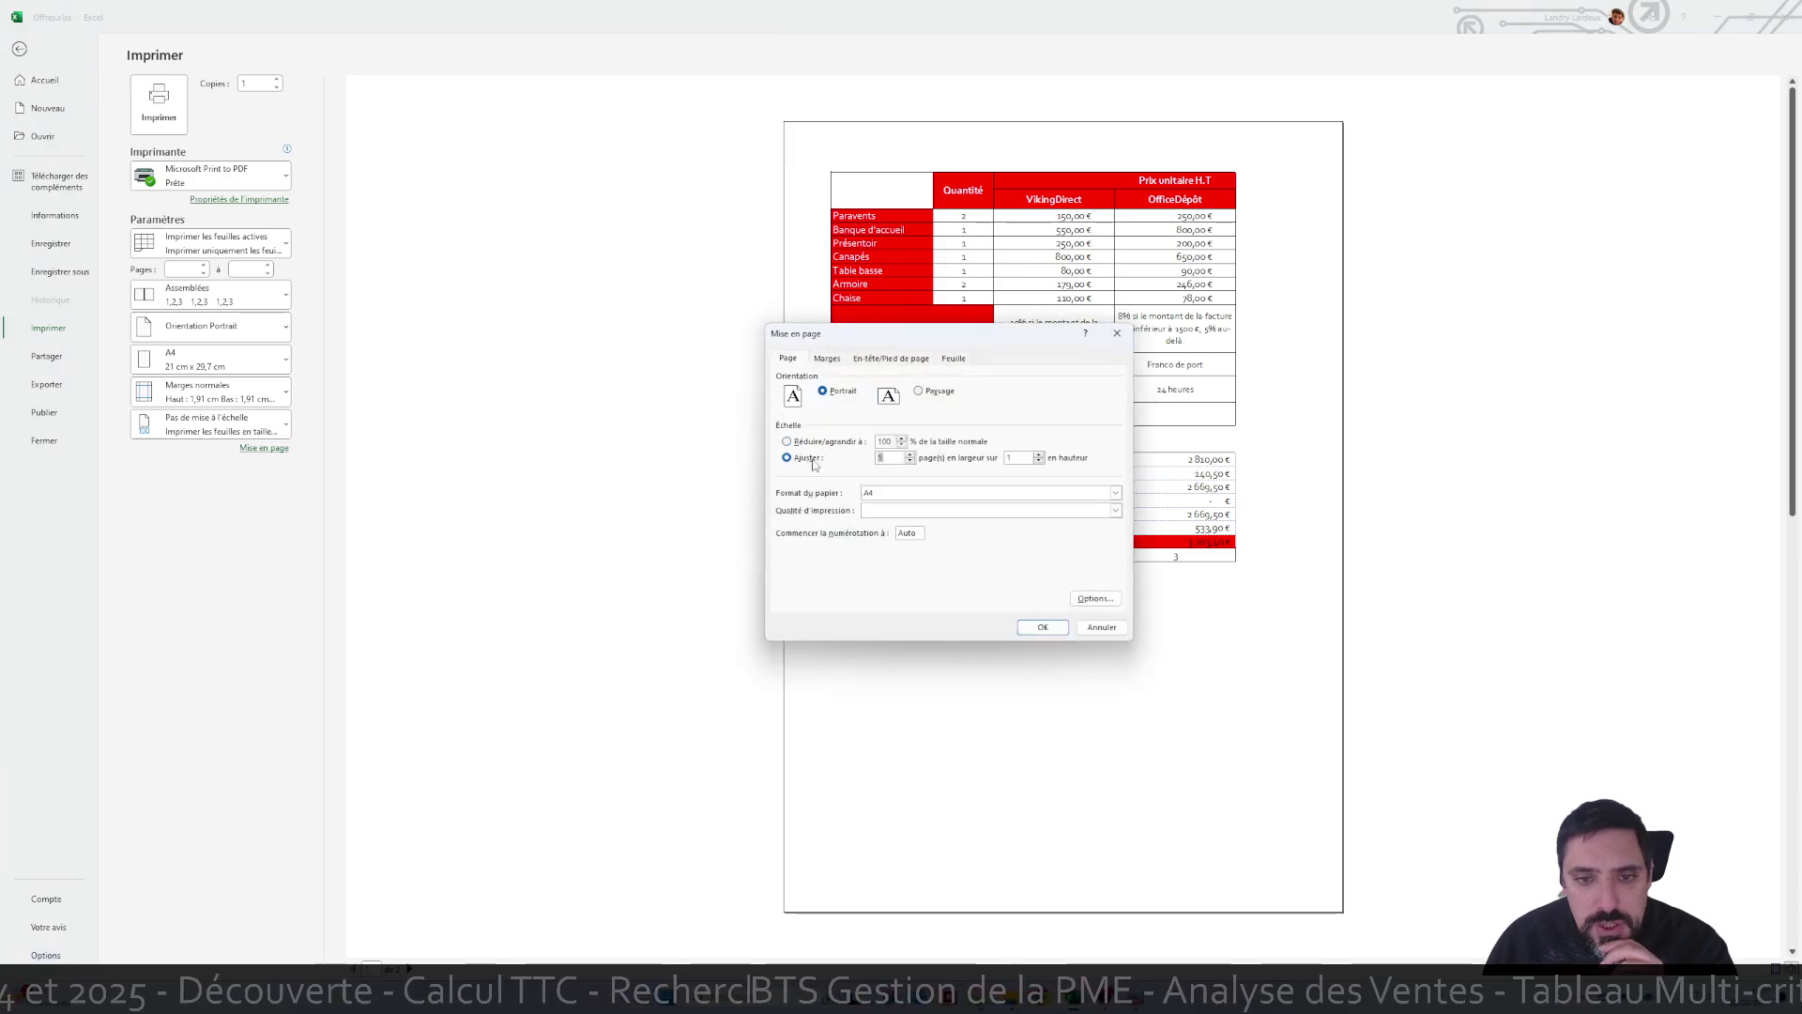
left_click(827, 358)
left_click(787, 551)
left_click(786, 565)
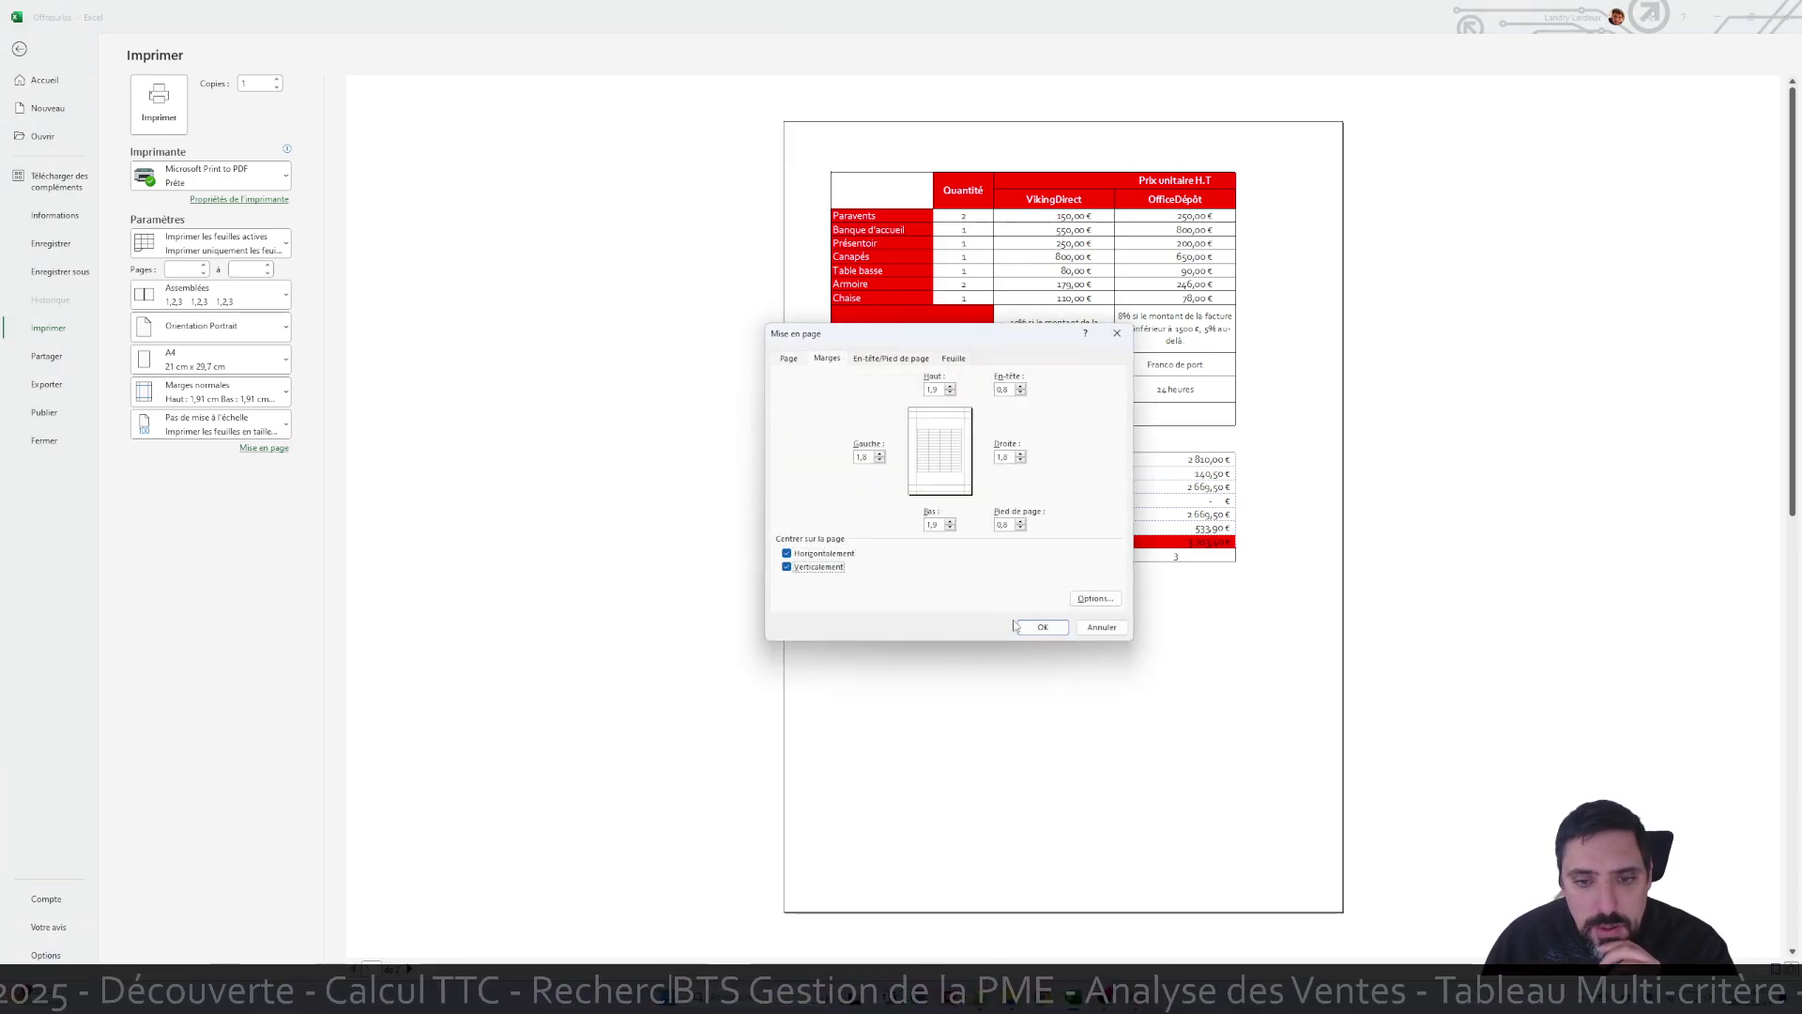
left_click(1040, 625)
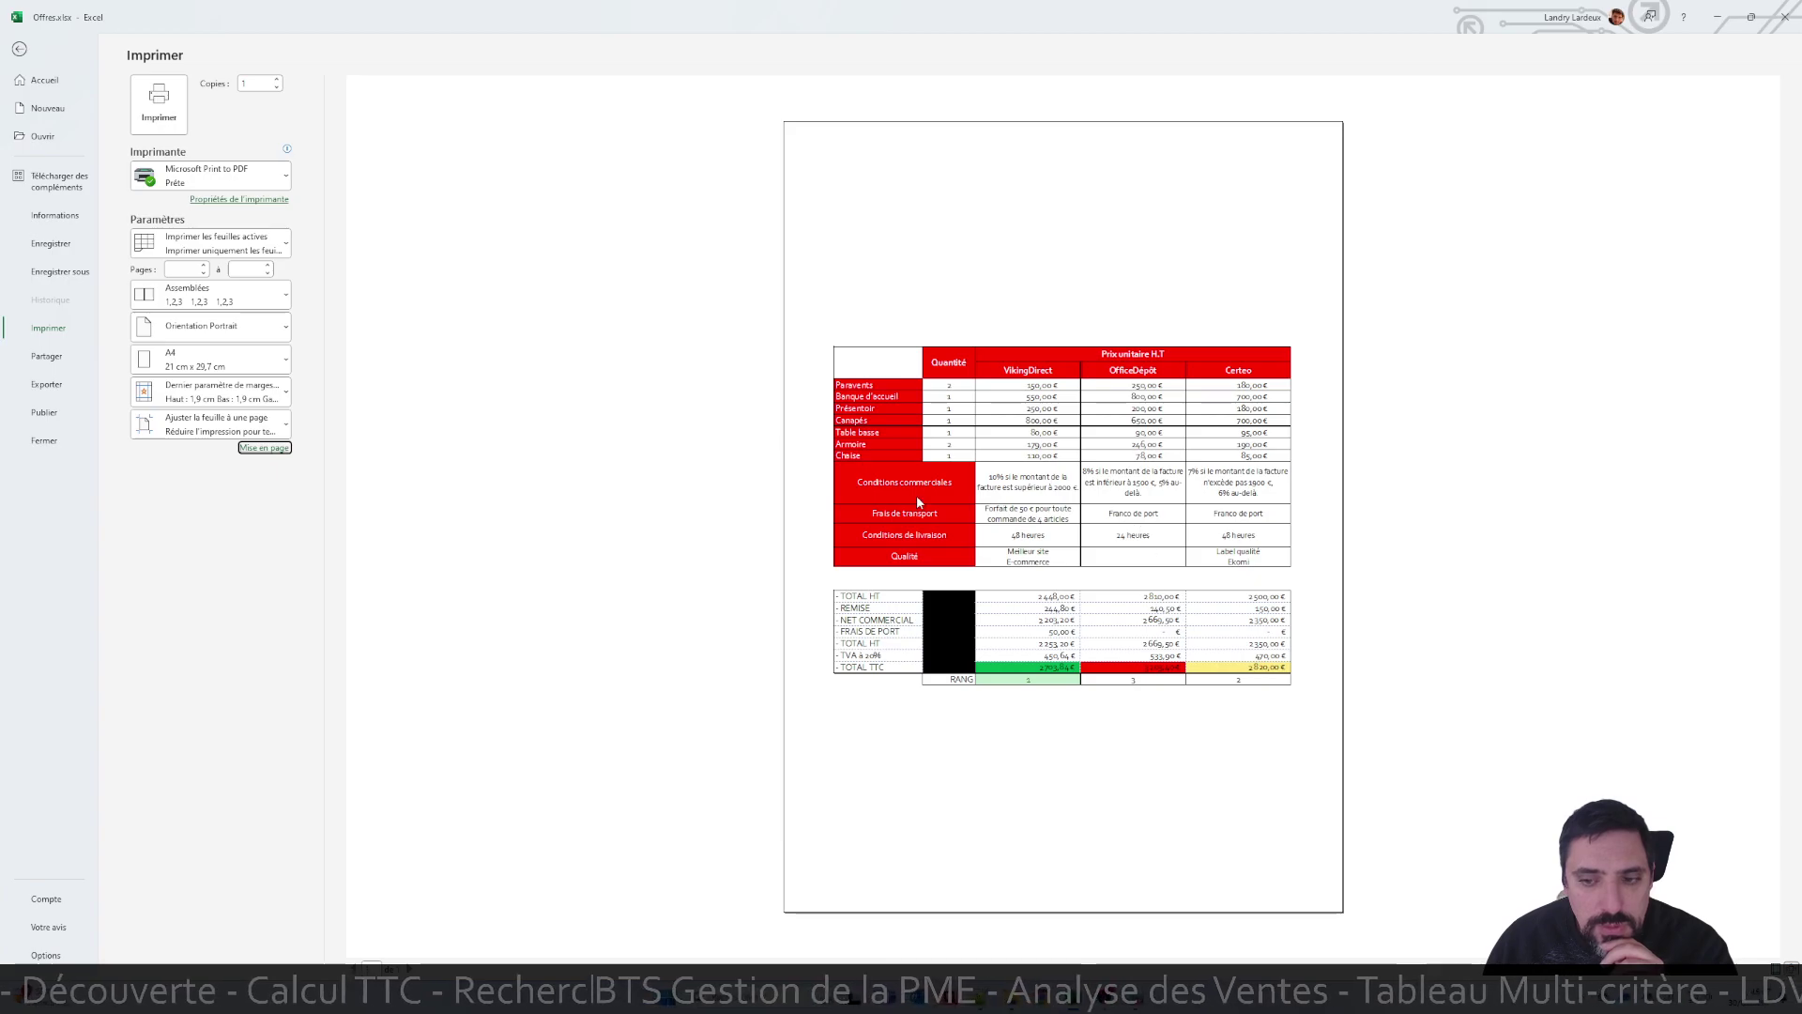
Change the Offres sheet's print orientation to Paysage and return to the worksheet
left_click(264, 448)
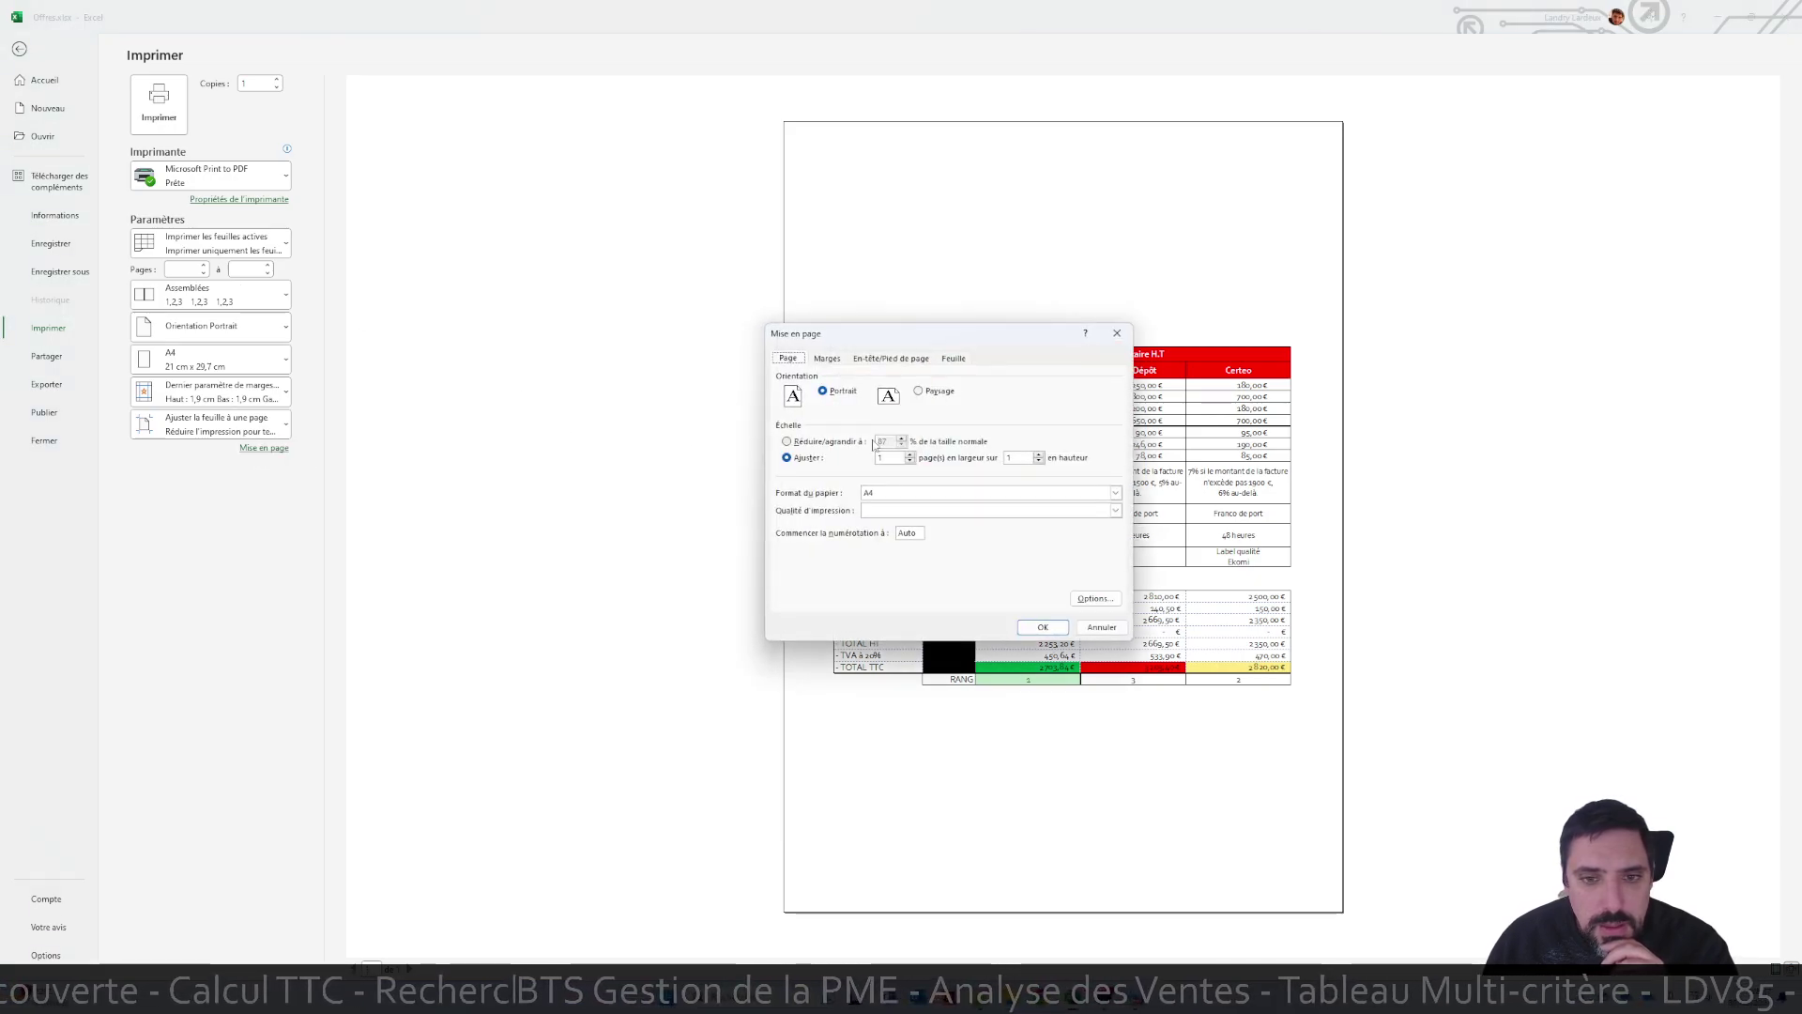
left_click(934, 392)
left_click(1042, 627)
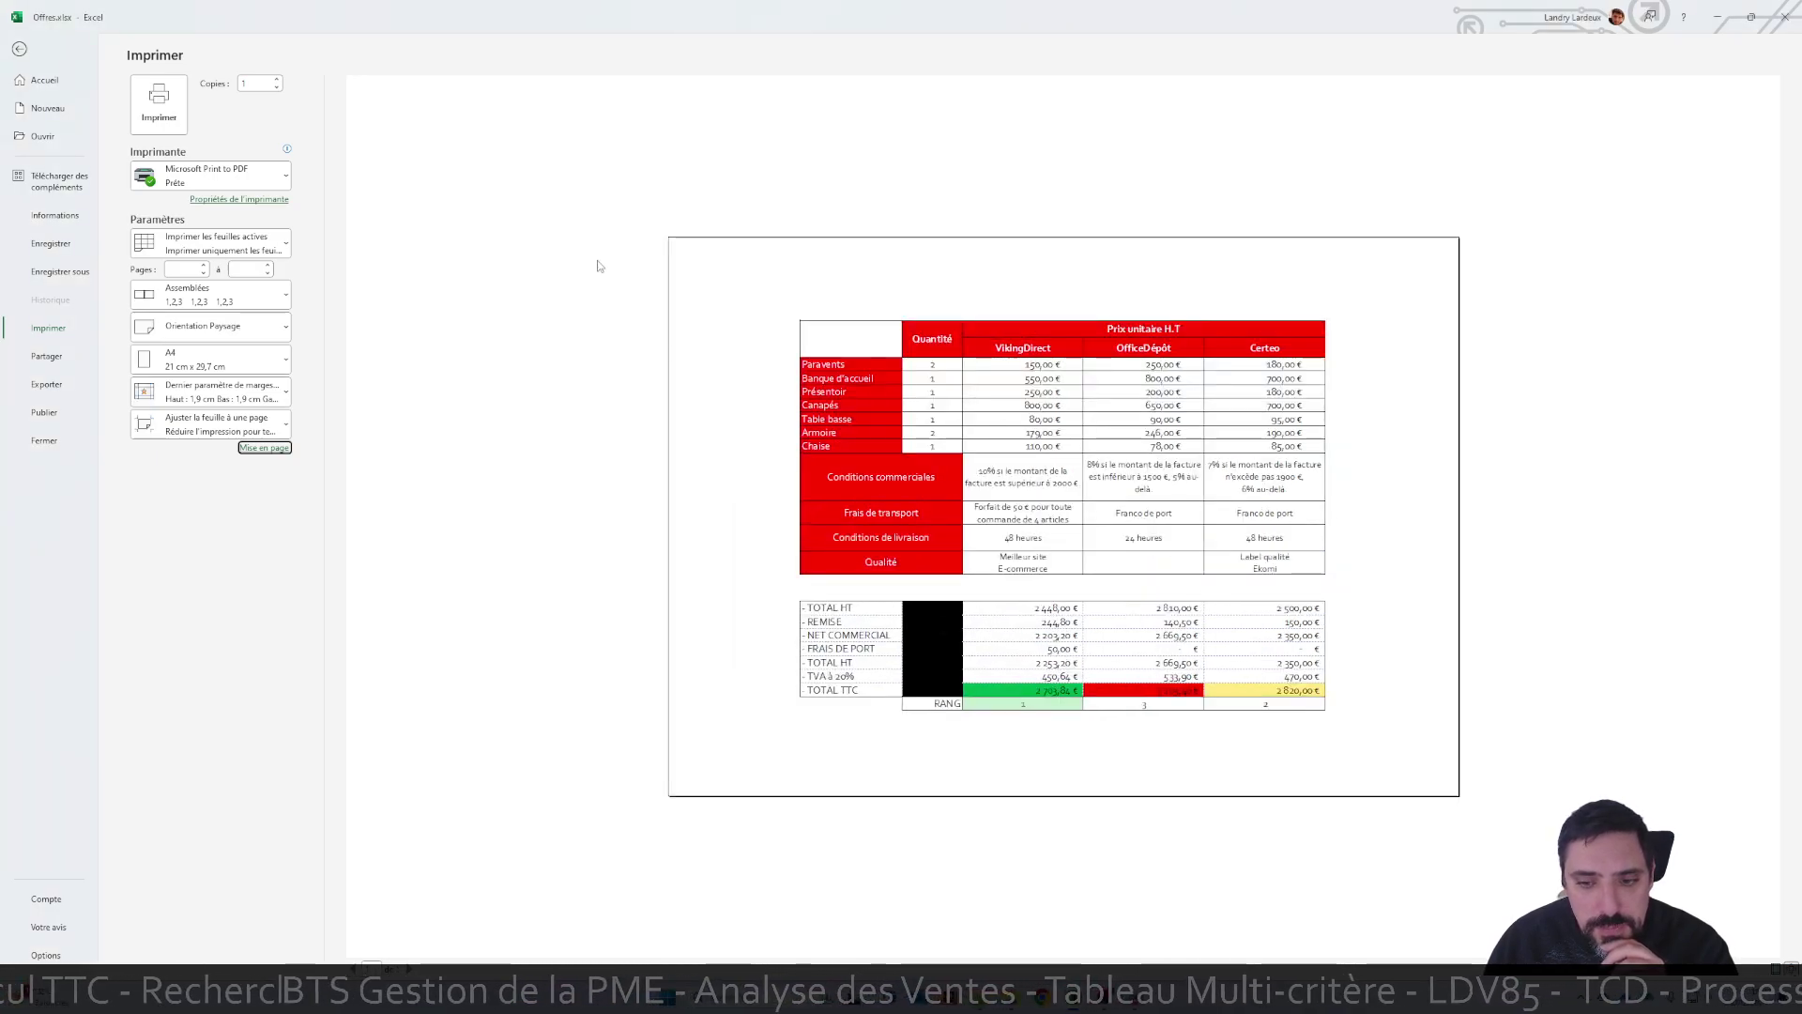
left_click(20, 51)
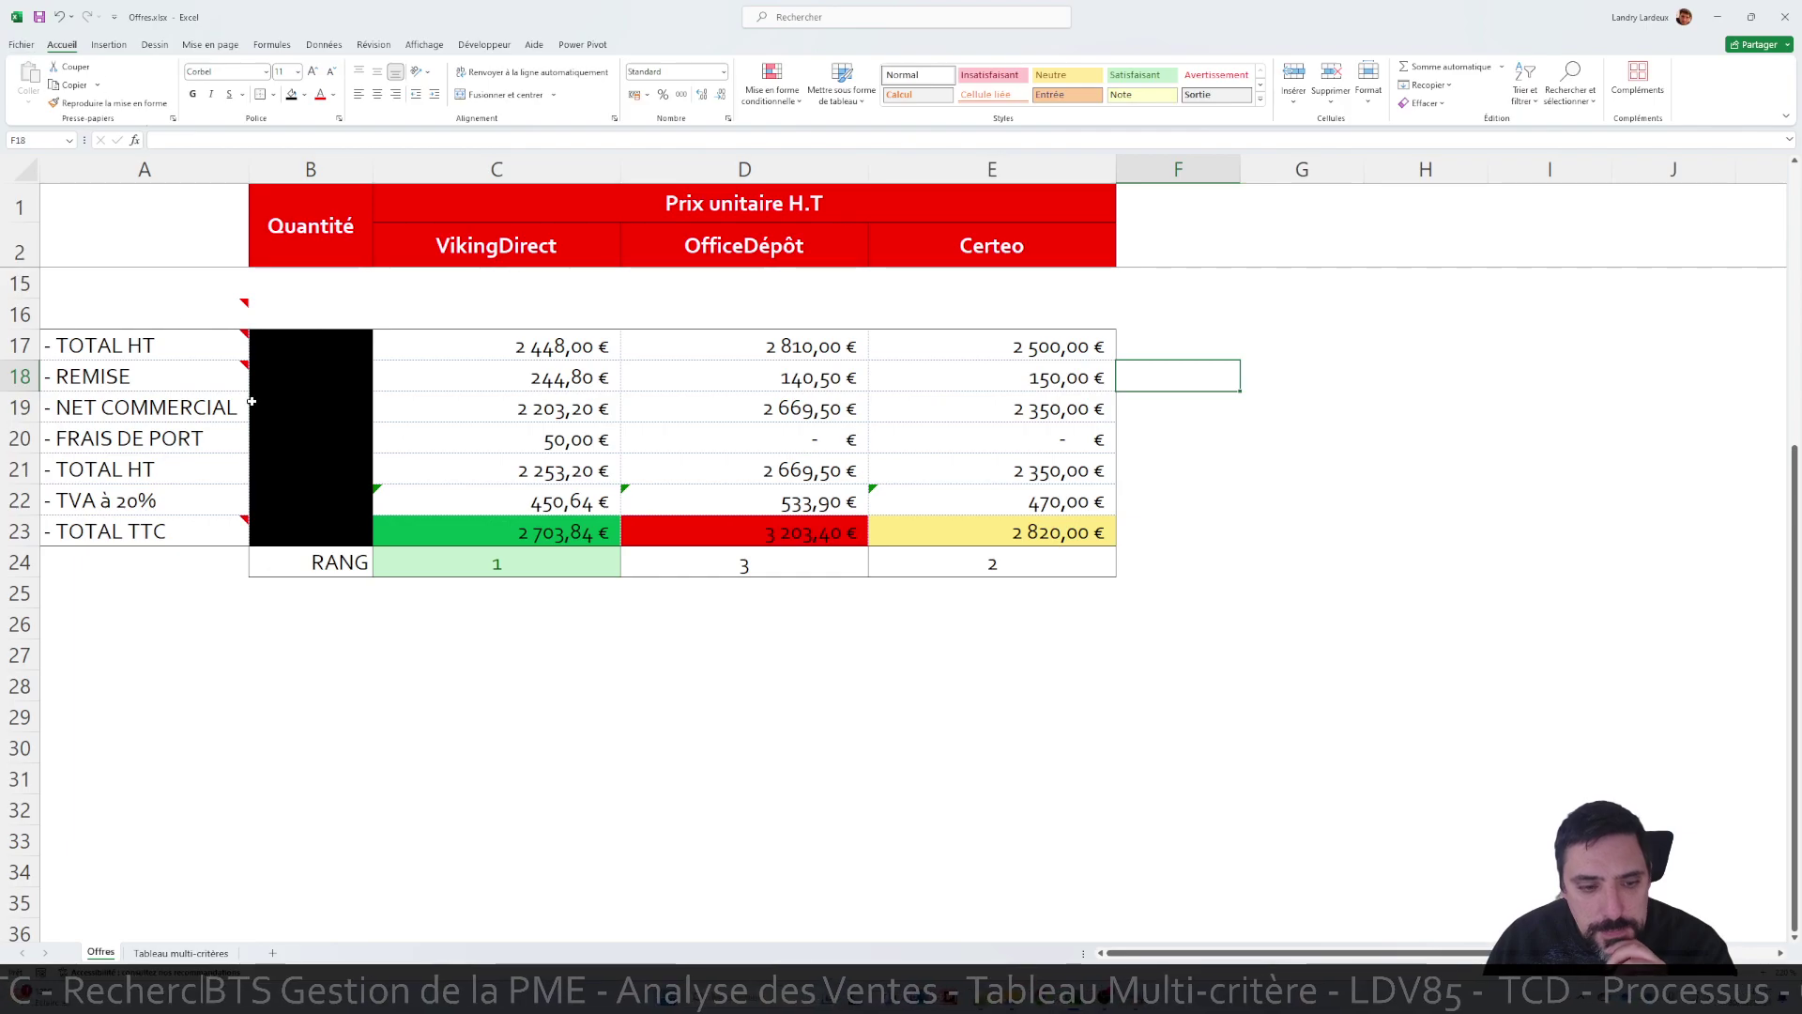
Open the Tableau multi-critères sheet, enlarge its view and hide the gridlines
left_click(200, 953)
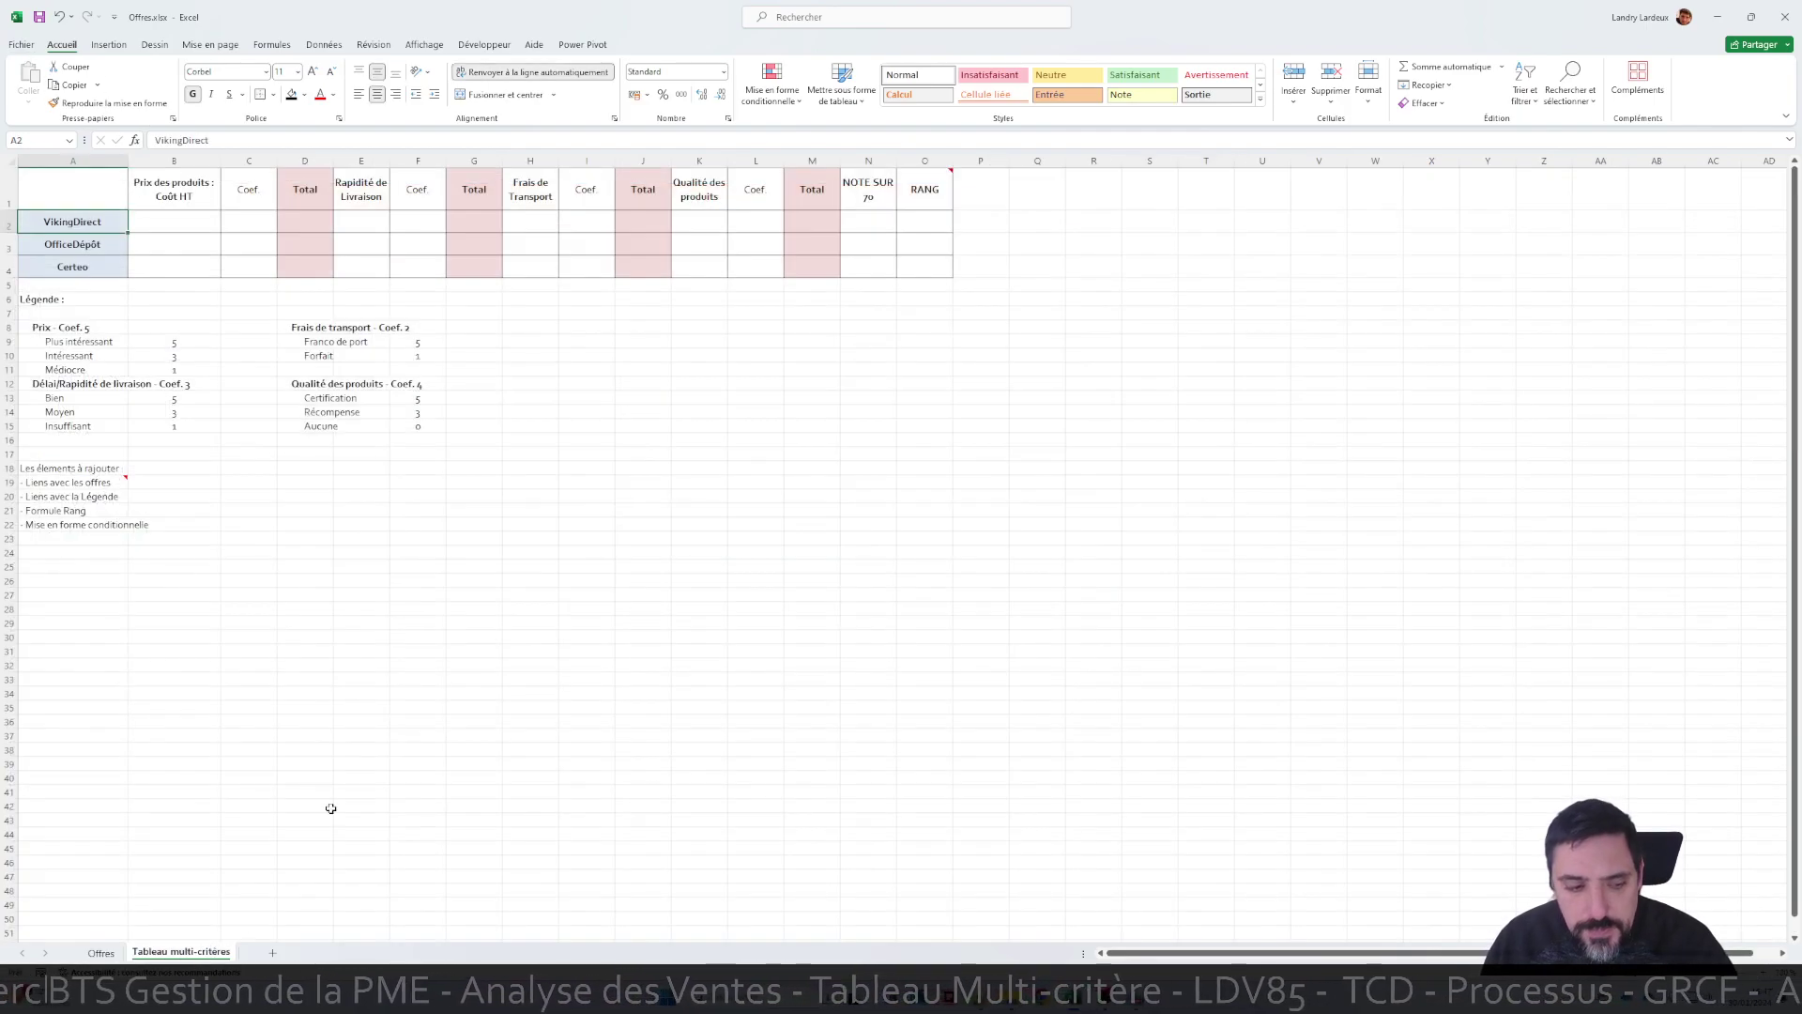
scroll(554, 562, "up", 4)
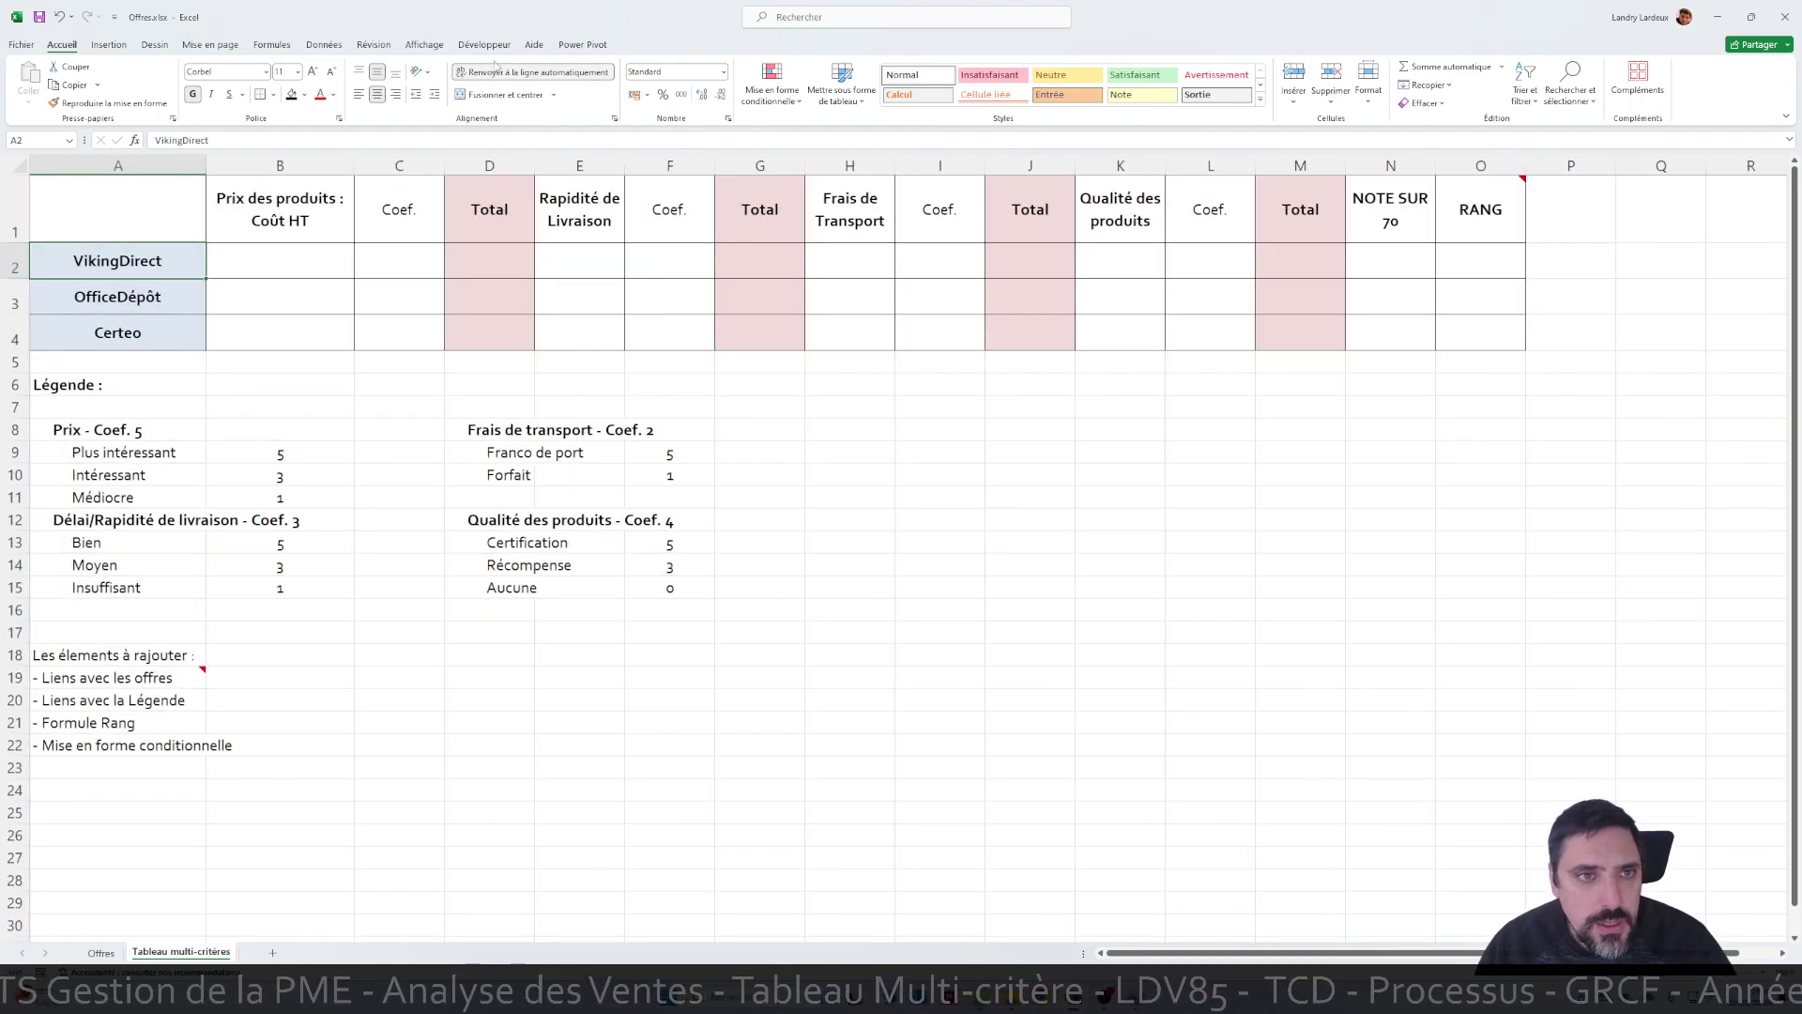
left_click(424, 44)
left_click(221, 86)
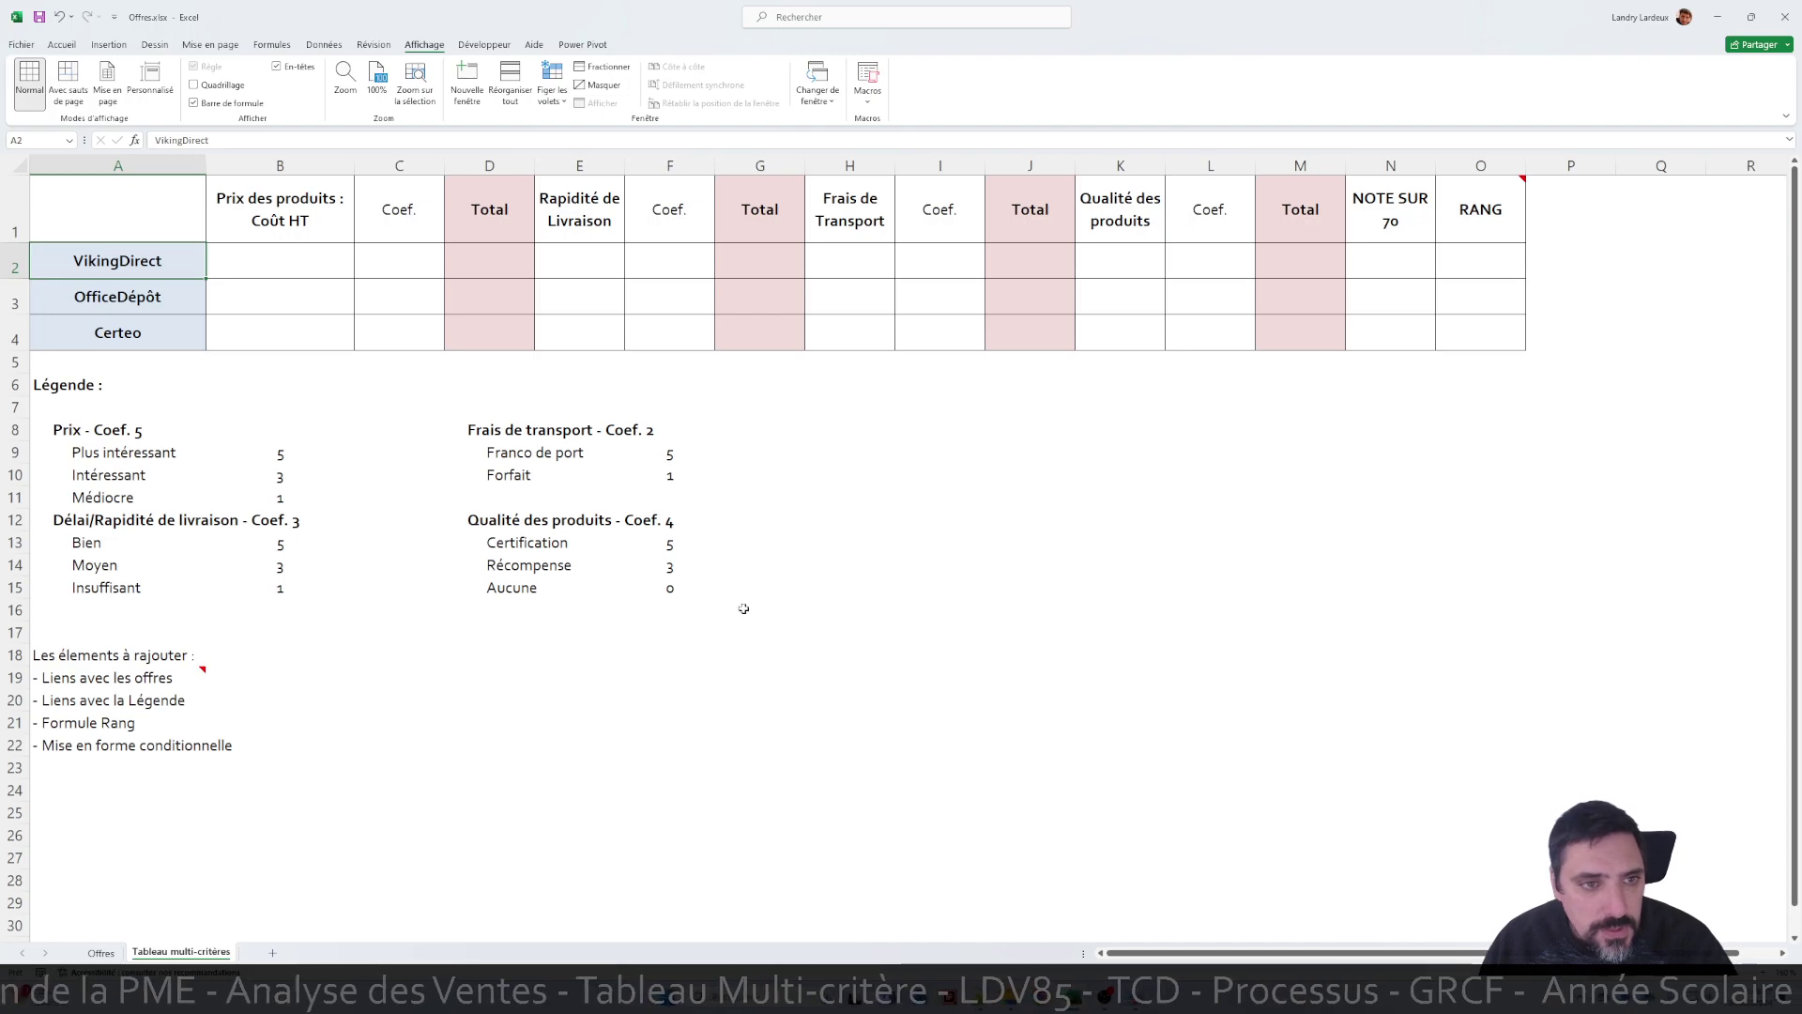
Examine the multi-criteria table's price, coefficient, total and NOTE SUR 70 columns and the legend's coefficients
left_click(711, 593)
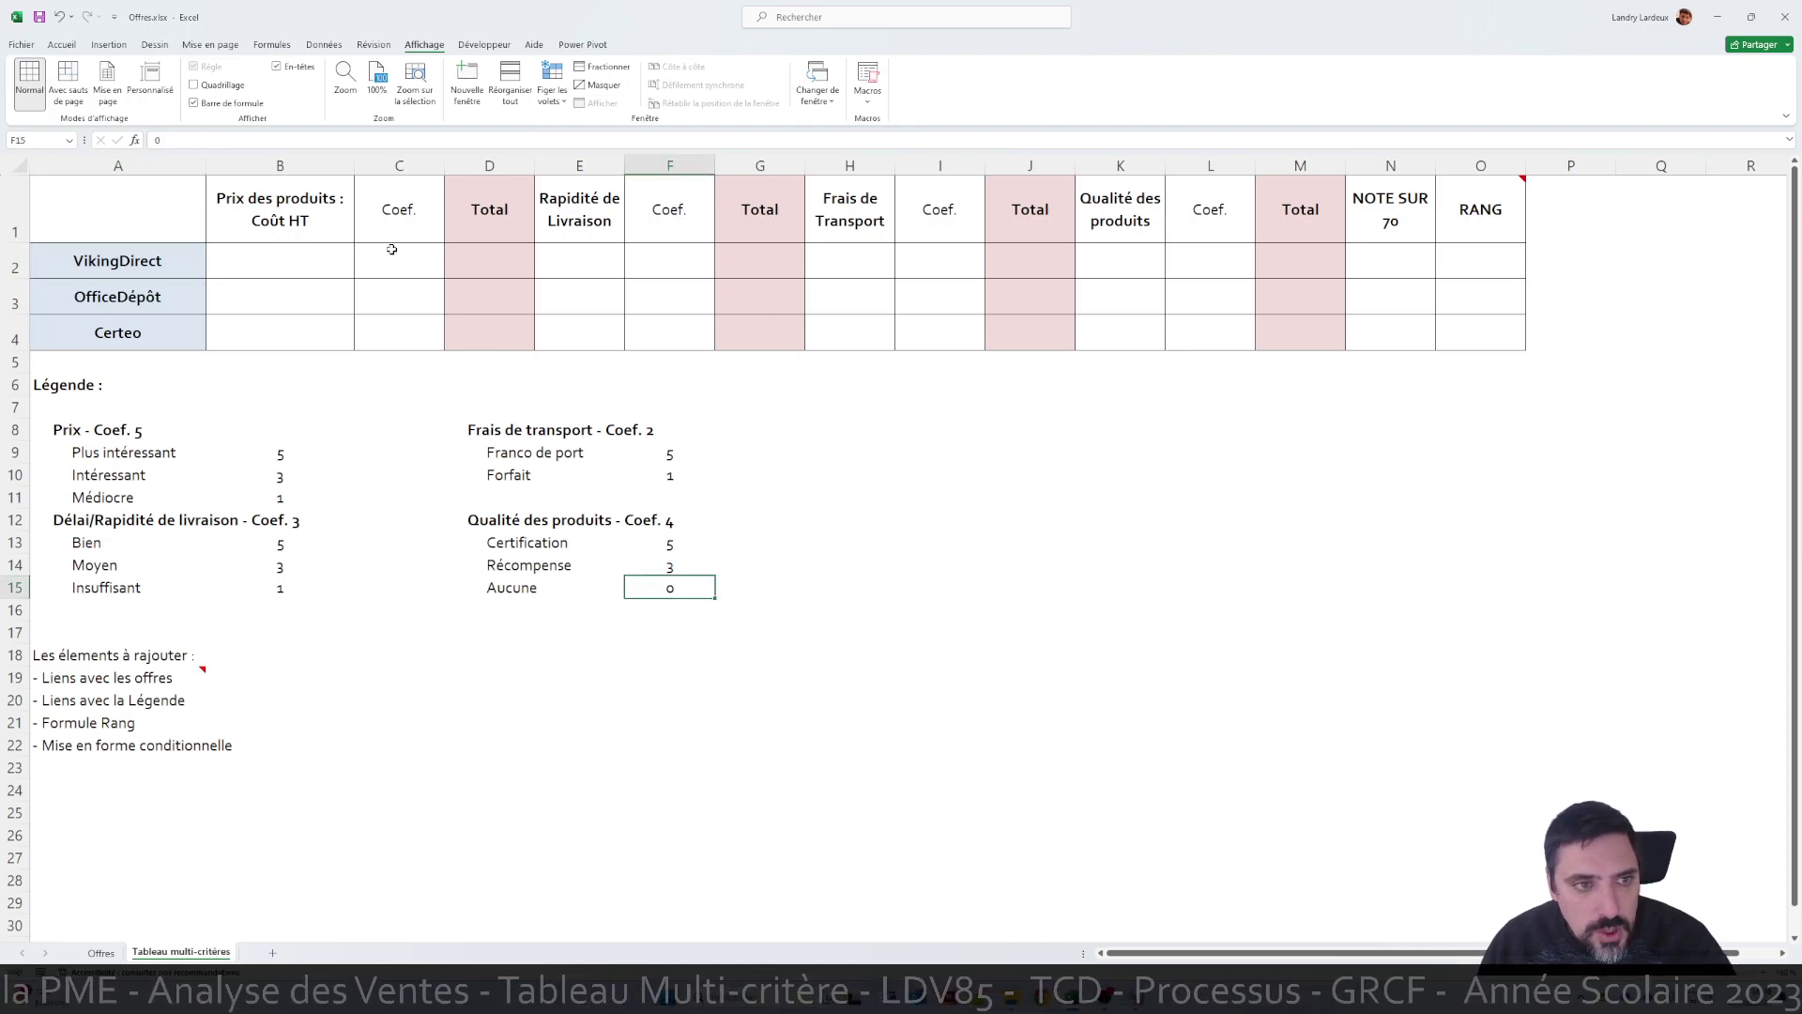
left_click(276, 259)
left_click(275, 293)
left_click(273, 320)
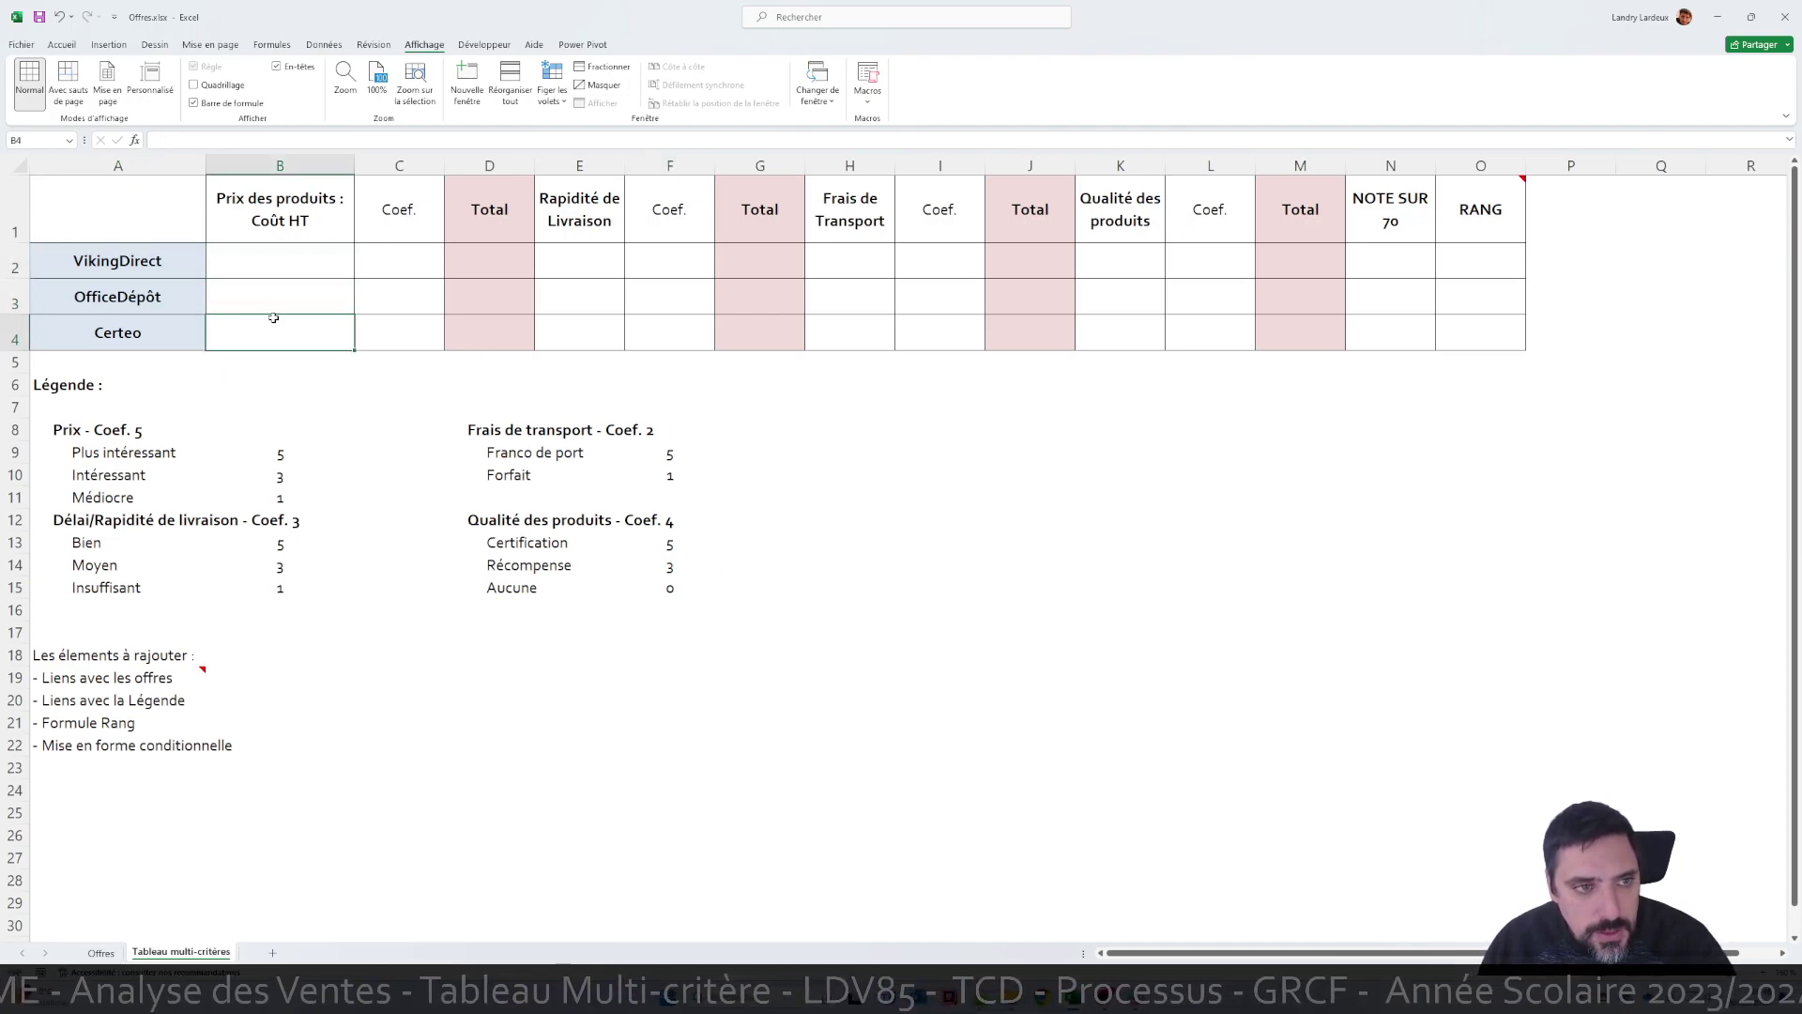
left_click(379, 316)
left_click(462, 248)
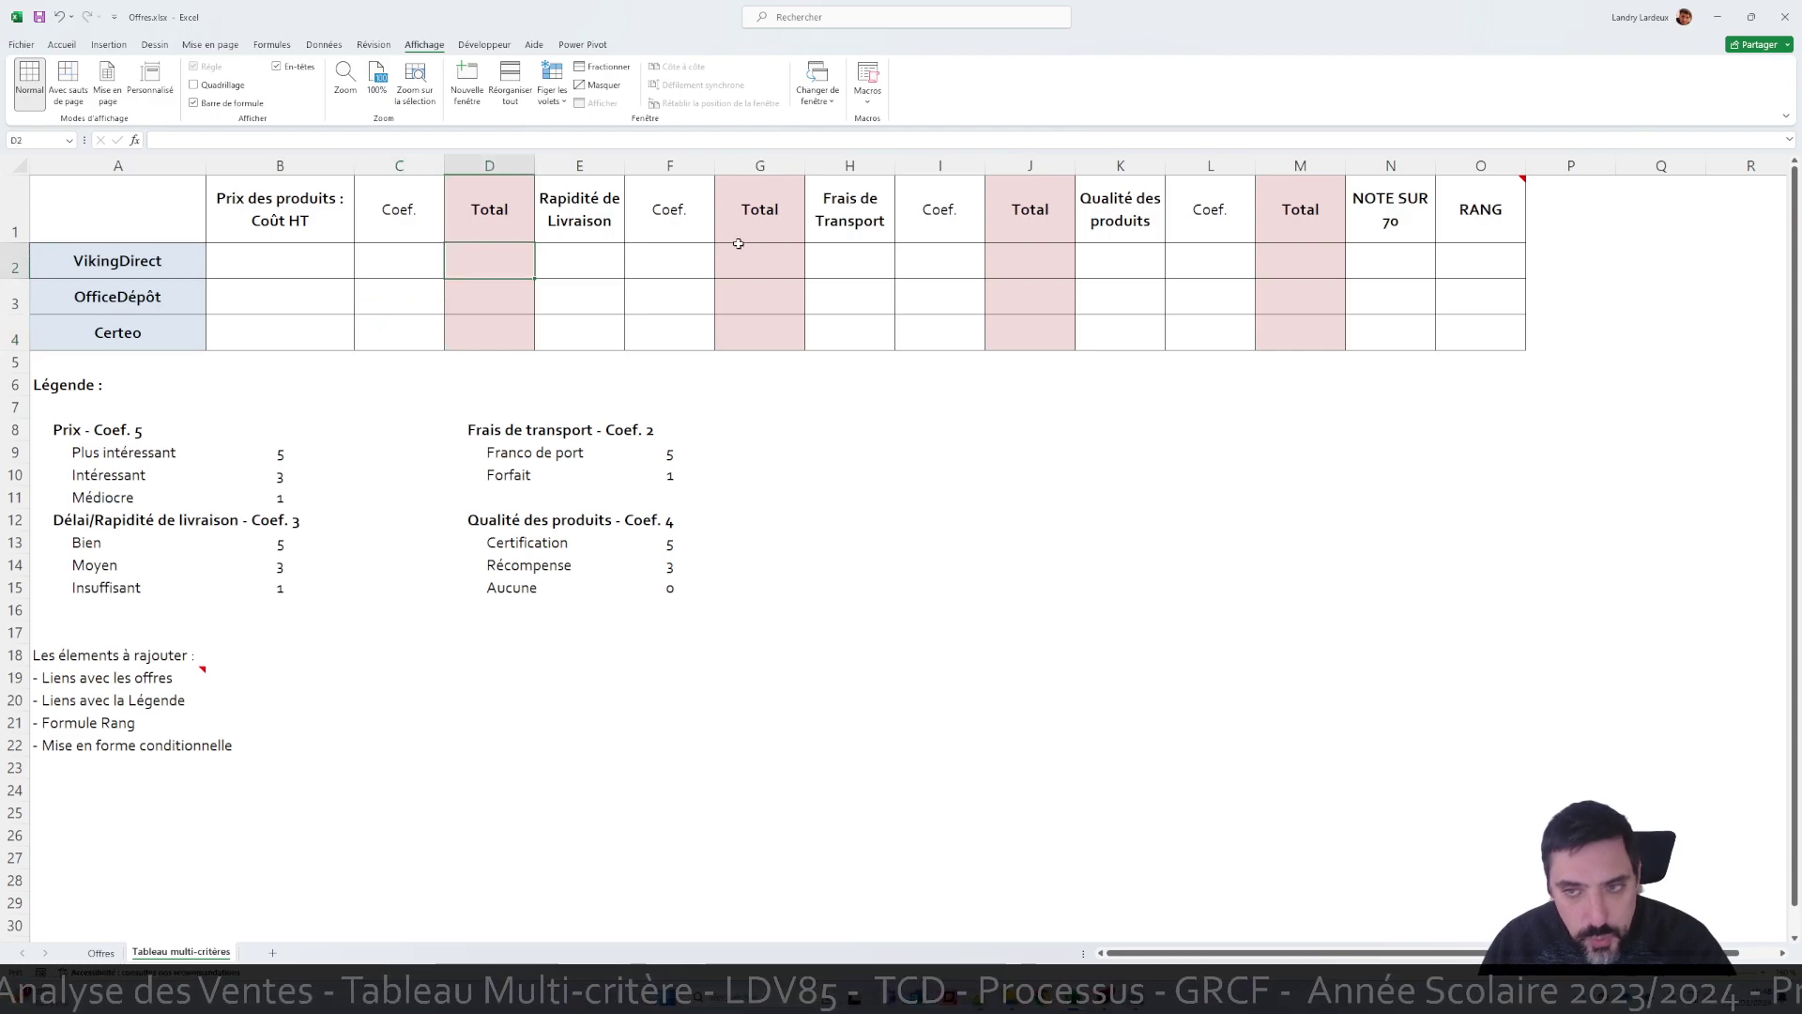
left_click(1437, 247)
left_click(1387, 232)
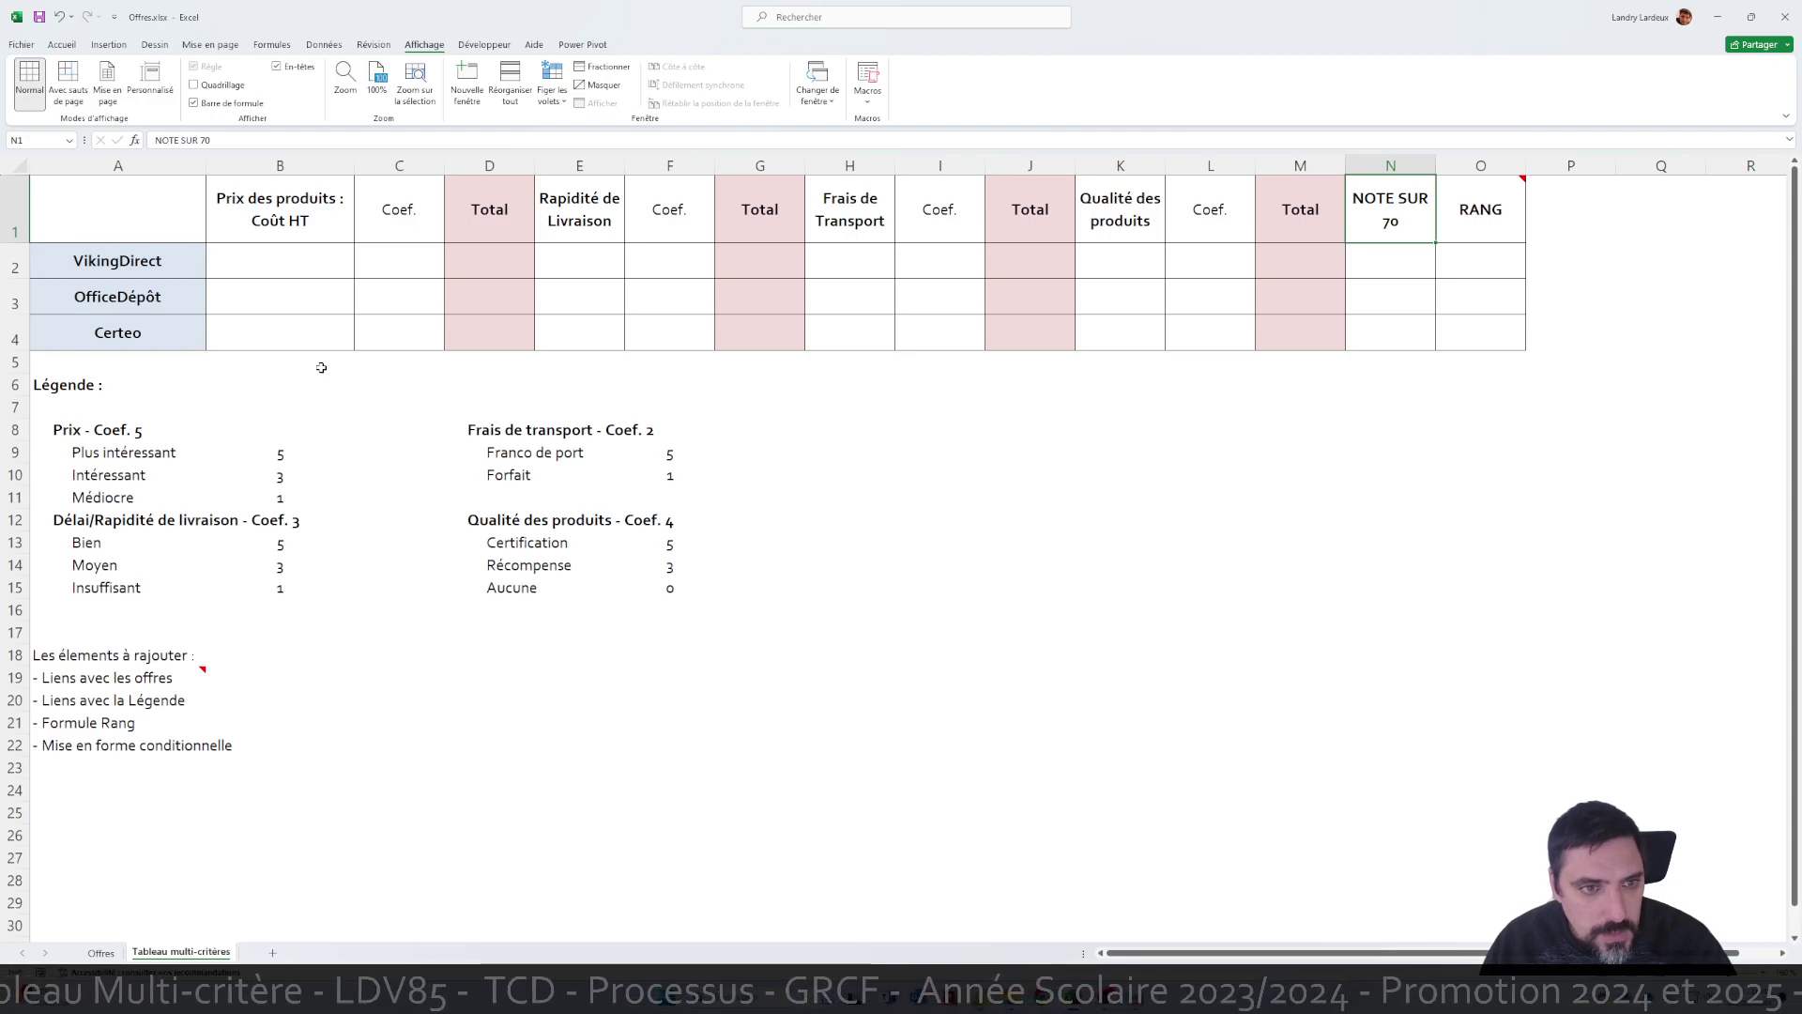
left_click(404, 248)
left_click(109, 431)
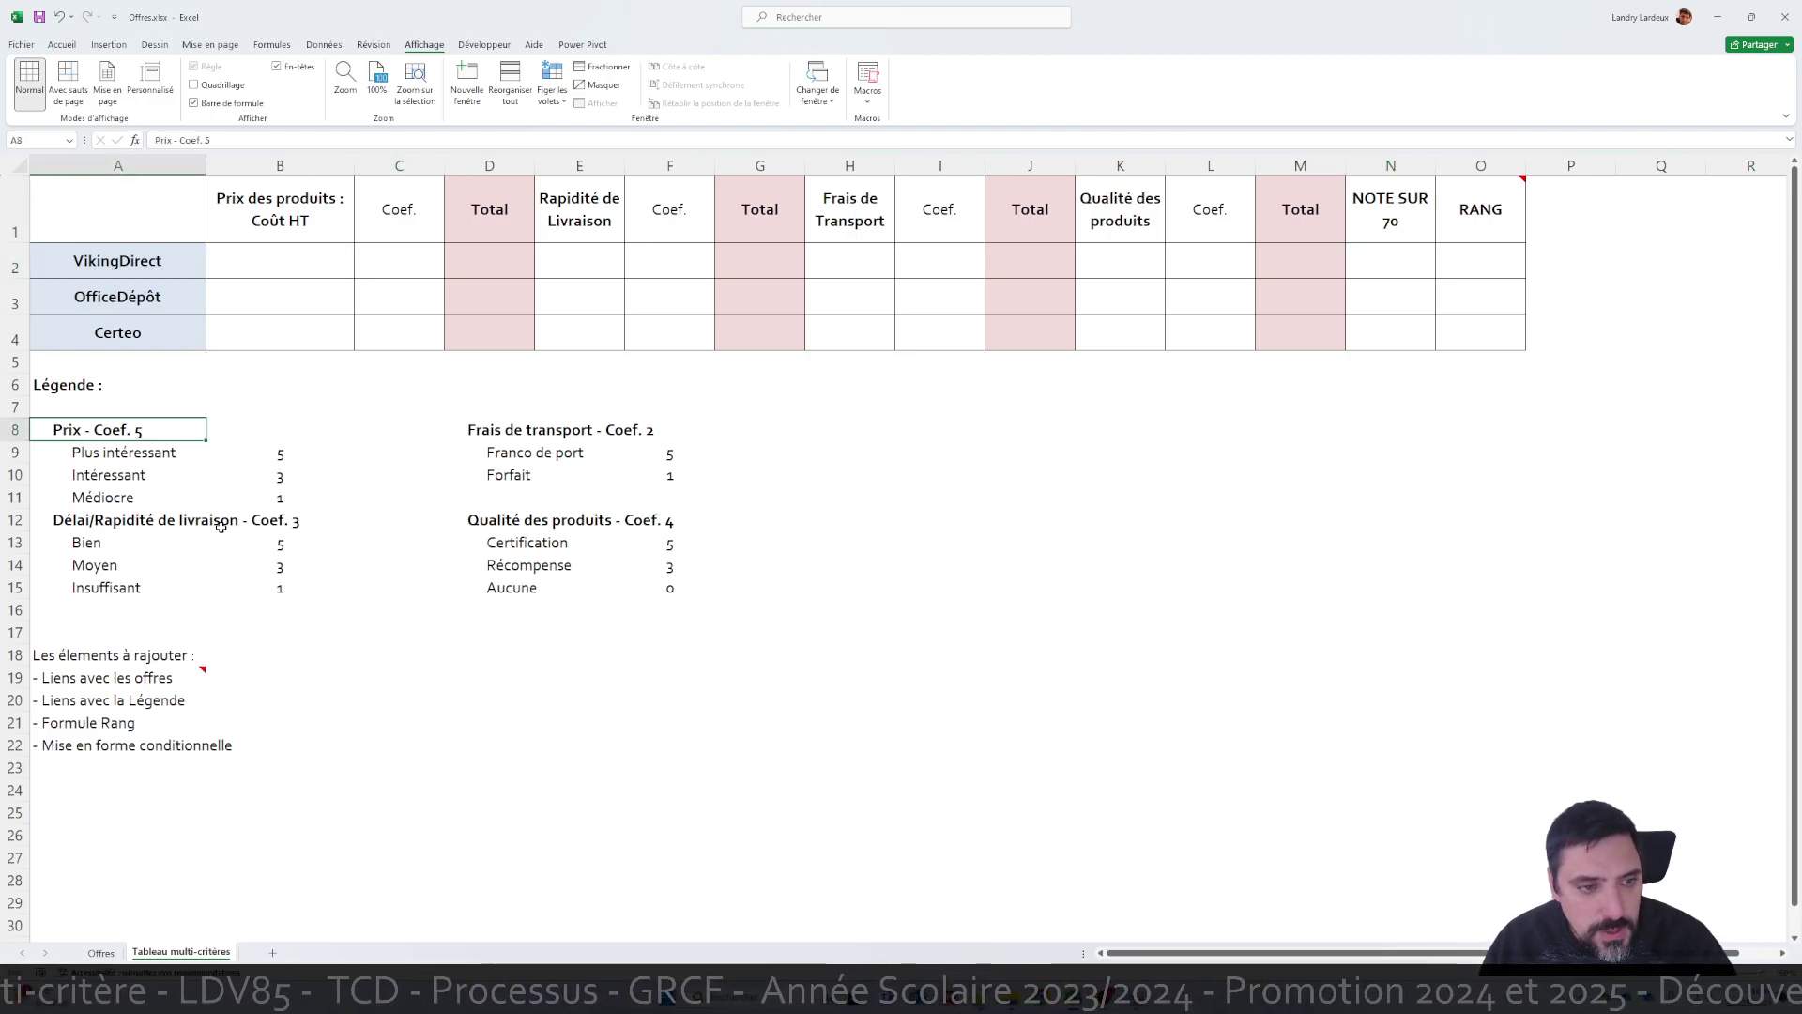
Enter the price coefficient 5 for all three suppliers in C2:C4
left_click(394, 264)
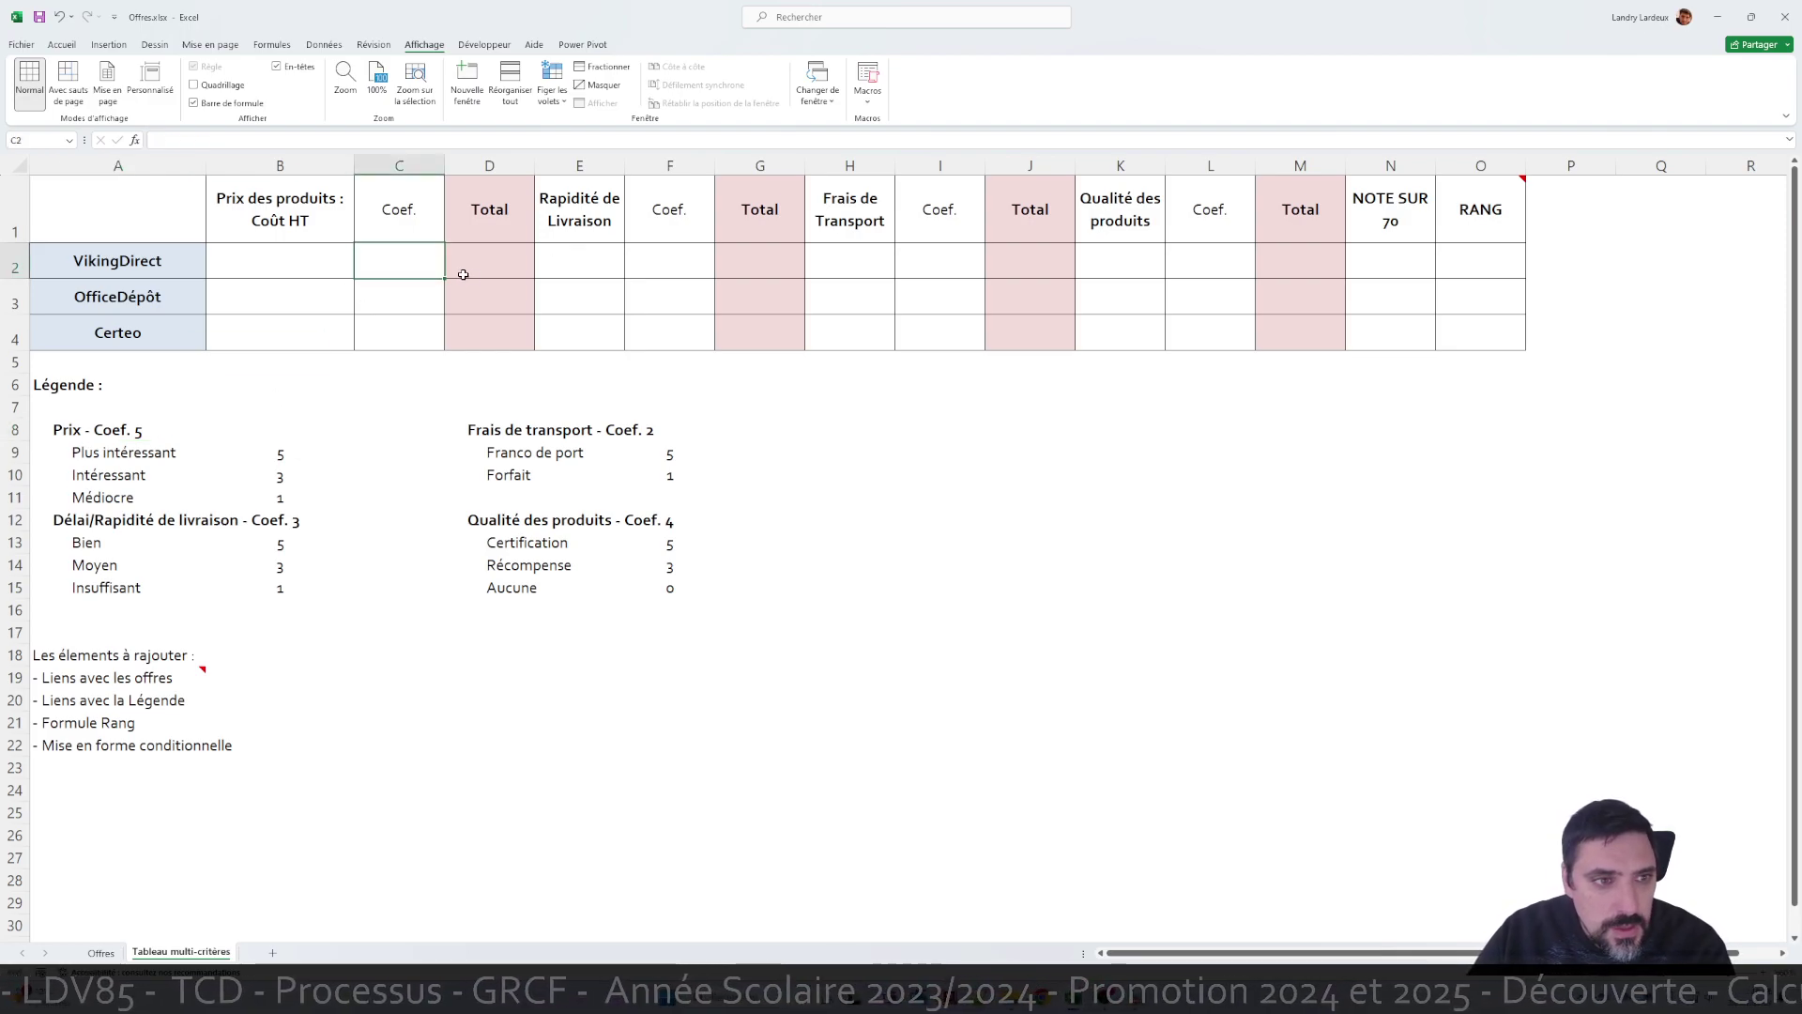
type("2")
type("5")
key("Return")
type("5")
key("Return")
type("5")
key("Tab")
Enter the delivery speed coefficient 3 for all three suppliers in F2:F4
key("Tab")
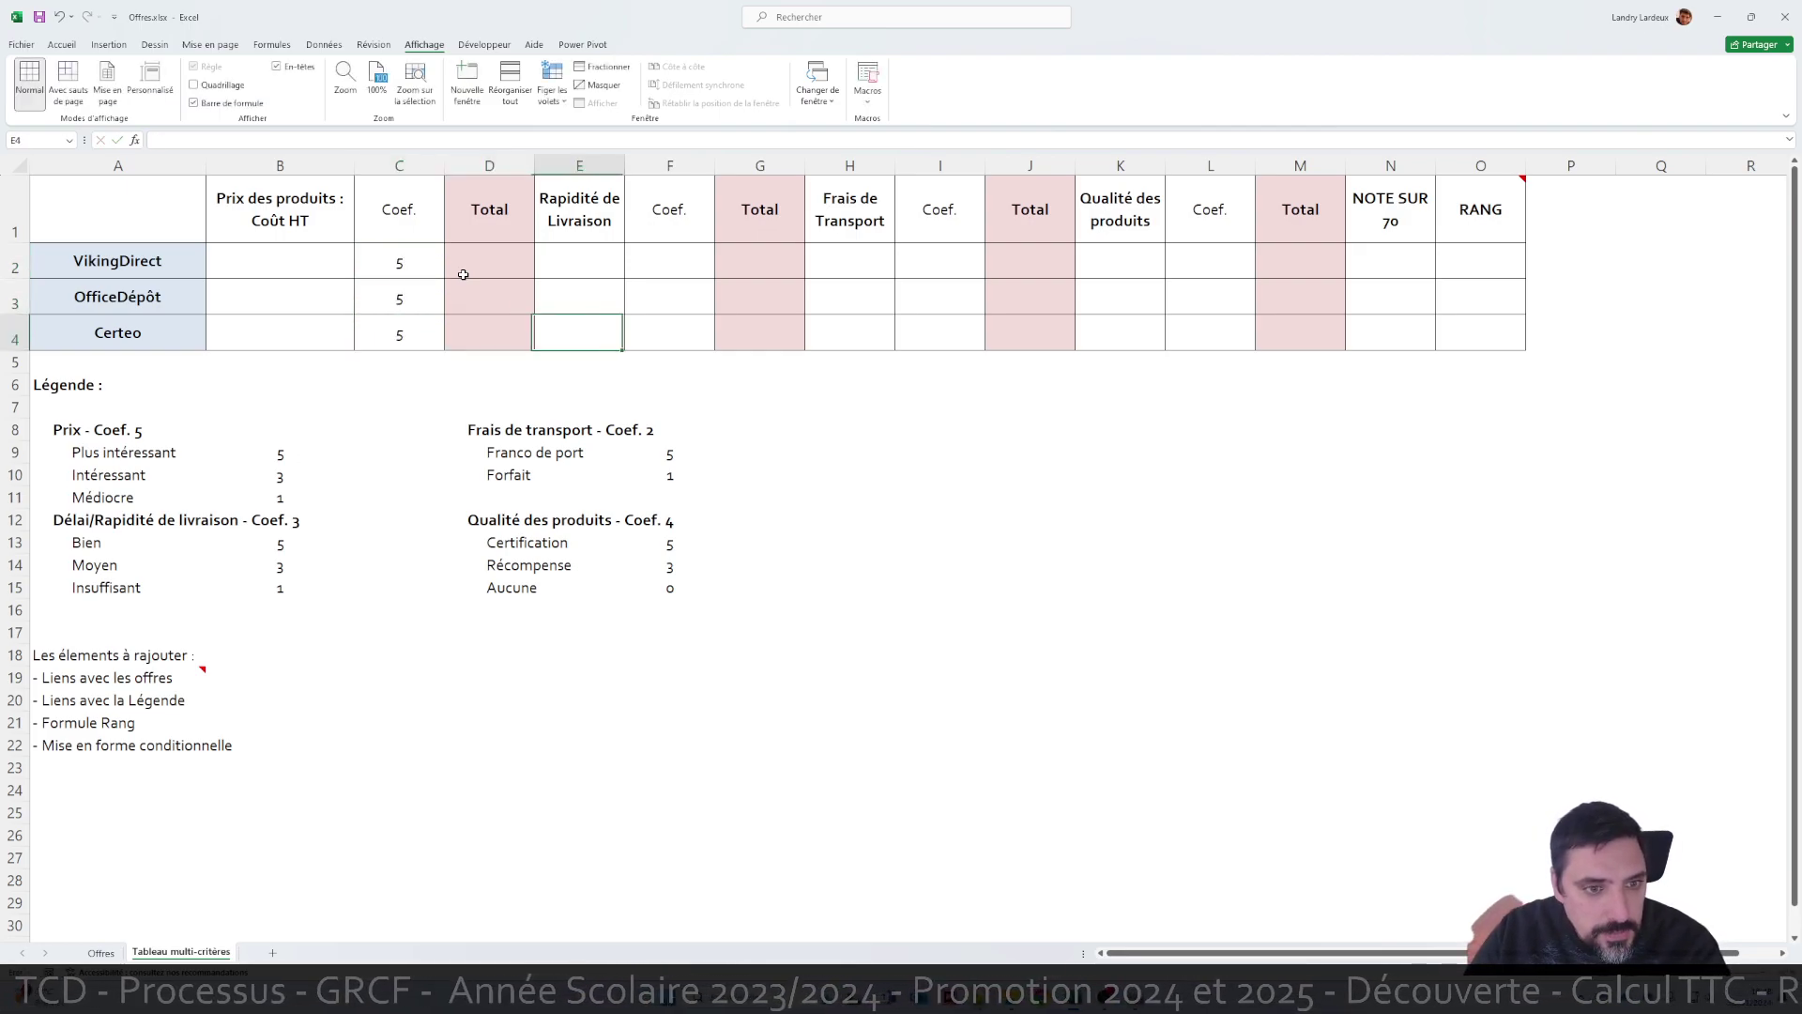
key("Tab")
key("Up")
key("Up")
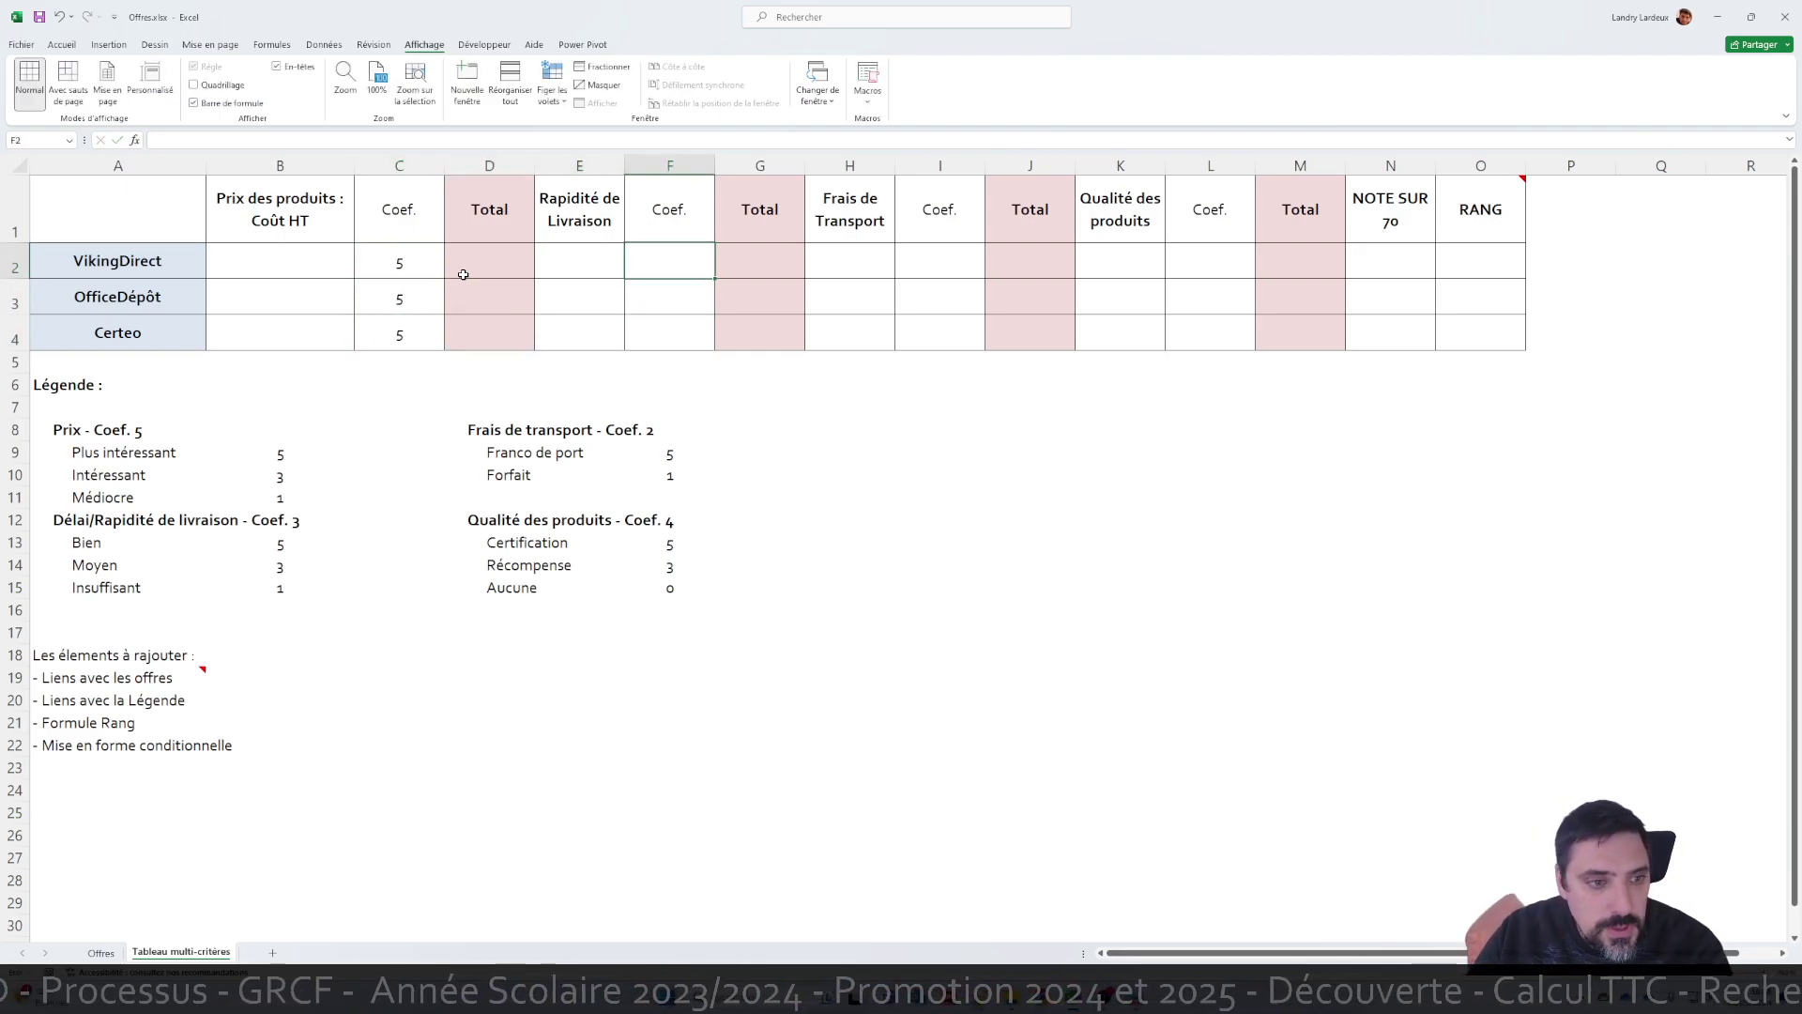
type("3")
key("Return")
type("3")
key("Return")
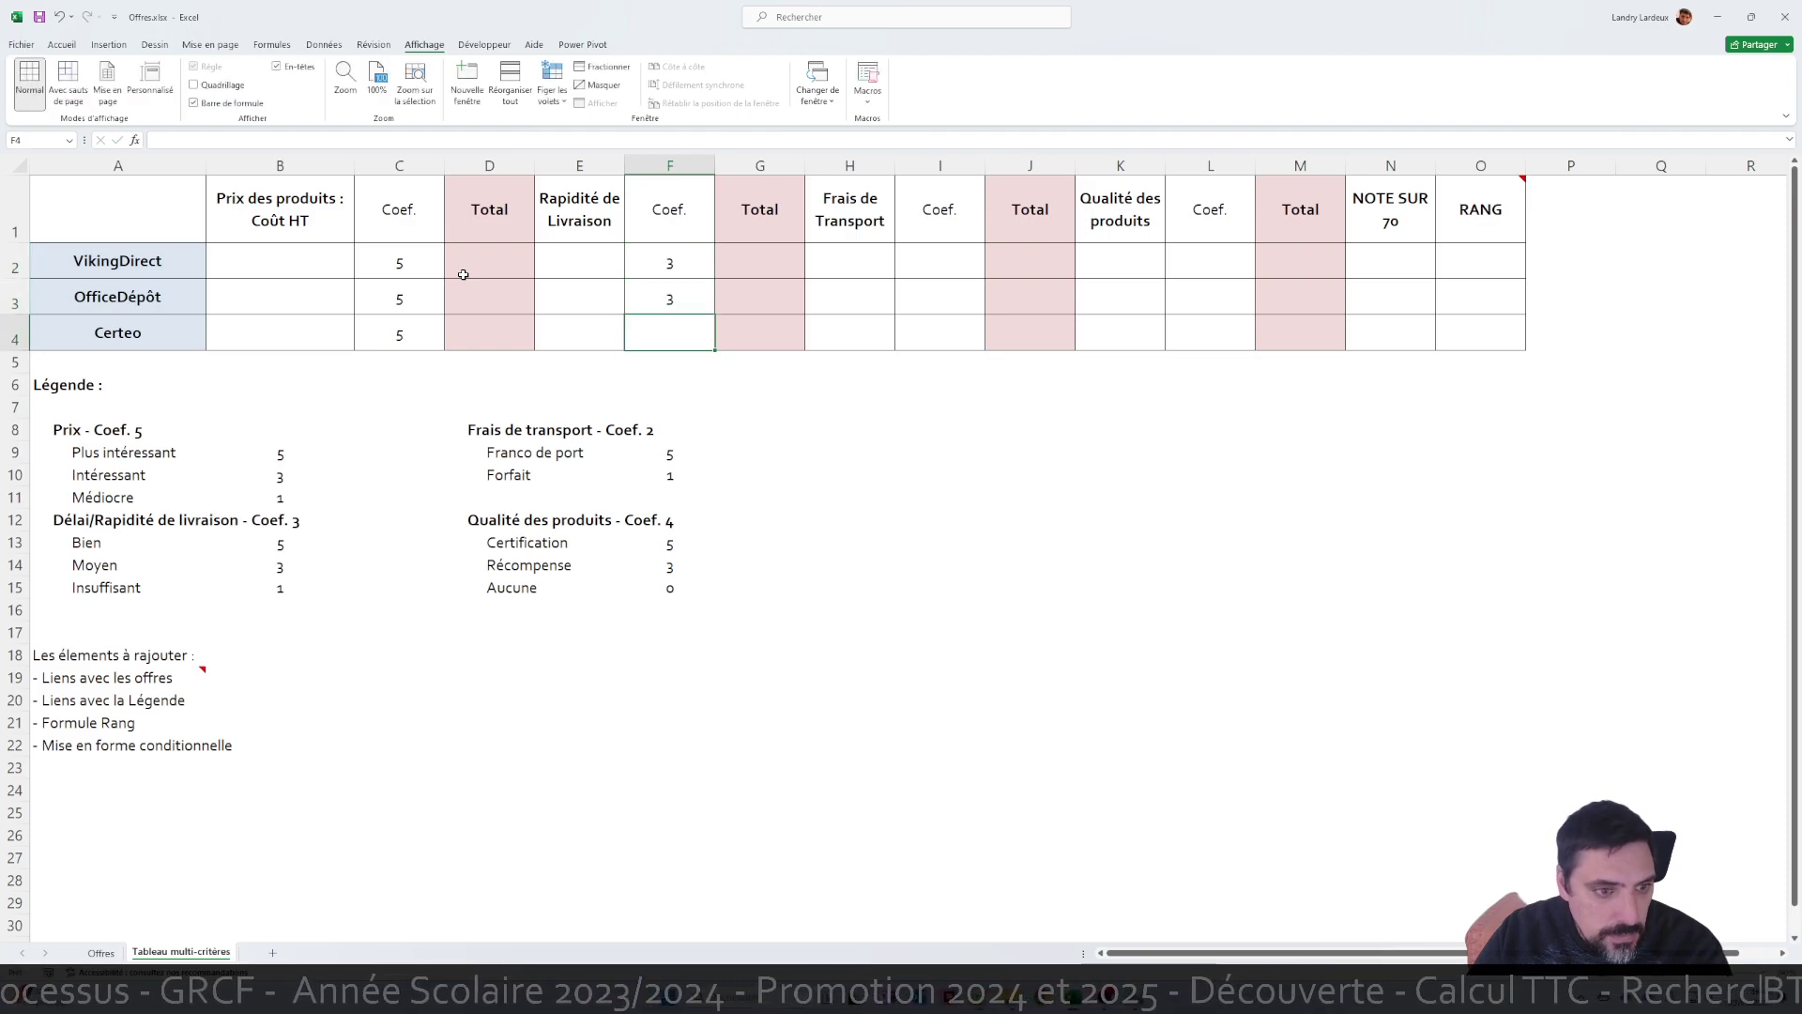
type("3")
key("Tab")
Enter 2 for all three suppliers in the Frais de Transport column, H2:H4
key("Tab")
key("Up")
key("Up")
type("2")
key("Return")
type("2")
key("Return")
type("2")
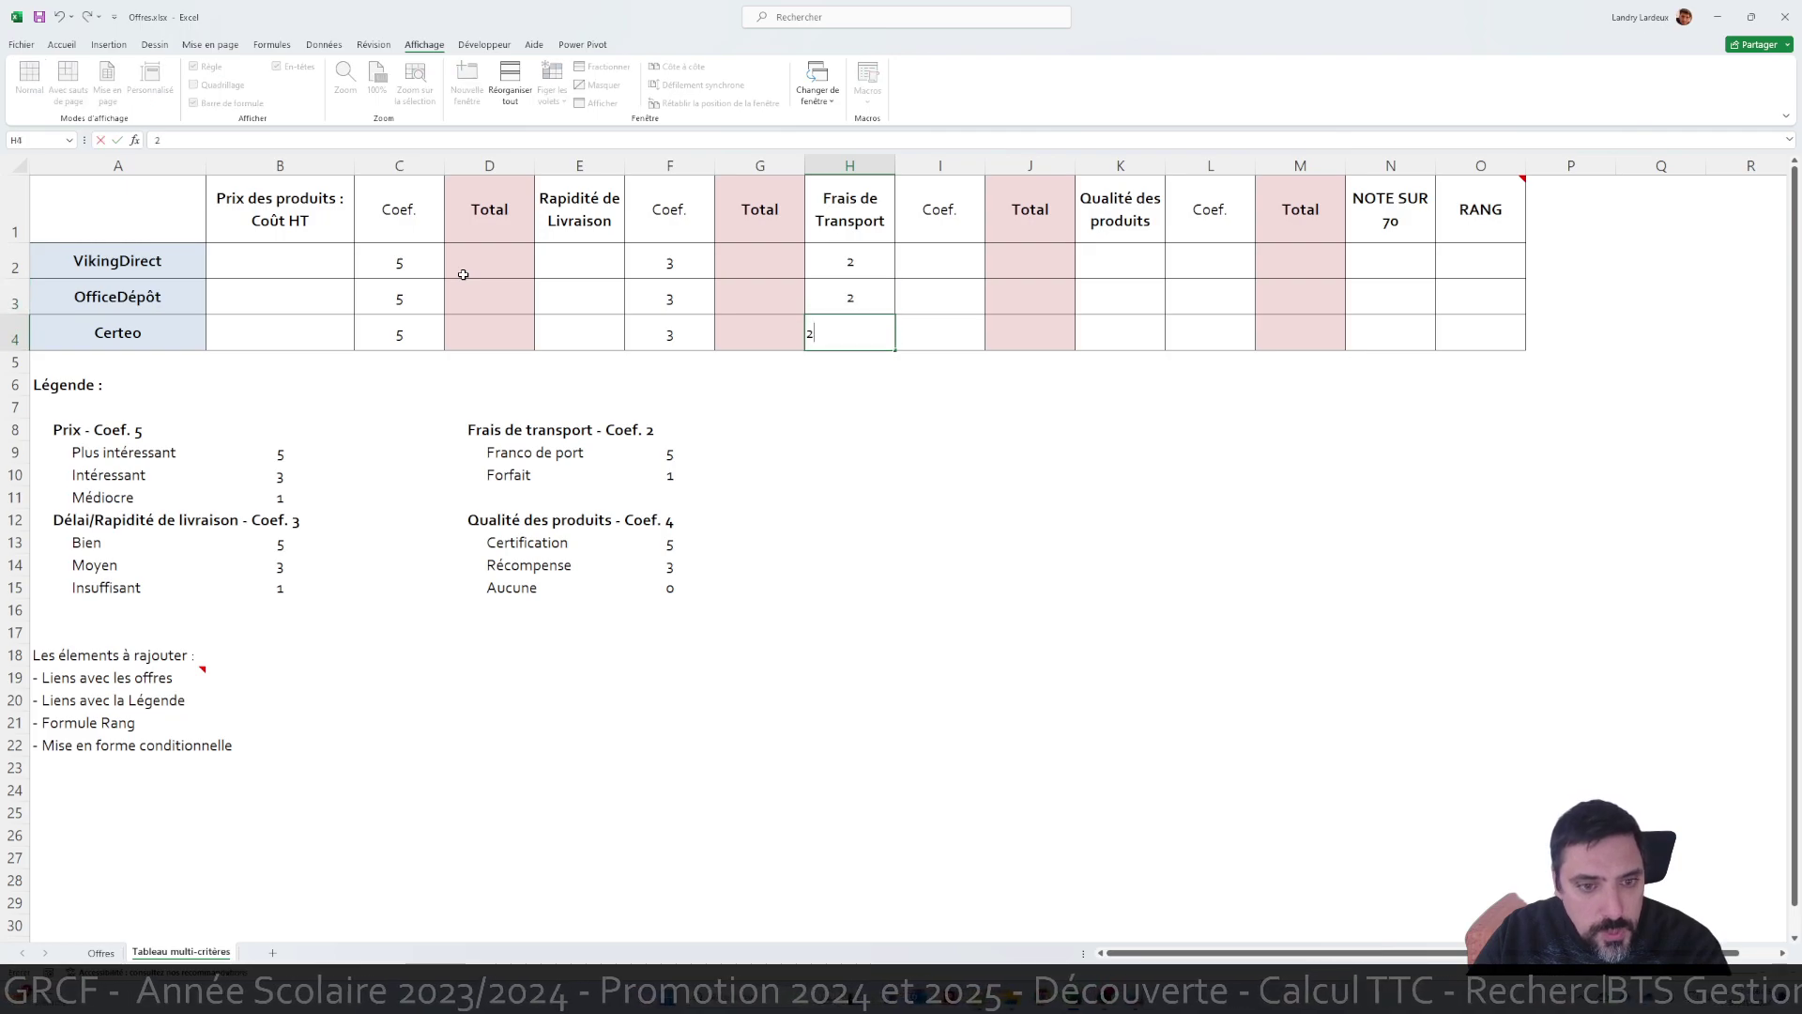
key("Return")
Enter the product quality coefficient 4 for all three suppliers in L2:L4
key("Tab")
key("Tab")
key("Tab")
key("Up")
key("Up")
key("Up")
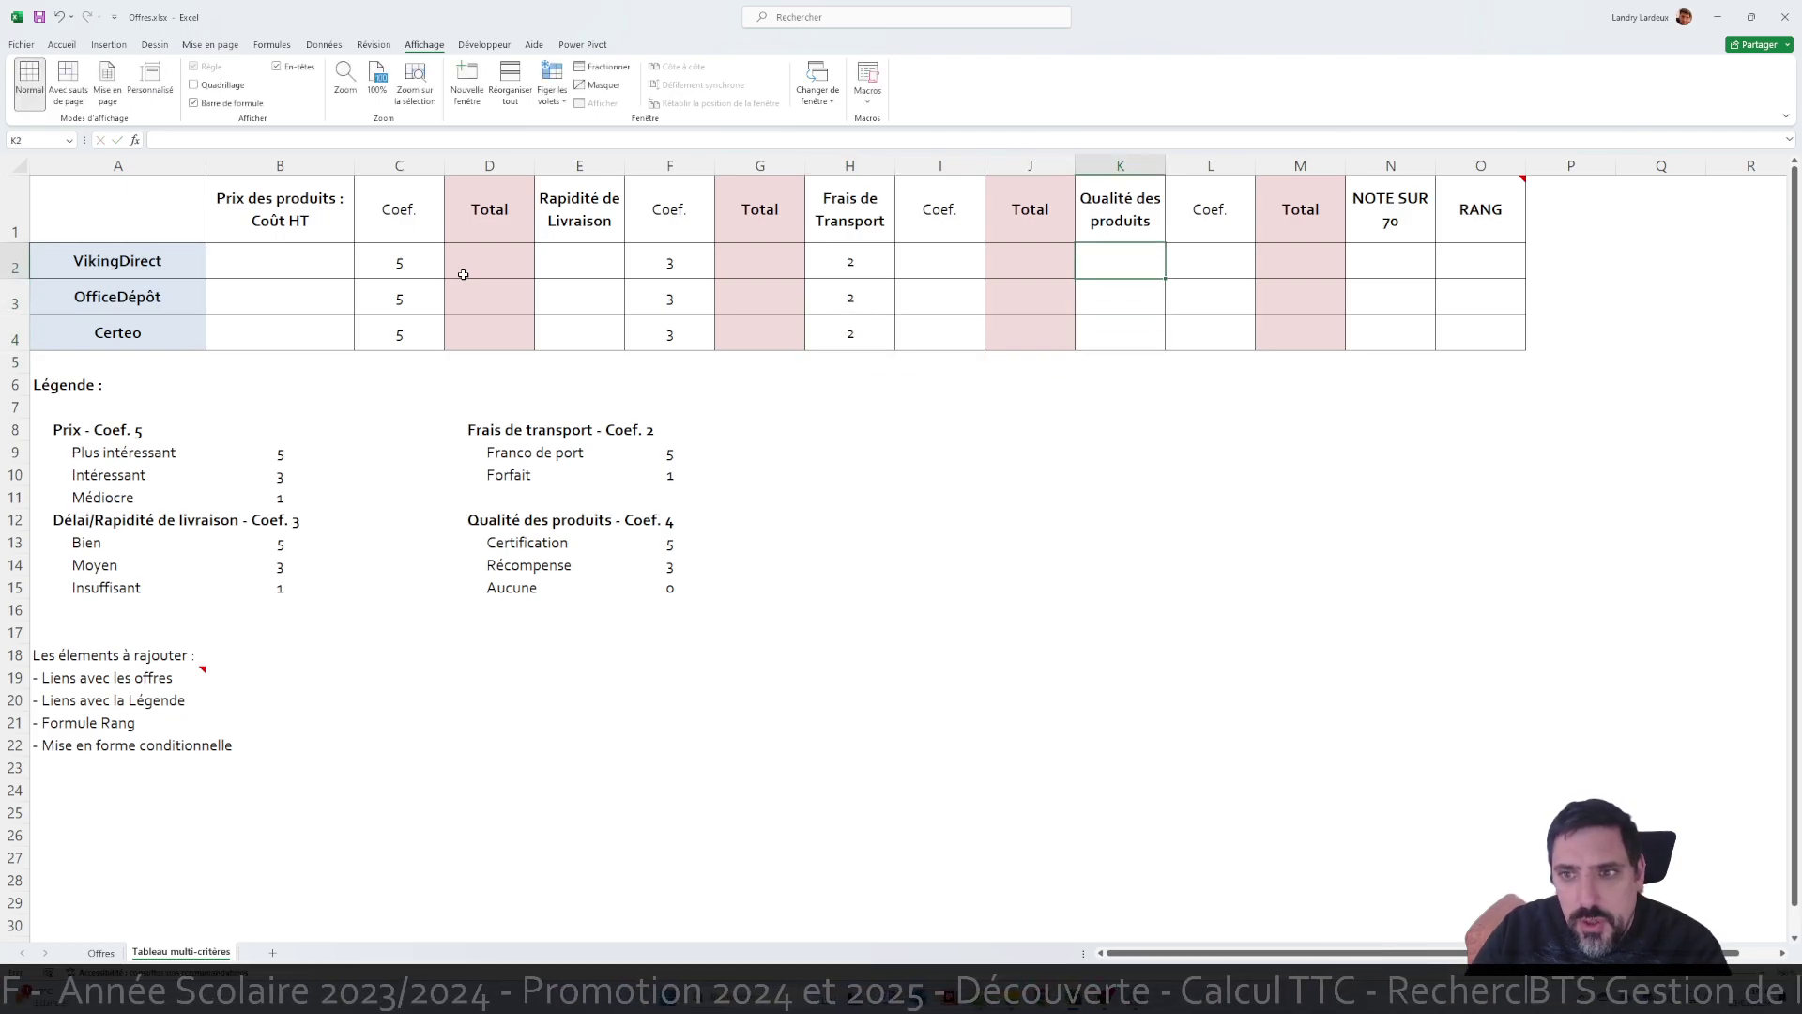
key("Left")
key("Left")
key("Right")
key("Right")
key("Right")
type("4")
key("Return")
type("4")
key("Return")
type("4")
key("Left")
Clear the values from the Frais de Transport cells H2:H4
key("Left")
key("Left")
key("Left")
key("Up")
key("Up")
key("Delete")
Enter the transport cost coefficient 2 for all three suppliers in I2:I4
key("Down")
key("Down")
key("Right")
key("Up")
key("Up")
type("2")
key("Return")
type("2")
key("Return")
type("2")
key("Return")
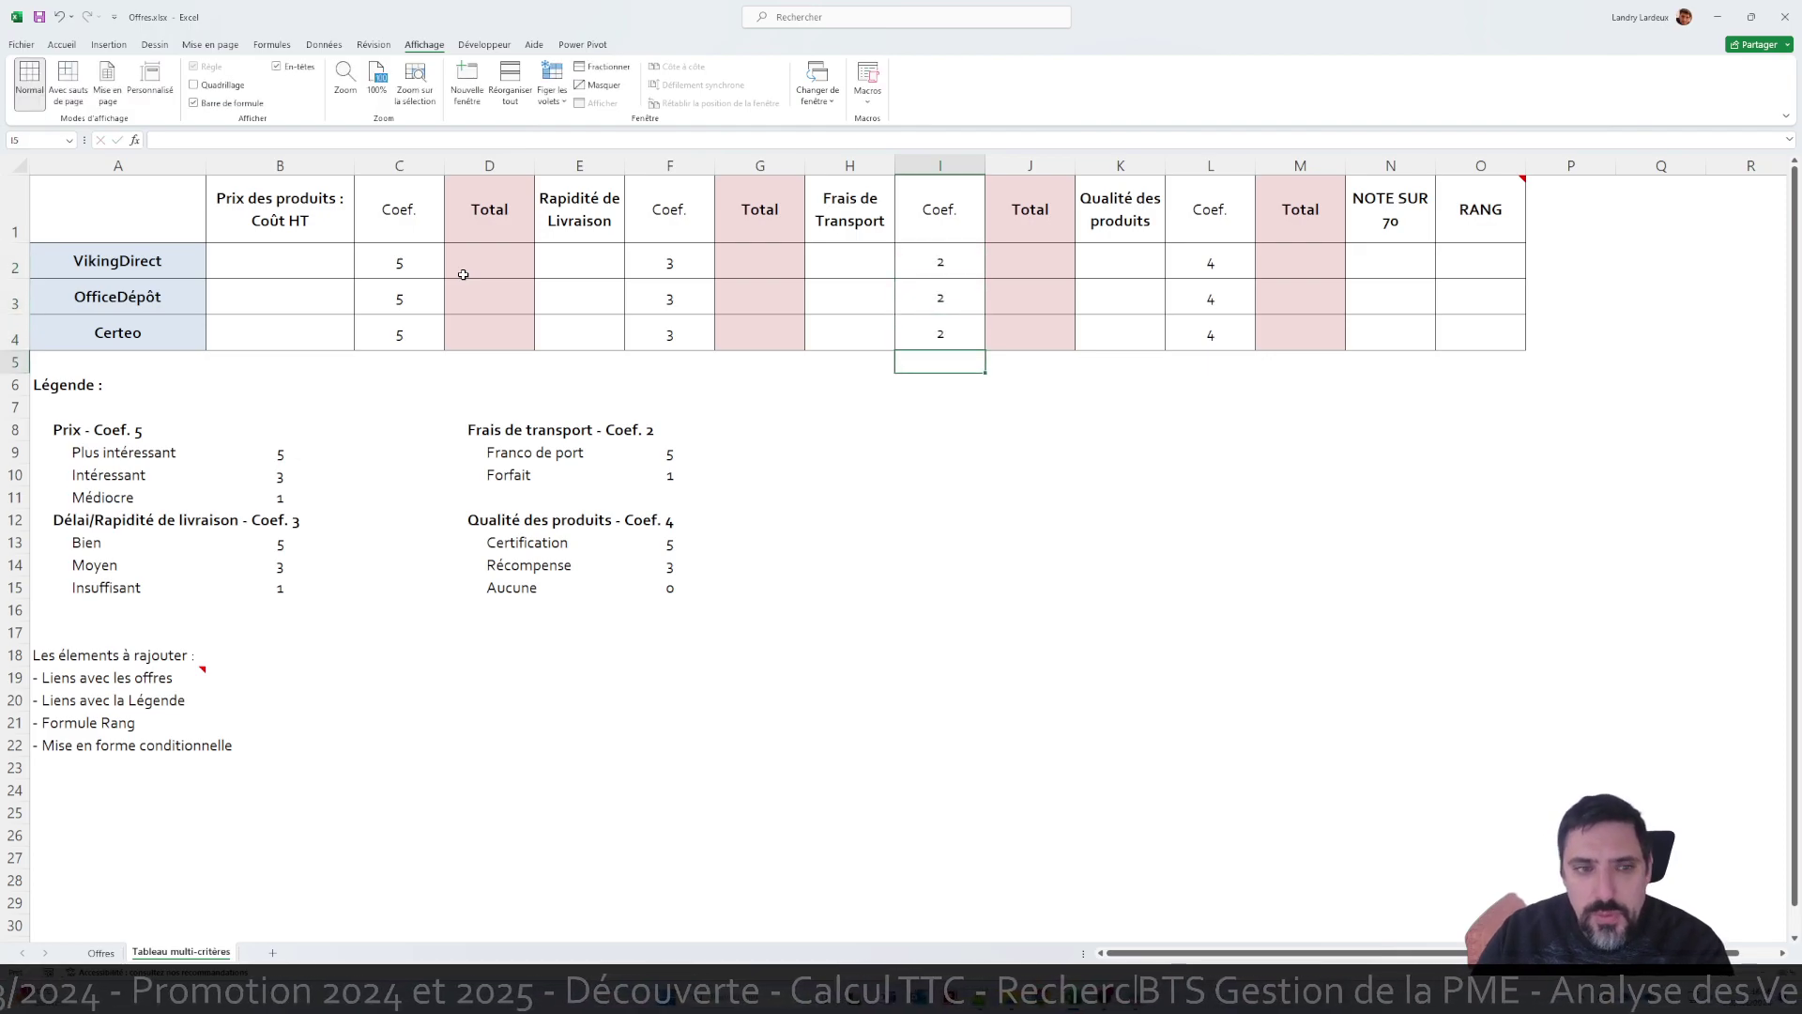
left_click(561, 587)
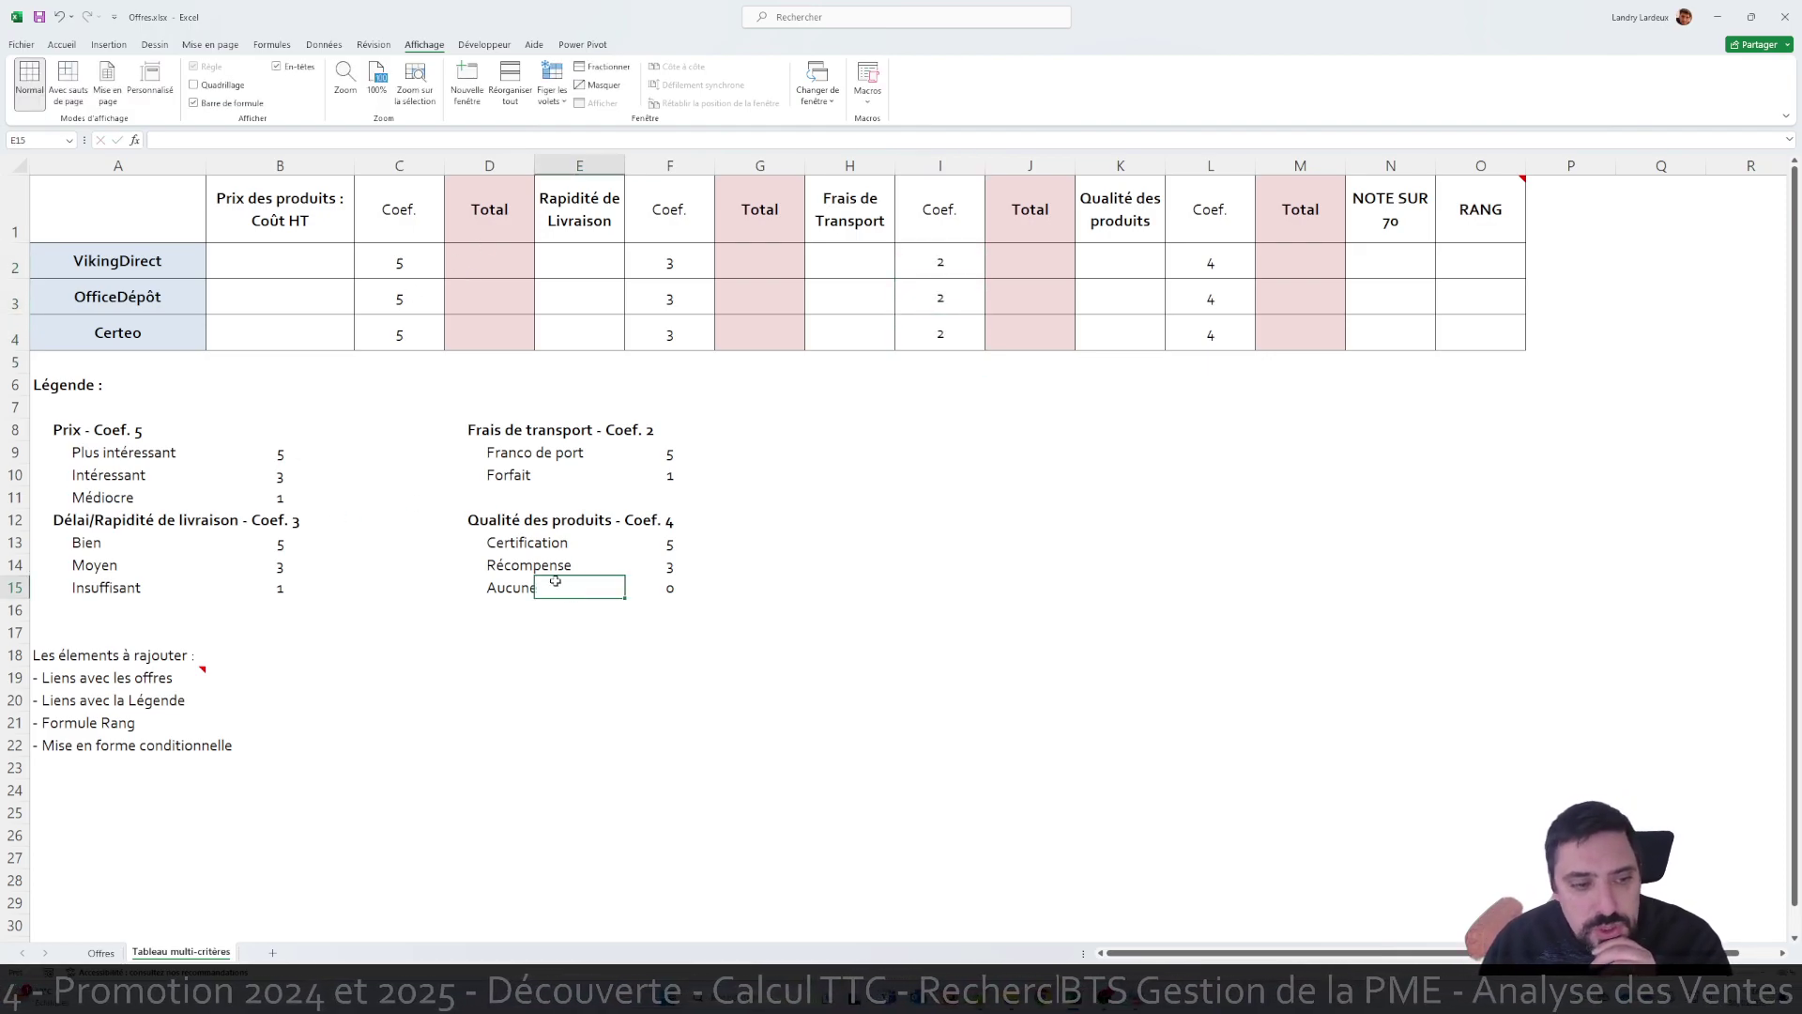
left_click(391, 270)
left_click(663, 261)
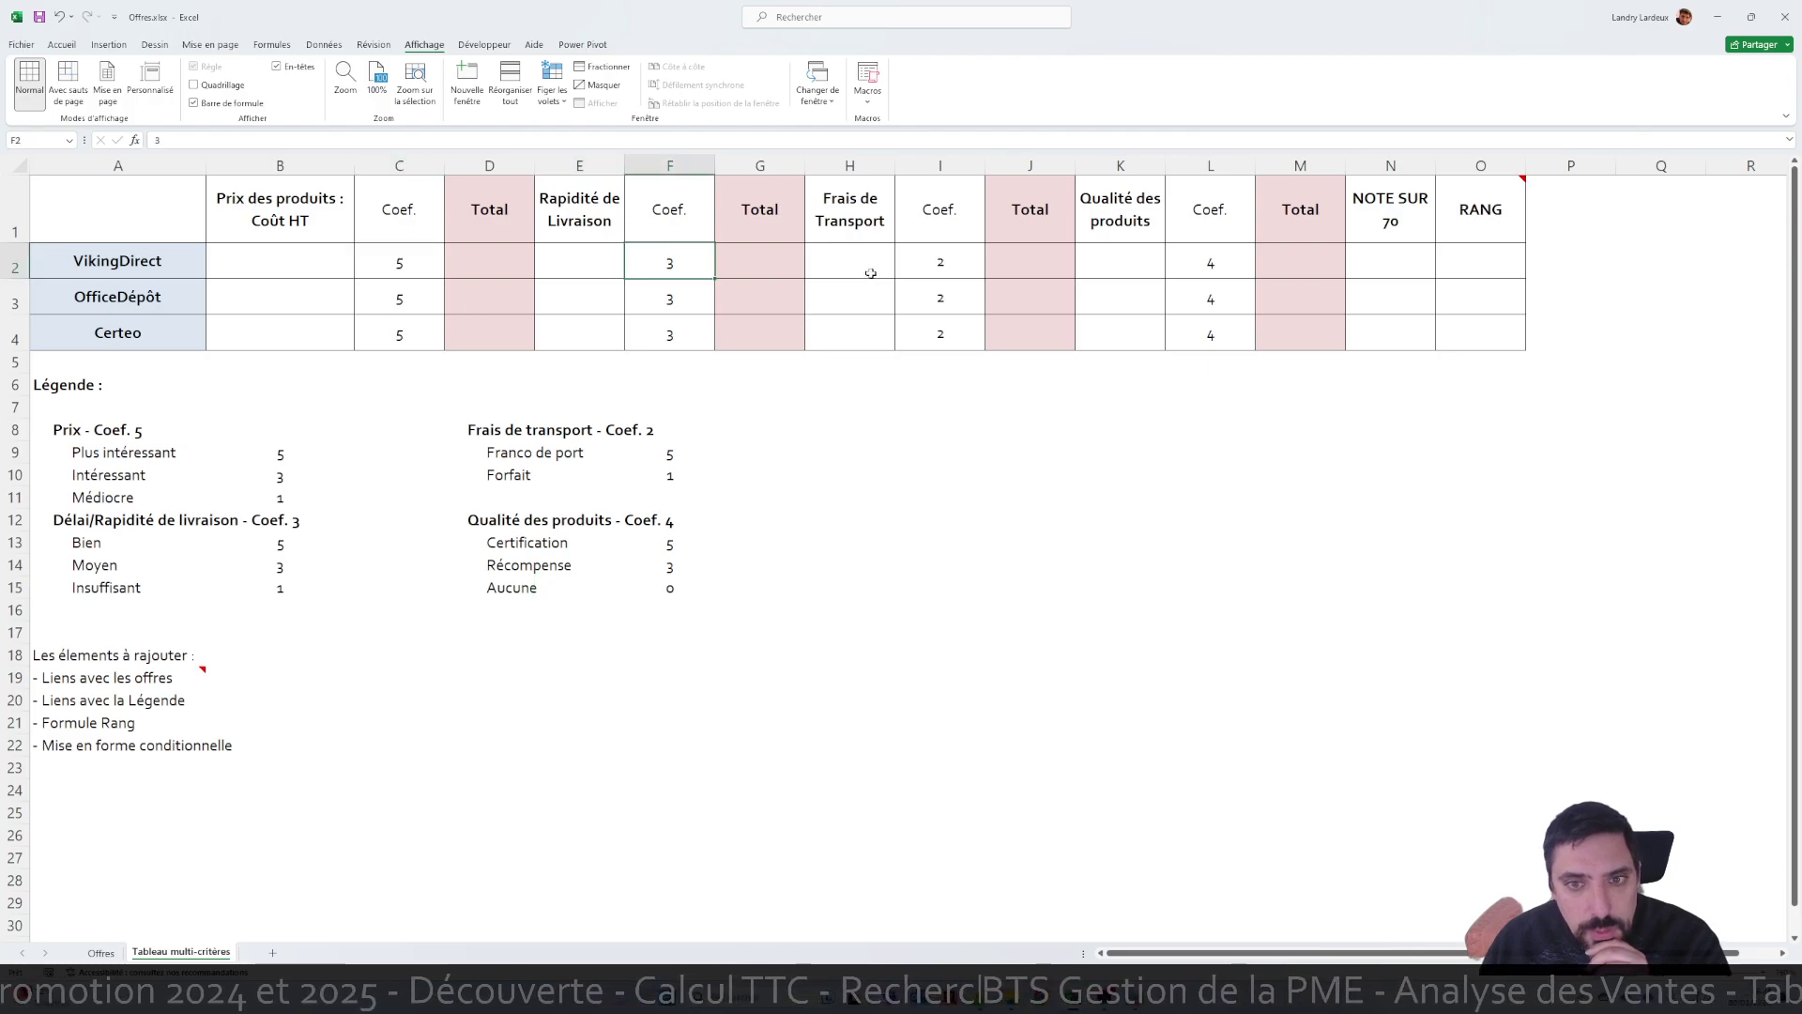
Check the transport and quality coefficients and the NOTE SUR 70 heading, and consult the supplier totals on the Offres sheet
left_click(938, 263)
left_click(1228, 262)
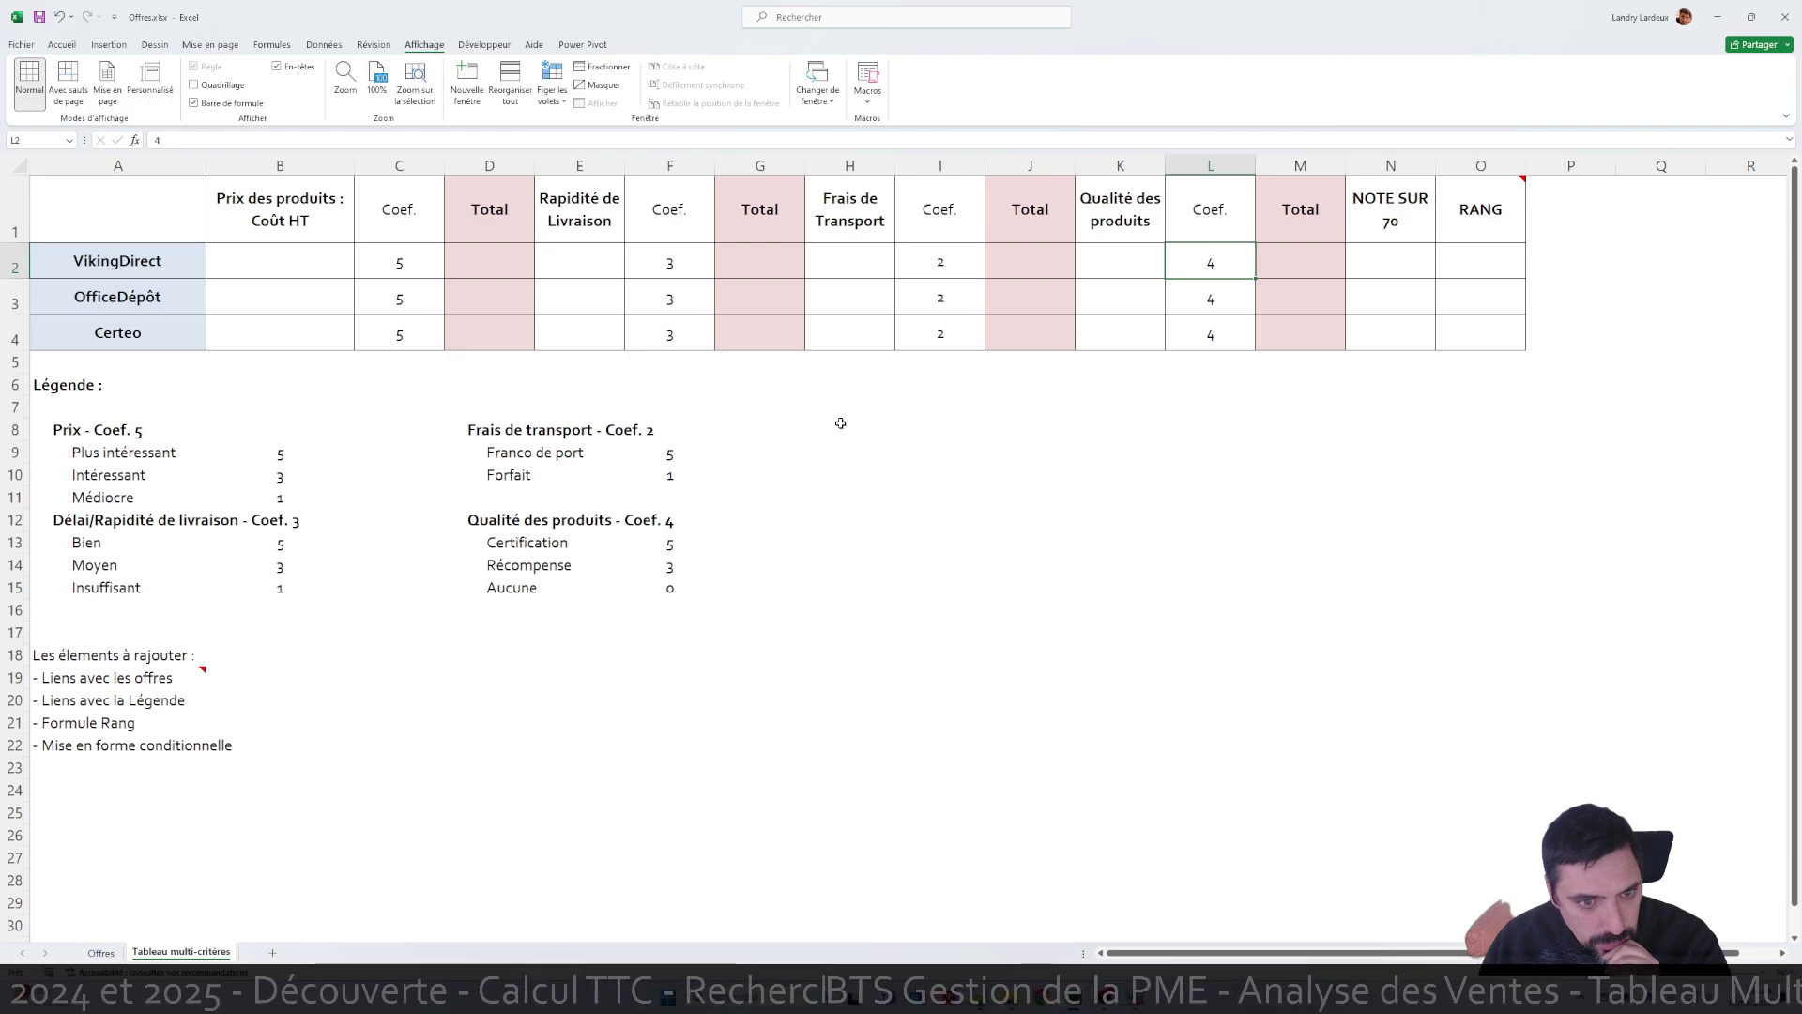
left_click(1391, 232)
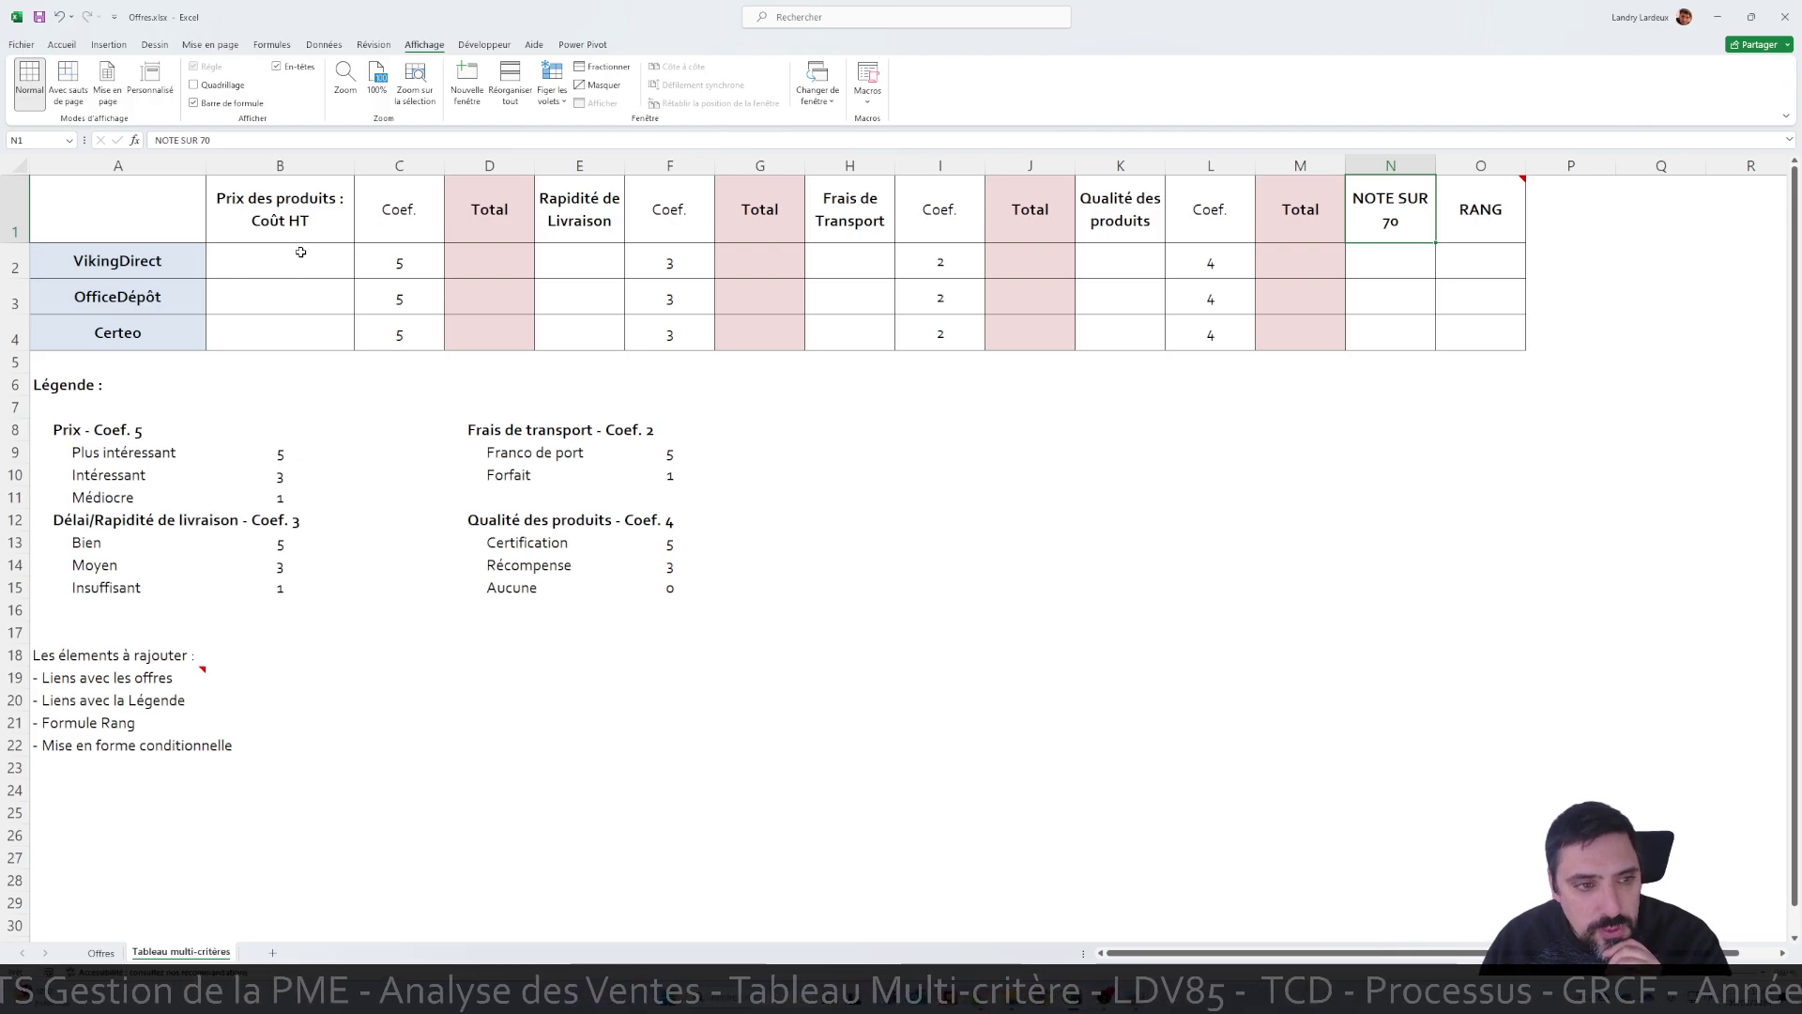
left_click(99, 953)
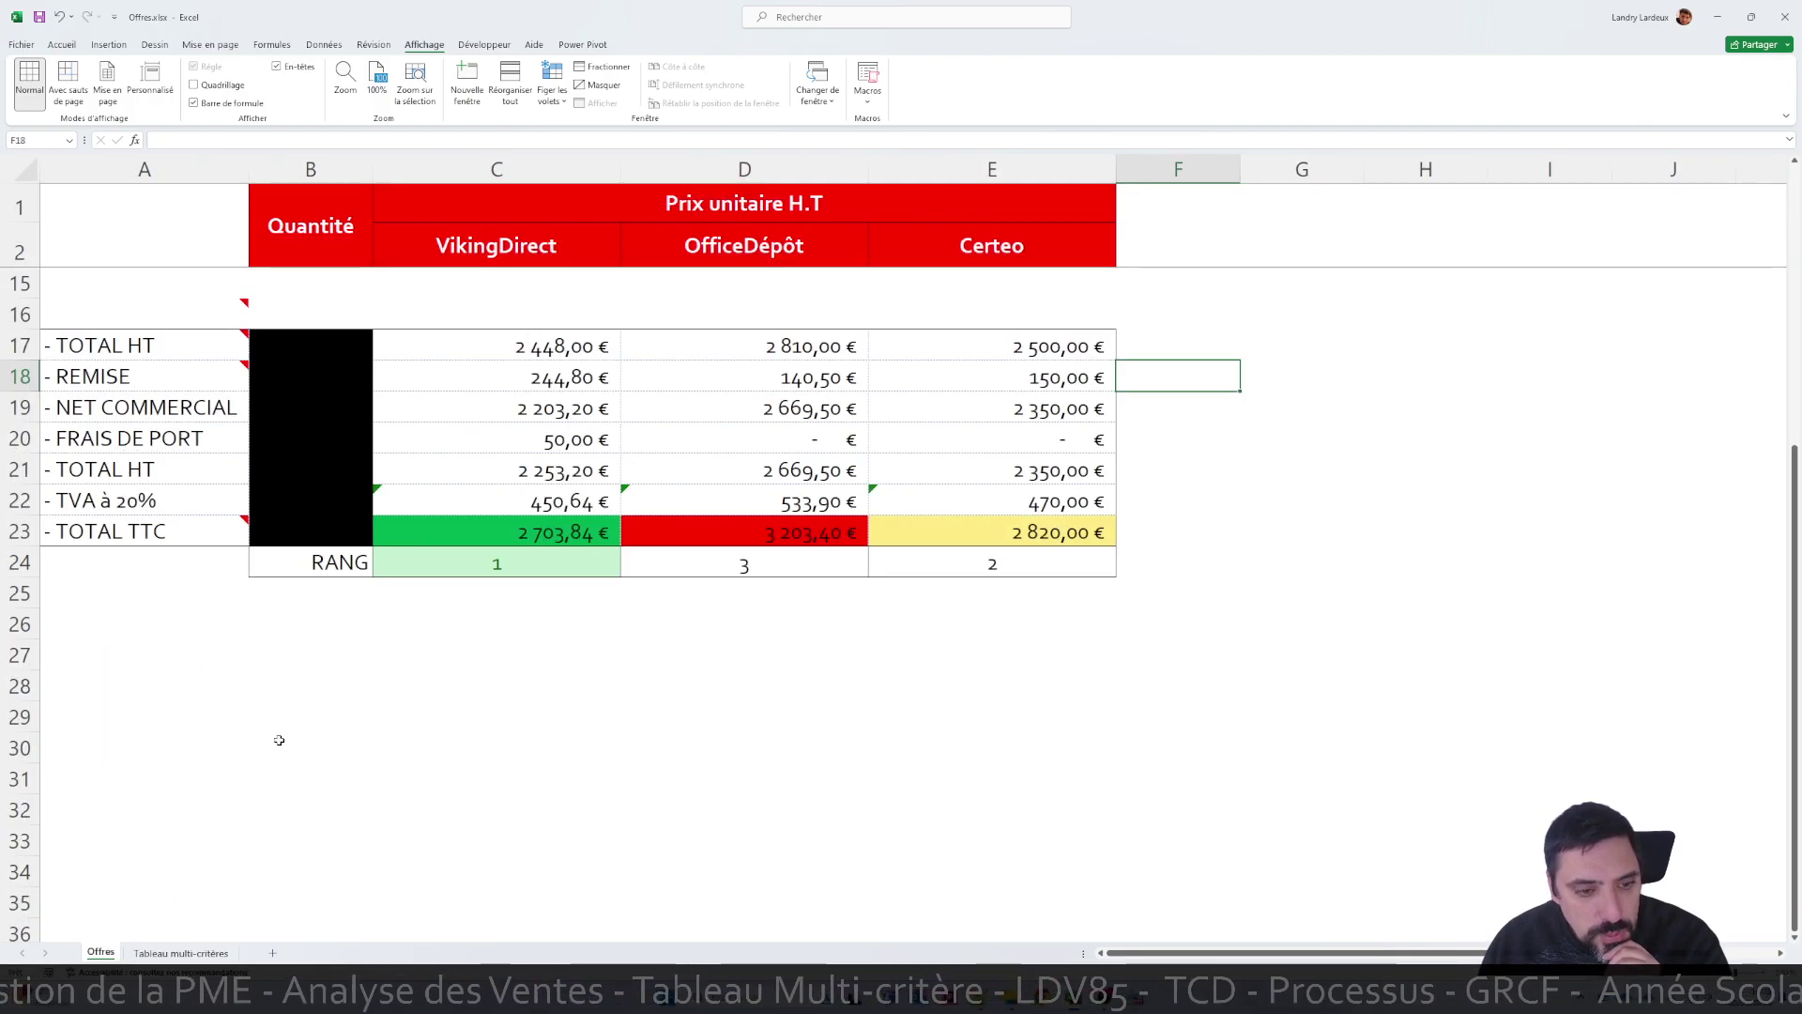
left_click(192, 956)
left_click(275, 246)
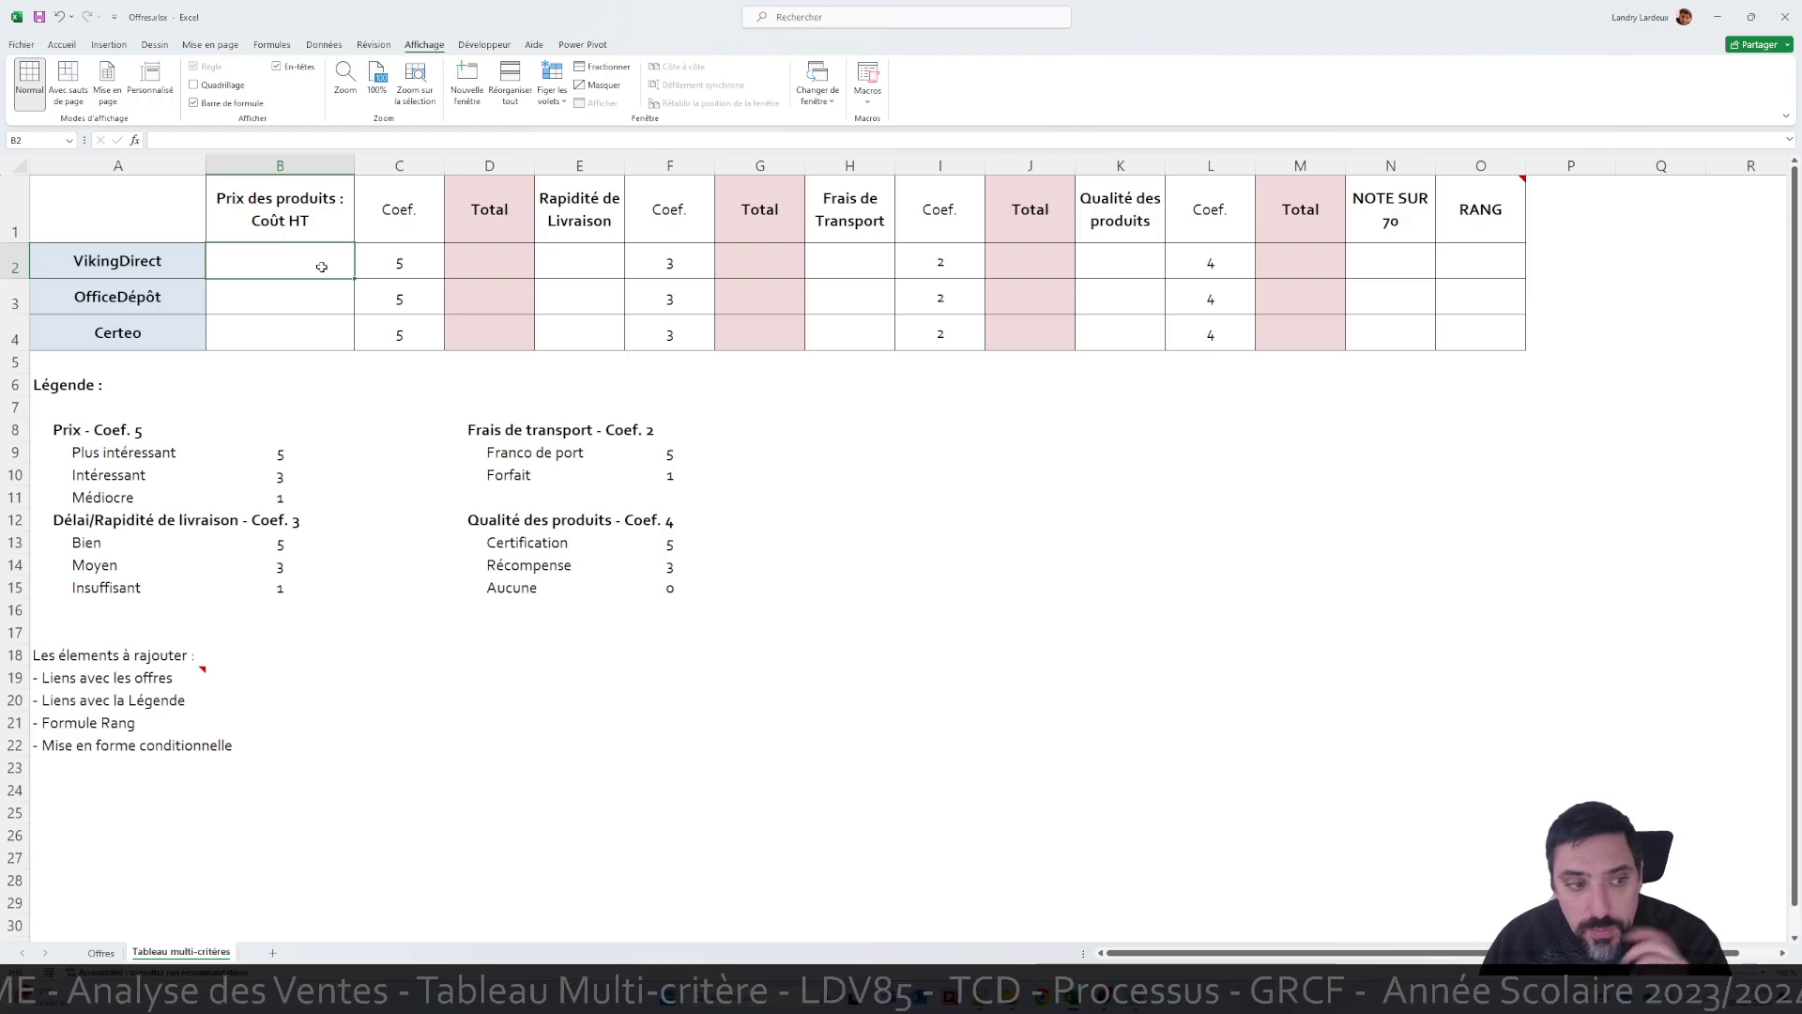
type("5")
key("Return")
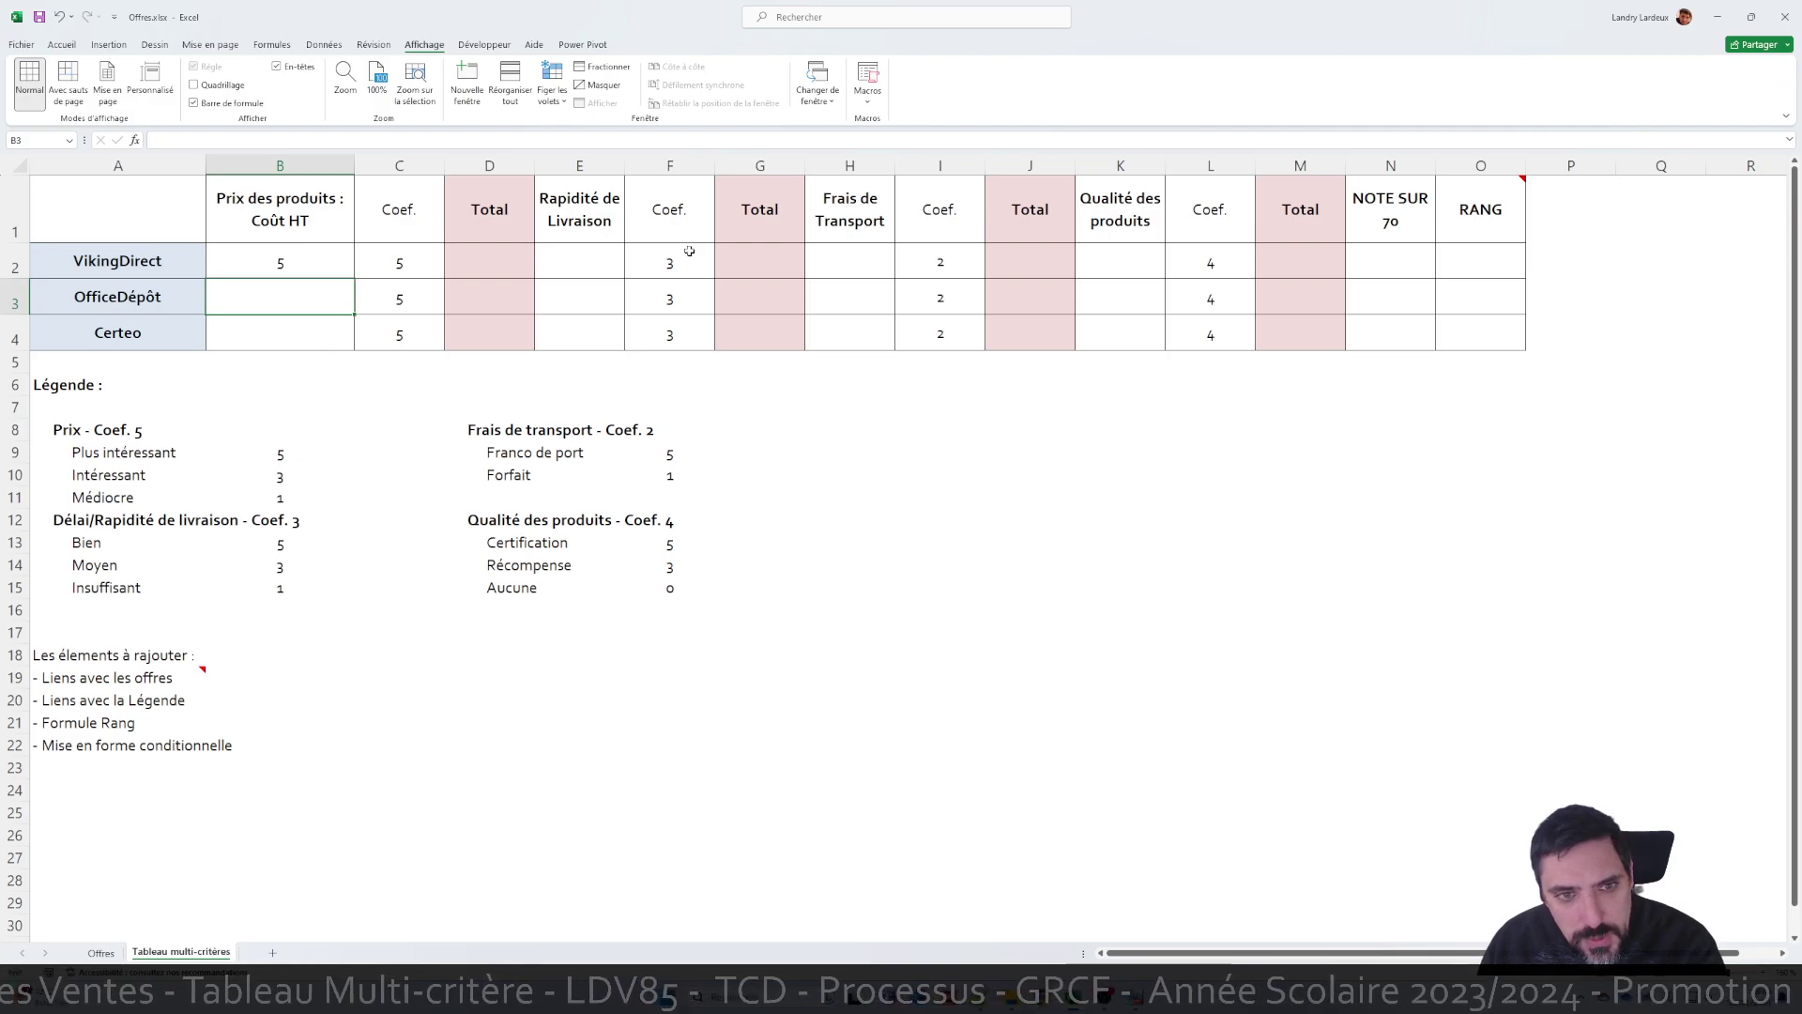
left_click(311, 268)
key("Delete")
Restrict the product price scores in B2:B4 to a dropdown list sourced from the price legend values B9:B11
left_click_drag(284, 268, 295, 319)
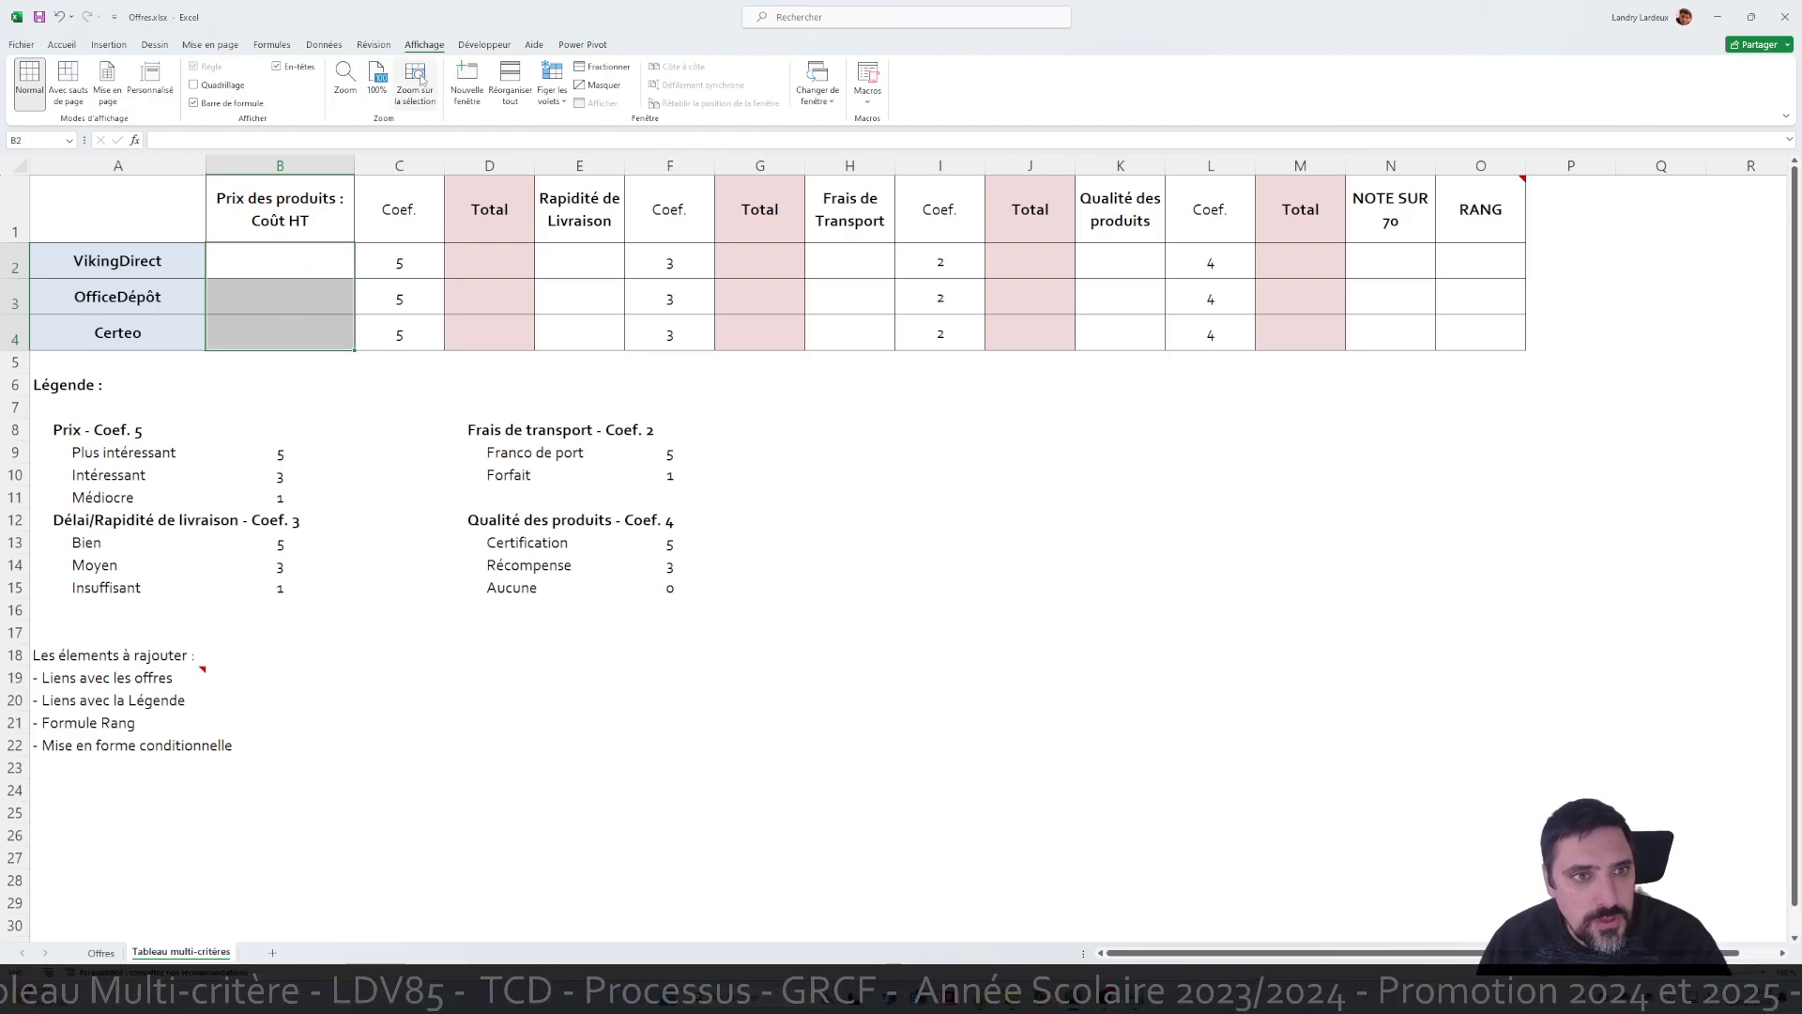
left_click(322, 45)
left_click(838, 96)
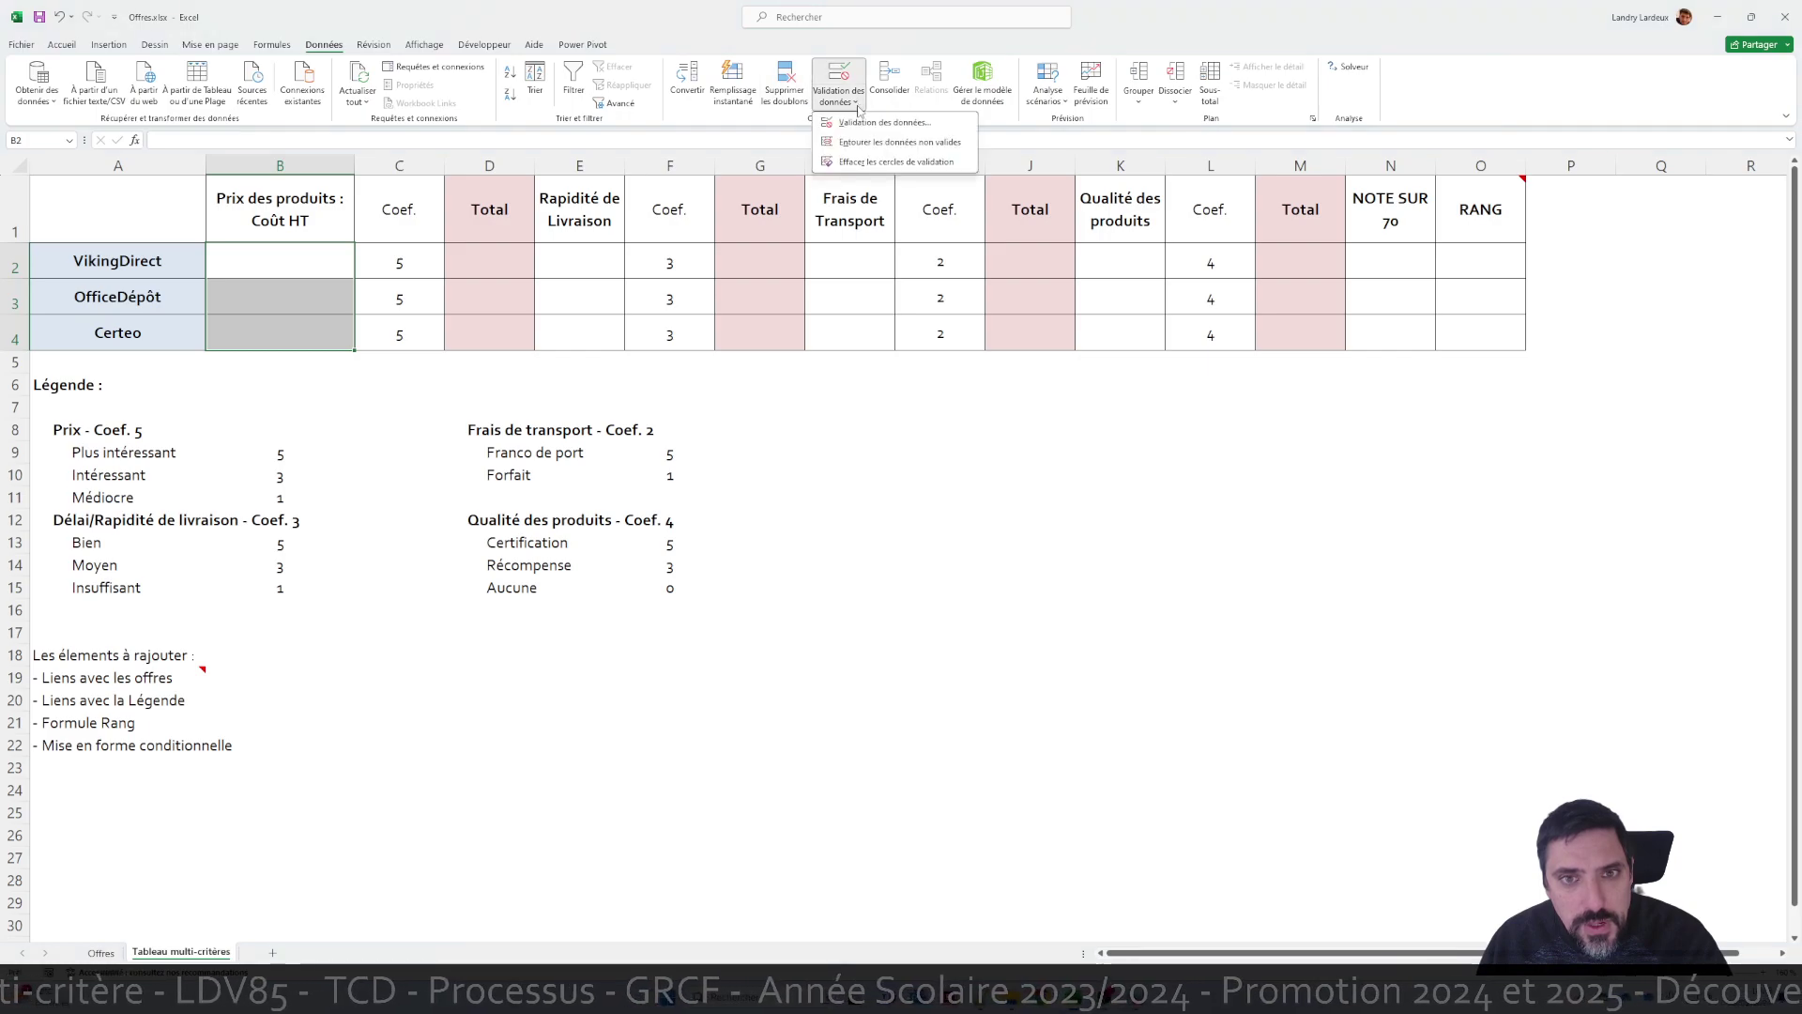
left_click(878, 119)
left_click(878, 452)
left_click(863, 485)
left_click(1053, 508)
left_click_drag(278, 455, 284, 495)
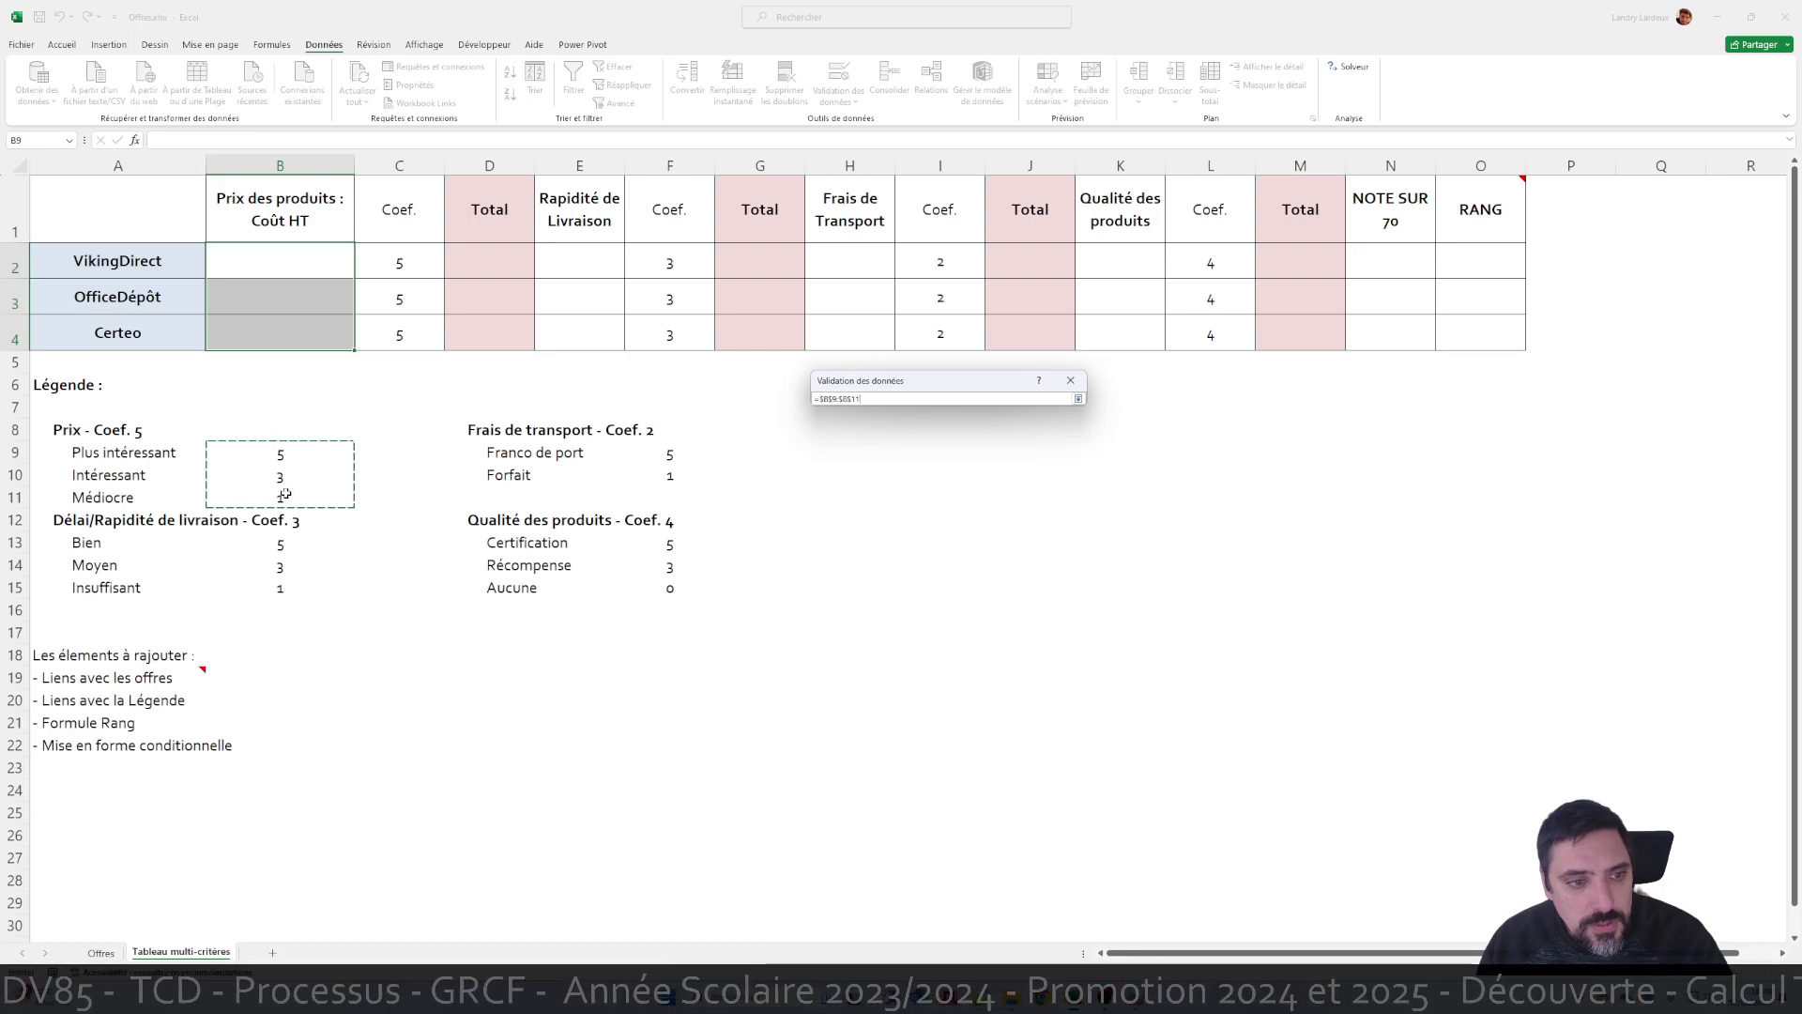
left_click(1078, 399)
left_click(998, 580)
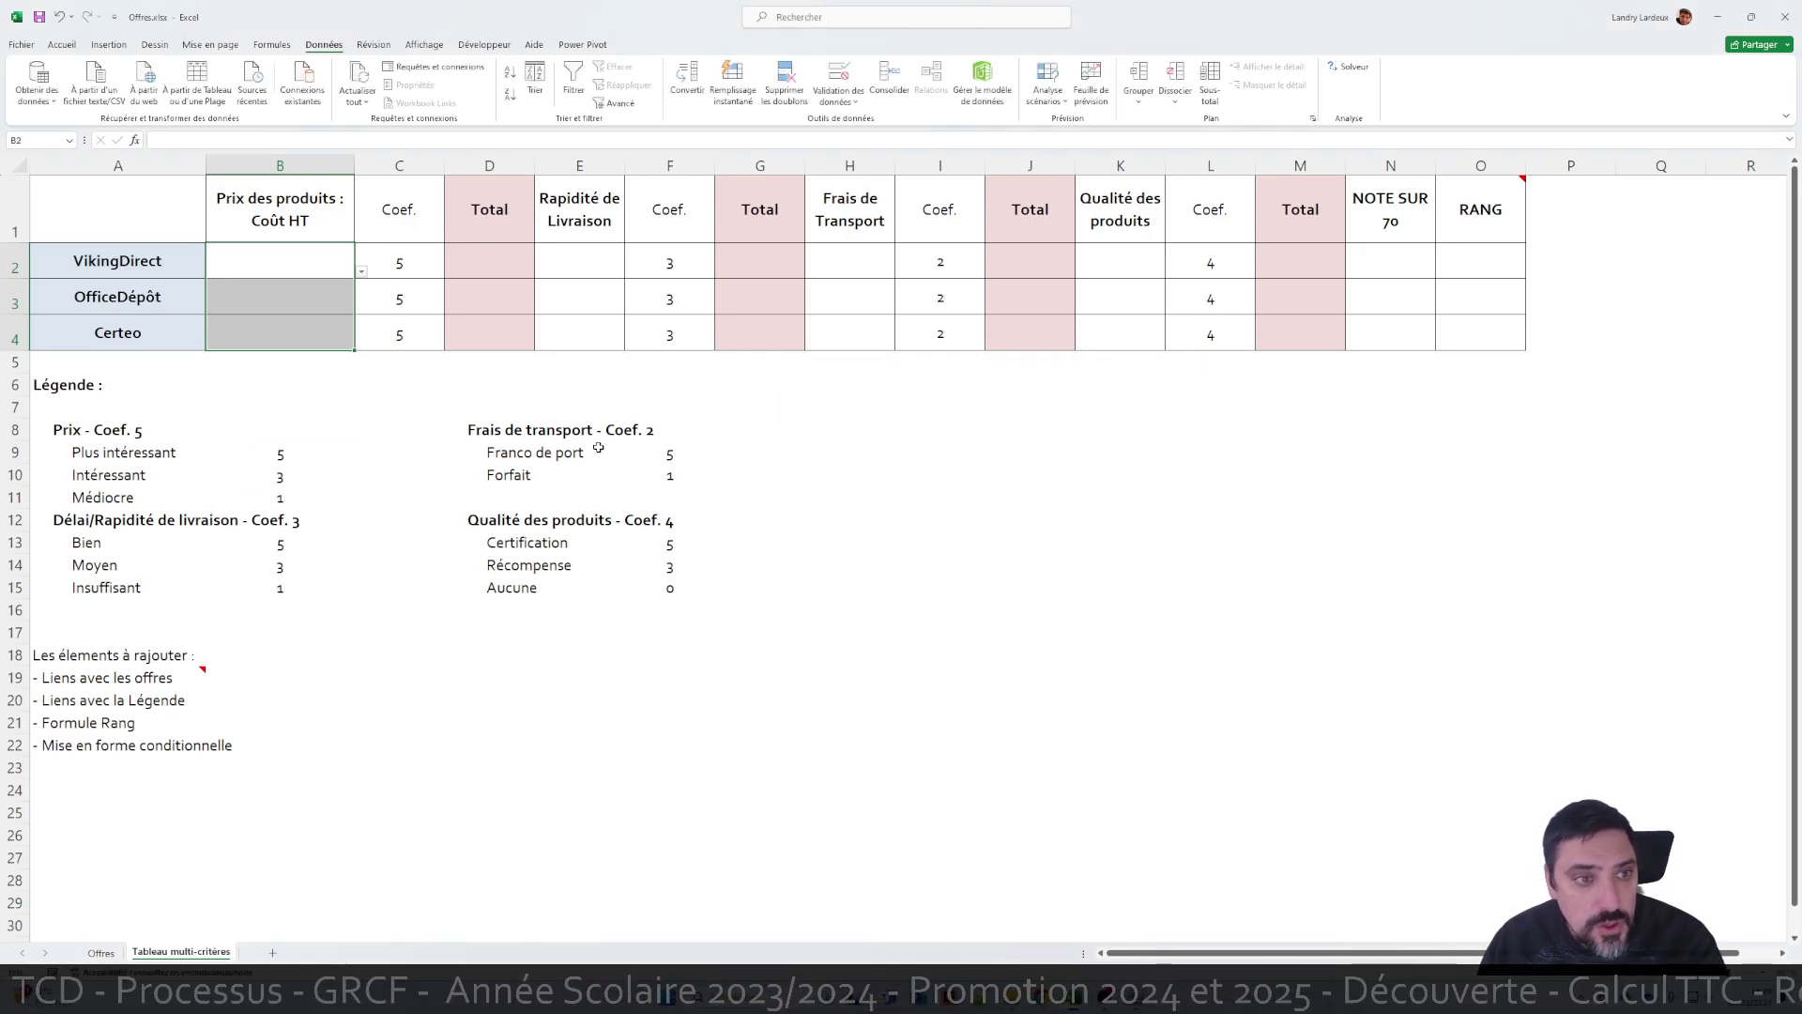
left_click(347, 273)
left_click_drag(355, 280, 354, 350)
Restrict the Rapidité de Livraison scores in E2:E4 to a dropdown list sourced from the delivery legend values B13:B15
left_click_drag(591, 266, 587, 337)
left_click(838, 97)
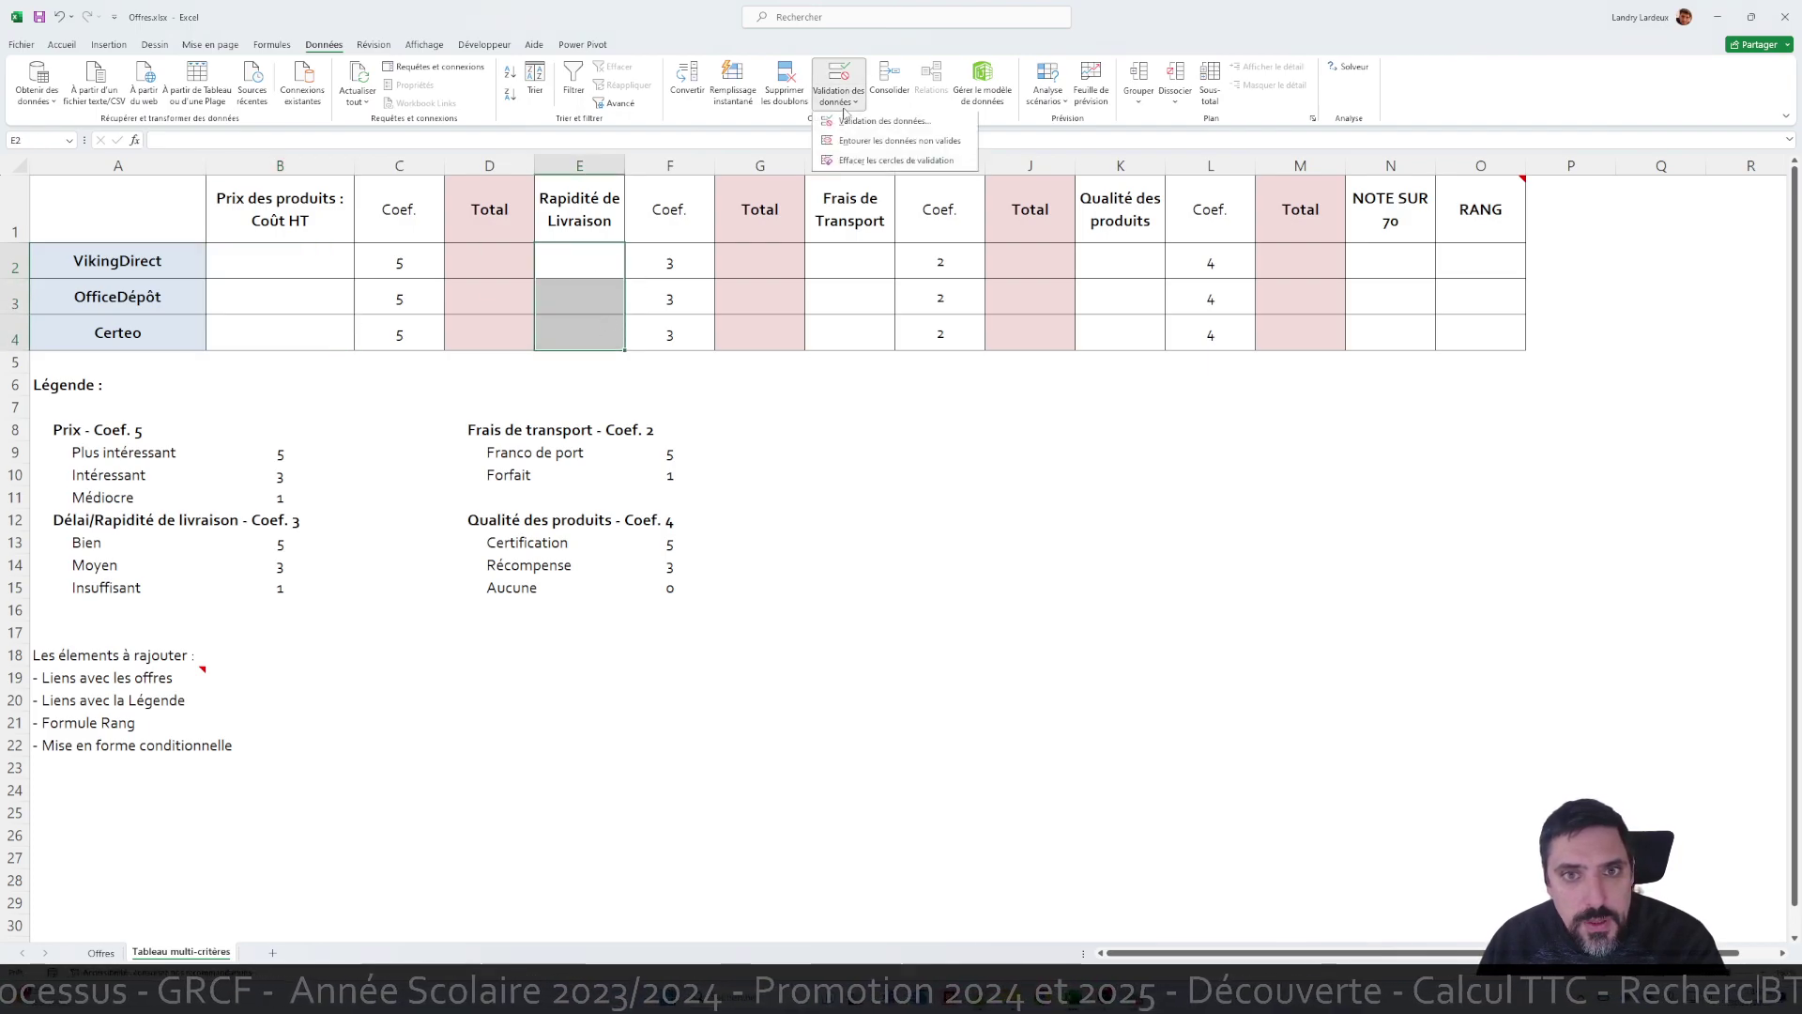
left_click(852, 126)
left_click(878, 451)
left_click(863, 495)
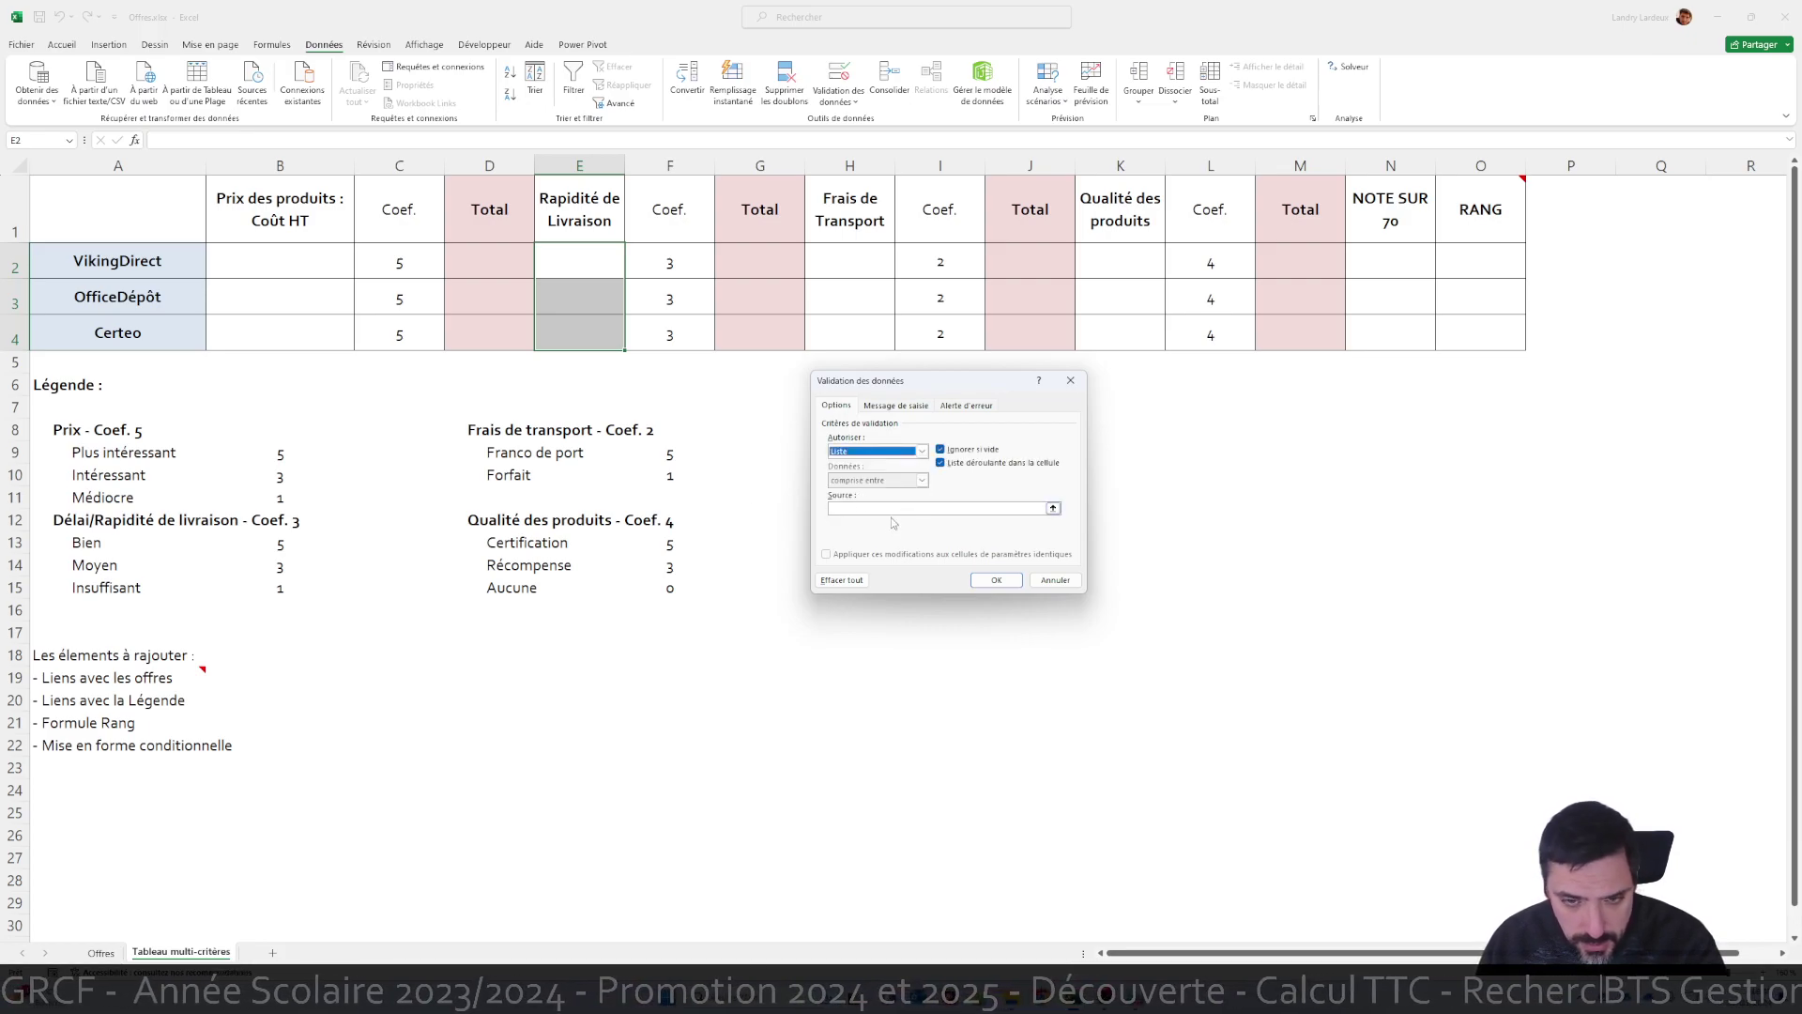
left_click(896, 508)
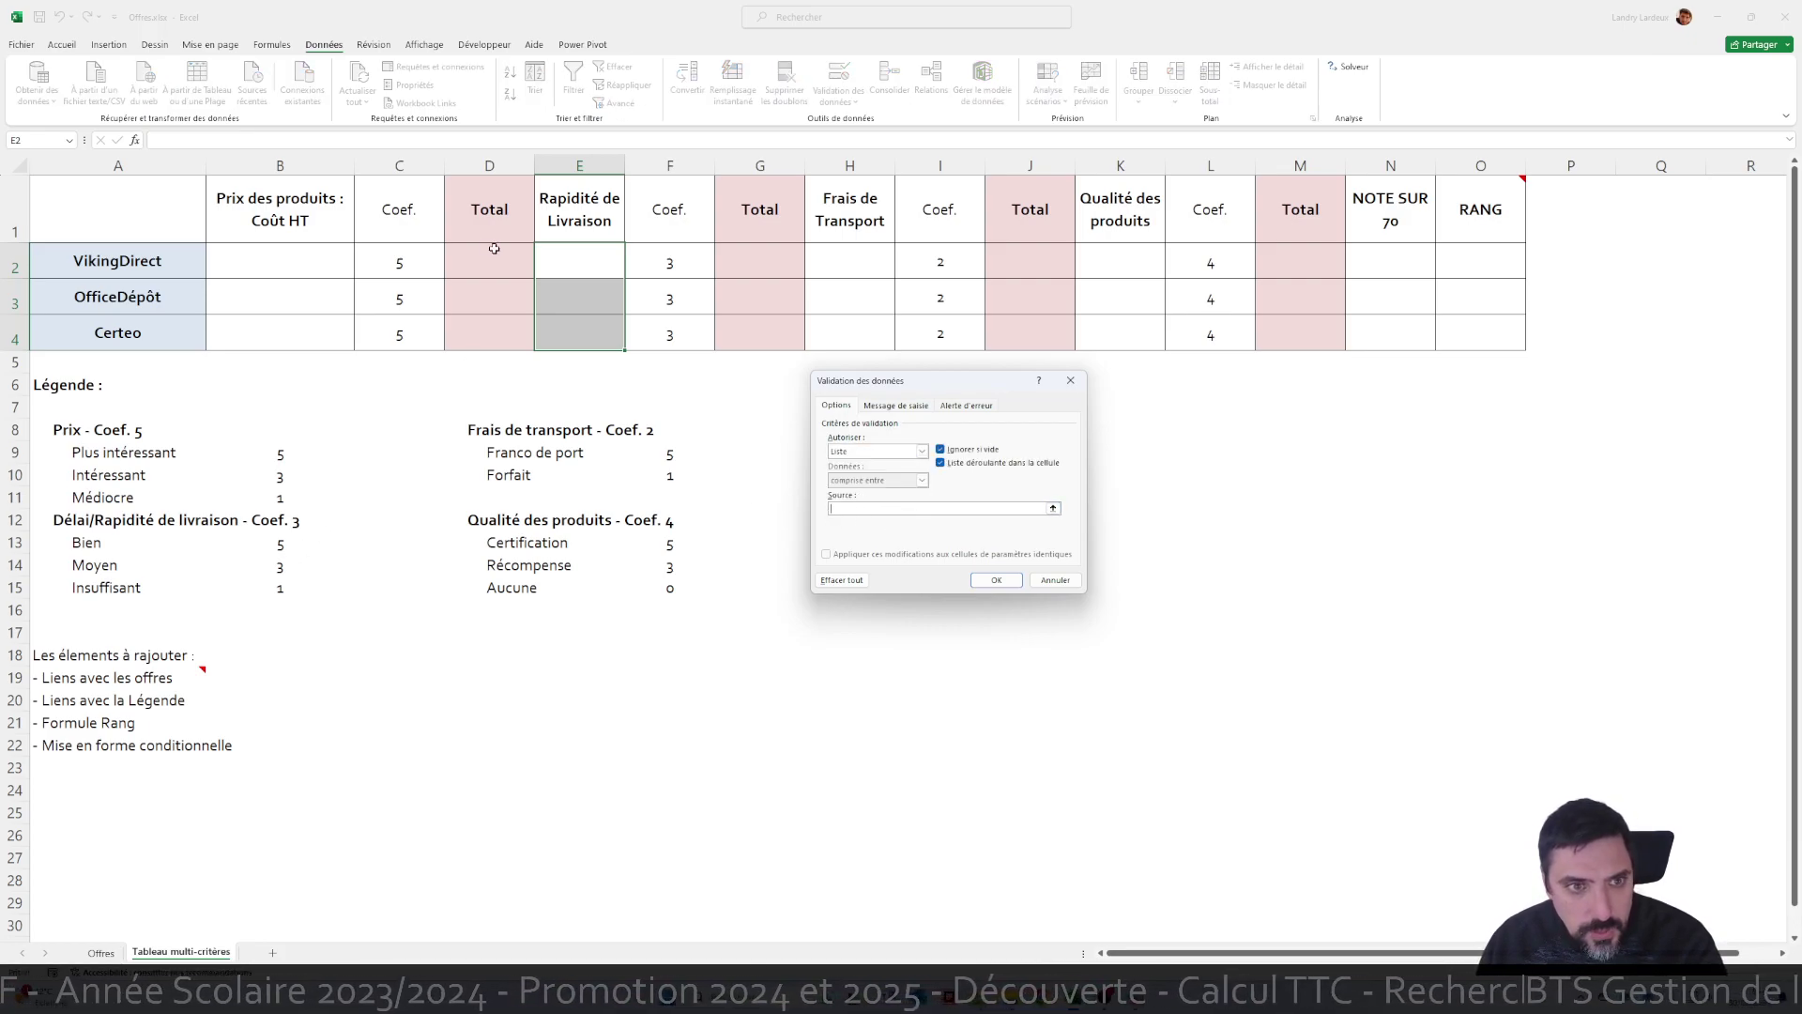
left_click_drag(266, 539, 281, 590)
left_click(996, 580)
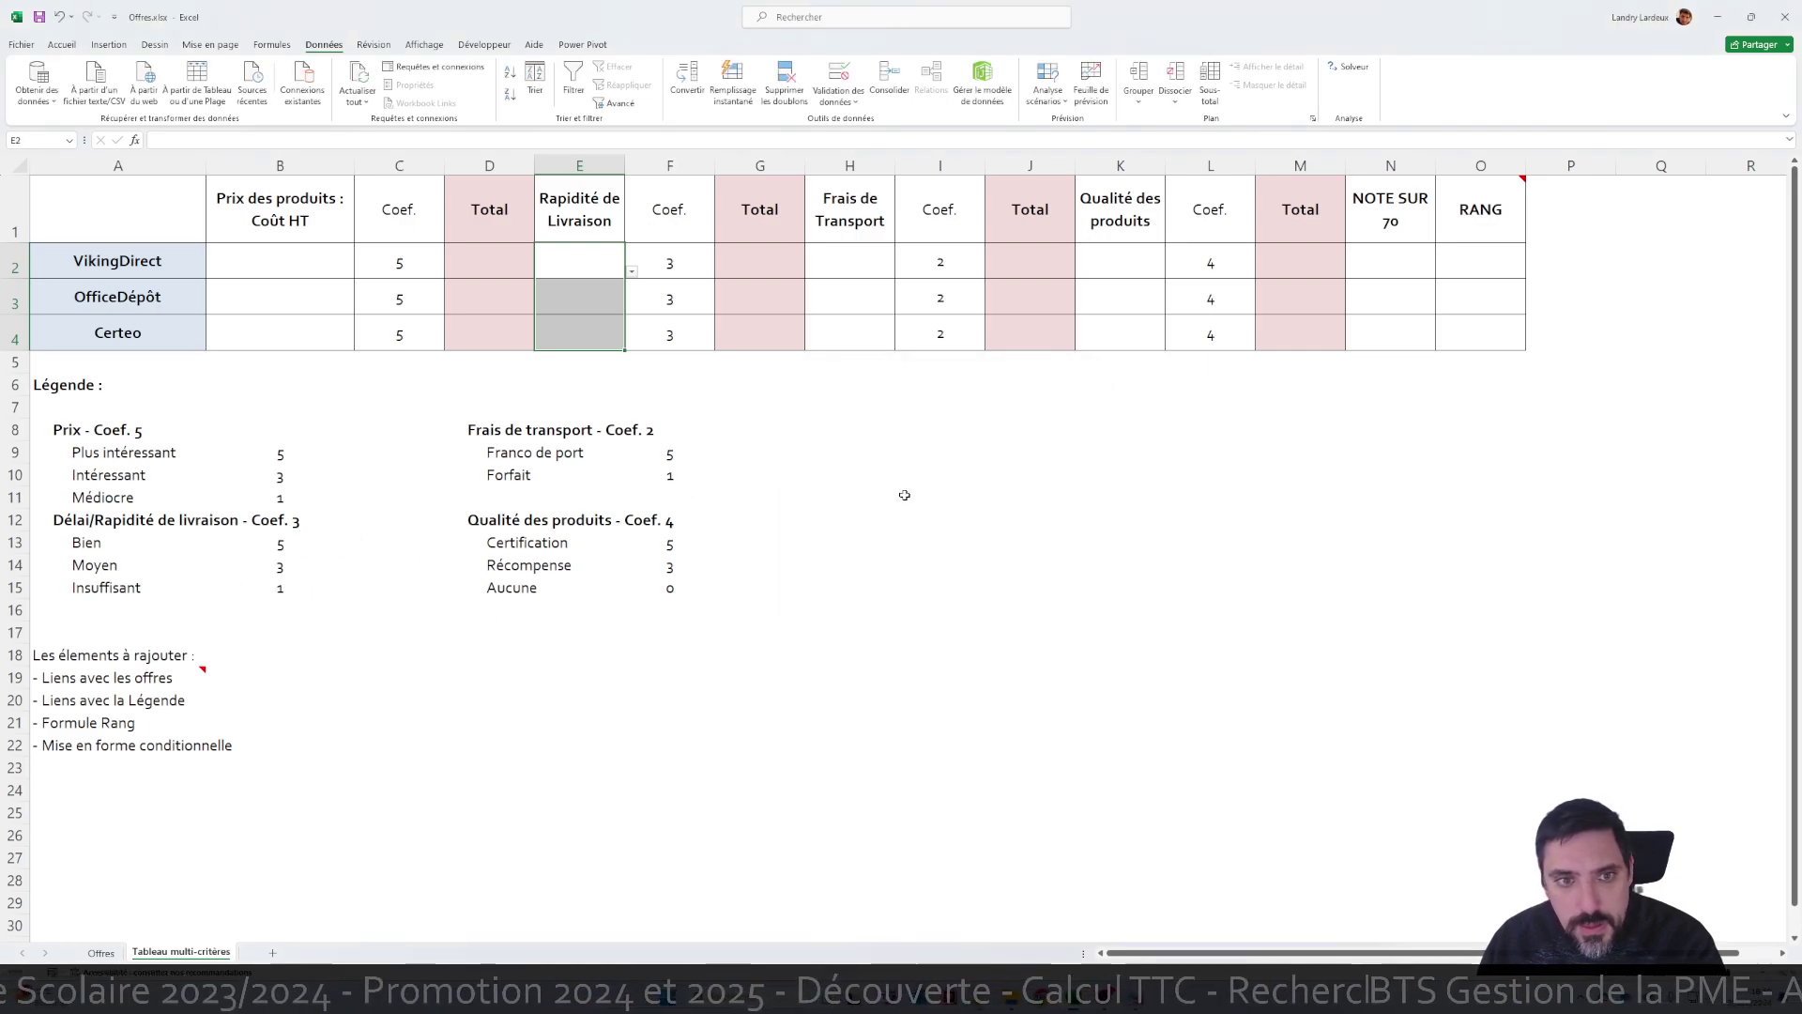
left_click(849, 474)
Restrict the Frais de Transport scores in H2:H4 to a dropdown list sourced from the transport legend values F9:F10
left_click_drag(853, 247, 825, 338)
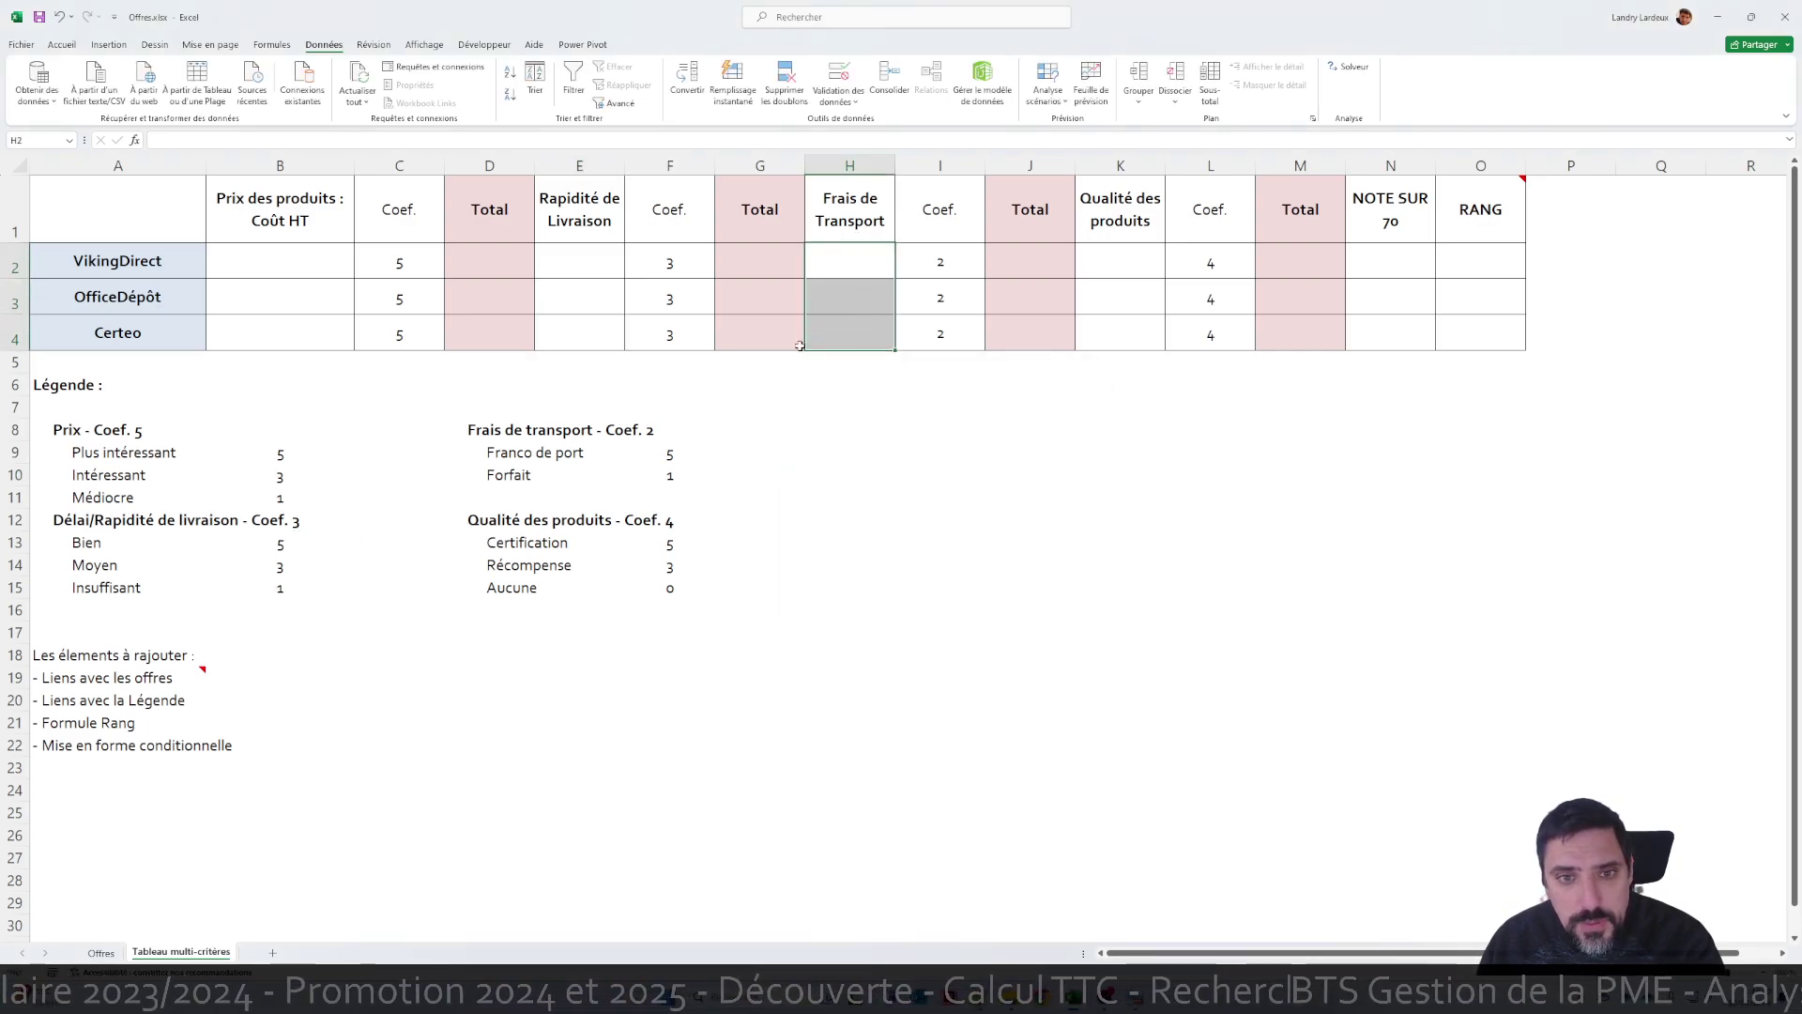
left_click(839, 94)
left_click(848, 123)
left_click(921, 451)
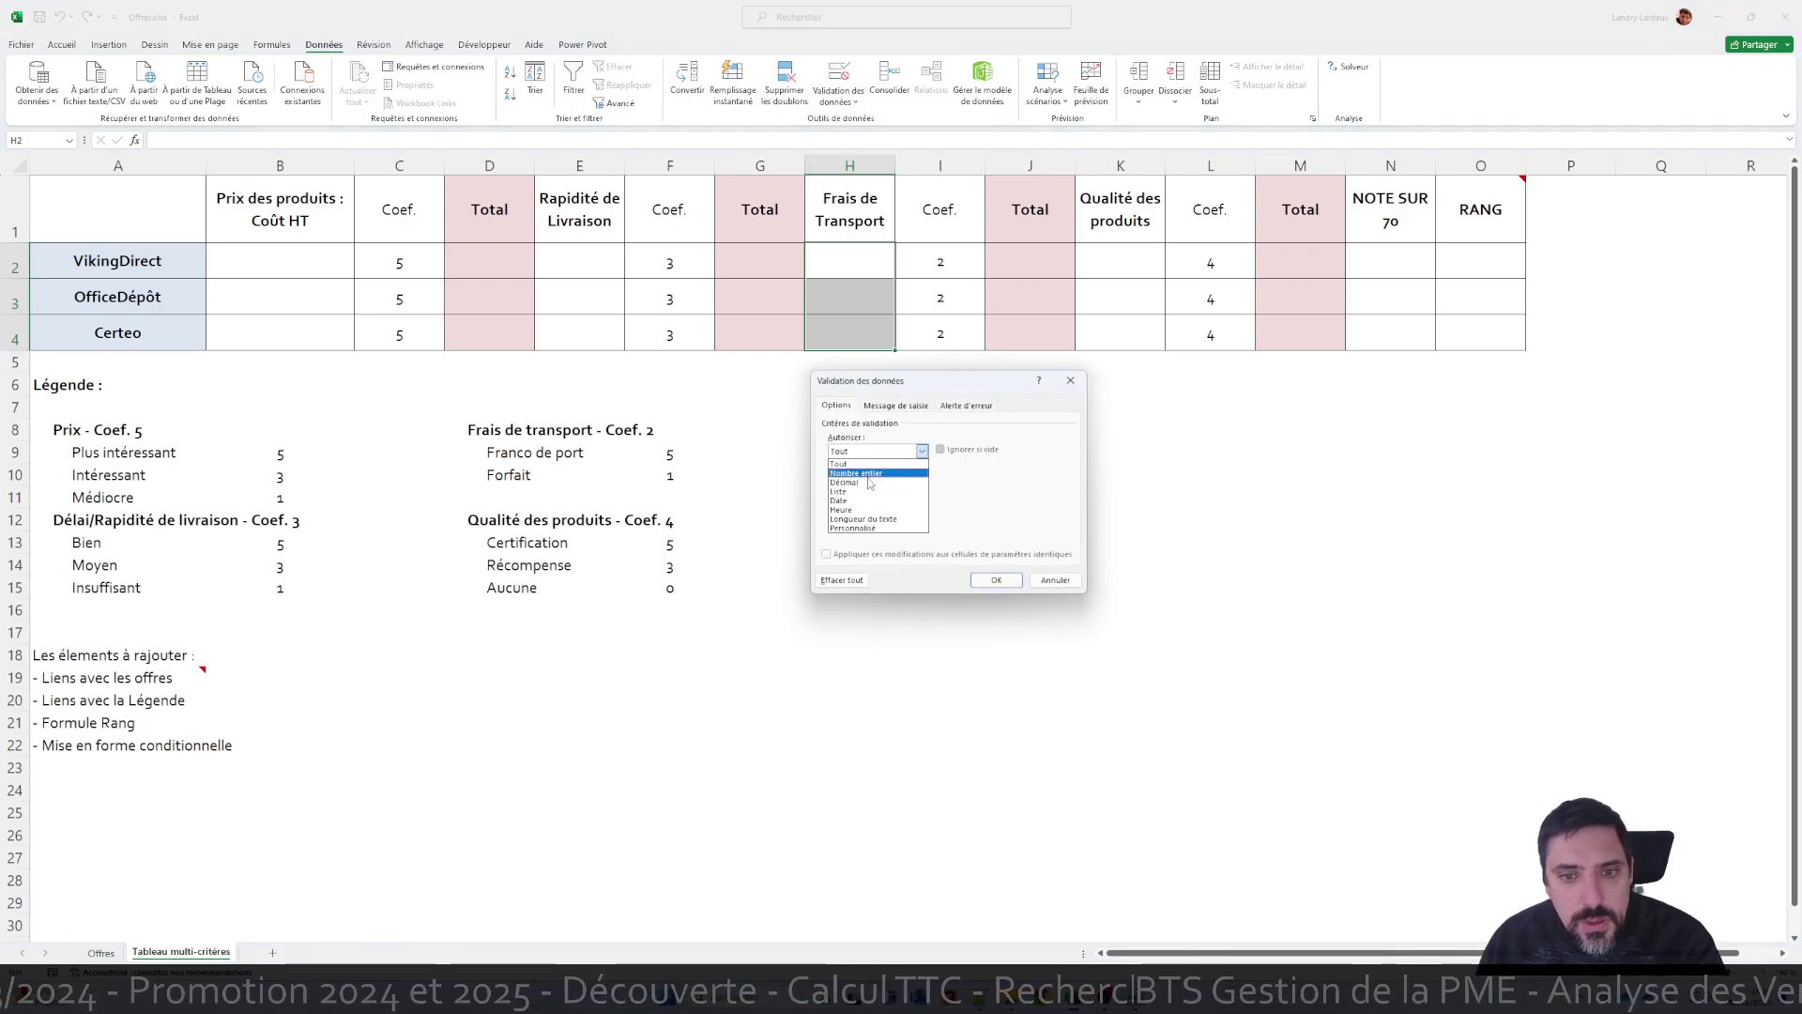
left_click(865, 492)
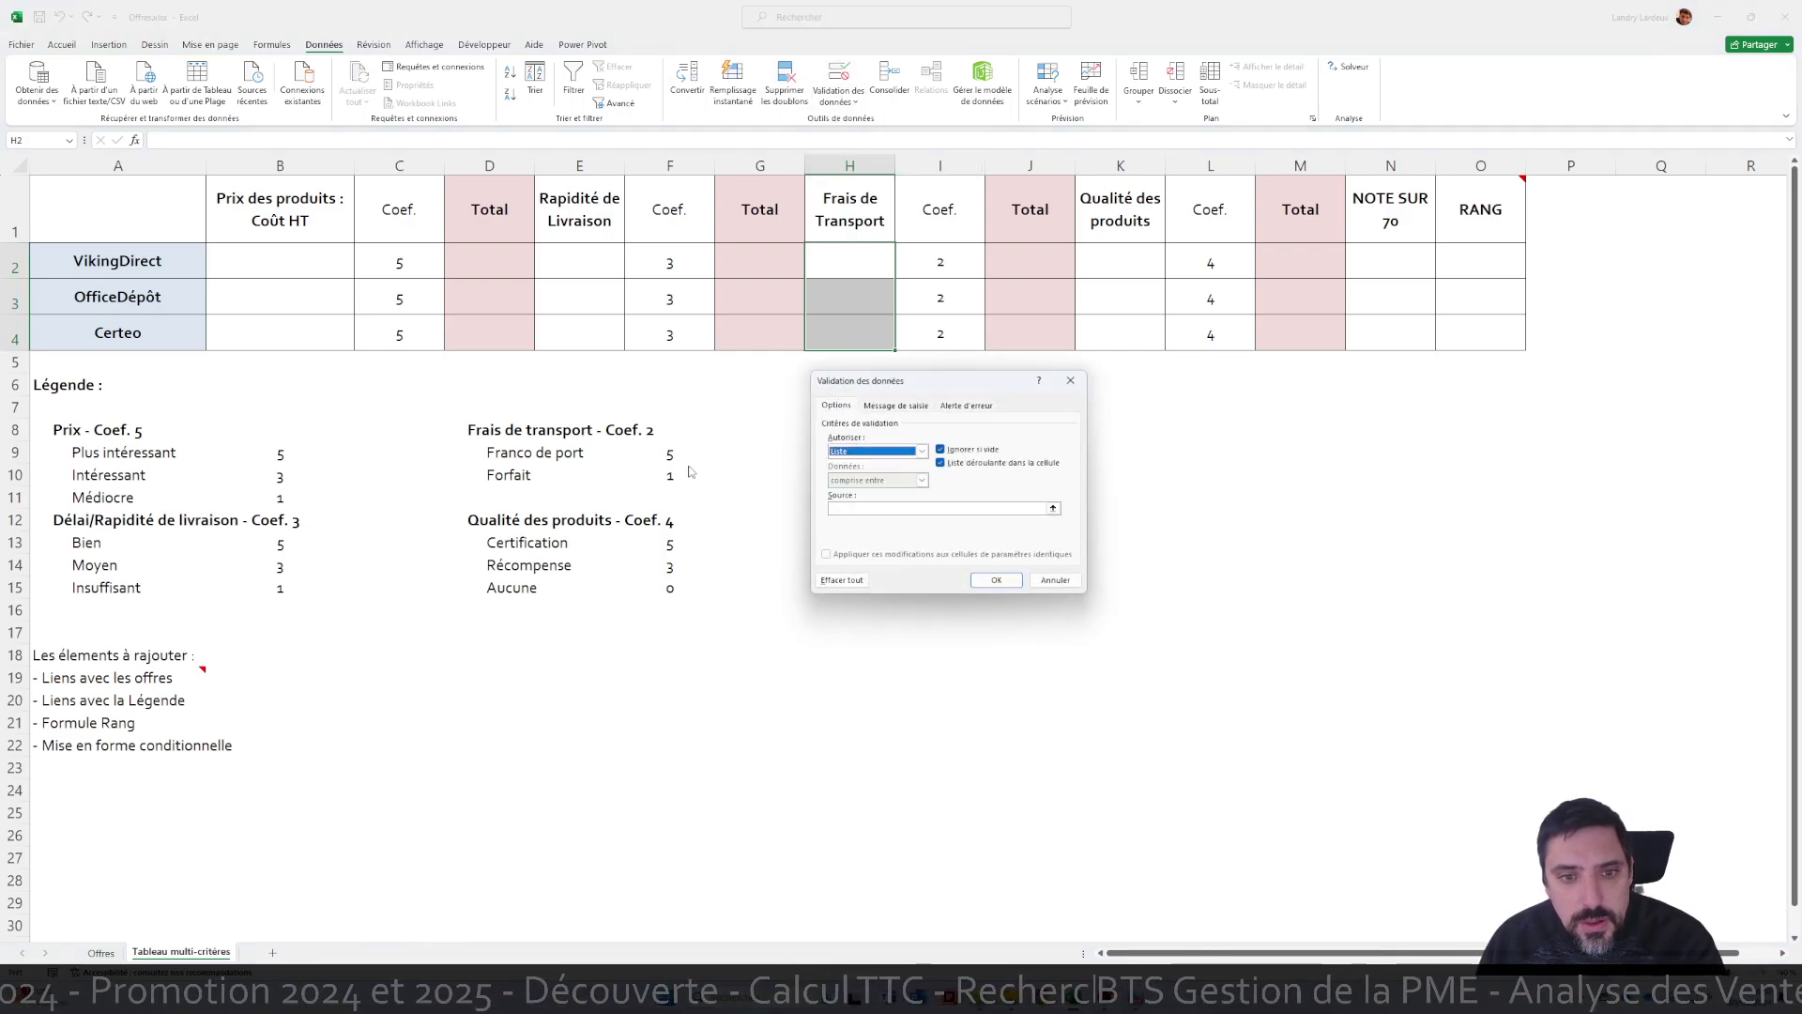
left_click(886, 507)
left_click_drag(665, 458, 700, 475)
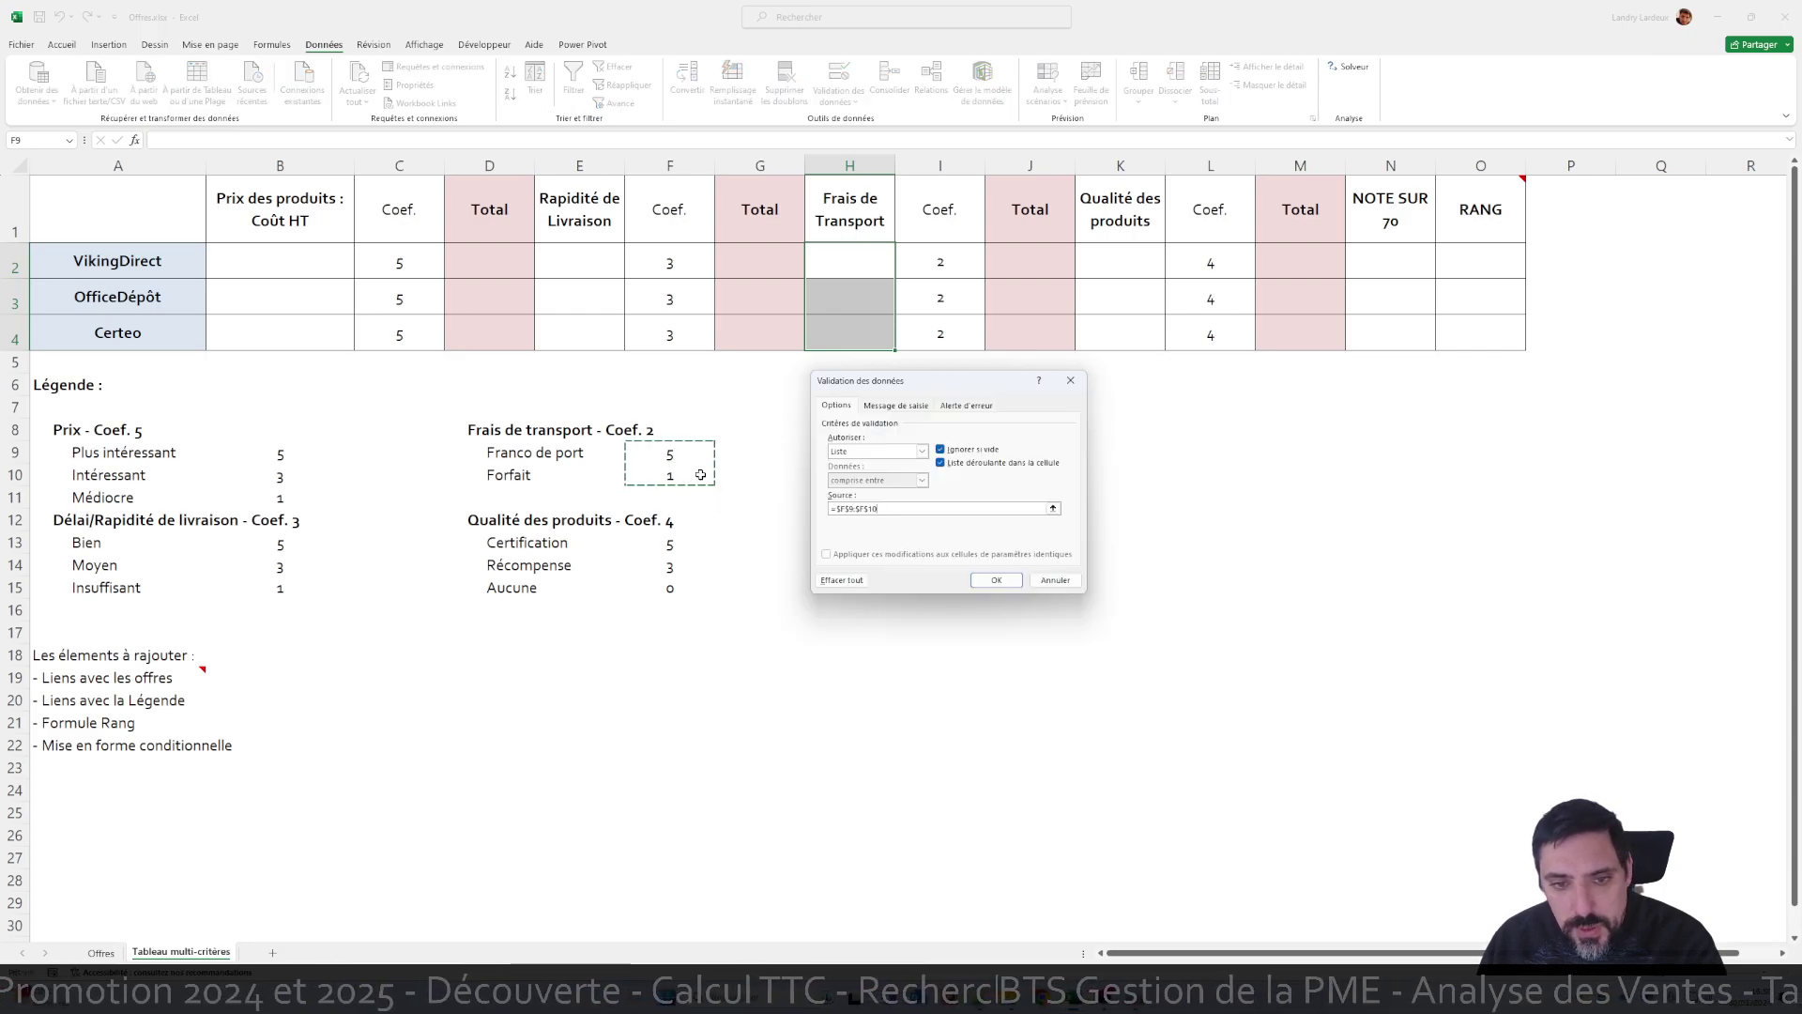
left_click(996, 579)
Restrict the Qualité des produits scores in K2:K4 to a dropdown list sourced from the quality legend values F13:F15
left_click_drag(1133, 261, 1133, 333)
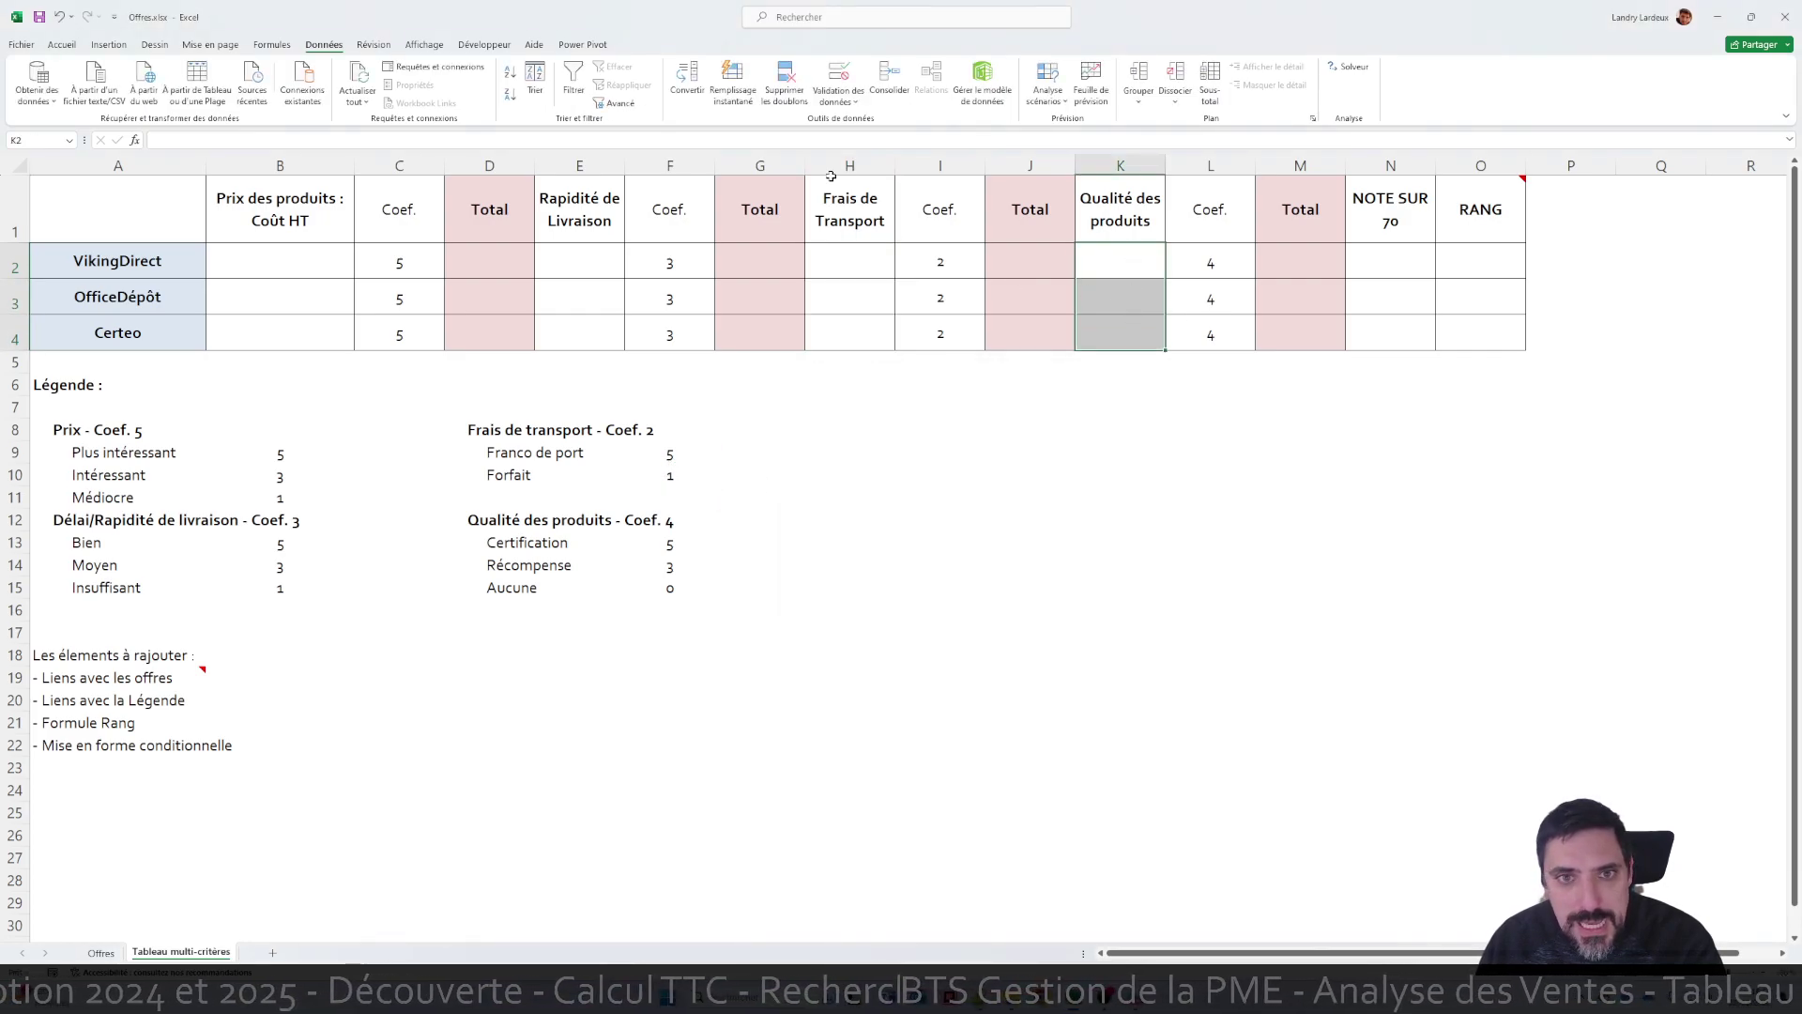
left_click(838, 98)
left_click(854, 122)
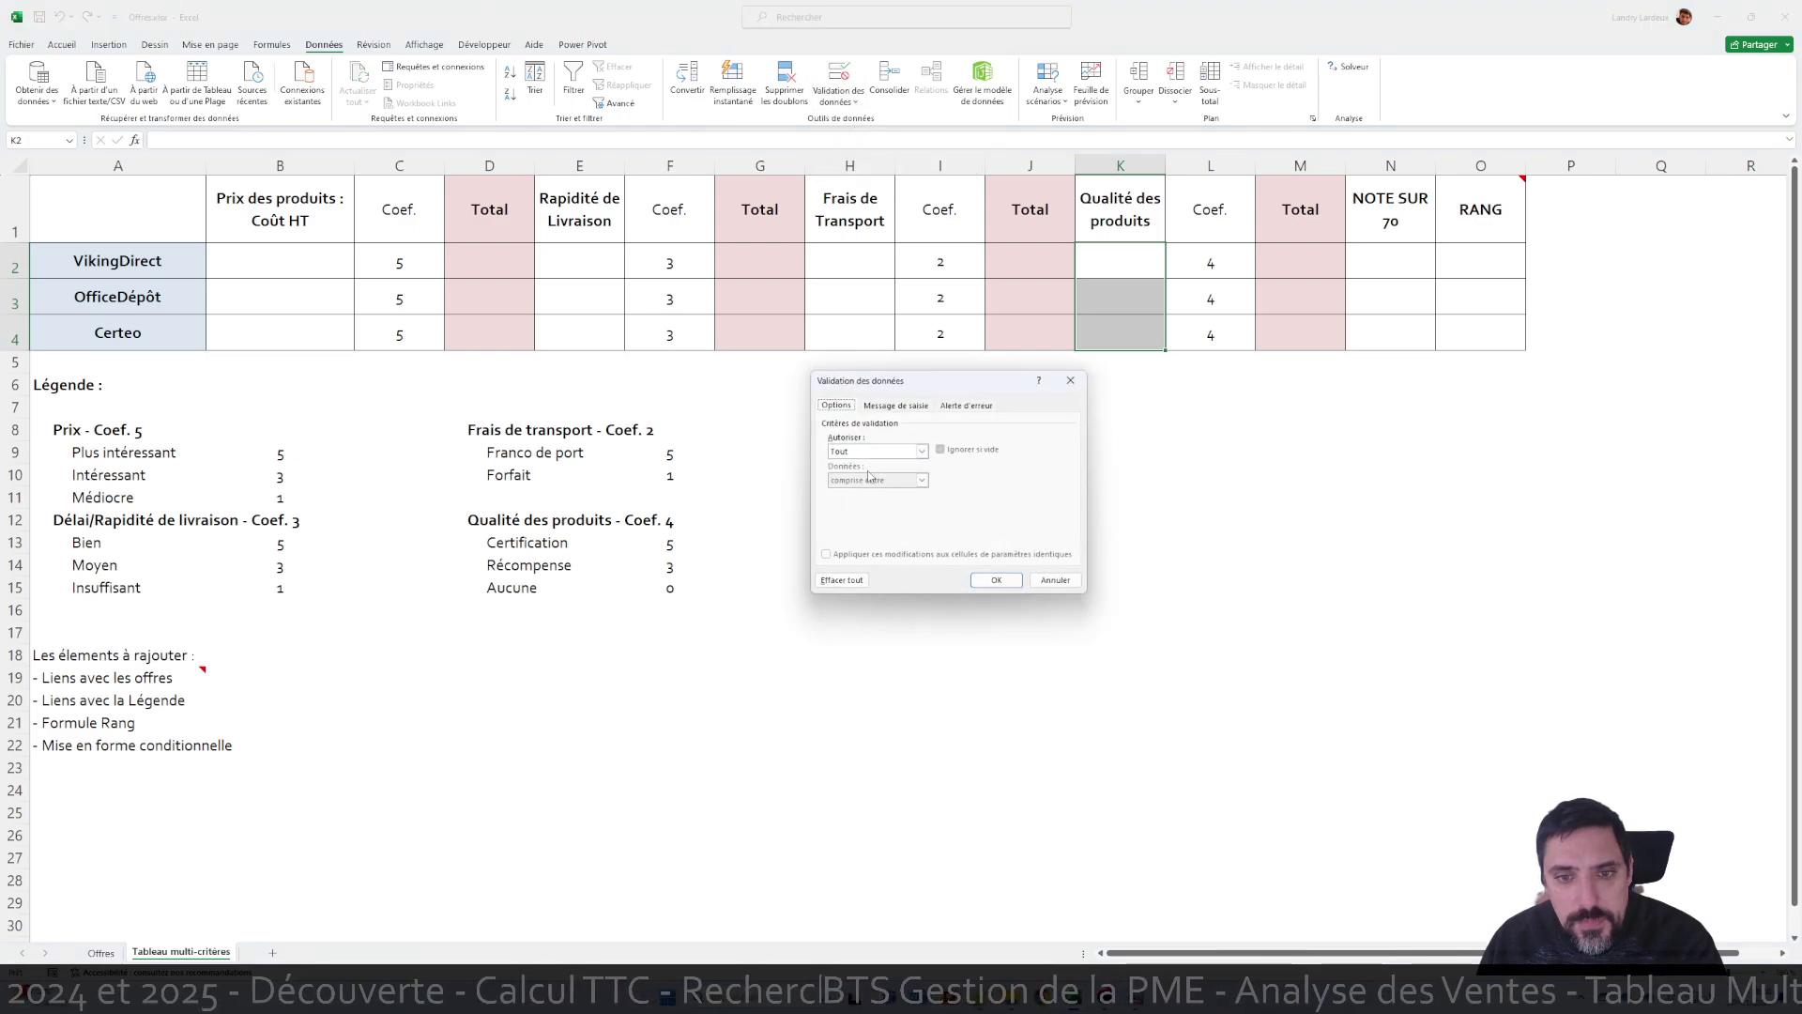
left_click(873, 452)
left_click(863, 499)
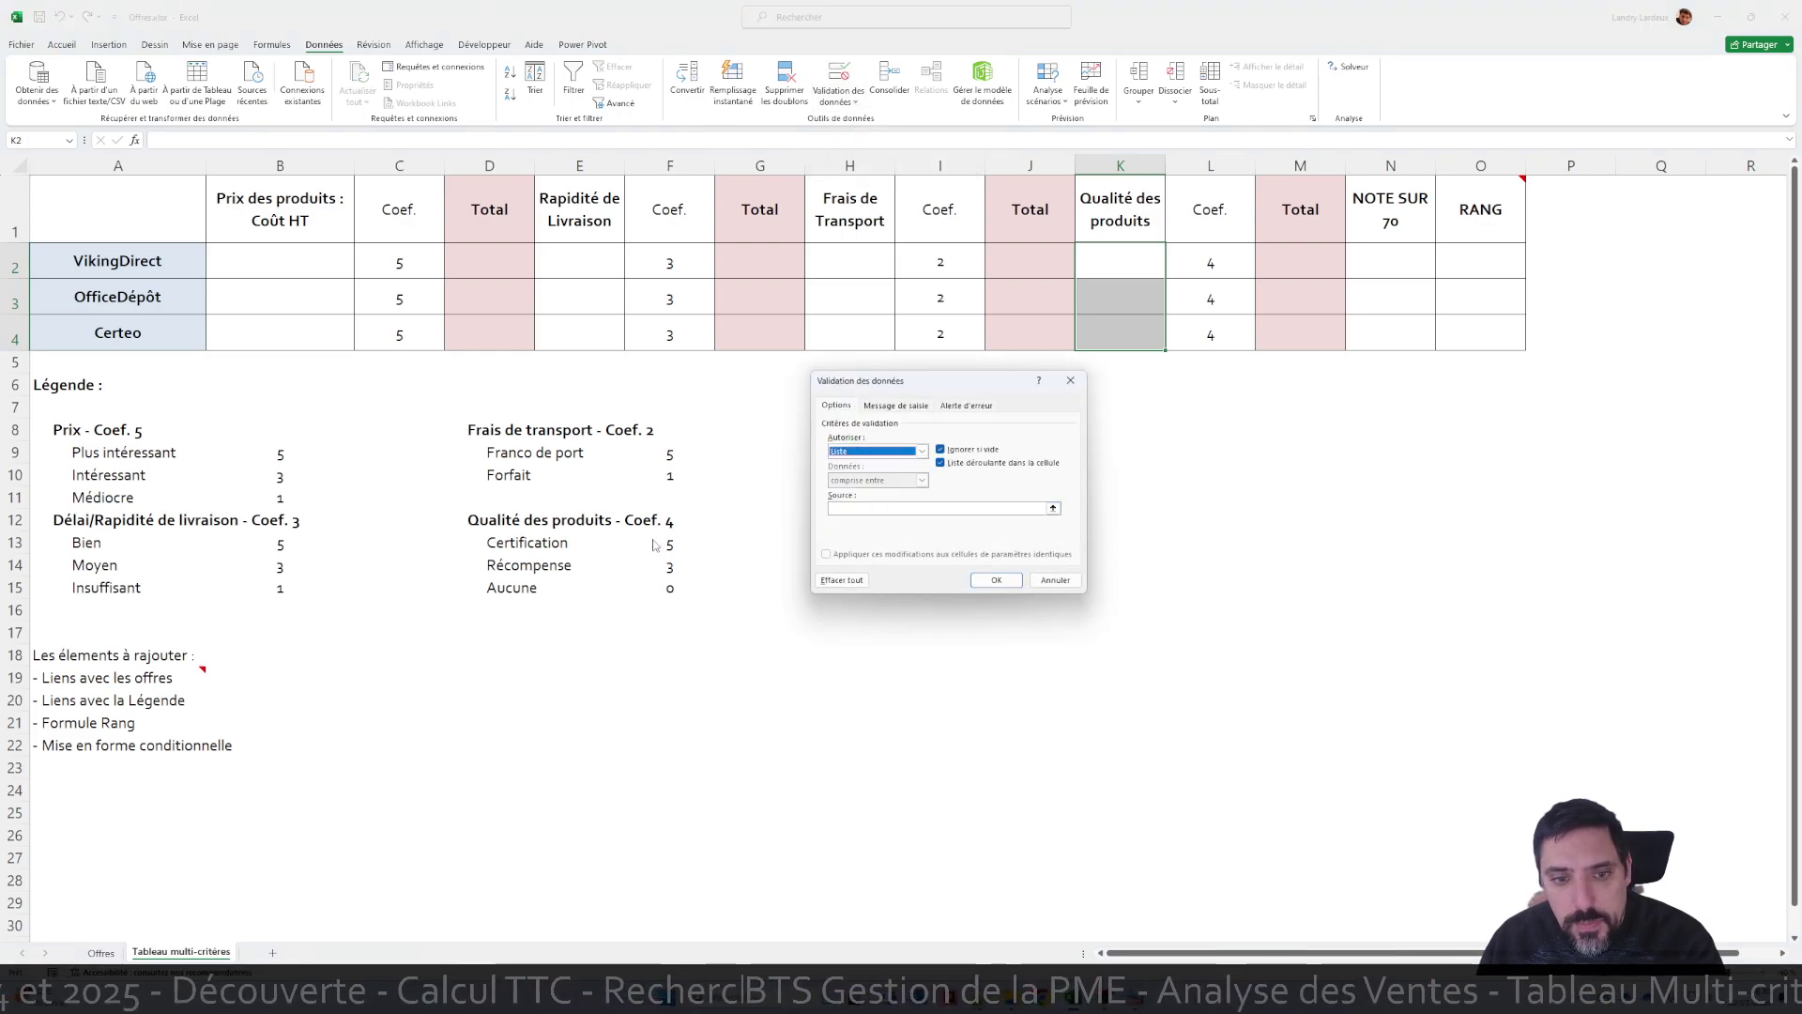
left_click(868, 509)
left_click_drag(667, 542, 671, 587)
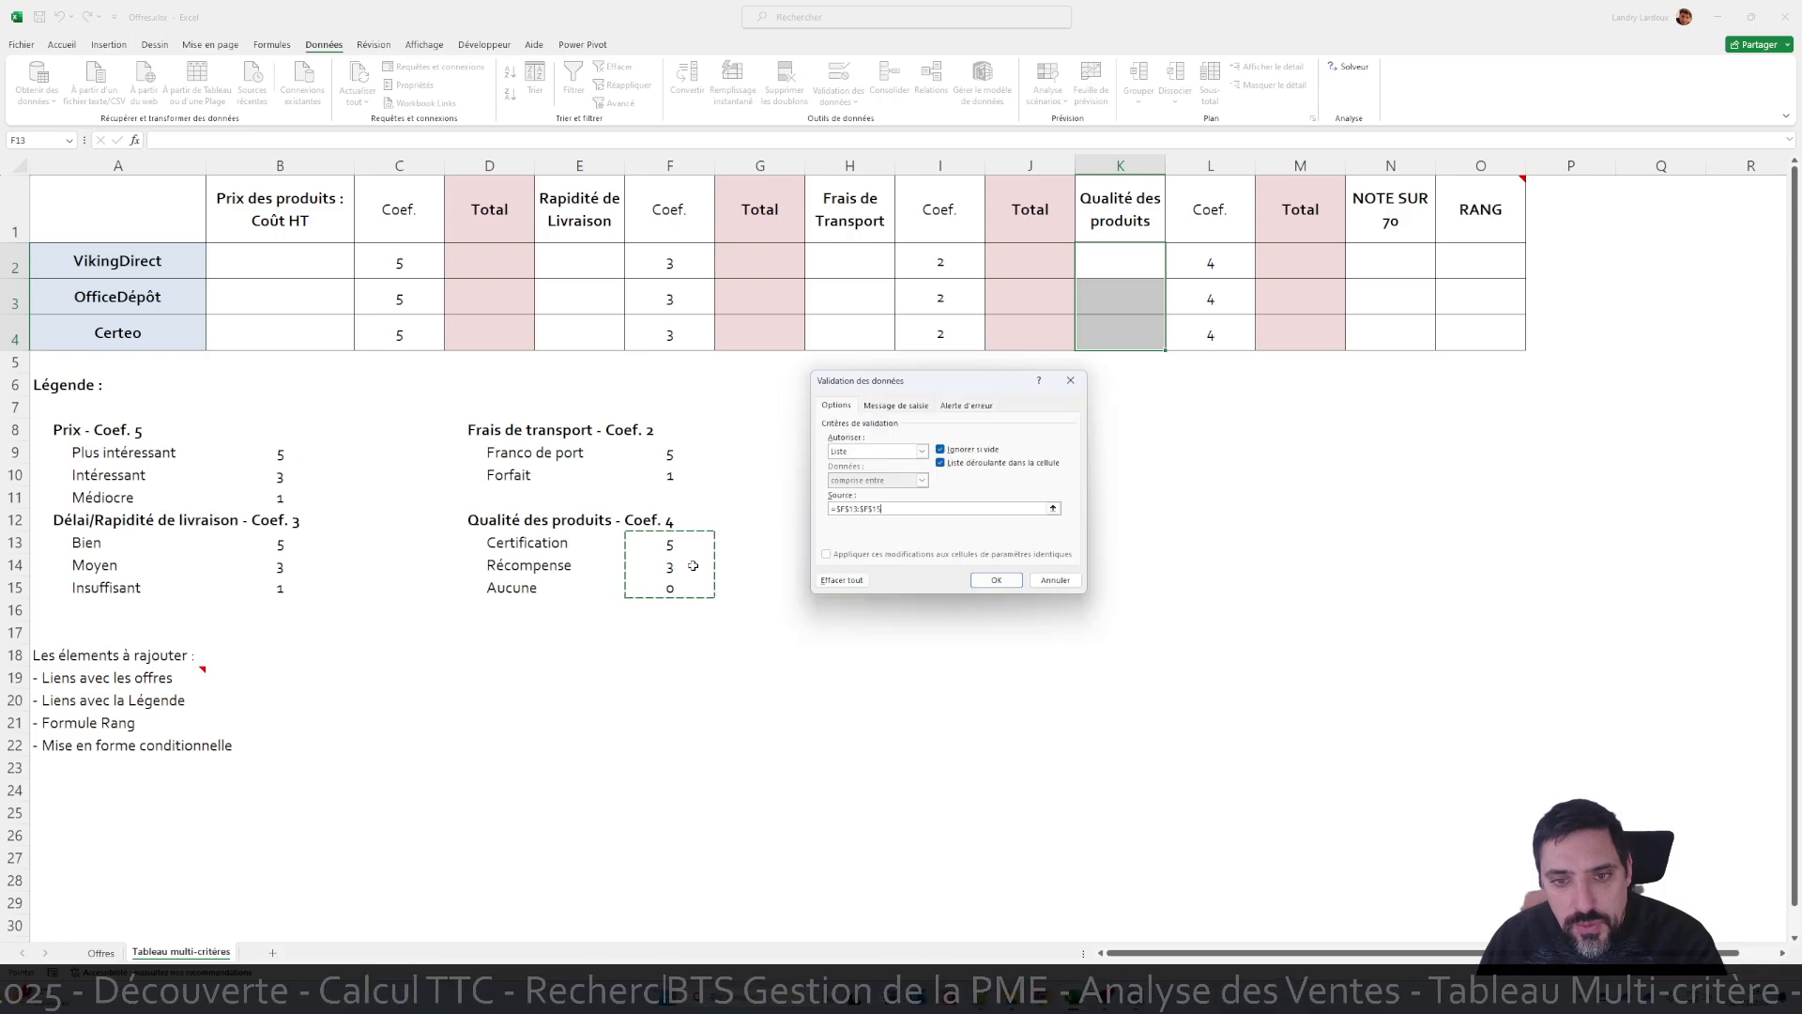
left_click(998, 580)
left_click(1006, 563)
Choose the price scores 5 for VikingDirect, 1 for OfficeDépôt and 3 for Certeo, and check them against the Offres sheet
left_click(309, 262)
left_click(360, 273)
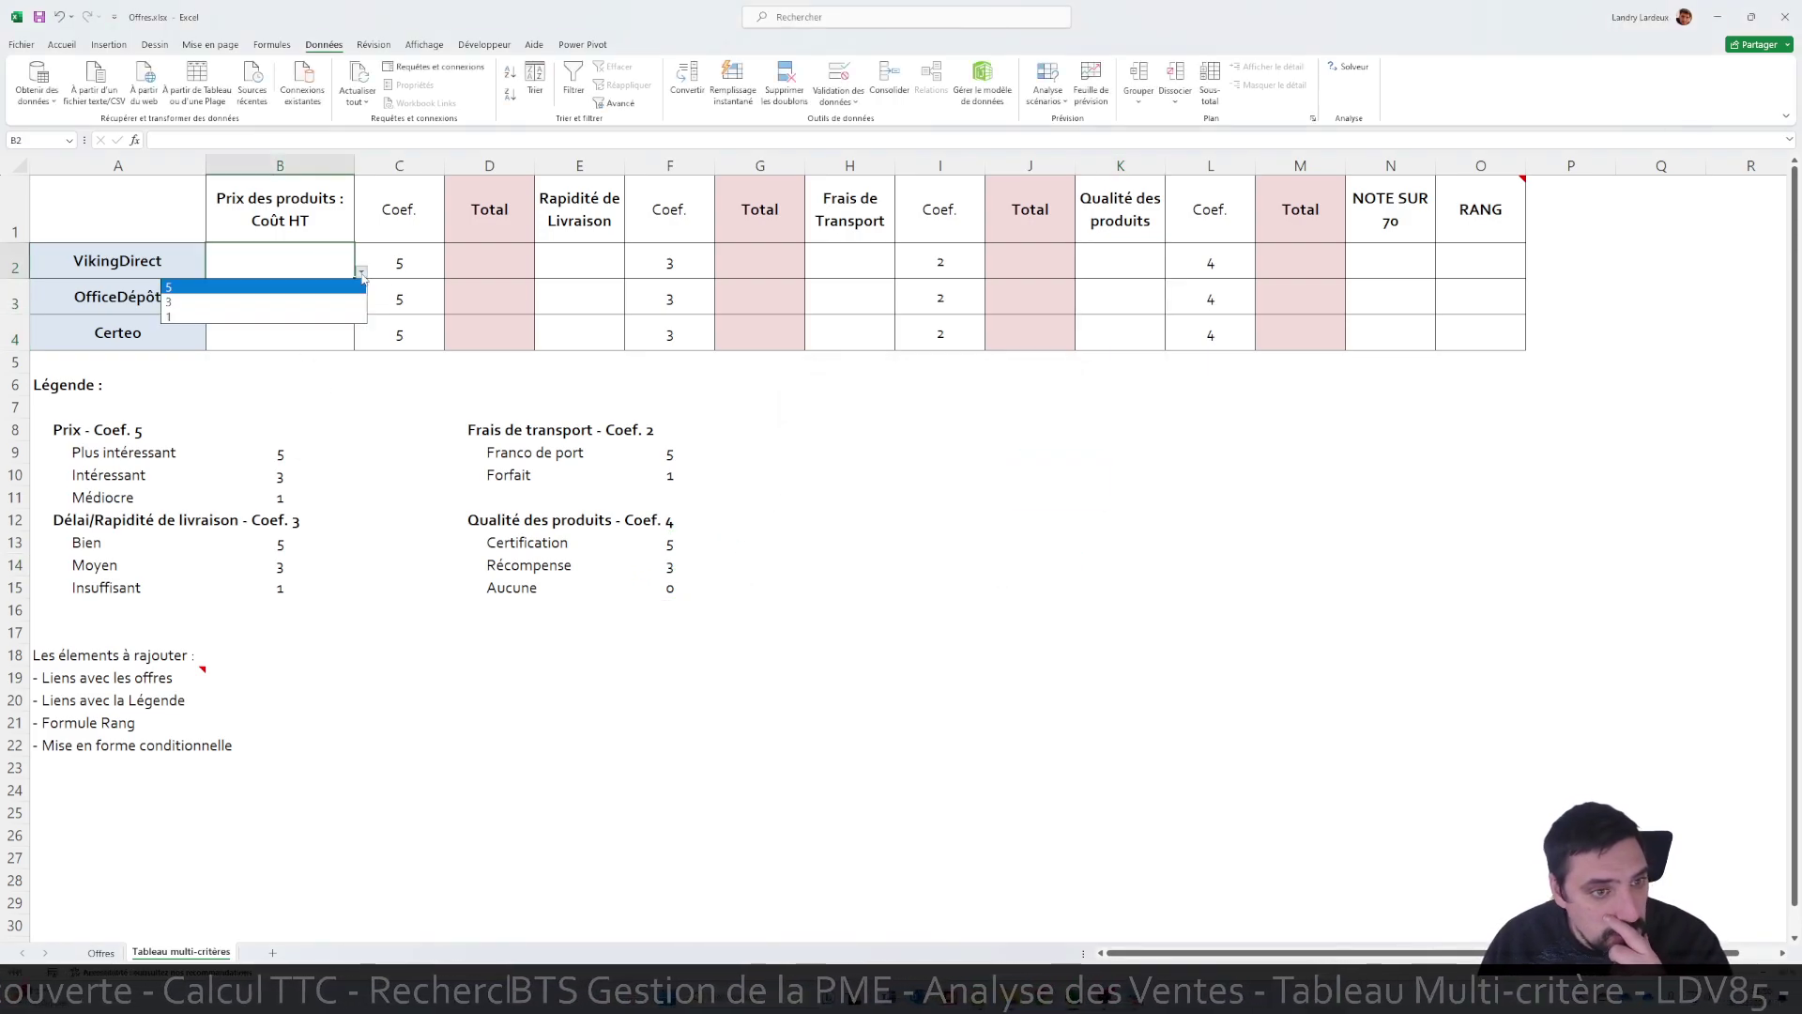
left_click(343, 287)
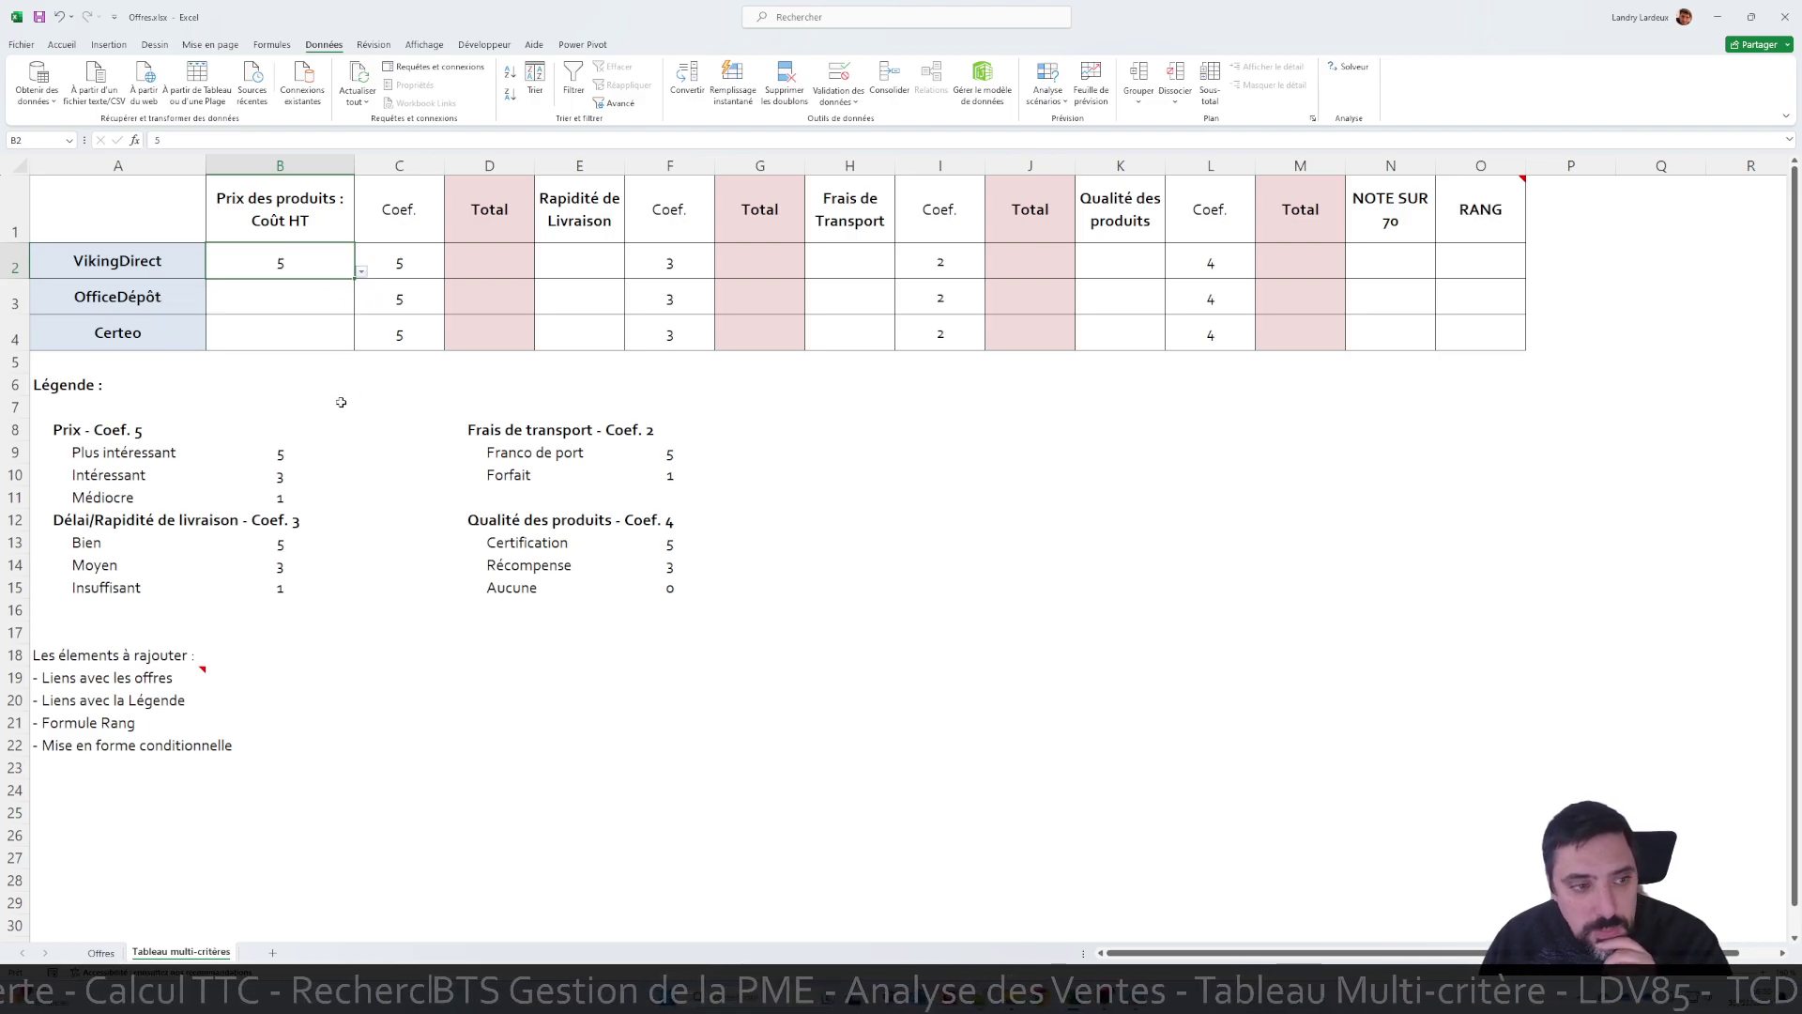
left_click(319, 291)
left_click(360, 308)
left_click(291, 349)
left_click(327, 330)
left_click(365, 340)
left_click(324, 372)
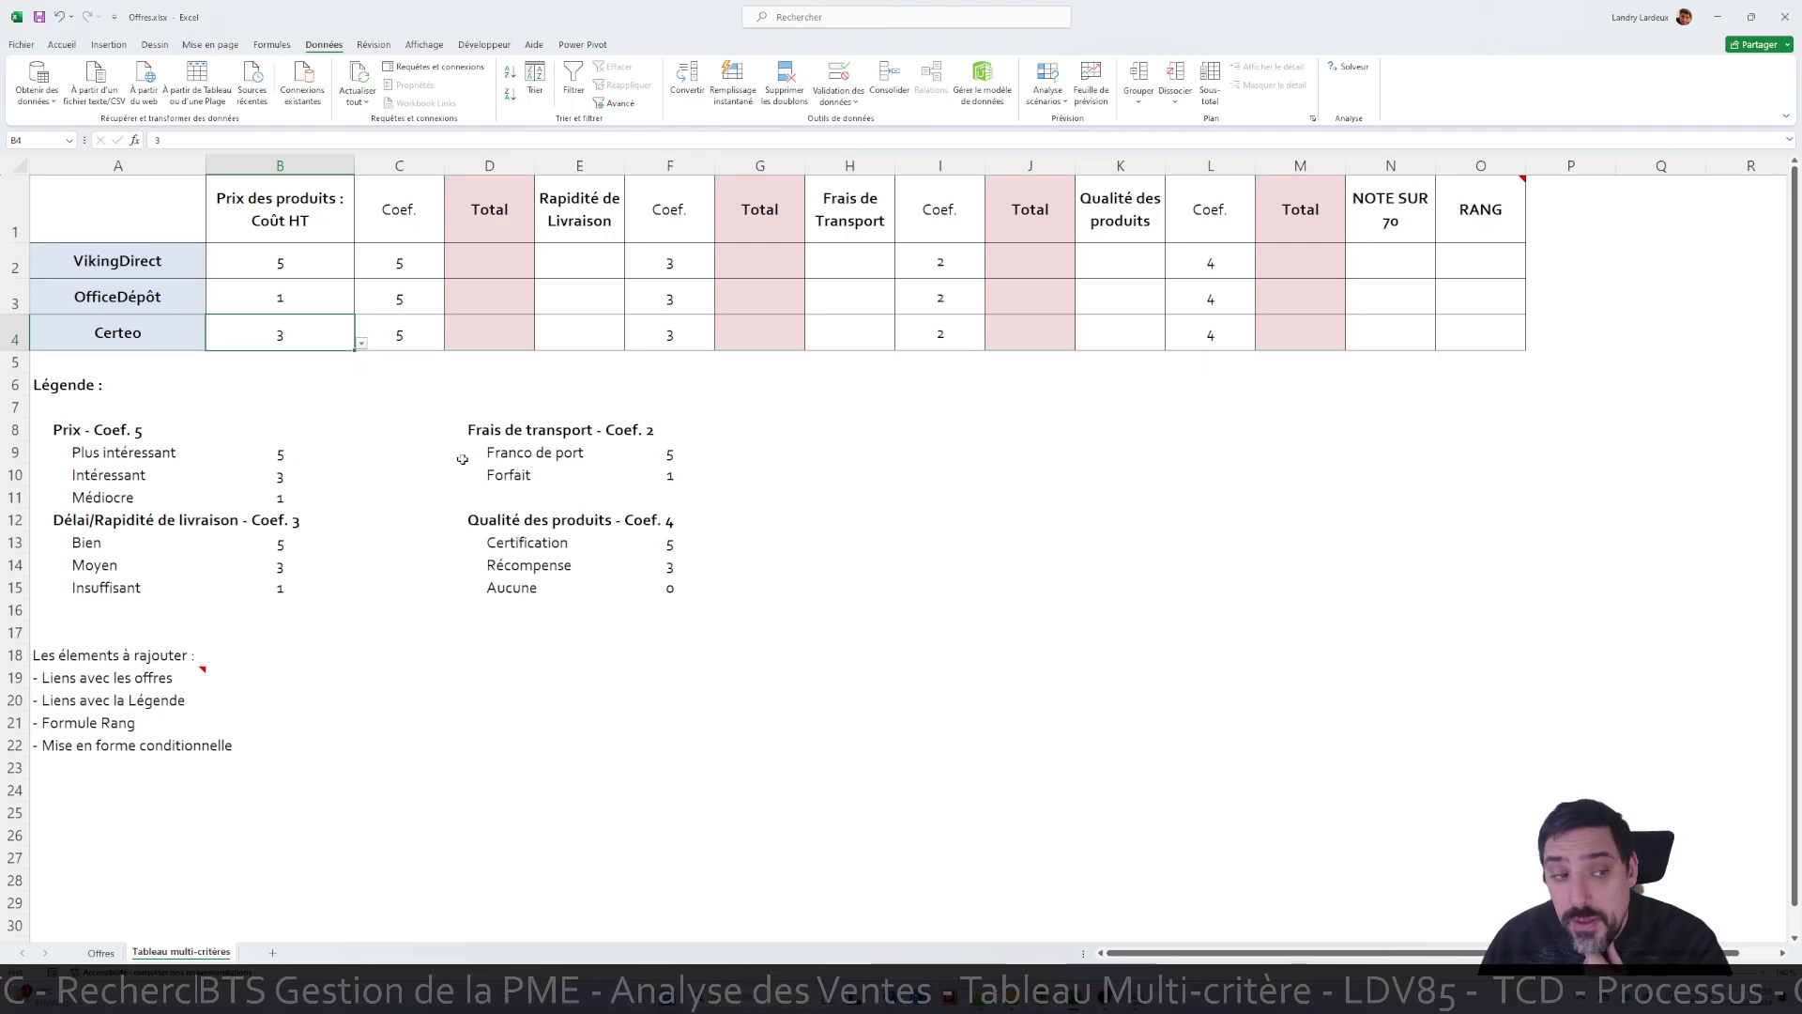
left_click(100, 953)
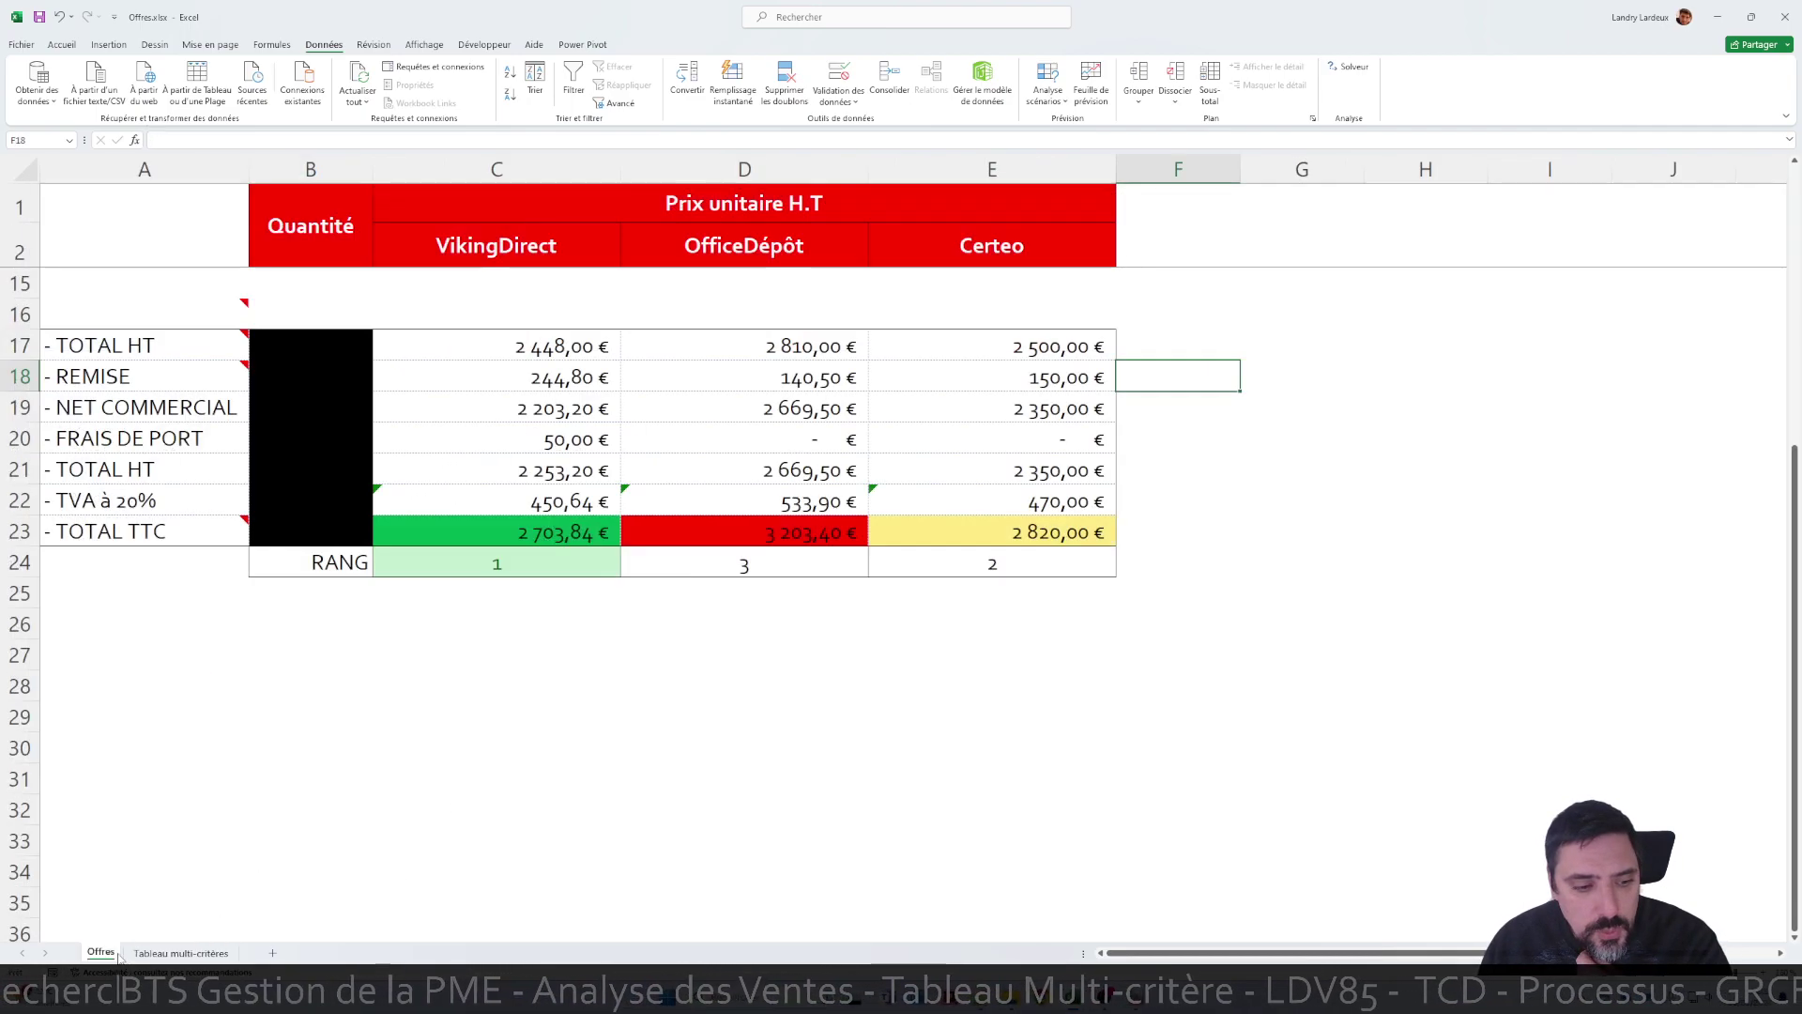
left_click(181, 953)
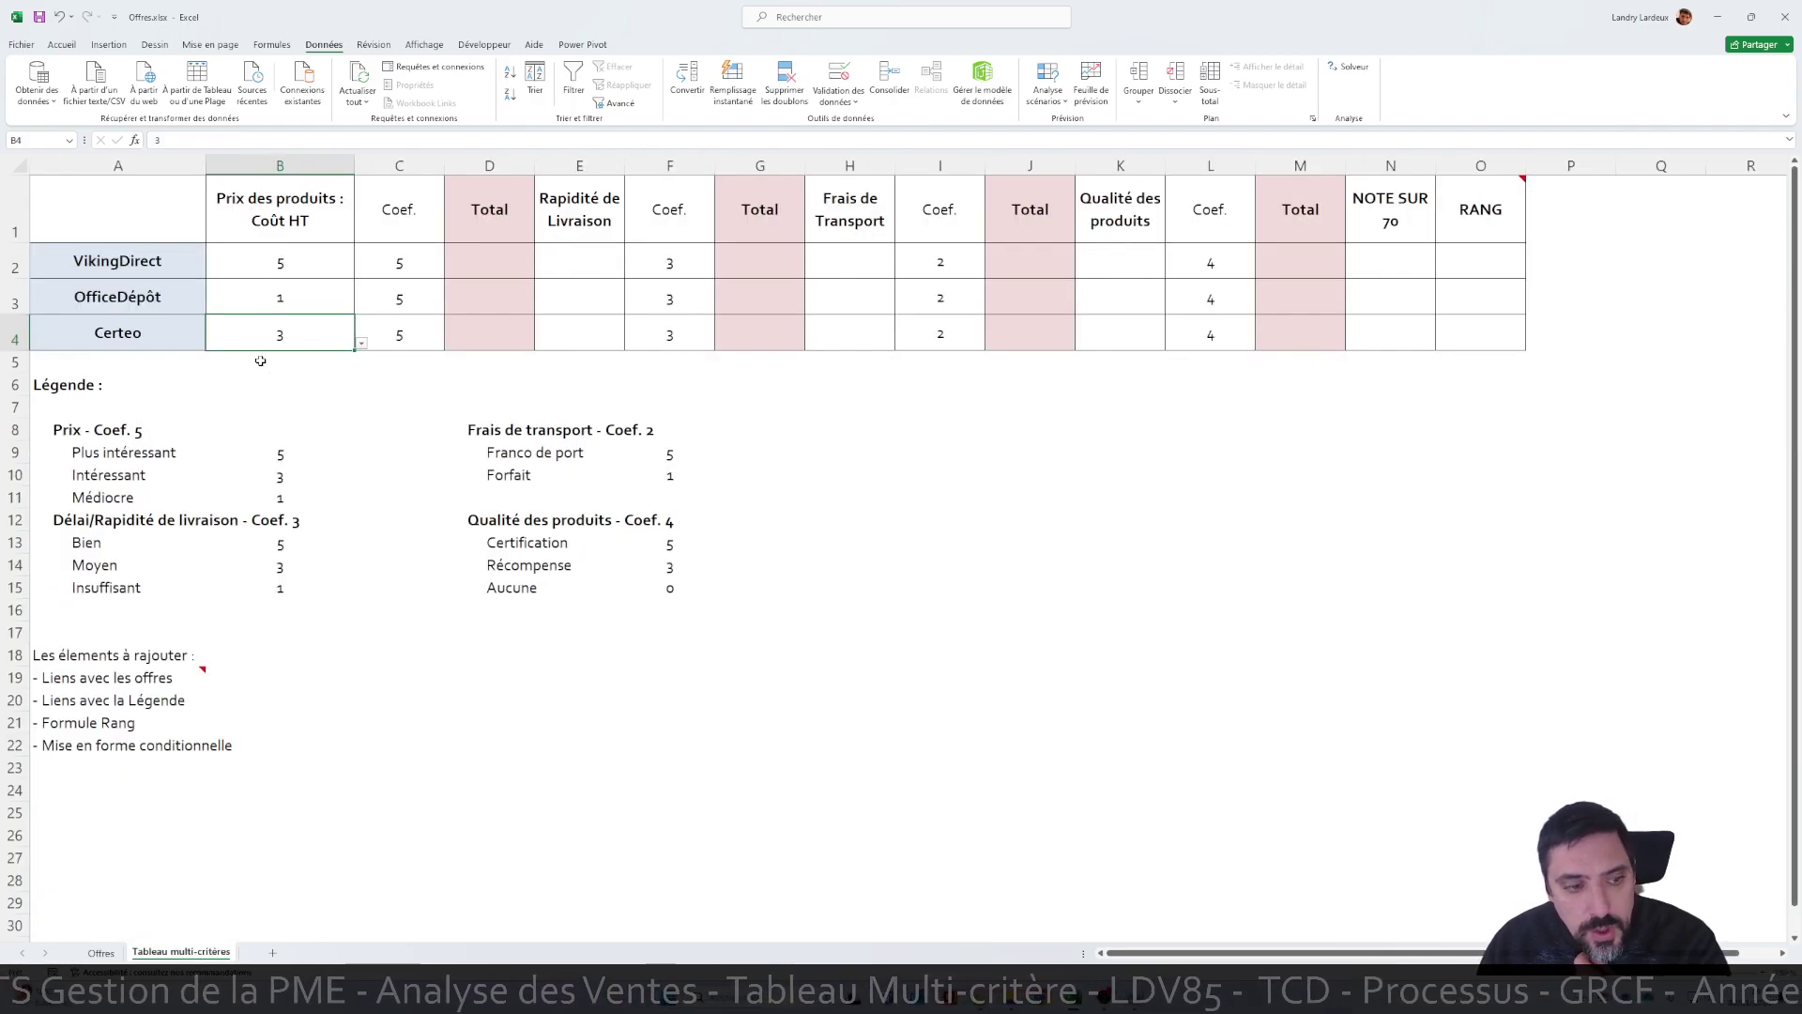
Clear the list of elements to add in A18:A22 below the legend
left_click_drag(103, 657, 105, 746)
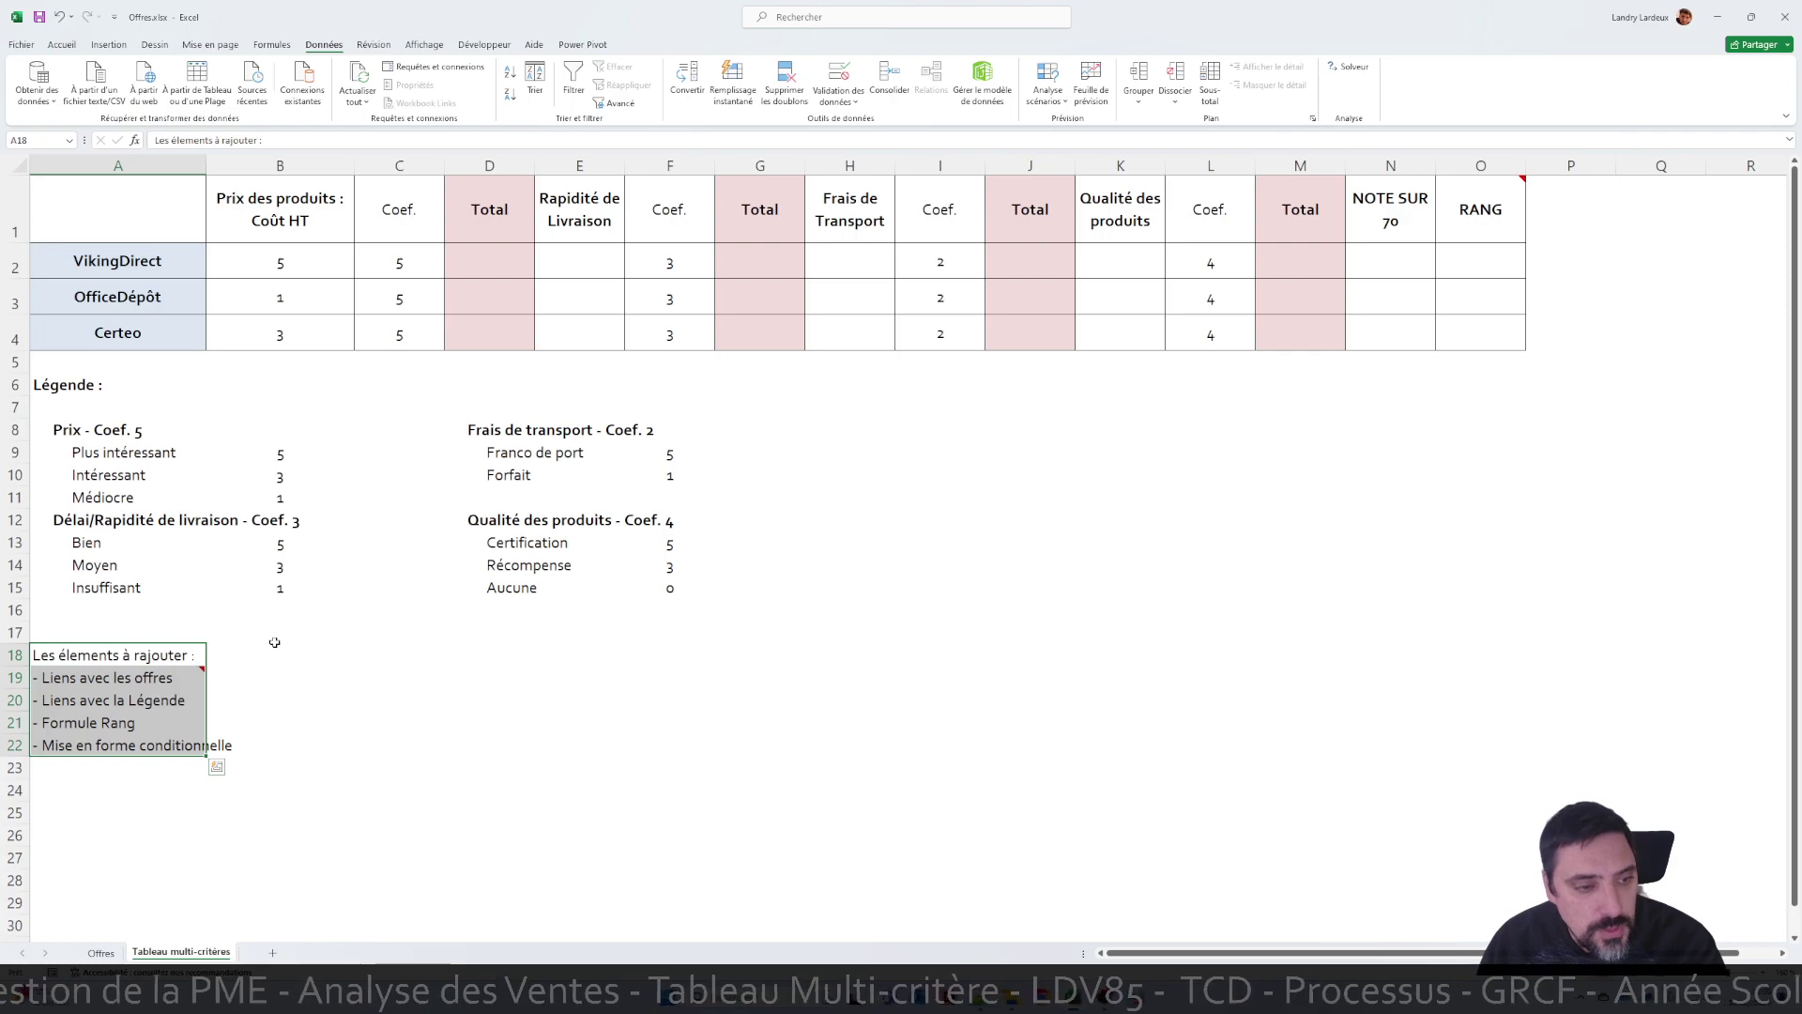
key("Delete")
left_click(338, 631)
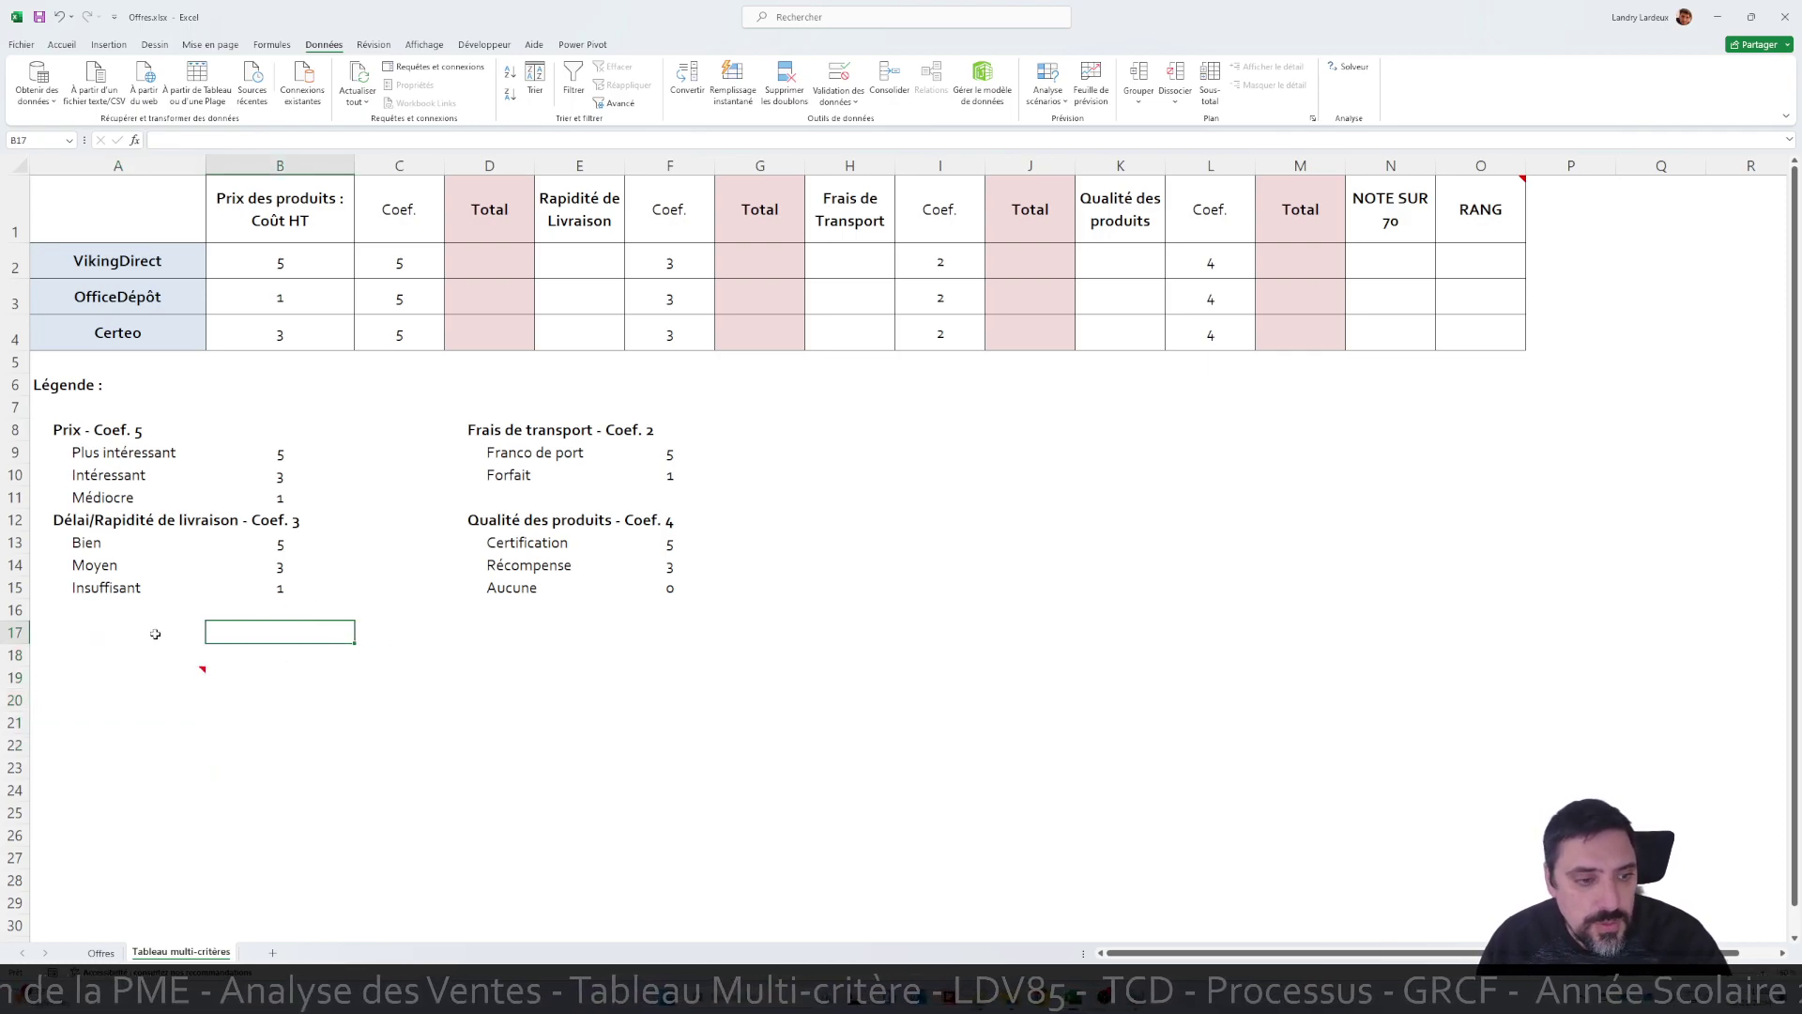
Calculate the price Total in D2 as =B2*C2 and fill the formula down to D4
left_click(458, 259)
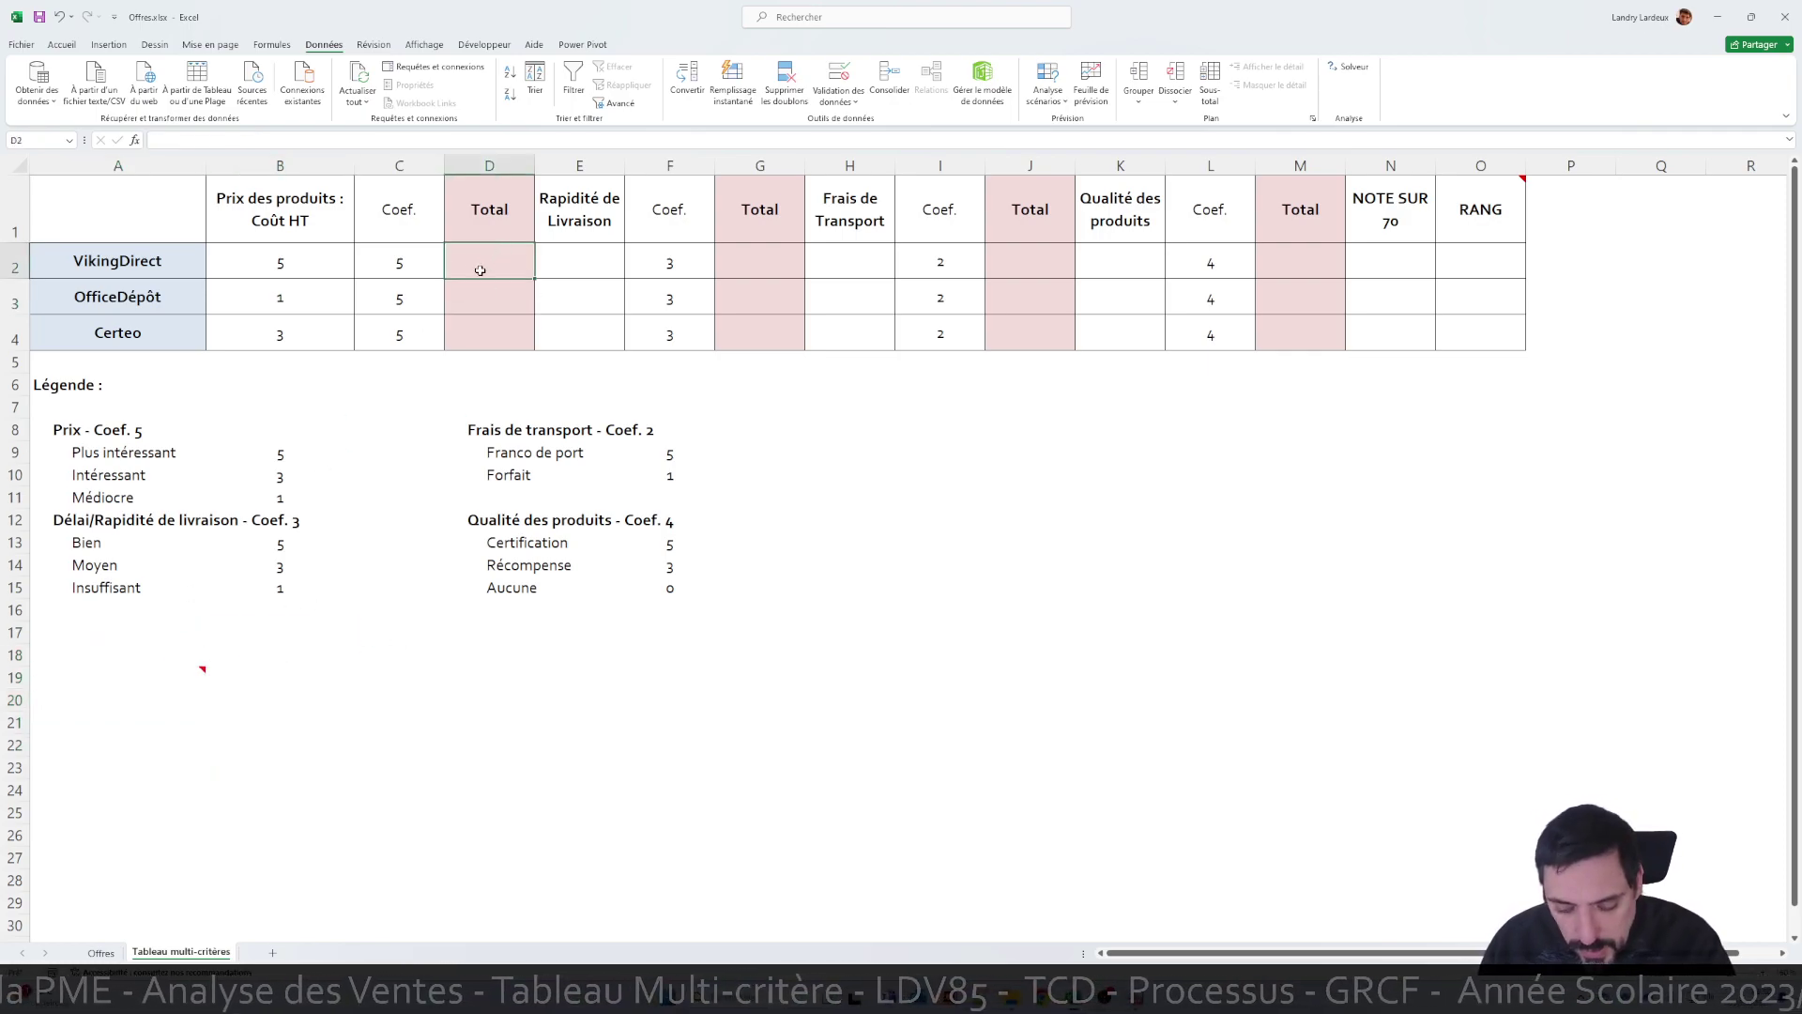
type("=")
left_click(280, 259)
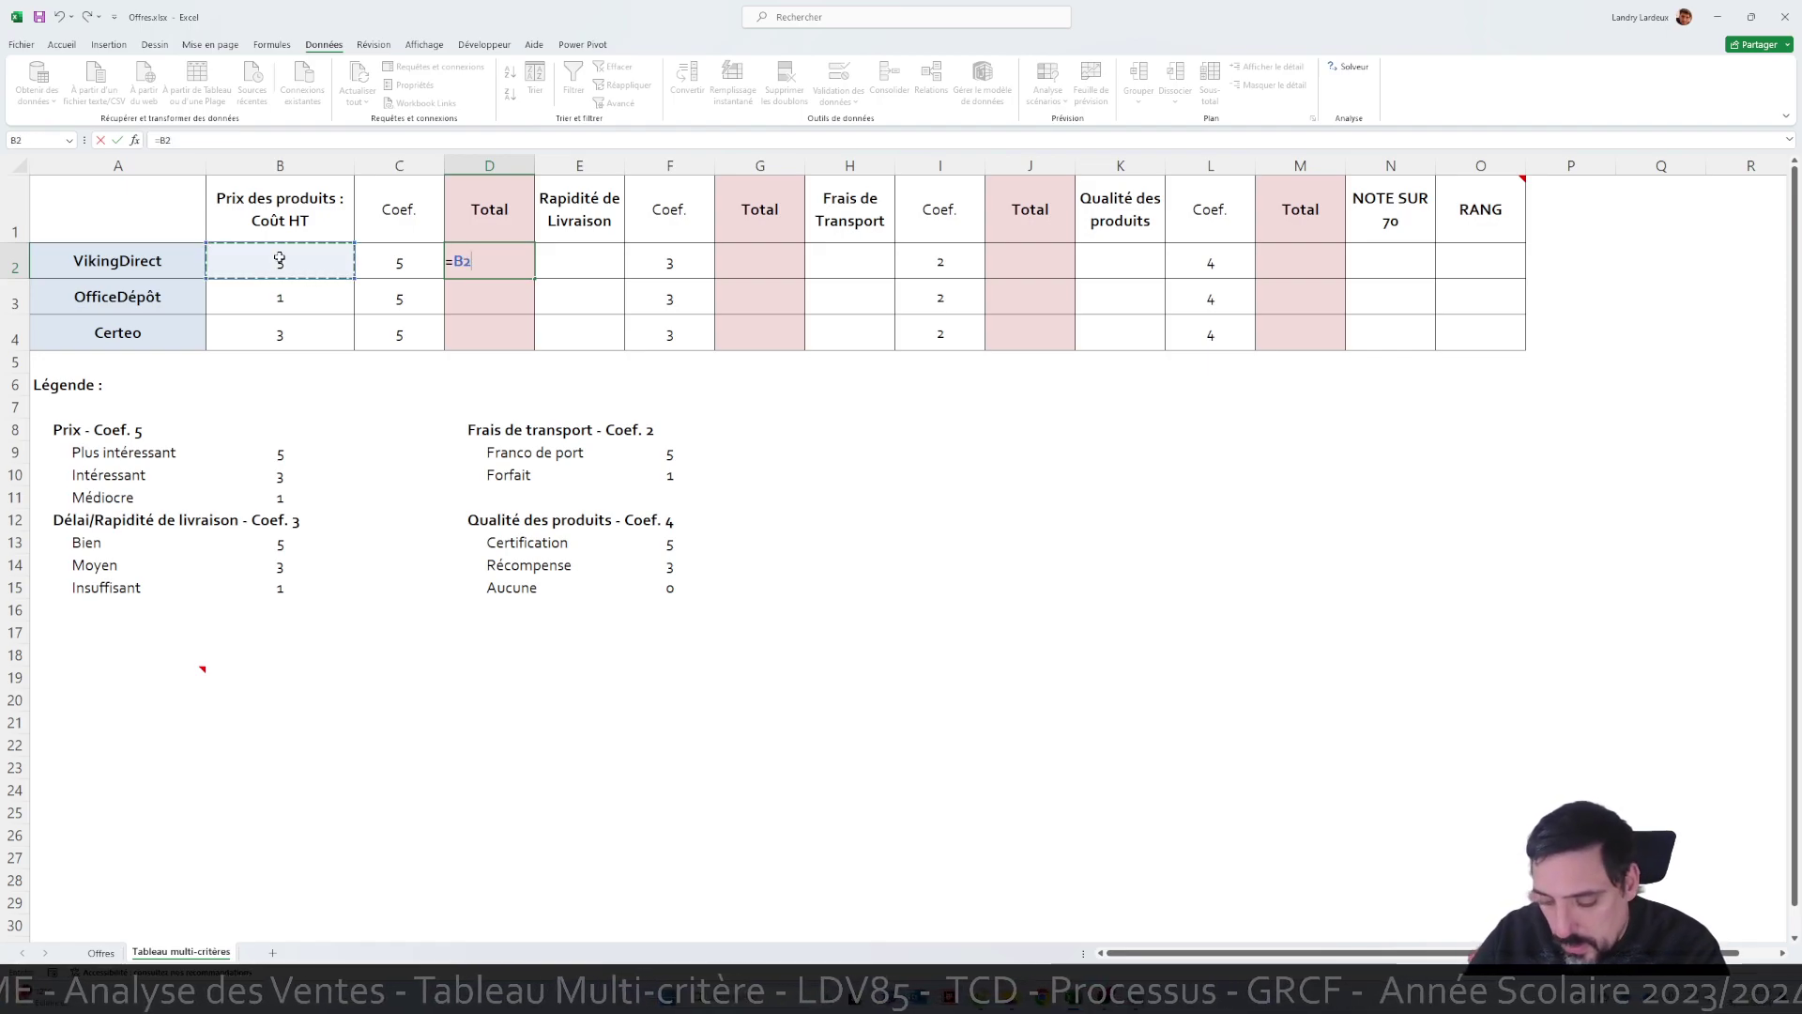
type("*")
left_click(394, 255)
key("Return")
left_click(516, 272)
left_click_drag(531, 343, 529, 342)
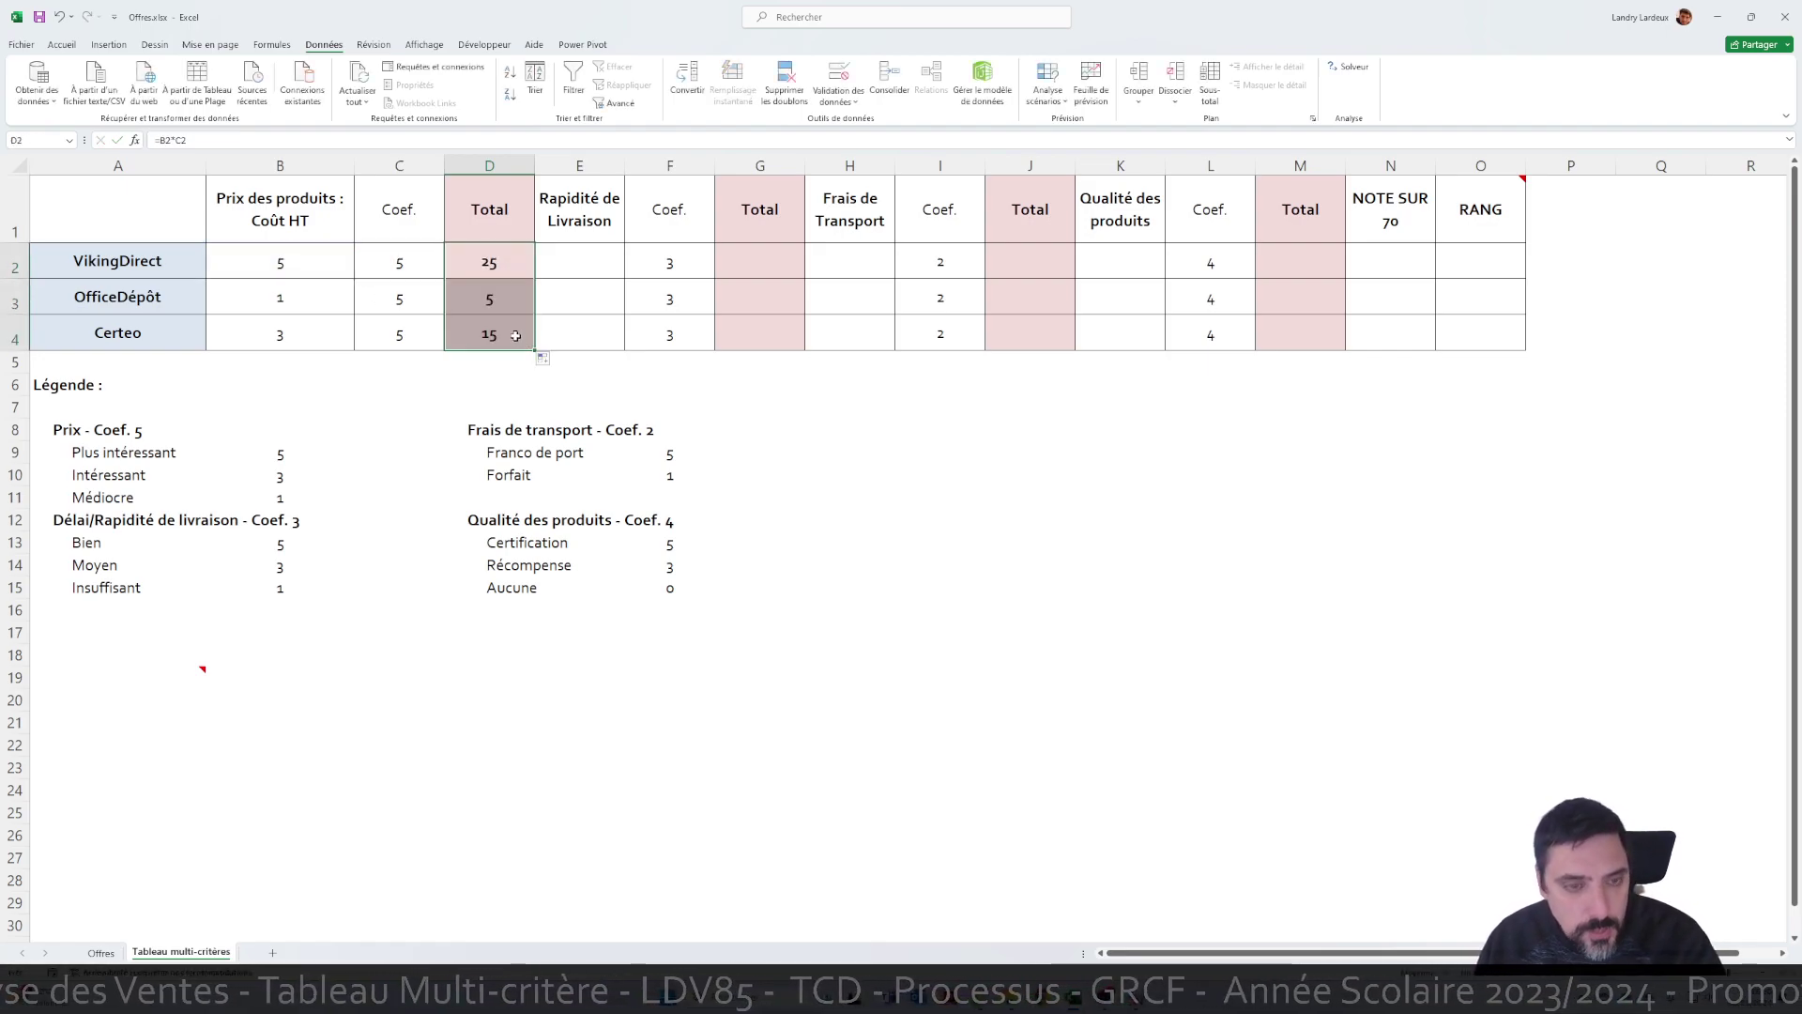
Copy the price Total formulas into the delivery, transport and quality Total columns, G2:G4, J2:J4 and M2:M4
key("ctrl+c")
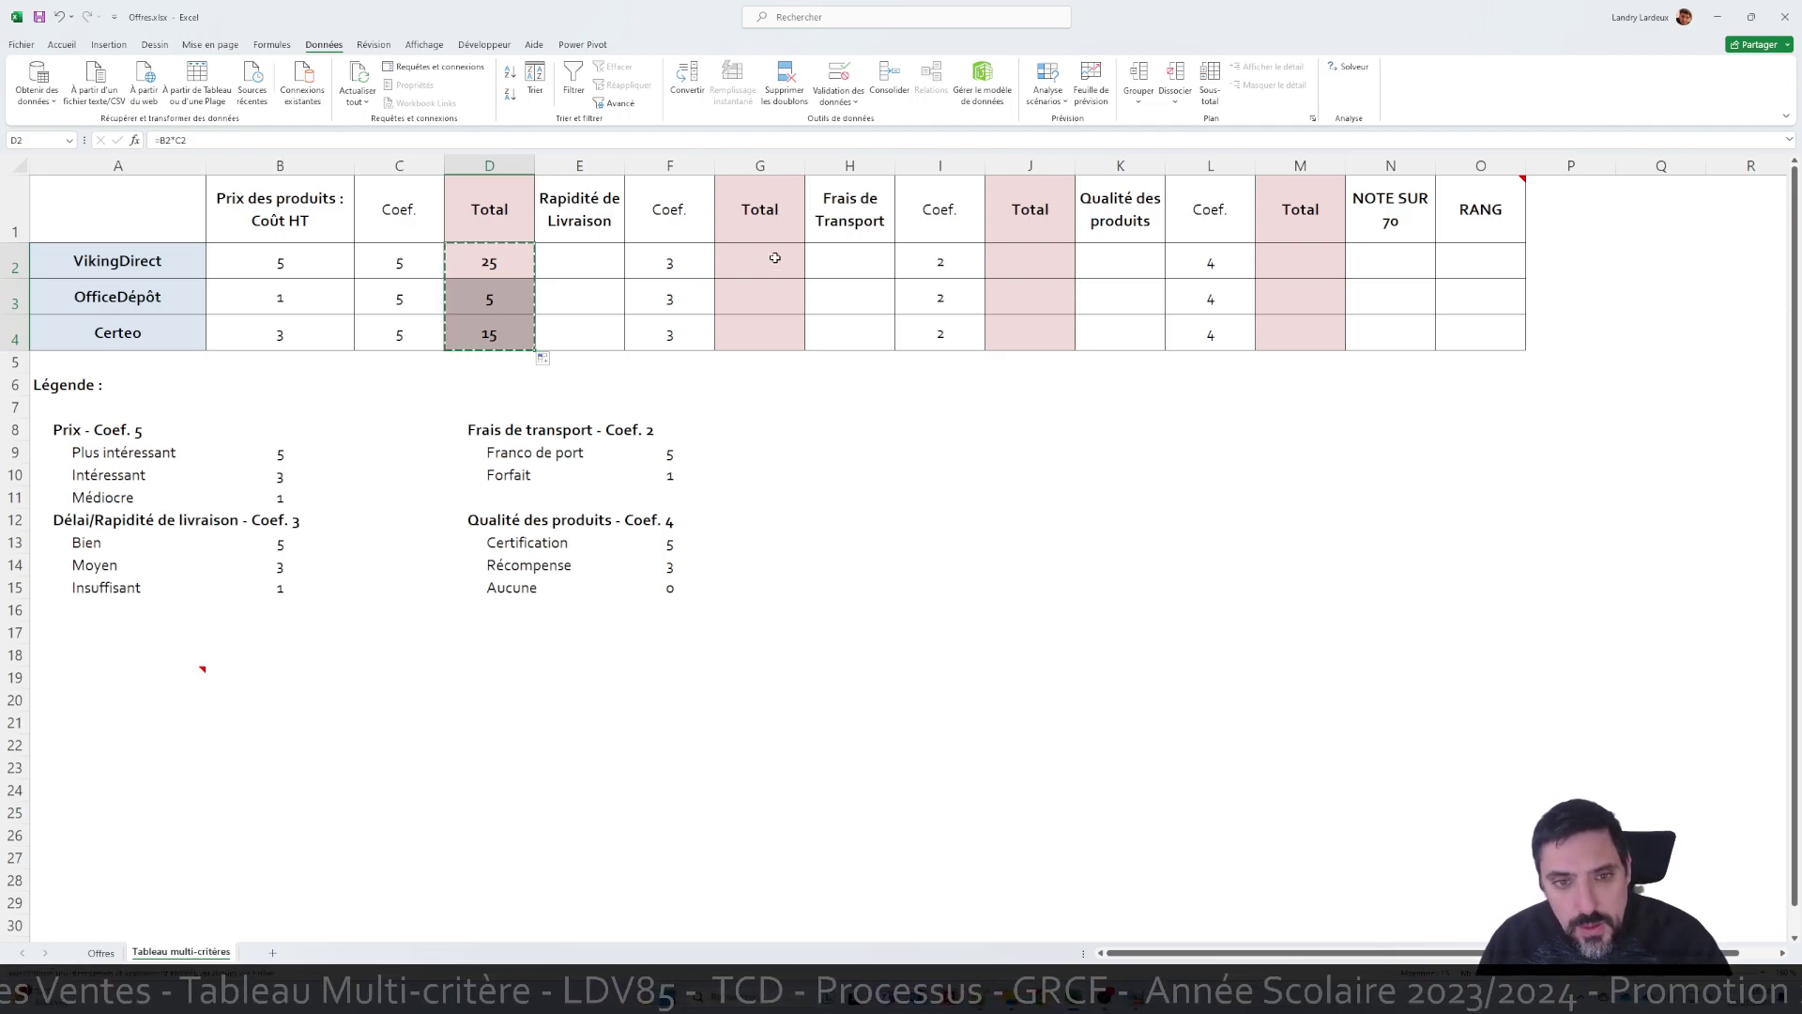
left_click(670, 262)
left_click(764, 268)
key("ctrl+v")
key("ctrl+c")
left_click_drag(1040, 263, 1033, 338)
left_click_drag(1277, 261, 1277, 334)
key("ctrl+v")
left_click(1166, 422)
Calculate VikingDirect's note out of 70 in N2 as =D2+G2+J2+M2
left_click(1380, 265)
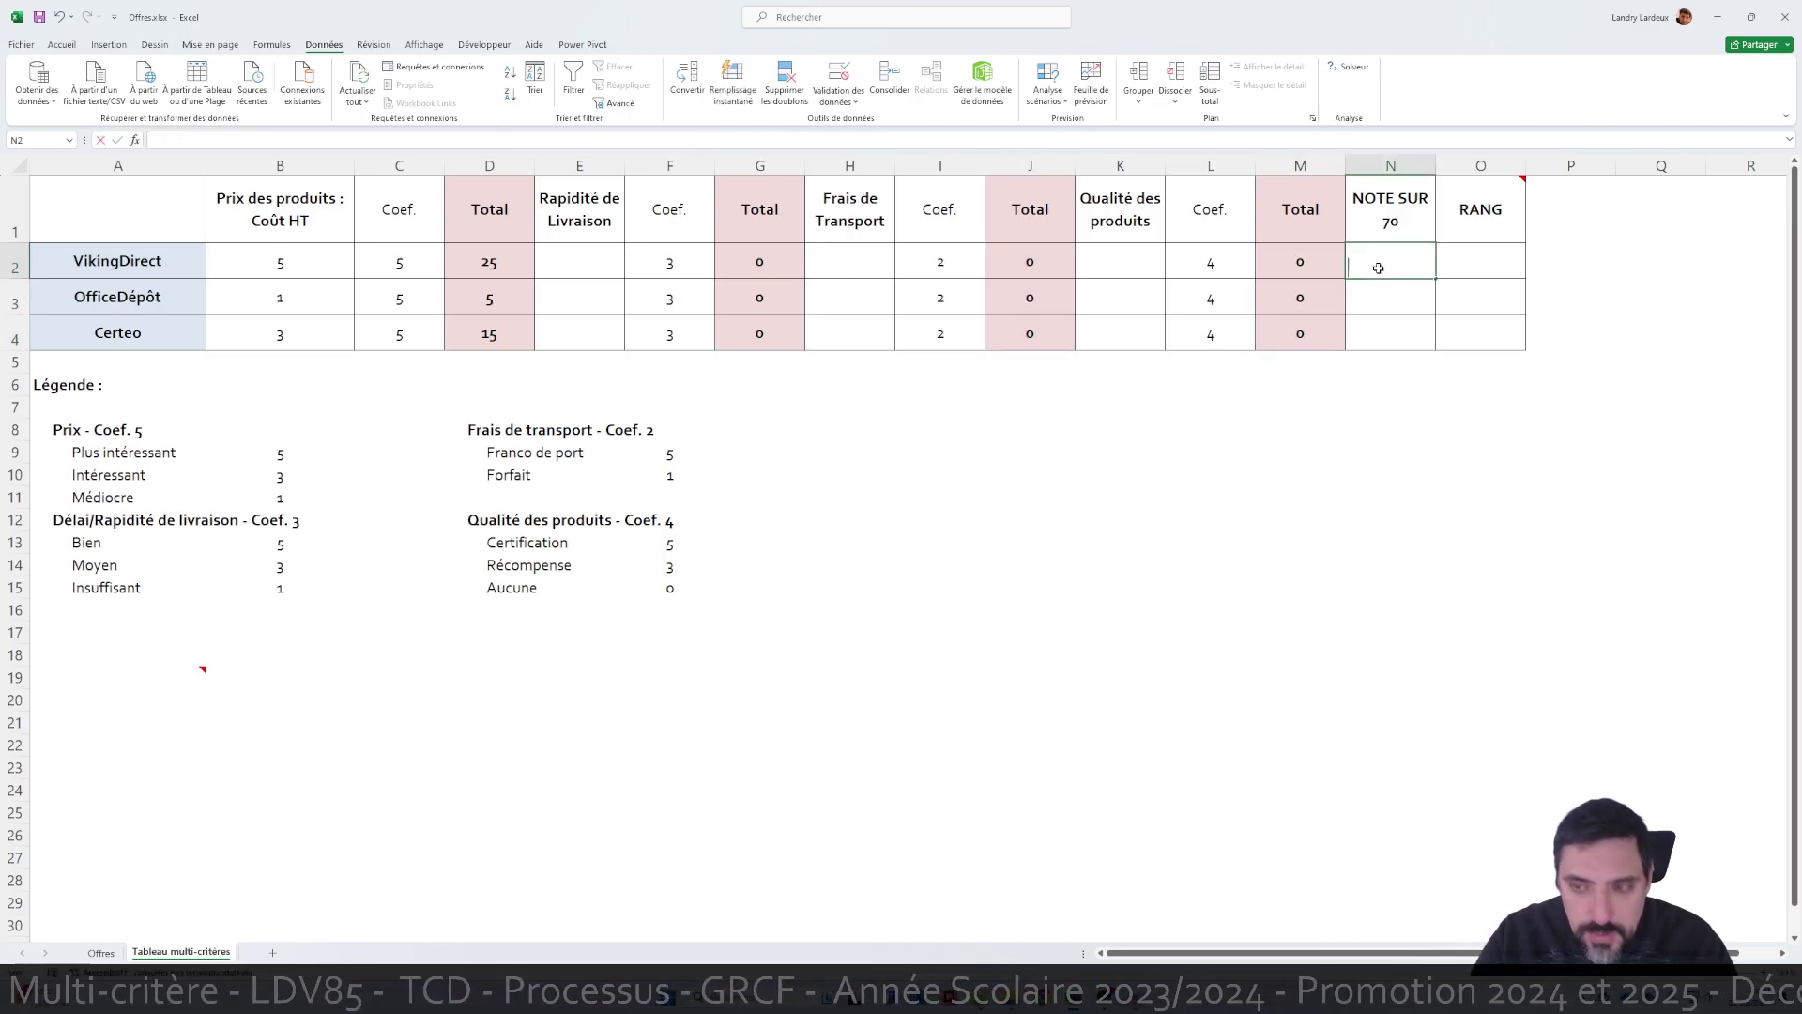
type("=")
left_click(500, 264)
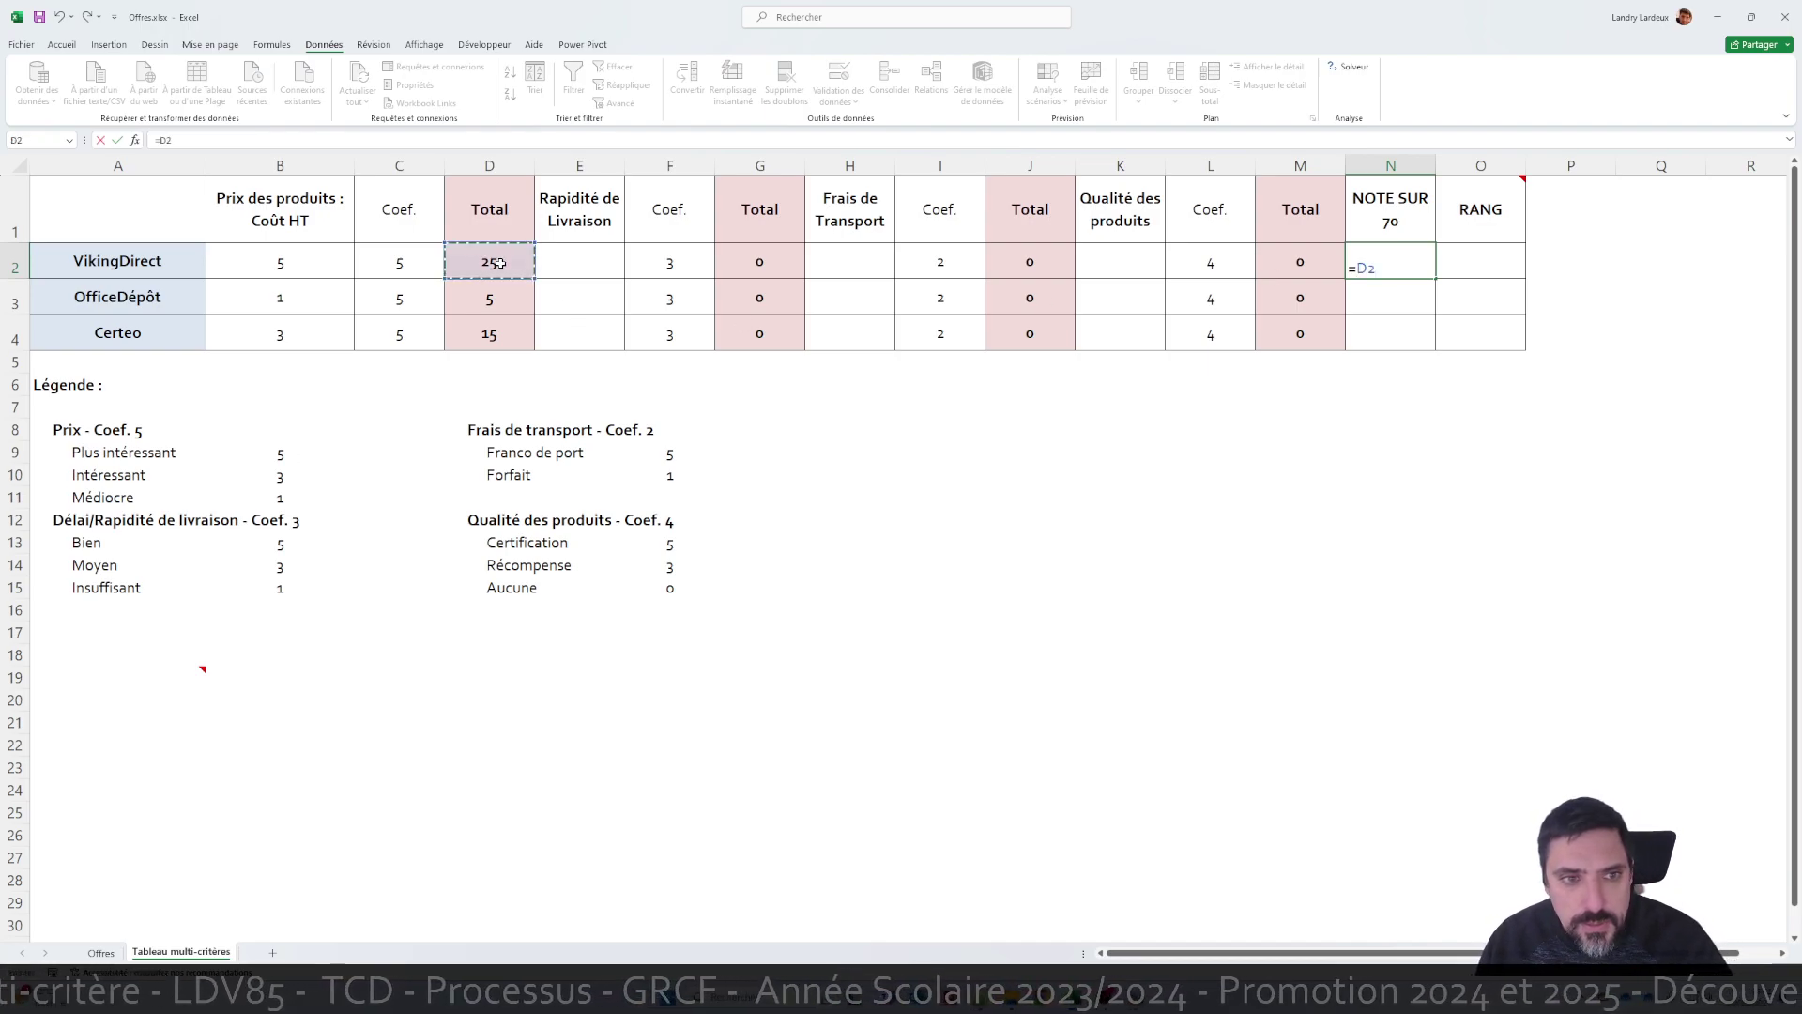
type("+")
left_click(753, 266)
type("+")
left_click(1013, 261)
type("+")
left_click(1308, 262)
type("+")
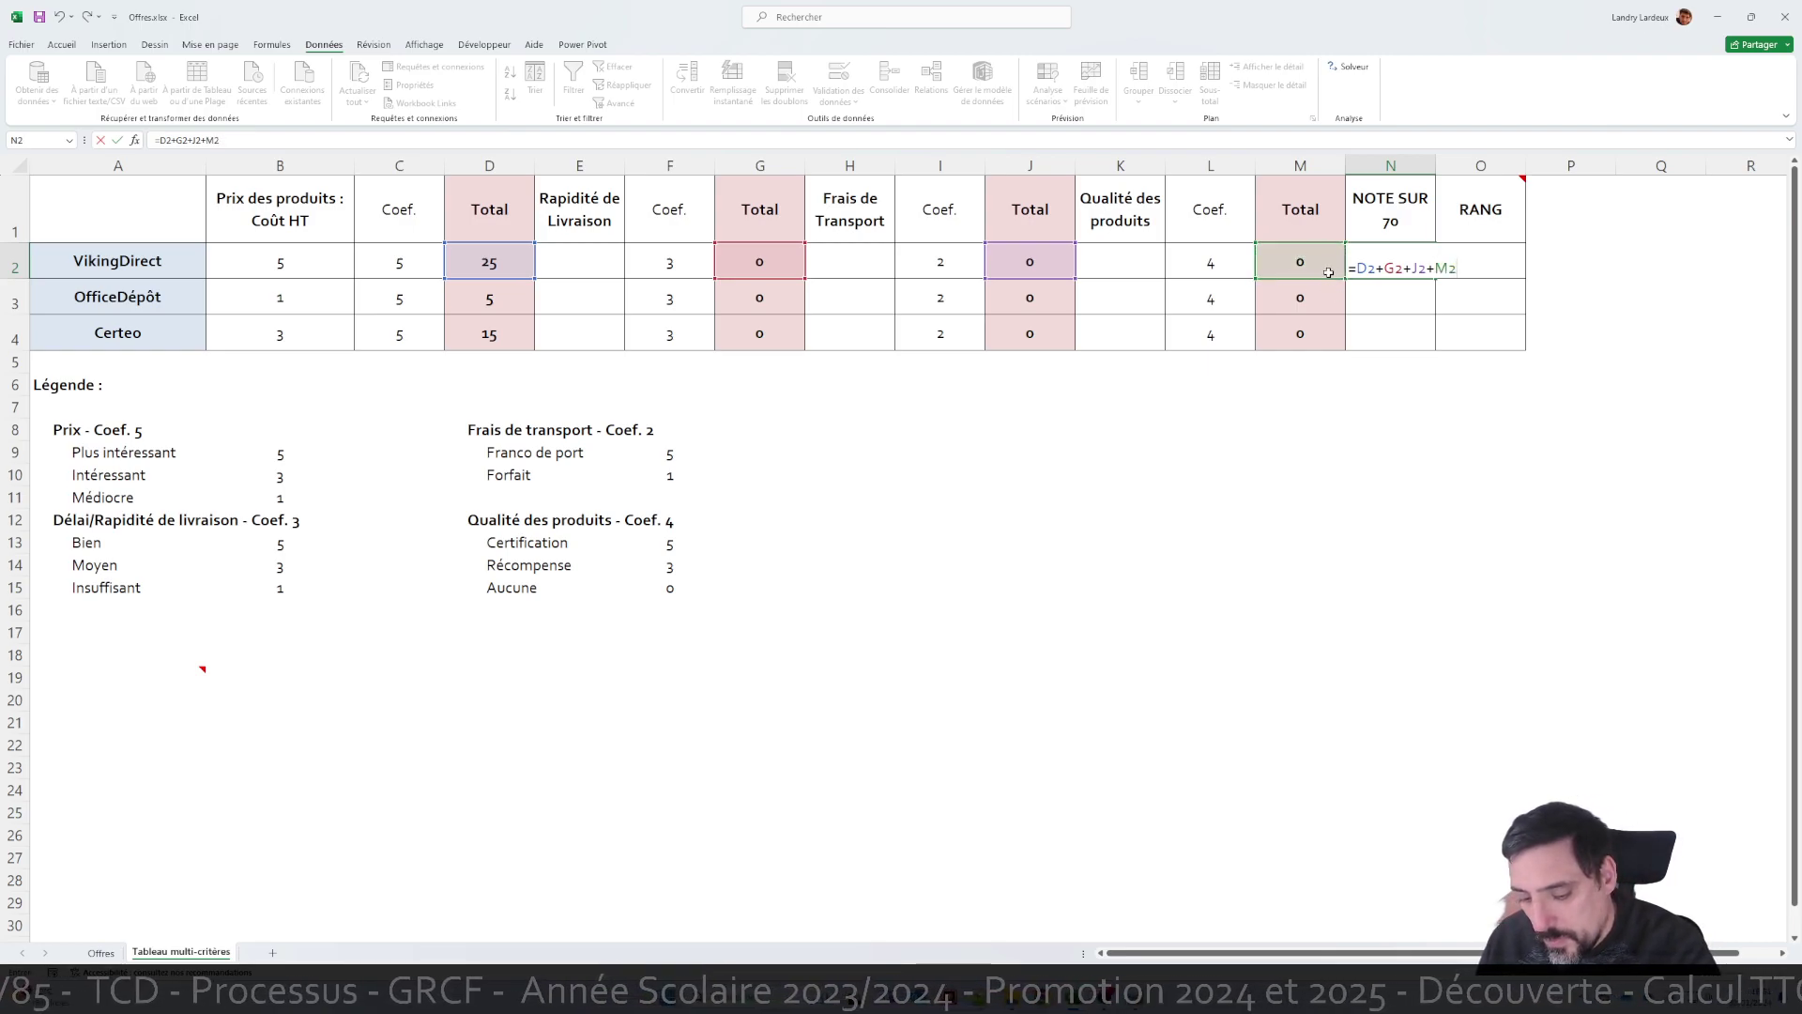
key("BackSpace")
key("ctrl+Return")
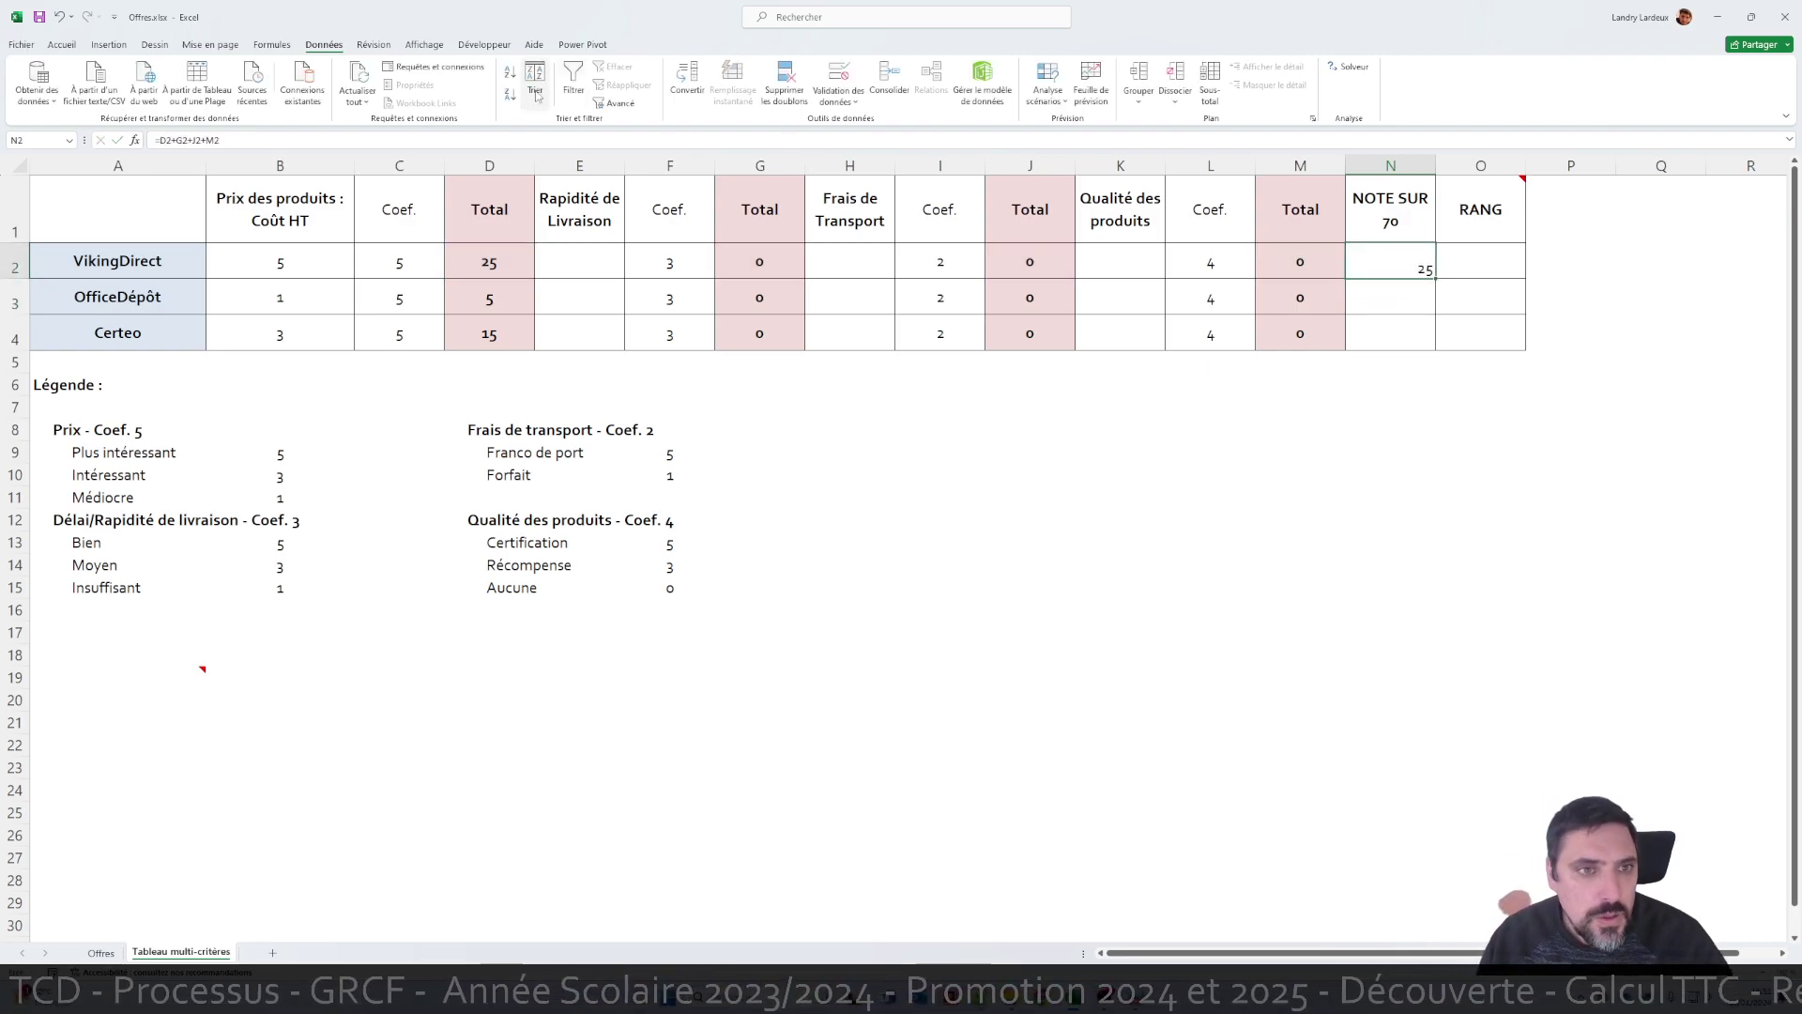
Centre the note in N2 horizontally and vertically, and fill the formula down to N4
left_click(61, 44)
left_click(376, 94)
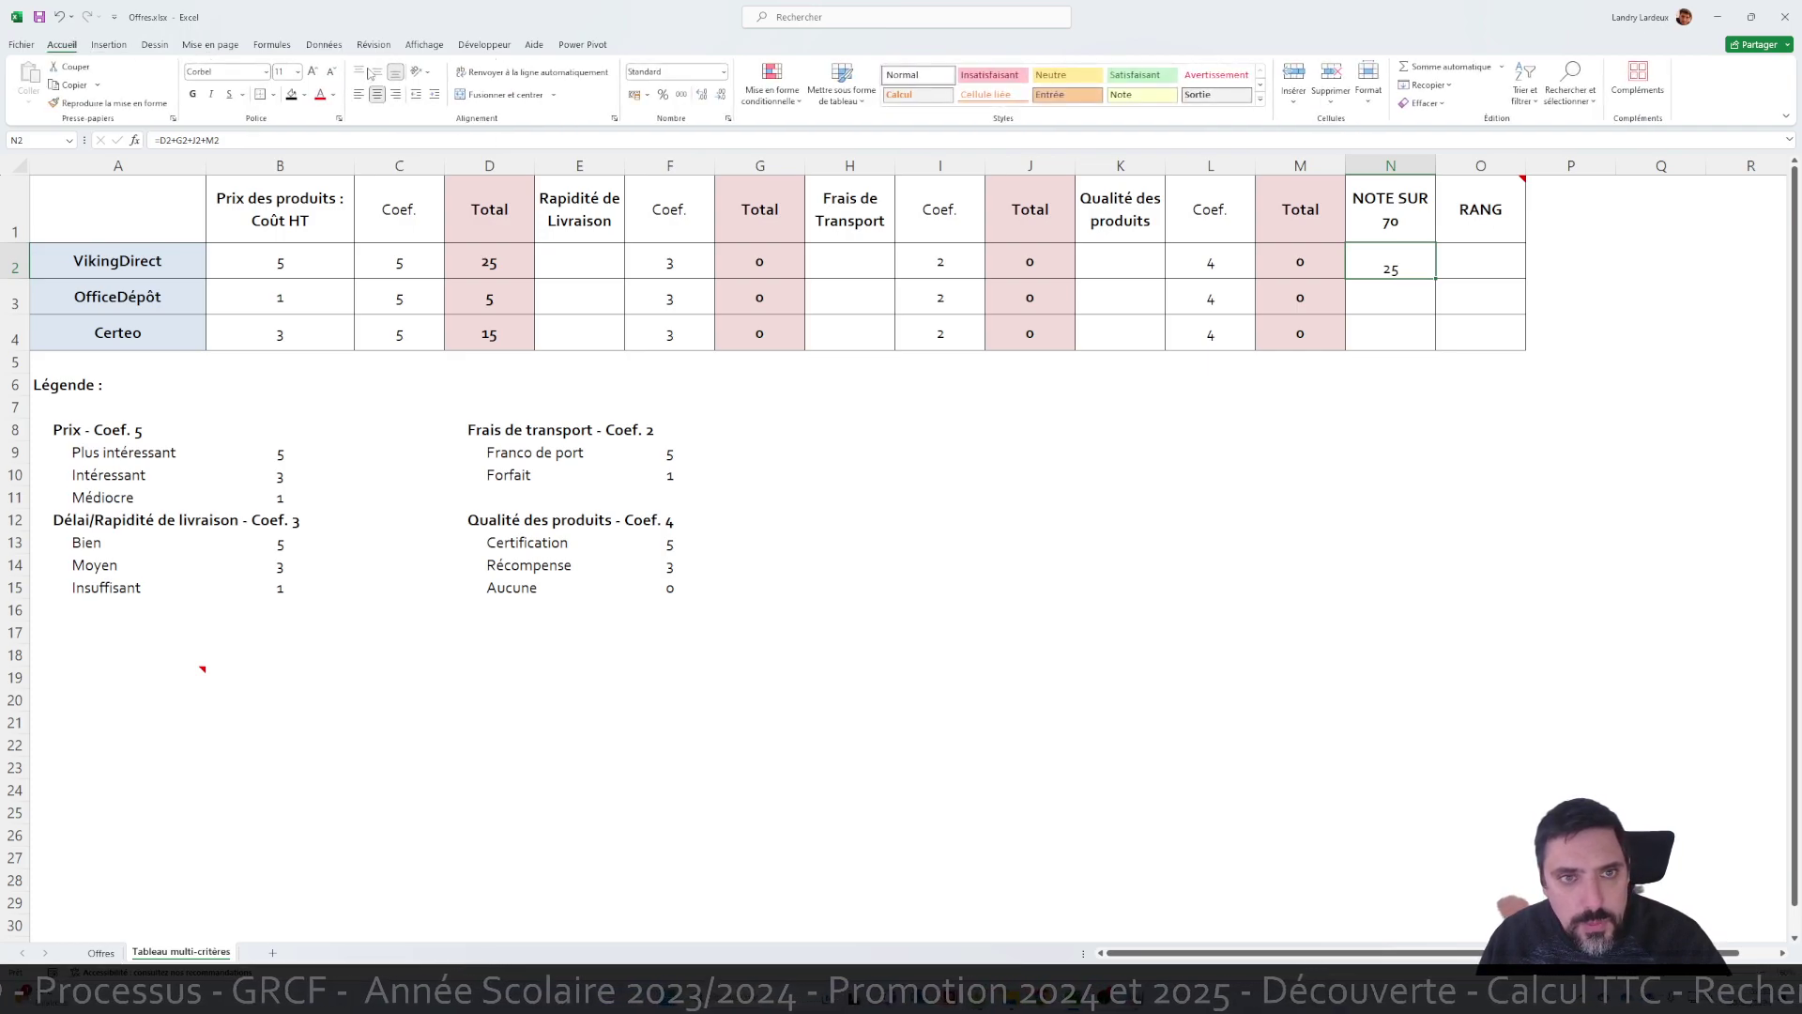
left_click(378, 73)
left_click_drag(1443, 279, 1441, 349)
Choose a score of 5 for VikingDirect's delivery speed, transport costs and product quality in E2, H2 and K2
left_click(562, 251)
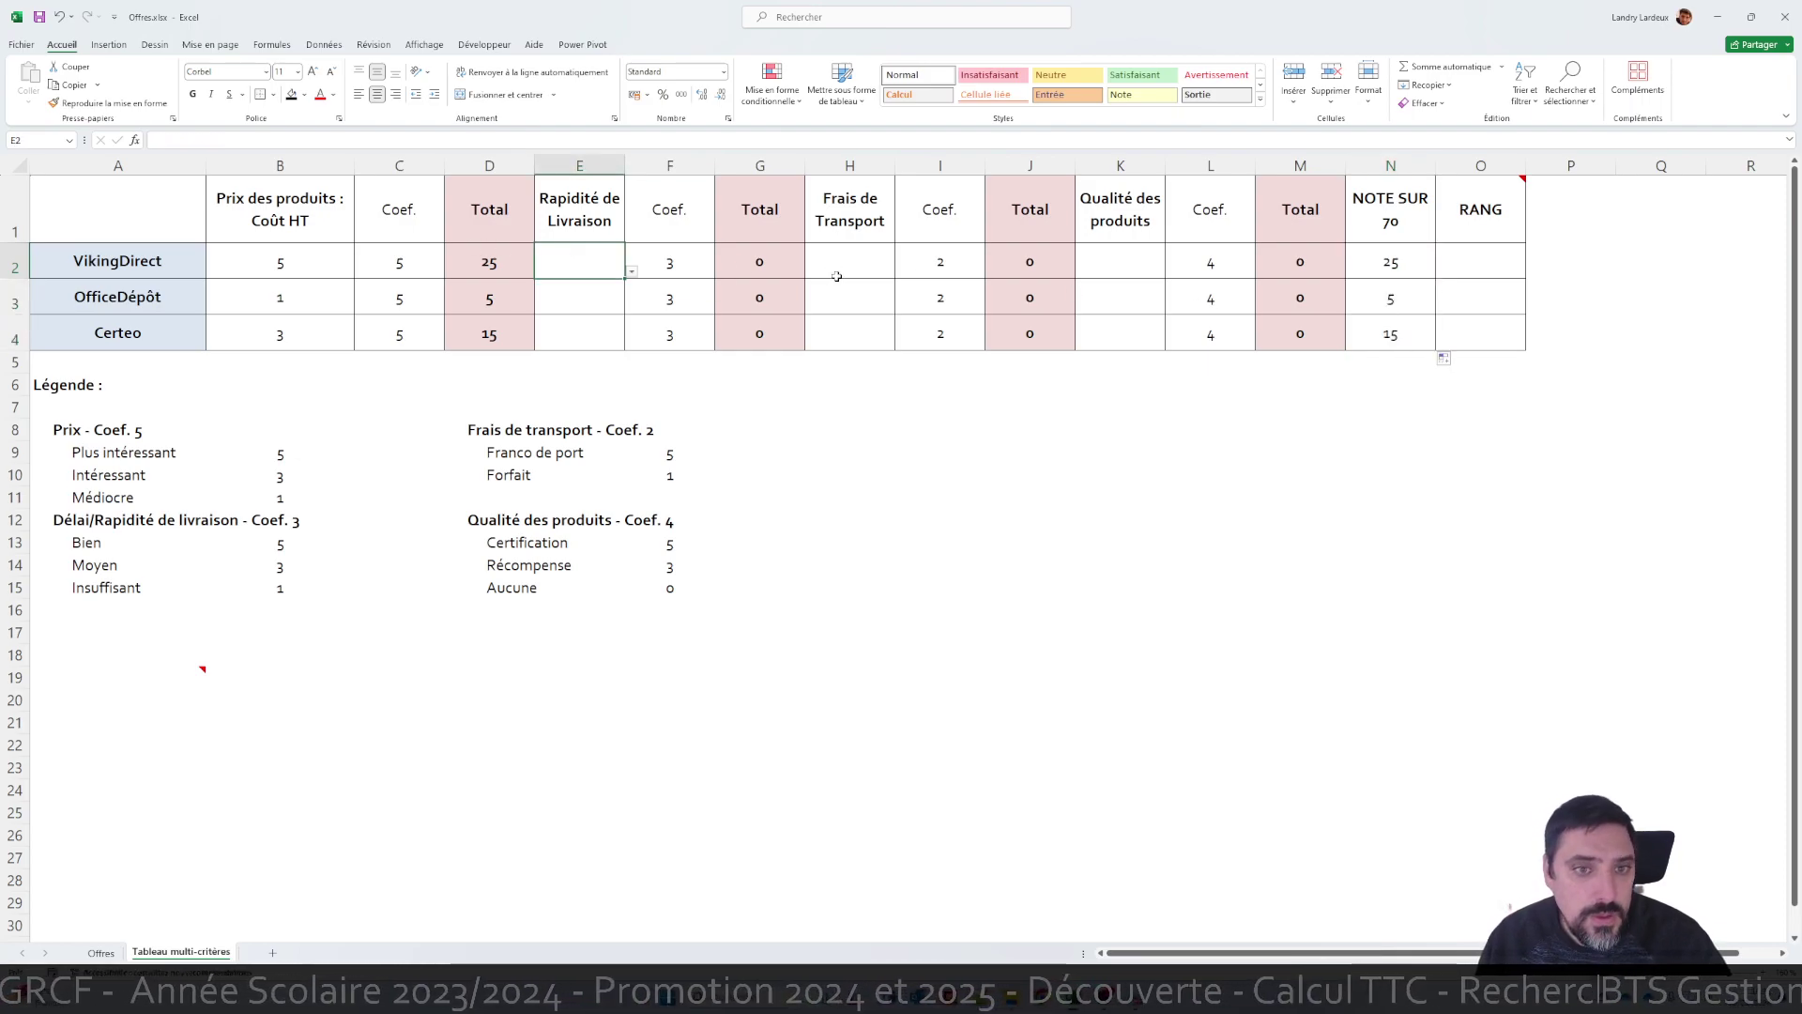
left_click(638, 273)
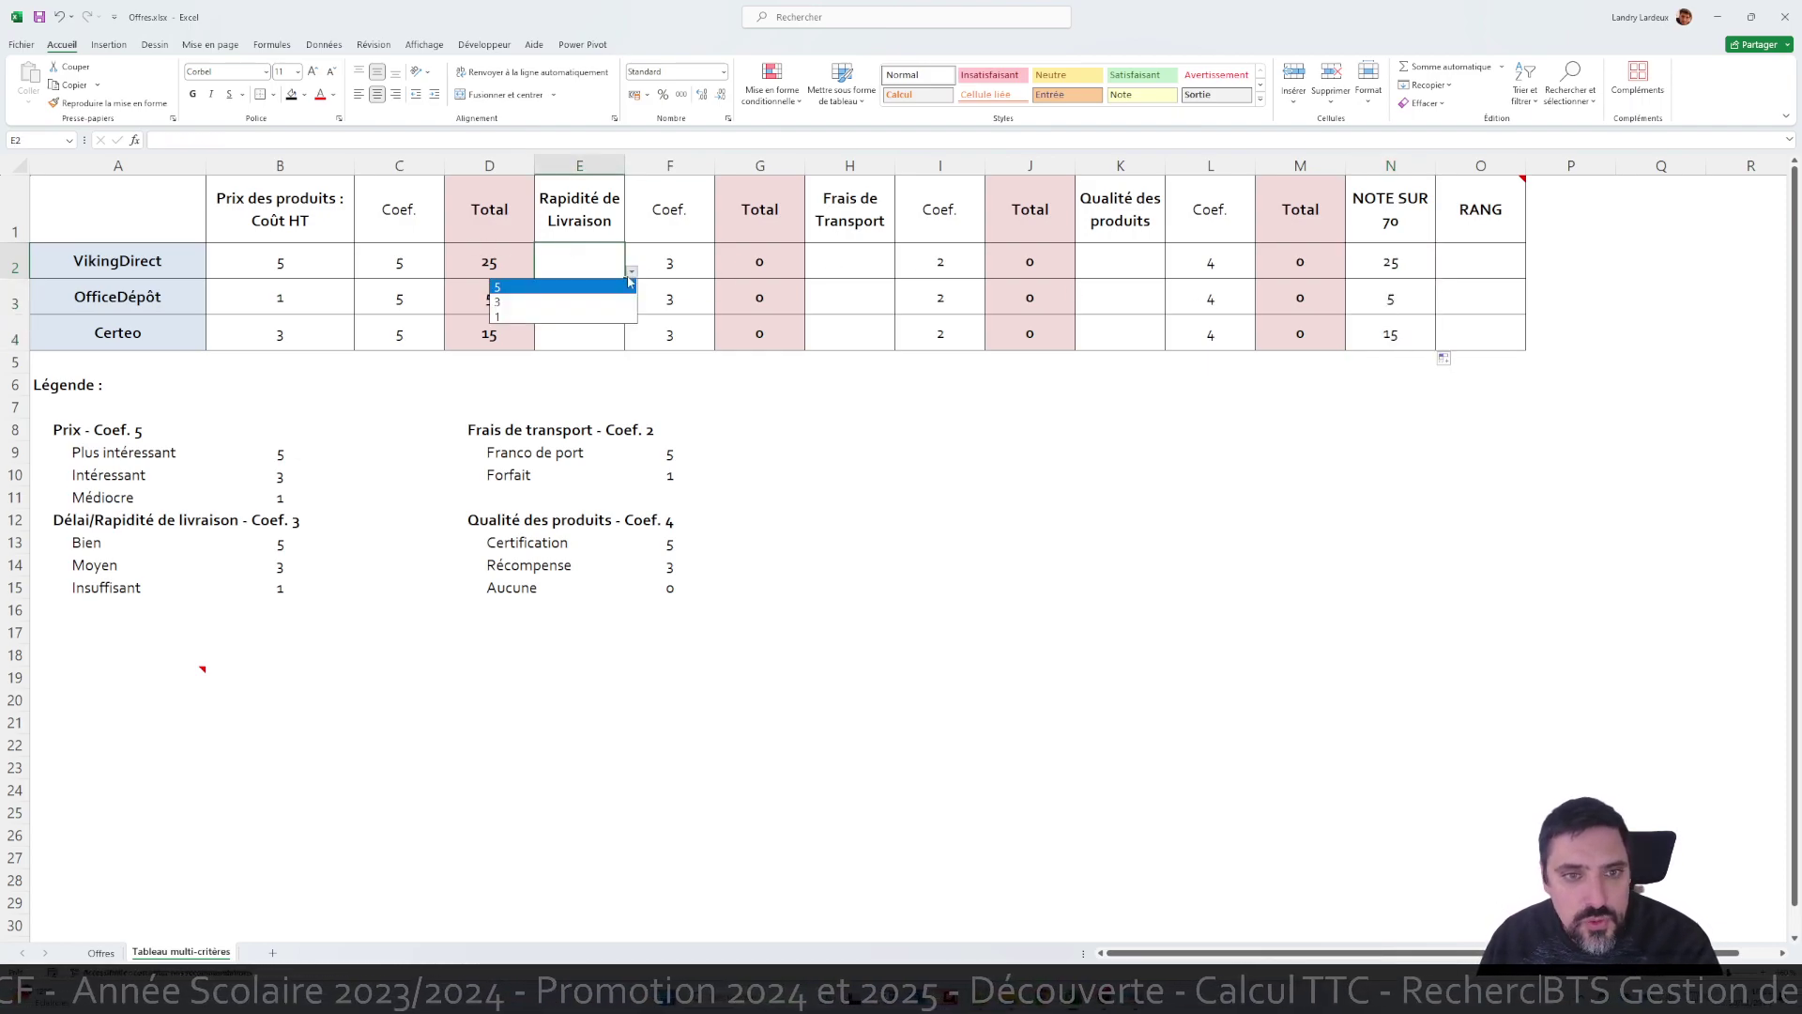
left_click(572, 285)
left_click(850, 266)
left_click(900, 272)
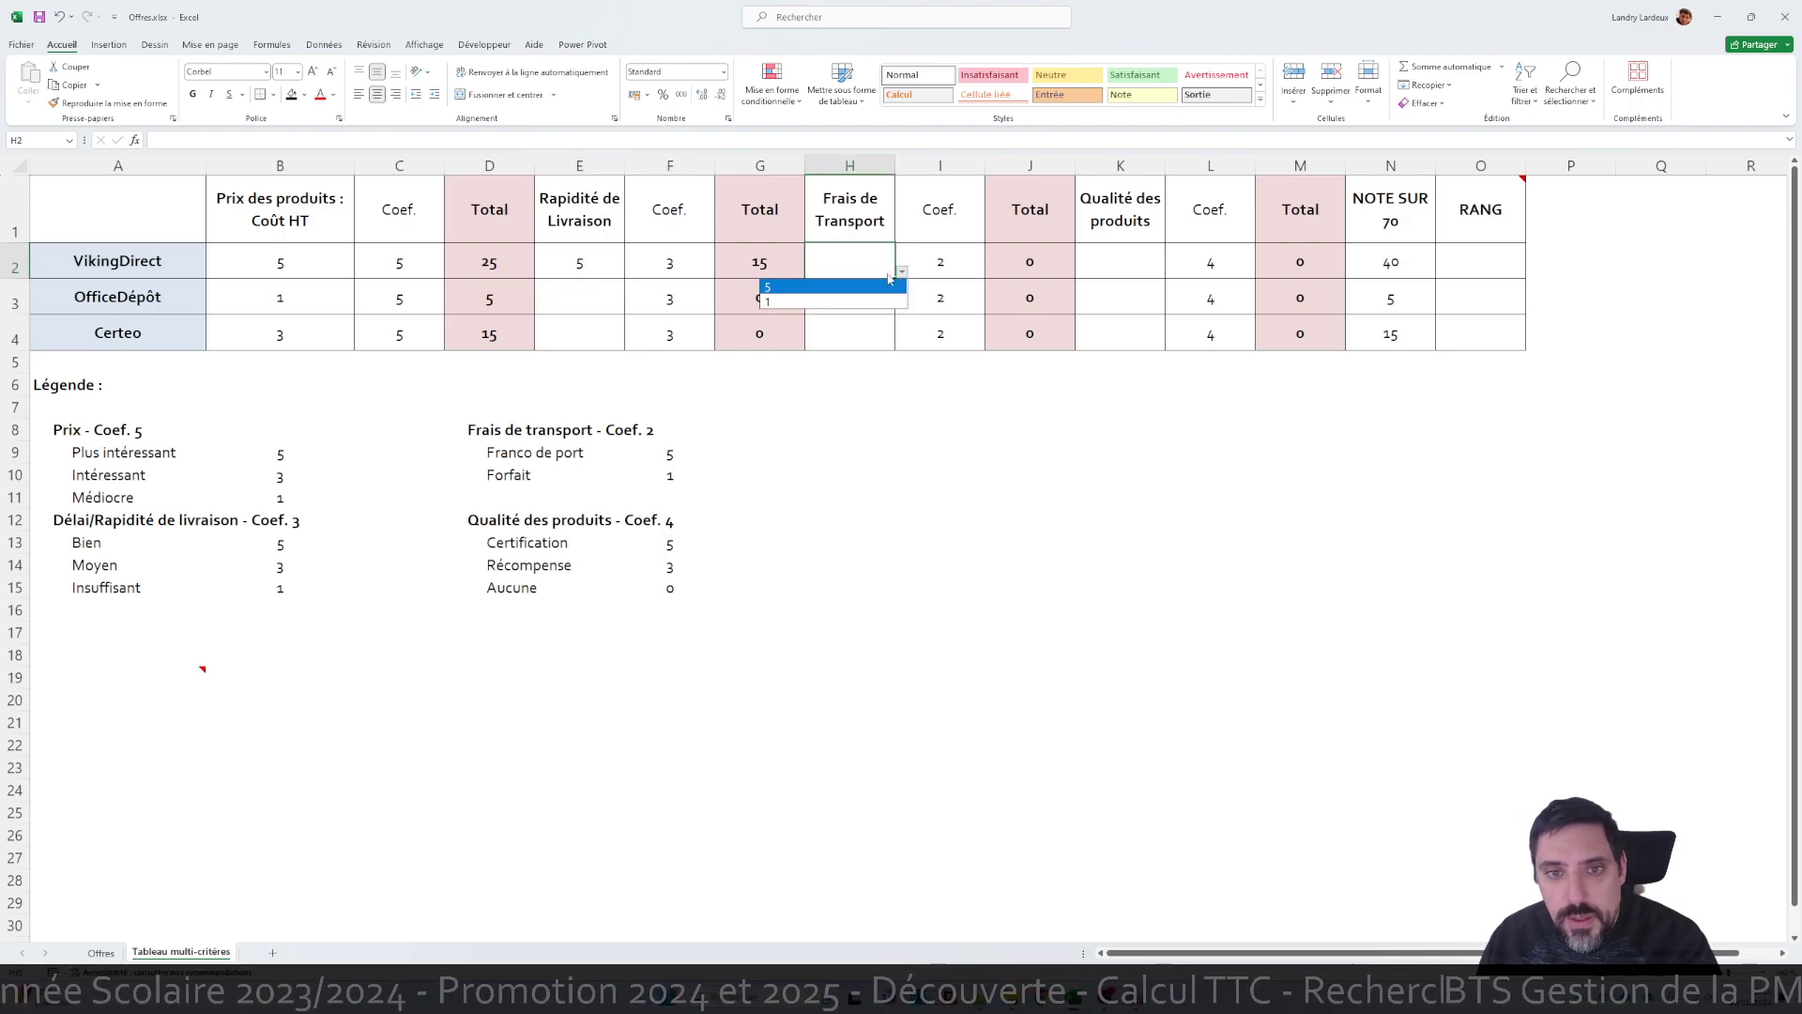
left_click(831, 287)
left_click(1125, 264)
left_click(1173, 272)
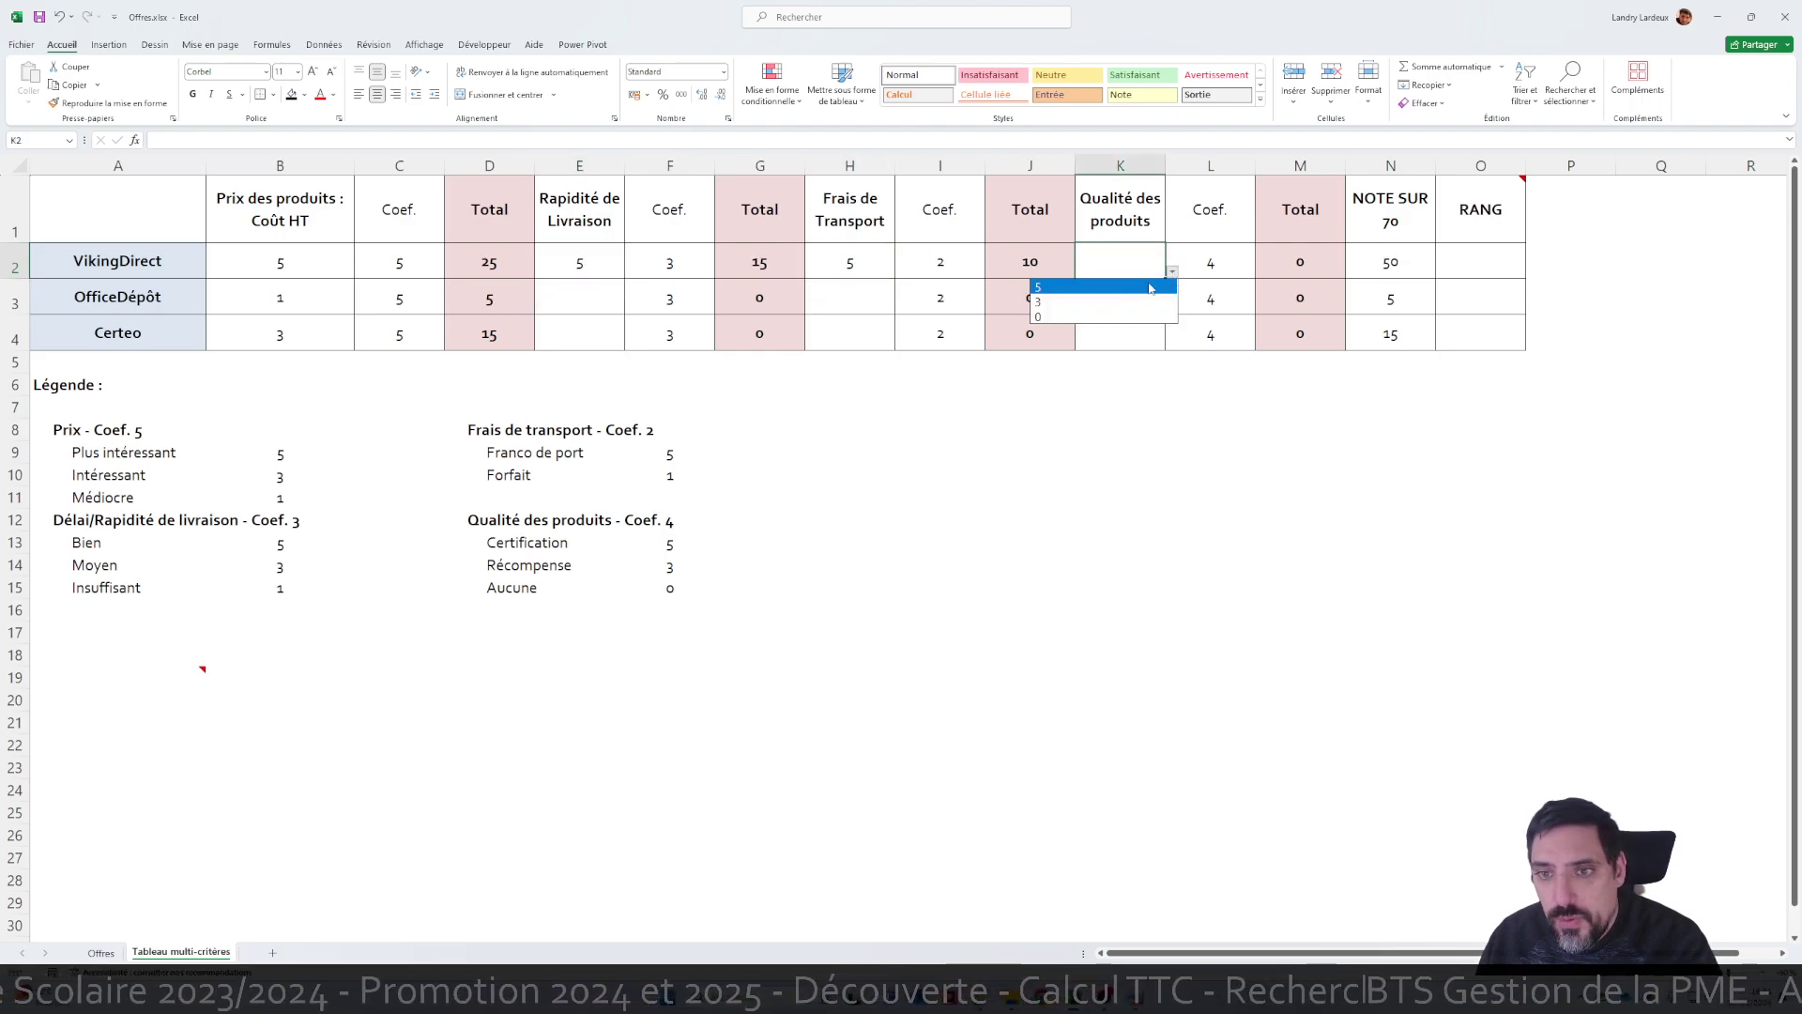
left_click(1105, 293)
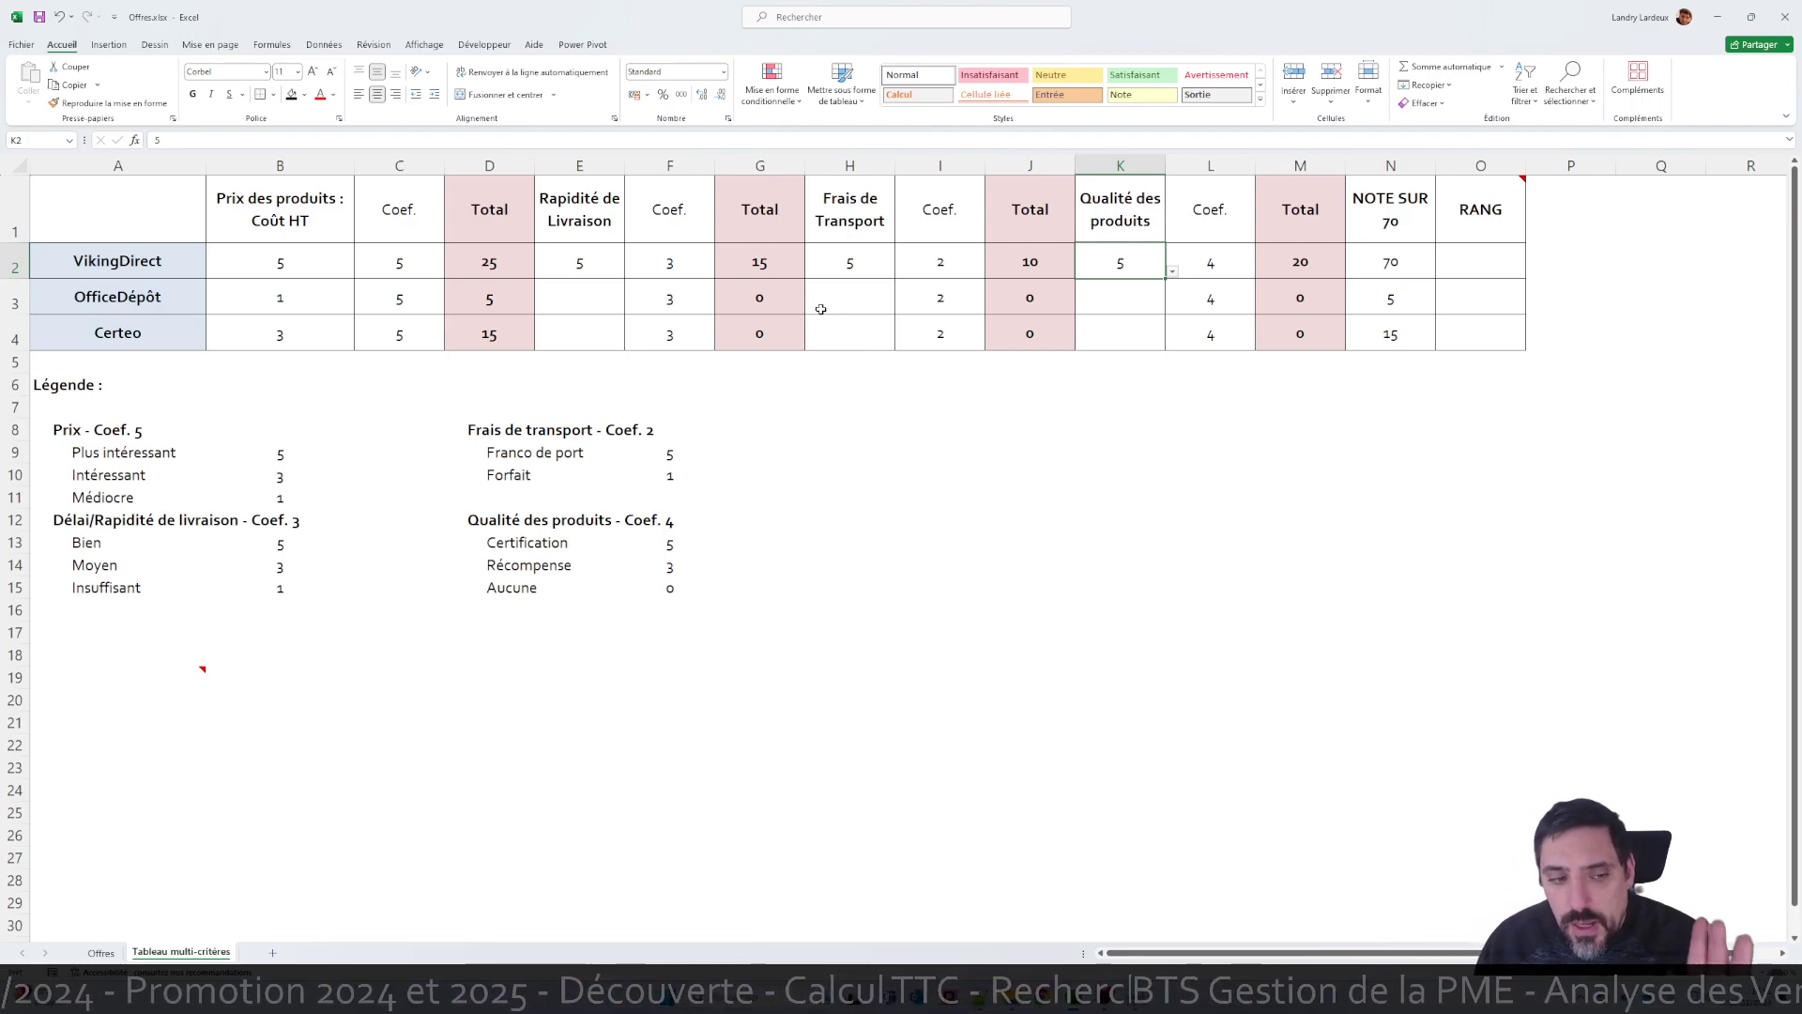
Compare the delivery, transport and quality conditions on the Offres sheet with the legend and scores on the Tableau multi-critères sheet
left_click(575, 259)
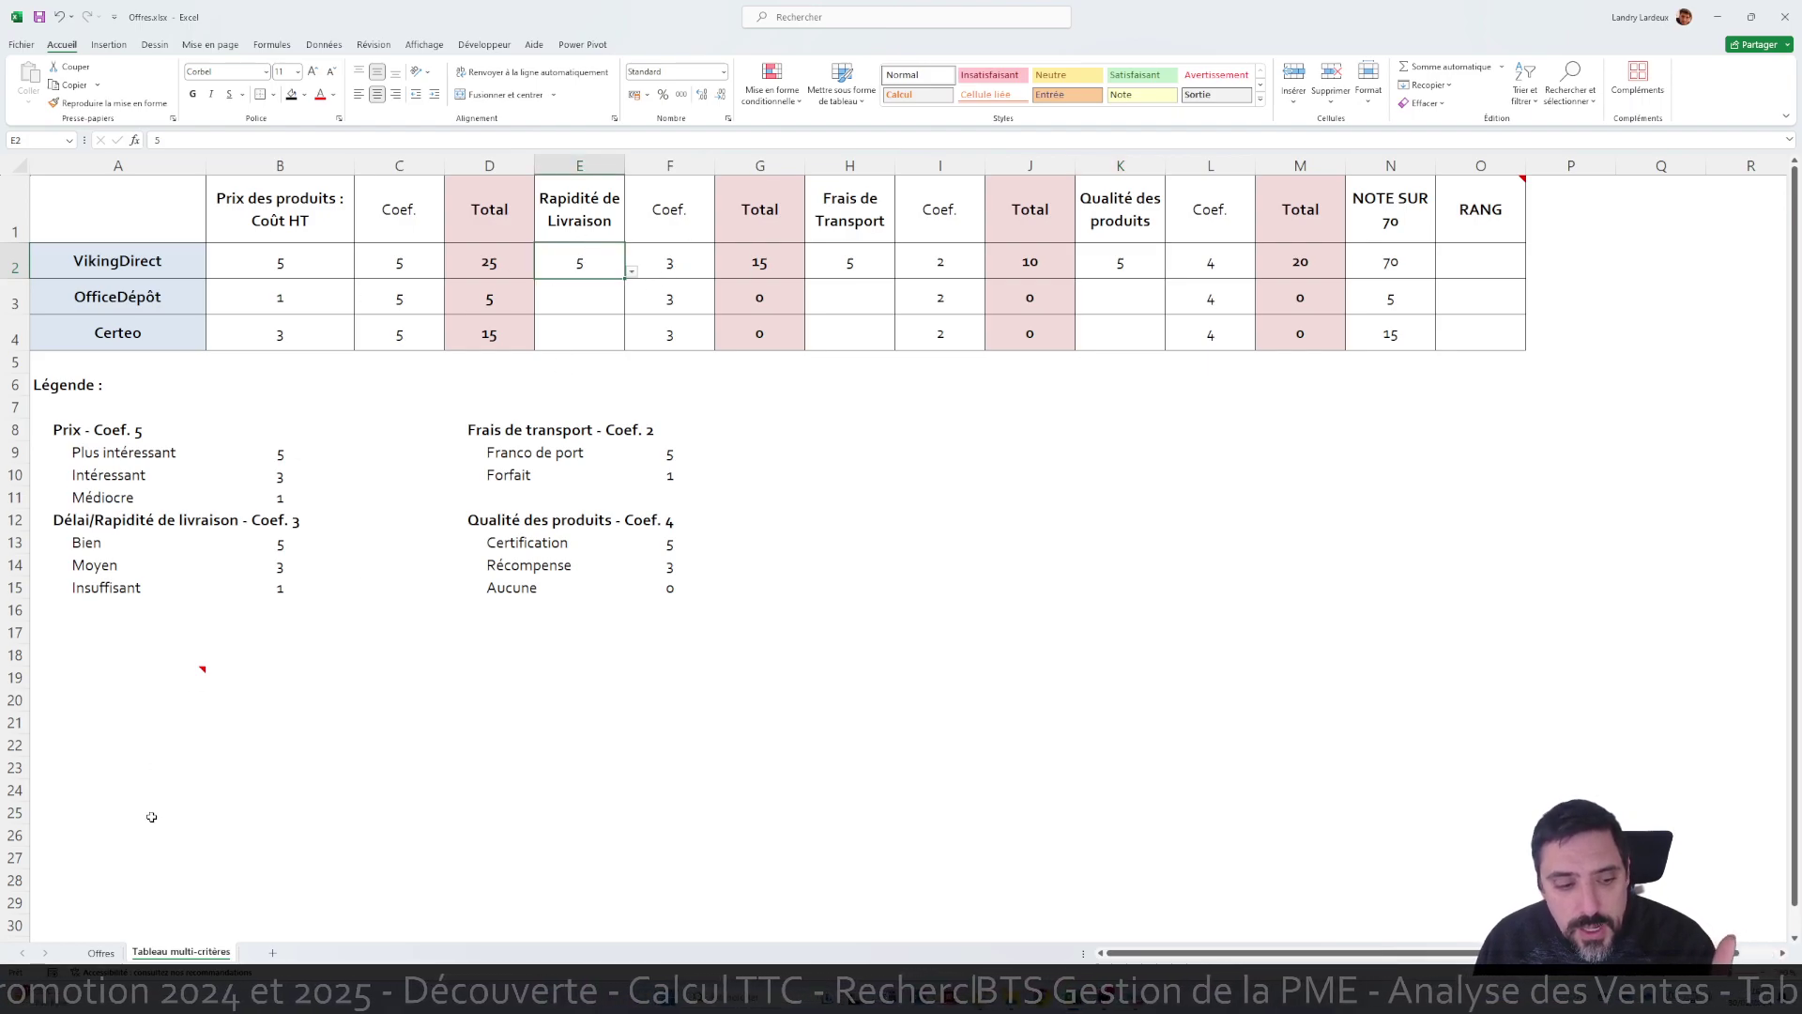
left_click(100, 953)
scroll(372, 615, "up", 5)
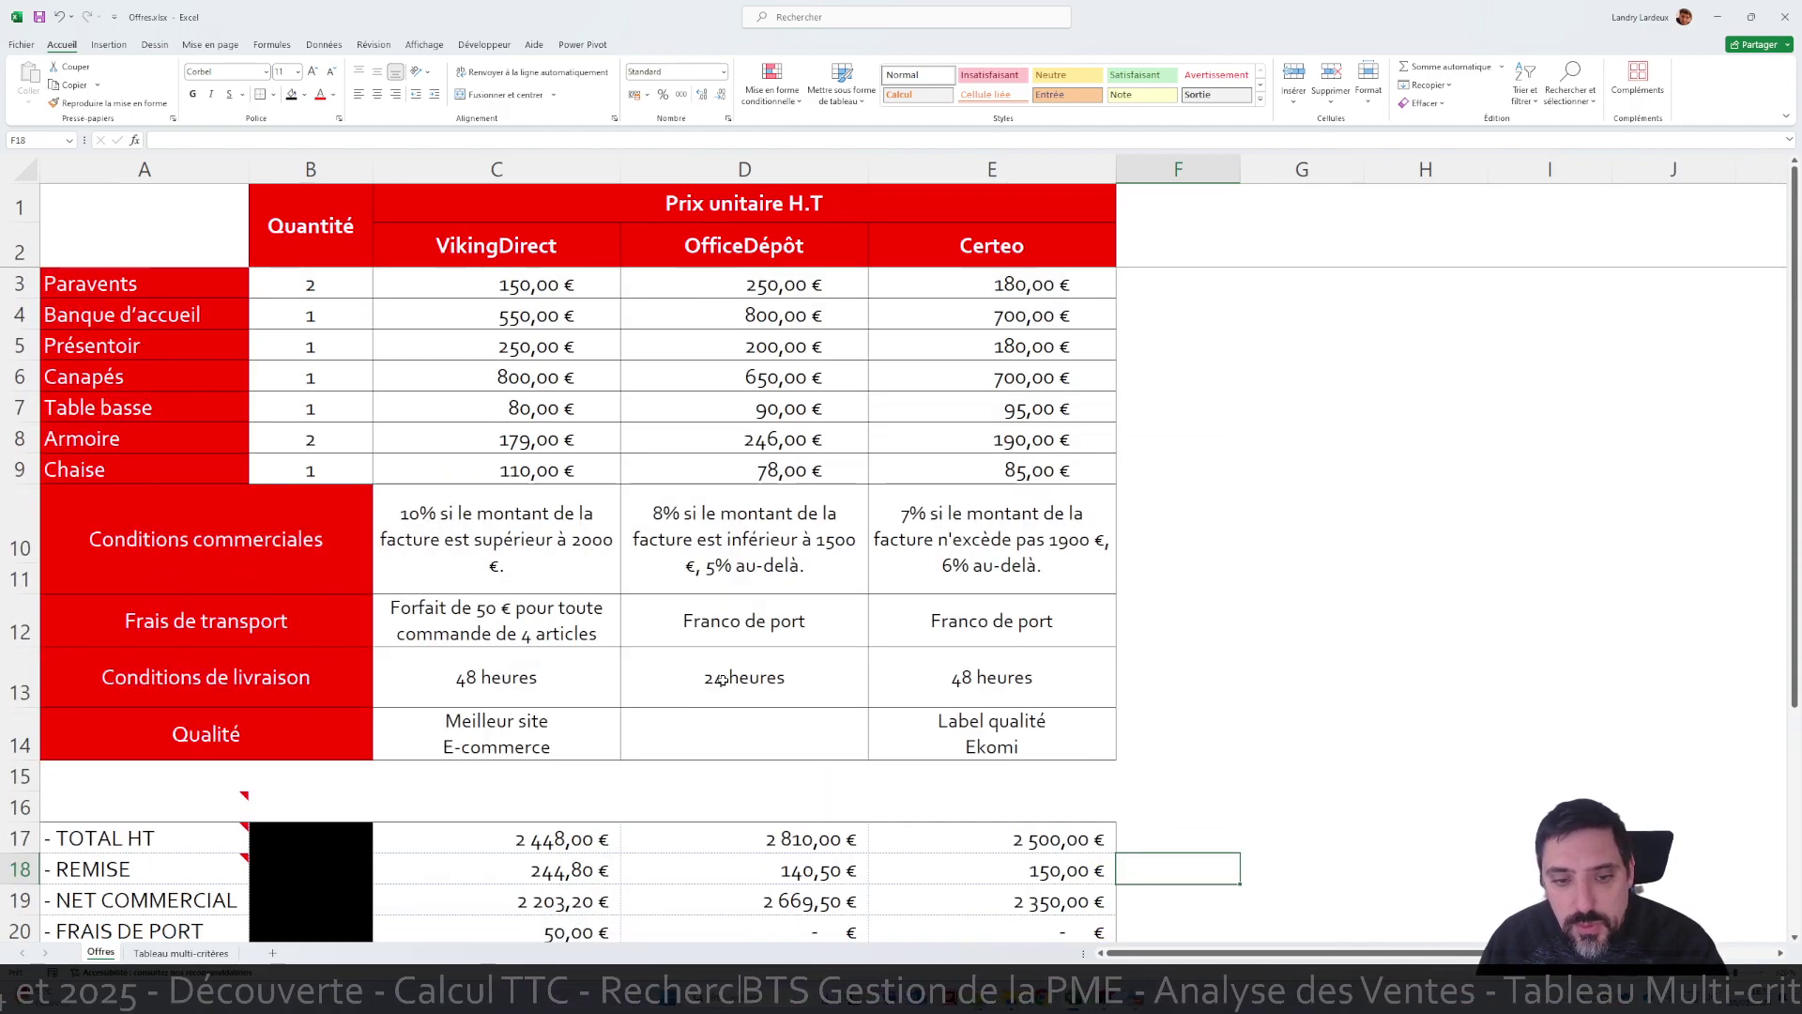
left_click(231, 955)
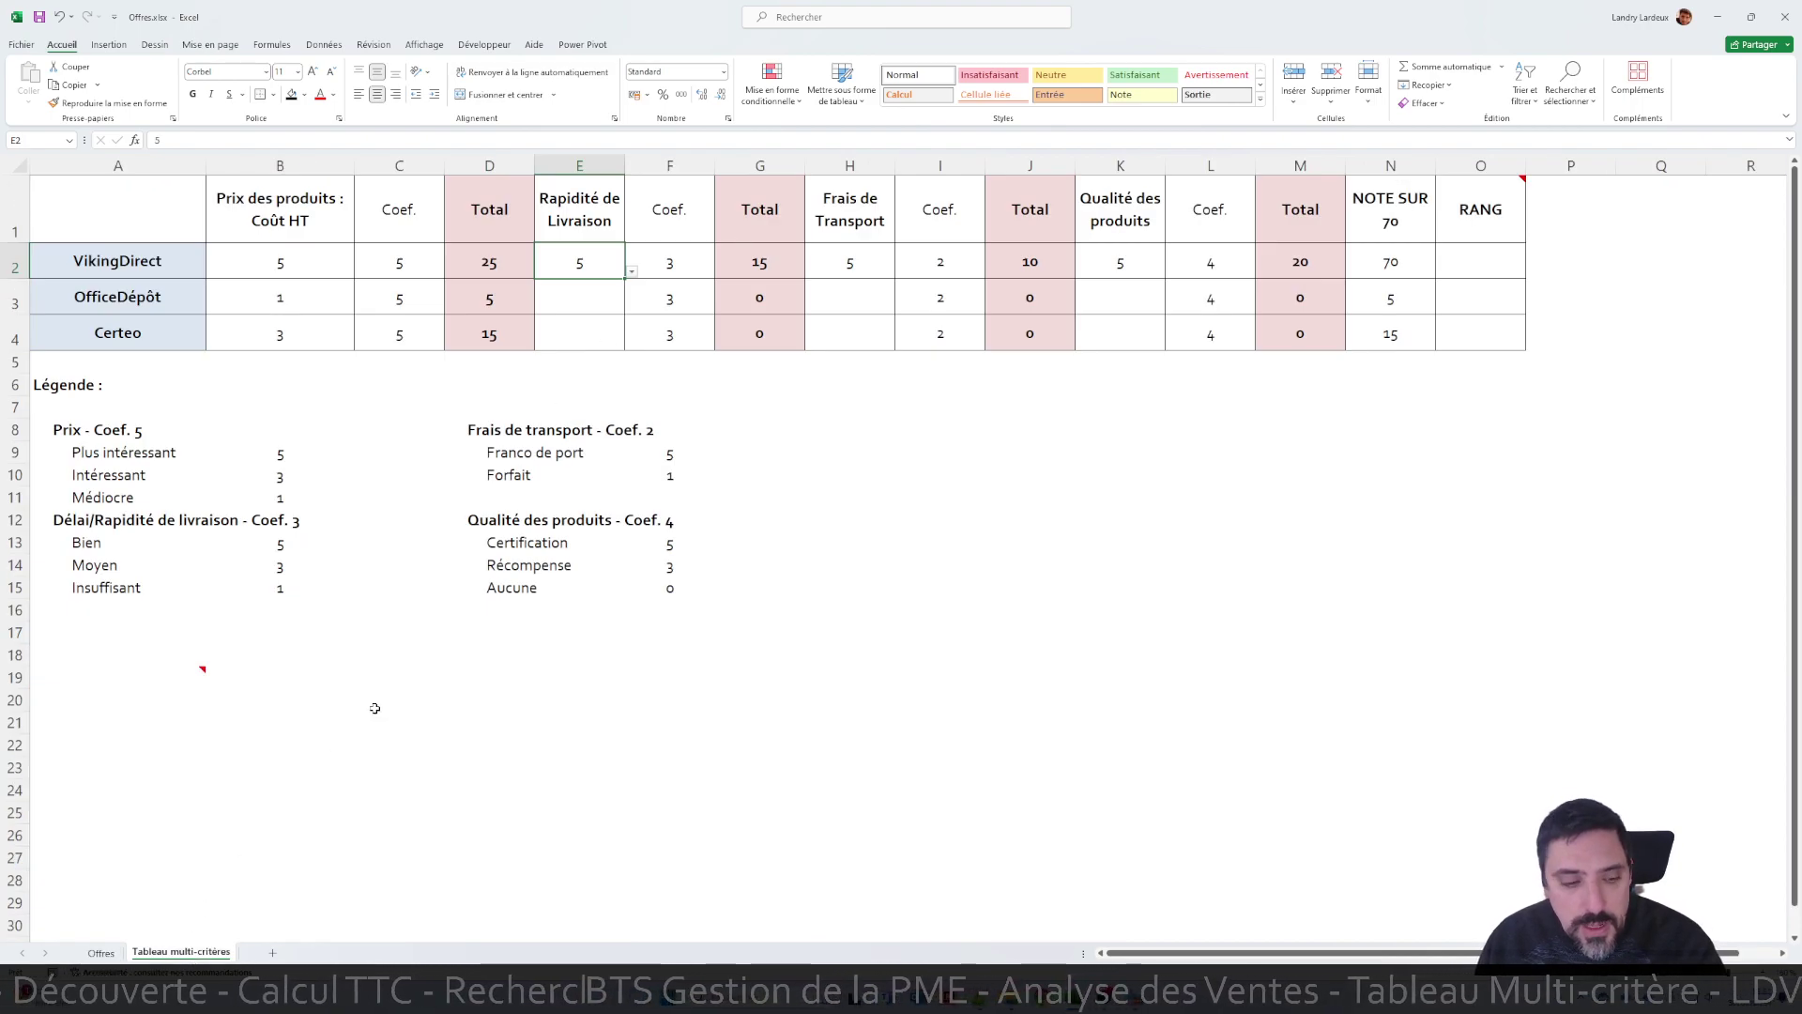
left_click(102, 952)
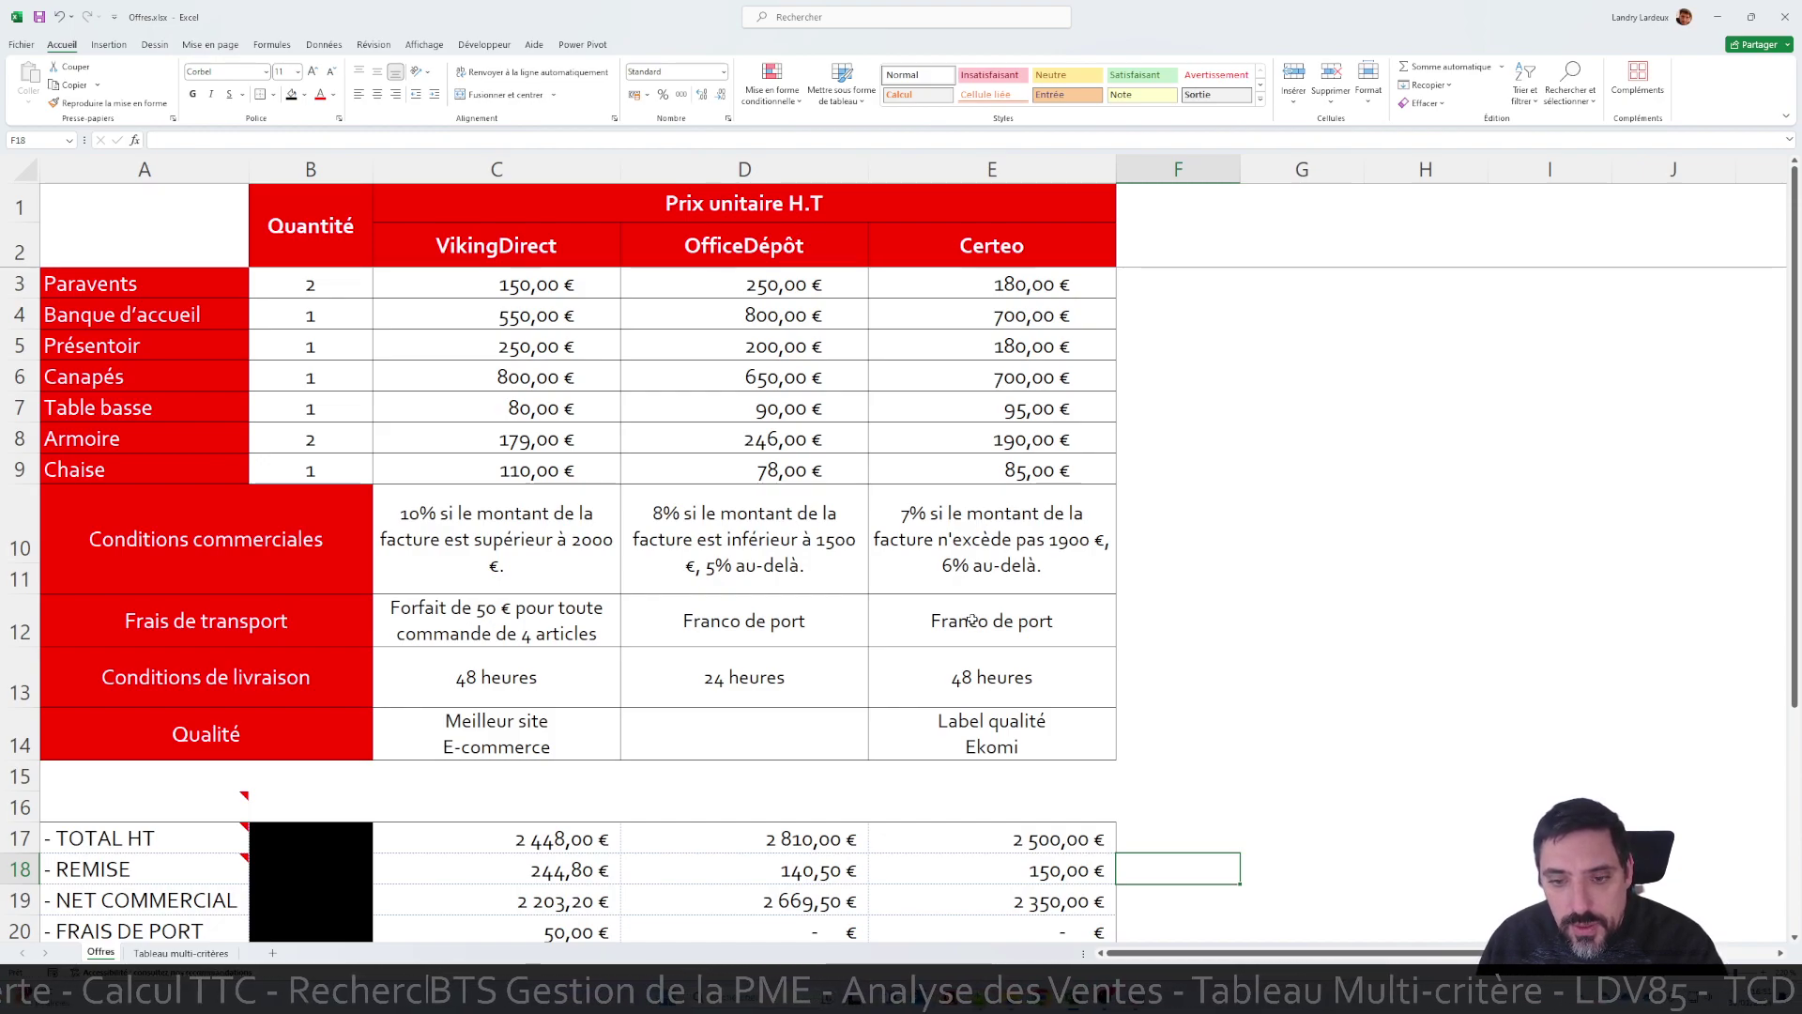
left_click(212, 954)
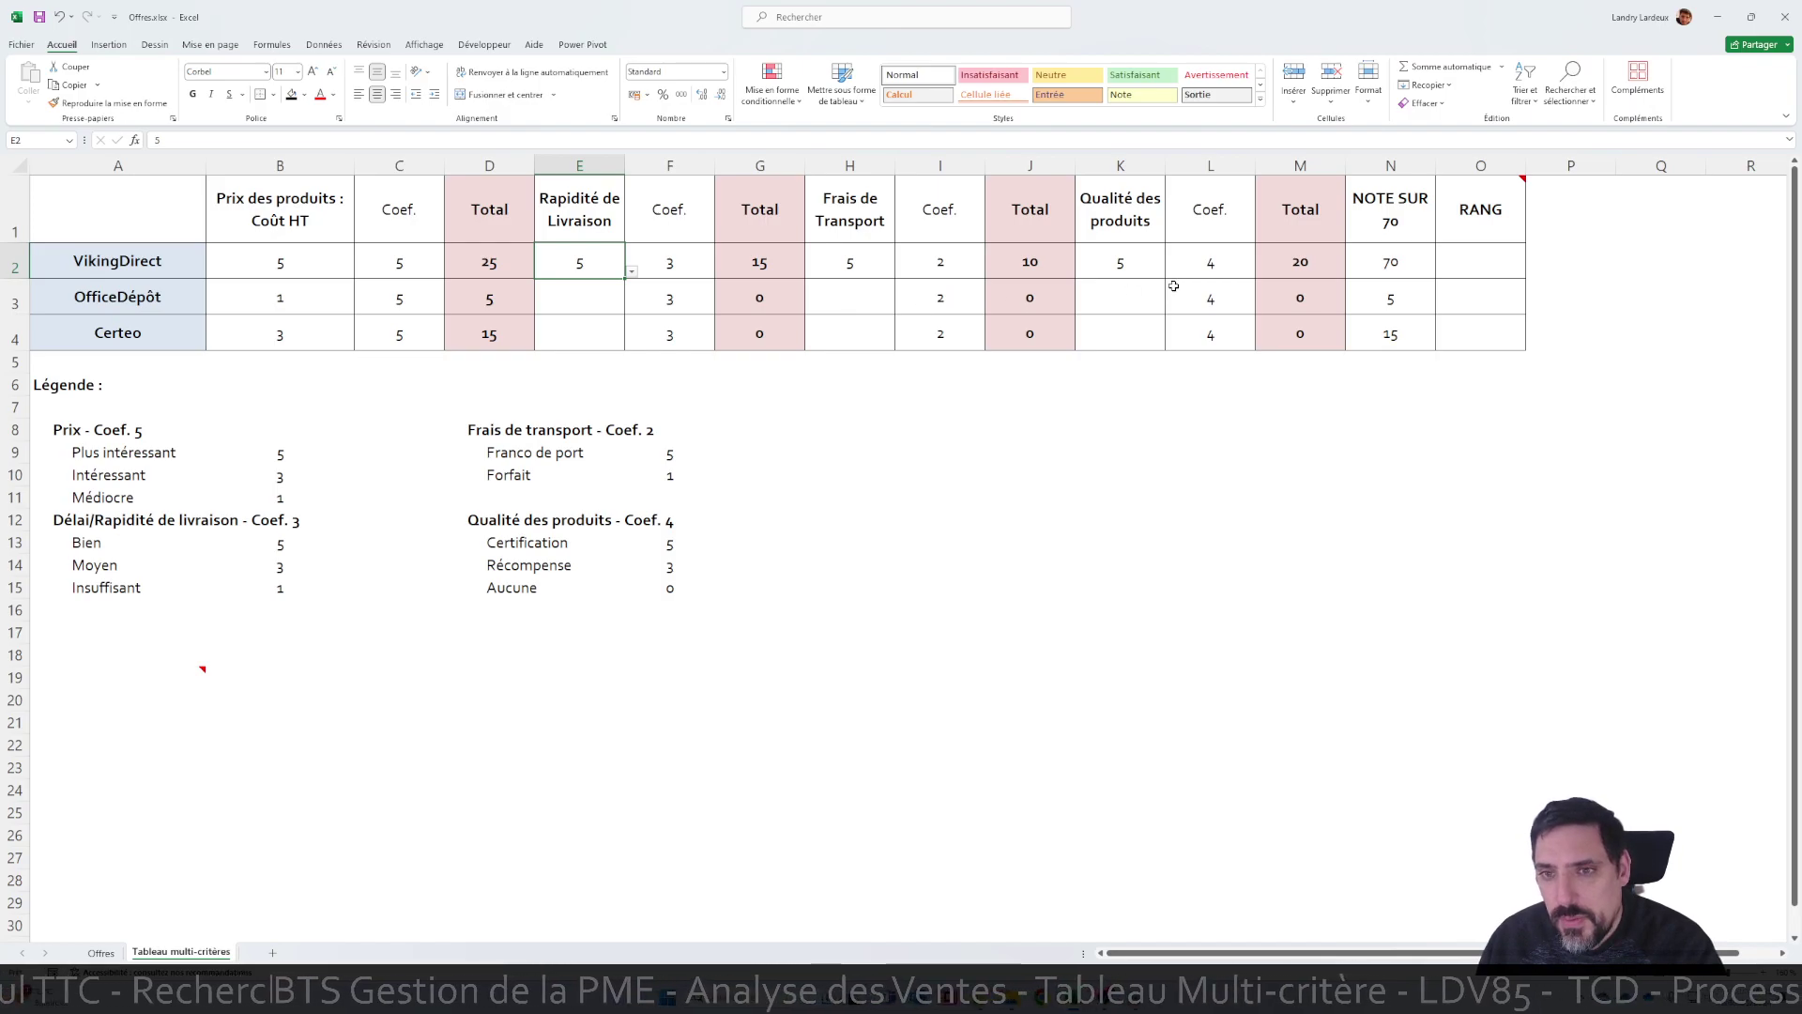
left_click(101, 953)
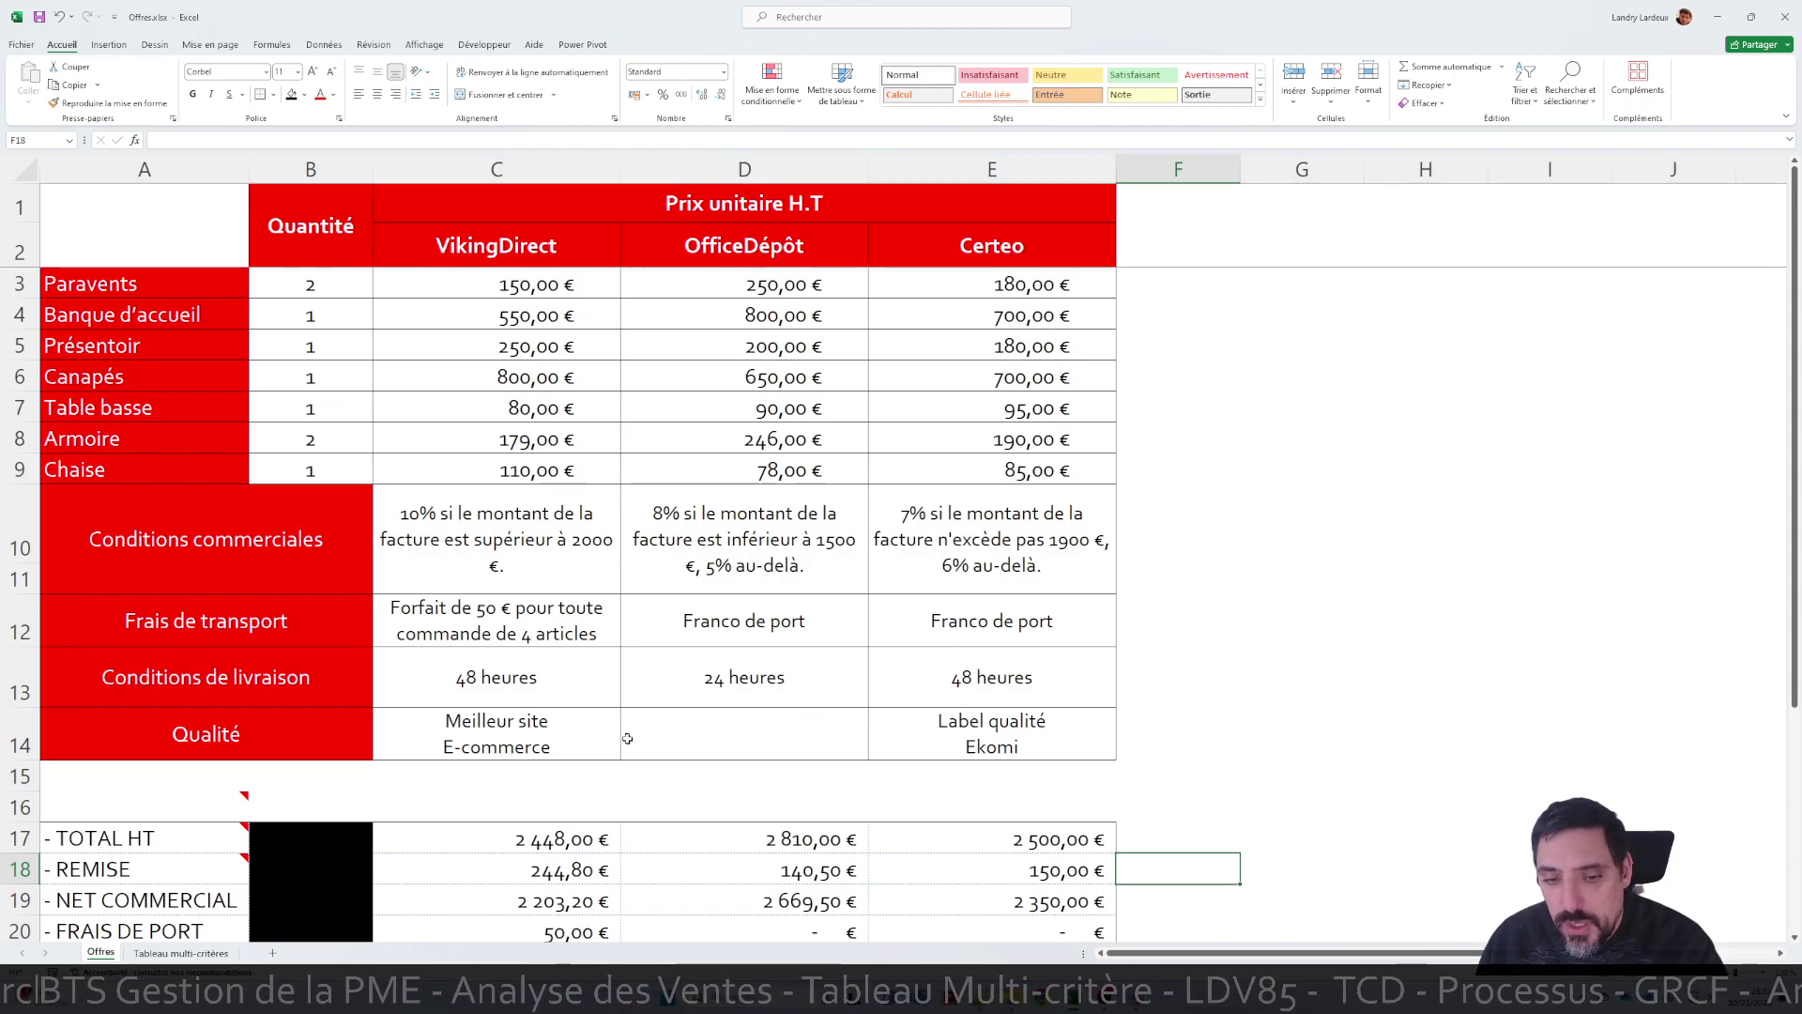
left_click(243, 953)
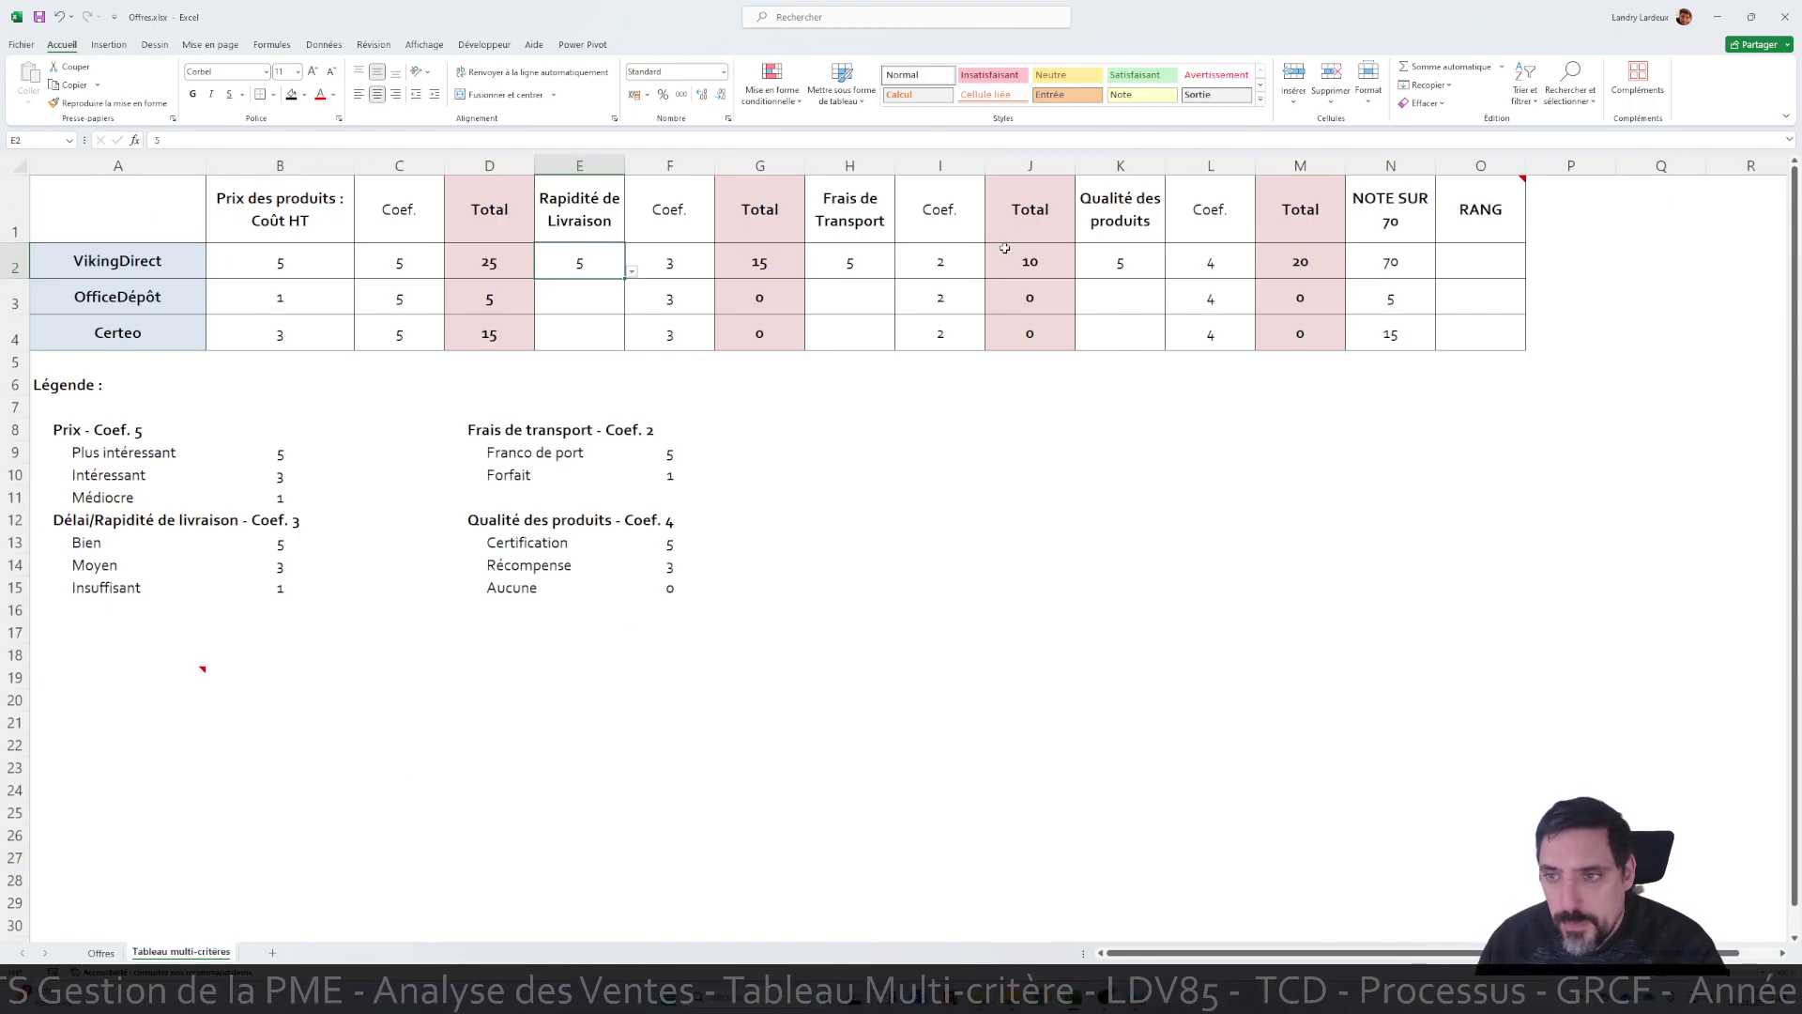
Calculate VikingDirect's rank in O2 with the formula =RANG(N2;$N$2:$N$4)
left_click(1487, 250)
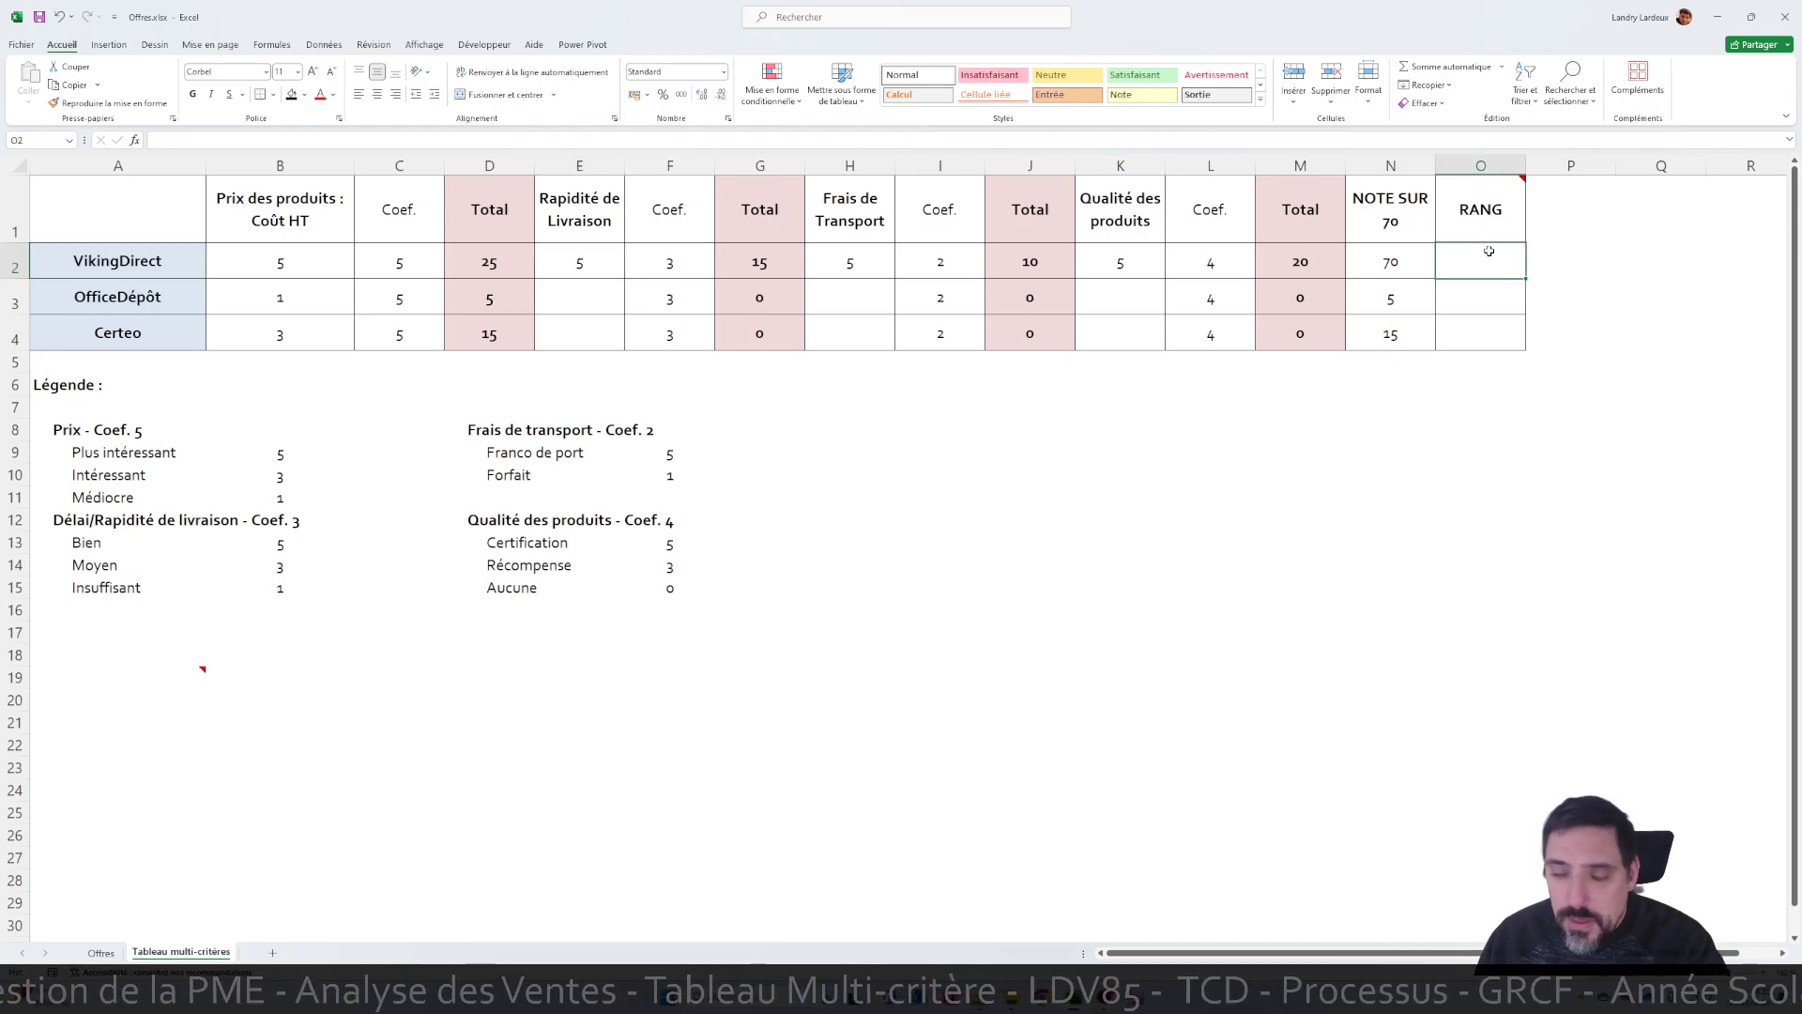
type("=ra")
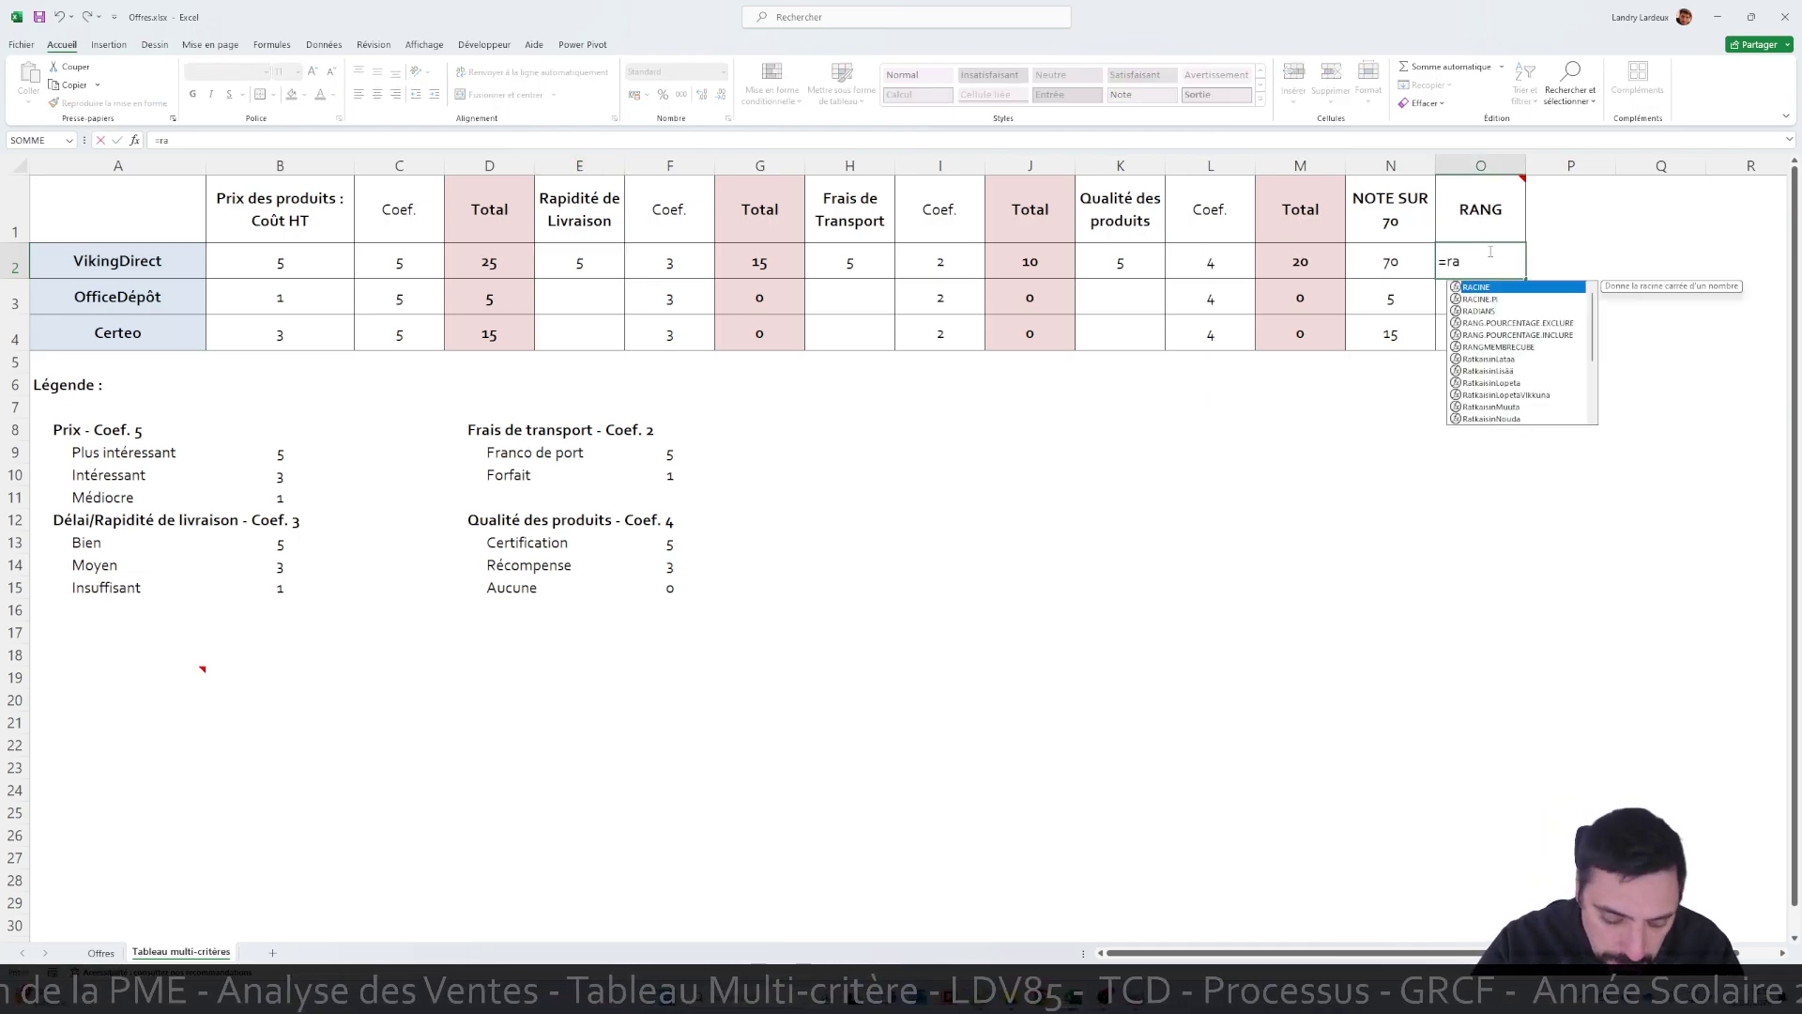
type("ng(")
left_click(1390, 272)
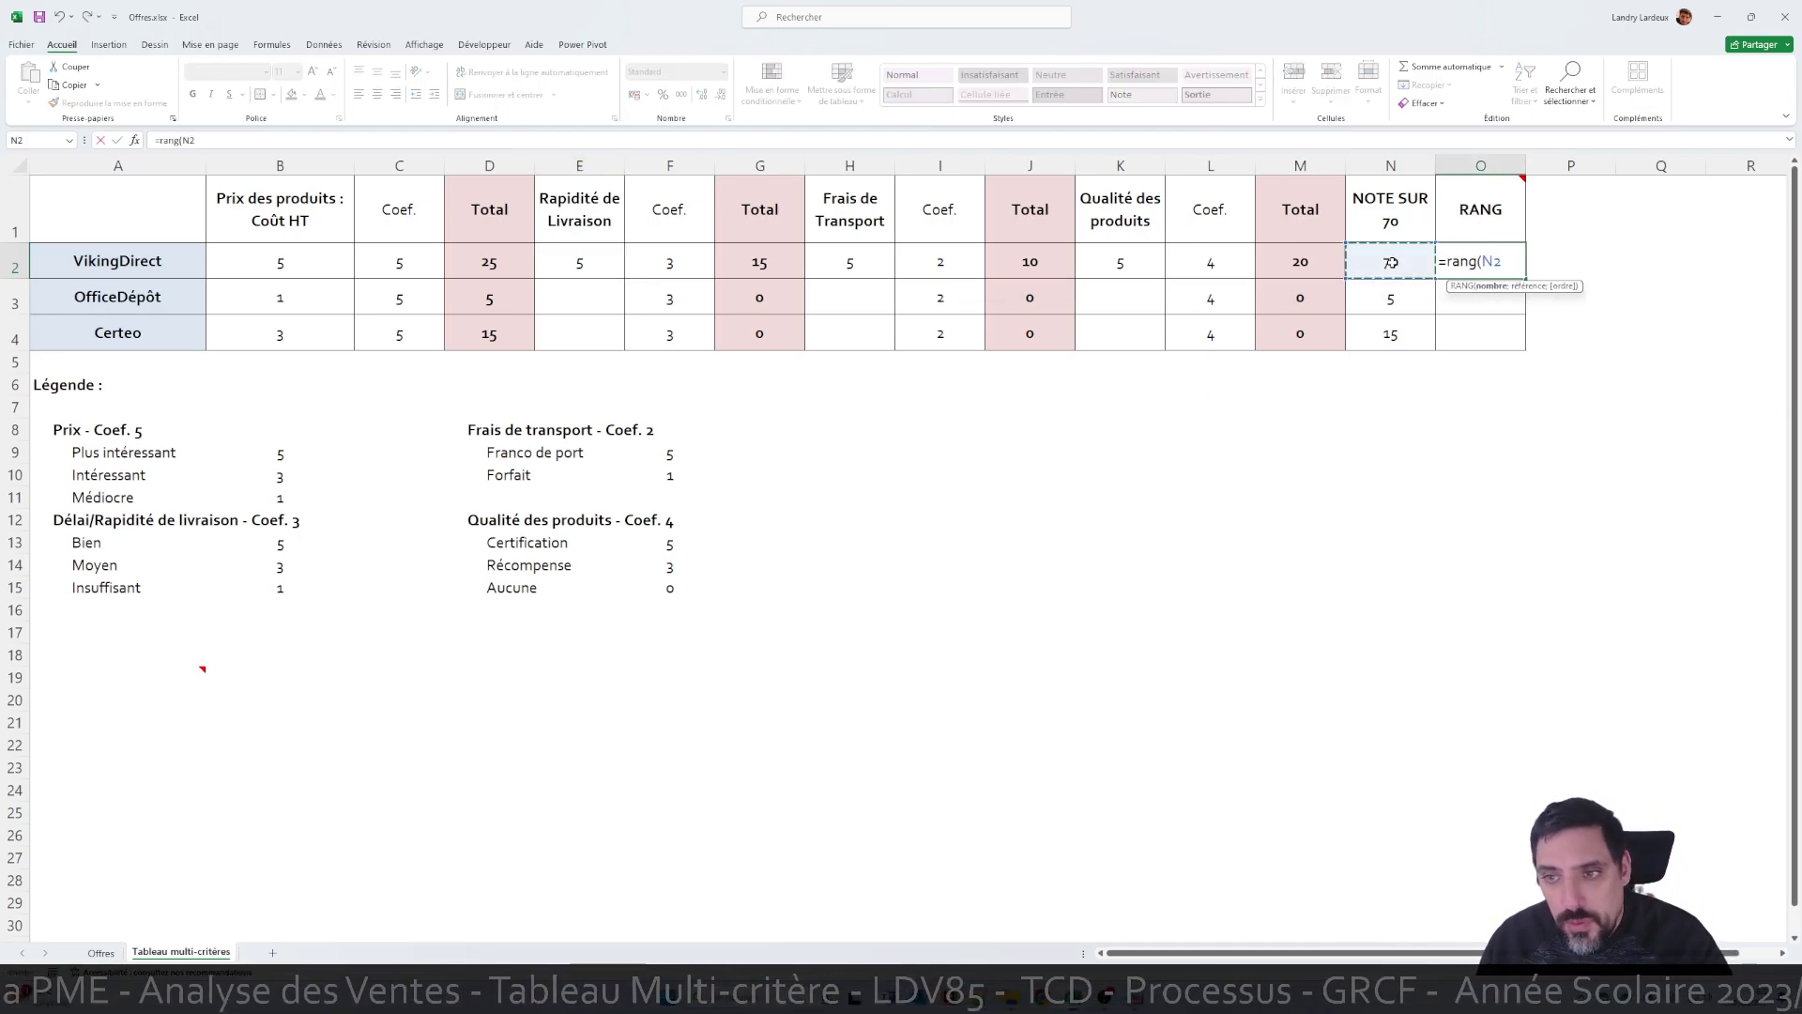
type(";")
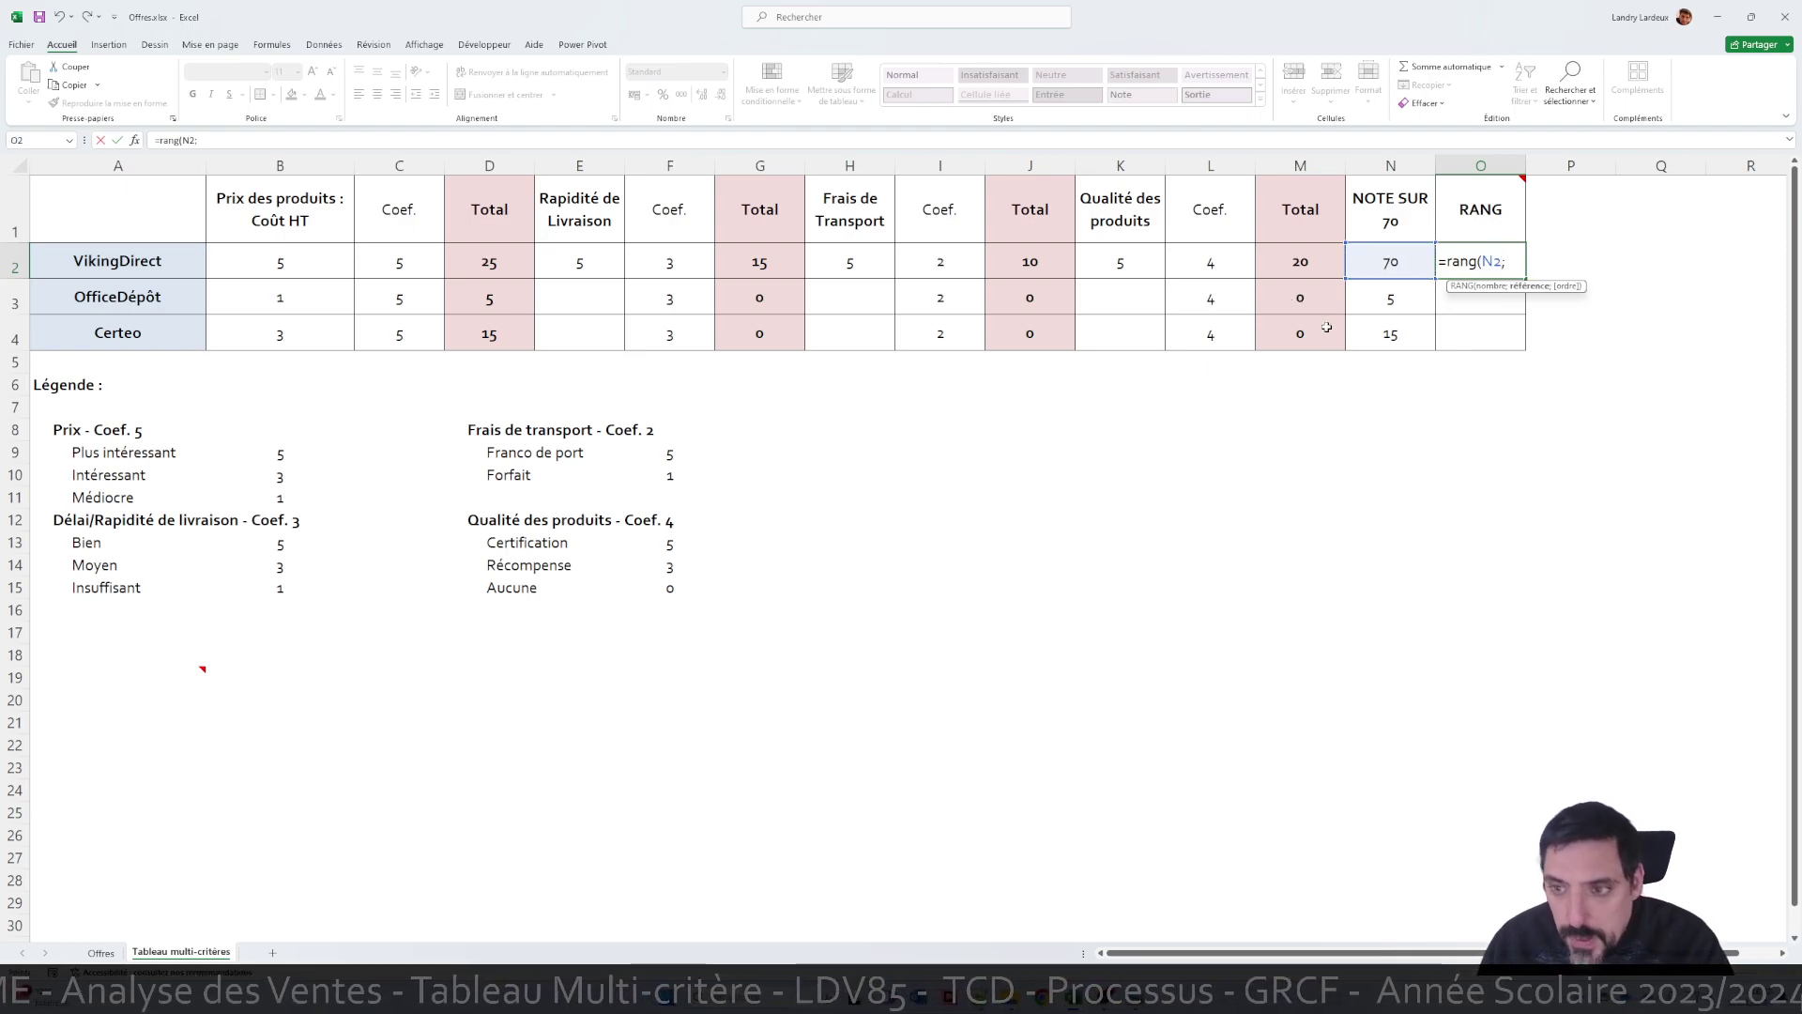
left_click_drag(1387, 259, 1395, 333)
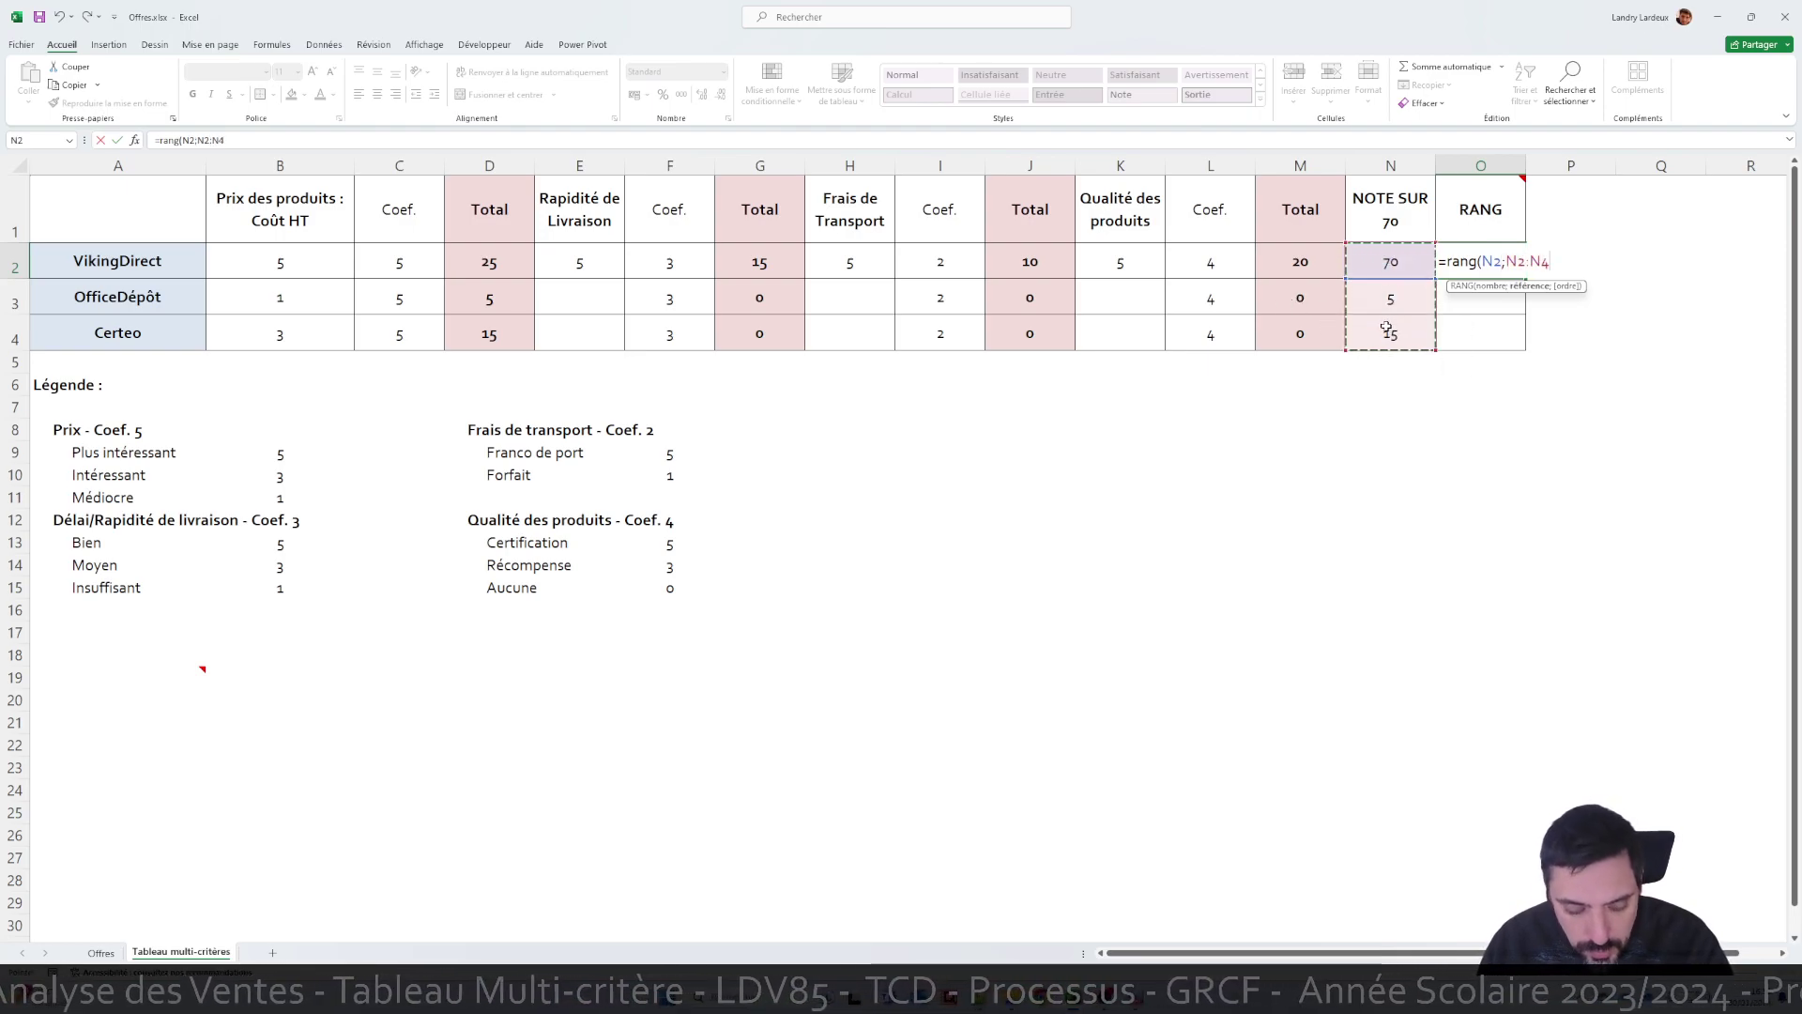
key("F4")
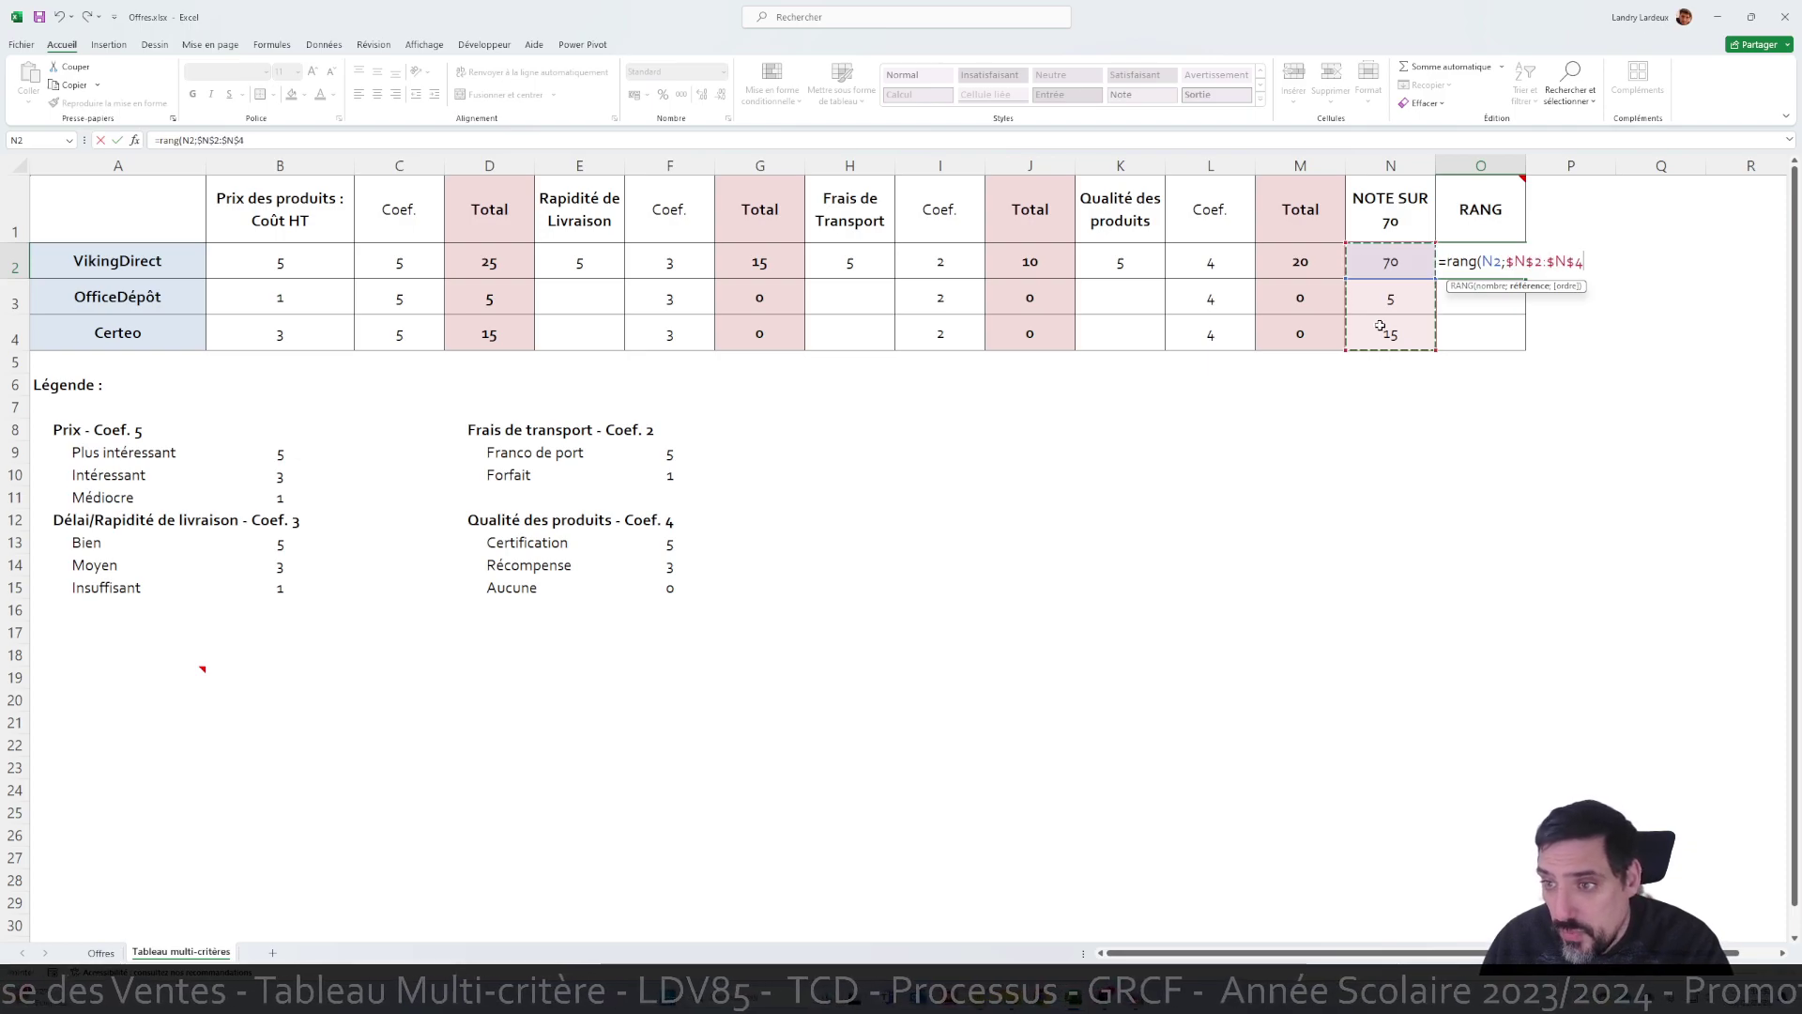
key("Return")
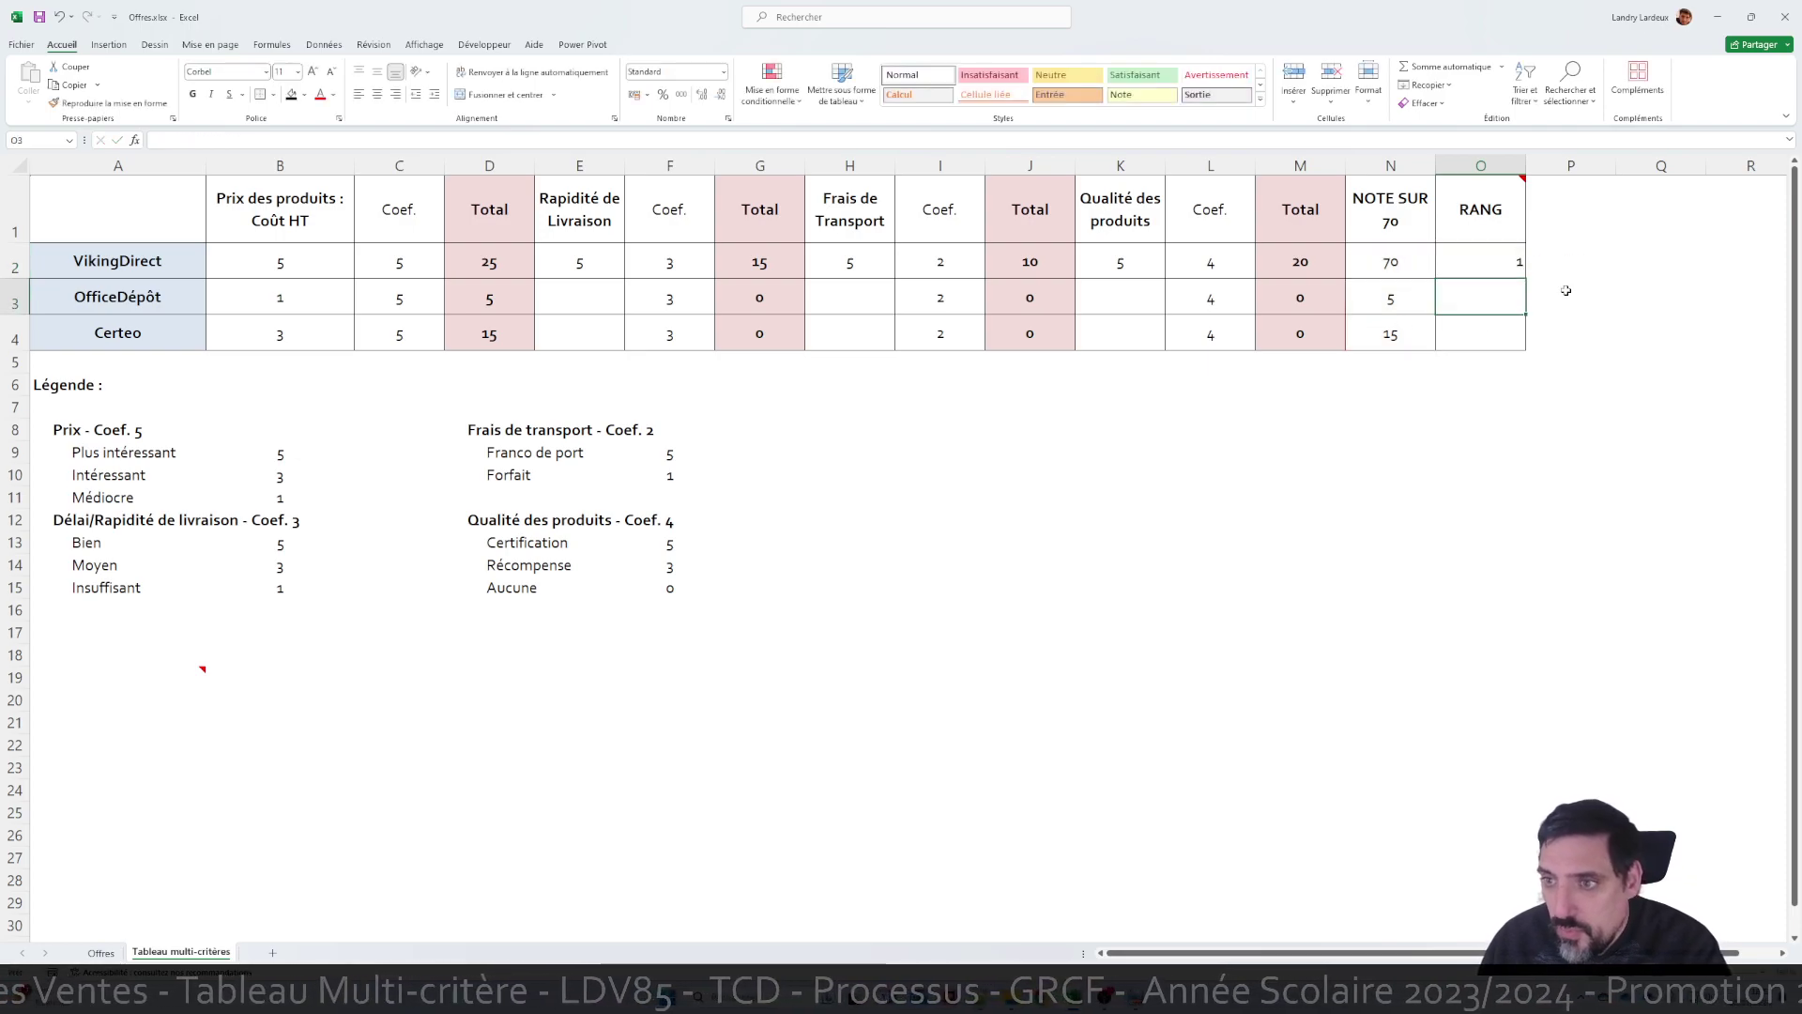
Centre the rank in O2 and fill its formula down to O4
left_click(1499, 265)
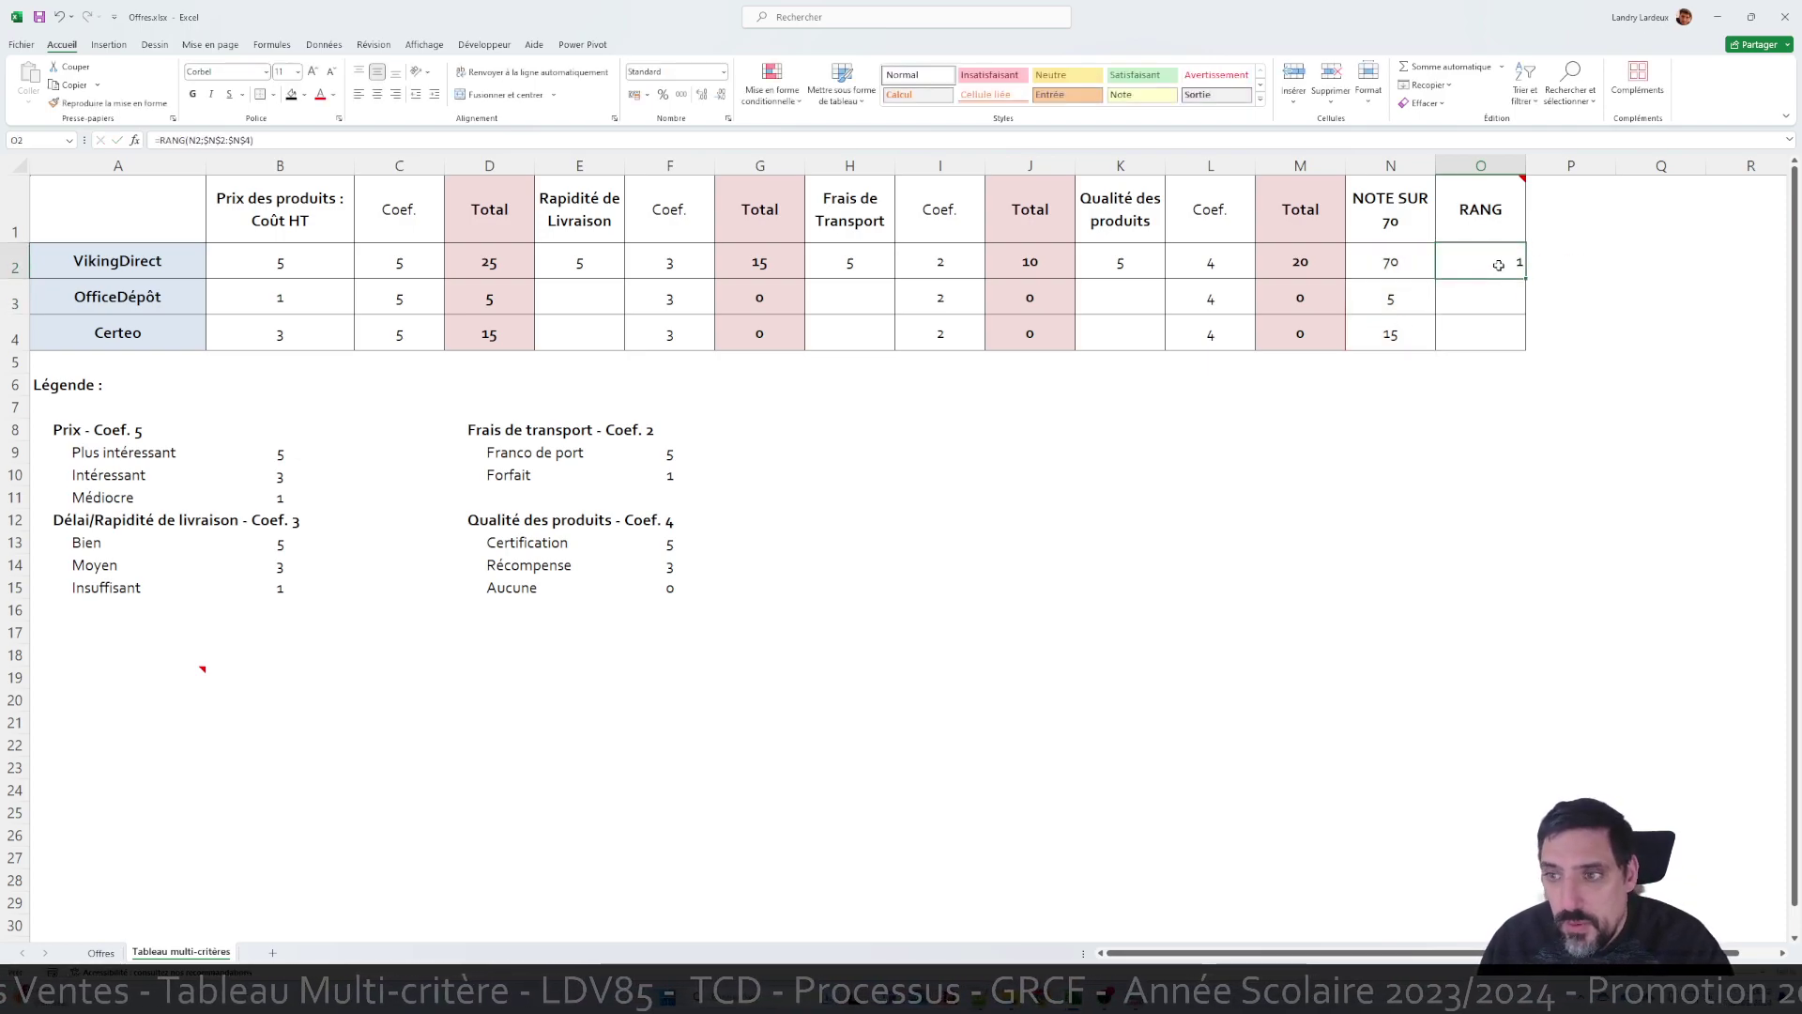
left_click(377, 94)
left_click_drag(1525, 276, 1526, 349)
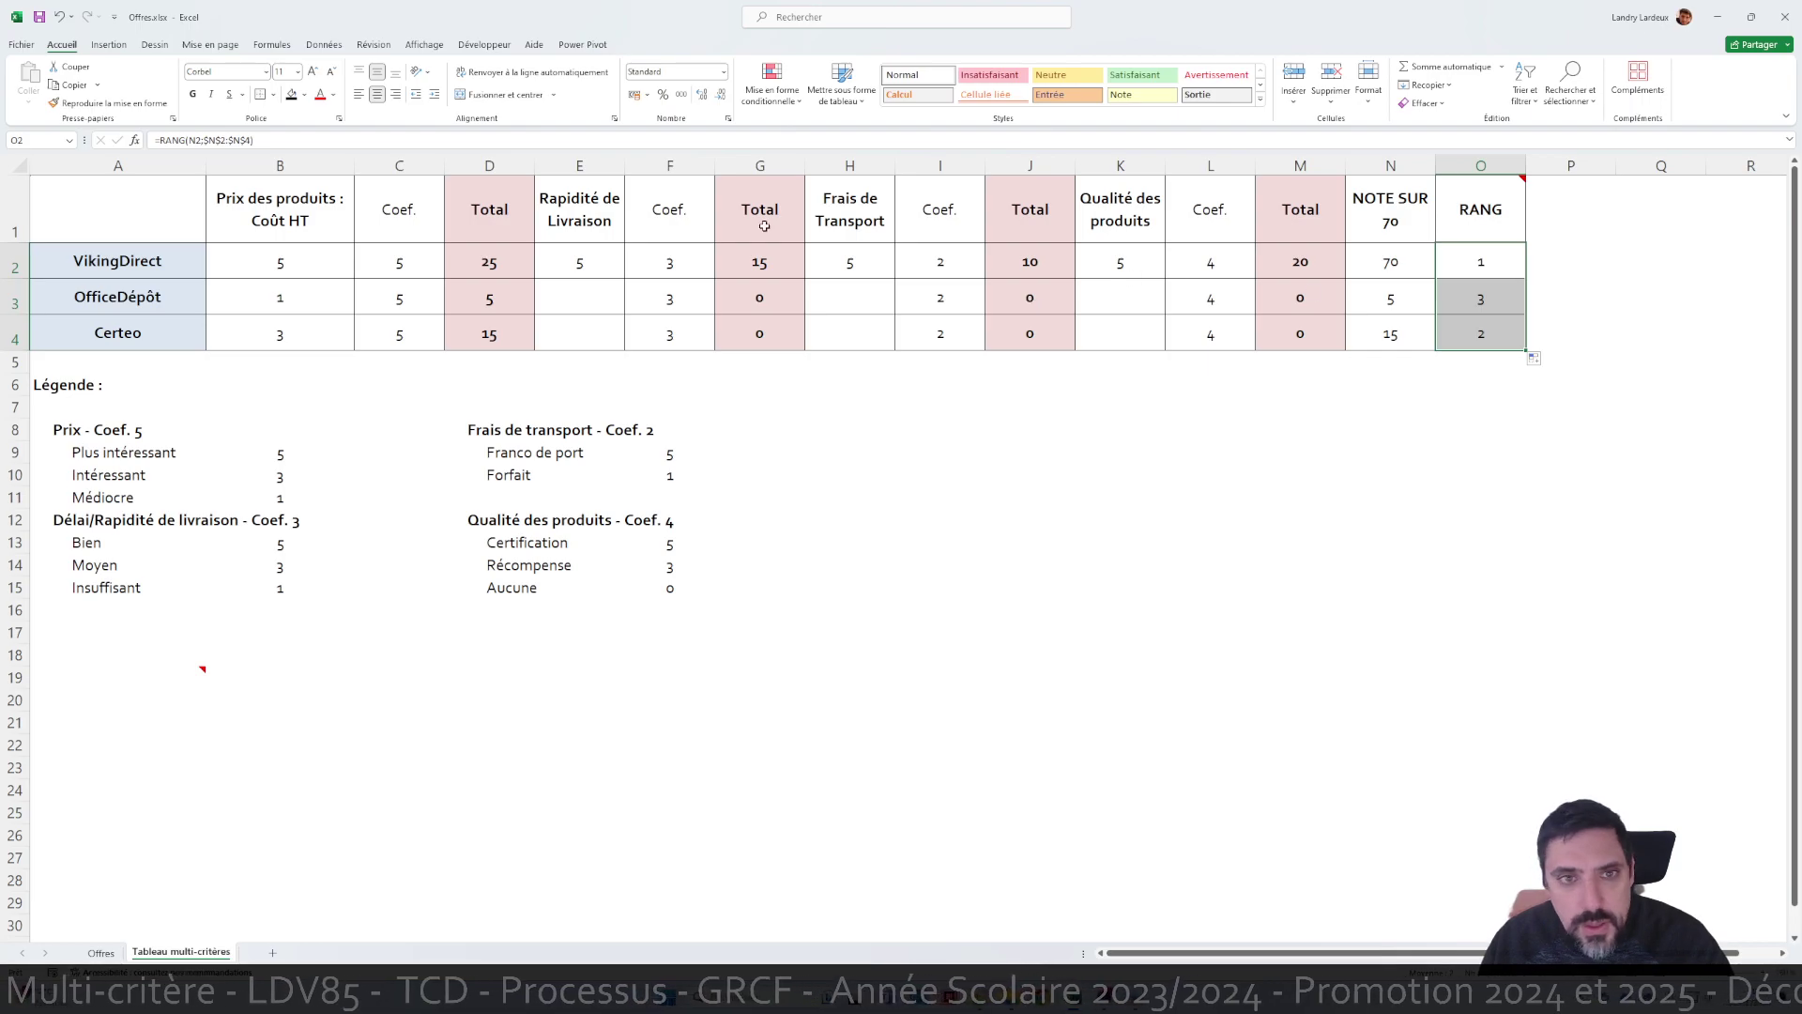
Add a conditional formatting rule to O2:O4 that gives cells equal to 1 a green fill with dark green text
left_click(815, 96)
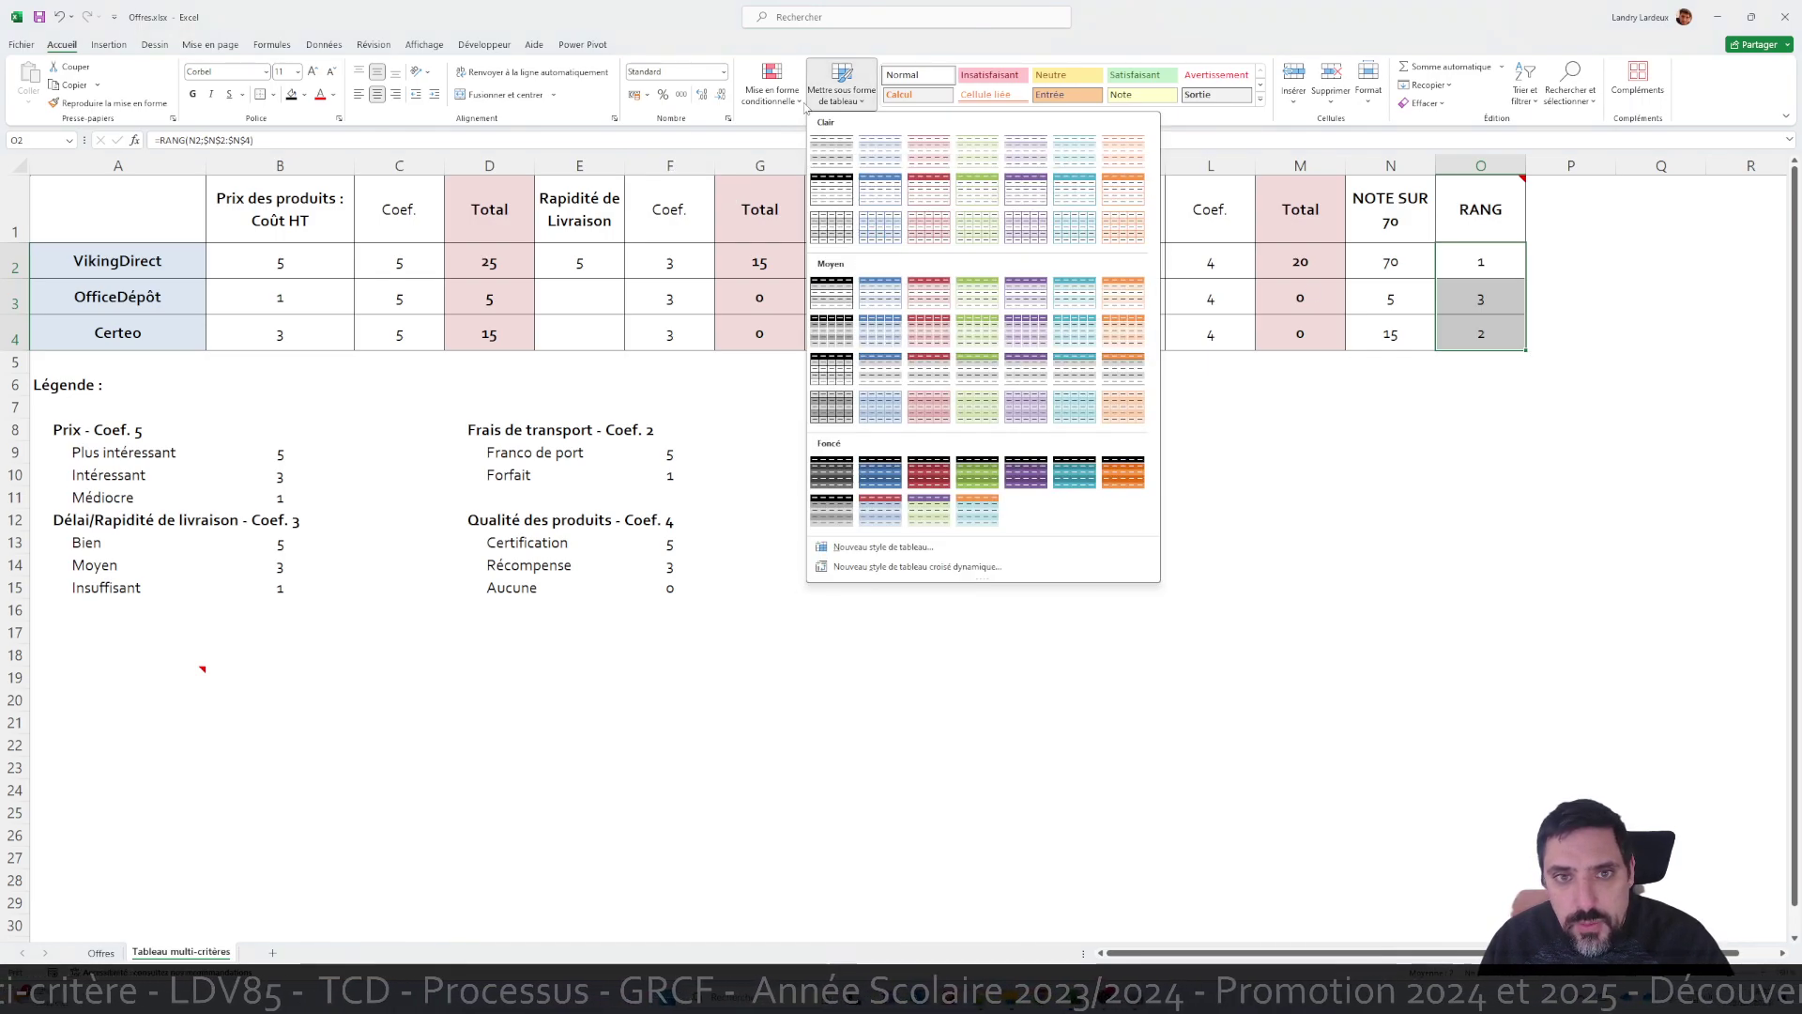
left_click(786, 97)
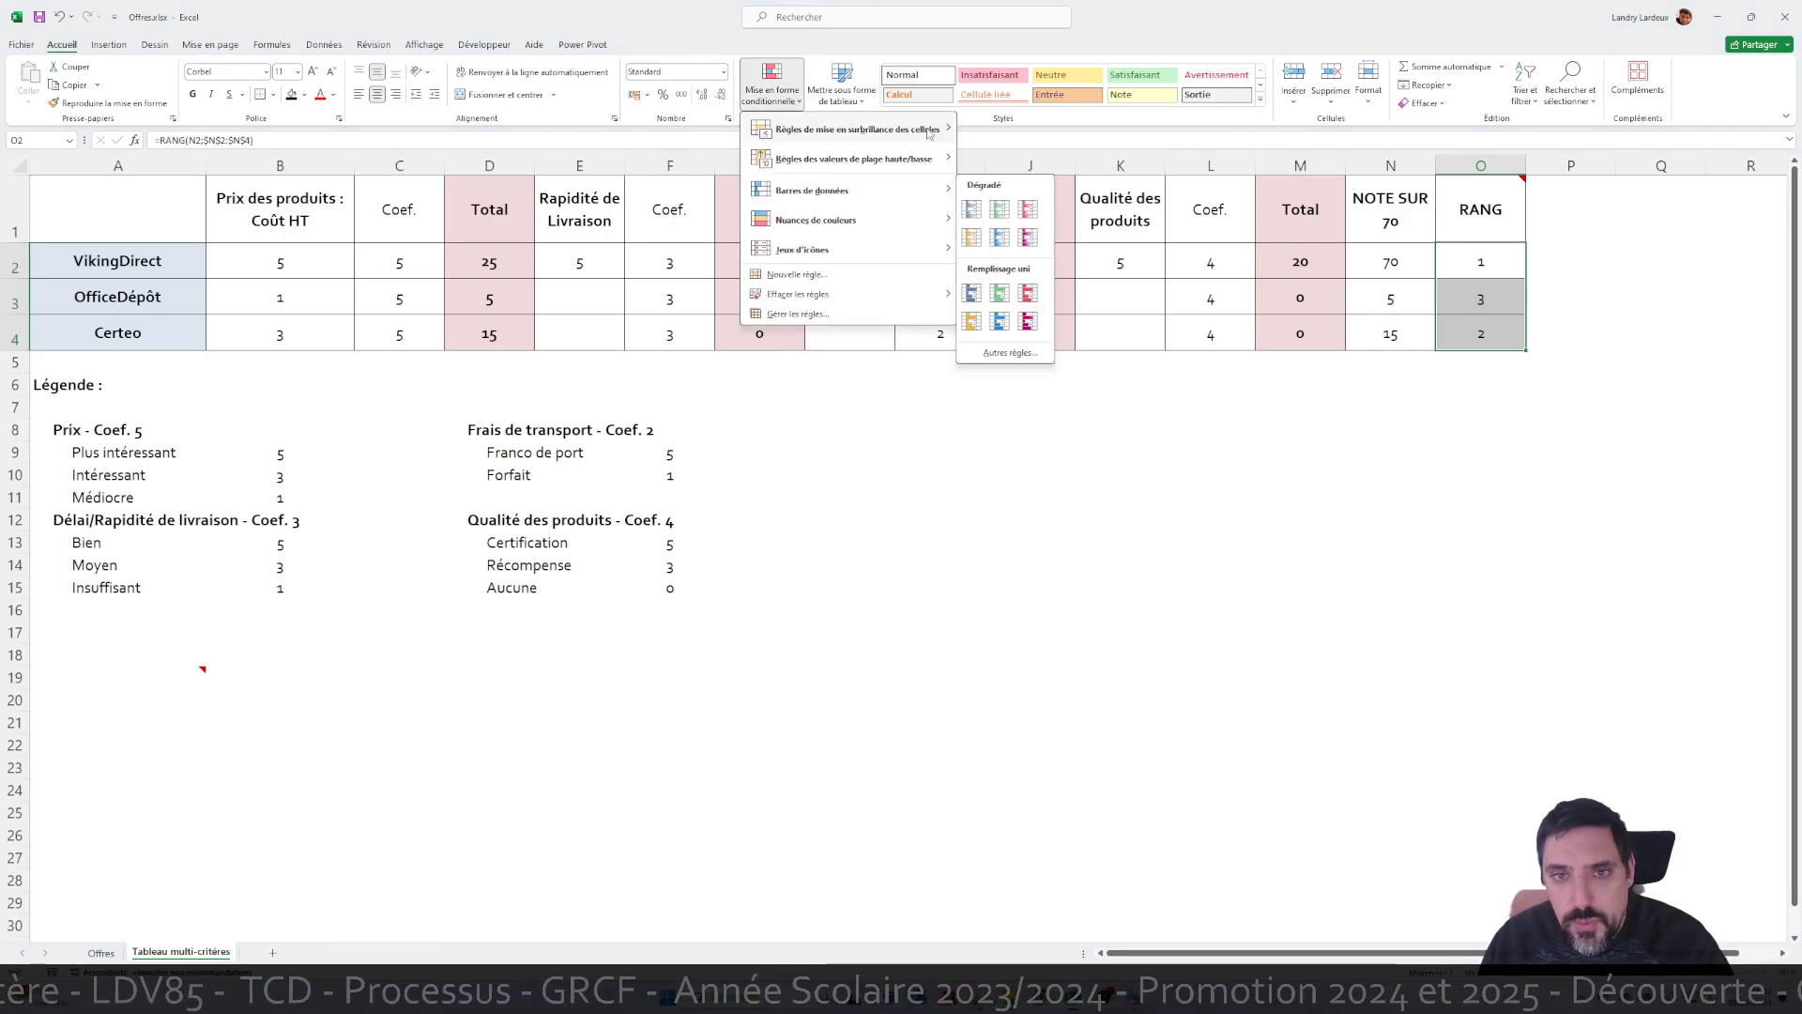
mouse_move(929, 132)
left_click(1070, 214)
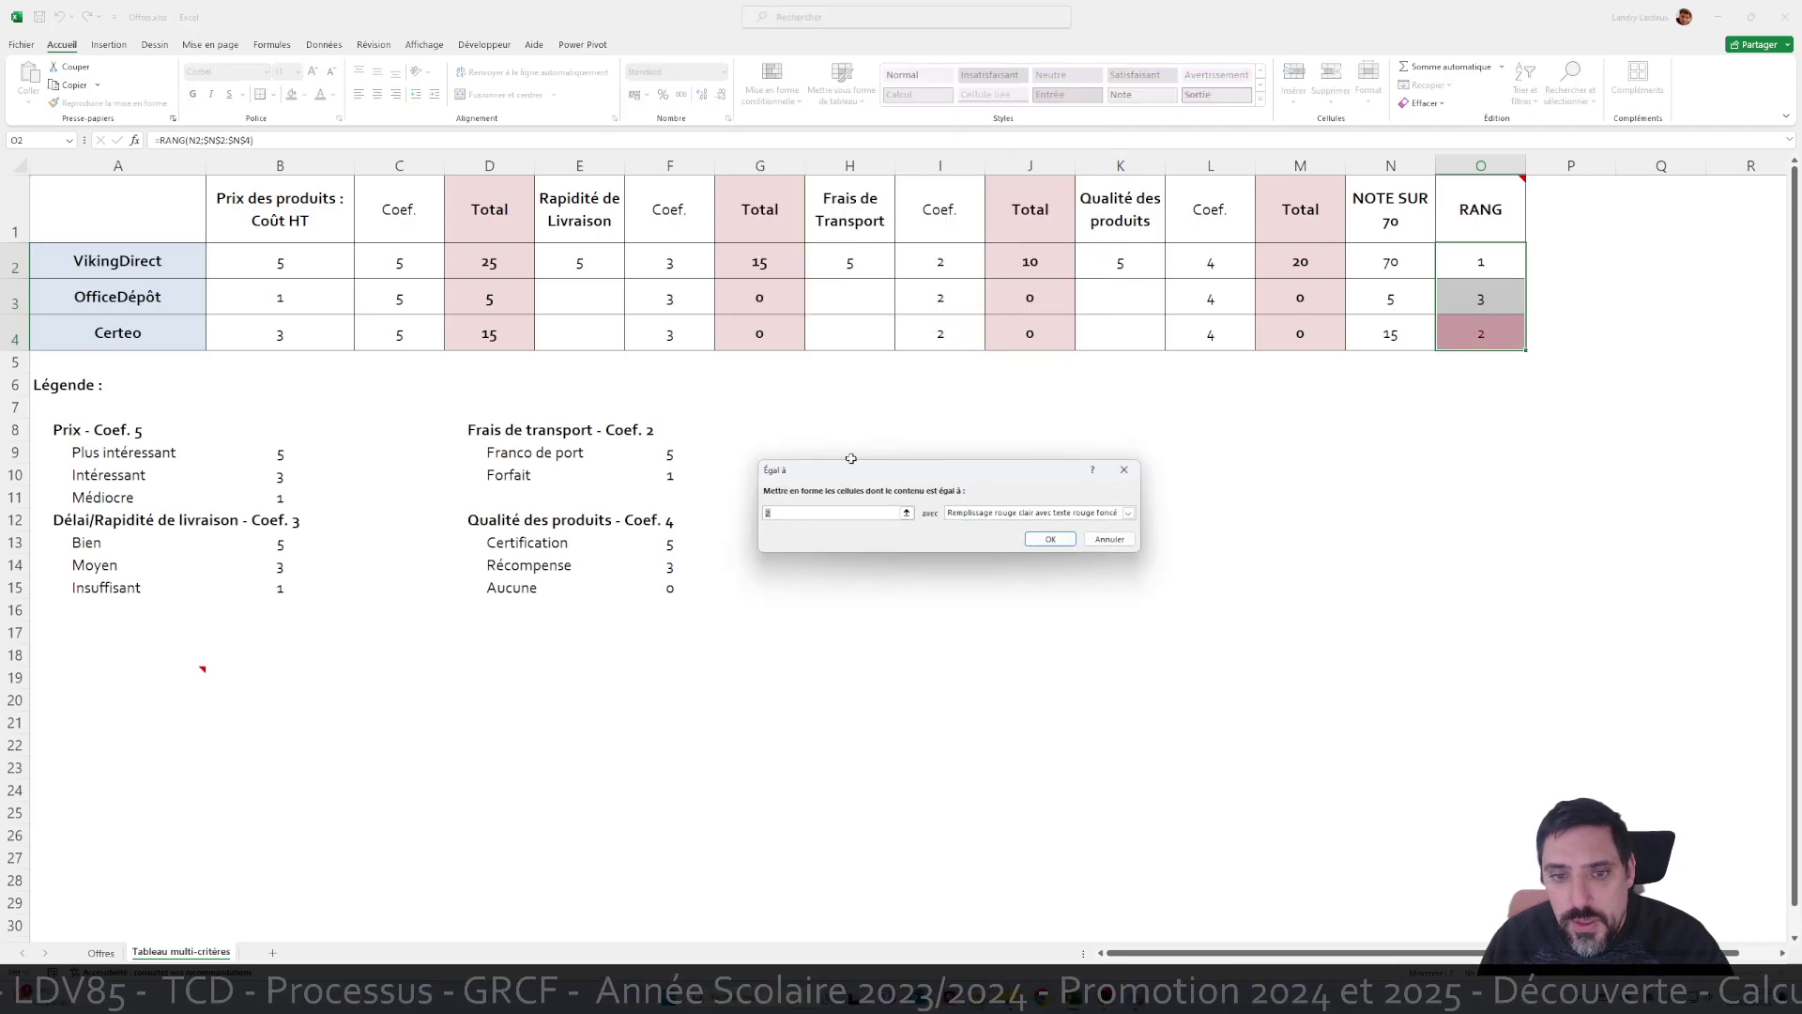
left_click_drag(842, 511, 819, 511)
left_click(863, 513)
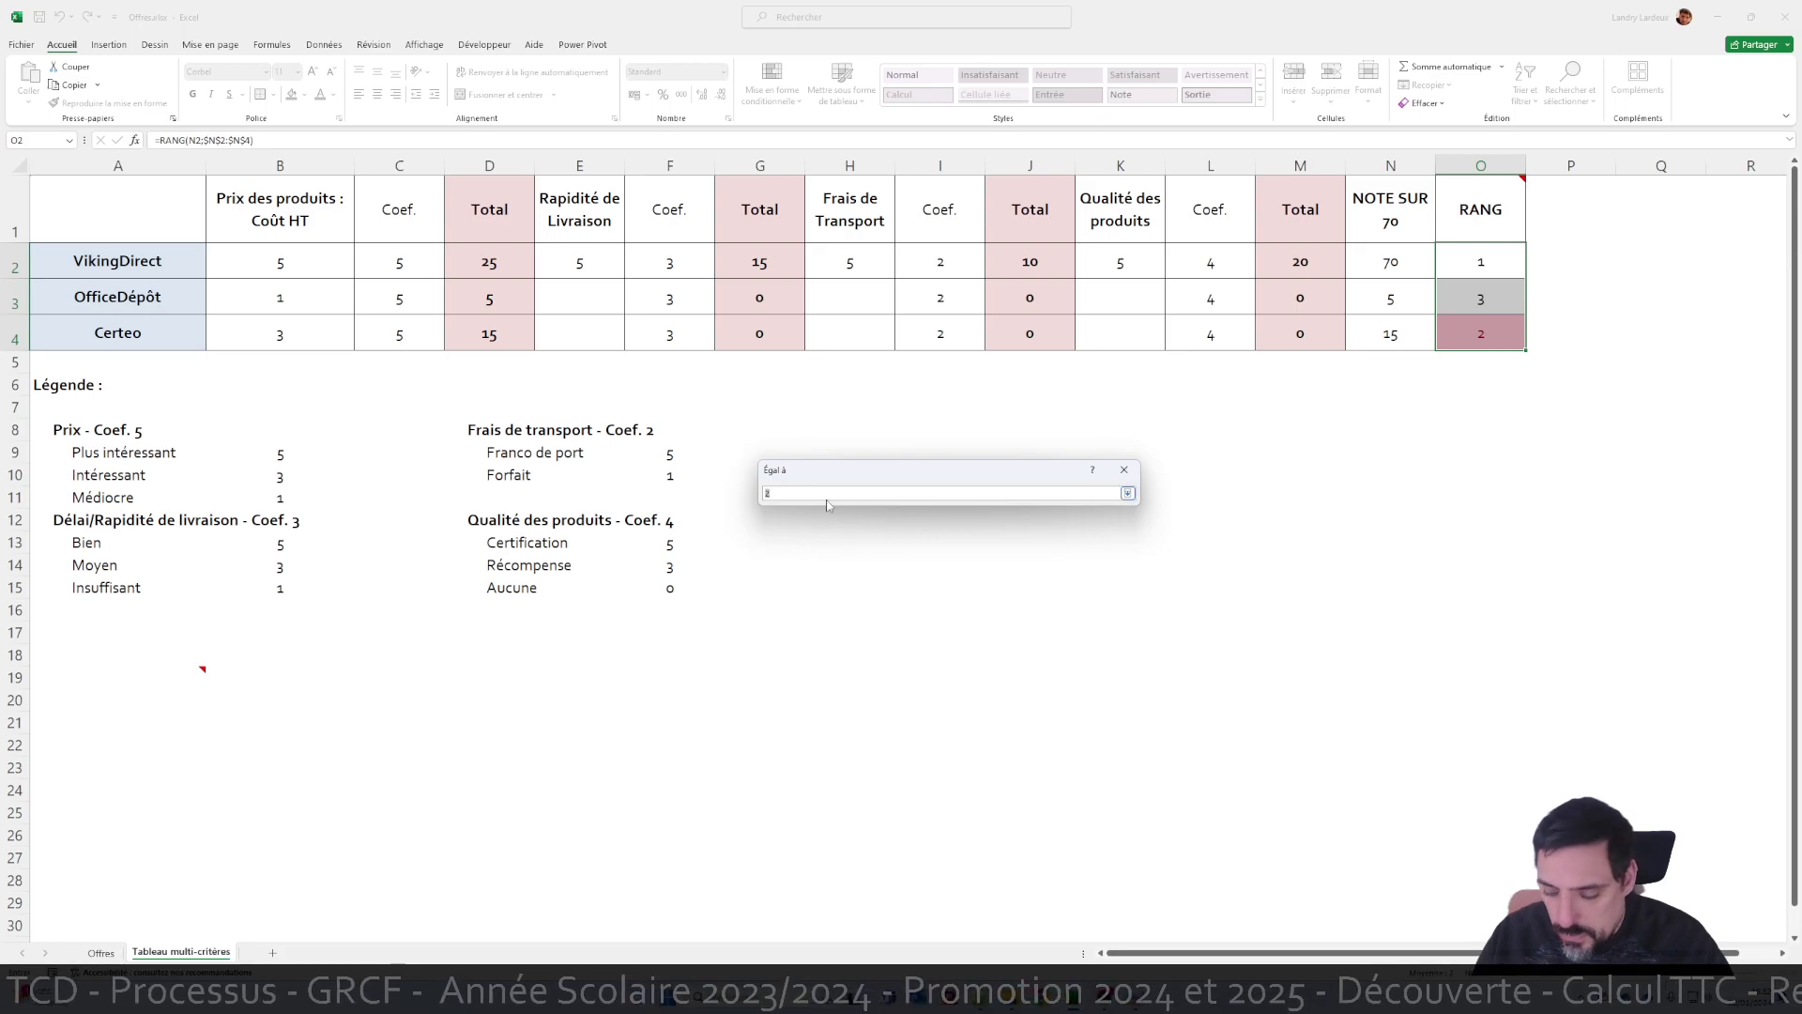
type("1")
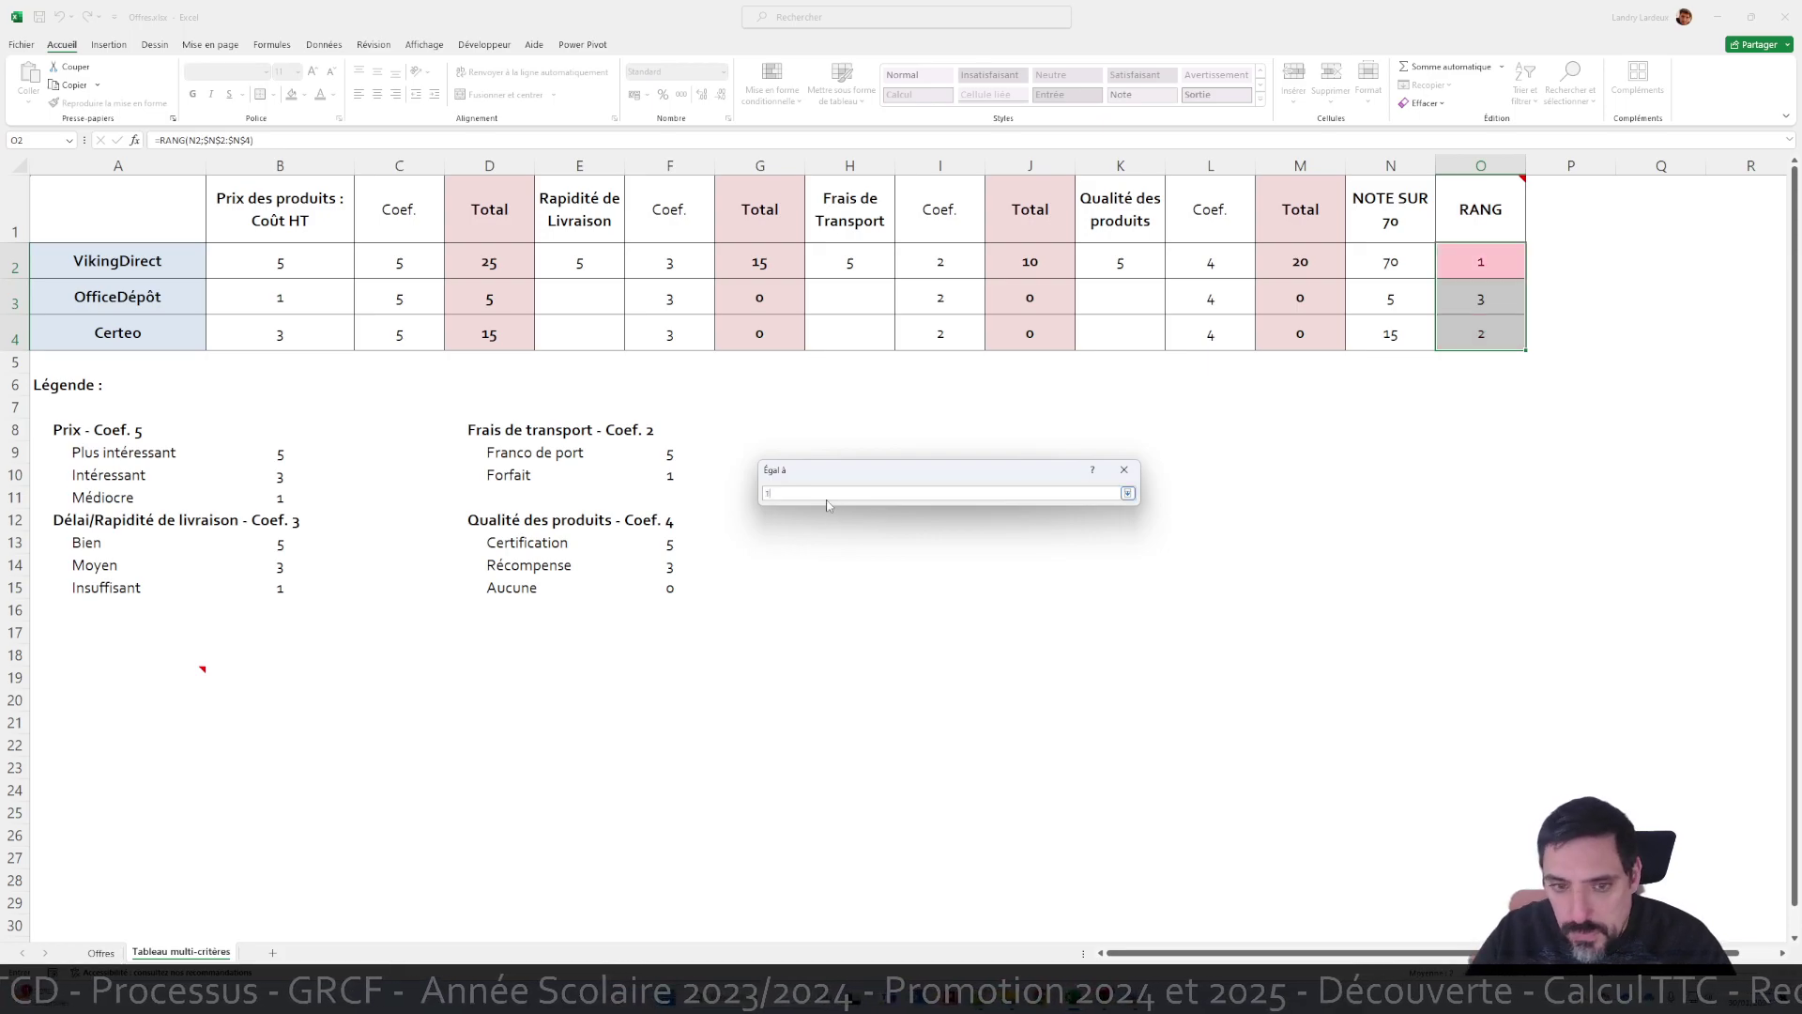
left_click(1127, 492)
left_click(1128, 512)
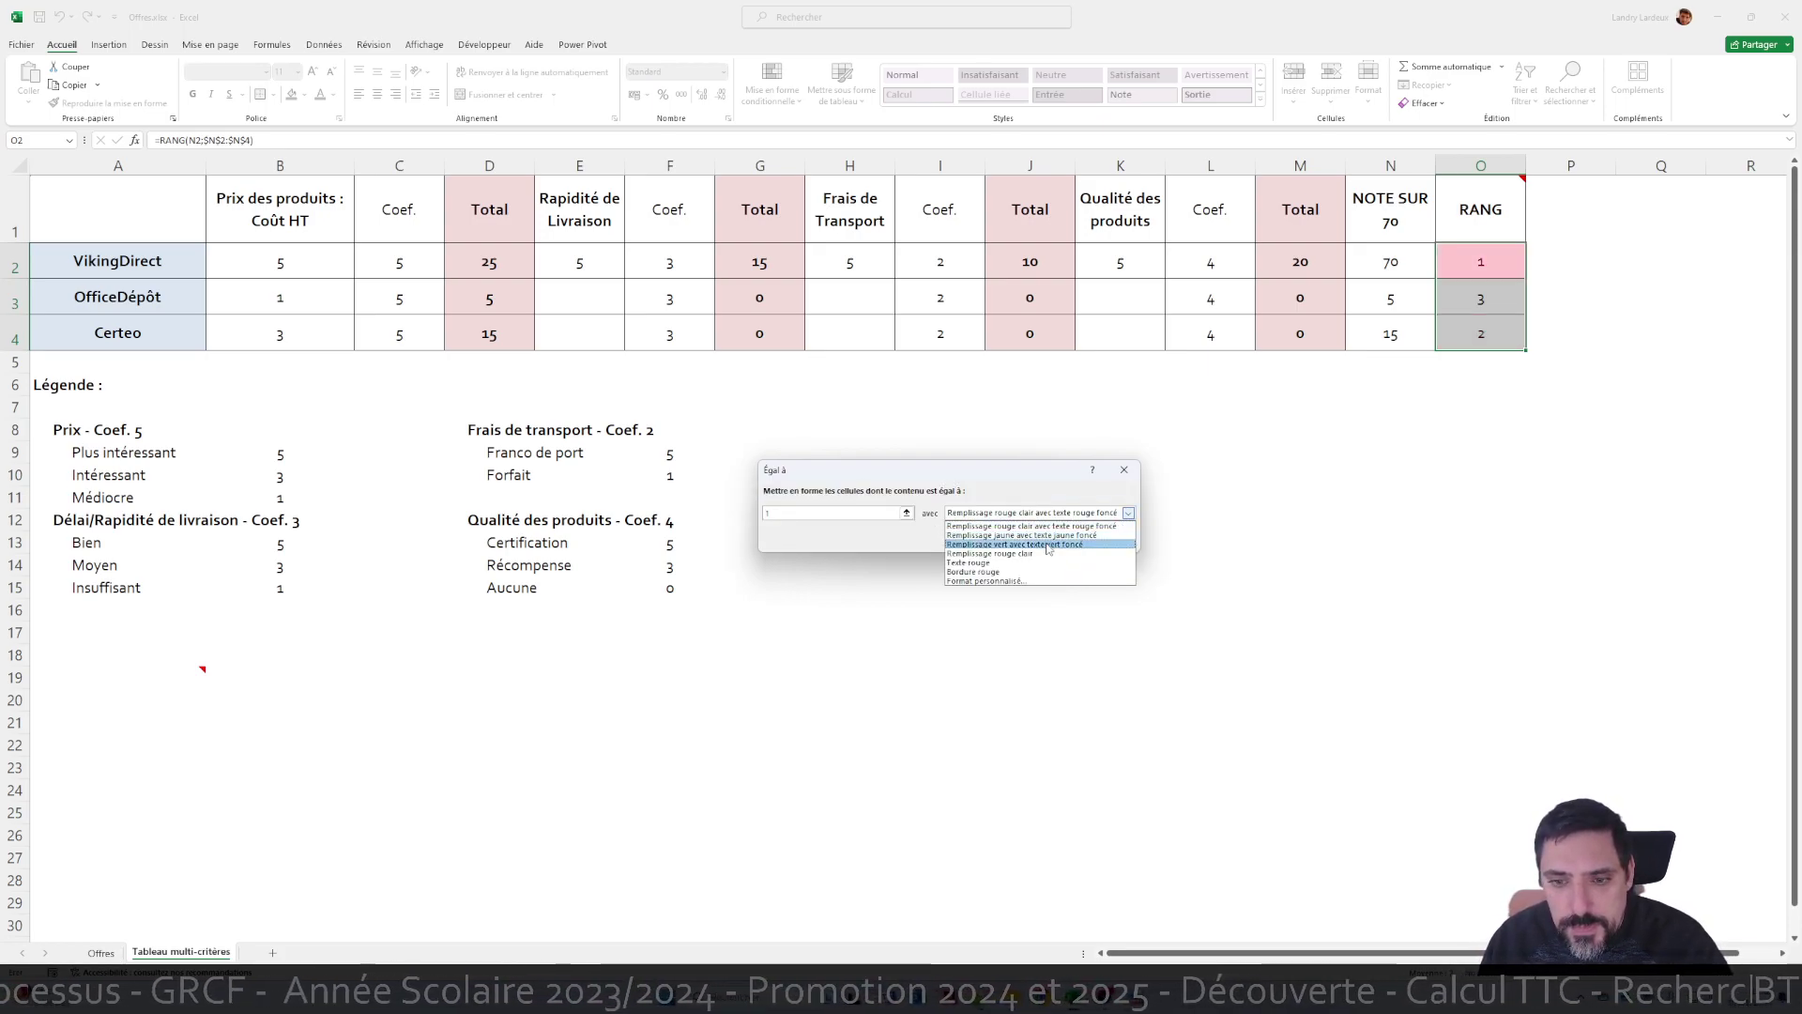
left_click(1048, 545)
left_click(1050, 540)
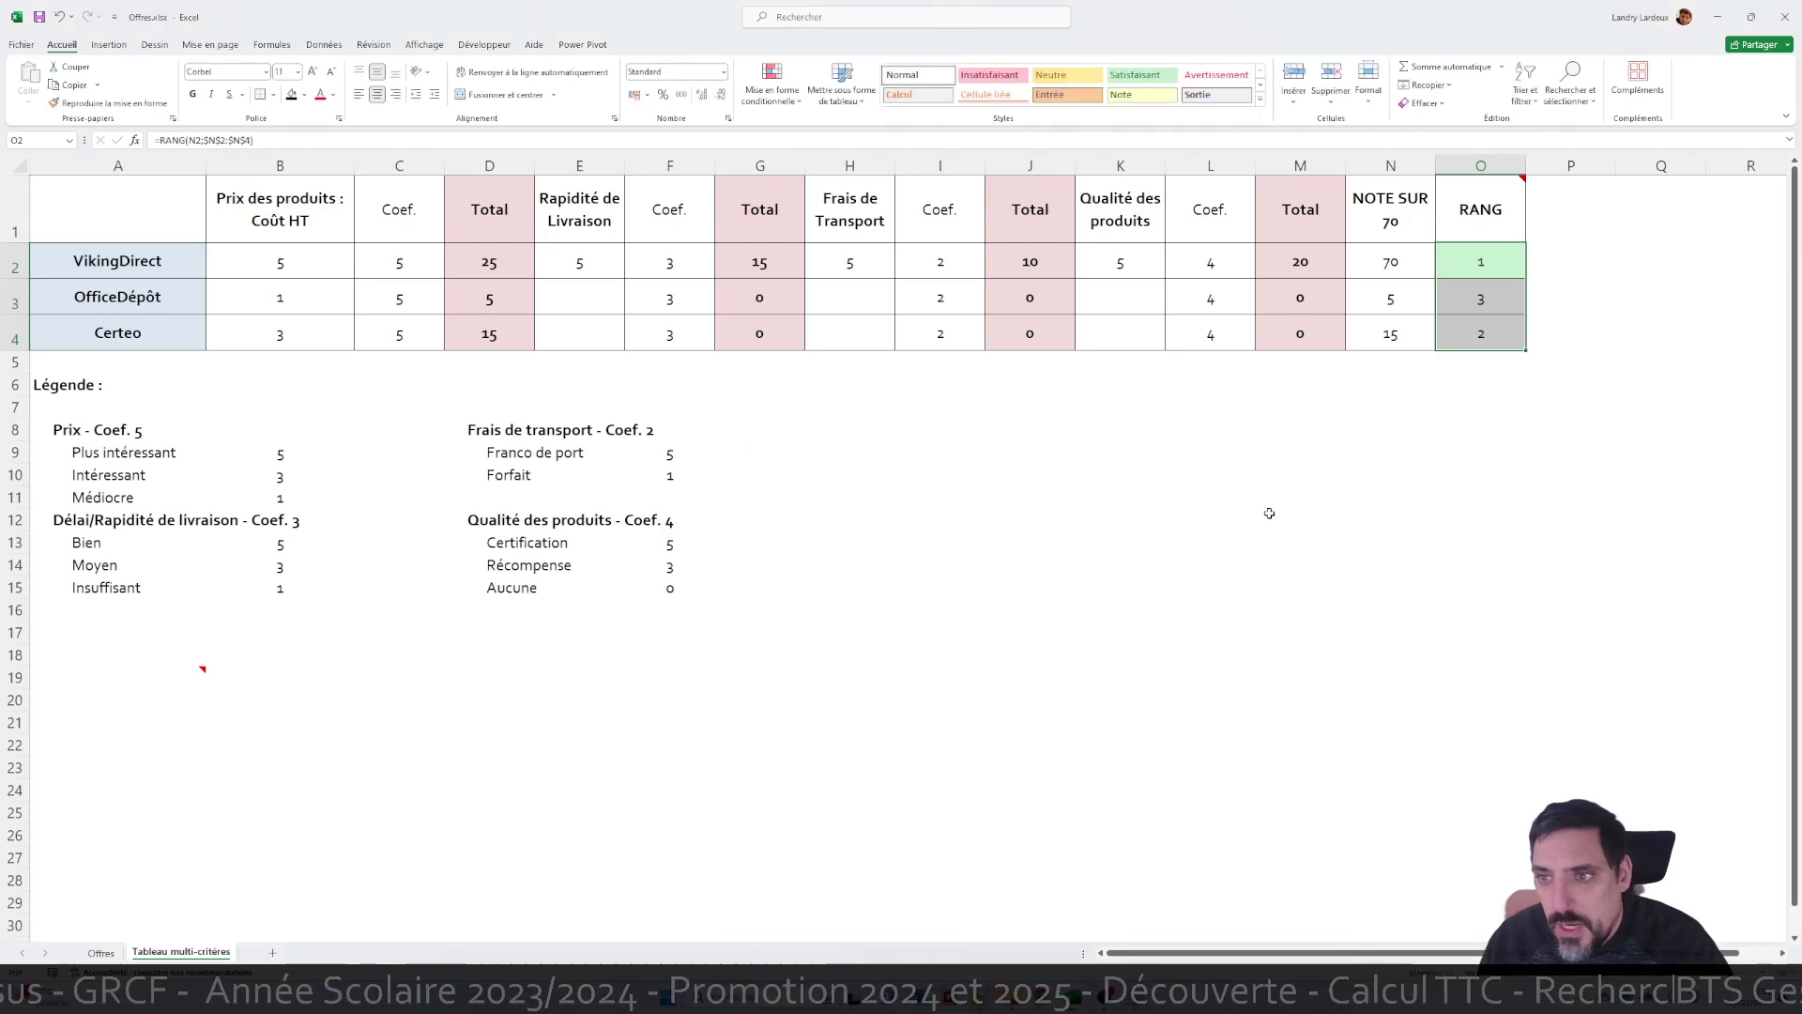
left_click(1240, 501)
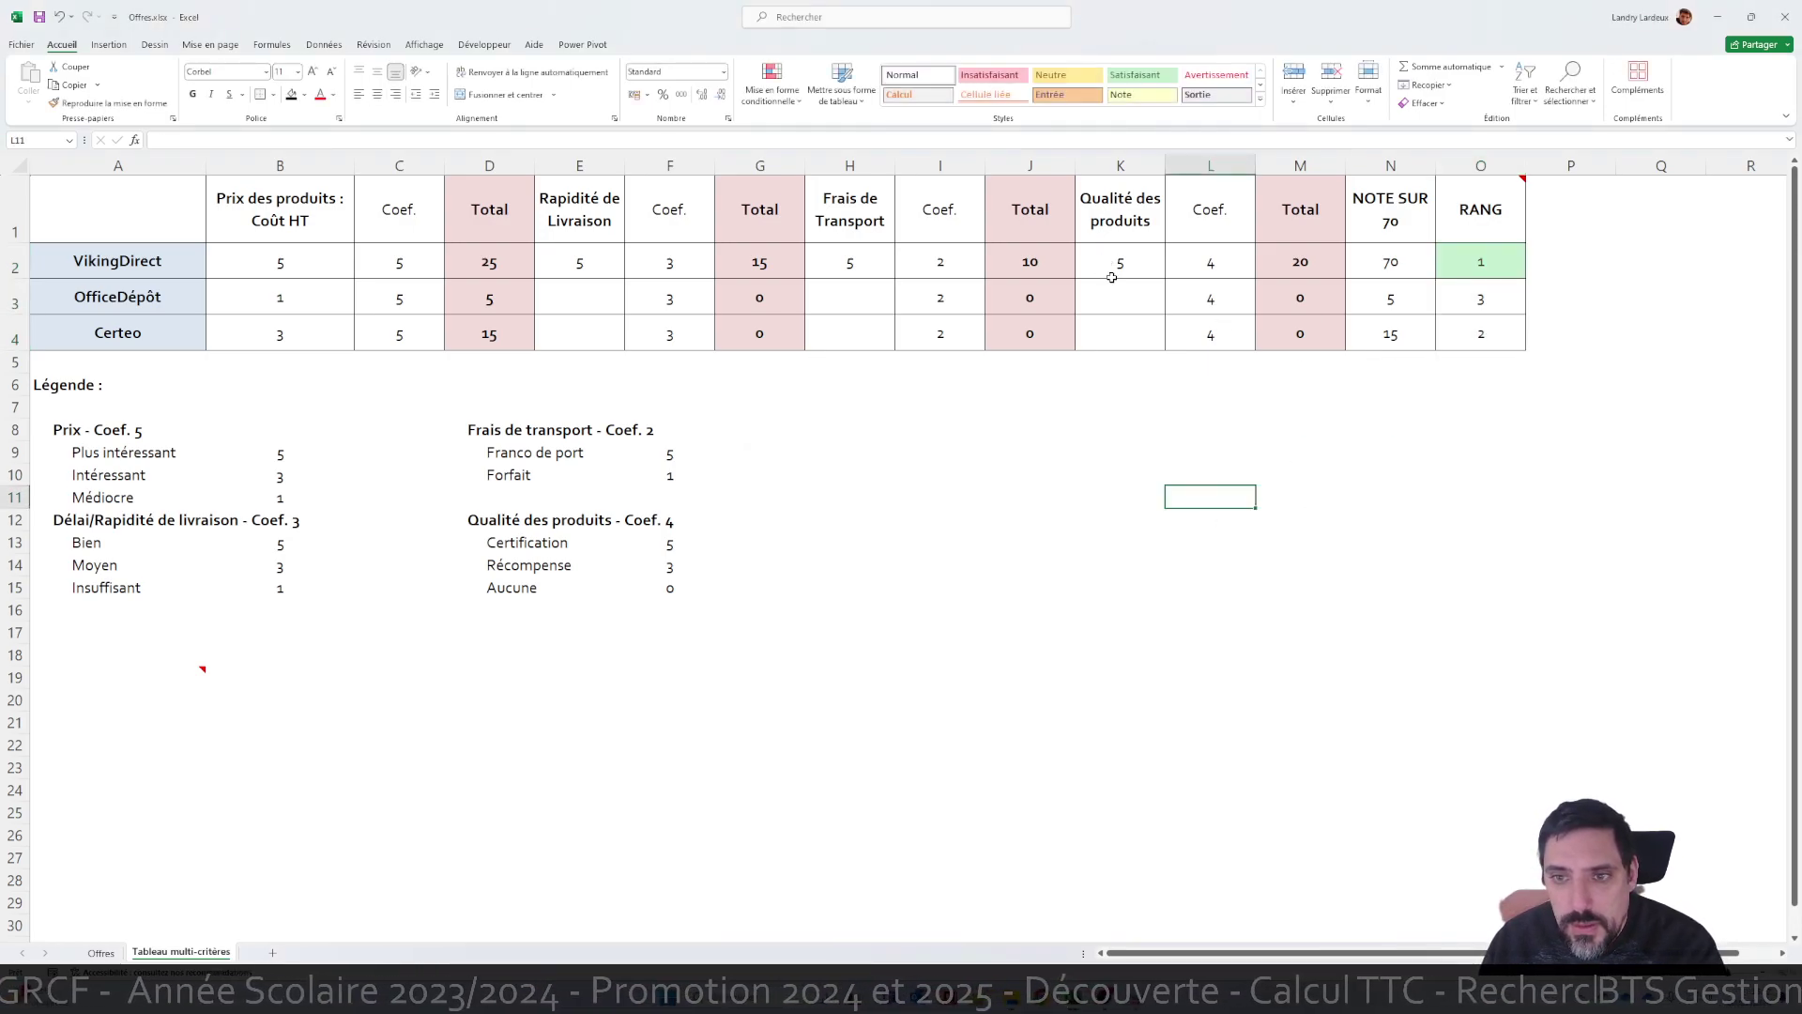
Apply the 3 Symboles (avec cercle) icon set to the ranks in O2:O4 as conditional formatting
left_click_drag(1465, 259, 1479, 333)
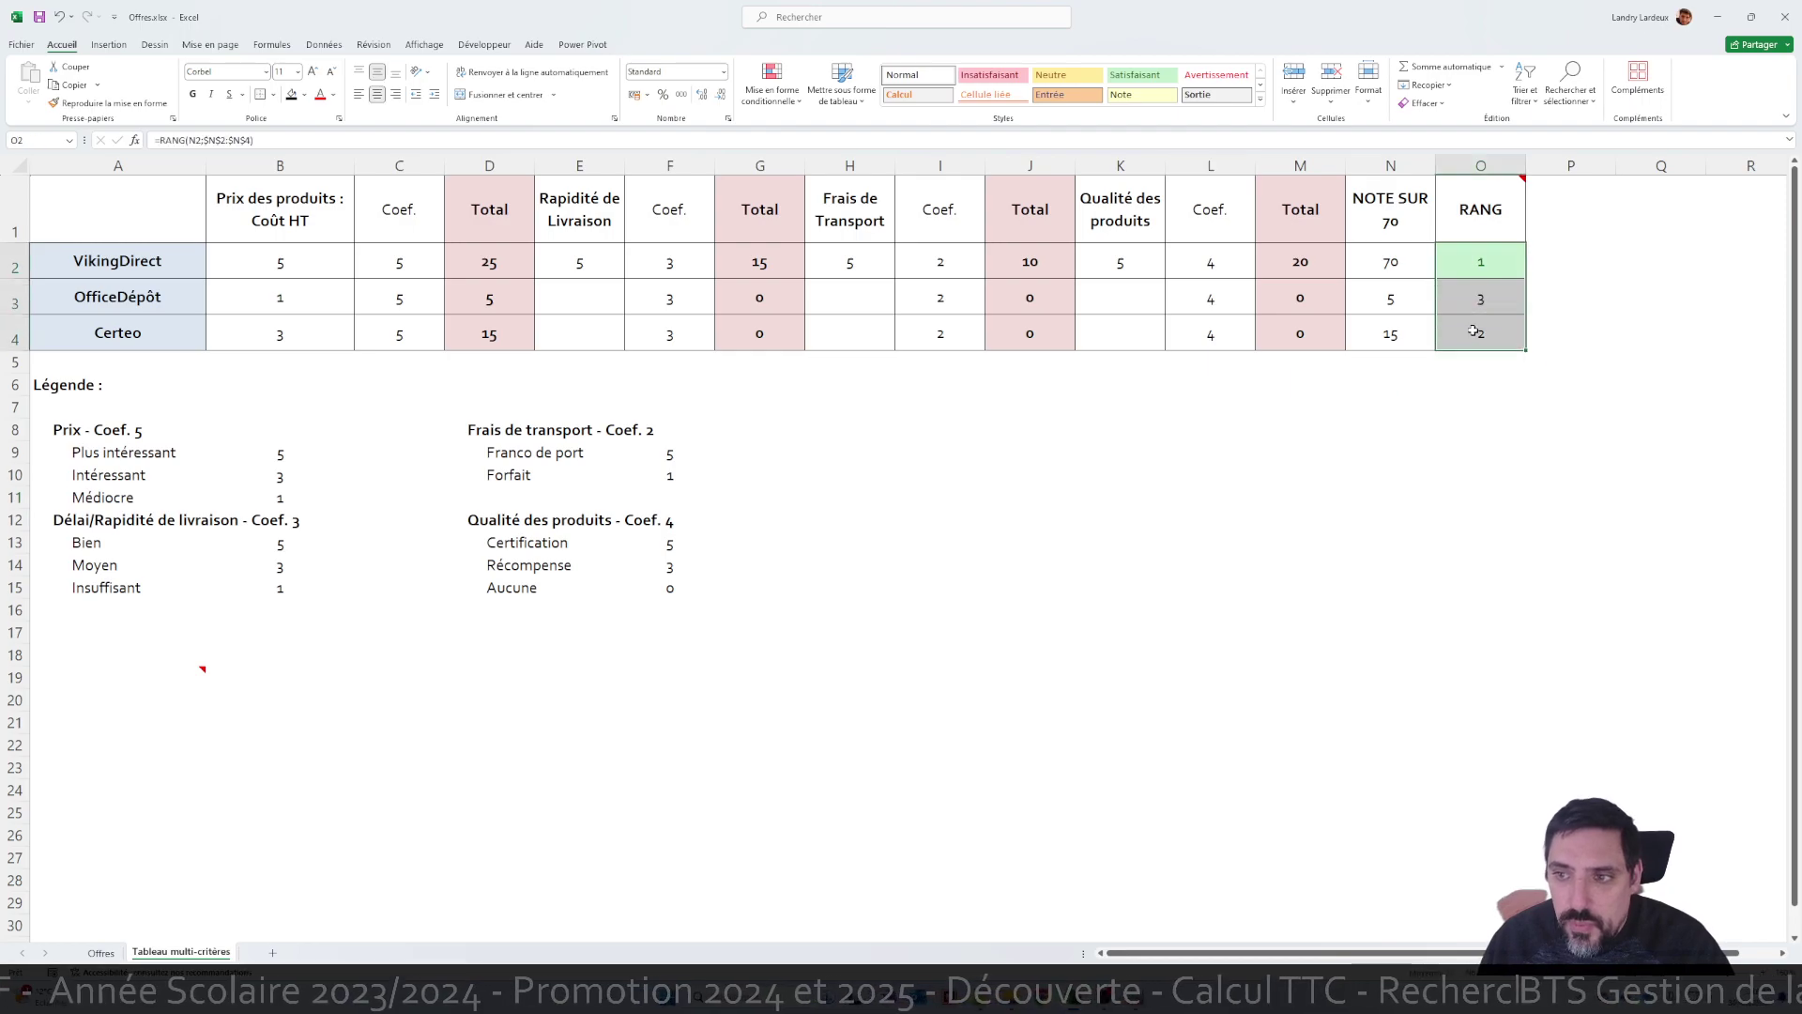
left_click(772, 83)
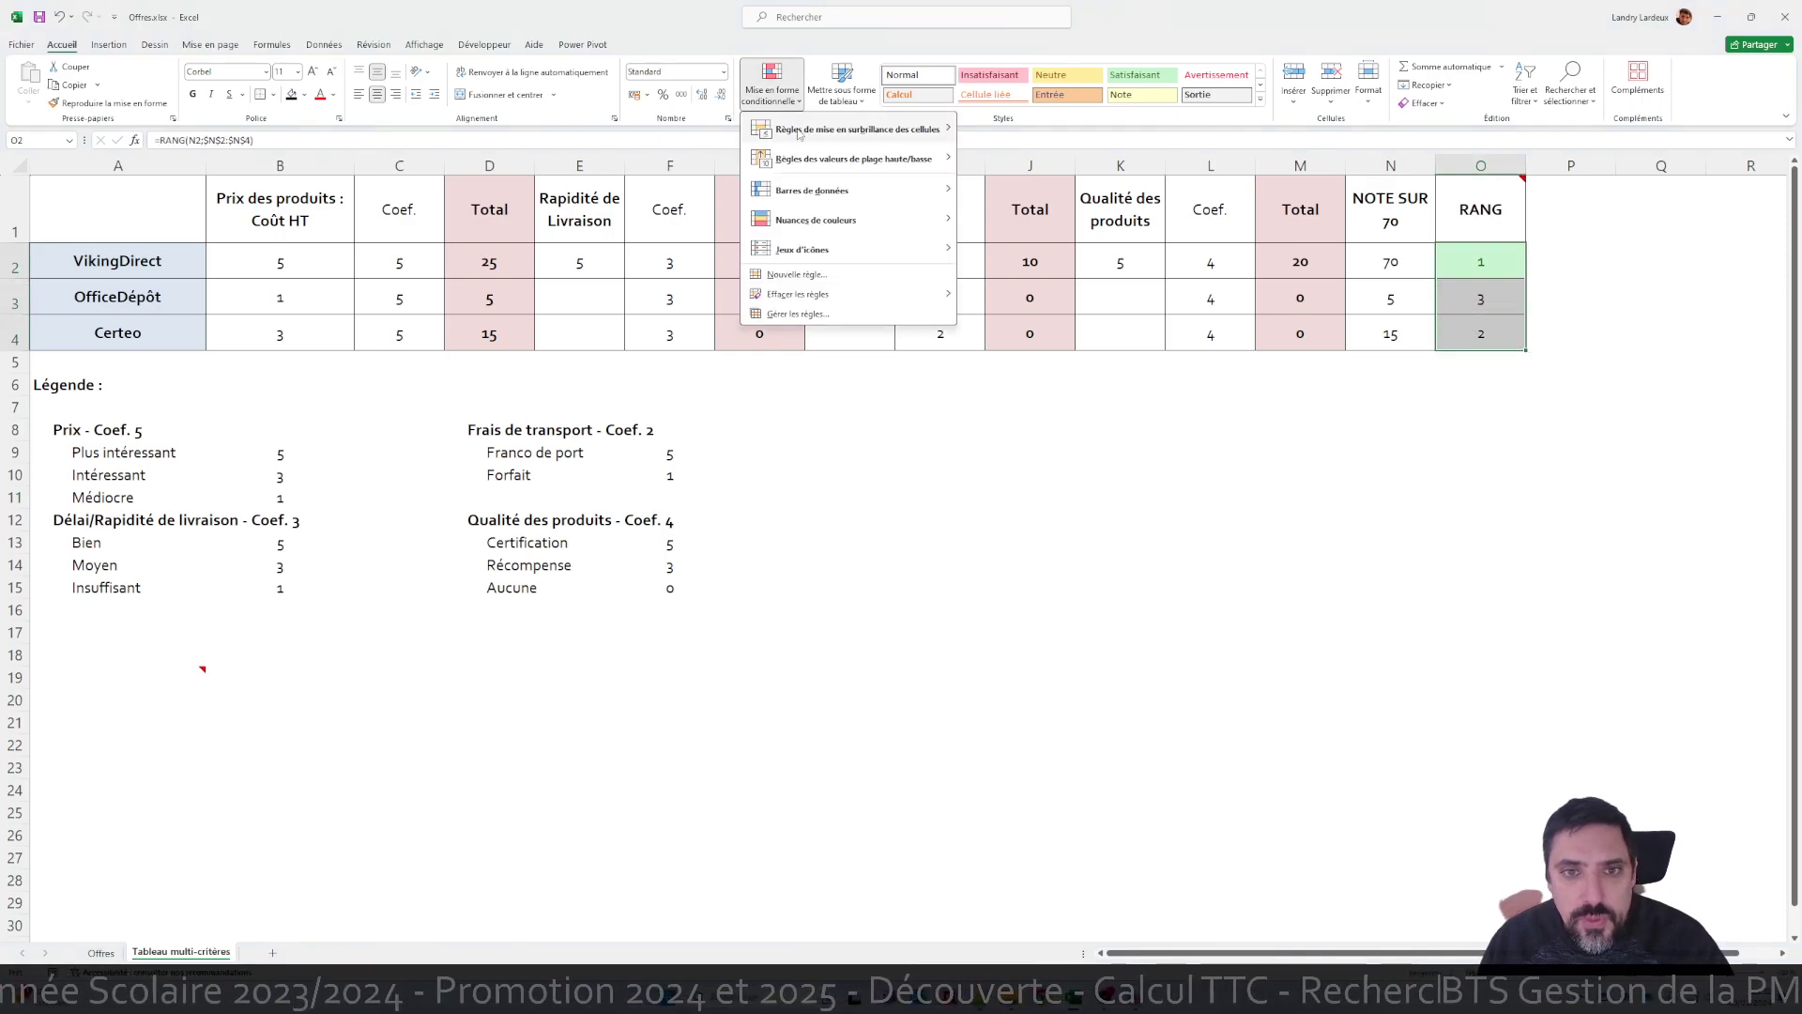
mouse_move(877, 187)
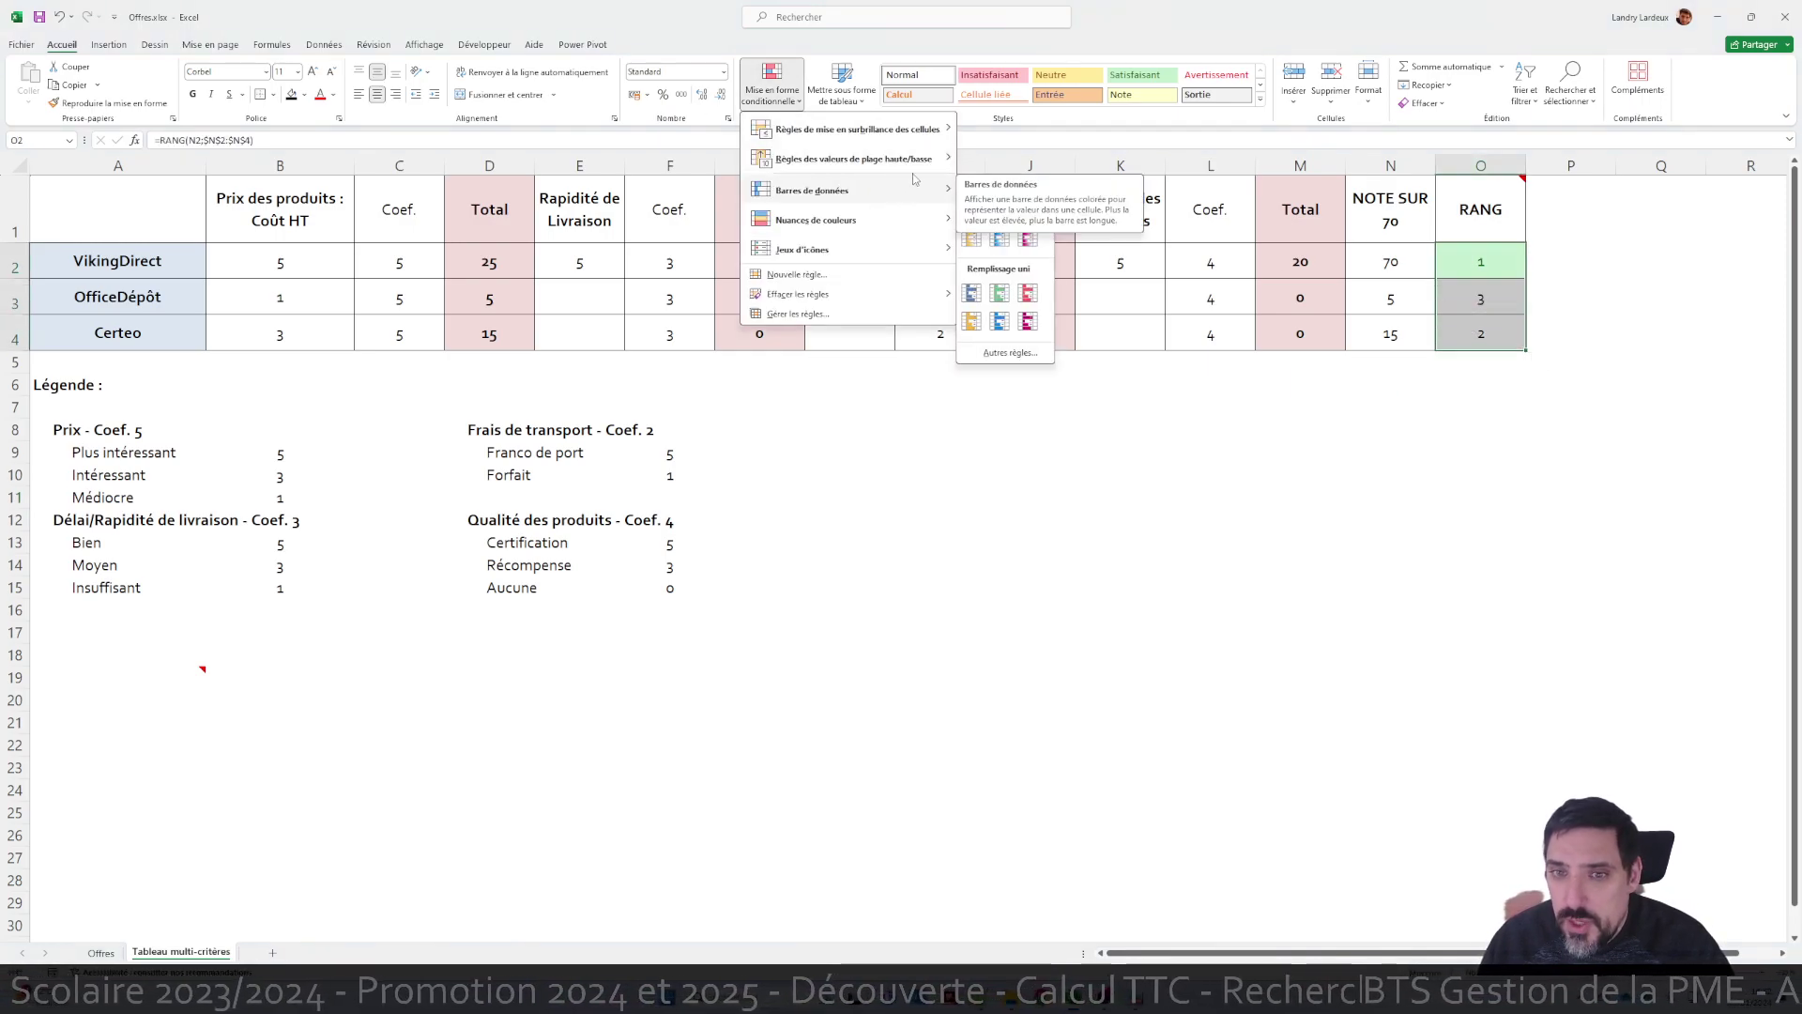
mouse_move(917, 256)
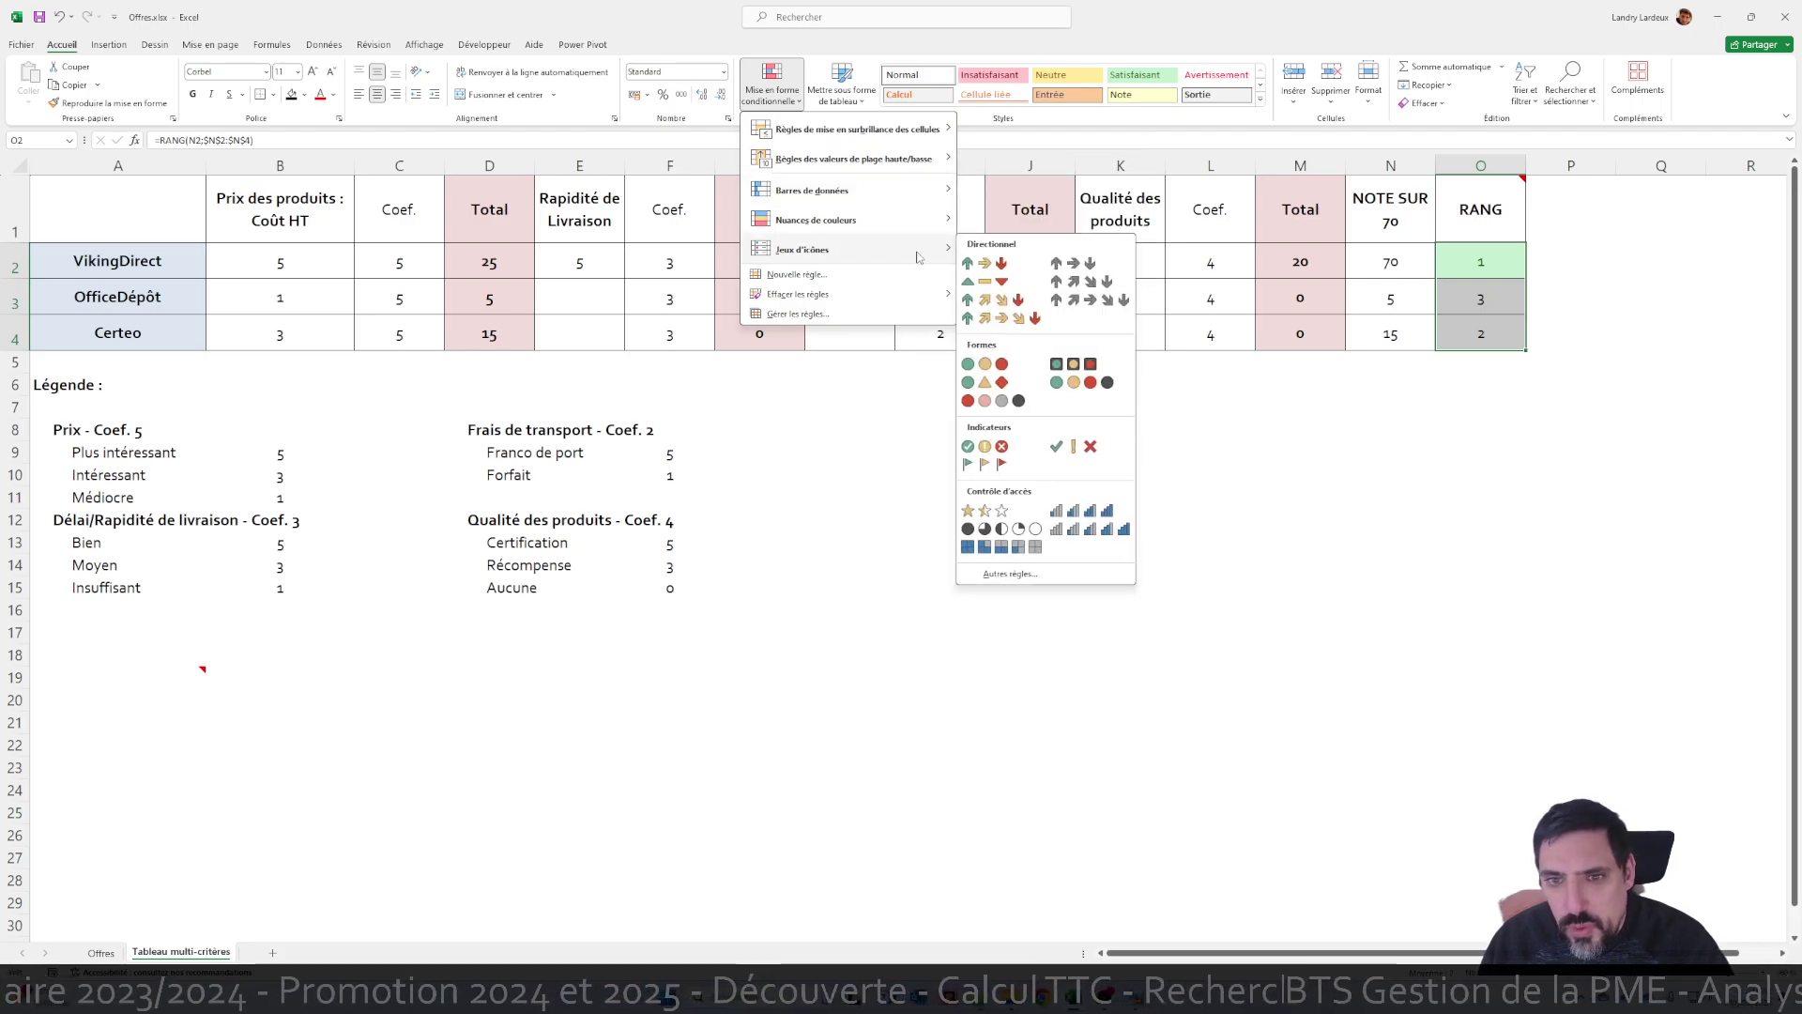
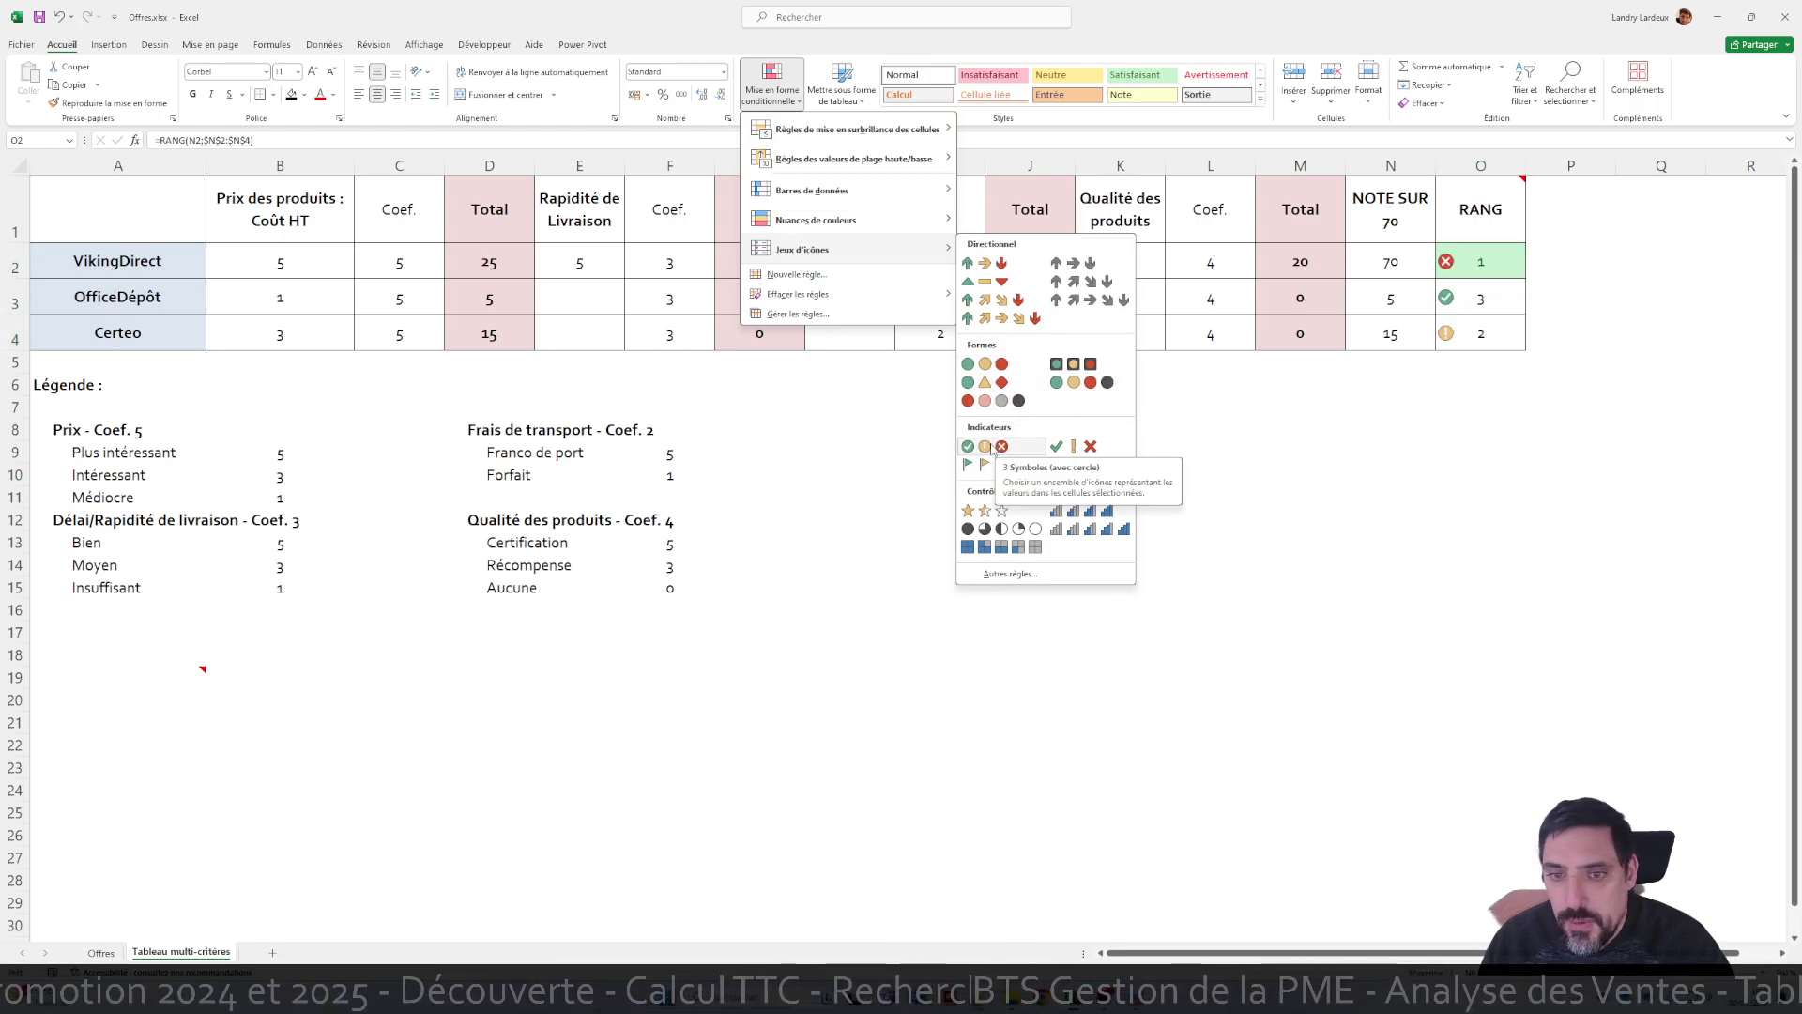
left_click(990, 449)
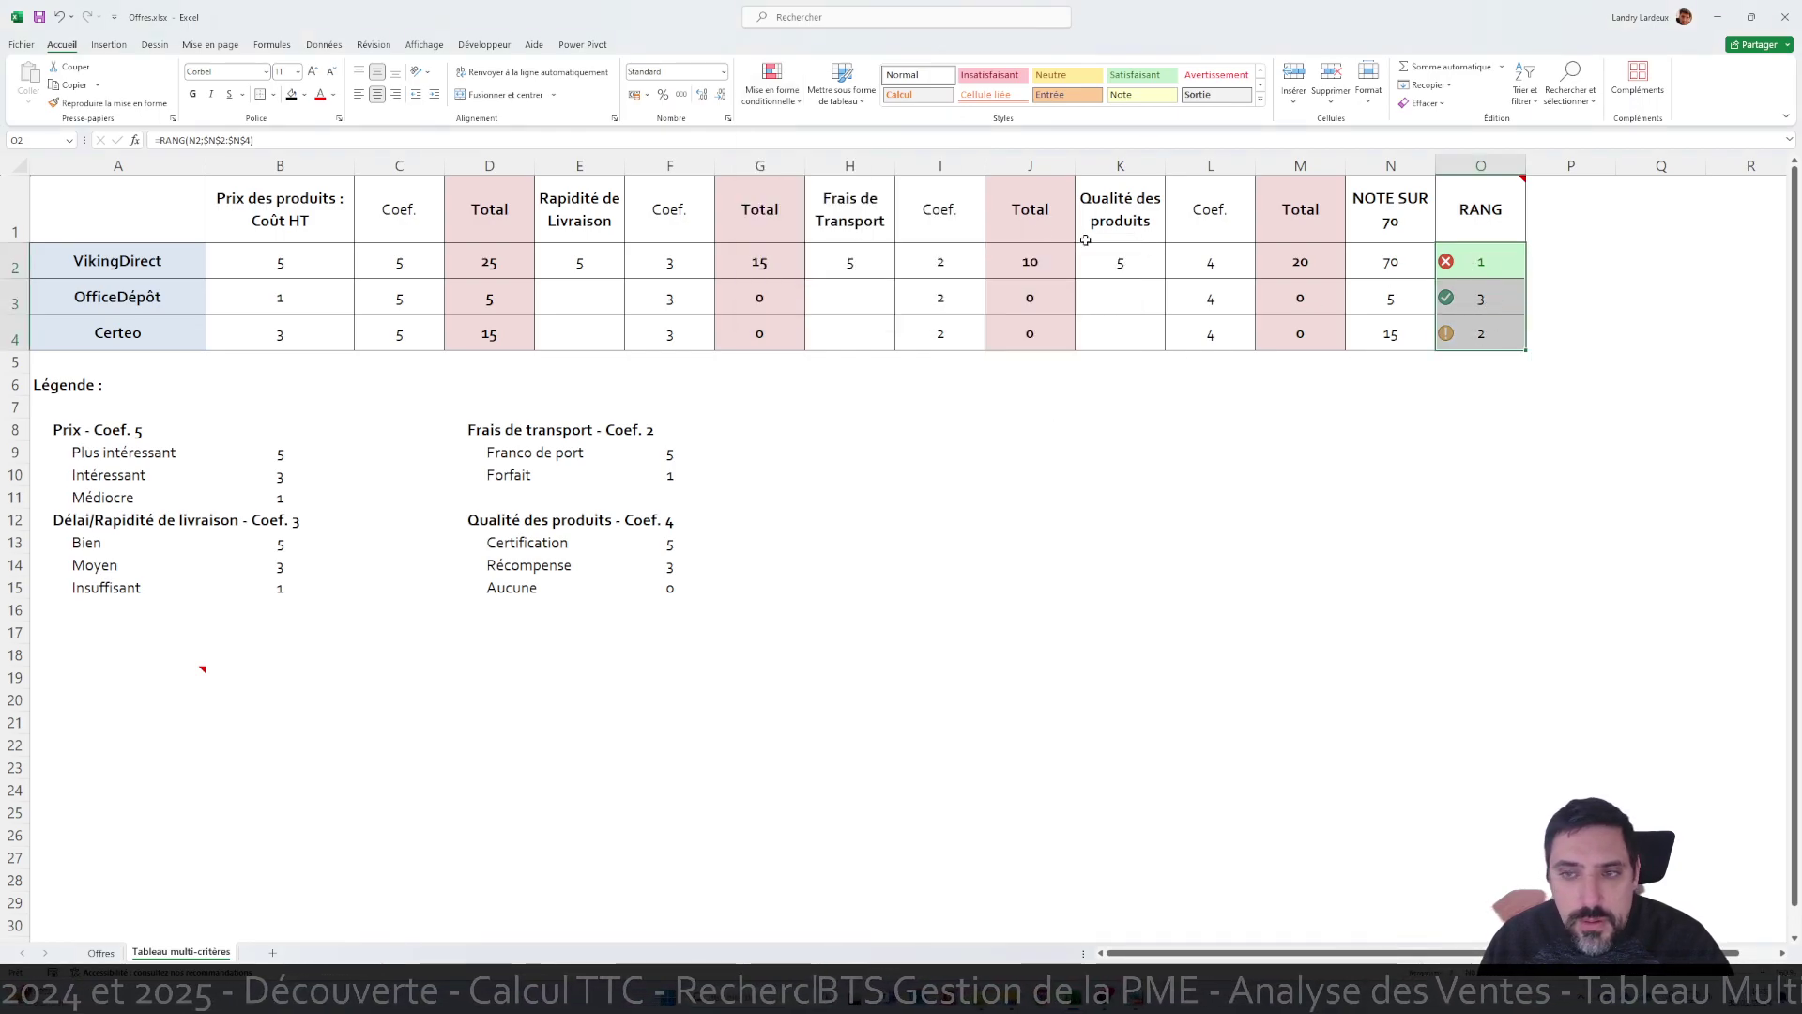
Edit the icon-set rule on O2:O4 to use the red cross for the highest values and the green check for the lowest
left_click(772, 84)
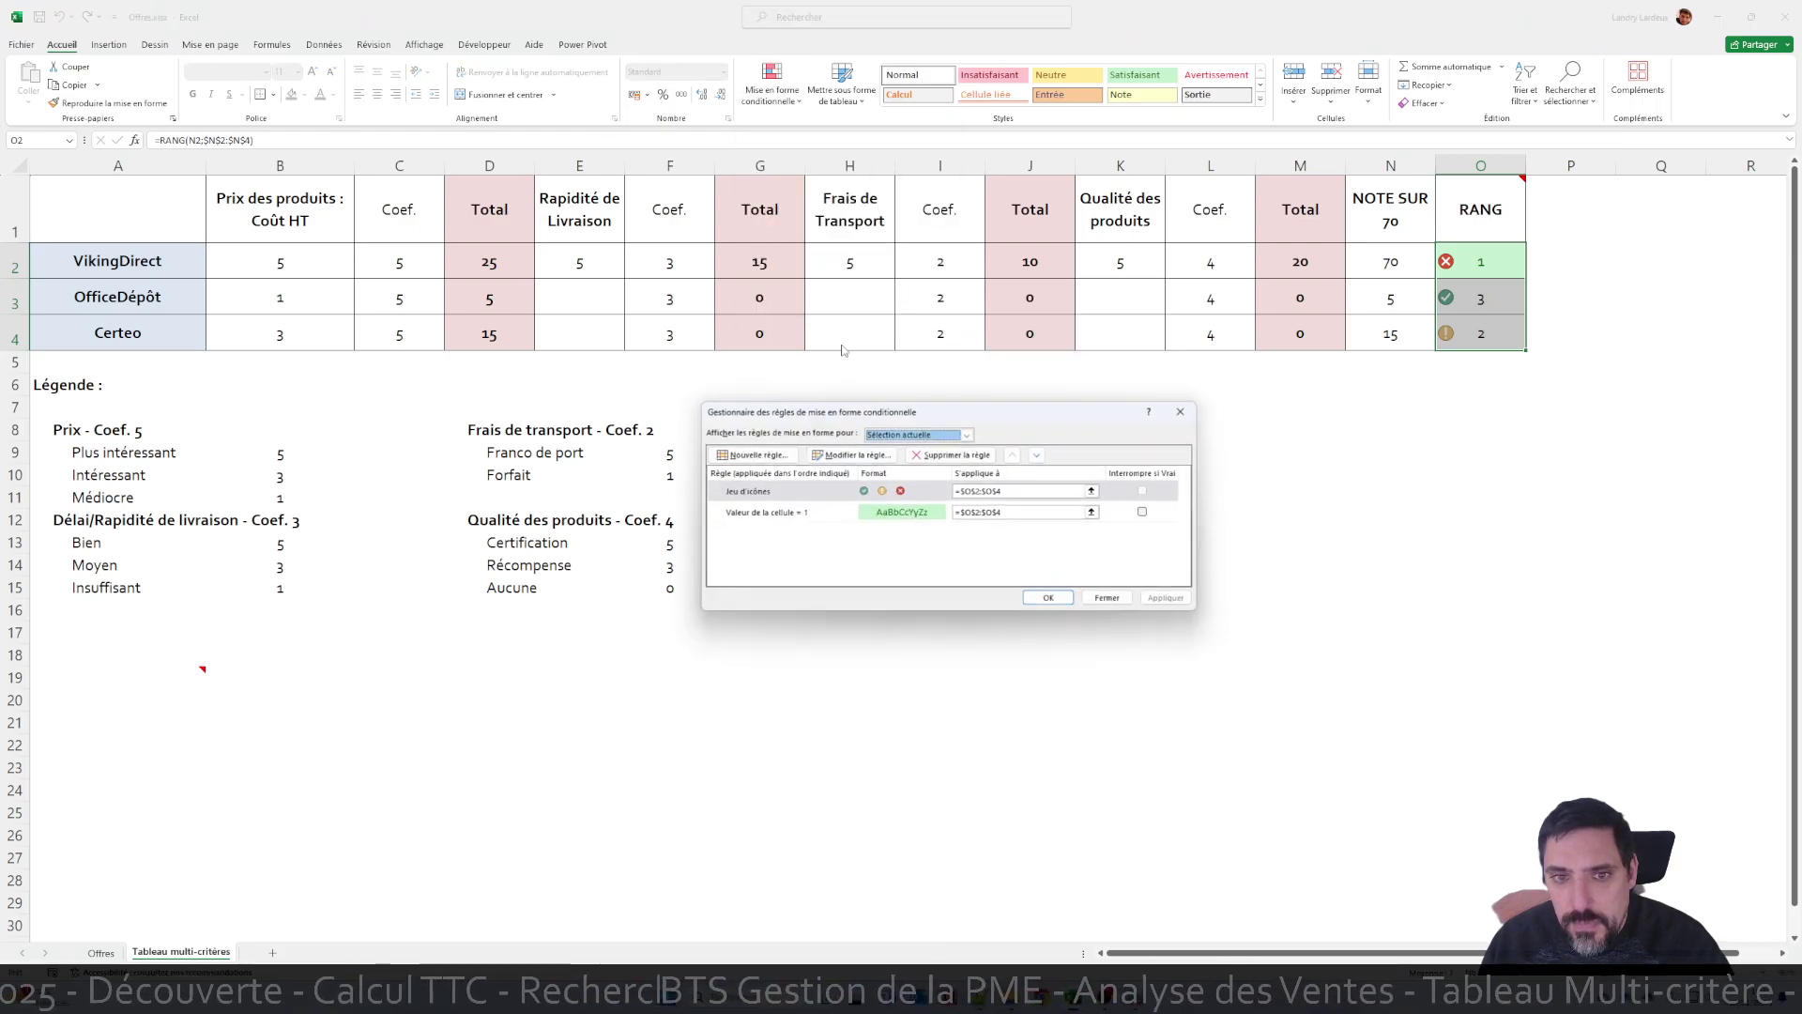
left_click(815, 314)
left_click(911, 493)
left_click(851, 455)
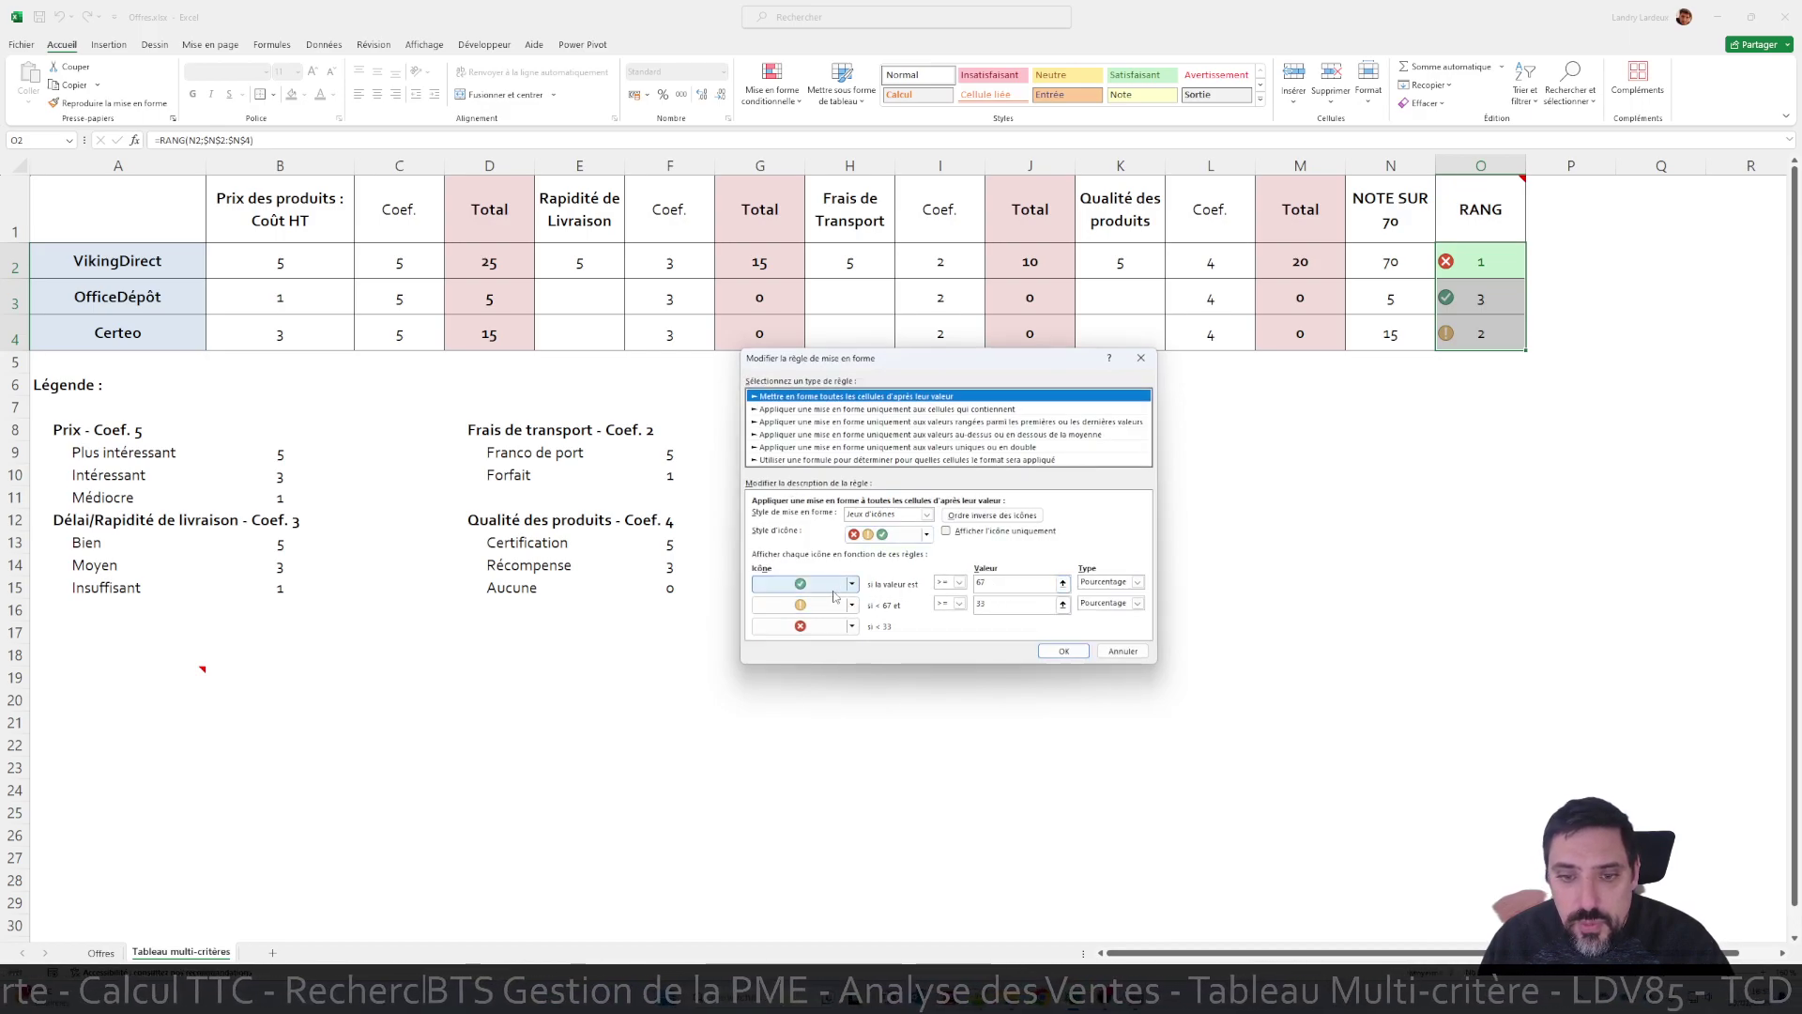
left_click(852, 584)
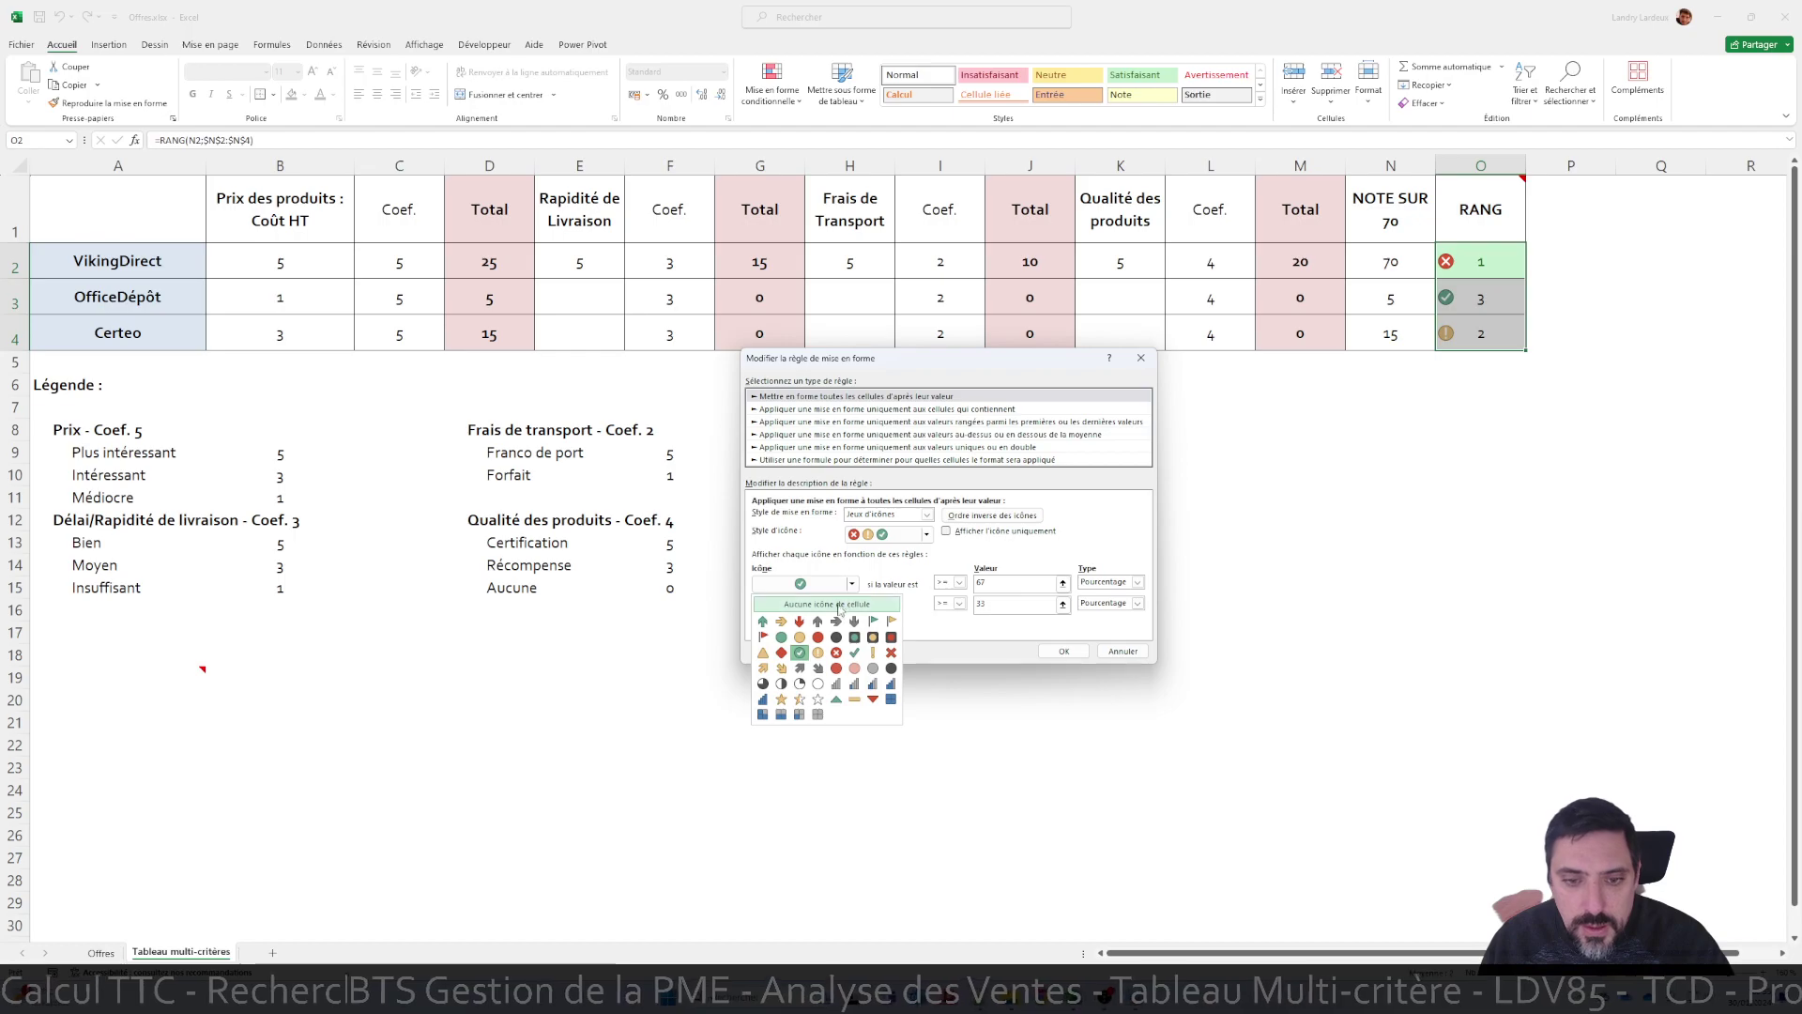
left_click(835, 652)
left_click(852, 626)
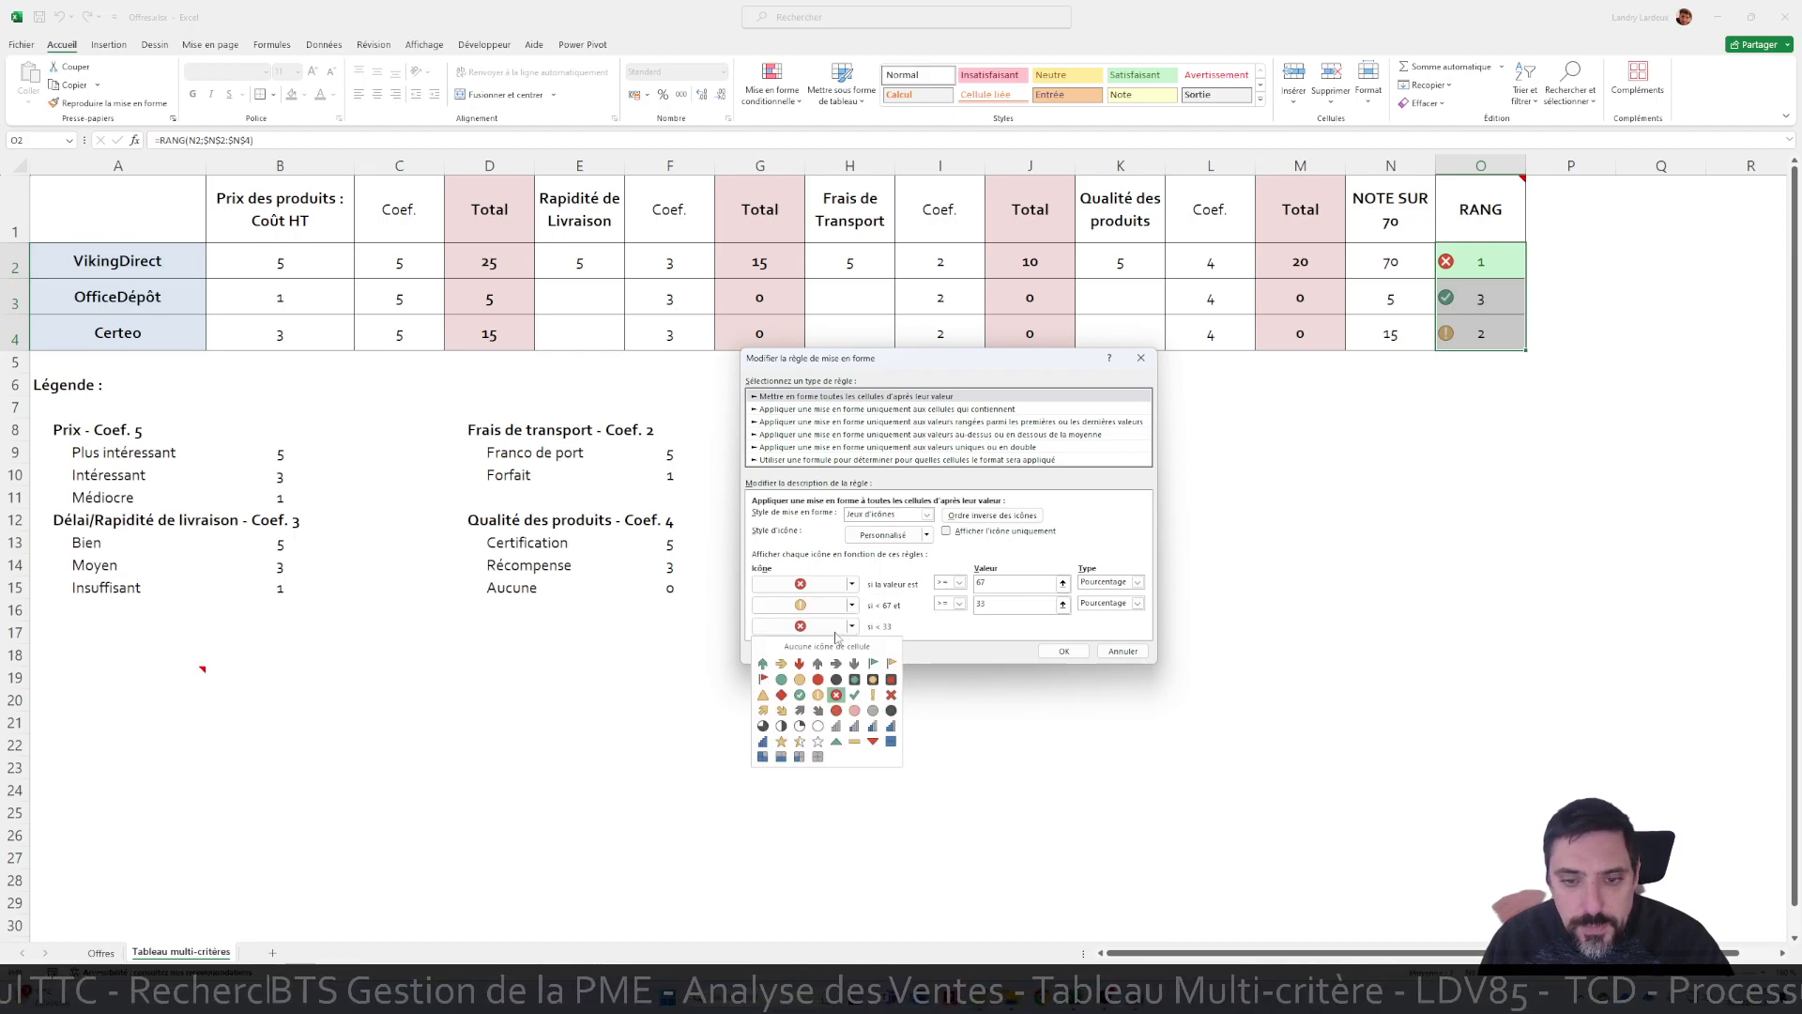
left_click(800, 695)
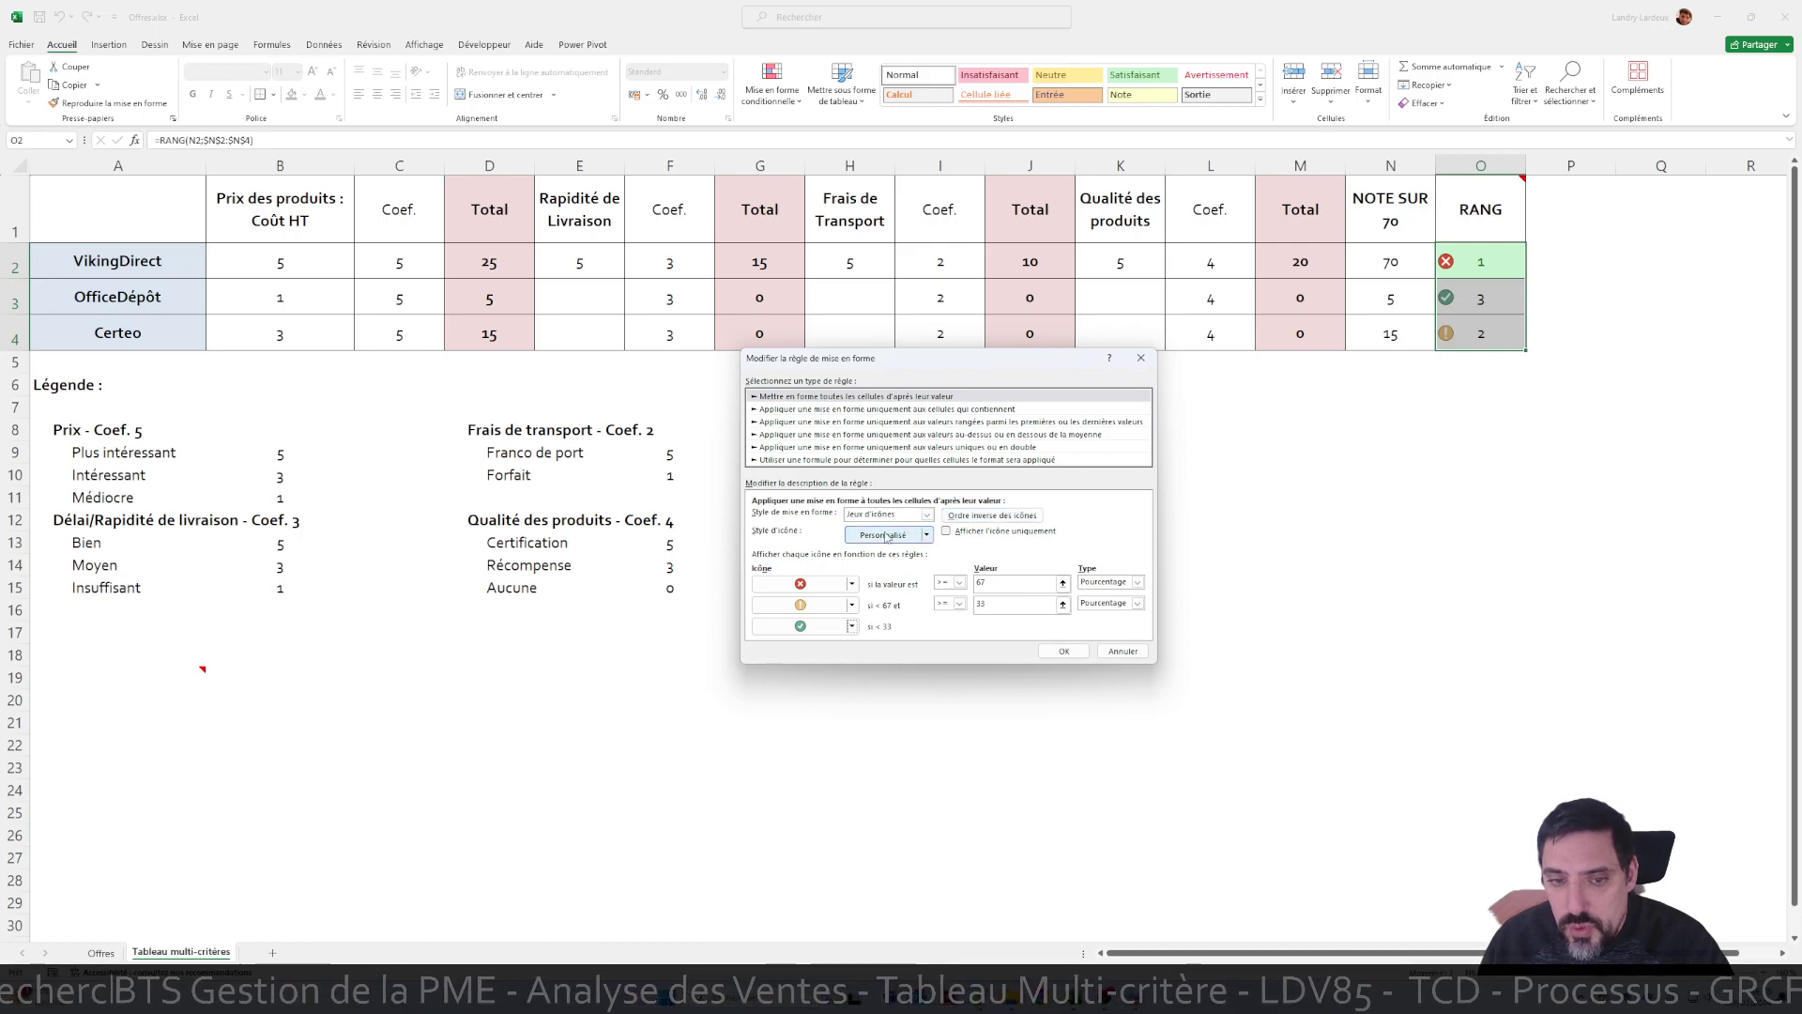
left_click(1137, 582)
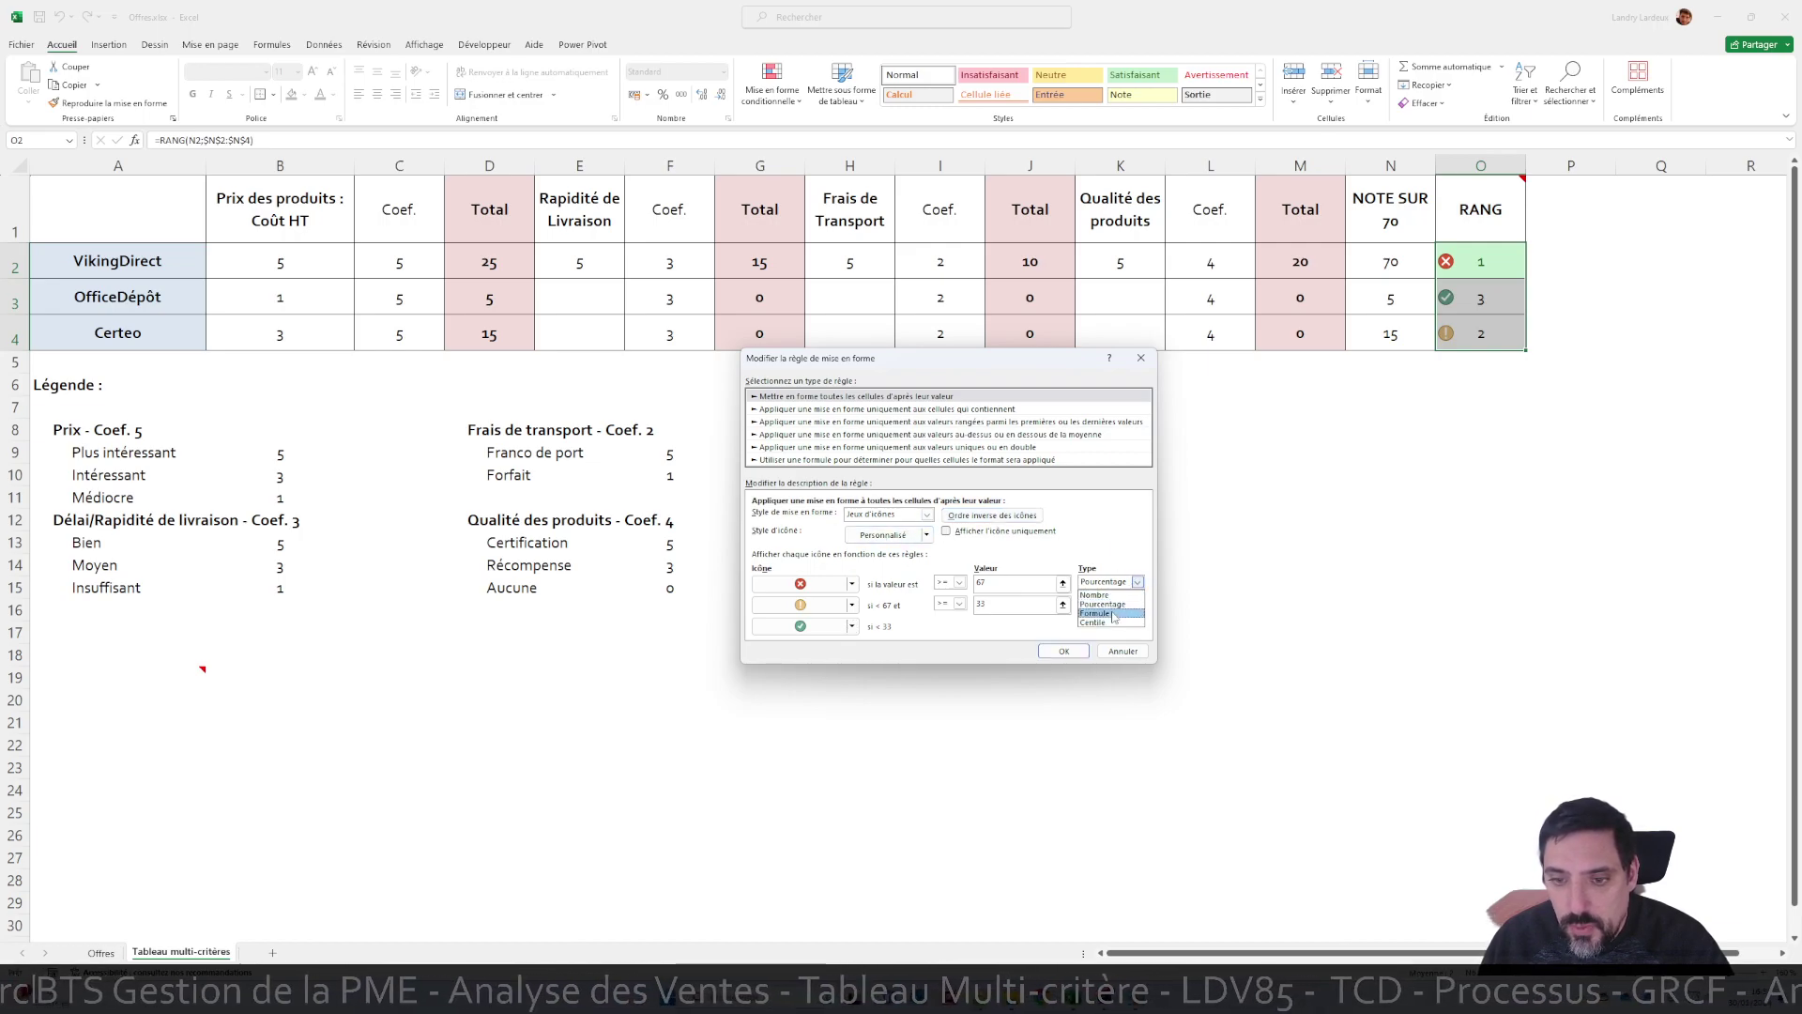
left_click(1119, 527)
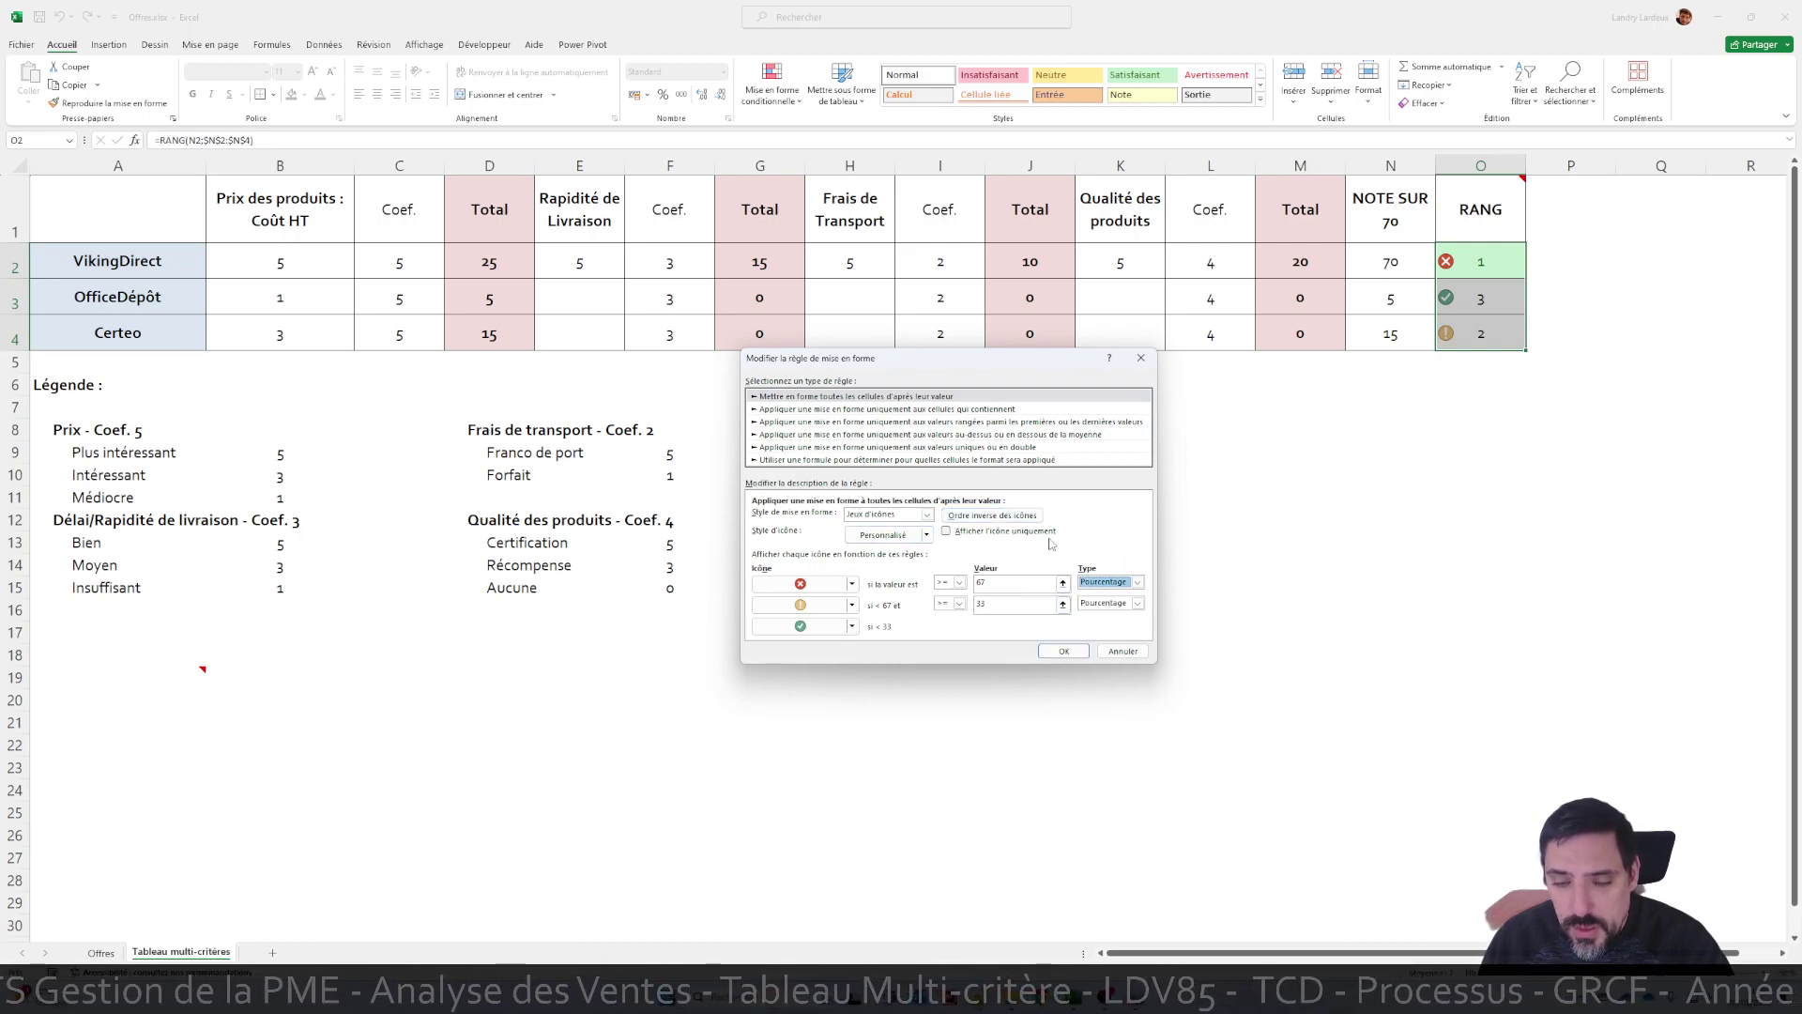
left_click(1060, 652)
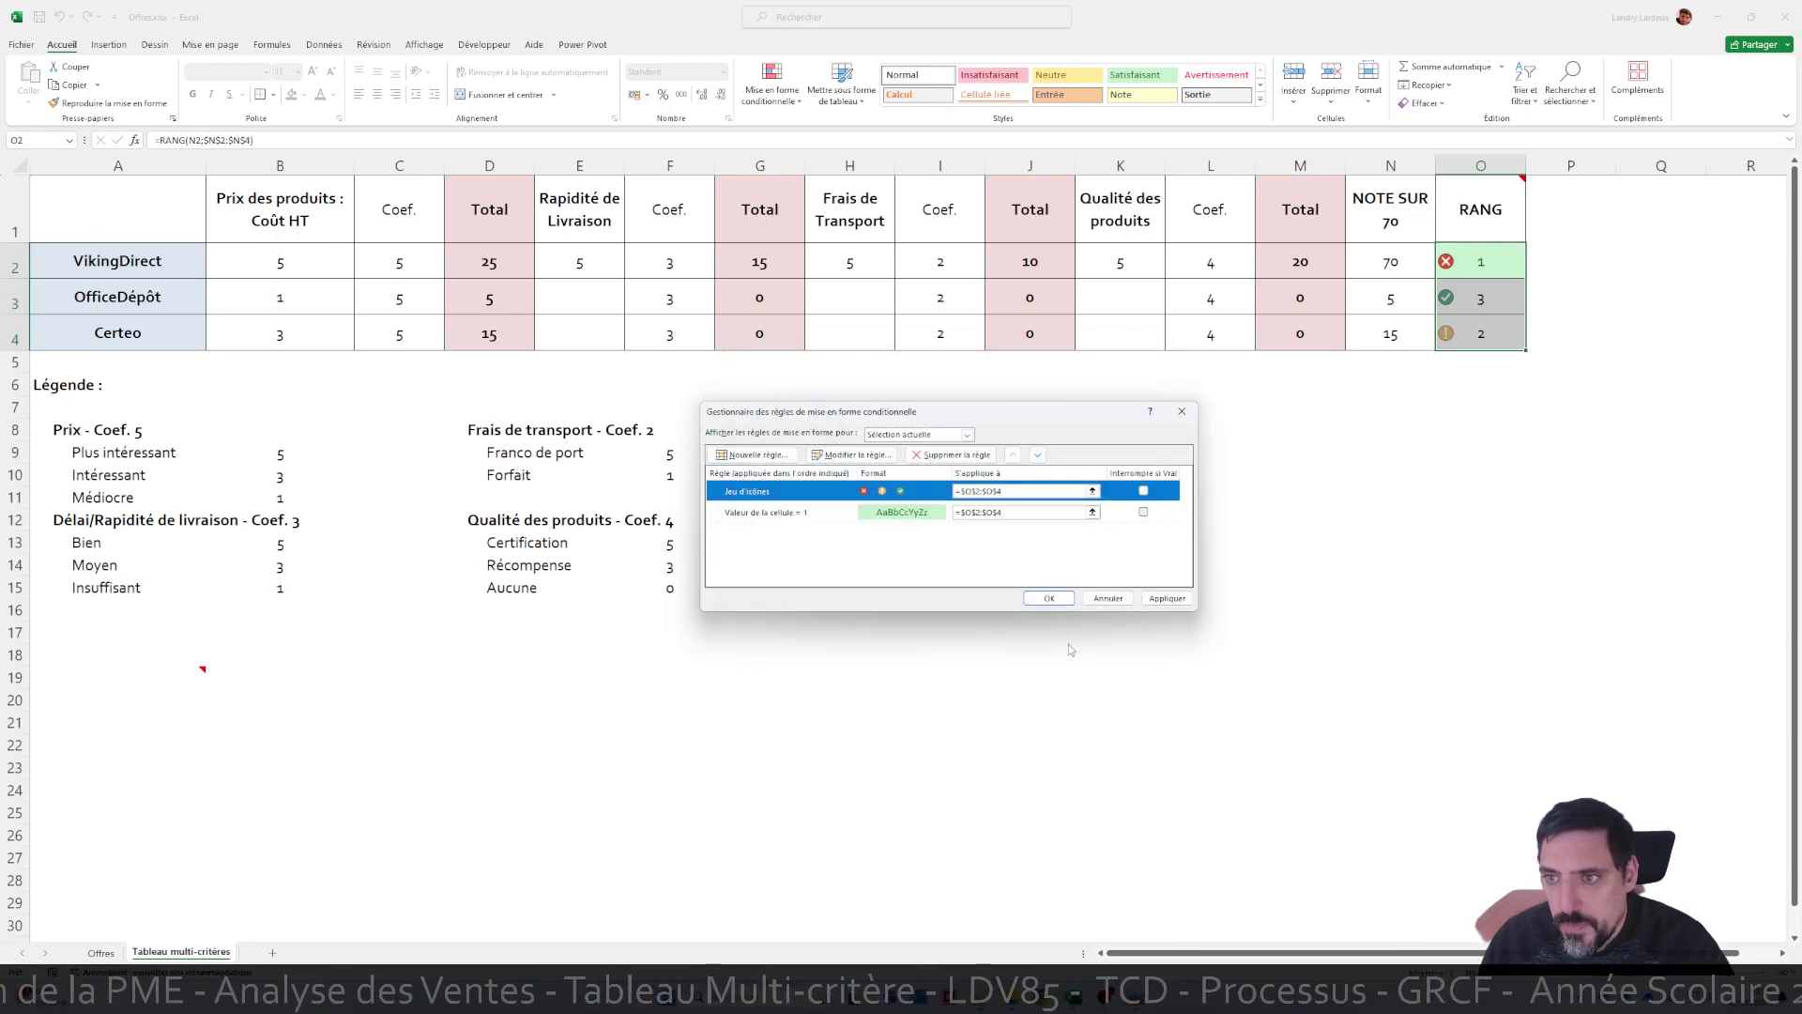
left_click(1040, 602)
left_click(1358, 449)
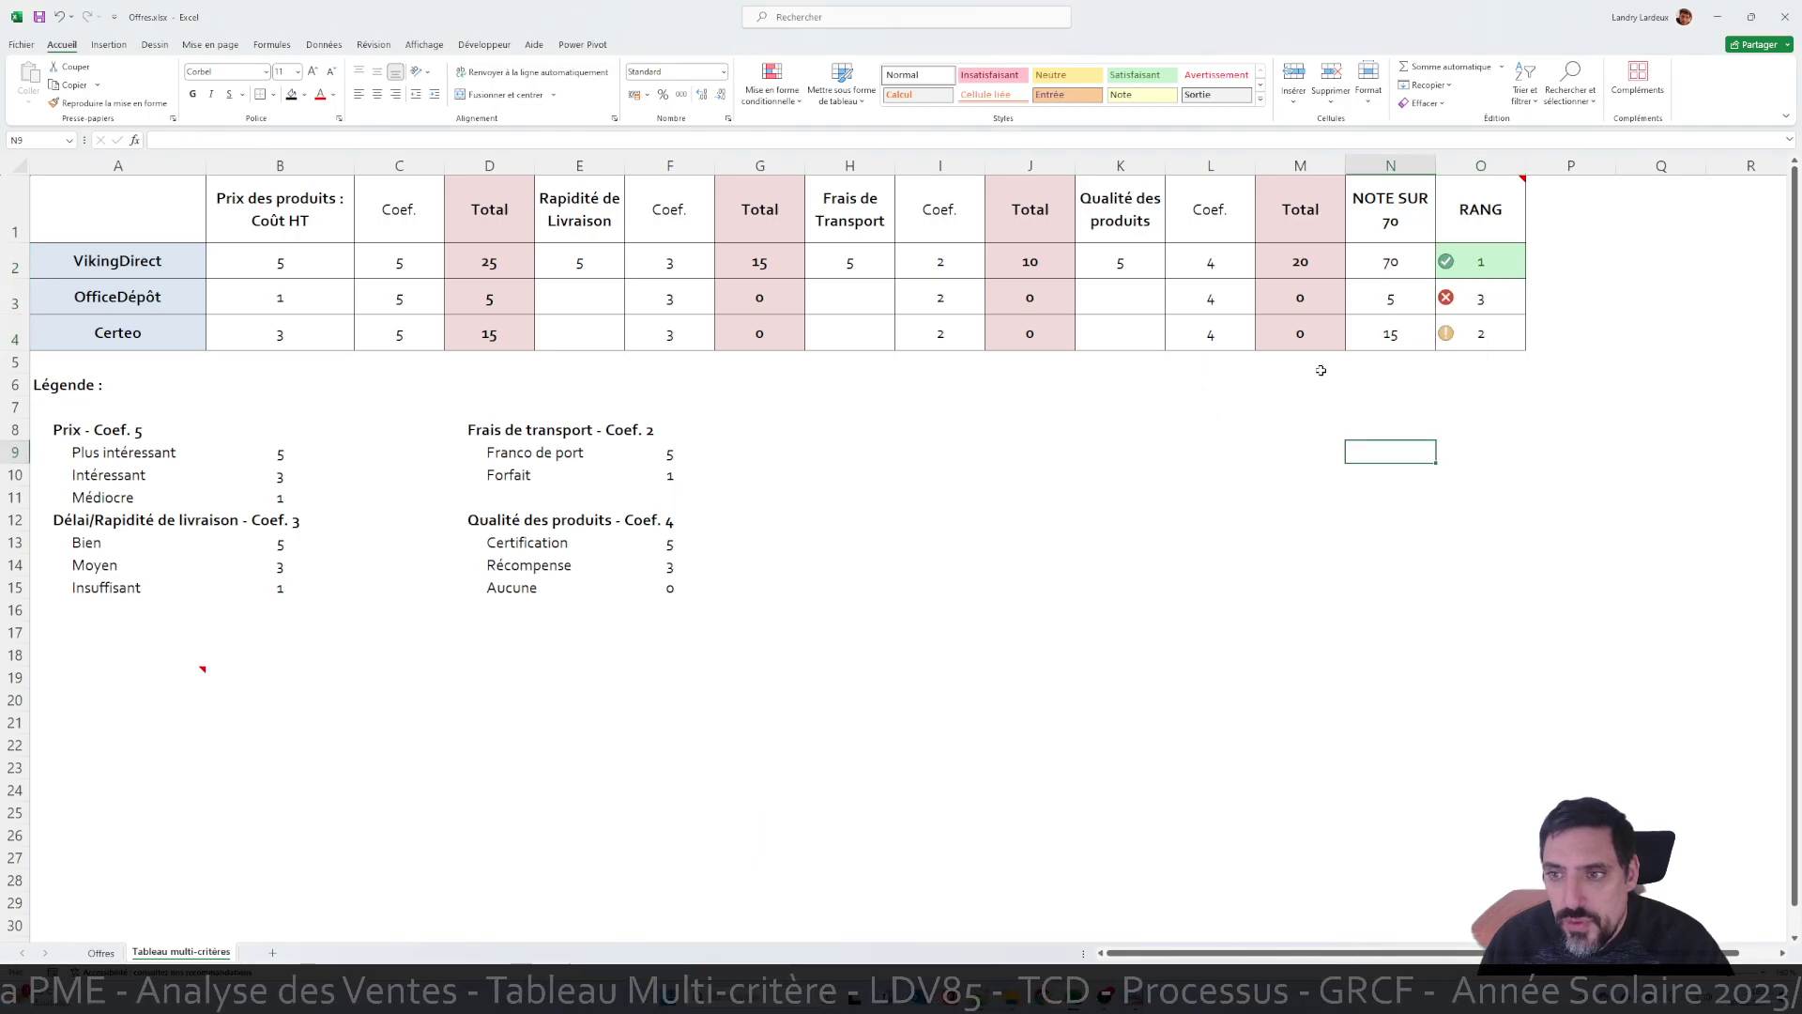
left_click(1239, 448)
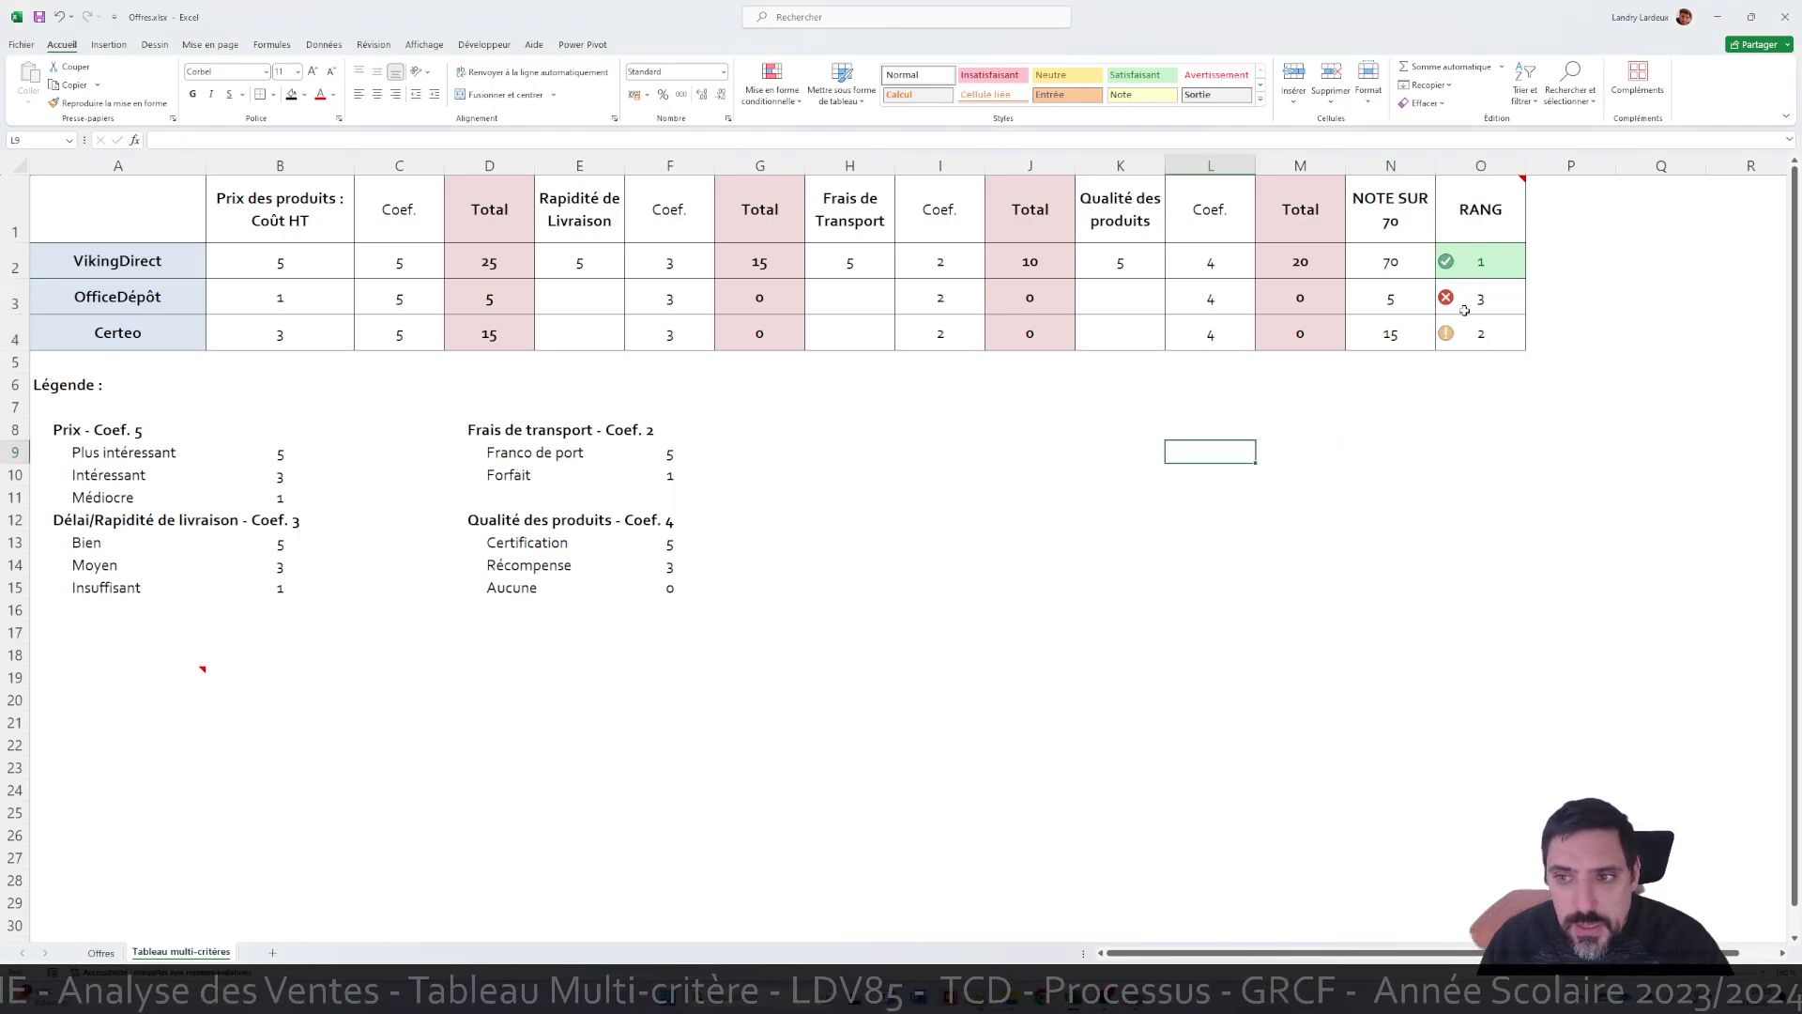
Clear VikingDirect's delivery, transport and quality scores in E2, H2 and K2
left_click(576, 263)
key("Delete")
left_click(847, 263)
key("Delete")
left_click(1106, 263)
key("Delete")
left_click(1068, 424)
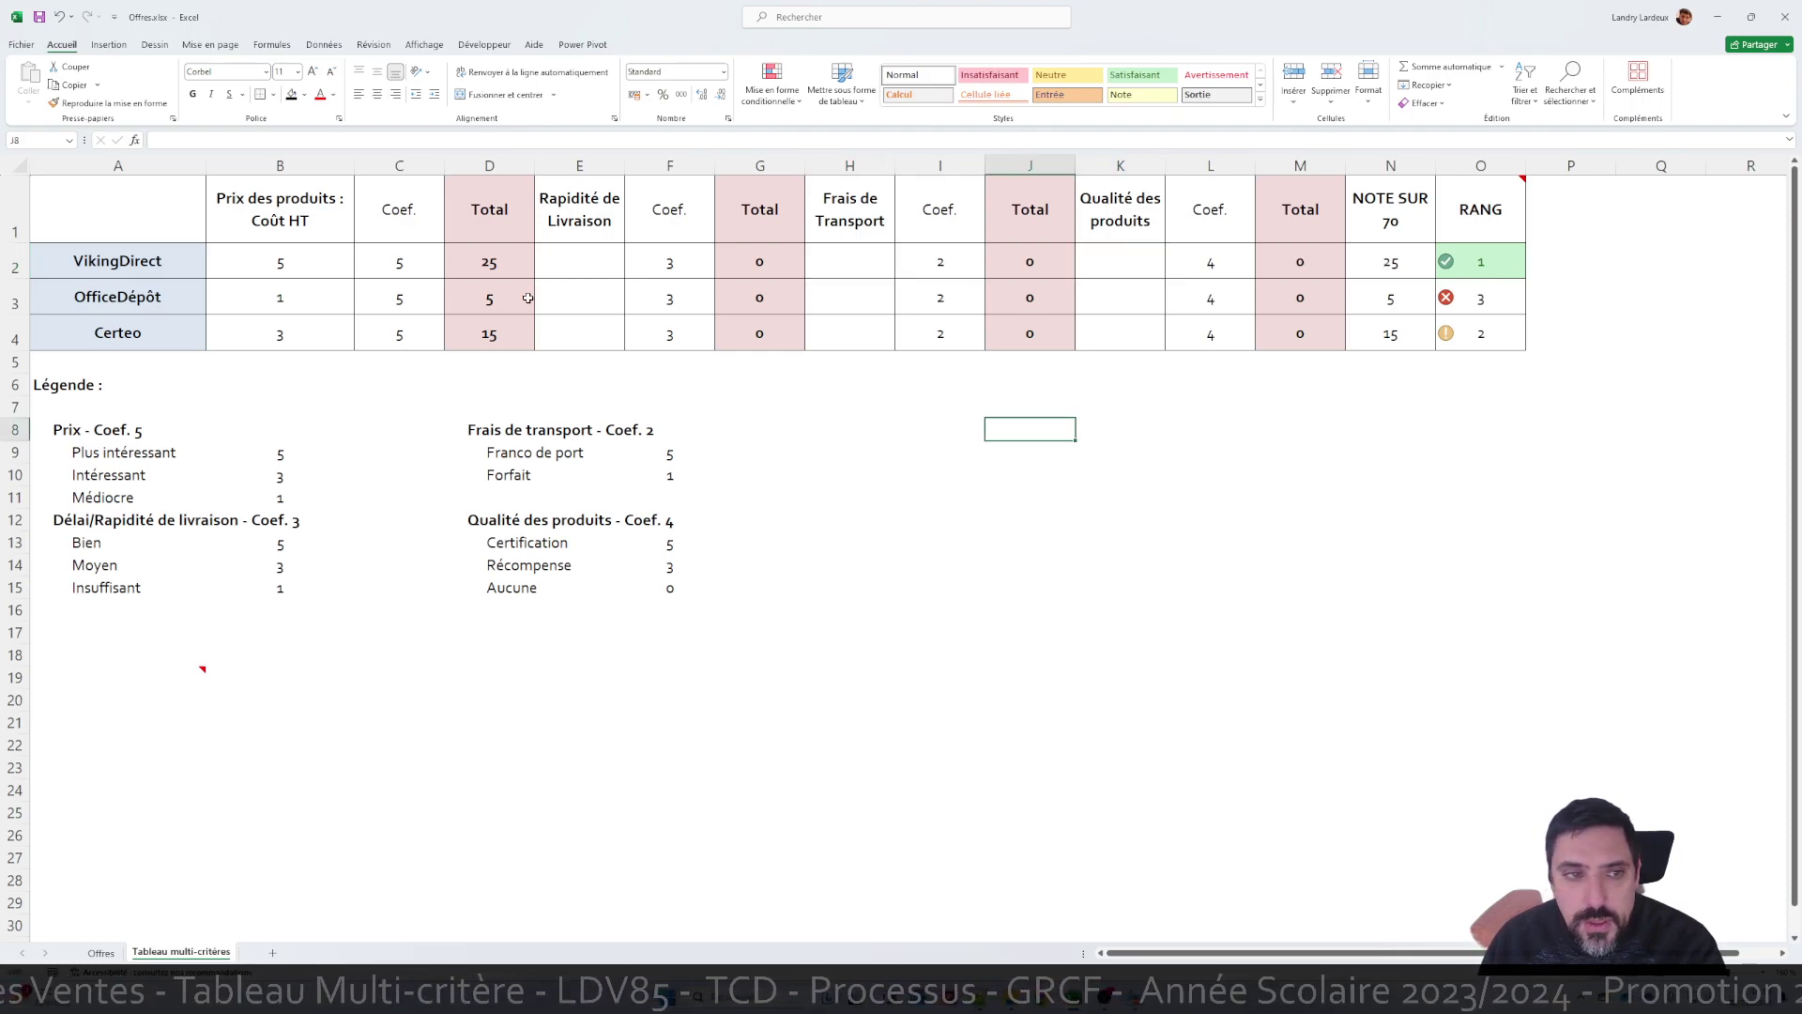
Test the dropdown list in B2 by switching VikingDirect's price score to 1 and back to 5
left_click(324, 267)
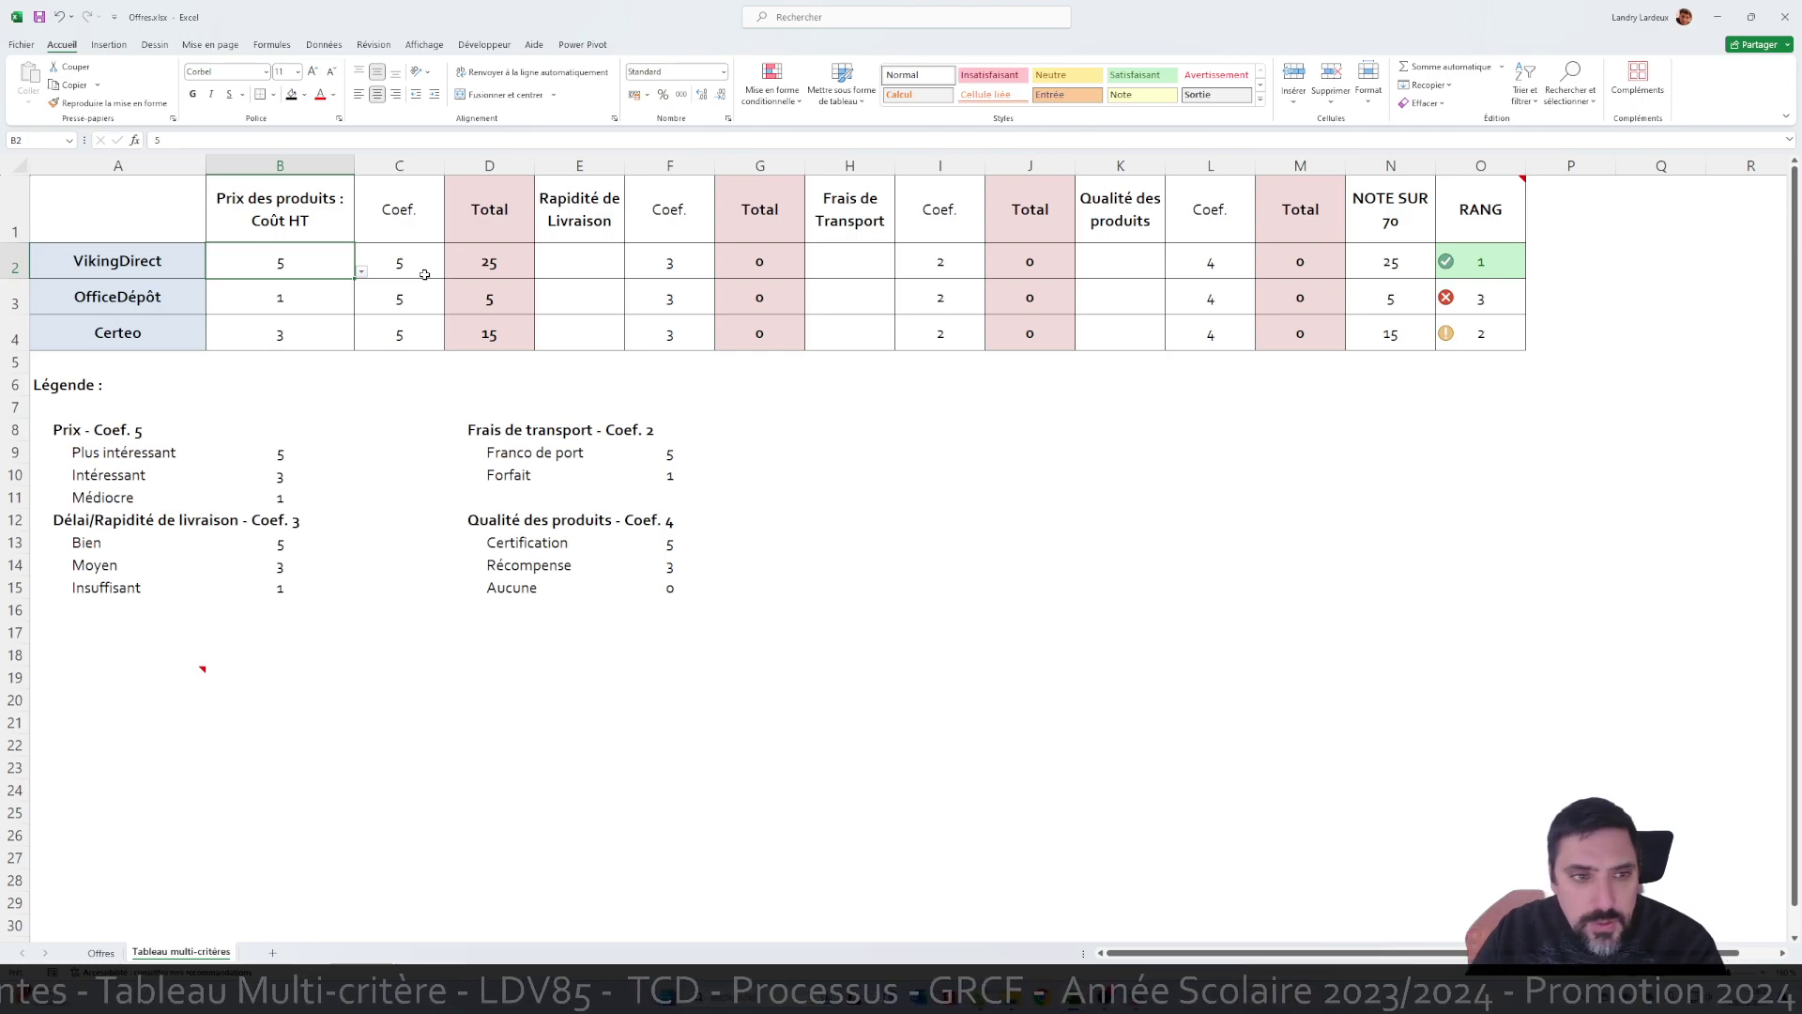
left_click(361, 271)
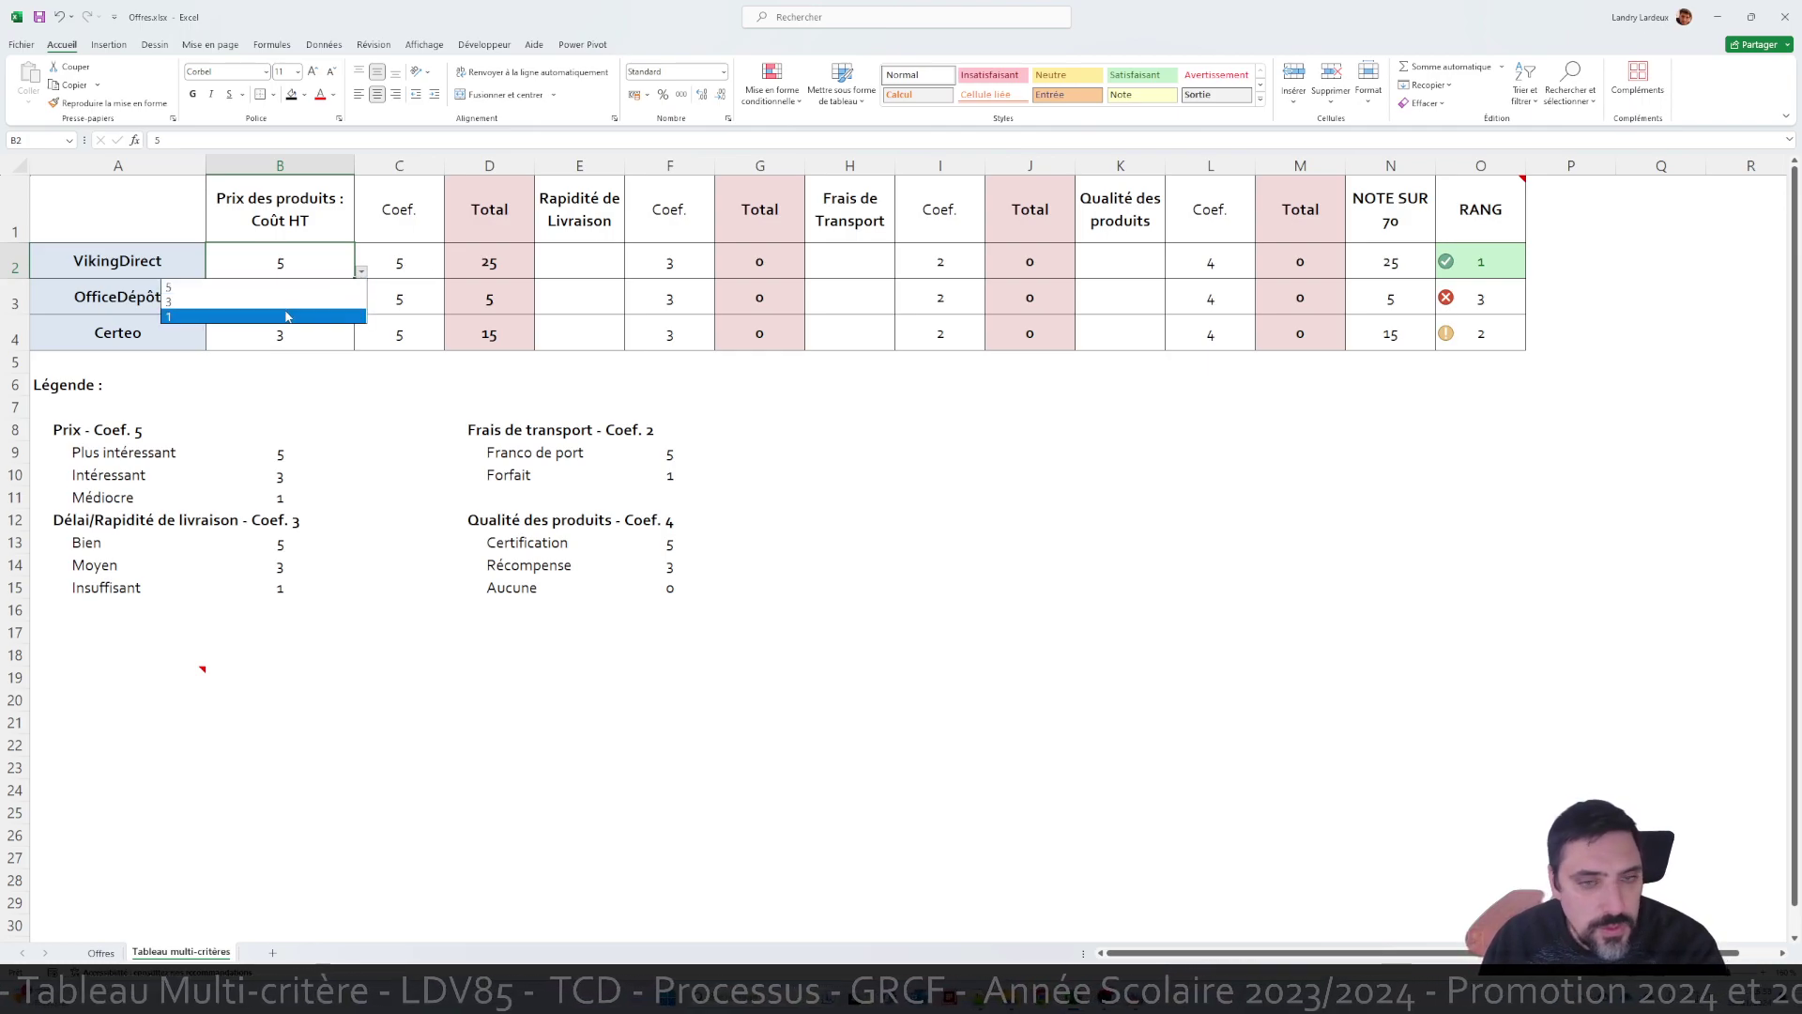
left_click(287, 317)
left_click(360, 271)
left_click(274, 290)
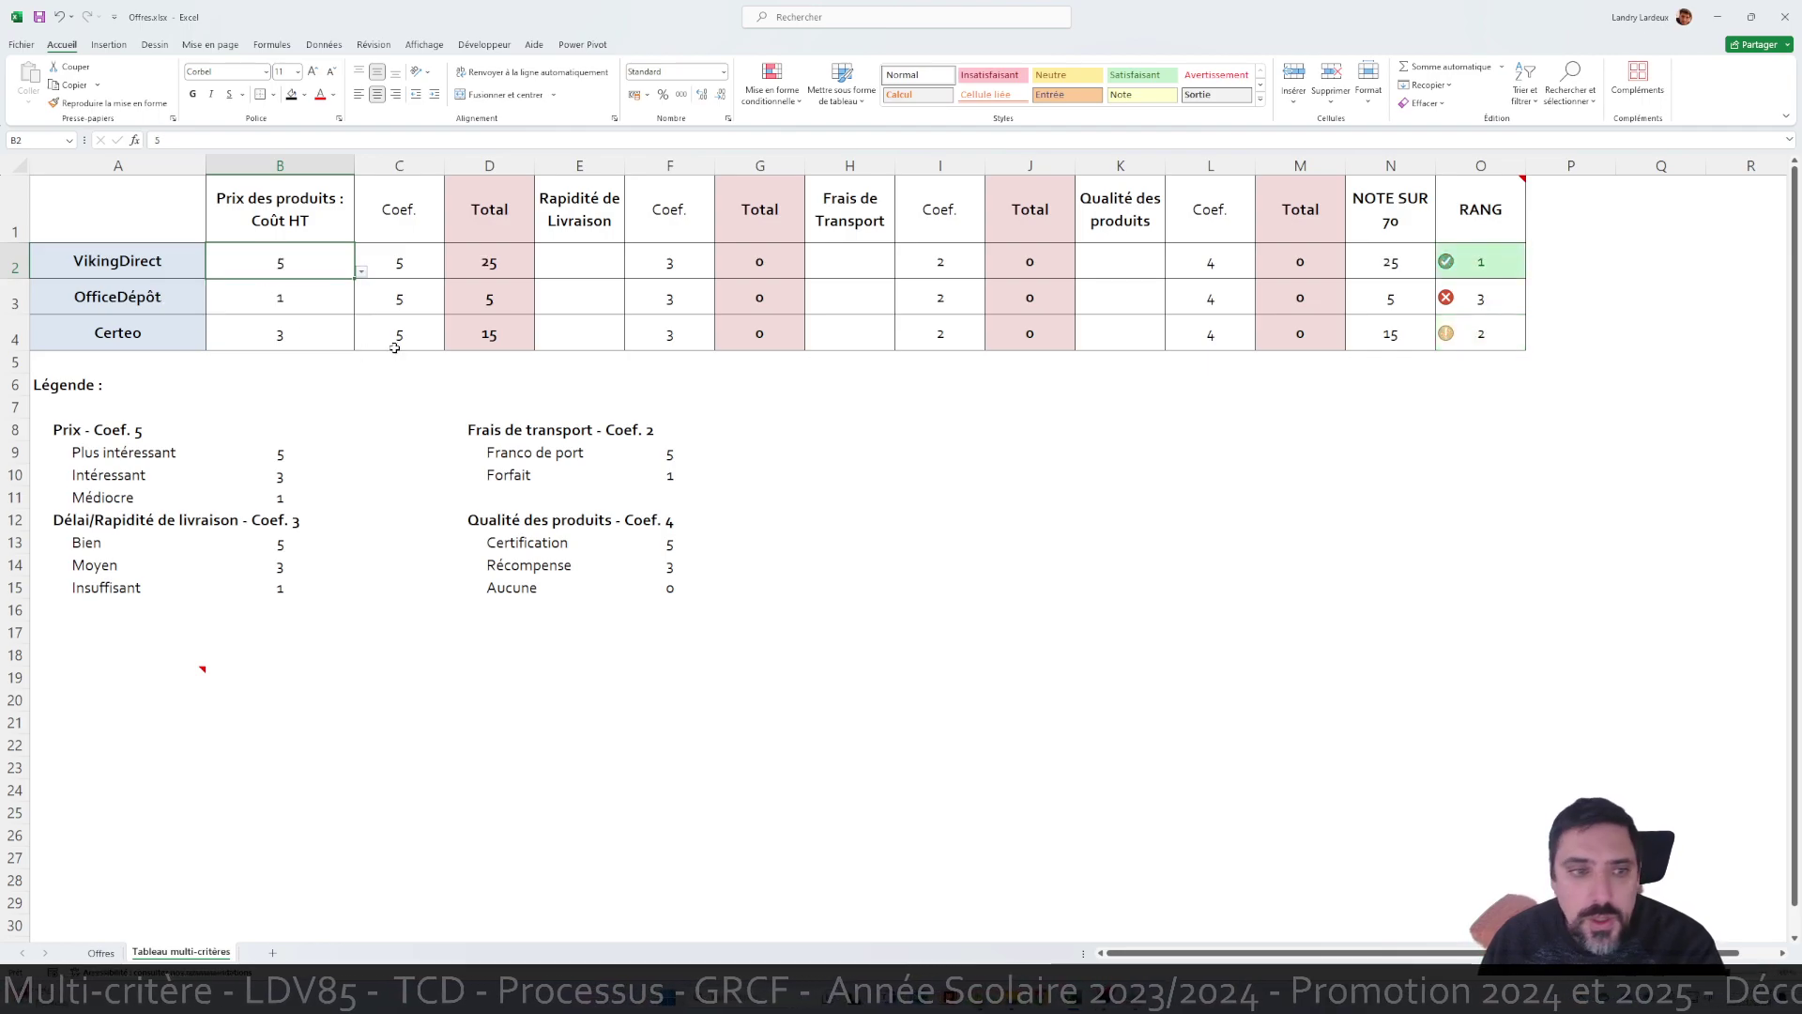
Set the multi-criteria sheet to print in landscape, fitted to one page and centred horizontally and vertically
left_click(23, 45)
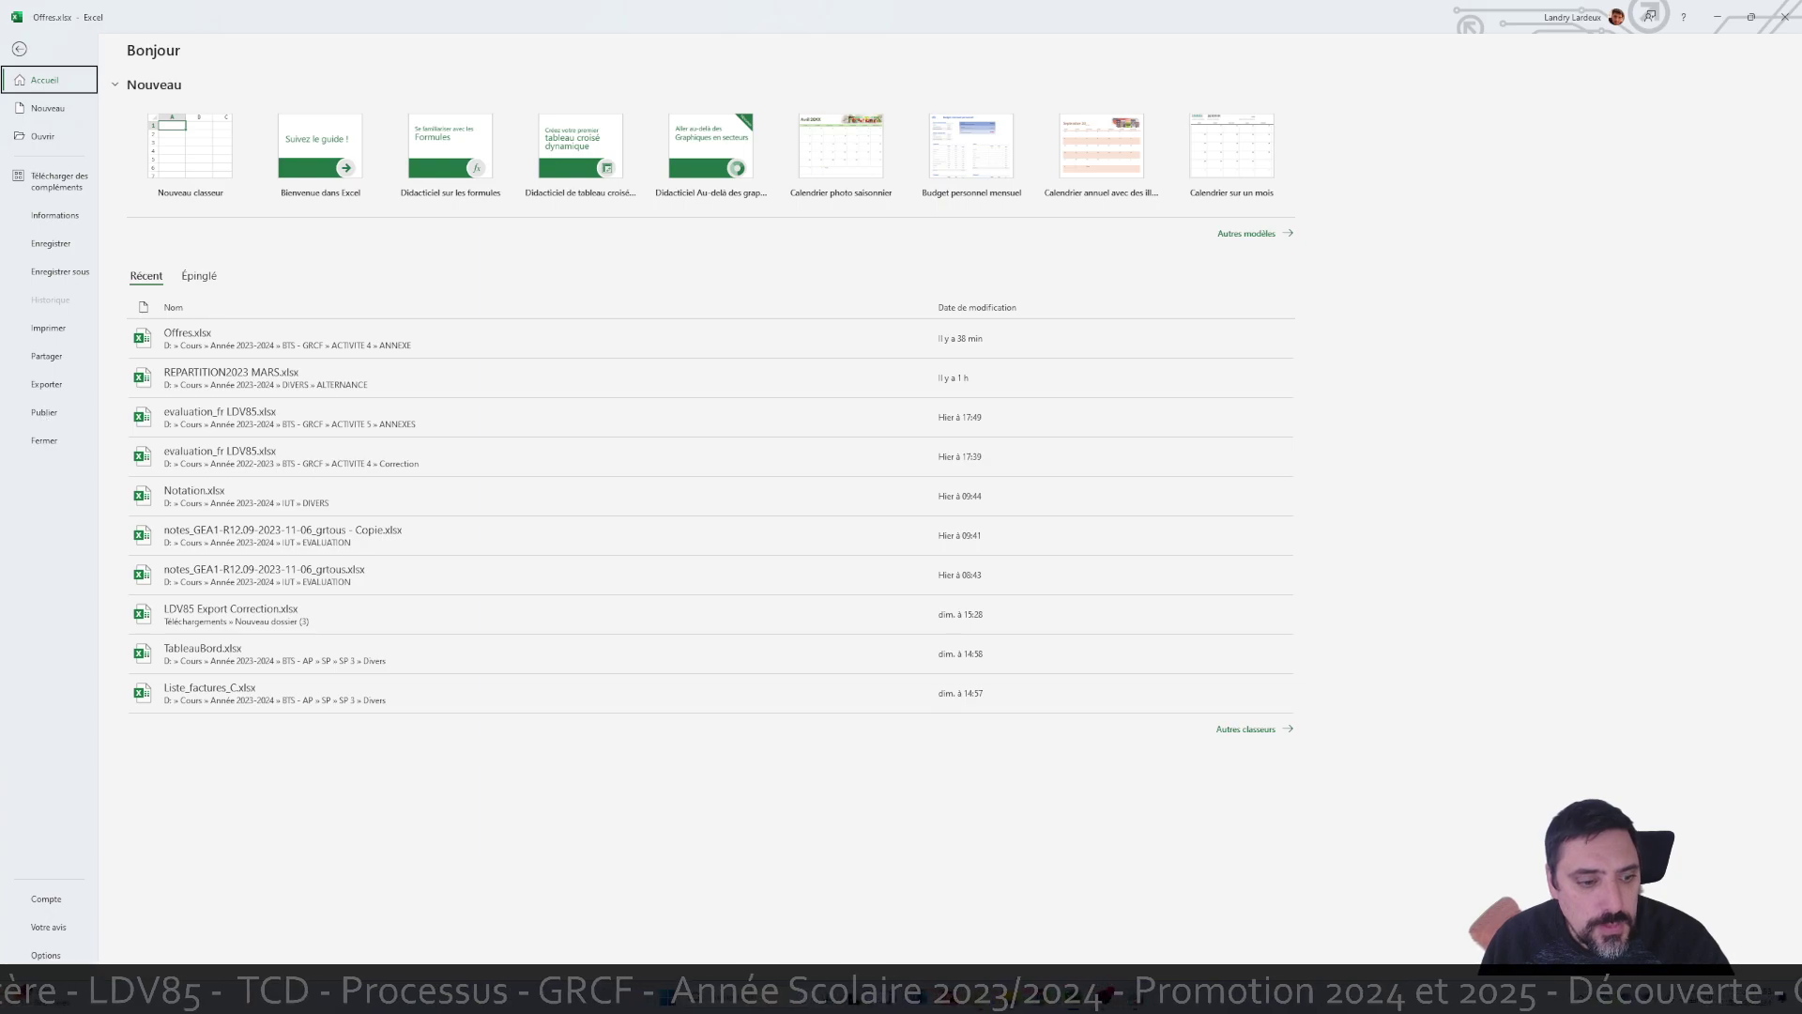
left_click(82, 325)
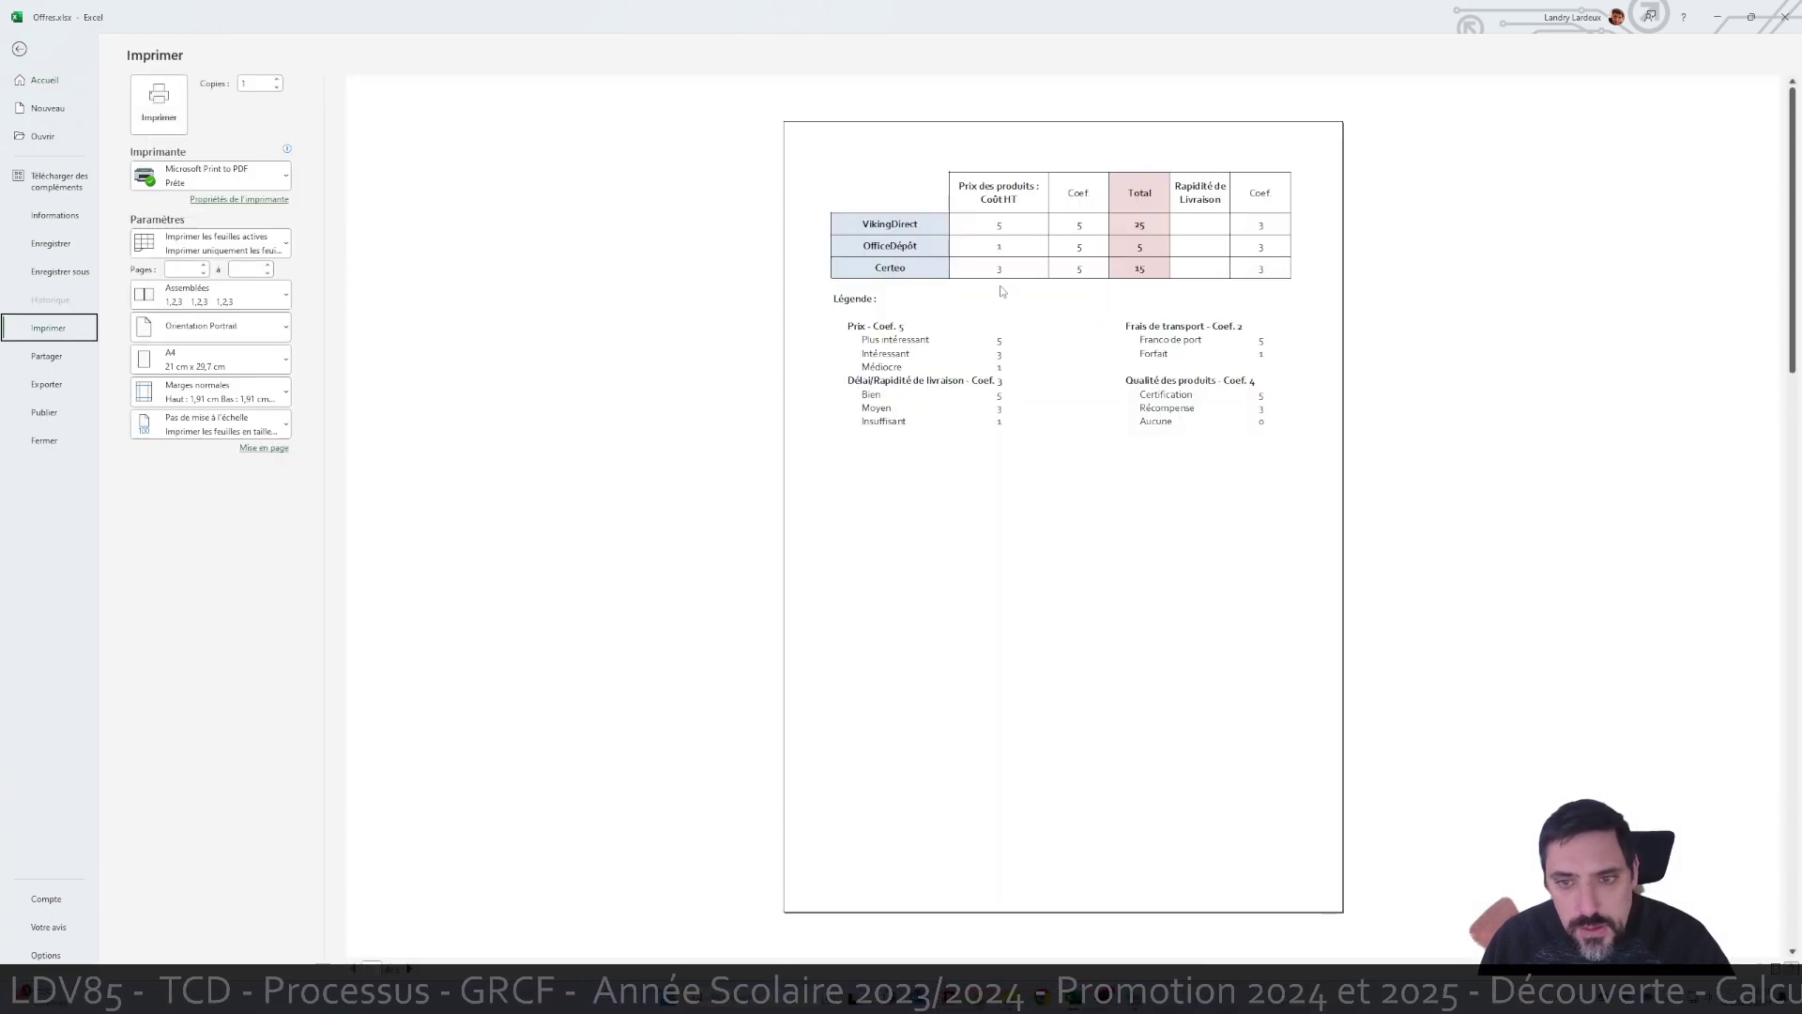
left_click(254, 449)
left_click(810, 458)
left_click(829, 360)
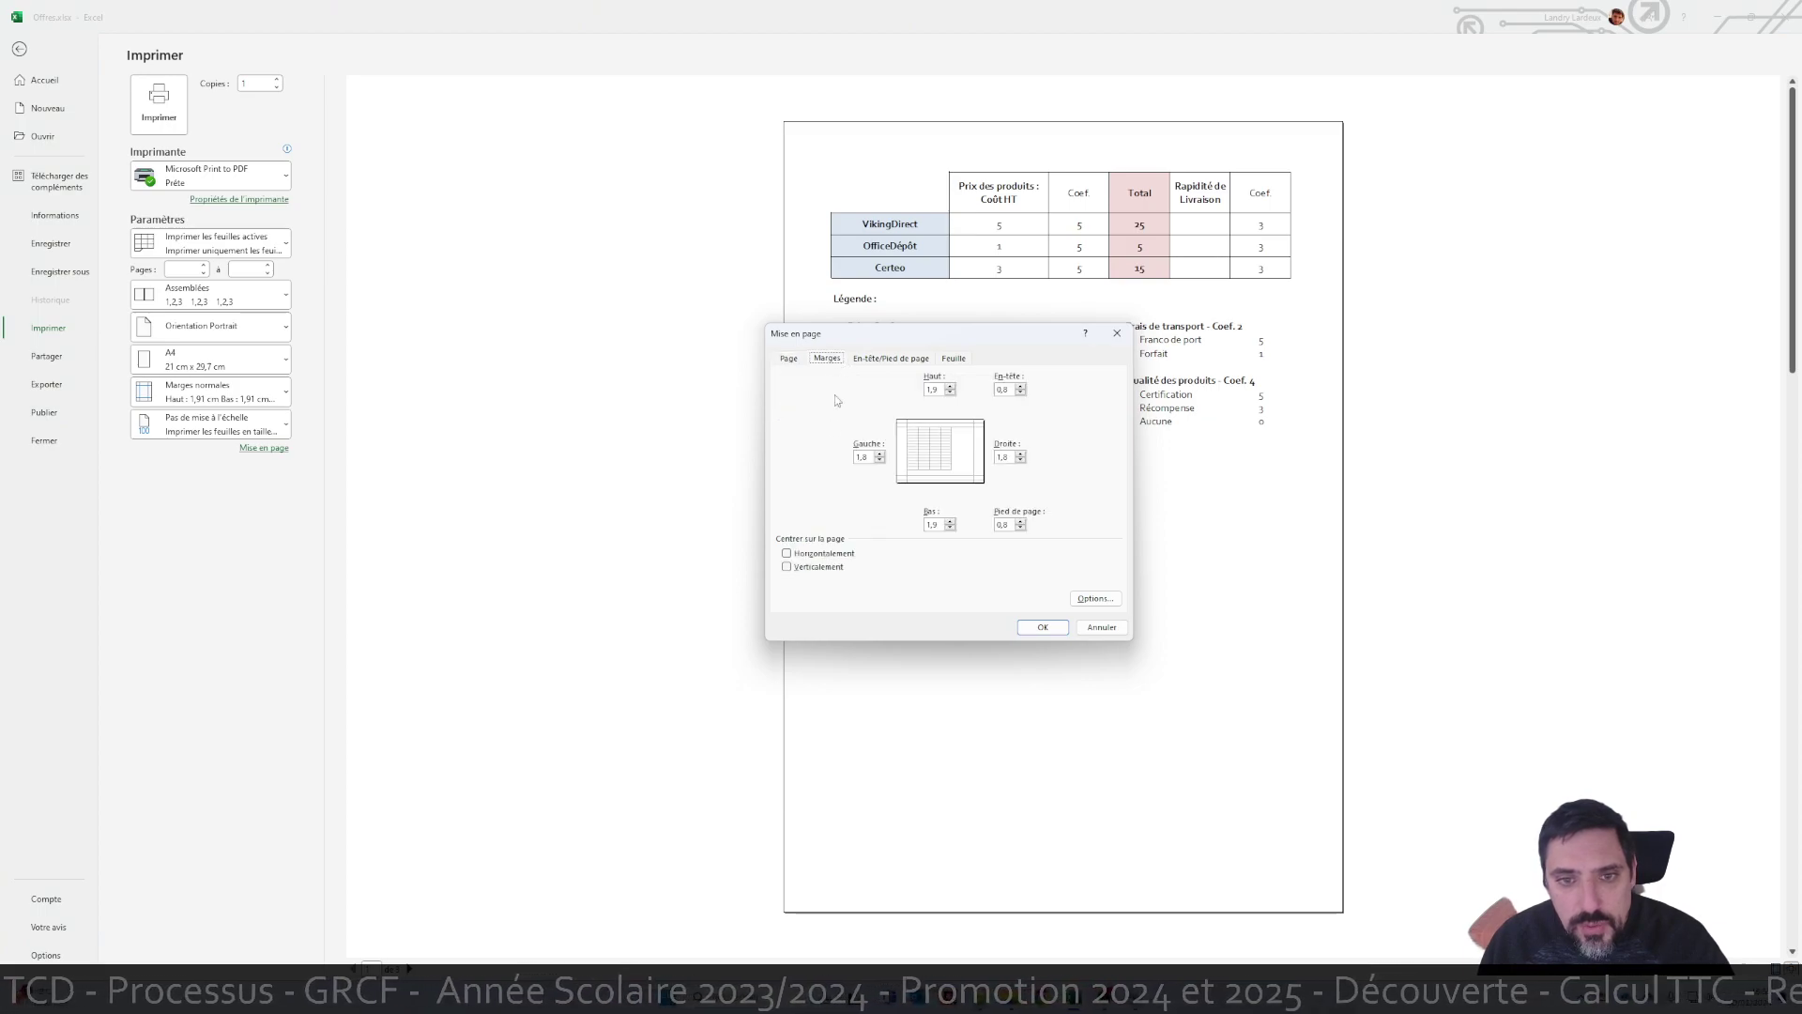
left_click(818, 553)
left_click(815, 567)
left_click(1038, 626)
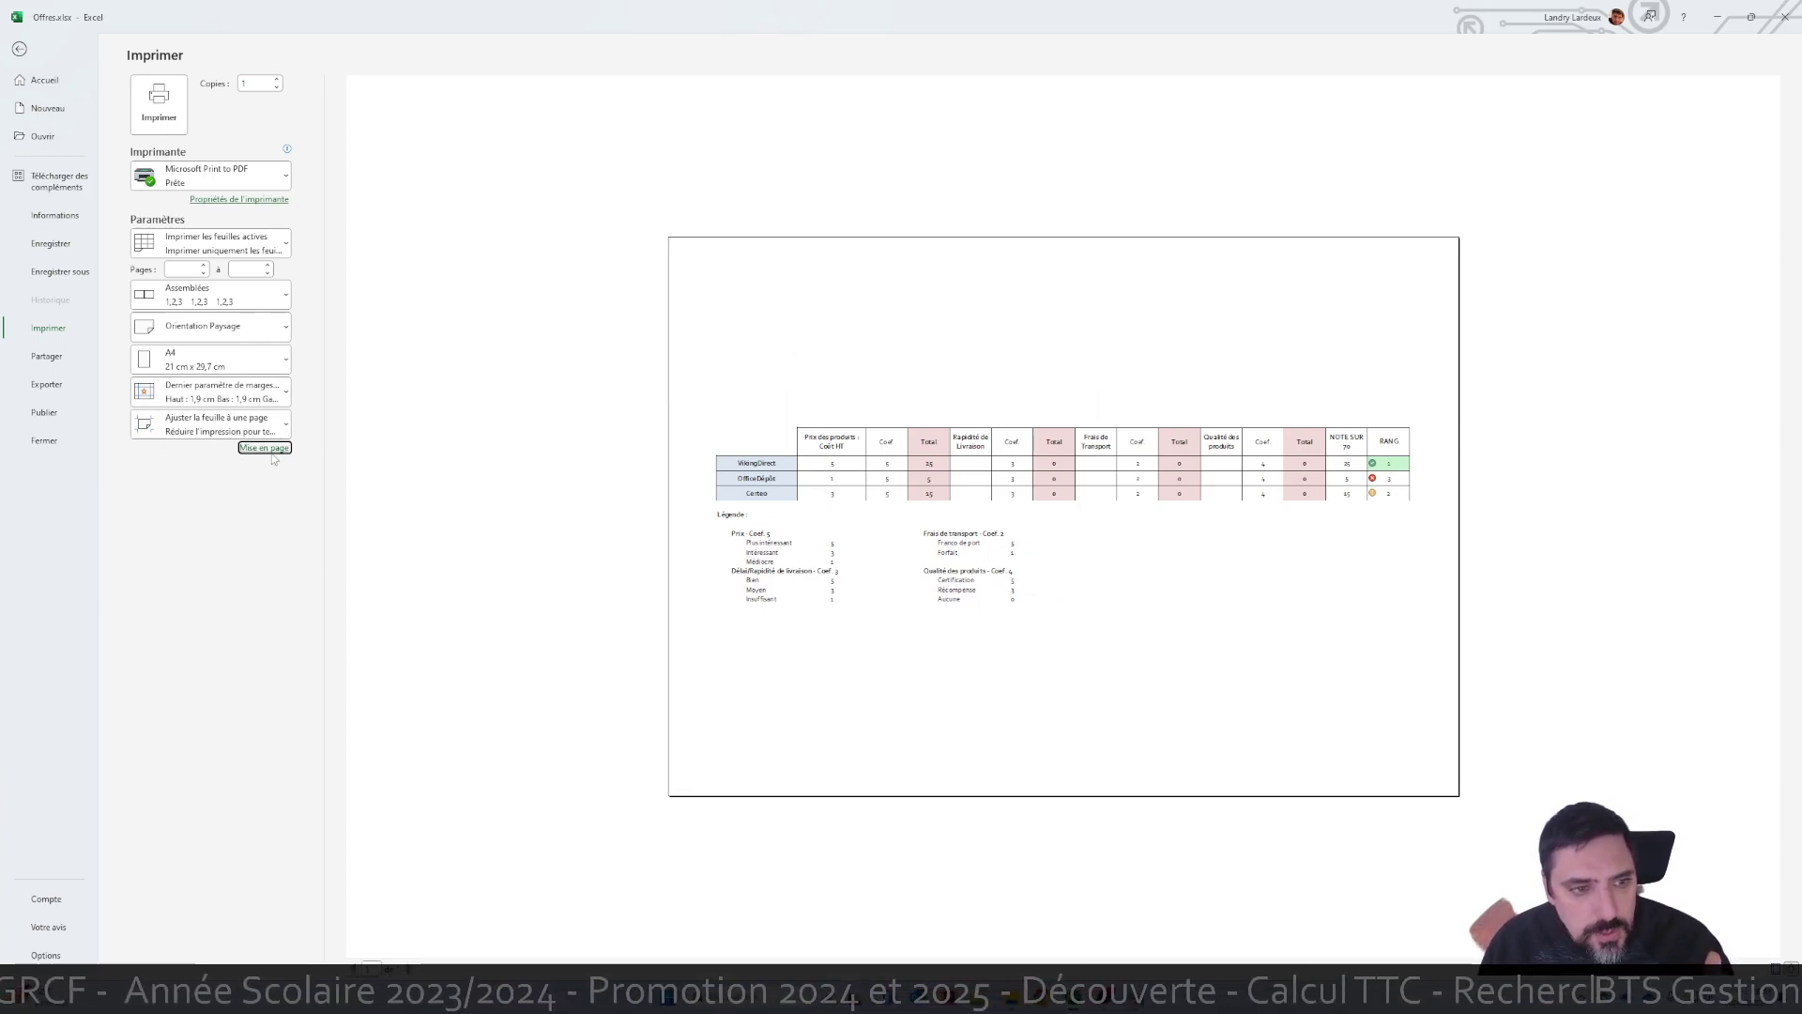
Add a custom print header with TITRE in its central section
left_click(264, 448)
left_click(890, 358)
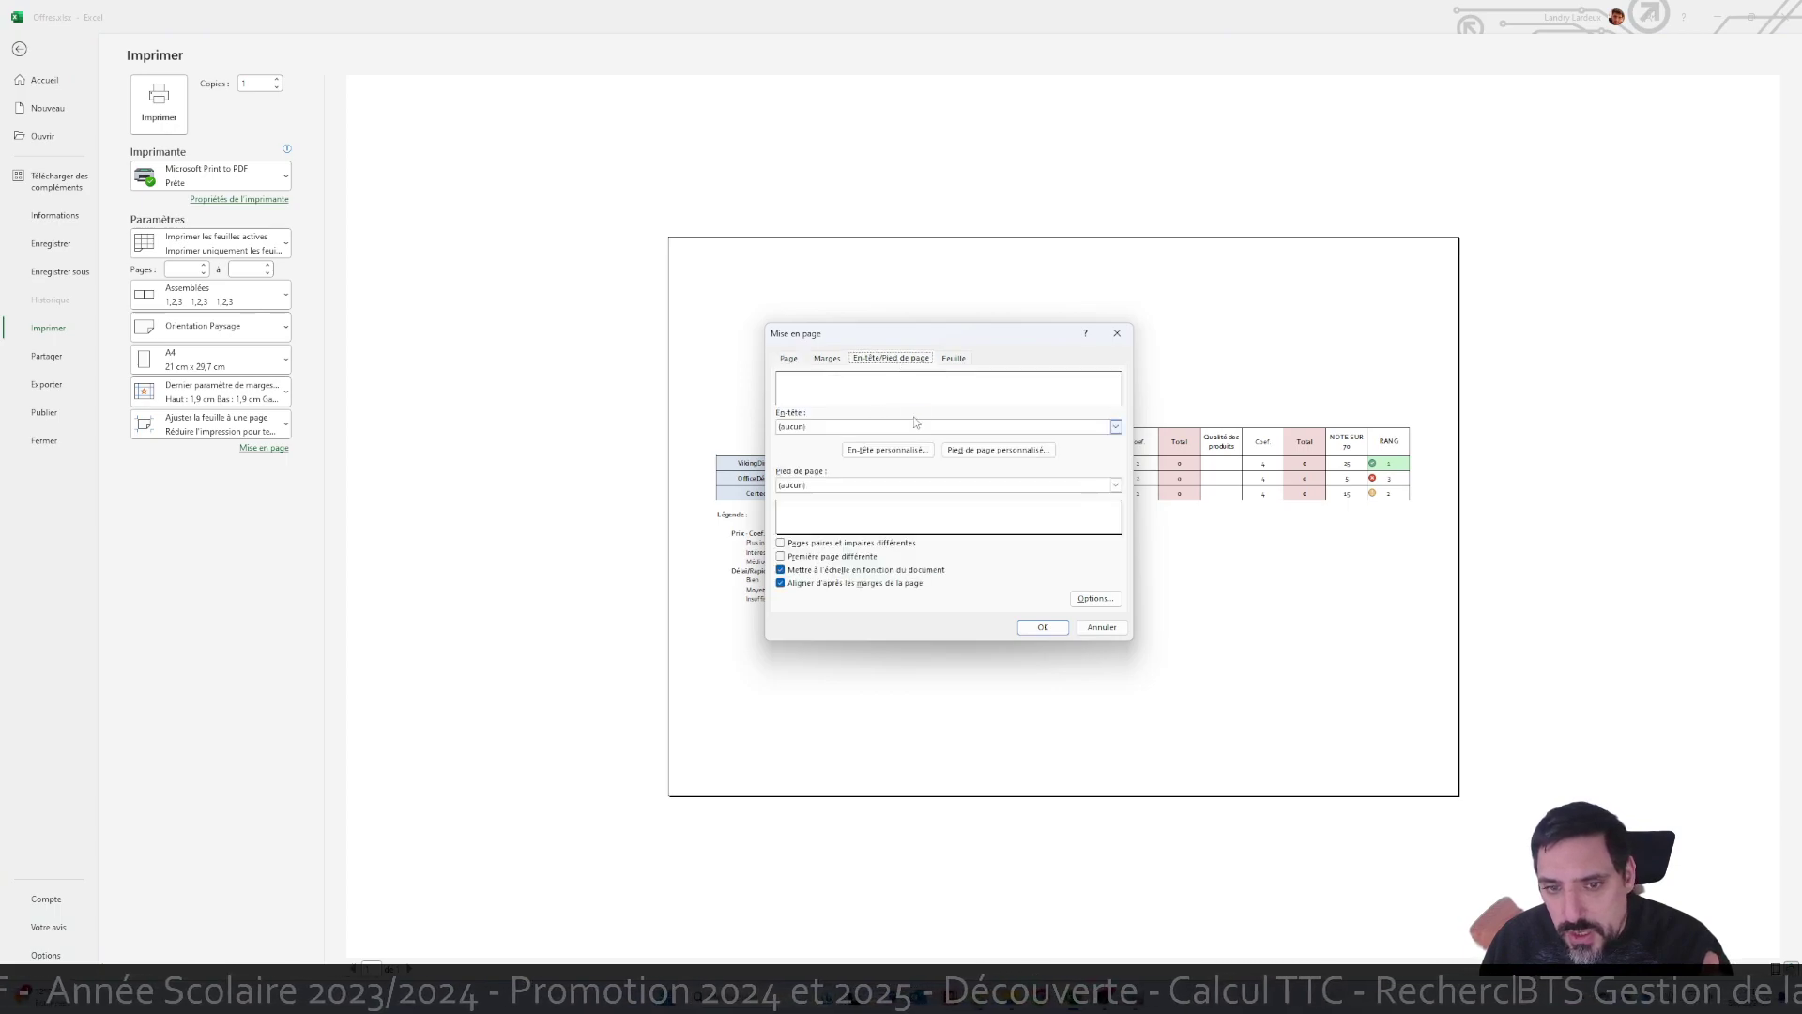
left_click(887, 450)
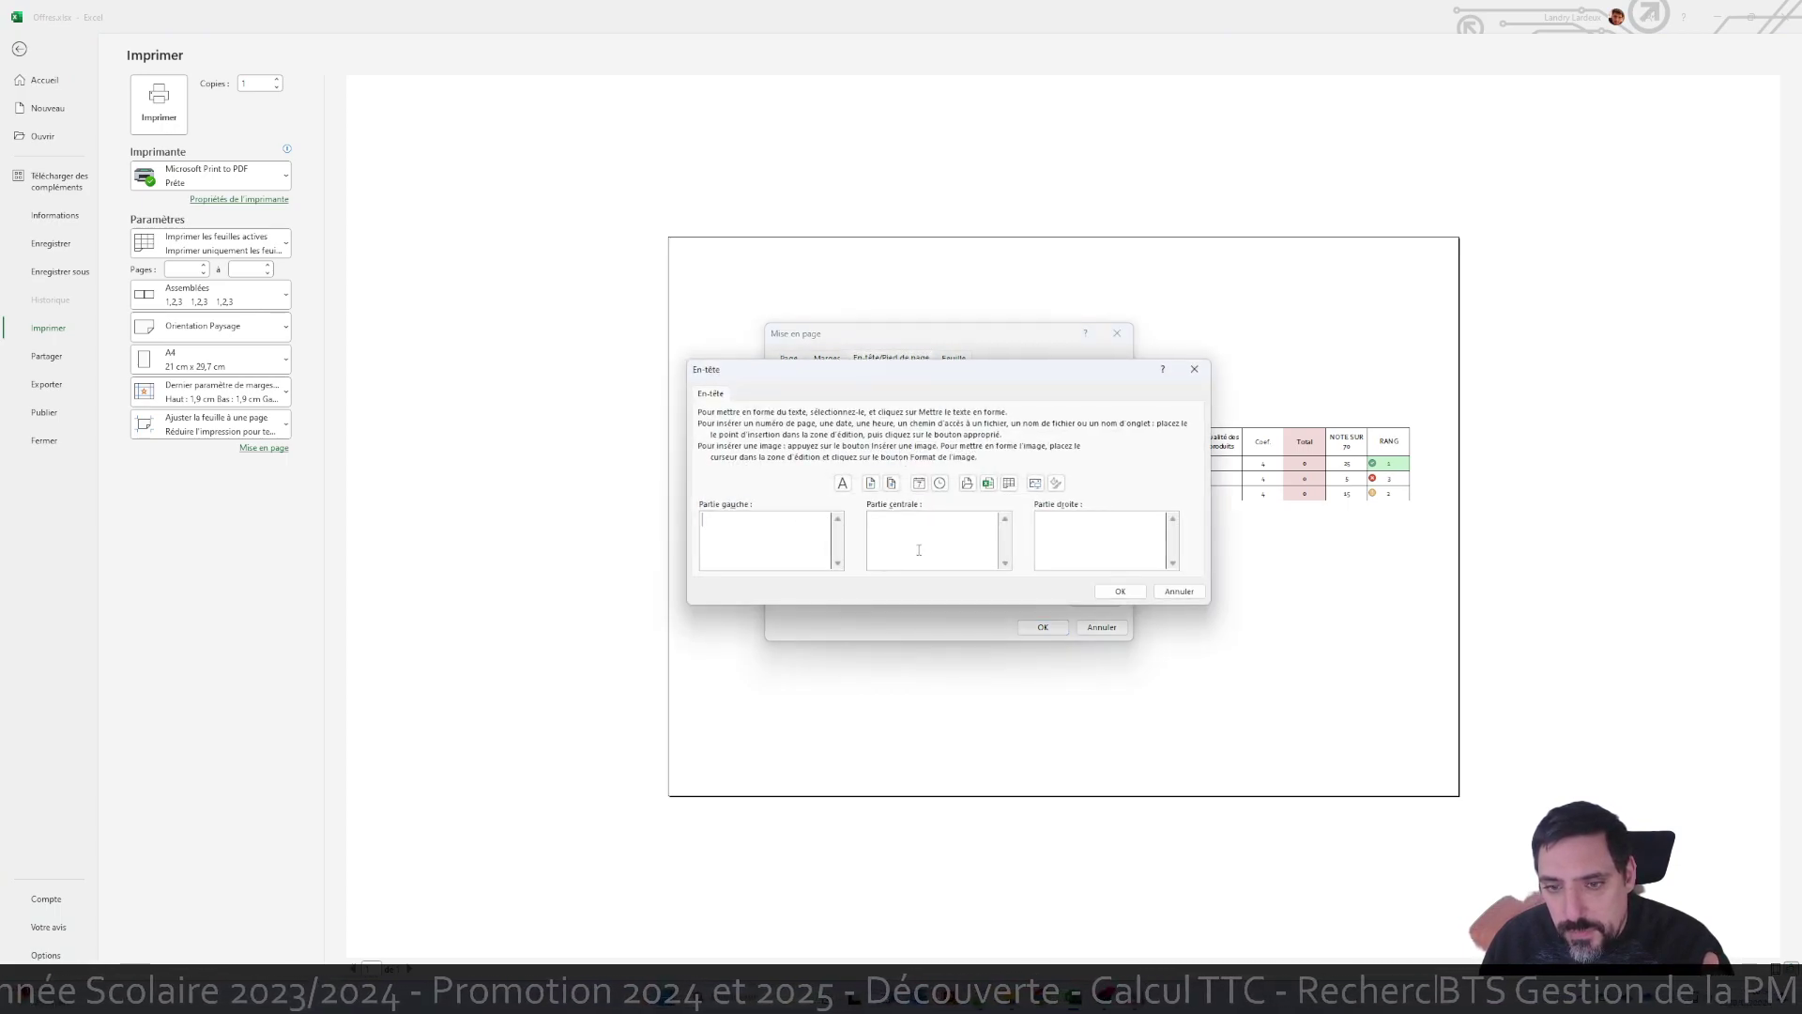
left_click(920, 535)
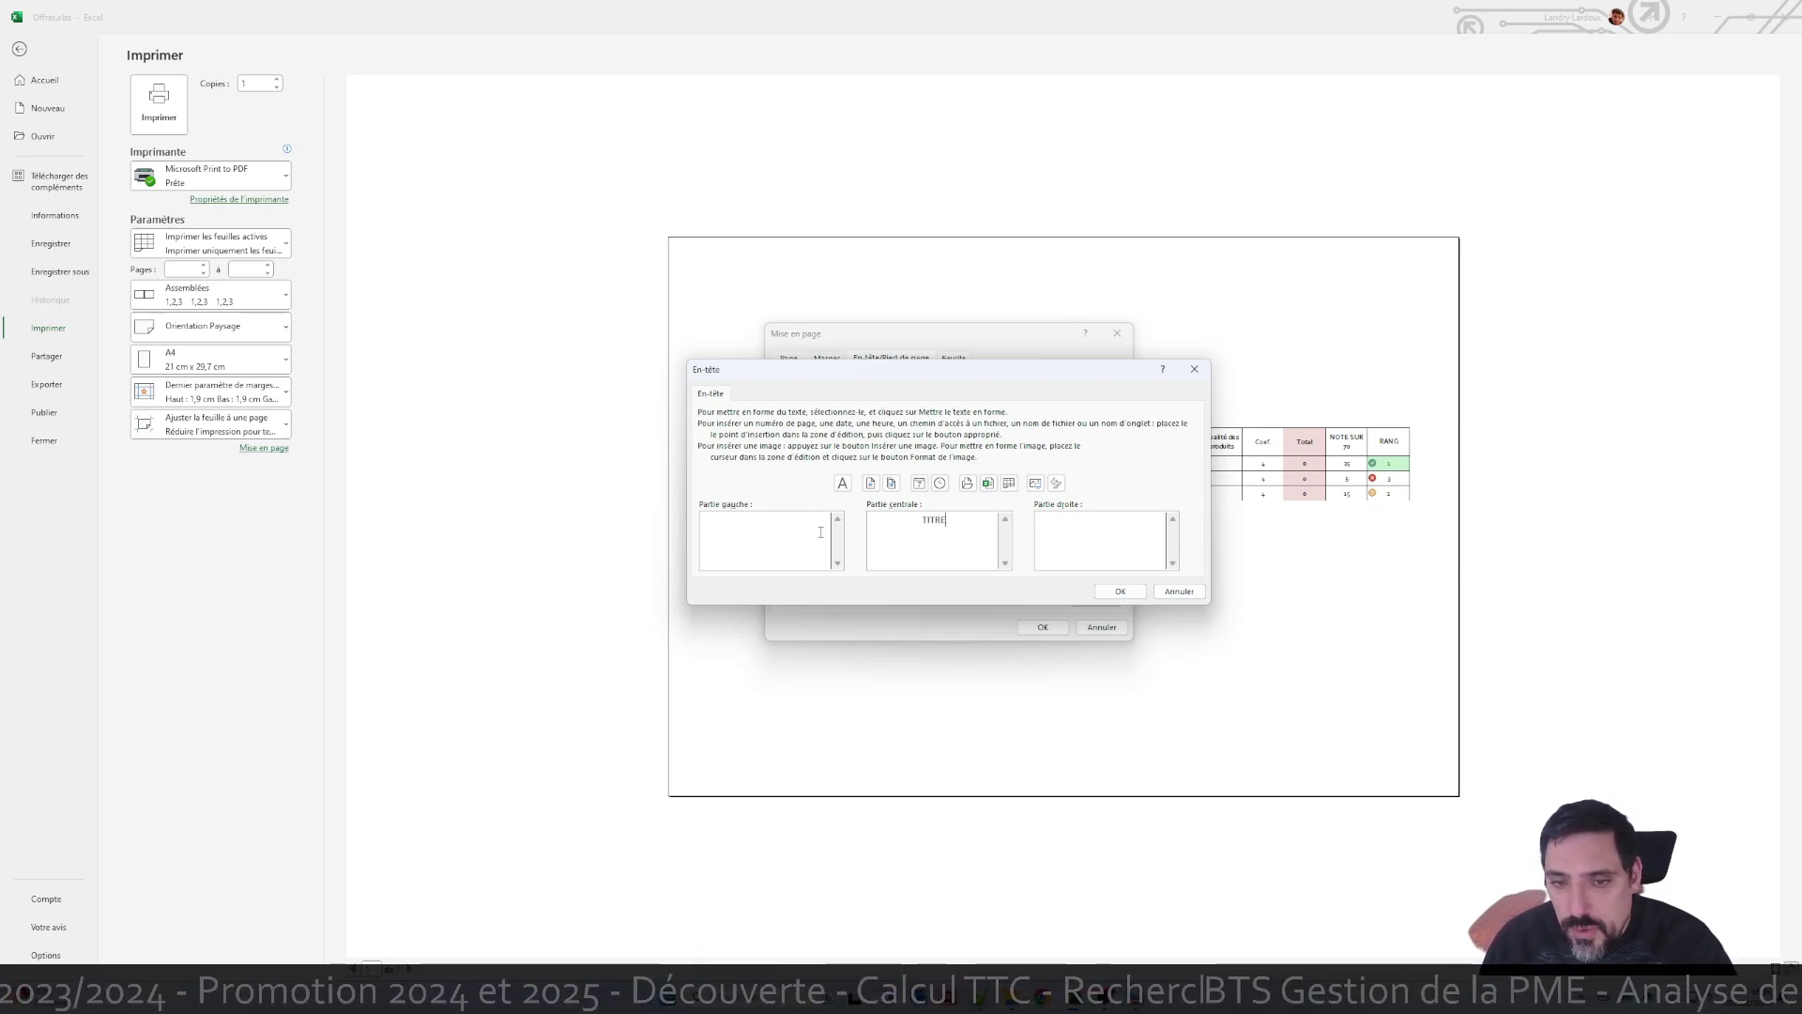
left_click(1120, 591)
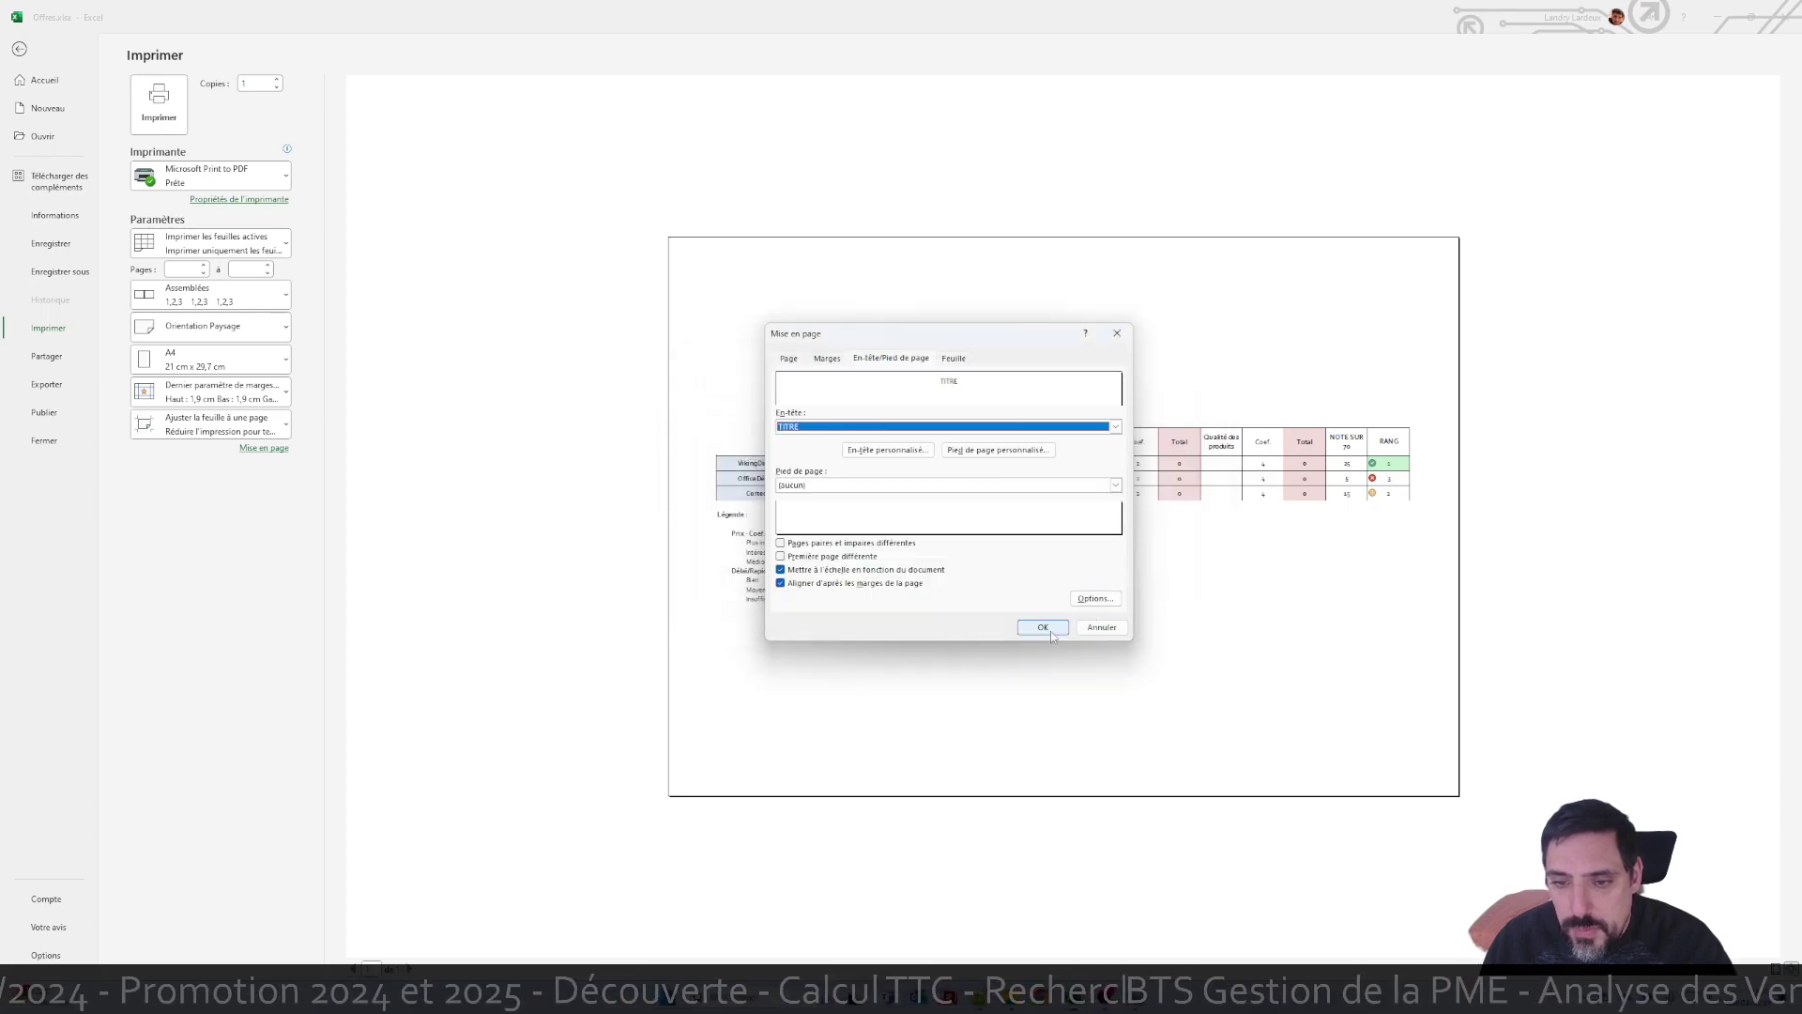
Add a custom footer with Auteur in the centre section and the date in the right section, and return to the sheet
left_click(1014, 451)
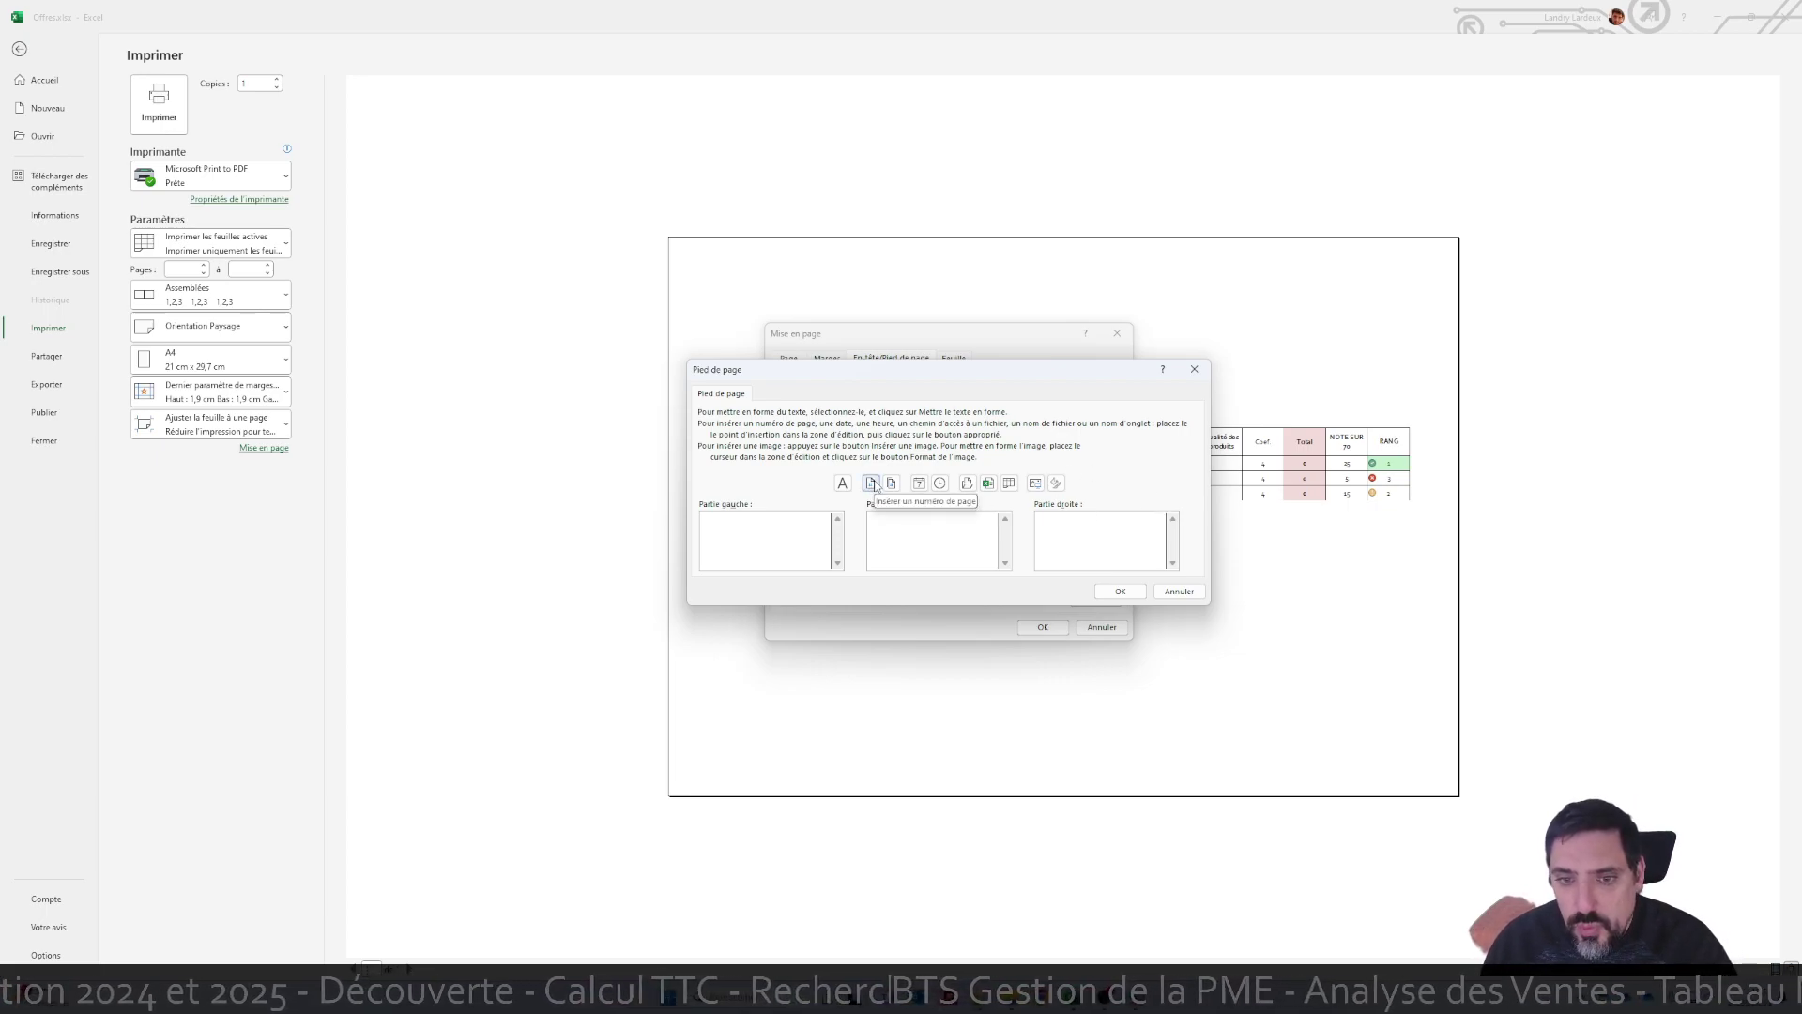
left_click(919, 483)
left_click(933, 520)
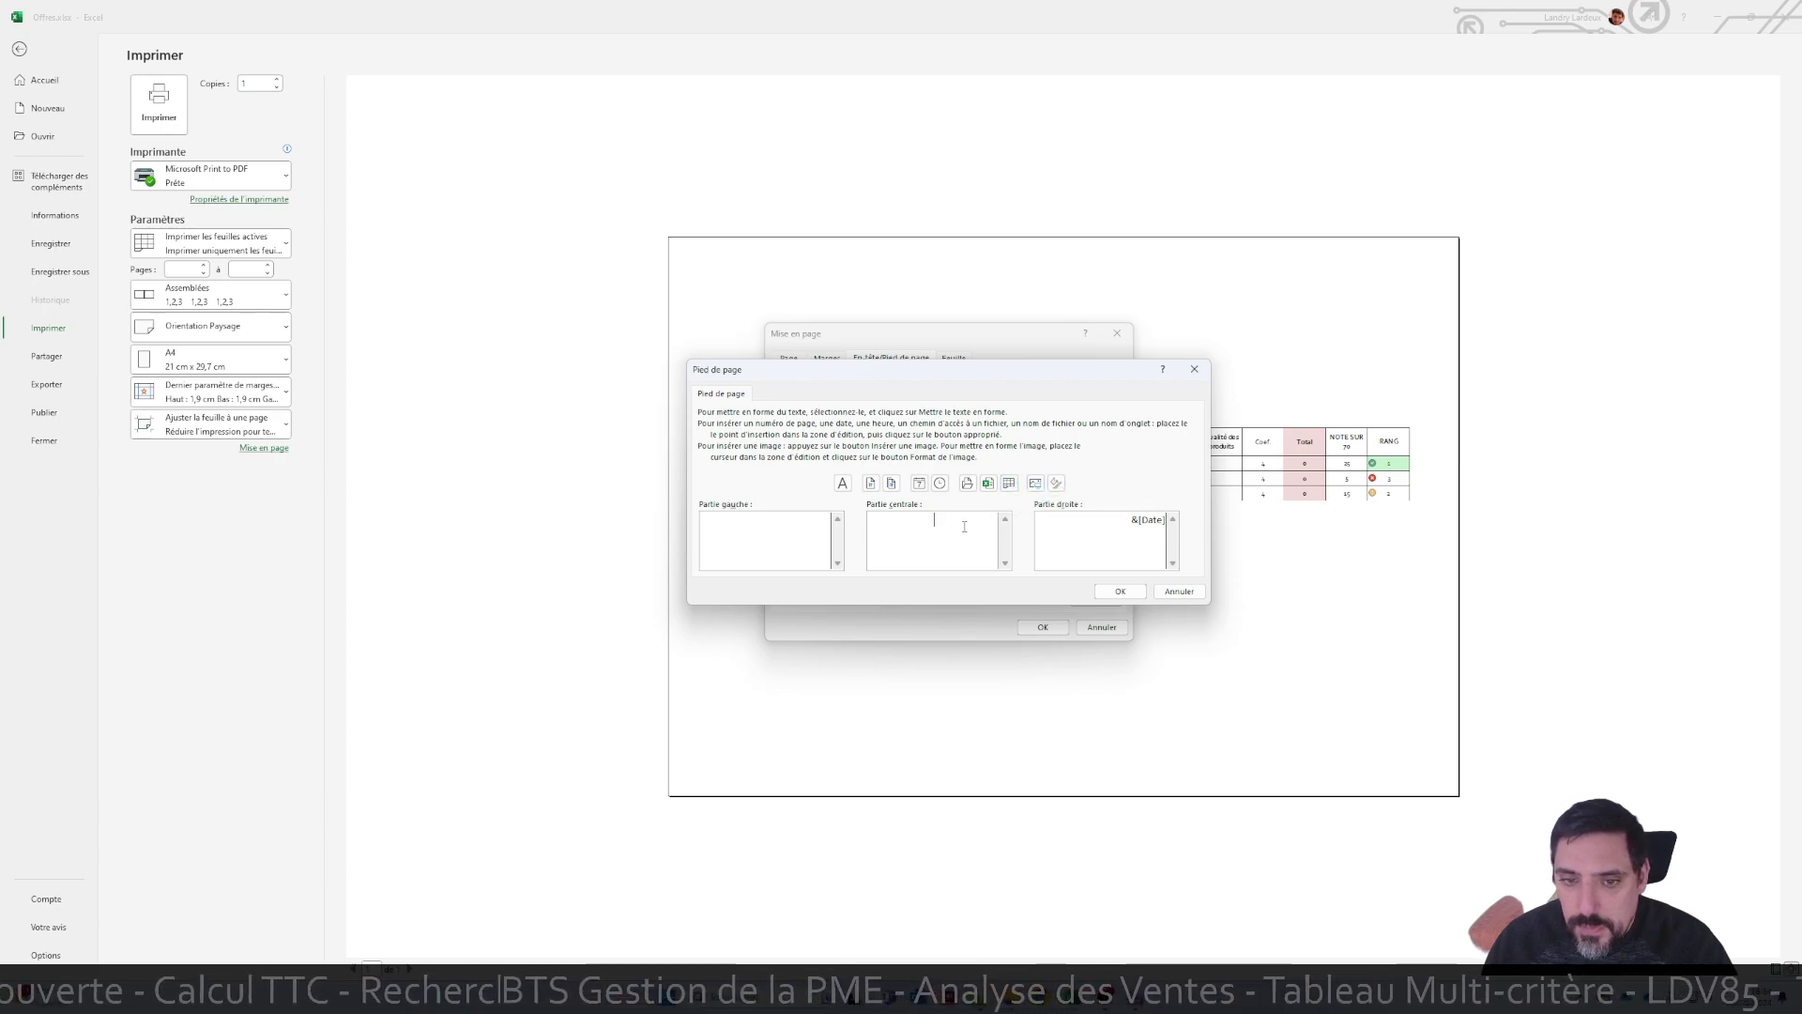
type("Utei")
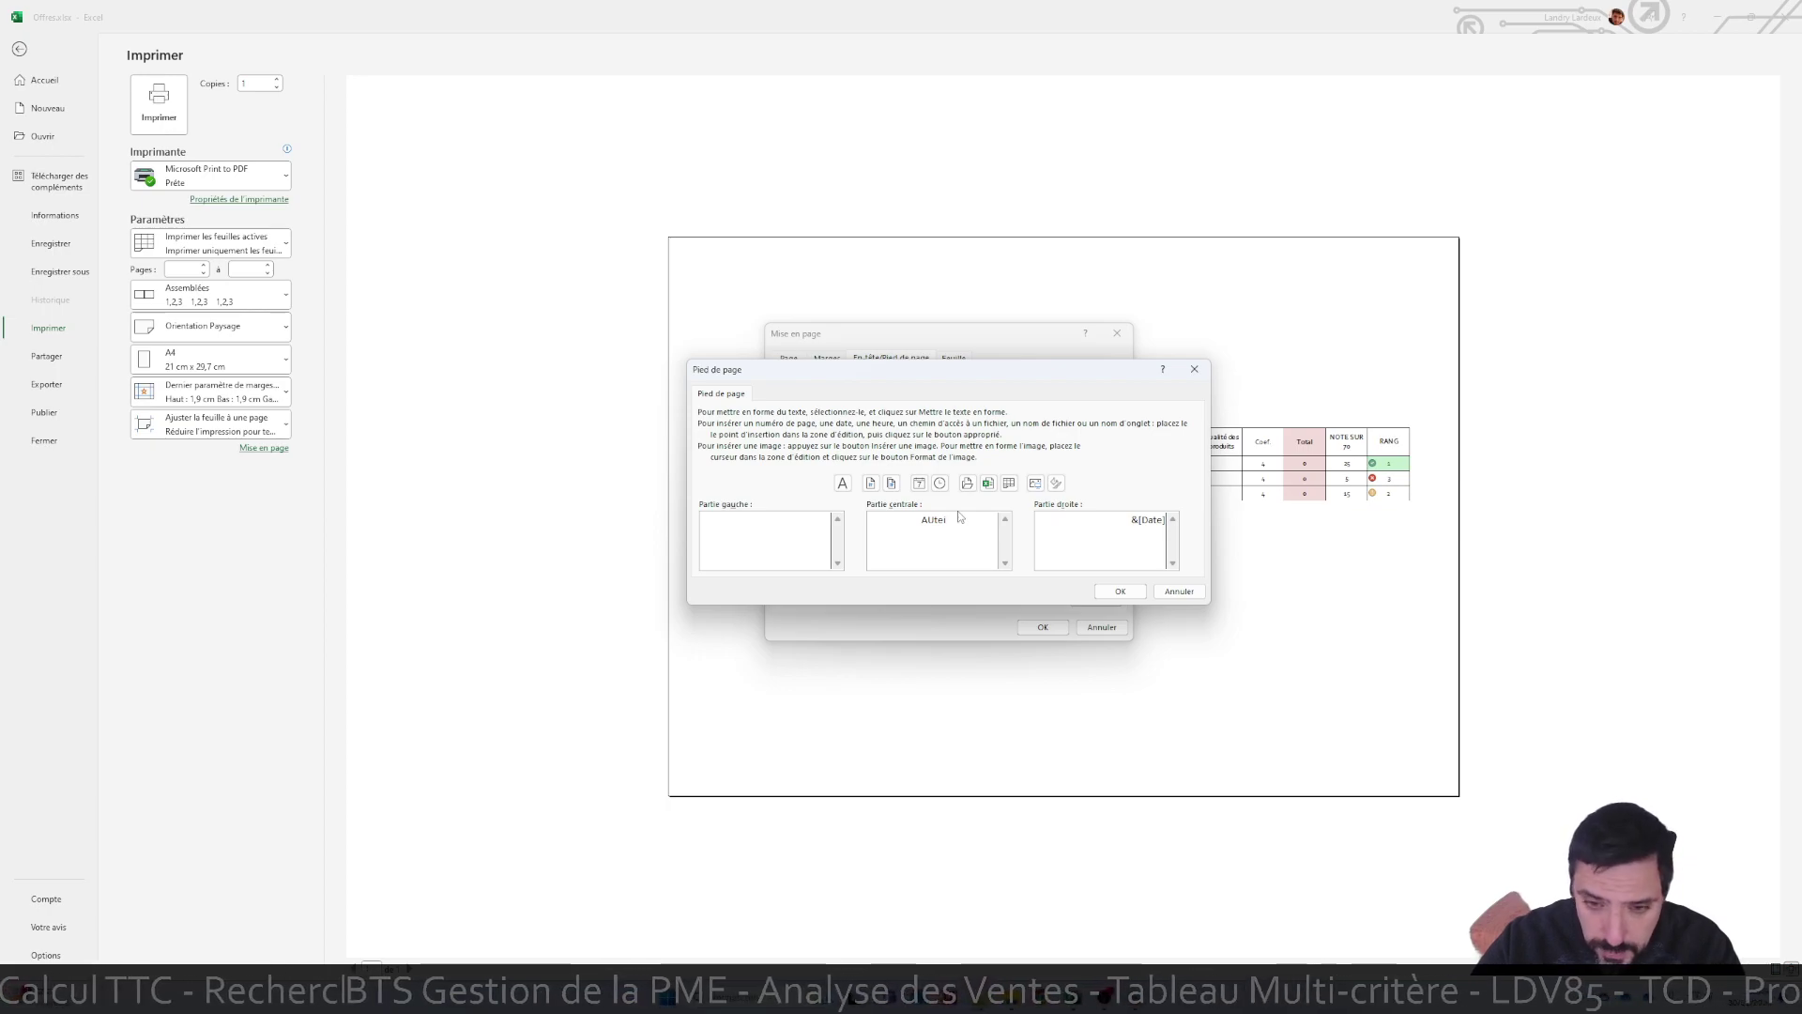
key("BackSpace")
key("BackSpace")
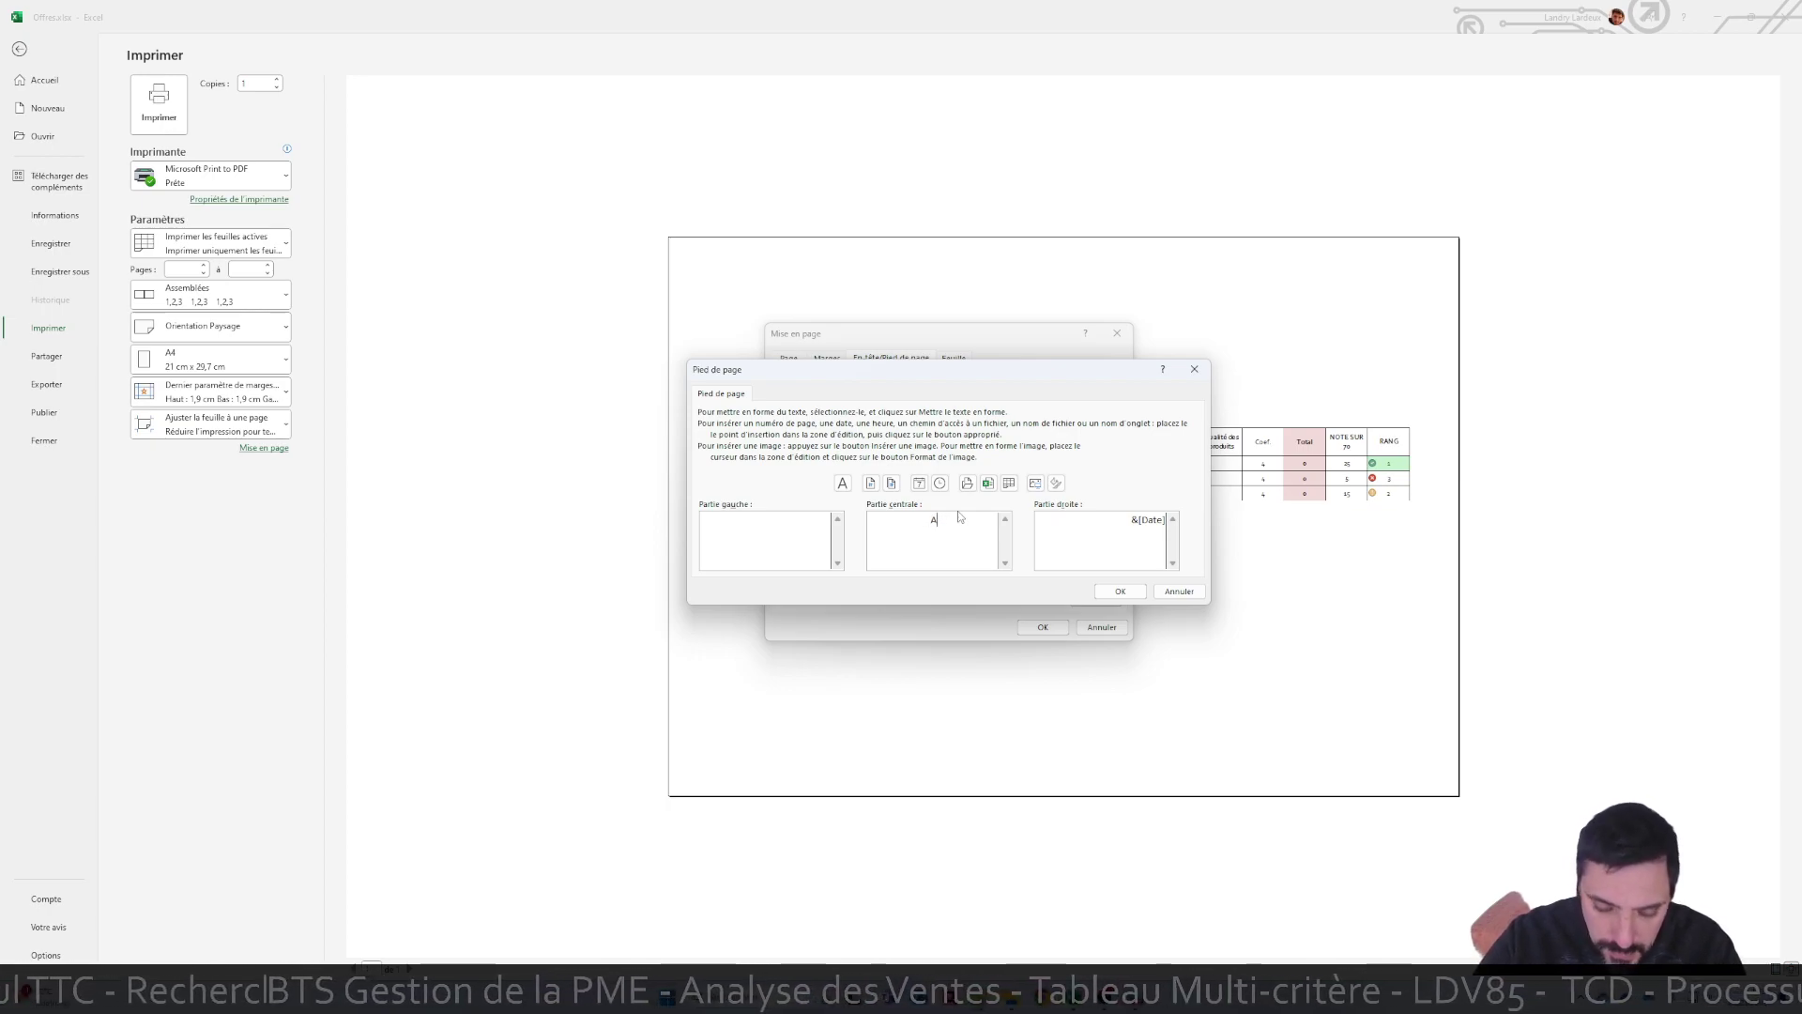
type("uteur")
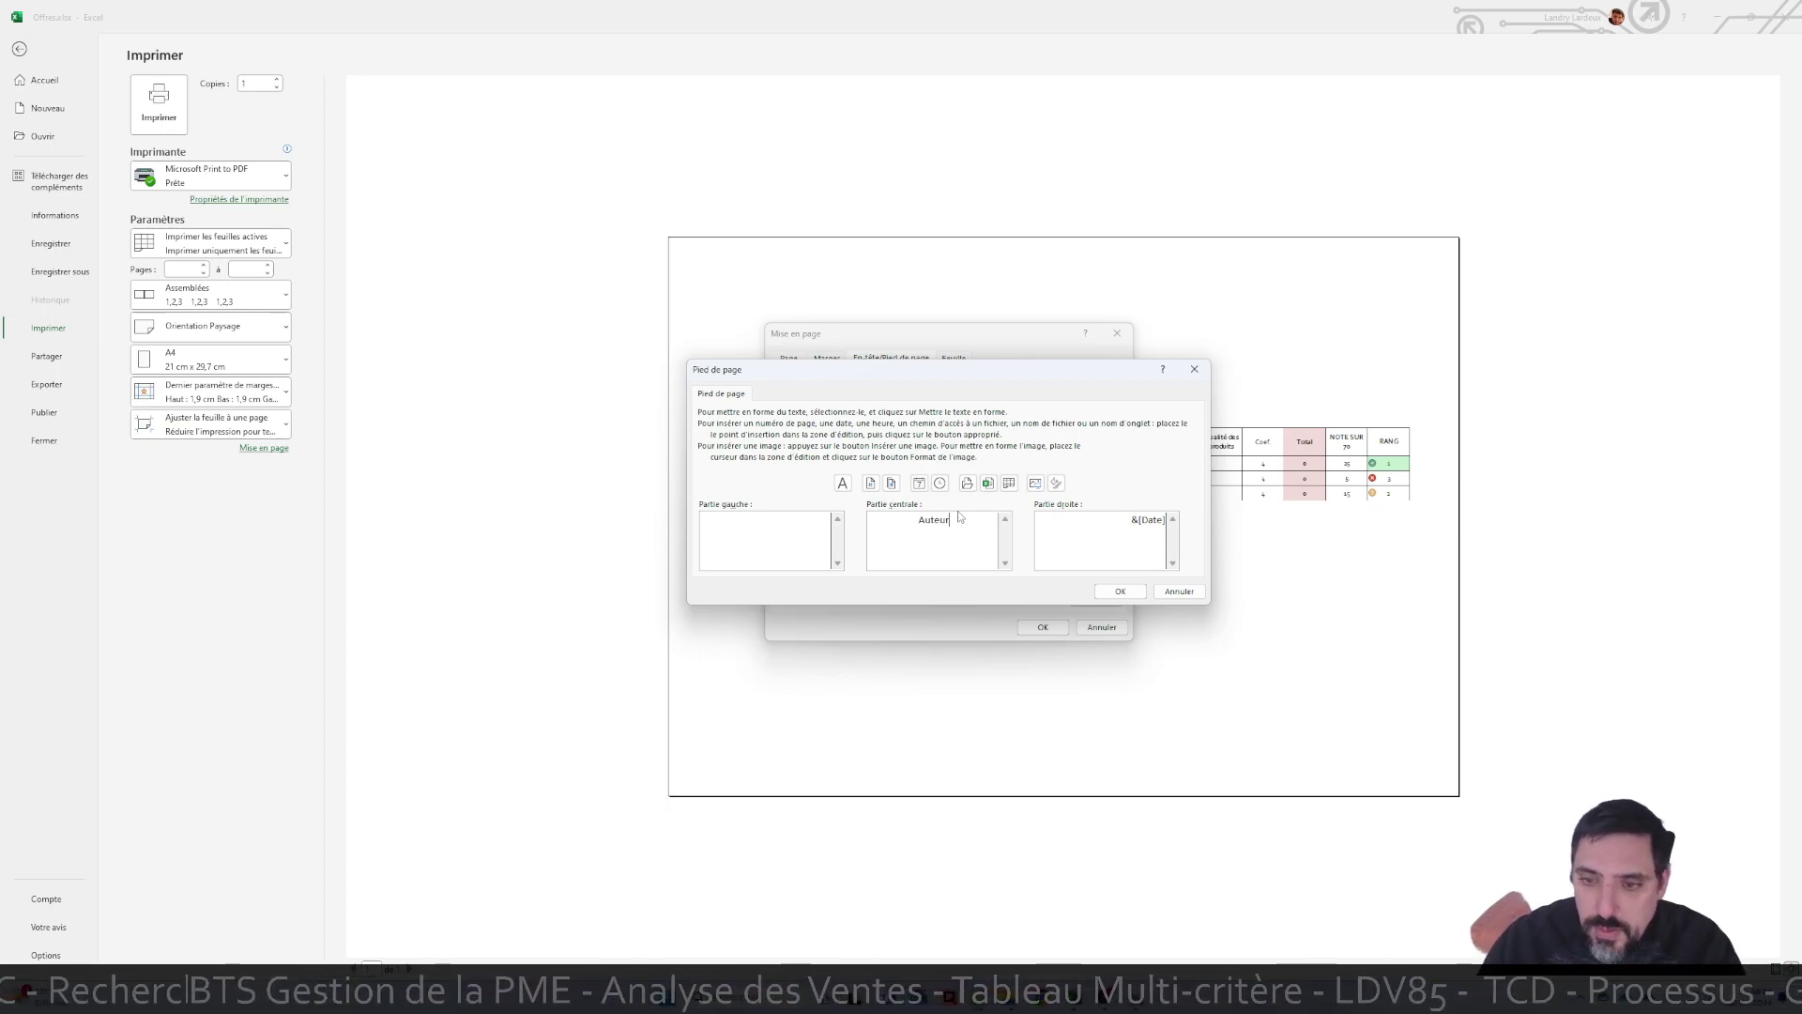
left_click(1120, 591)
left_click(1042, 627)
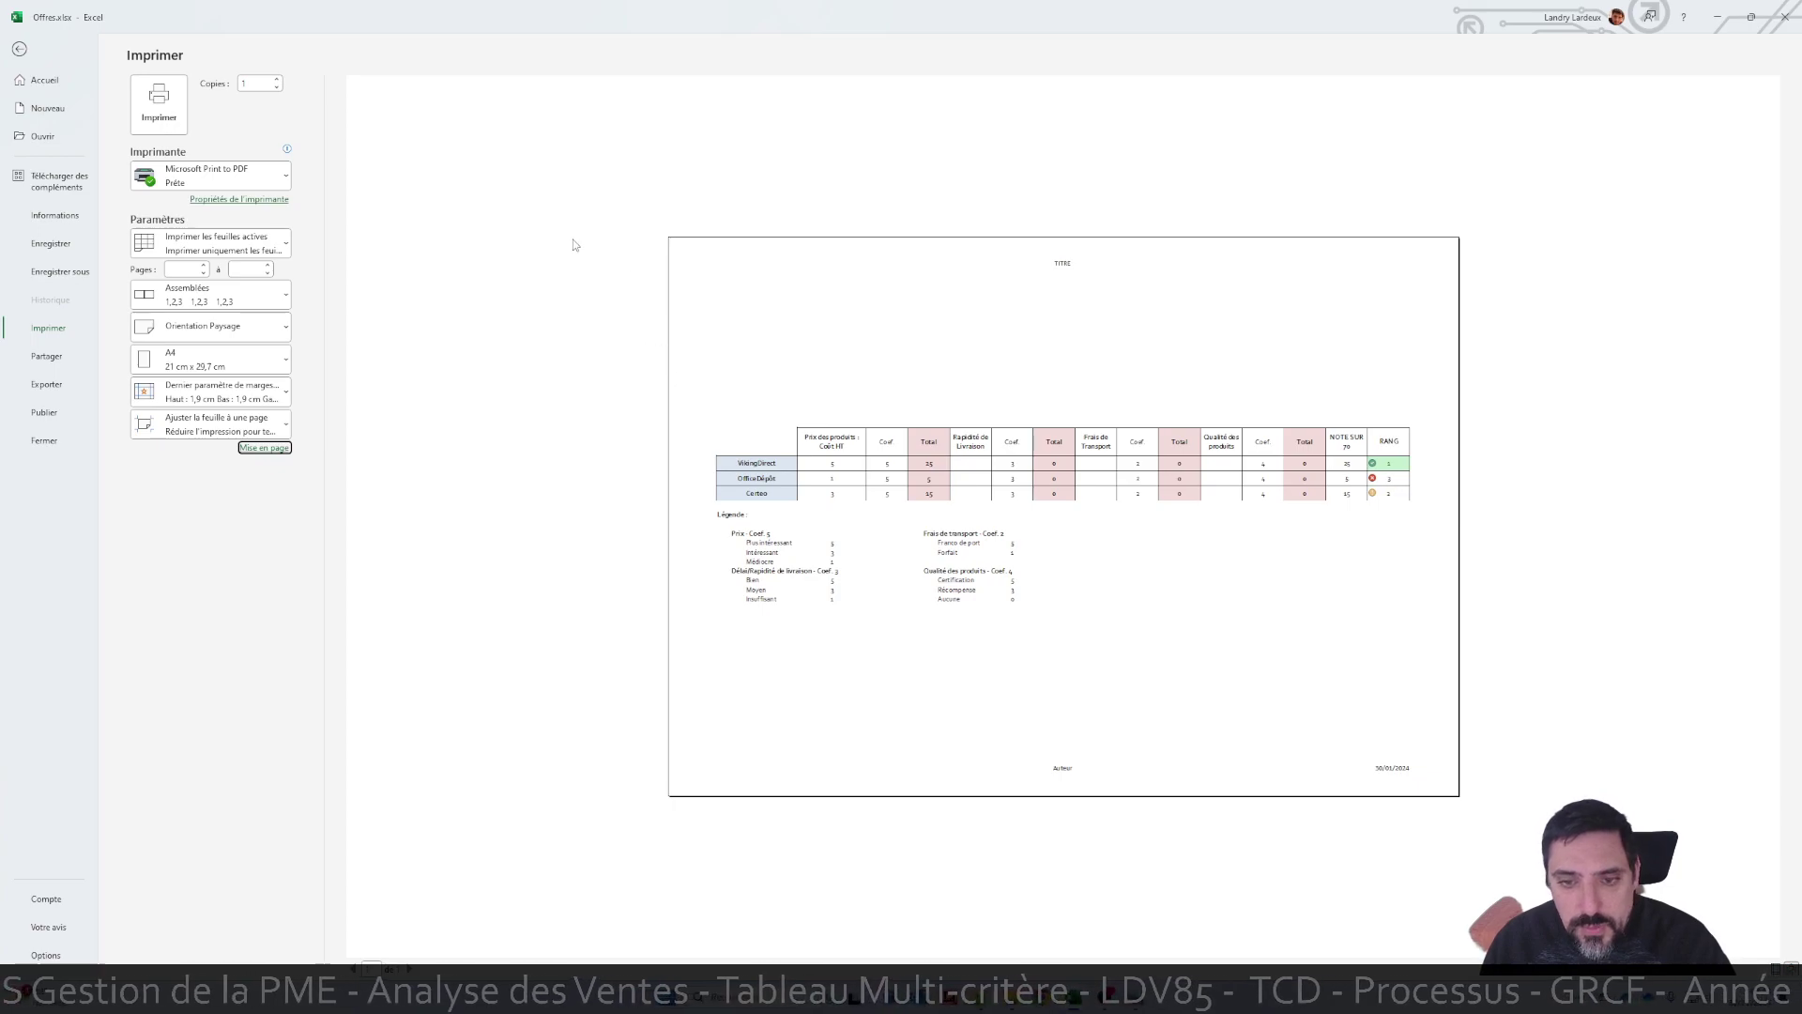
left_click(18, 48)
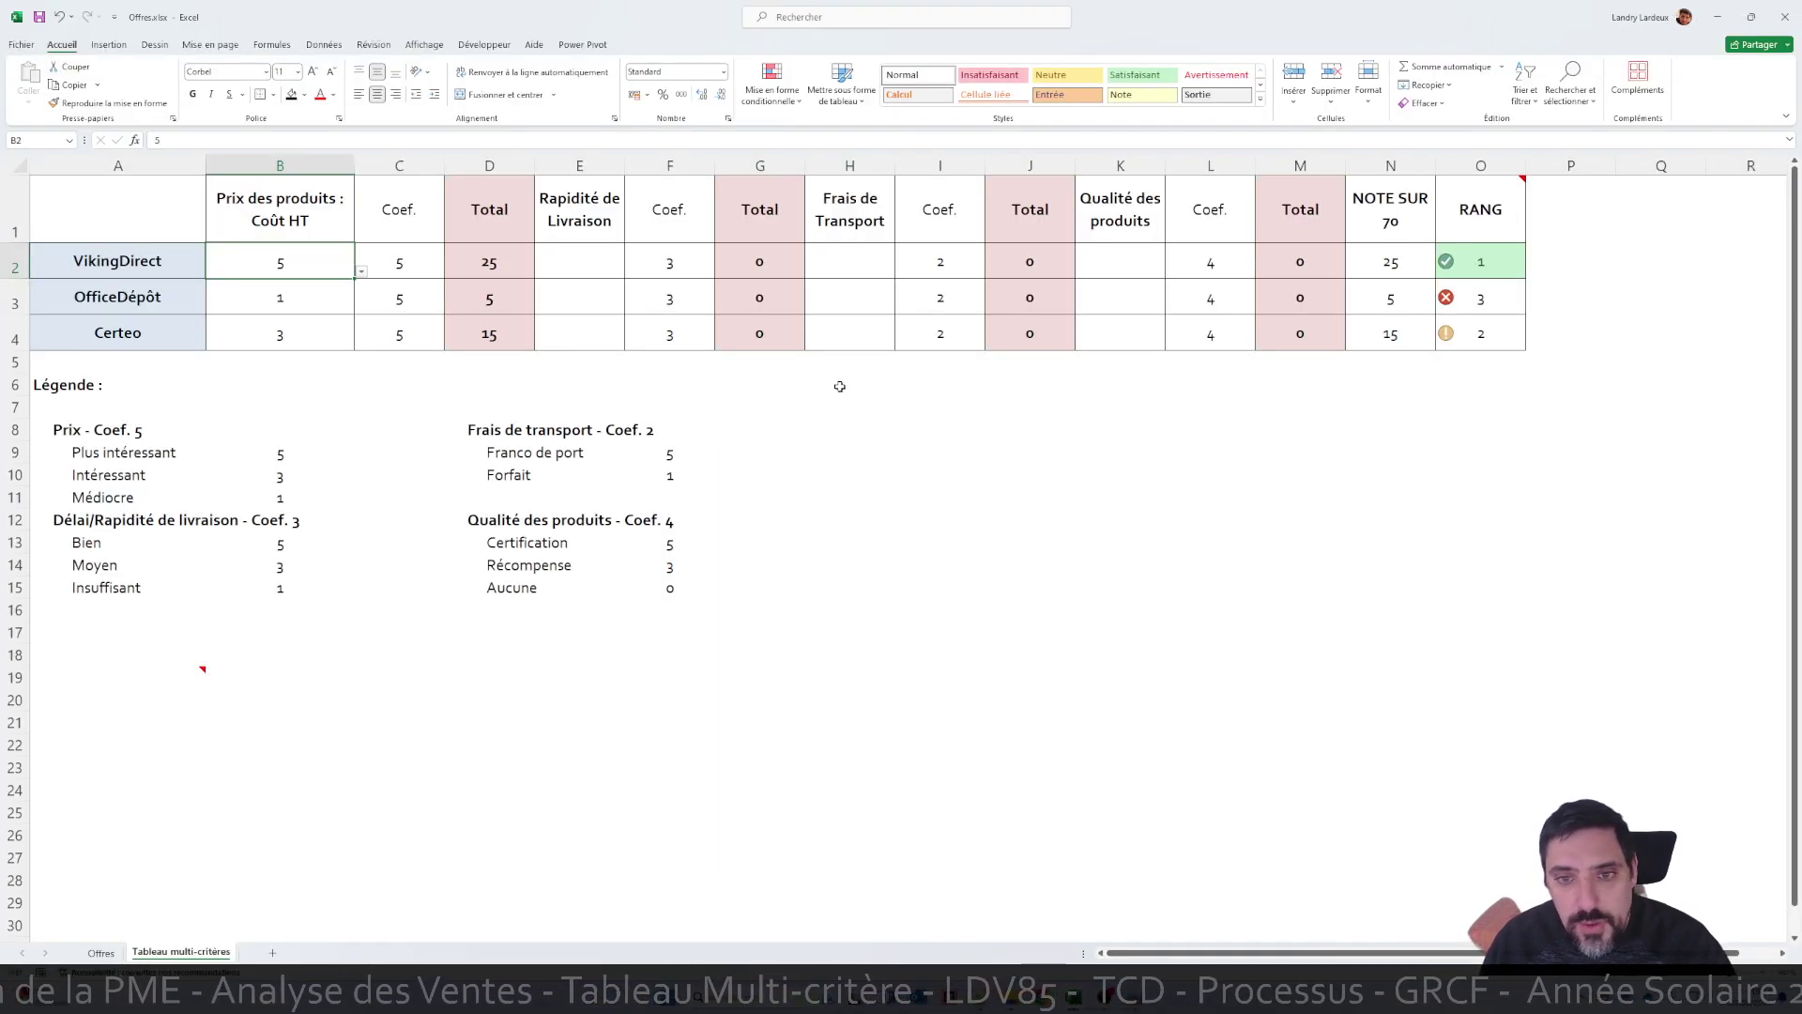
Review the supplier totals and the shipping-cost formula in C20 on the Offres sheet against the multi-criteria table
scroll(833, 375, "down", 2)
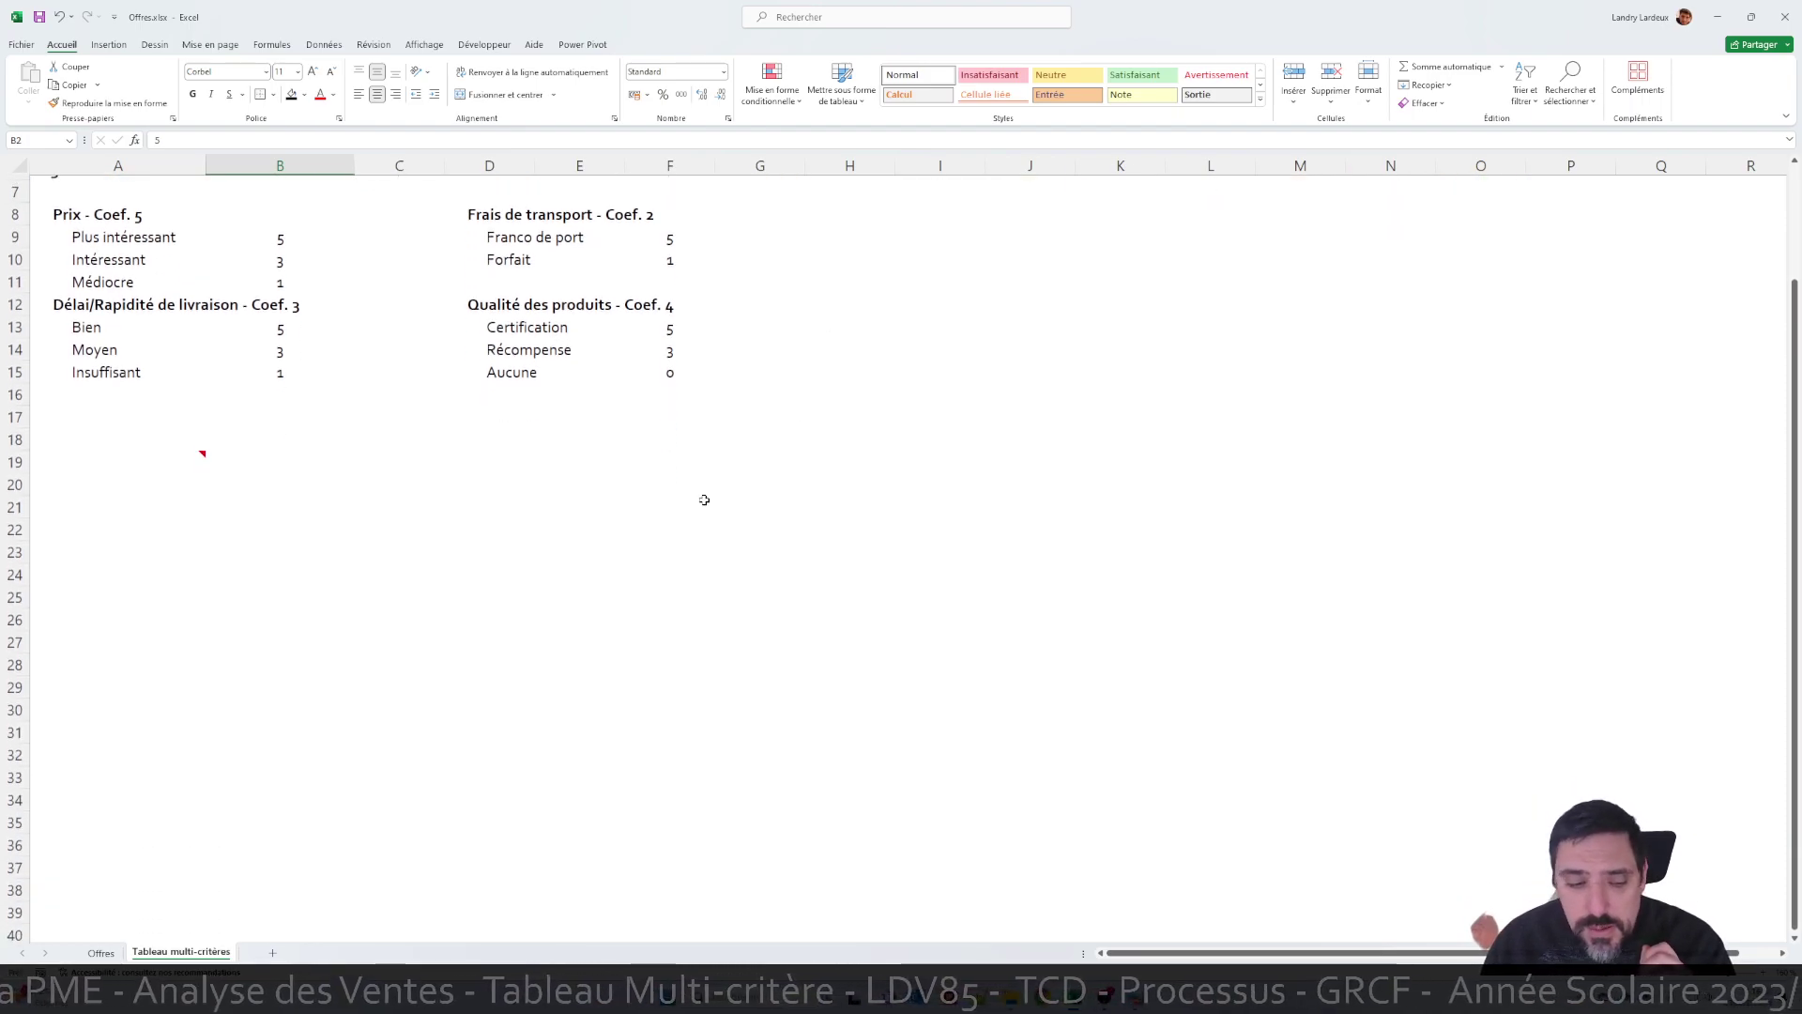
left_click(101, 953)
scroll(326, 535, "down", 3)
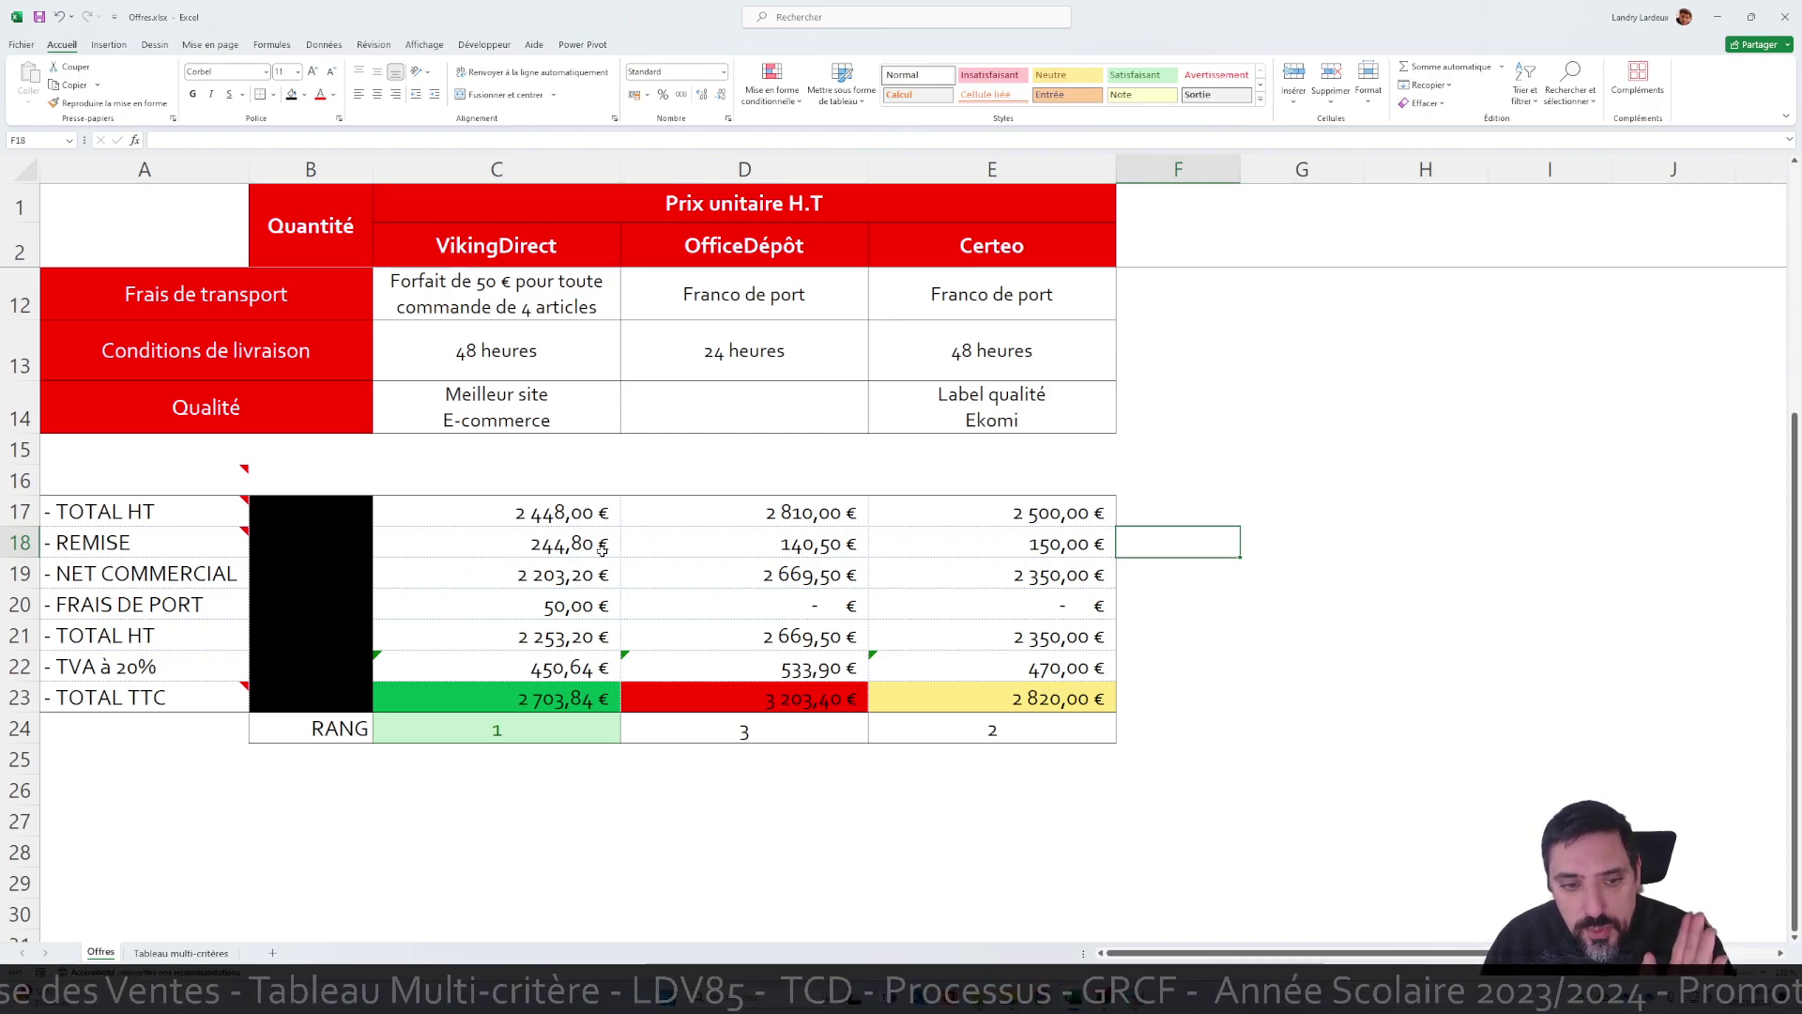
left_click(541, 606)
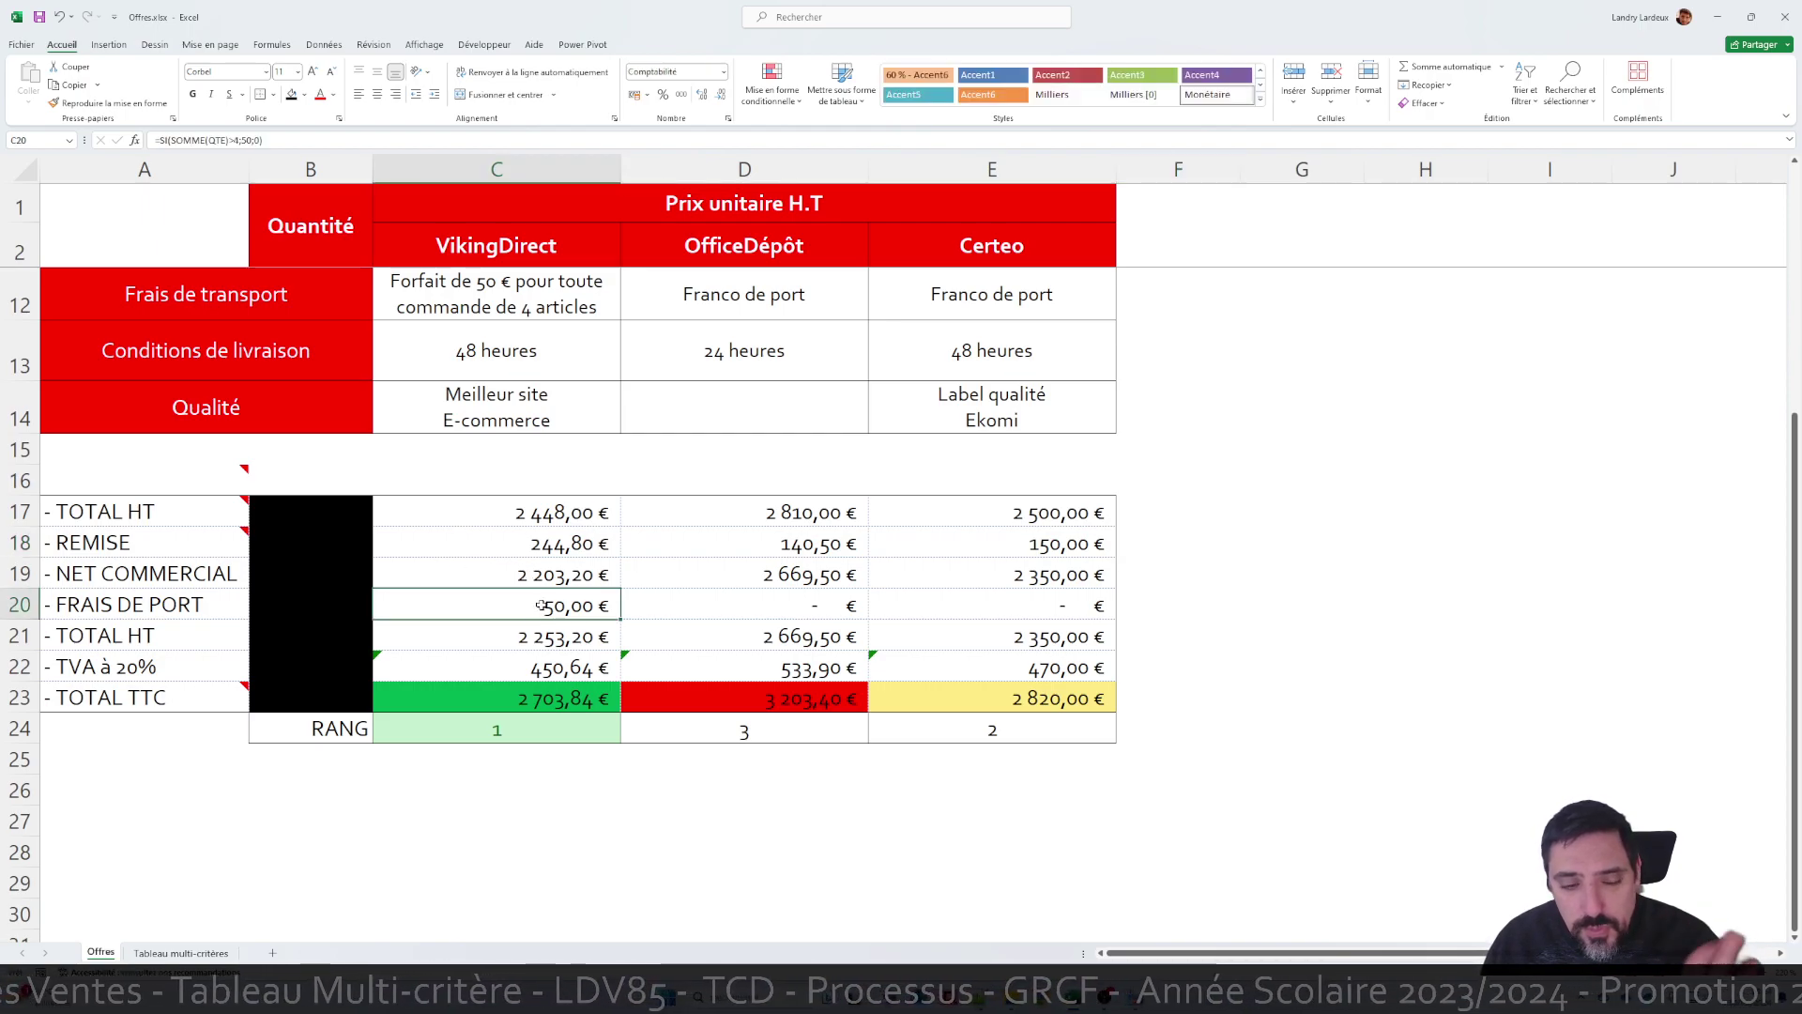
left_click(187, 954)
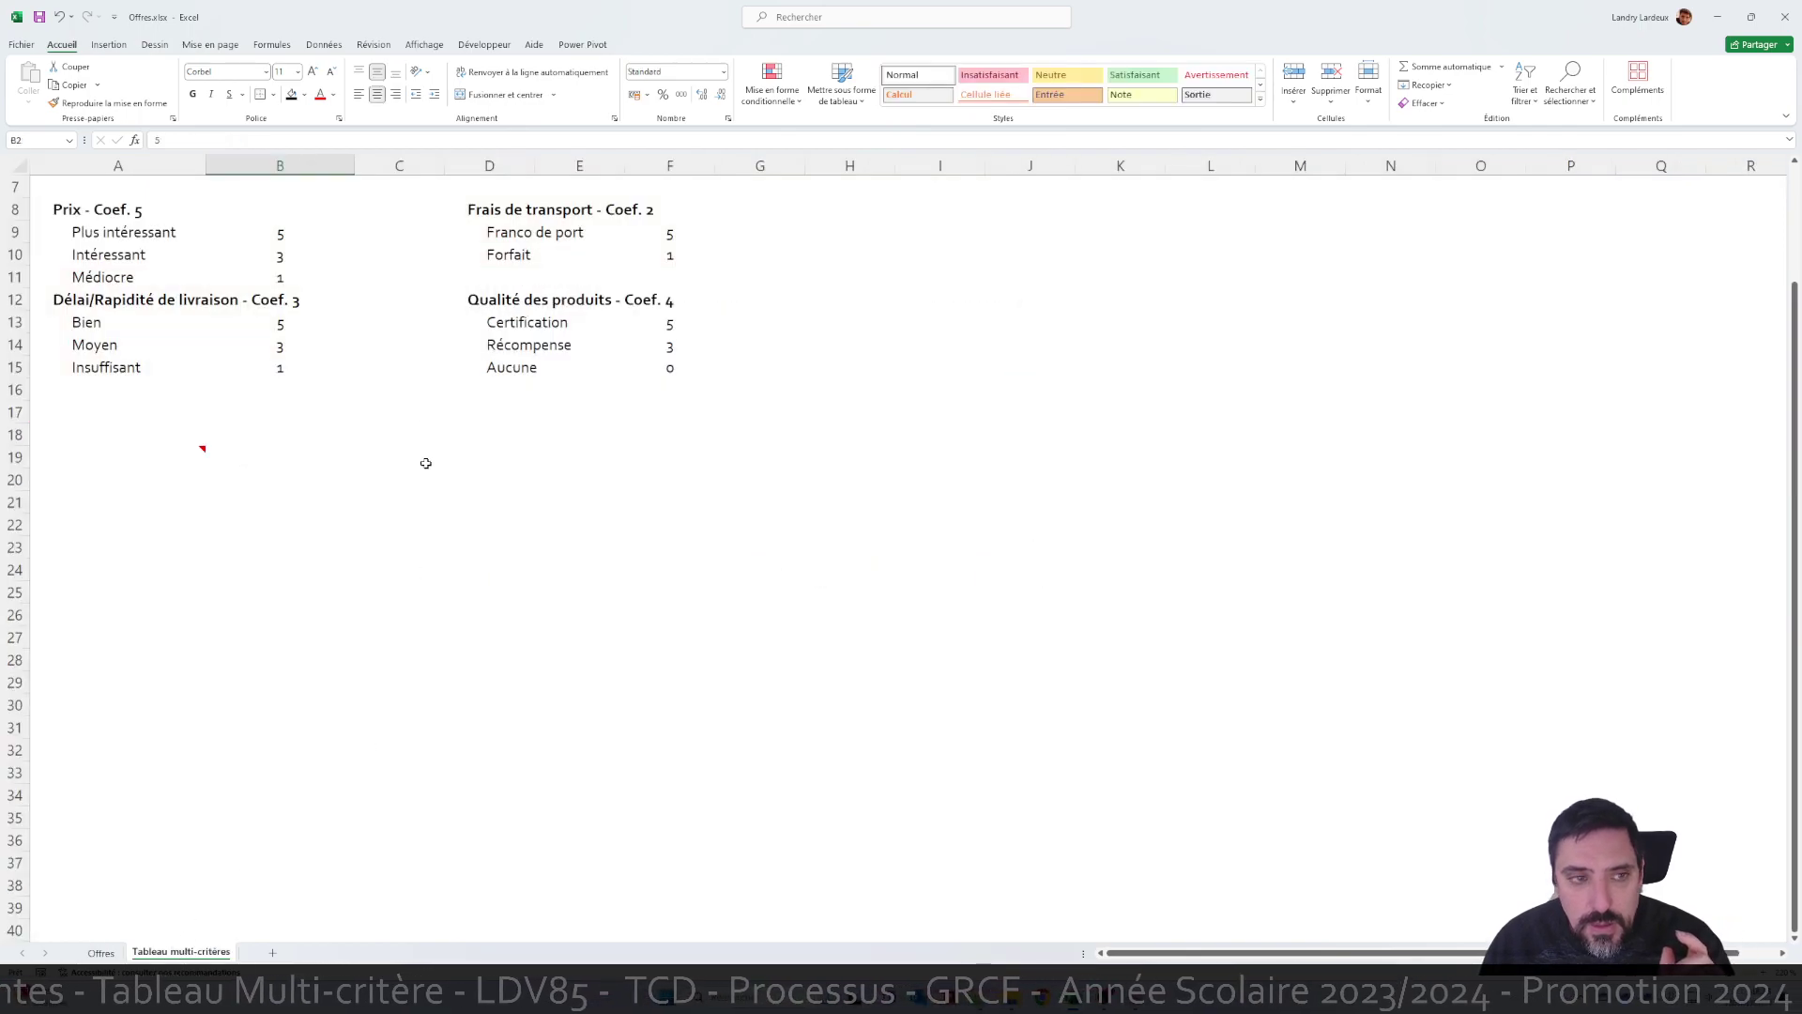
scroll(423, 491, "up", 2)
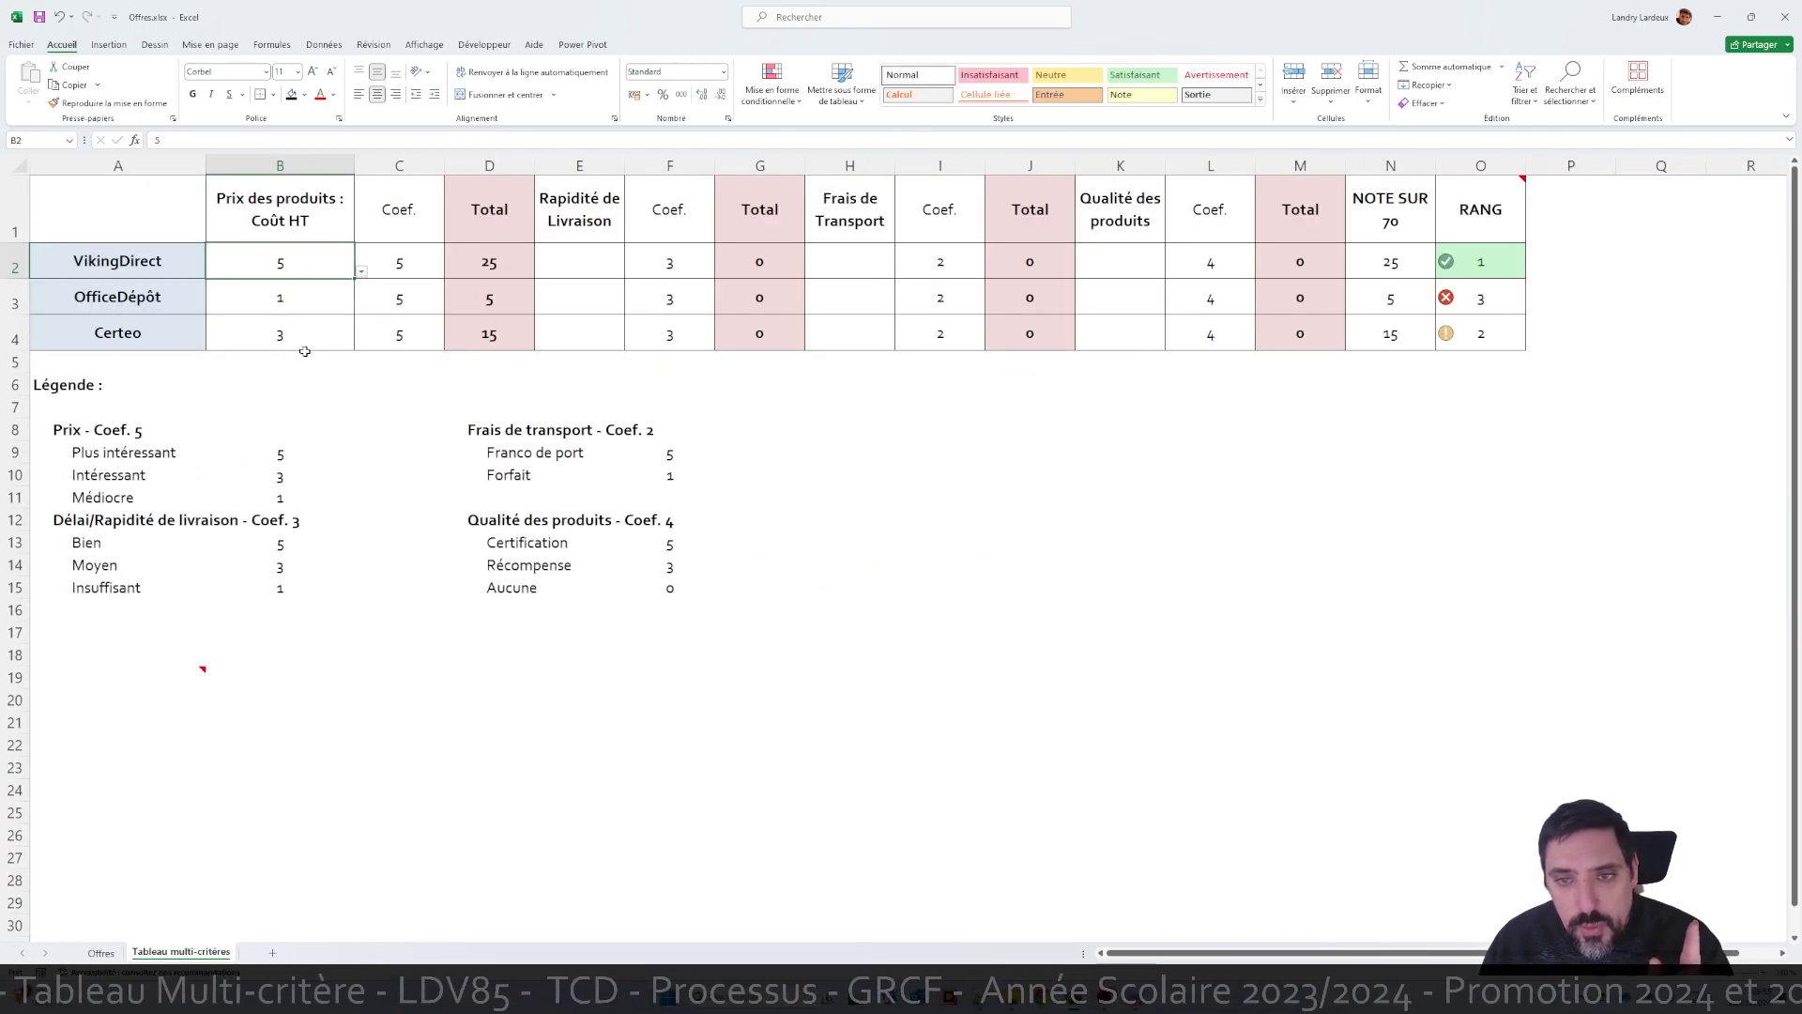